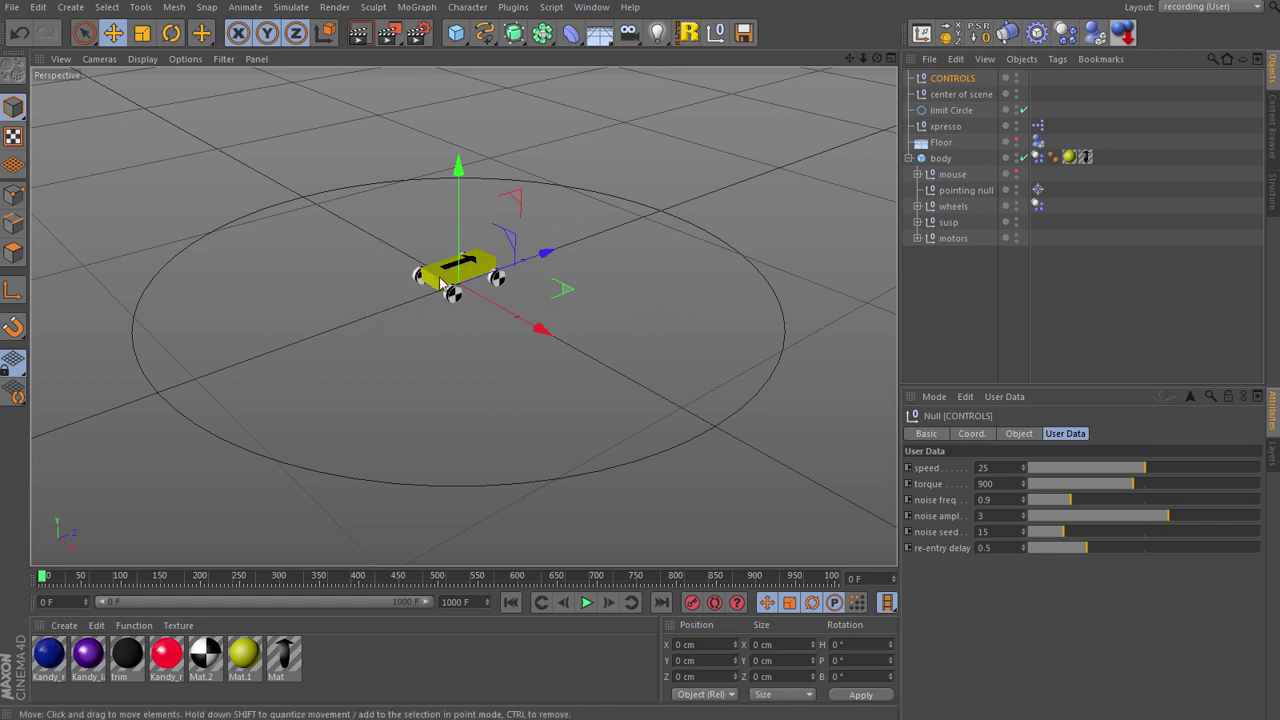
Test-play the current car simulation, stop it and rewind to frame 0.
{"action": "left_click", "coordinate": [586, 602]}
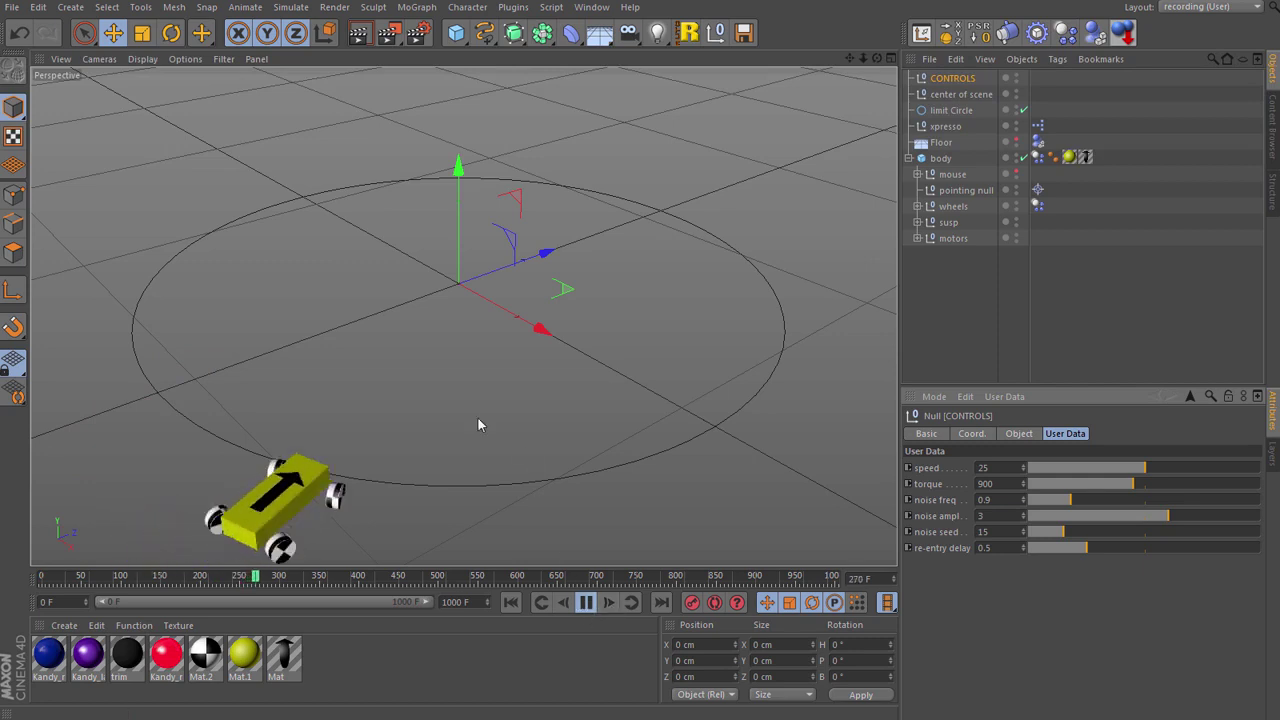
{"action": "left_click", "coordinate": [587, 602]}
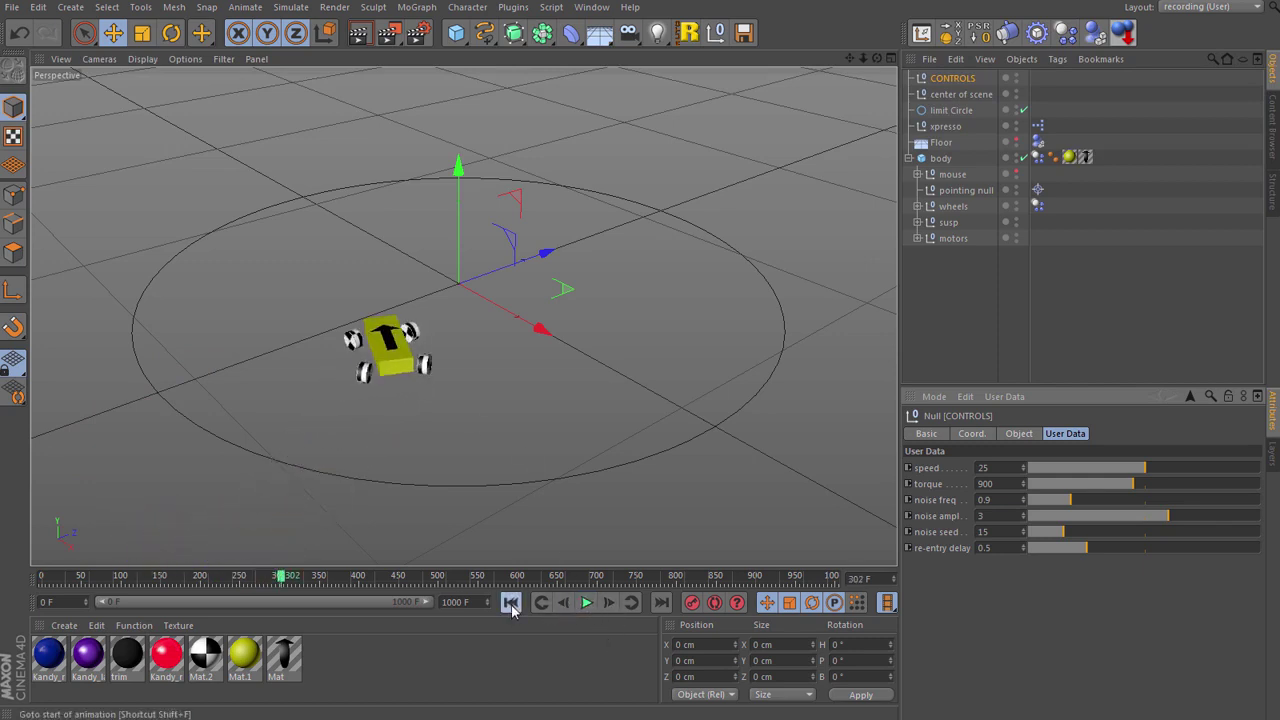
{"action": "left_click", "coordinate": [510, 602]}
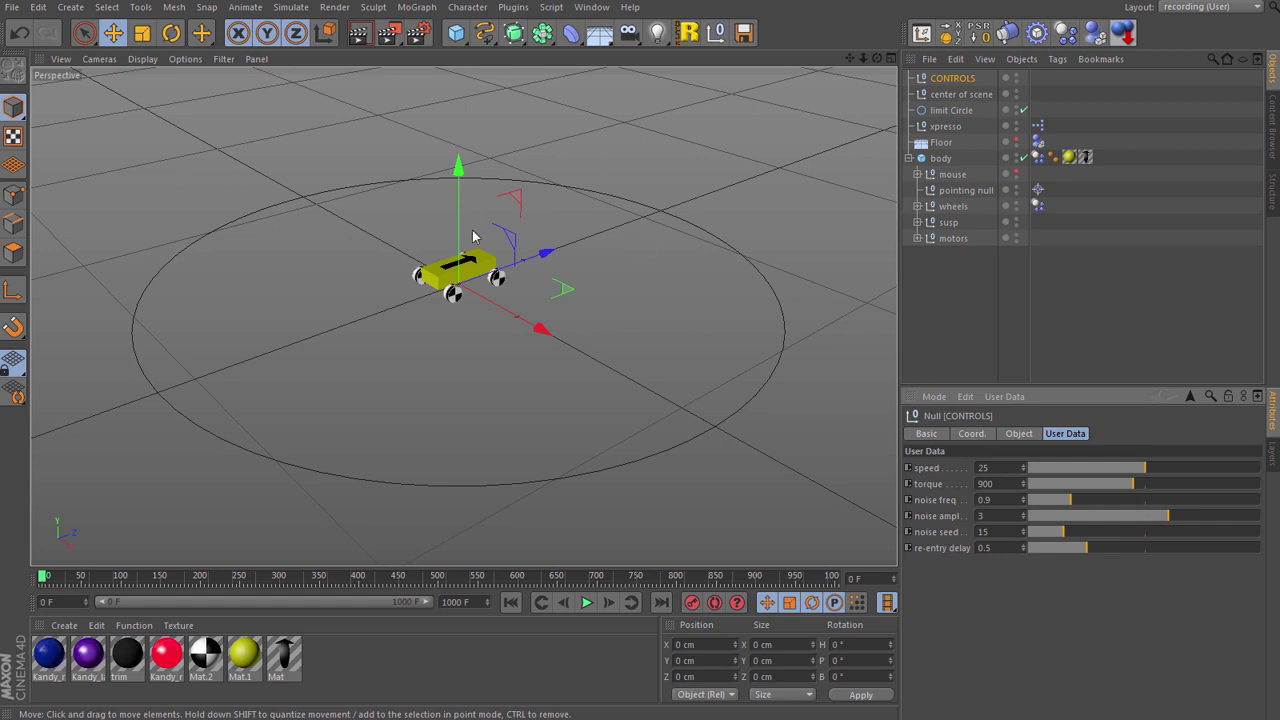
Switch to the 8 mouses demo.c4d scene and toggle the display between car bodies and mouse shells.
{"action": "left_click", "coordinate": [591, 7]}
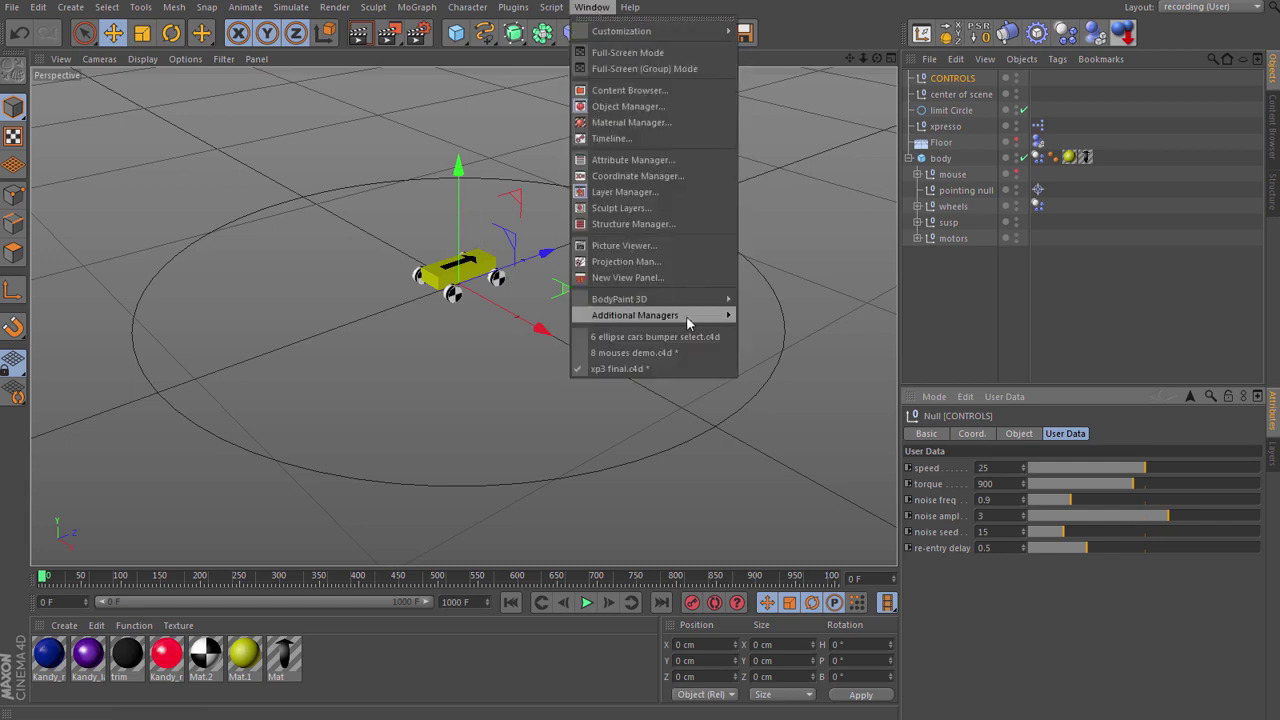
{"action": "left_click", "coordinate": [633, 353]}
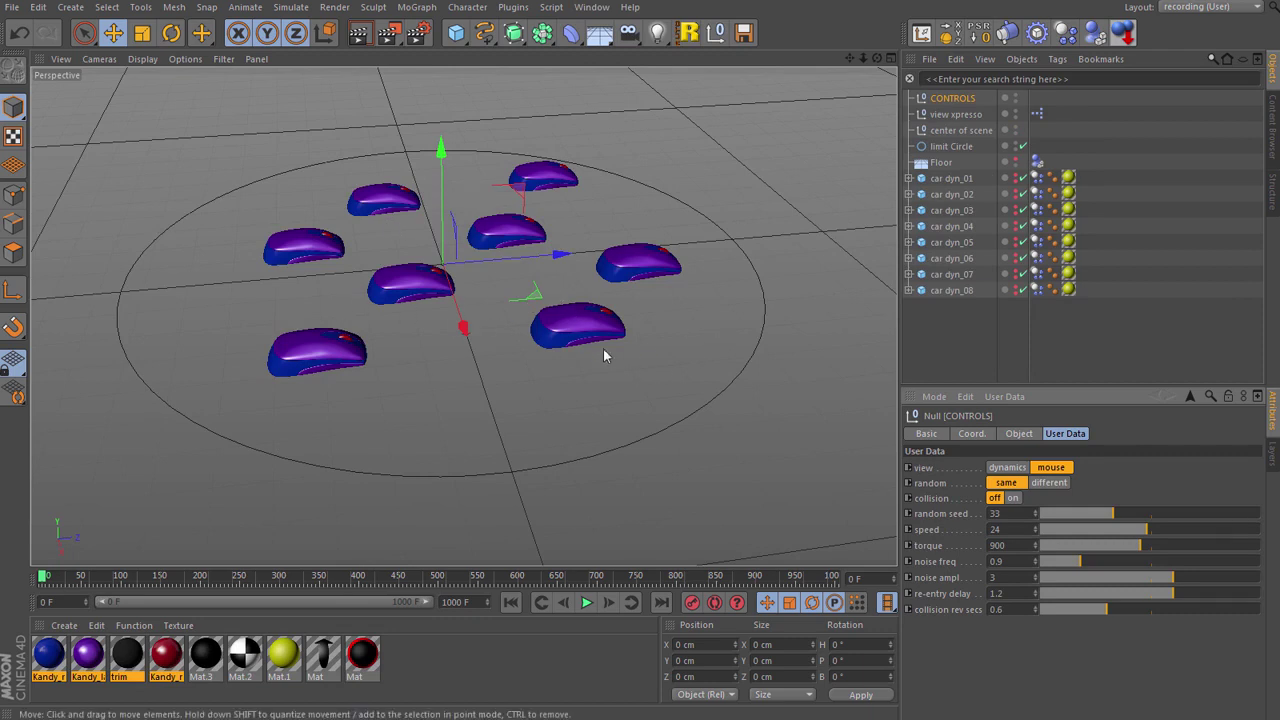
{"action": "left_click", "coordinate": [1006, 467]}
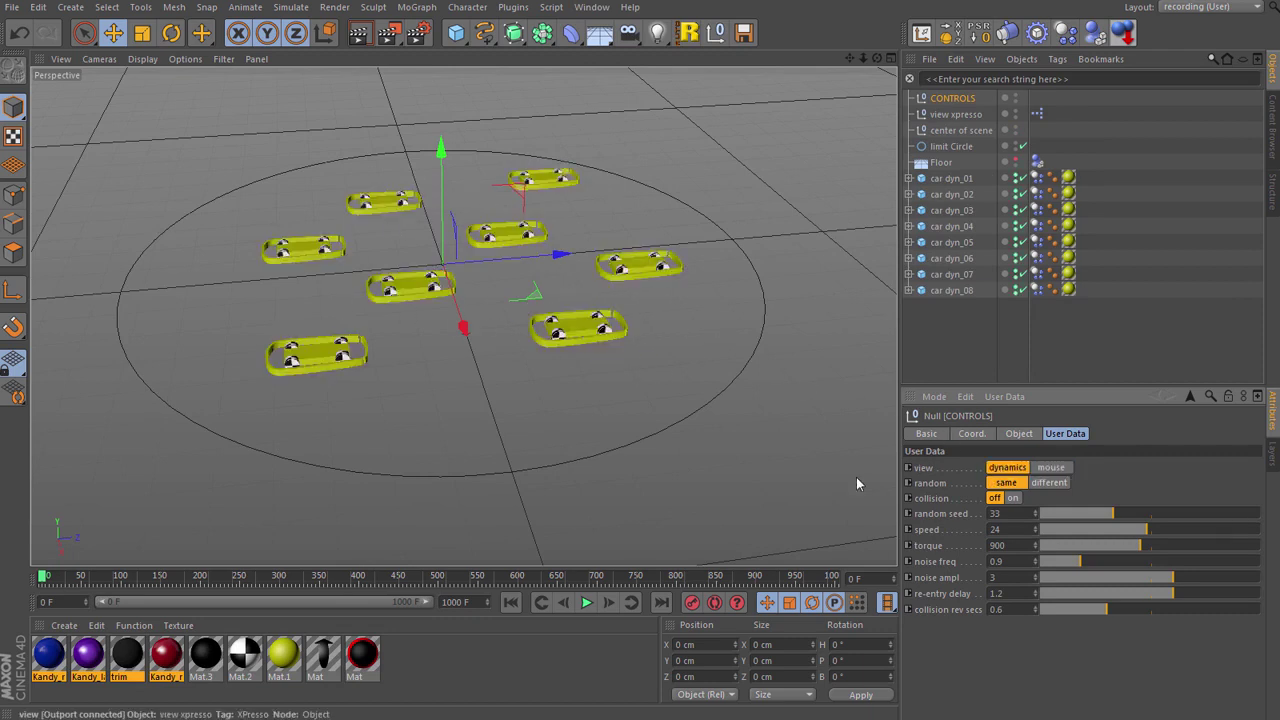
{"action": "left_click", "coordinate": [1051, 467]}
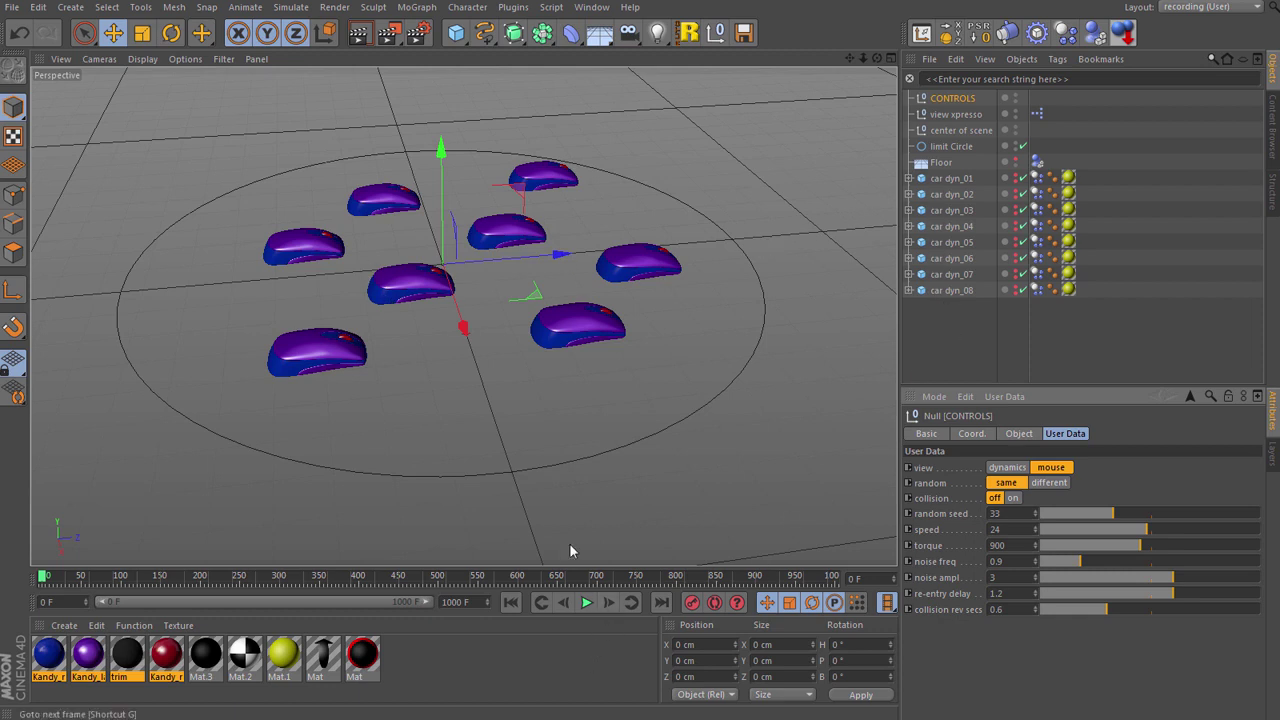
Play the eight-car simulation, stop it and rewind to frame 0.
{"action": "left_click", "coordinate": [586, 602]}
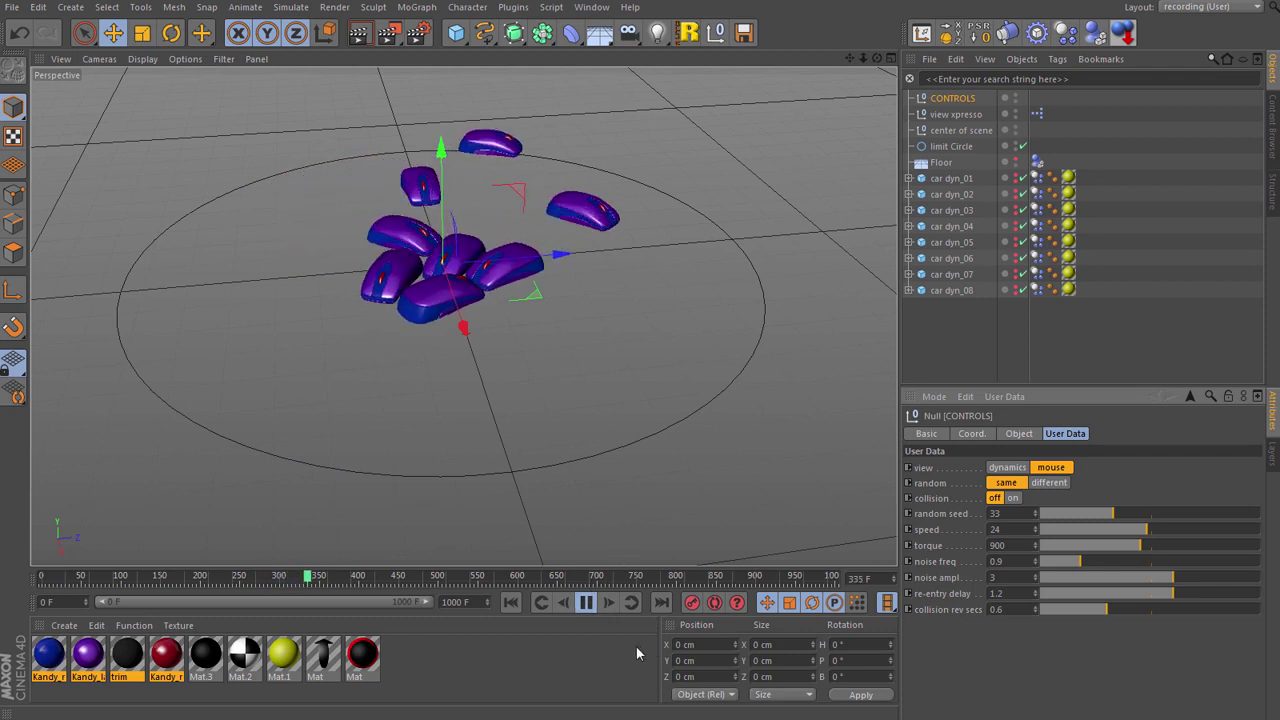
{"action": "left_click", "coordinate": [586, 602]}
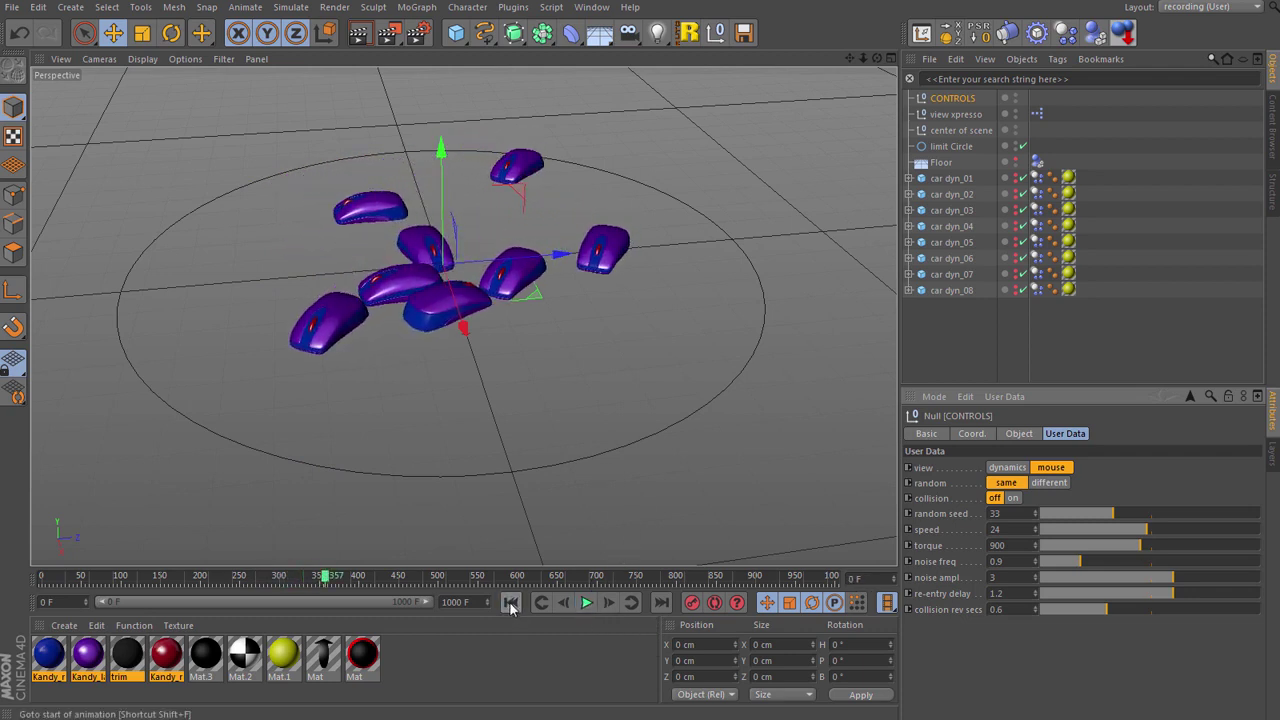
{"action": "left_click", "coordinate": [511, 603]}
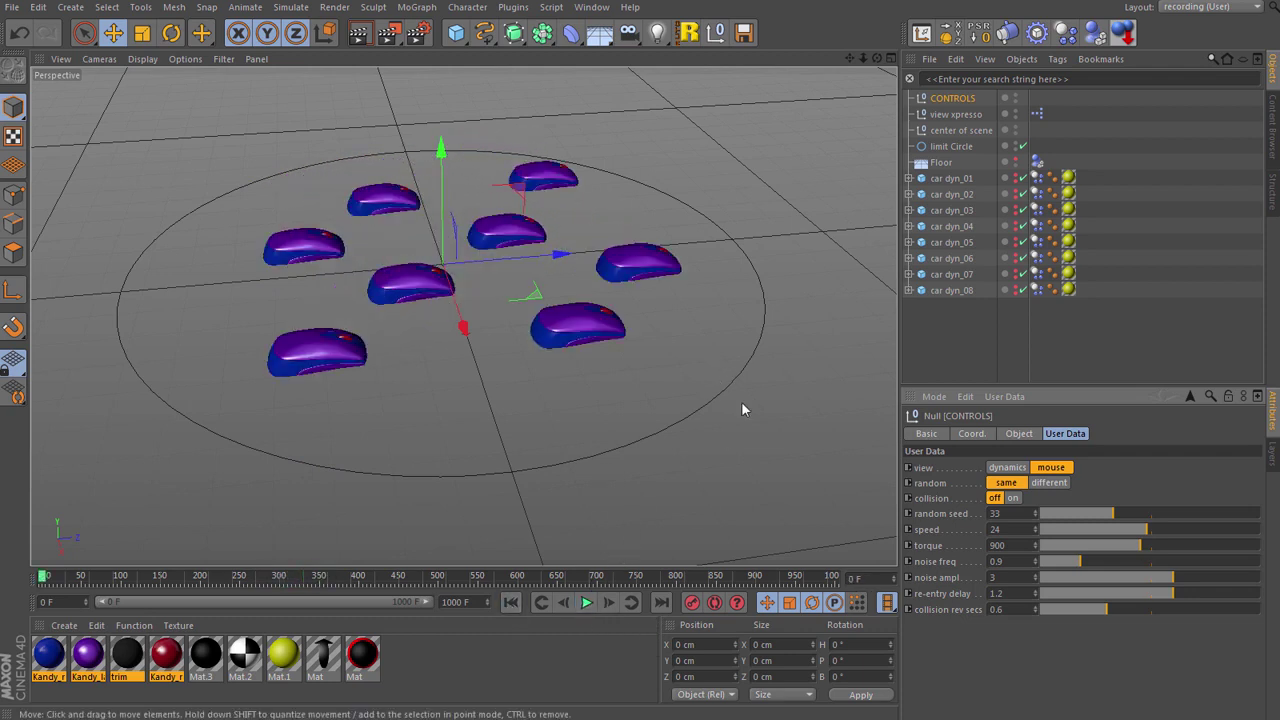
Set random to 'different', test-play and rewind the eight cars, then turn collision on.
{"action": "left_click", "coordinate": [1050, 483]}
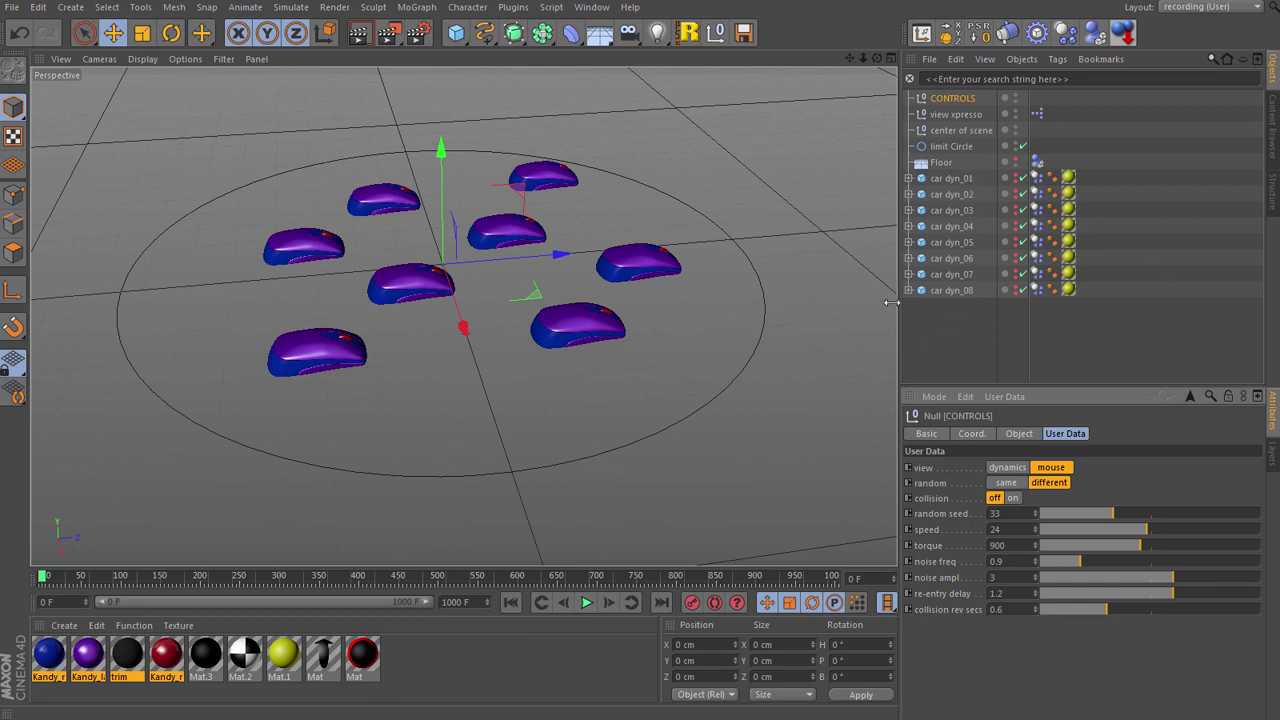
{"action": "left_click", "coordinate": [587, 602]}
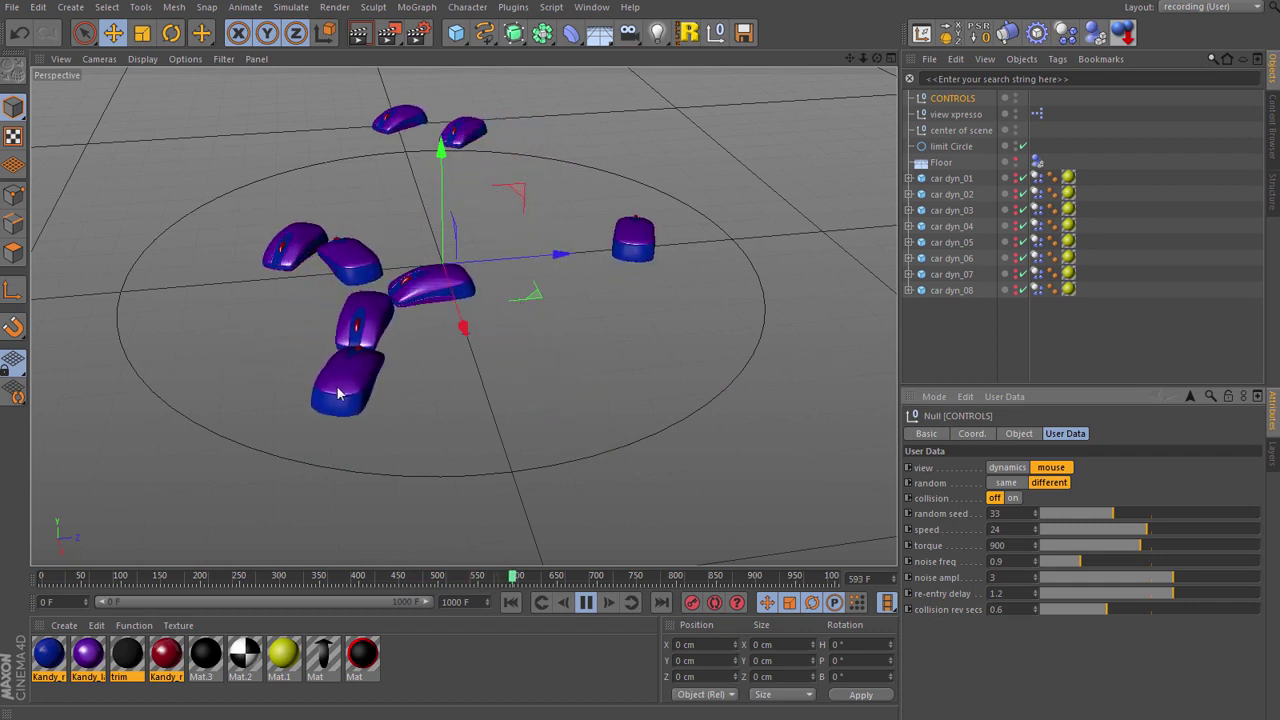
{"action": "left_click", "coordinate": [586, 602]}
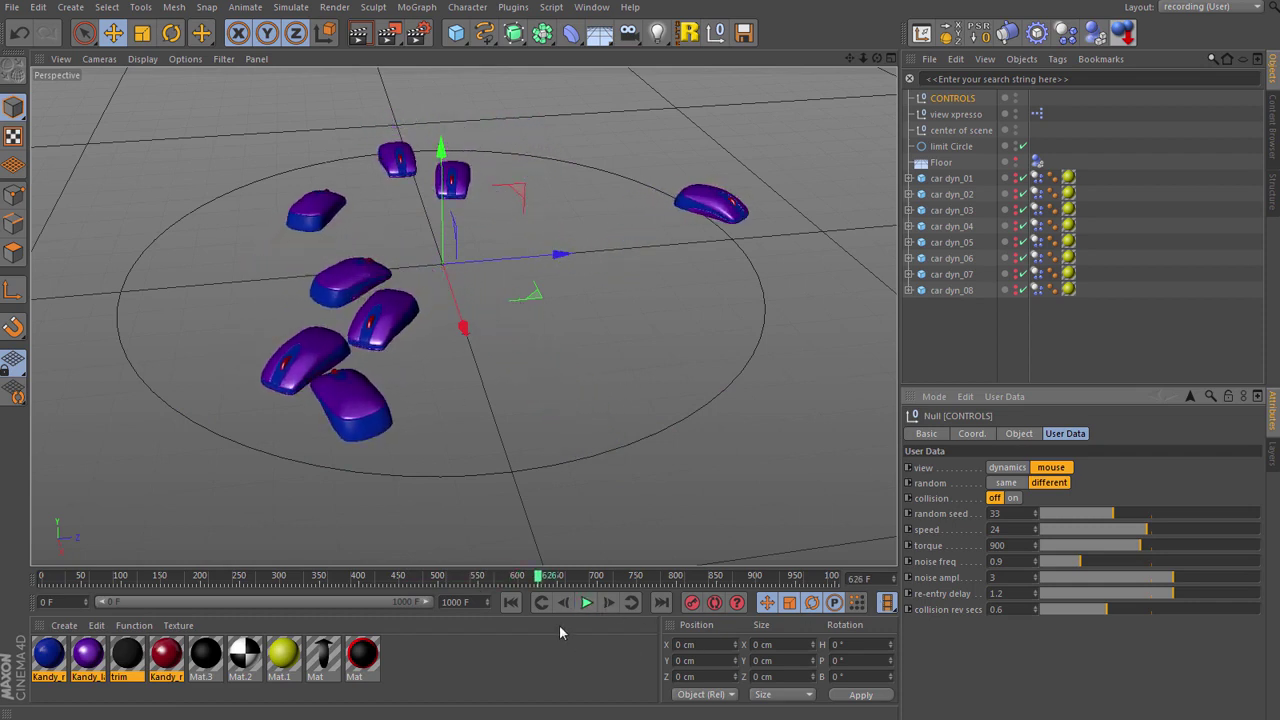
{"action": "left_click", "coordinate": [511, 602]}
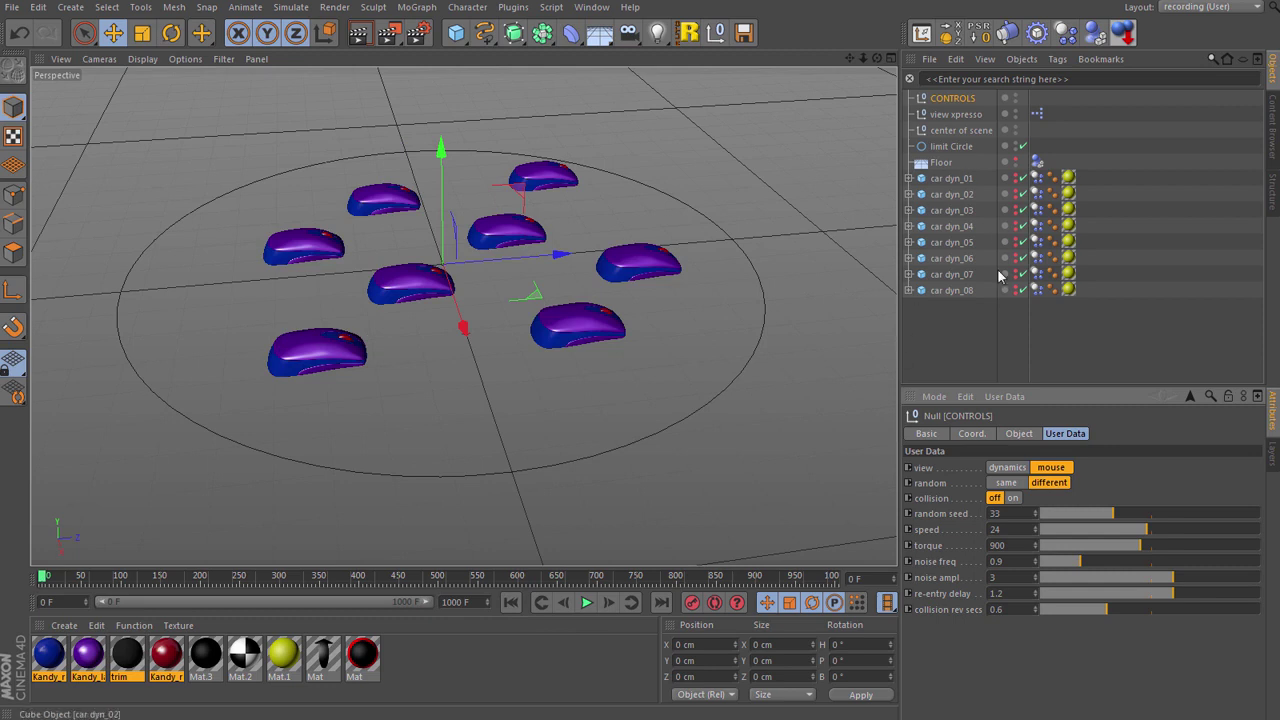
{"action": "left_click", "coordinate": [1013, 497]}
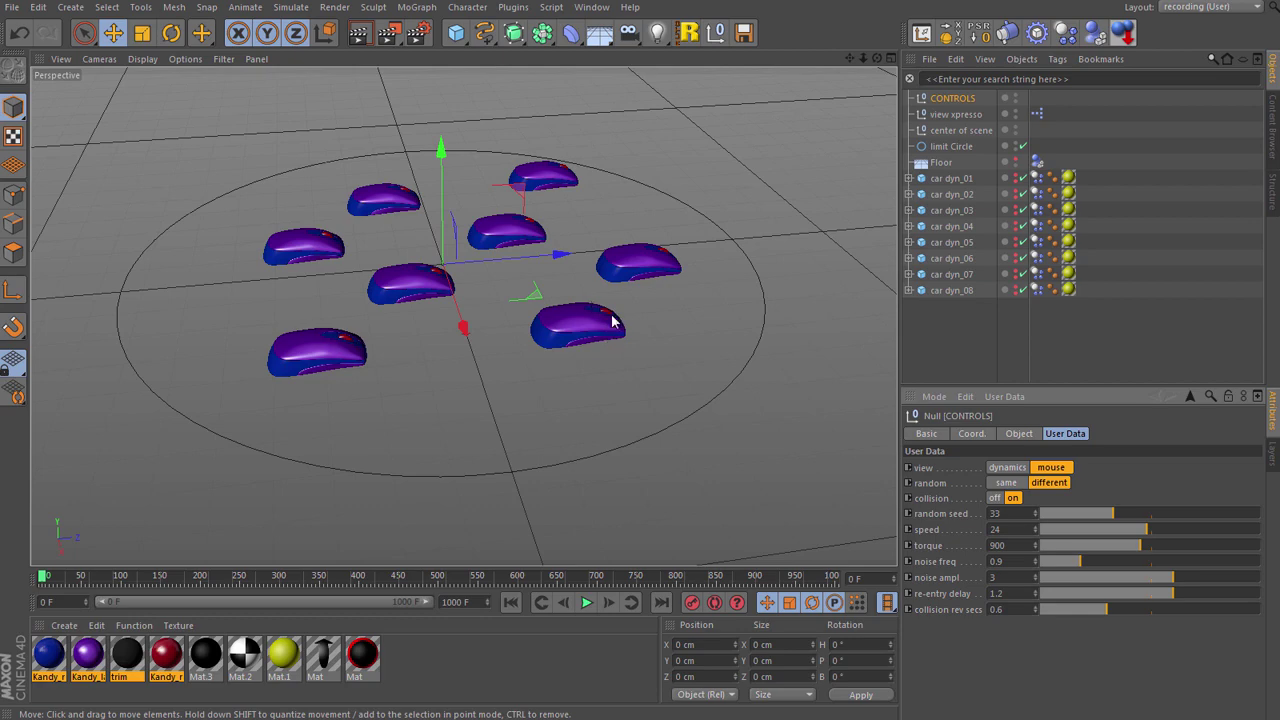
{"action": "left_click", "coordinate": [1003, 468]}
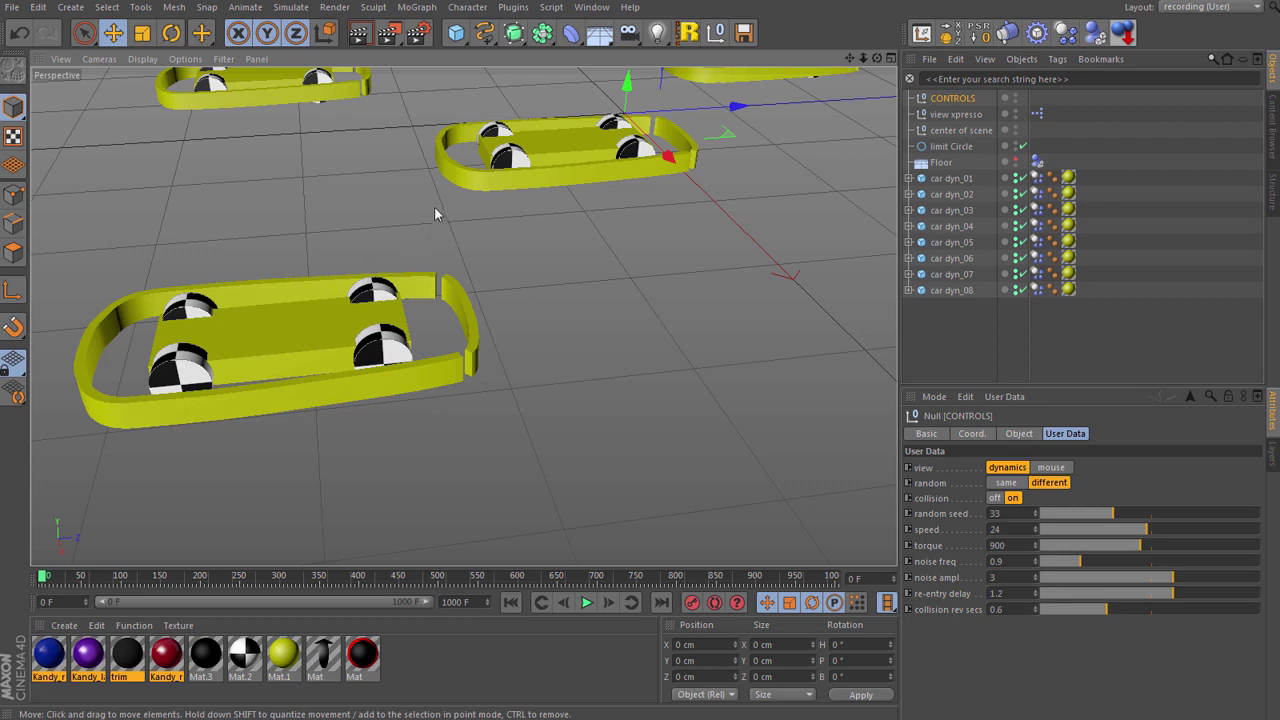
{"action": "scroll", "coordinate": [435, 213], "scroll_direction": "down", "scroll_amount": 10}
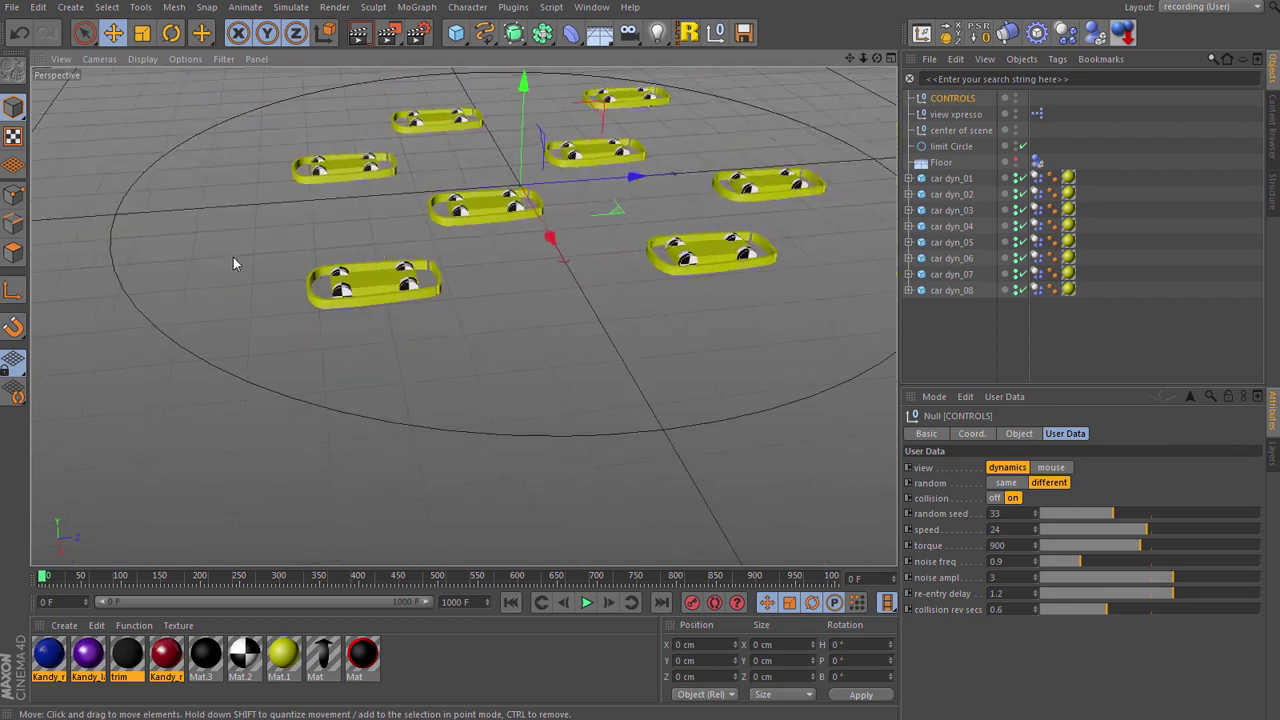
{"action": "scroll", "coordinate": [233, 260], "scroll_direction": "down", "scroll_amount": 4}
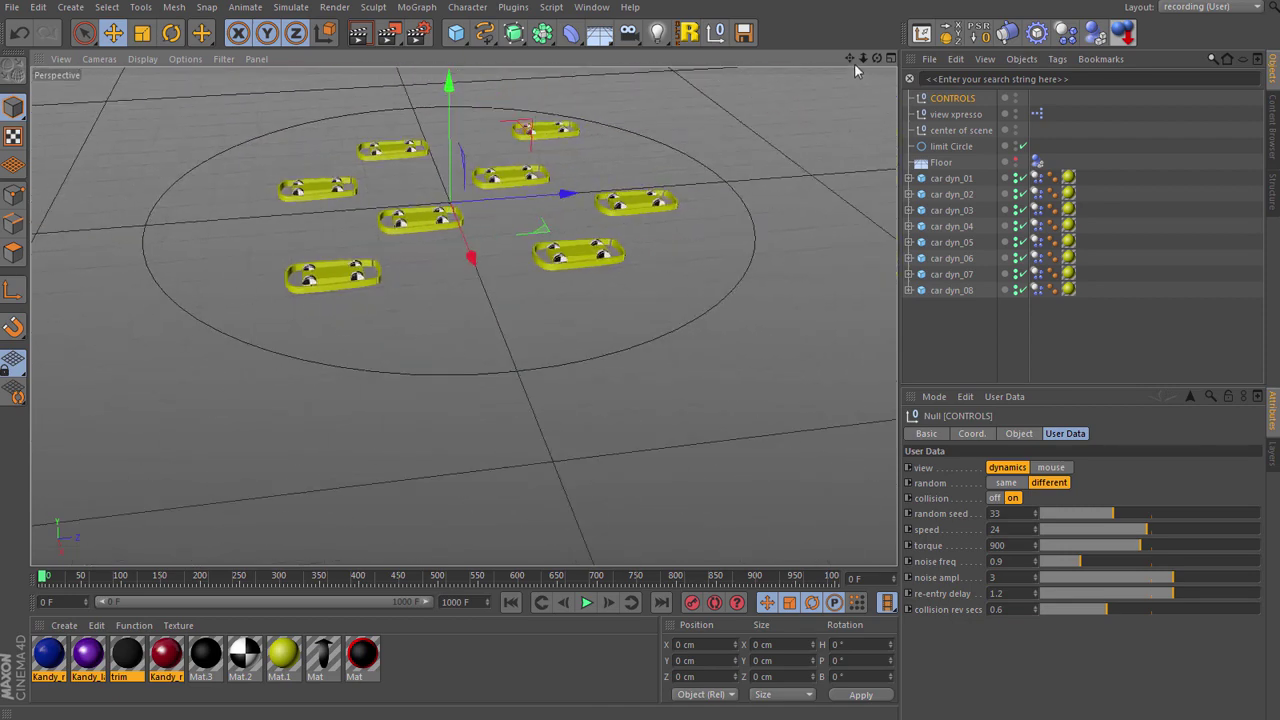
{"action": "left_click_drag", "start_coordinate": [850, 59], "coordinate": [851, 105]}
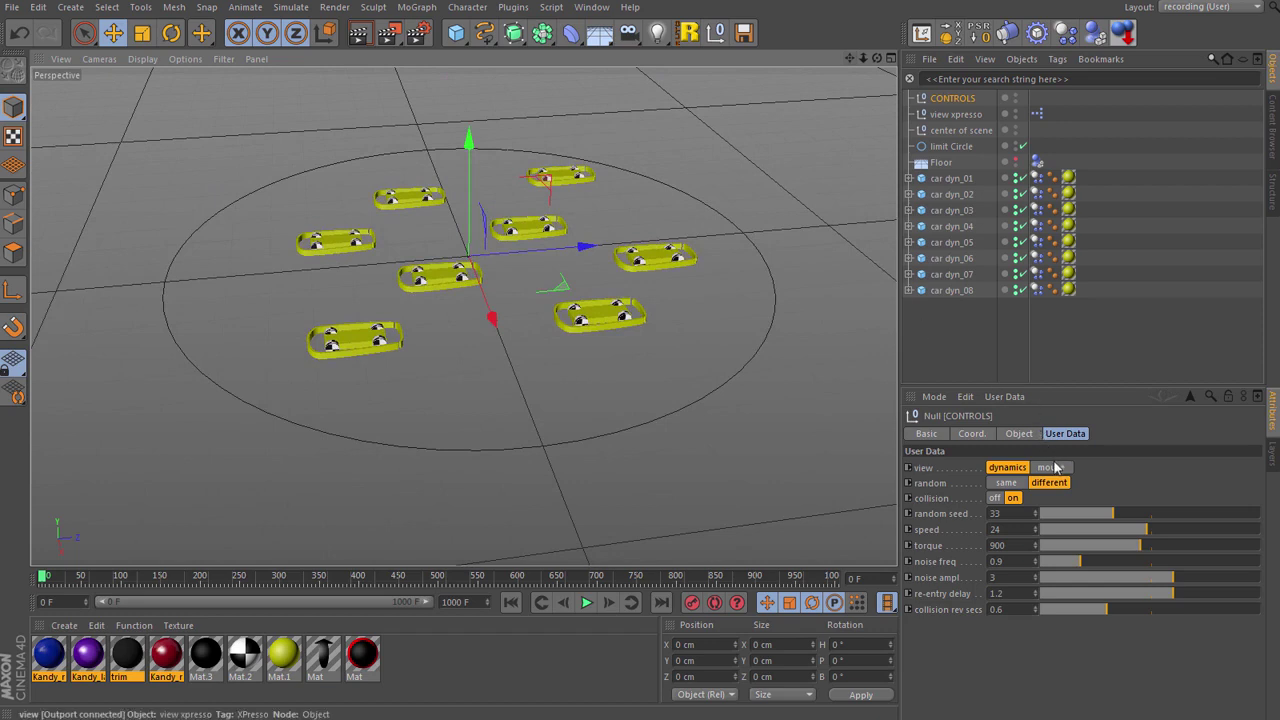
{"action": "left_click", "coordinate": [1051, 467]}
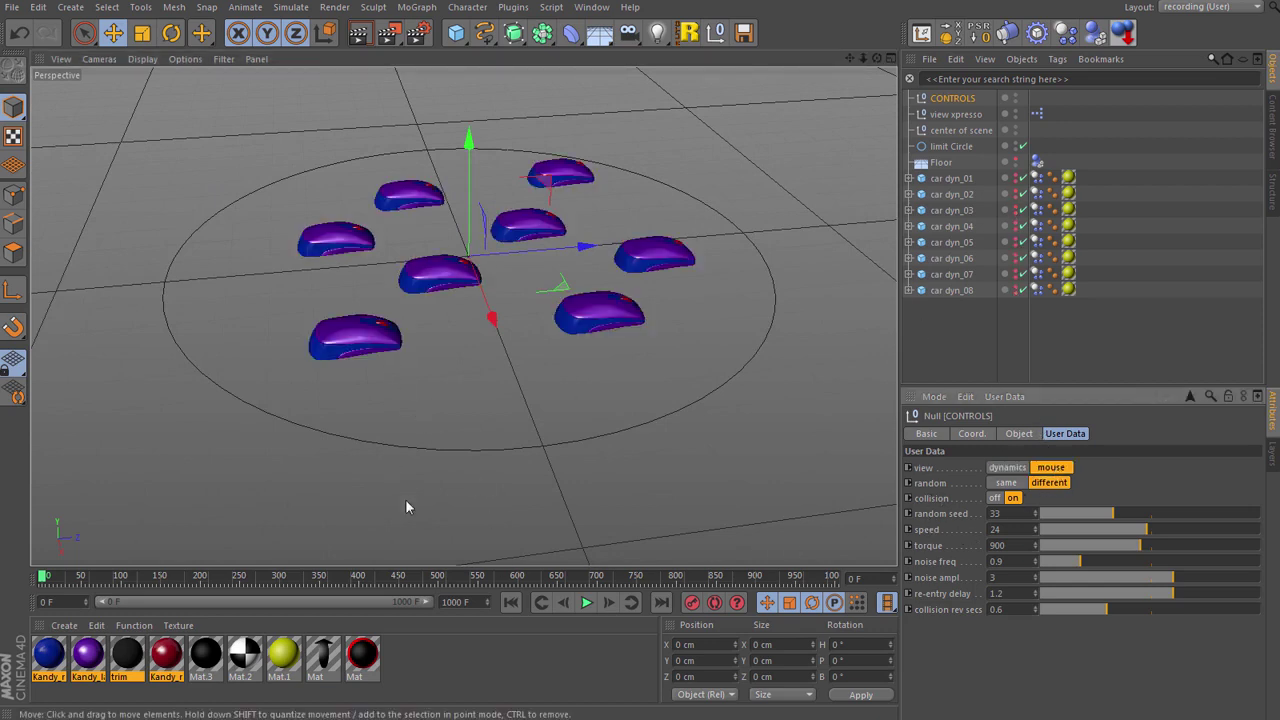
{"action": "left_click", "coordinate": [587, 602]}
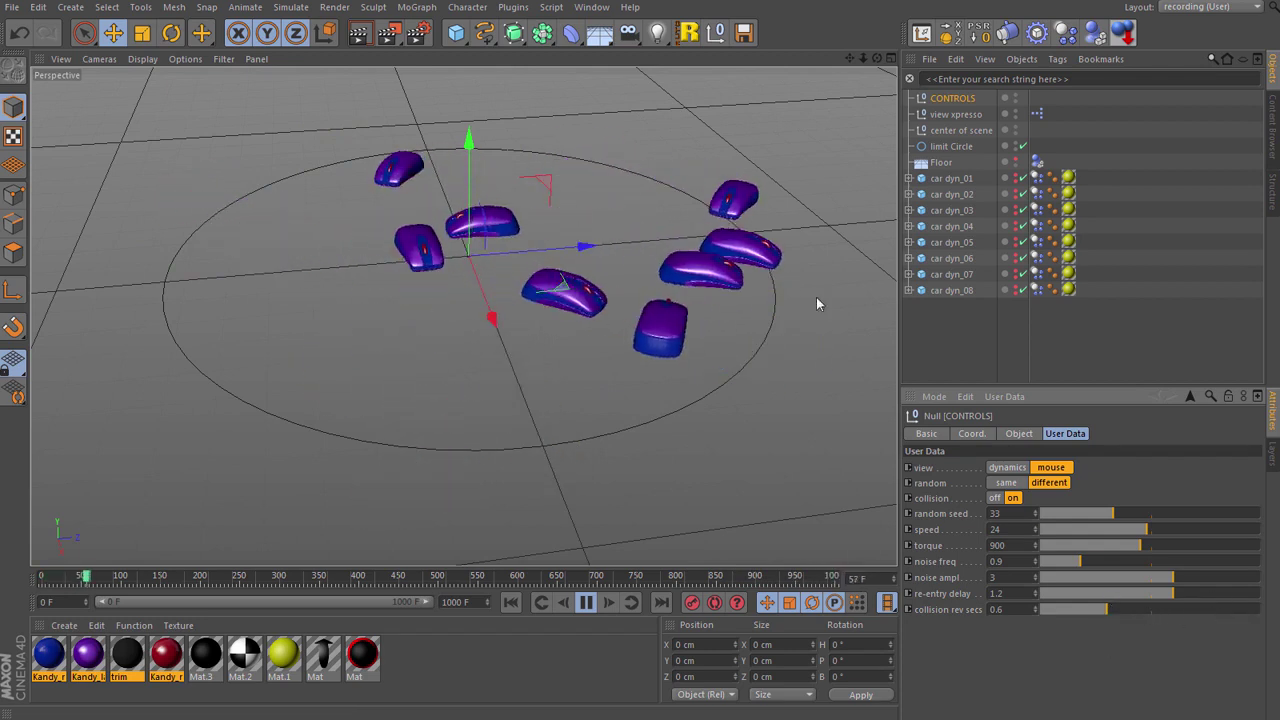
{"action": "left_click", "coordinate": [585, 601]}
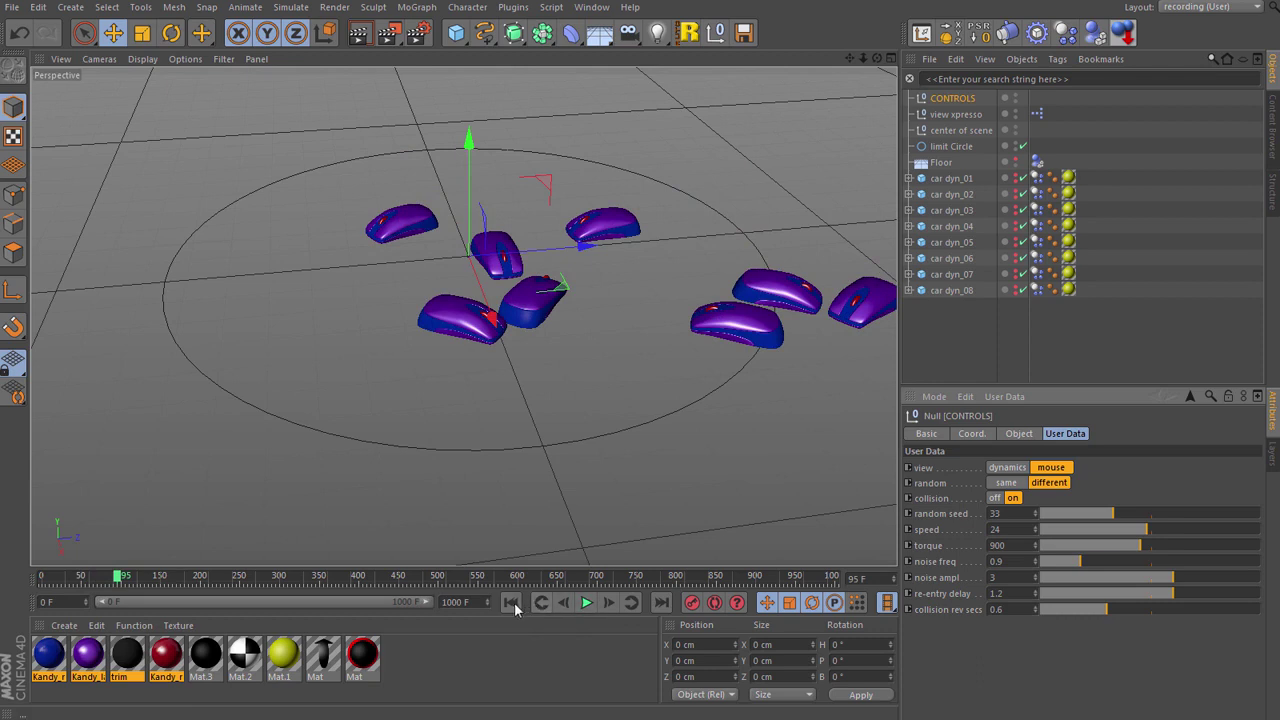
{"action": "left_click", "coordinate": [510, 601]}
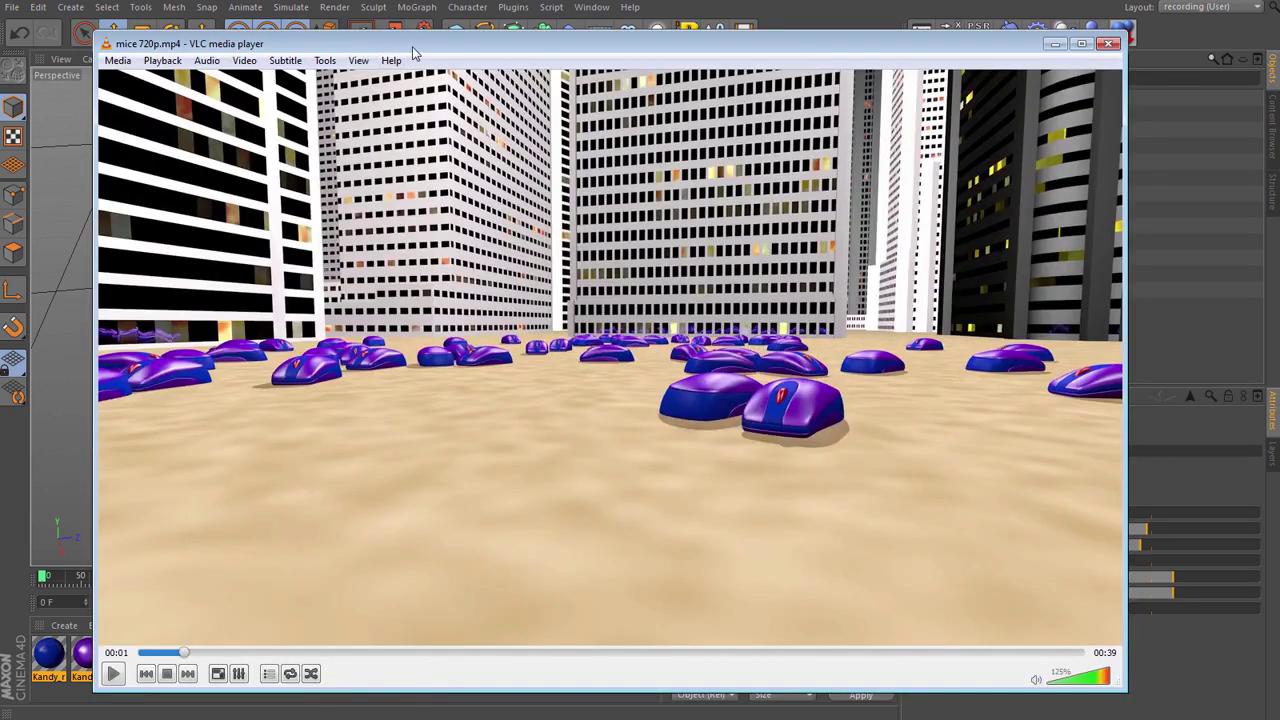
Play and pause the mice render in VLC, then load xpressobots 720p.mp4 into the player.
{"action": "left_click_drag", "start_coordinate": [412, 46], "coordinate": [411, 29]}
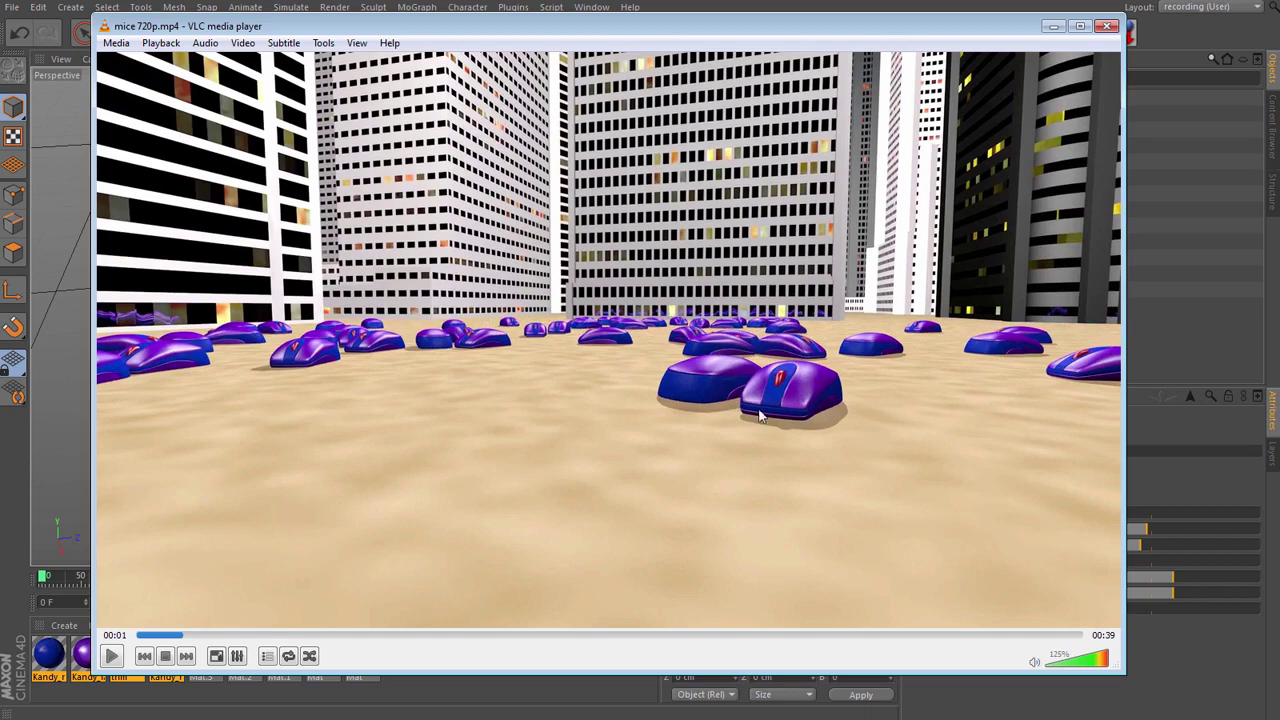
{"action": "left_click", "coordinate": [112, 657]}
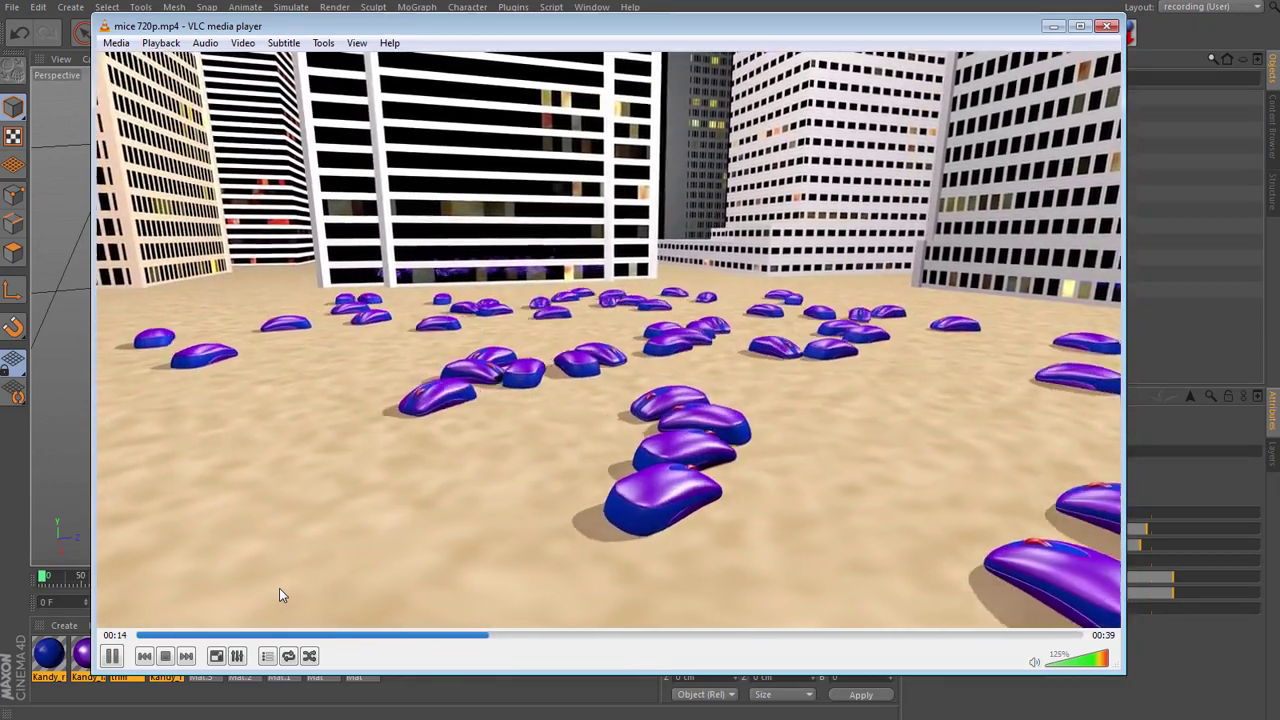
{"action": "key", "text": "space"}
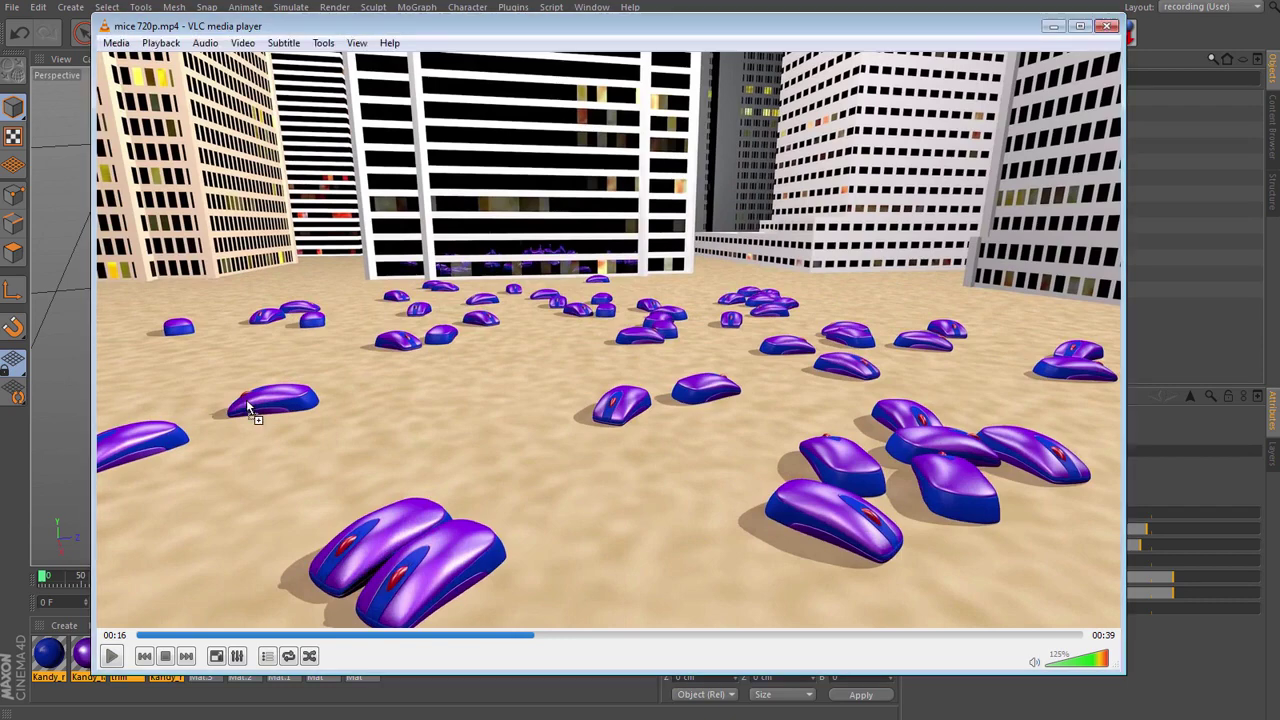
{"action": "left_click_drag", "start_coordinate": [415, 390], "coordinate": [415, 390]}
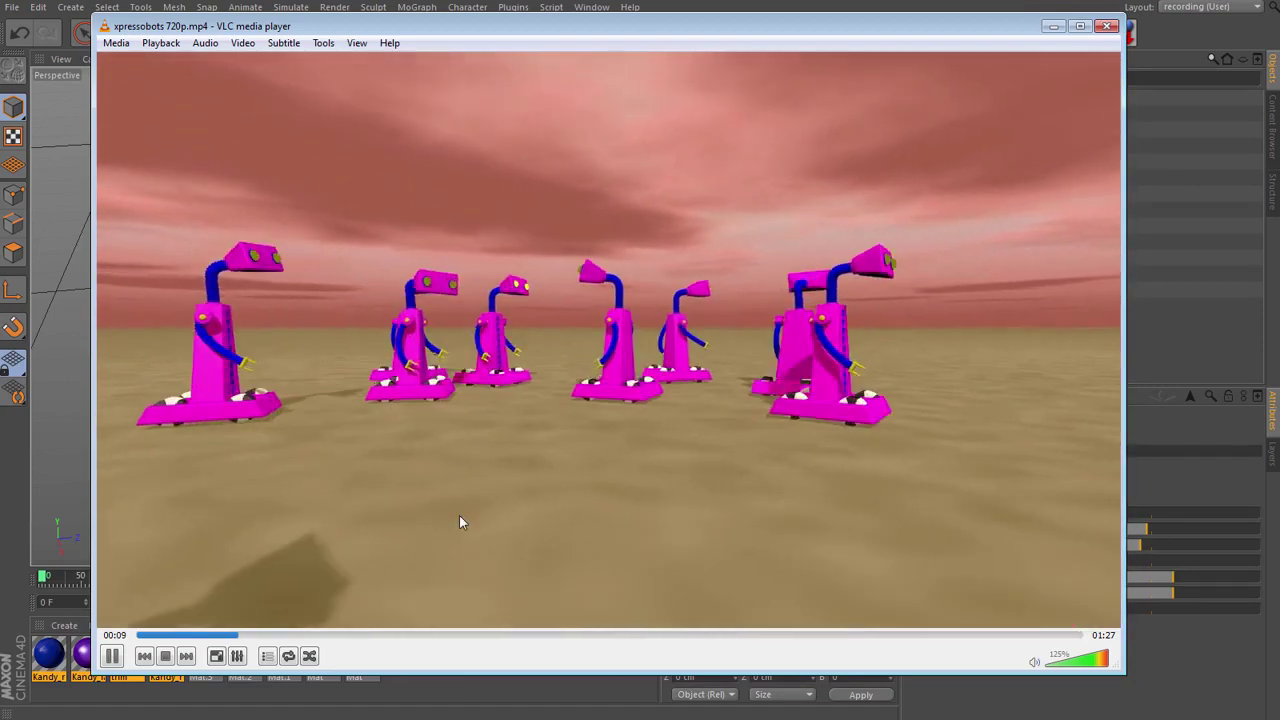
Pause and resume the xpressobots clip, then skip to dalek cctv 720p.mp4.
{"action": "left_click", "coordinate": [112, 658]}
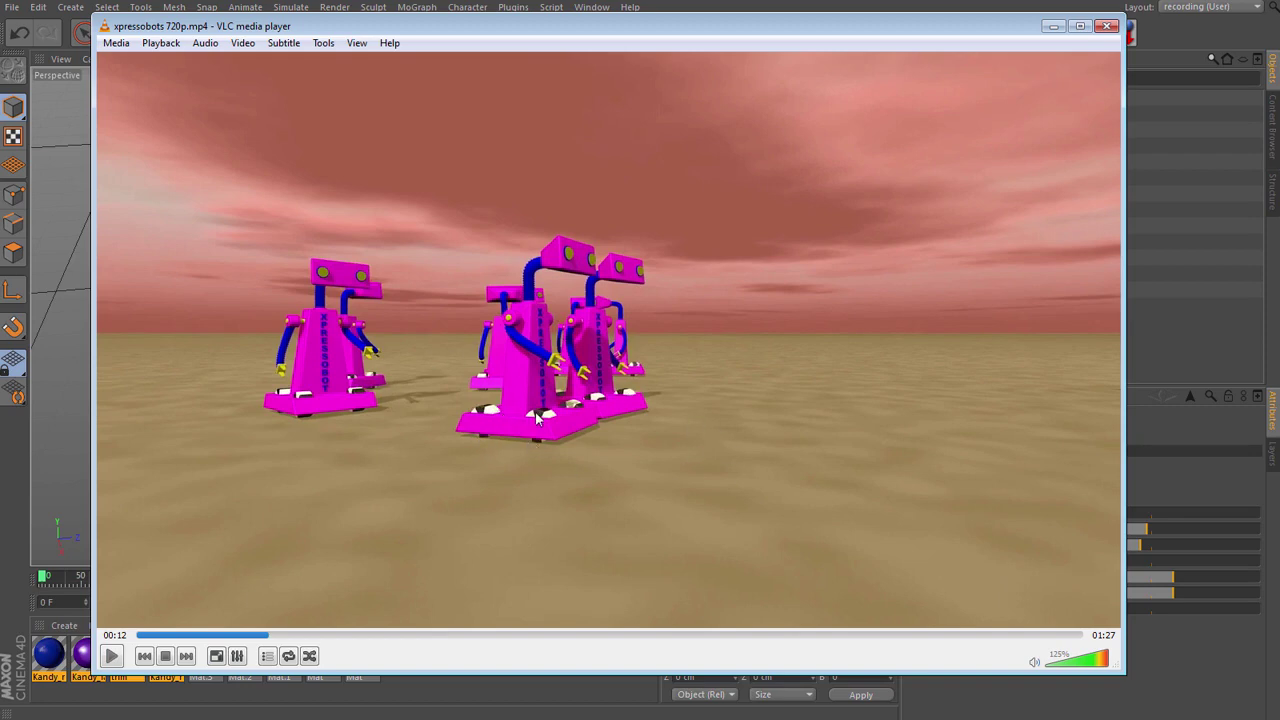
{"action": "left_click", "coordinate": [110, 657]}
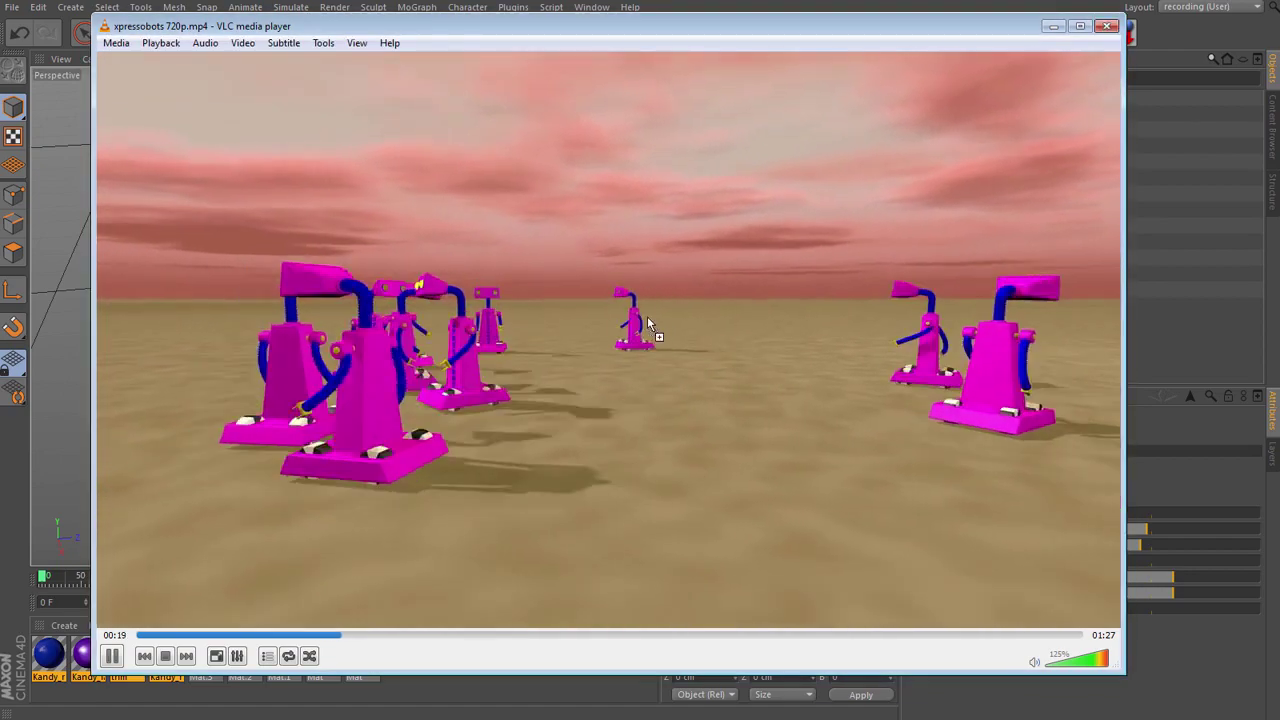
{"action": "key", "text": "n"}
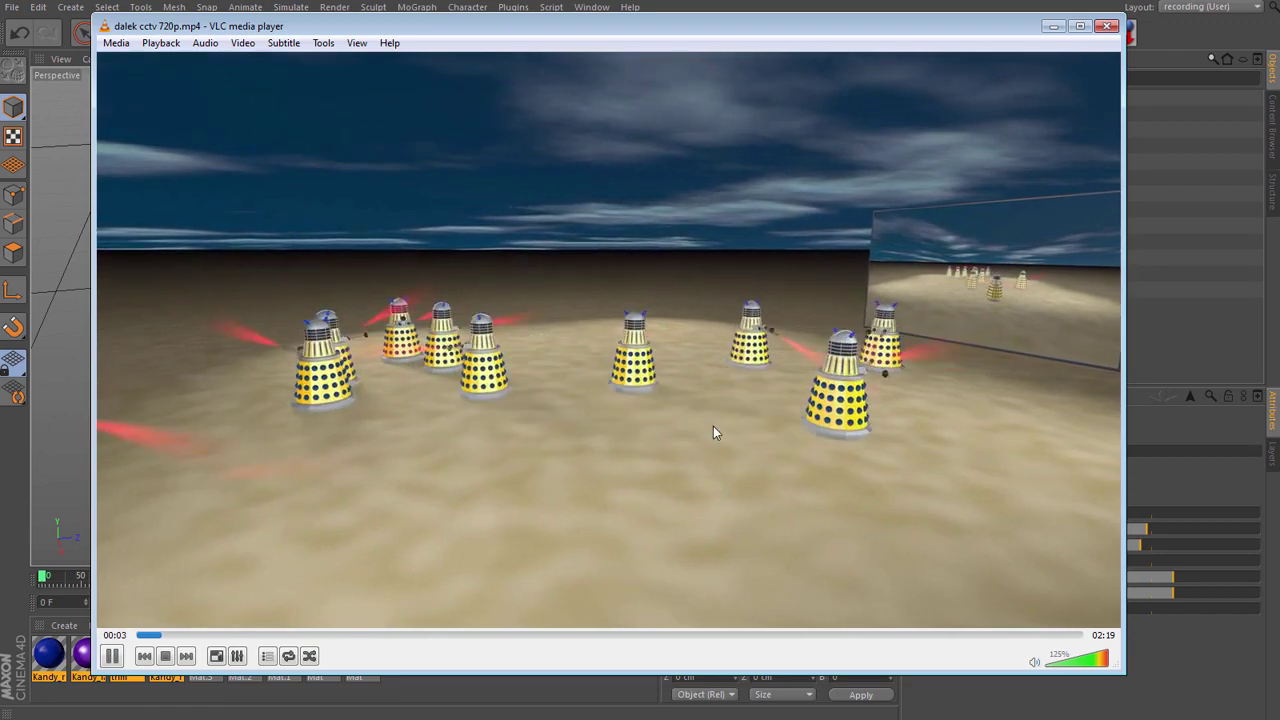
Seek the dalek cctv clip ahead to about 01:36, then 01:48.
{"action": "left_click", "coordinate": [770, 635]}
{"action": "left_click", "coordinate": [866, 635]}
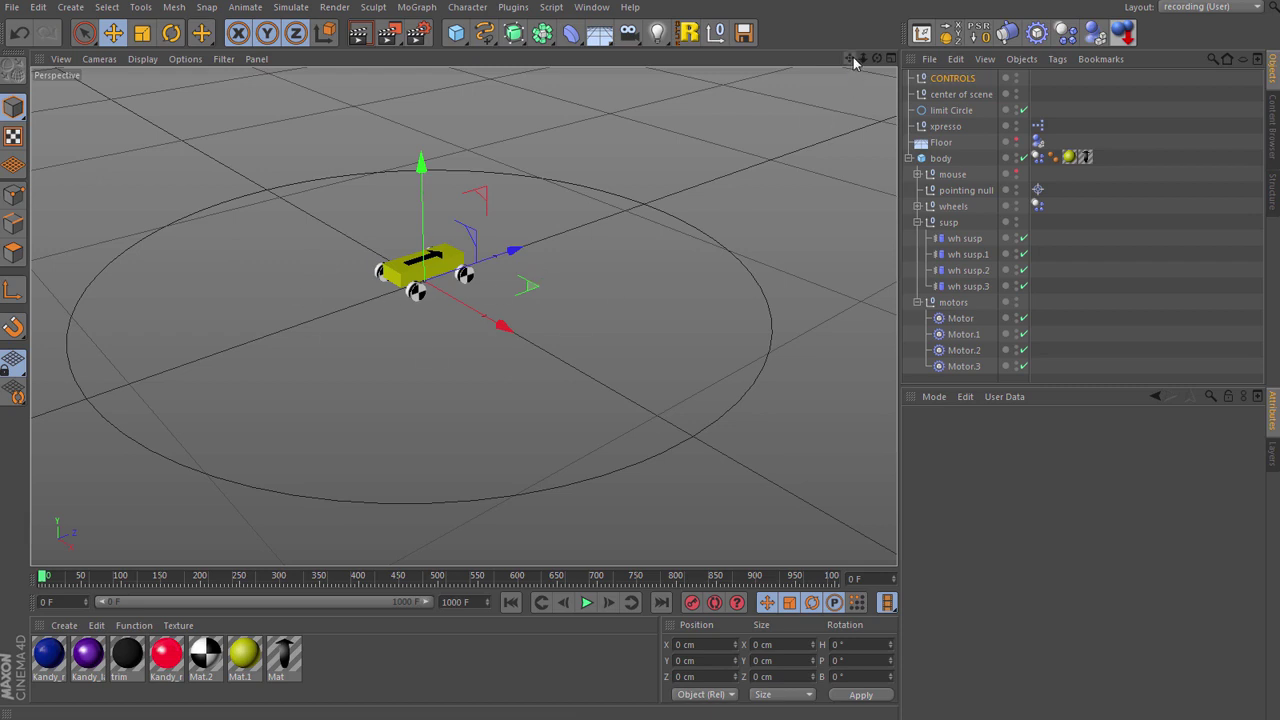
Expand wheels and susp under body, inspecting wheel, wheel.1, wh susp and motors.
{"action": "left_click_drag", "start_coordinate": [849, 58], "coordinate": [463, 311]}
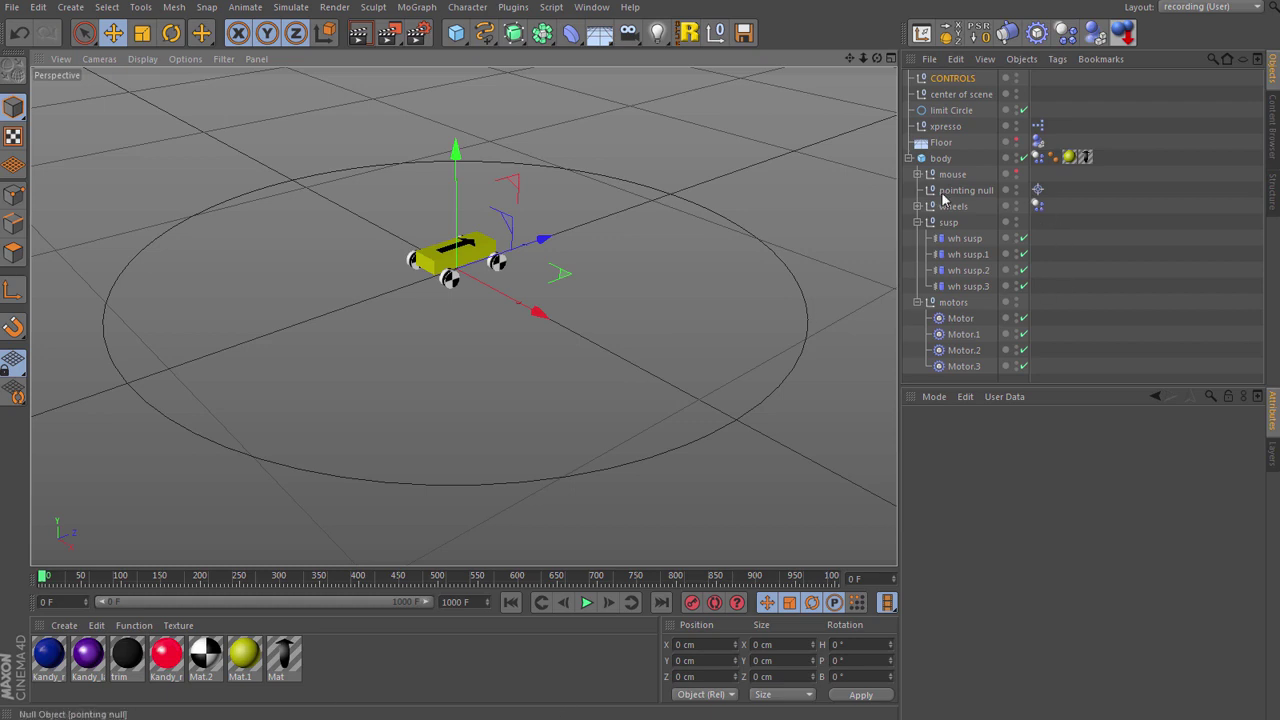
{"action": "left_click", "coordinate": [941, 159]}
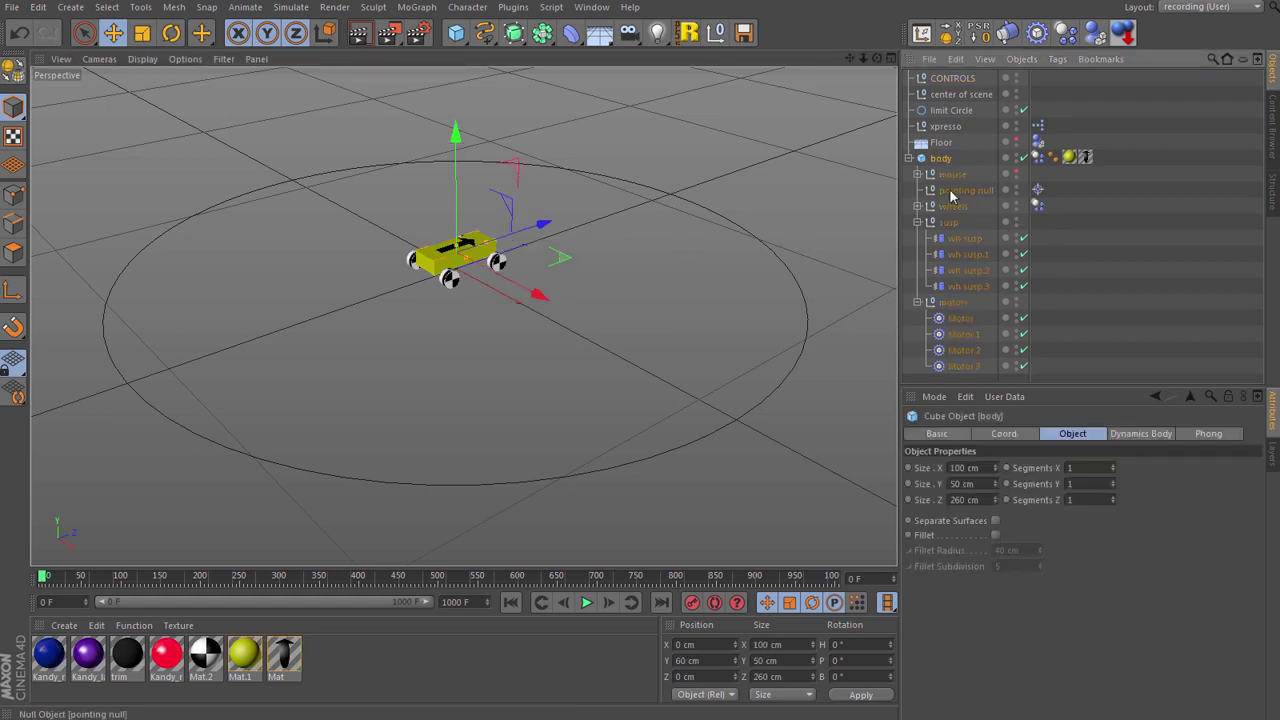
{"action": "left_click", "coordinate": [918, 206]}
{"action": "left_click", "coordinate": [962, 238]}
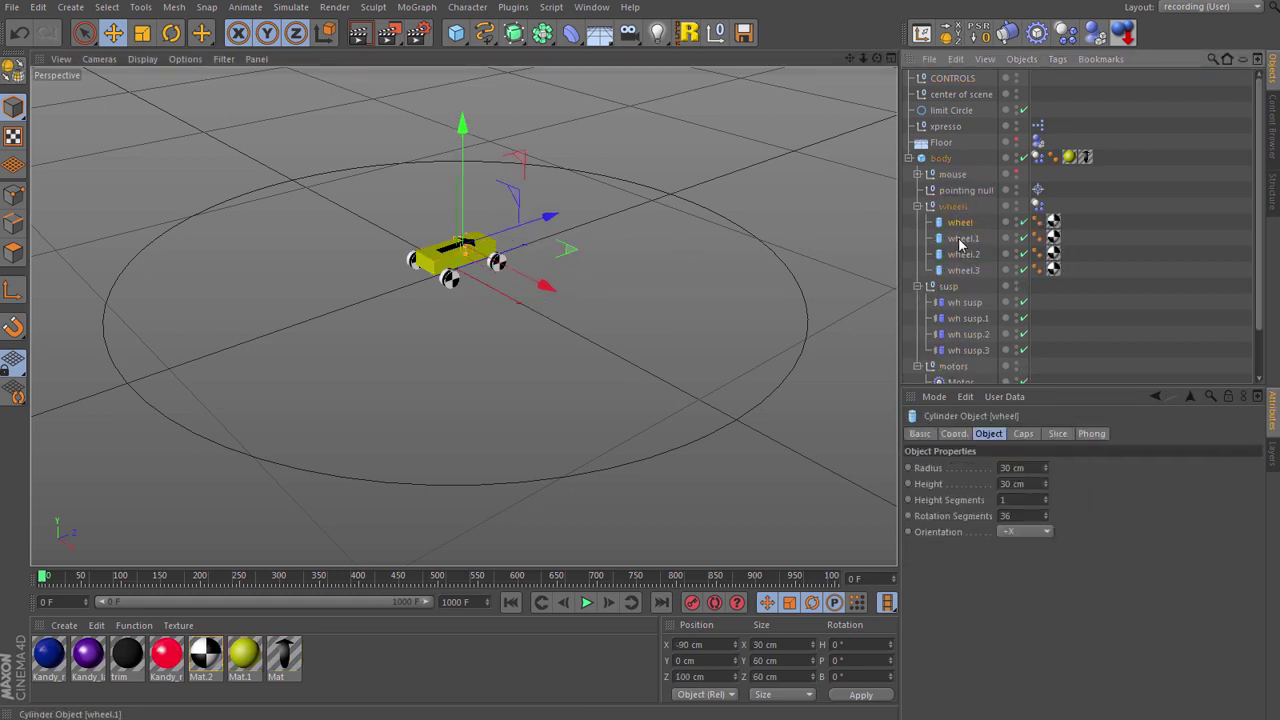
{"action": "left_click", "coordinate": [917, 286]}
{"action": "left_click", "coordinate": [917, 286]}
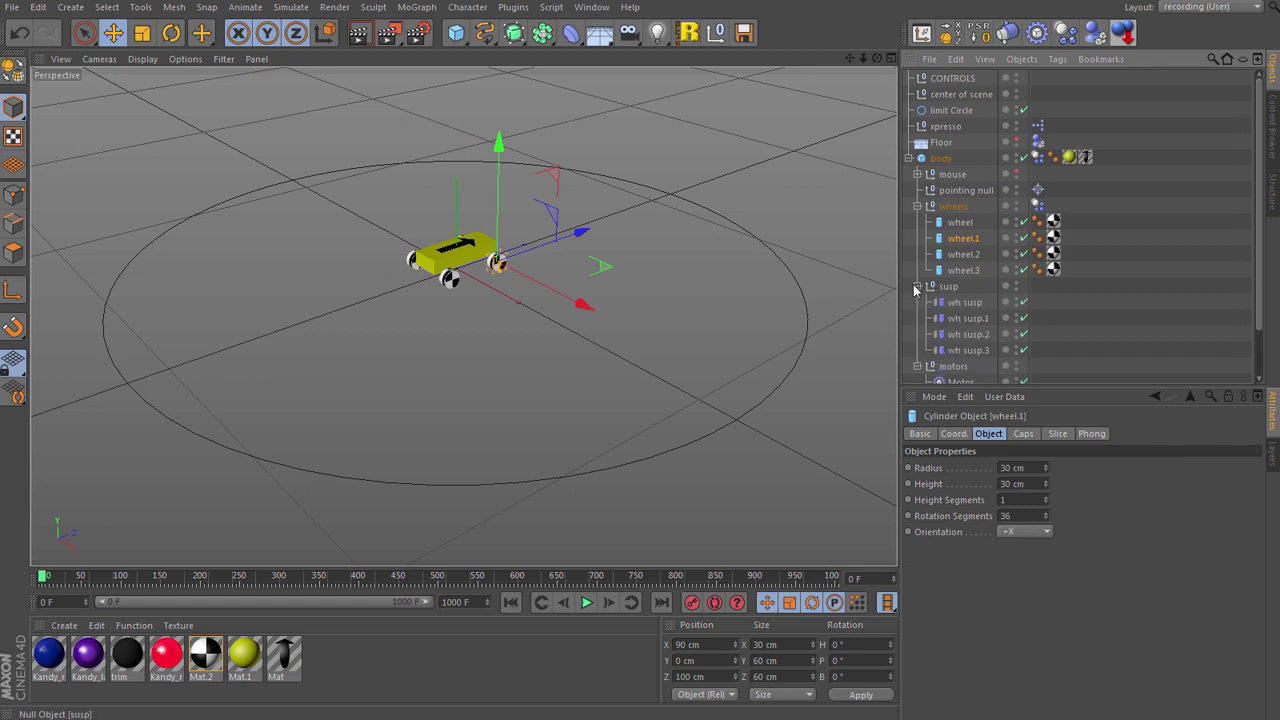
{"action": "left_click", "coordinate": [955, 302]}
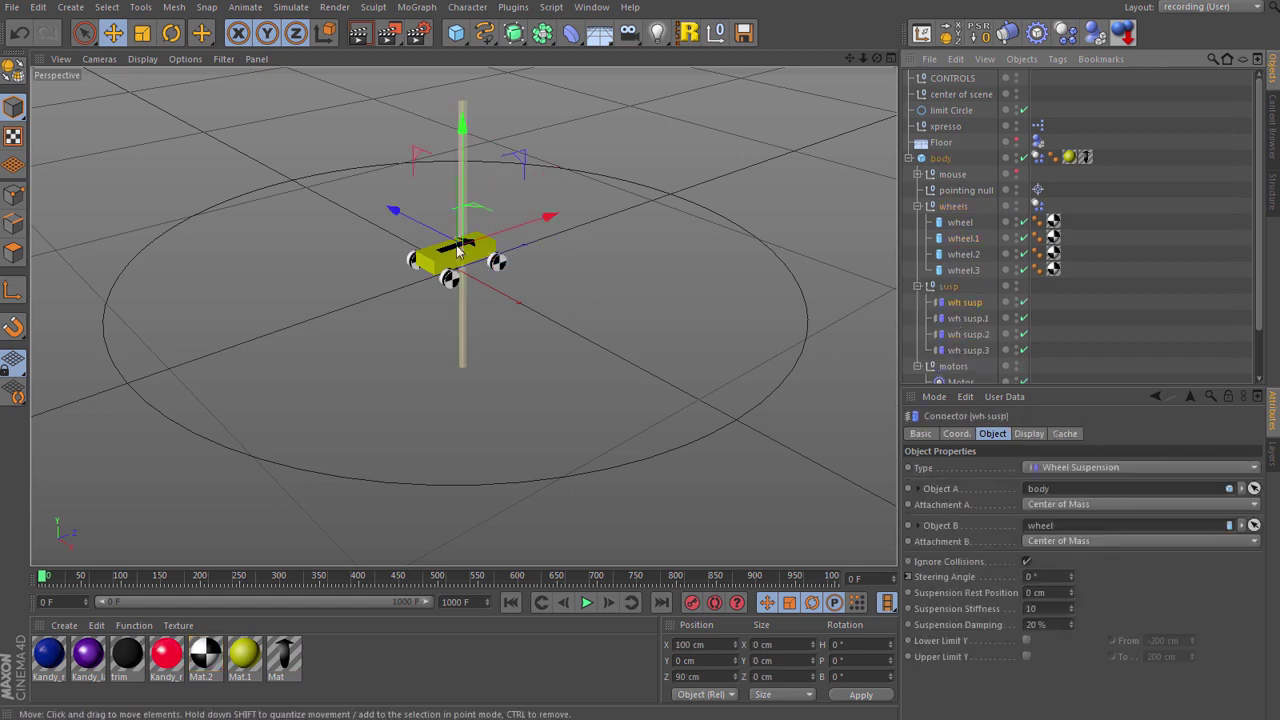
{"action": "left_click", "coordinate": [952, 367]}
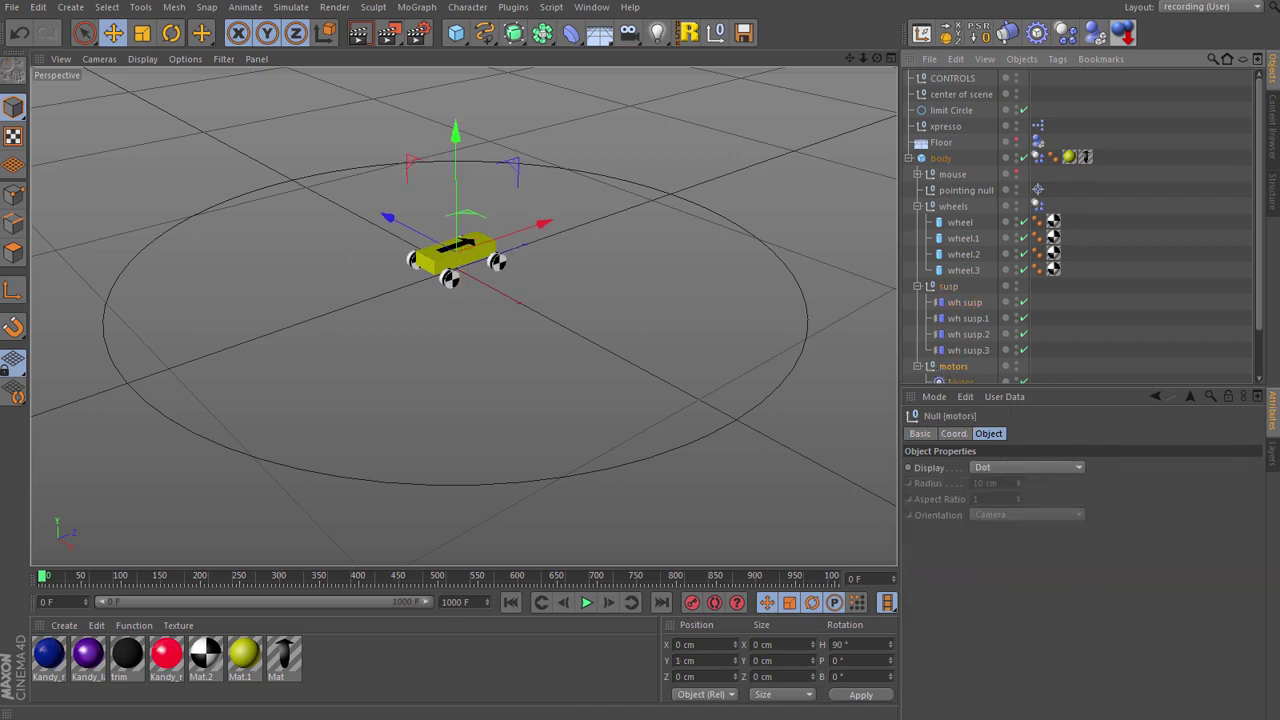
Open the xpresso tag's node graph and review the CONTROLS values and ObjectList motors.
{"action": "double_click", "coordinate": [1037, 126]}
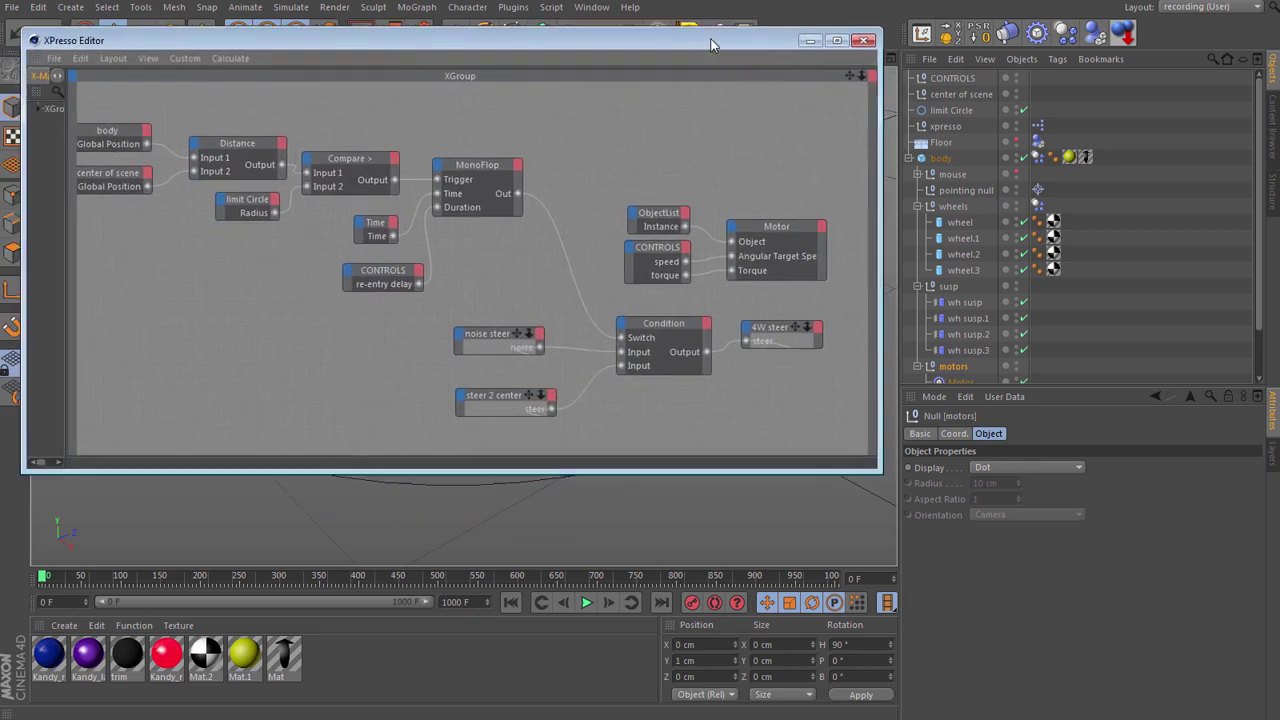
{"action": "left_click", "coordinate": [955, 79]}
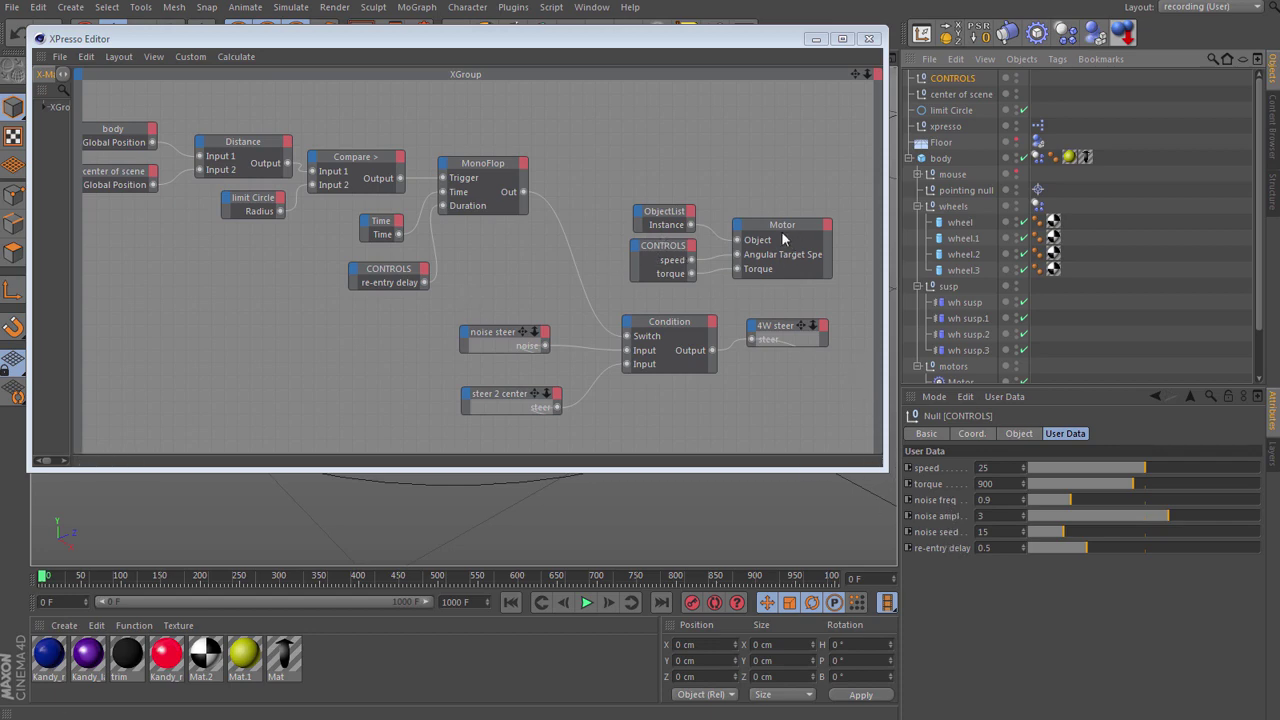
{"action": "left_click", "coordinate": [660, 218]}
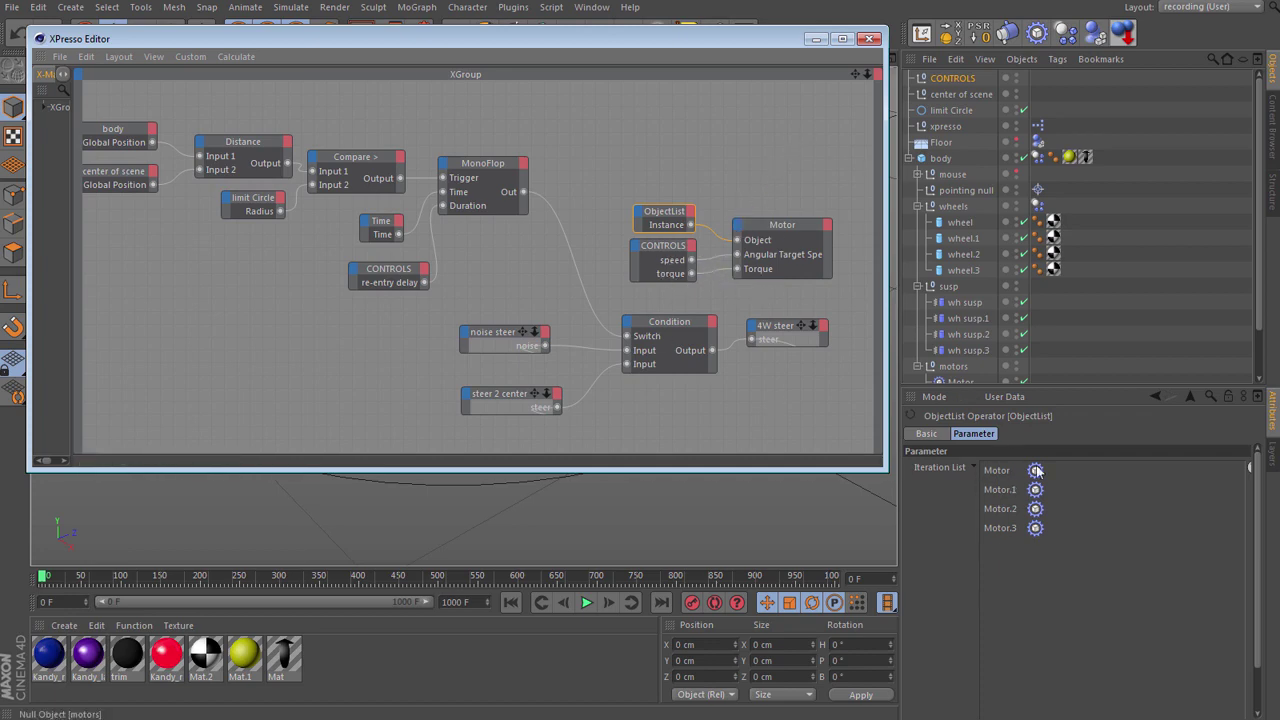
{"action": "left_click", "coordinate": [952, 78]}
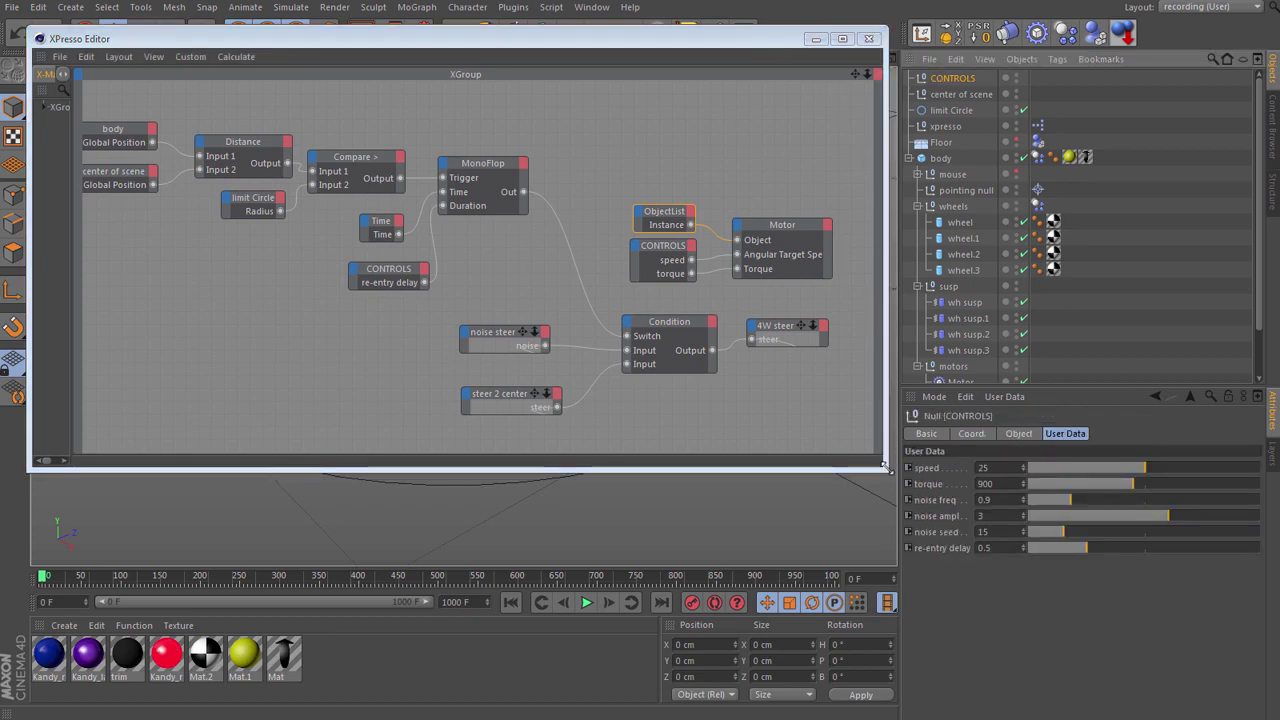
Enlarge the editor, expand 4W steer to inspect its Time, Compare >5, Clamp and wh susp nodes, then collapse it.
{"action": "left_click_drag", "start_coordinate": [884, 466], "coordinate": [1258, 642]}
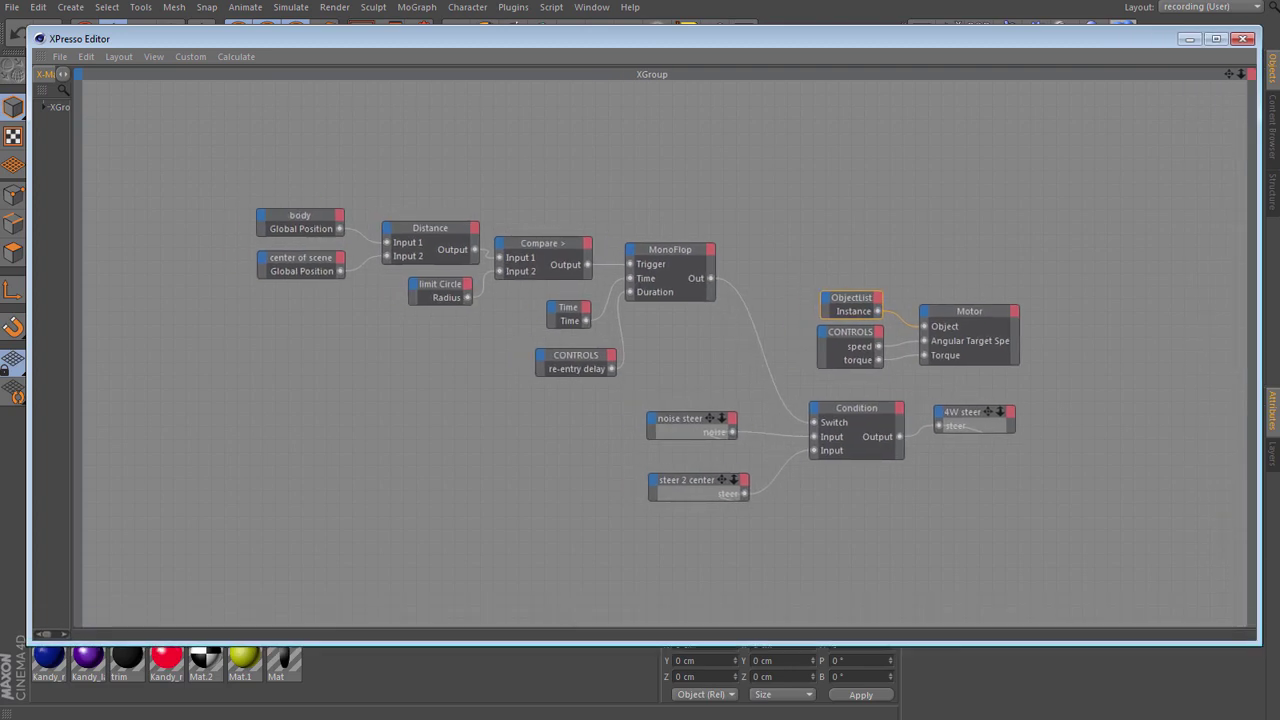
{"action": "left_click_drag", "start_coordinate": [1229, 74], "coordinate": [712, 2]}
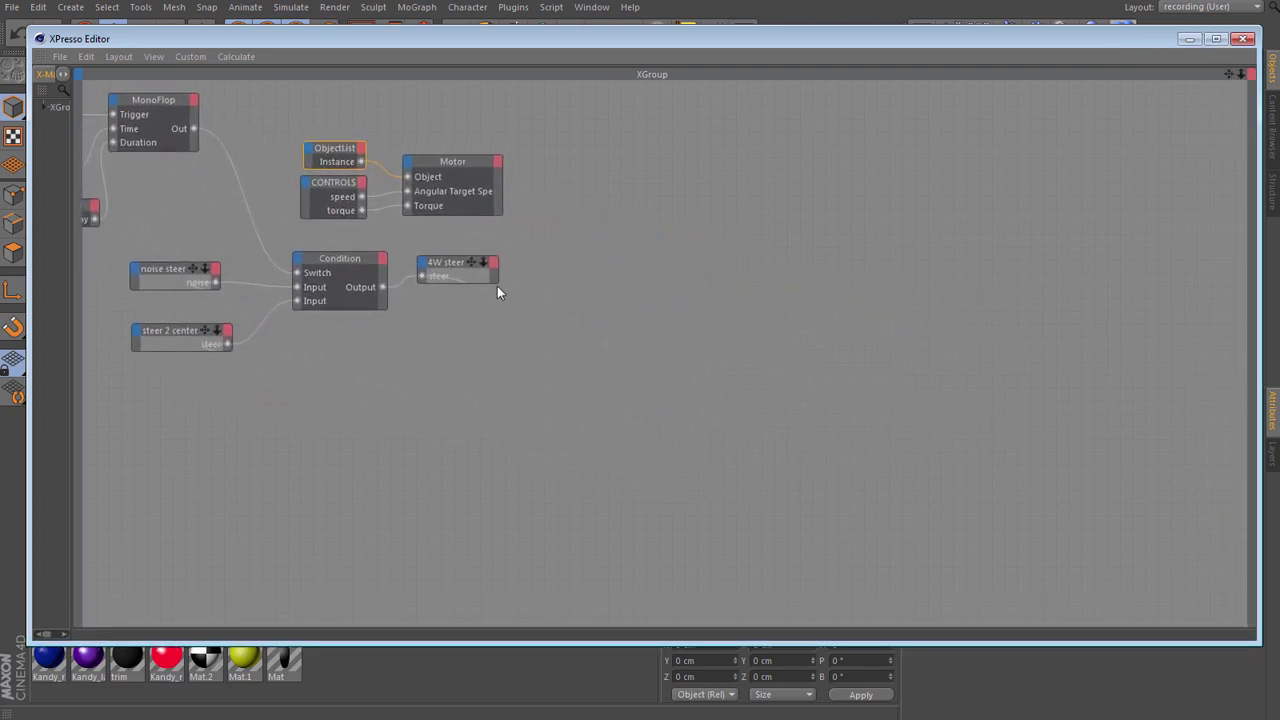
{"action": "left_click_drag", "start_coordinate": [497, 281], "coordinate": [1147, 497]}
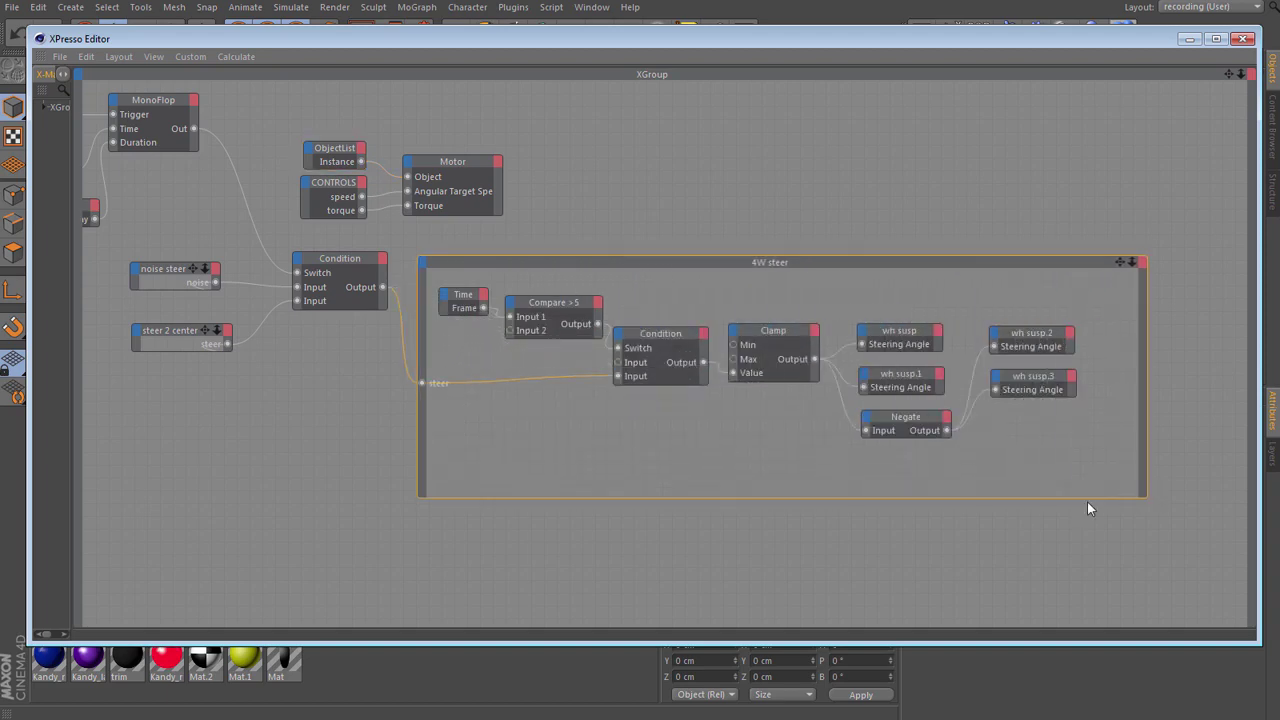
{"action": "left_click", "coordinate": [463, 305]}
{"action": "left_click", "coordinate": [539, 303]}
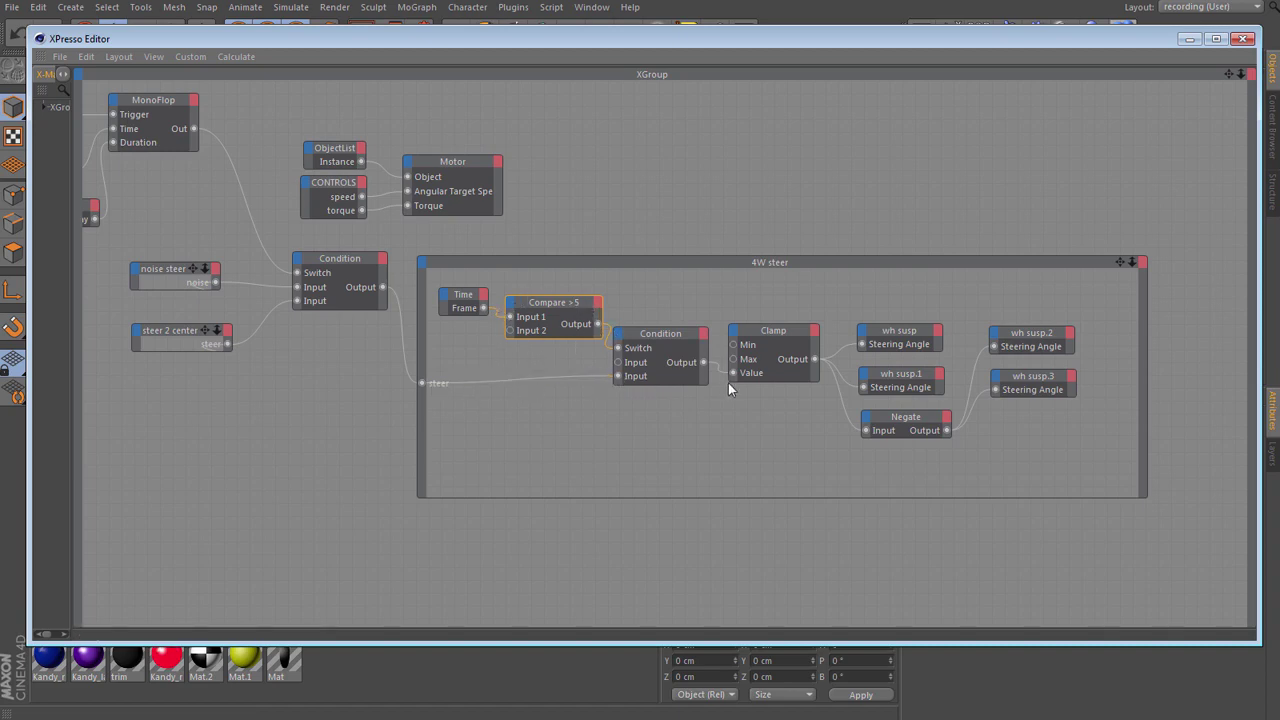
{"action": "left_click", "coordinate": [772, 329]}
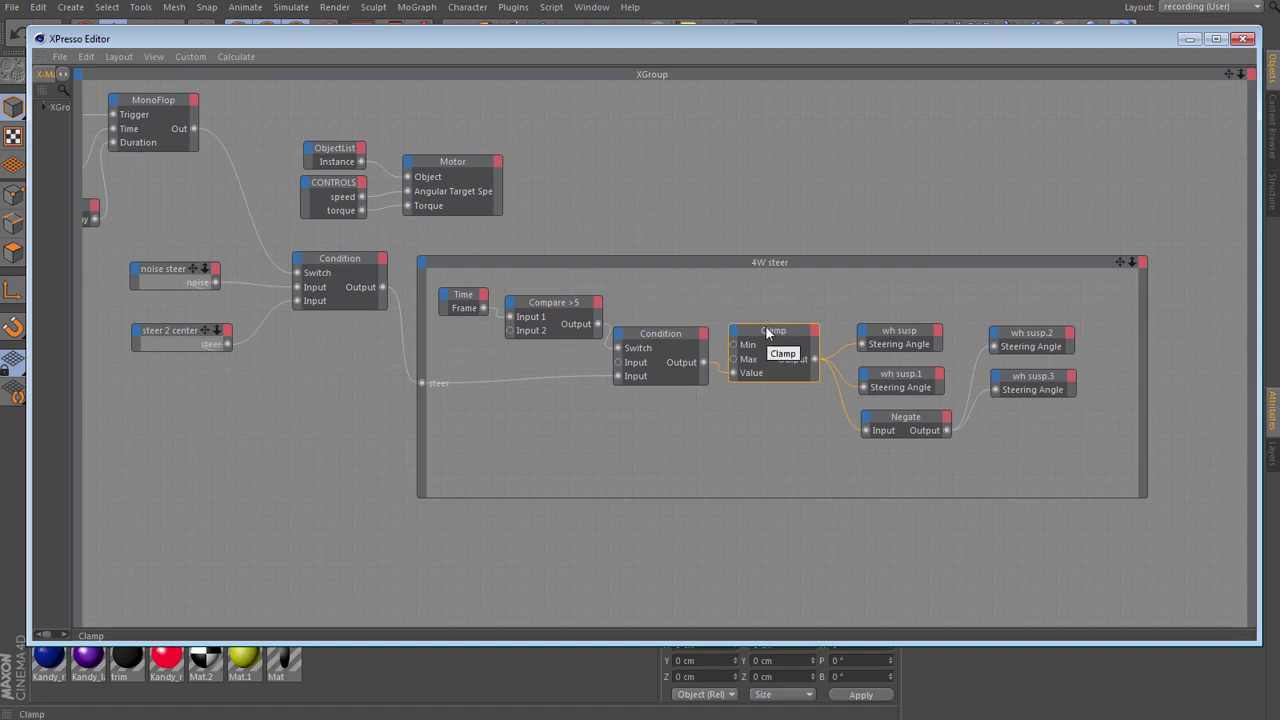
{"action": "left_click", "coordinate": [896, 337]}
{"action": "left_click", "coordinate": [902, 378]}
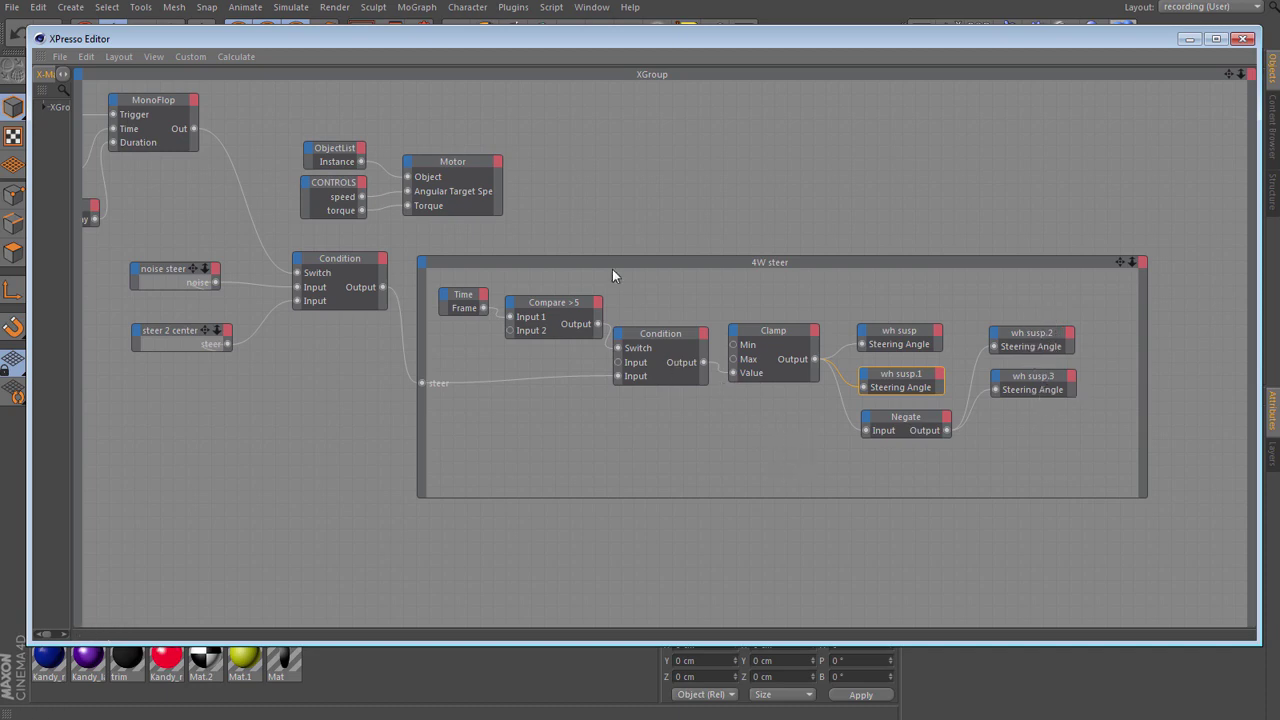
{"action": "double_click", "coordinate": [529, 264]}
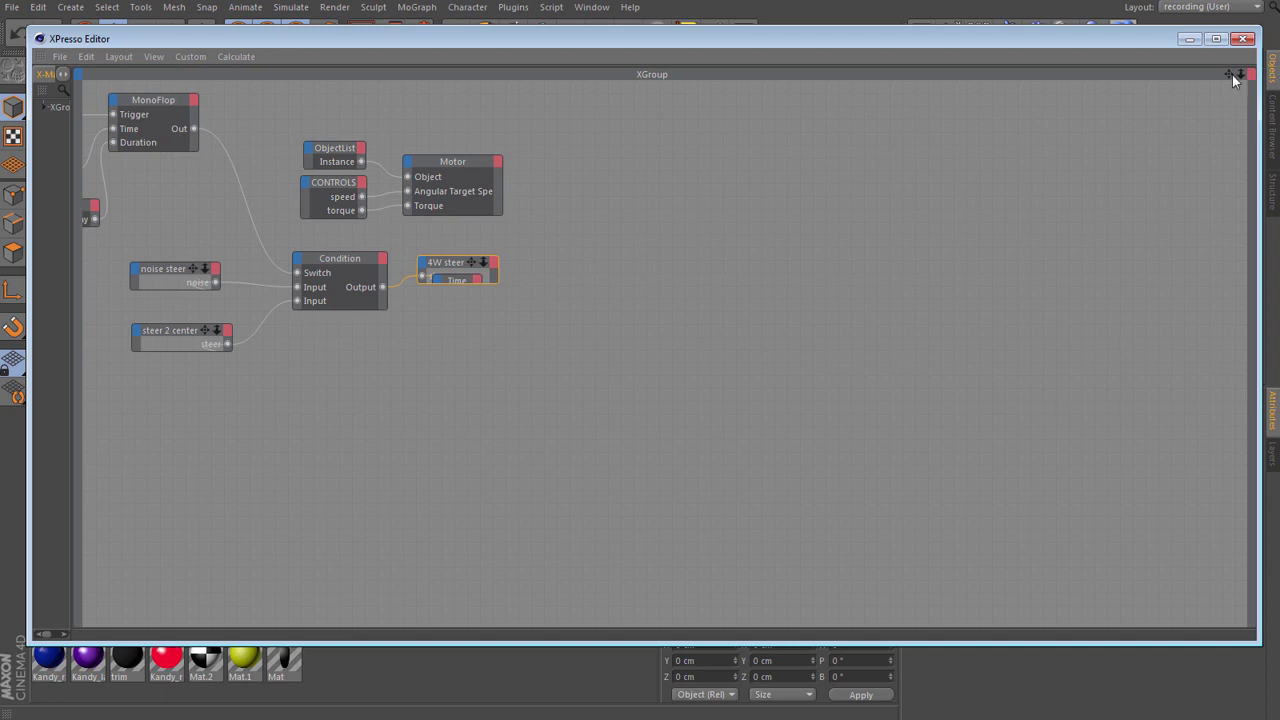
Expand the noise steer group, inspect its Noise node, then collapse it.
{"action": "left_click_drag", "start_coordinate": [1229, 74], "coordinate": [1220, 85]}
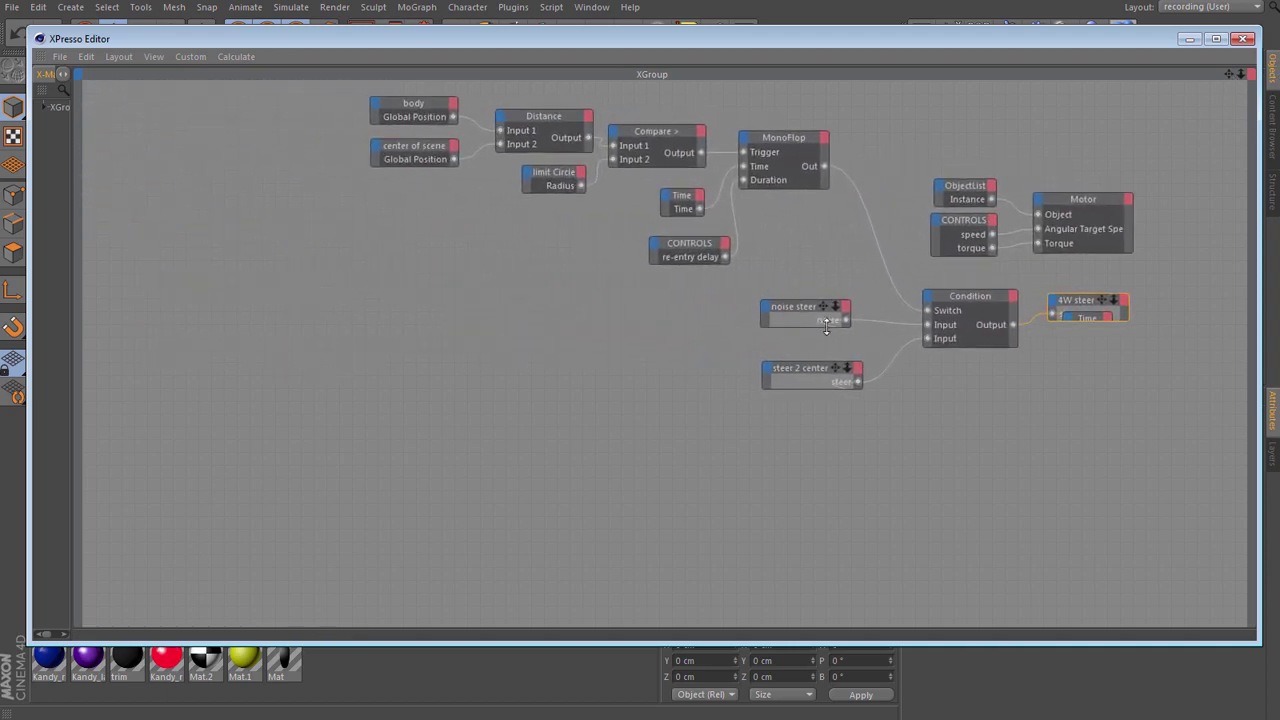
{"action": "left_click_drag", "start_coordinate": [798, 306], "coordinate": [275, 468]}
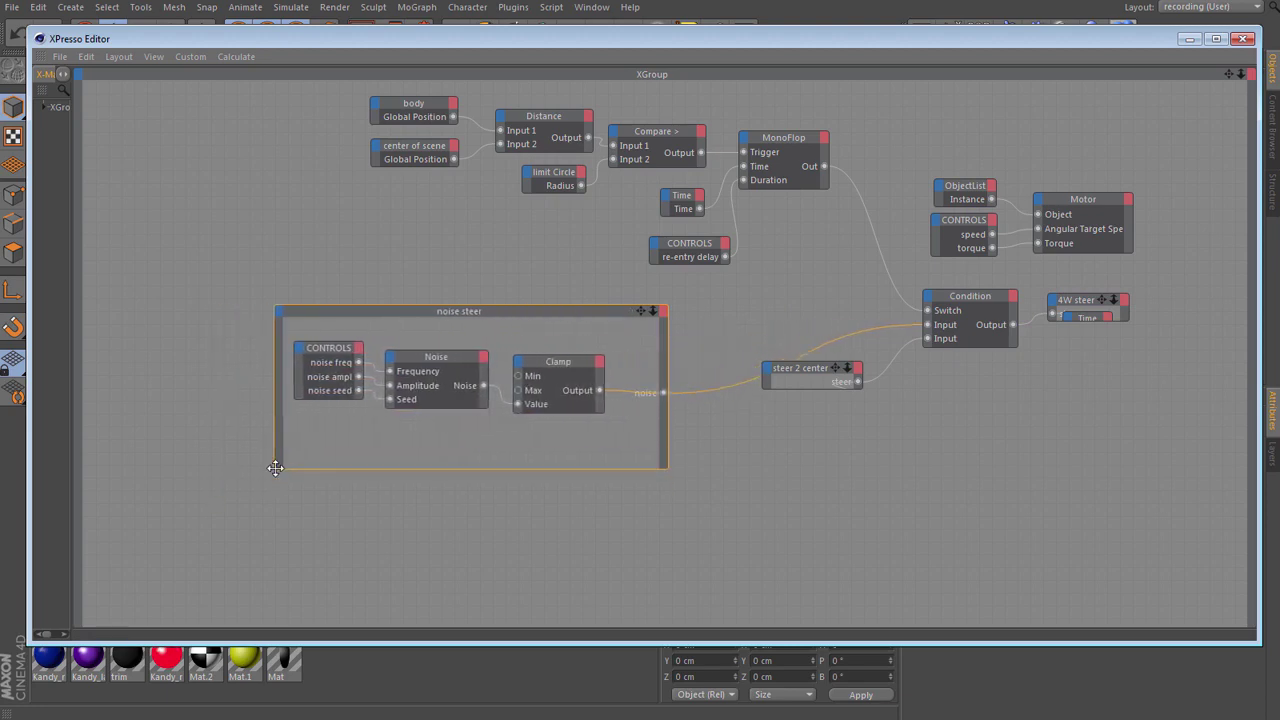
{"action": "left_click", "coordinate": [446, 360]}
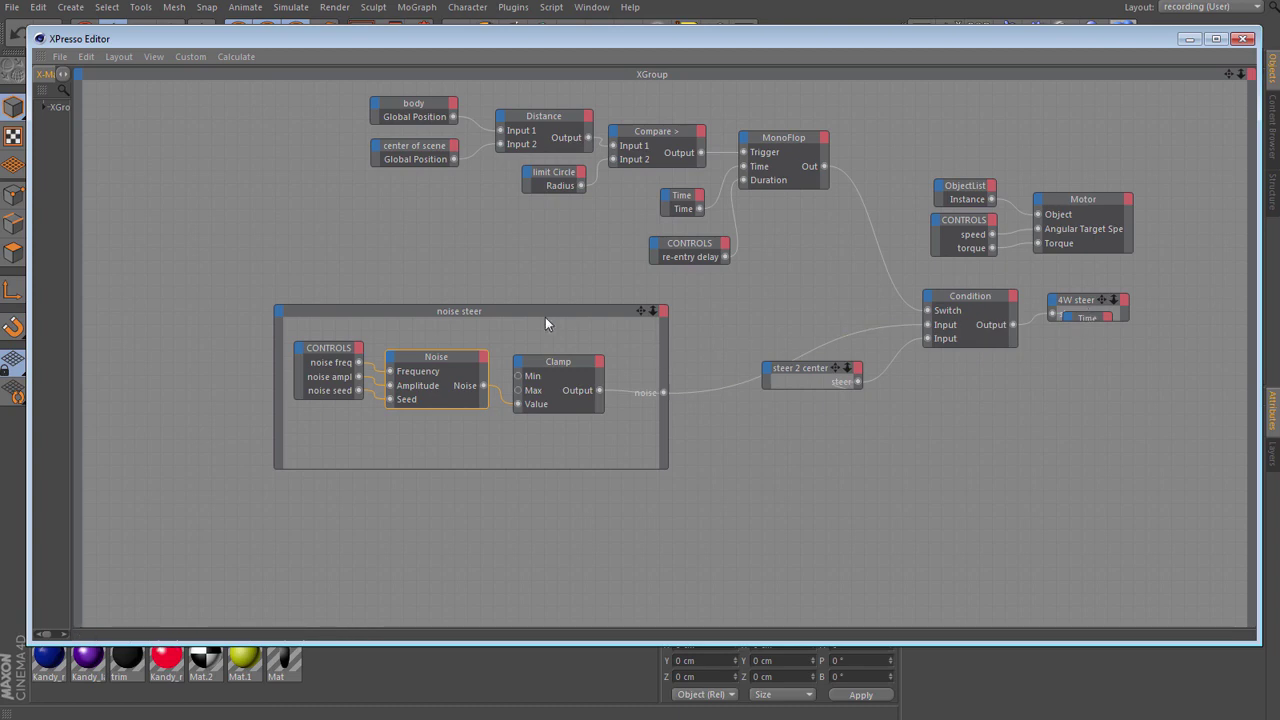
{"action": "double_click", "coordinate": [449, 312]}
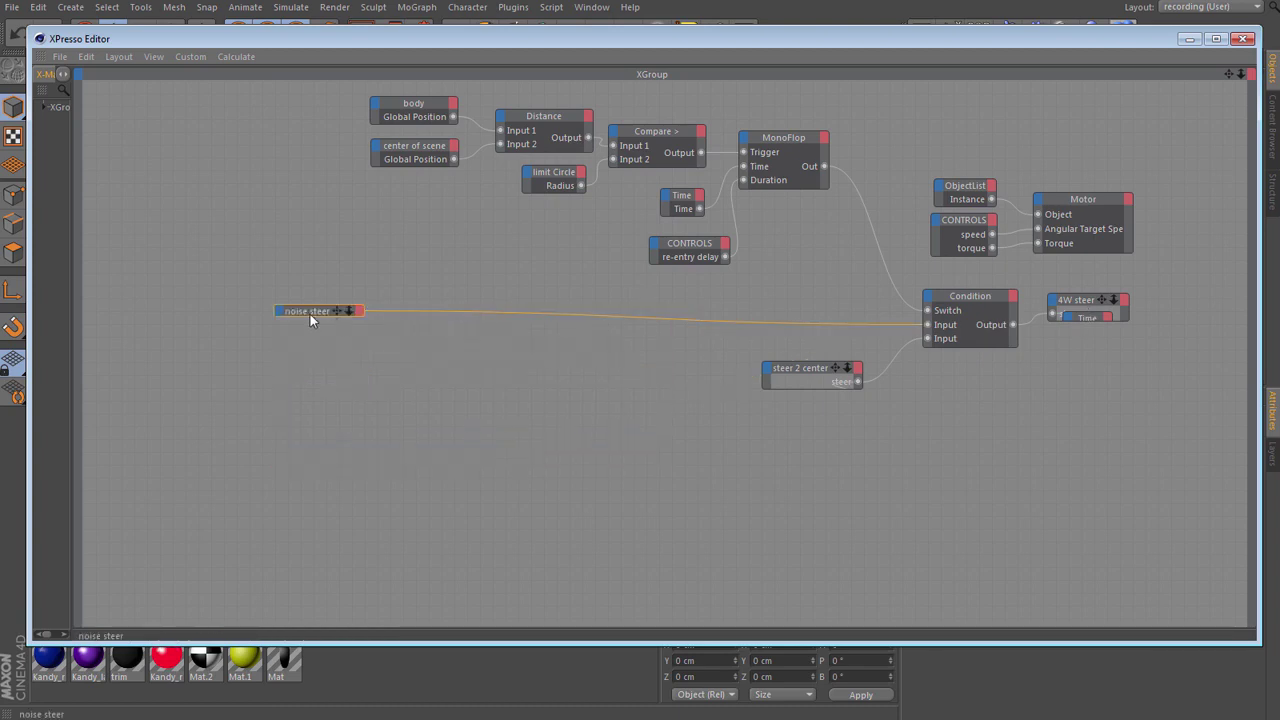
Place noise steer beside the Condition node and expand the steer 2 center group.
{"action": "left_click_drag", "start_coordinate": [310, 314], "coordinate": [613, 316]}
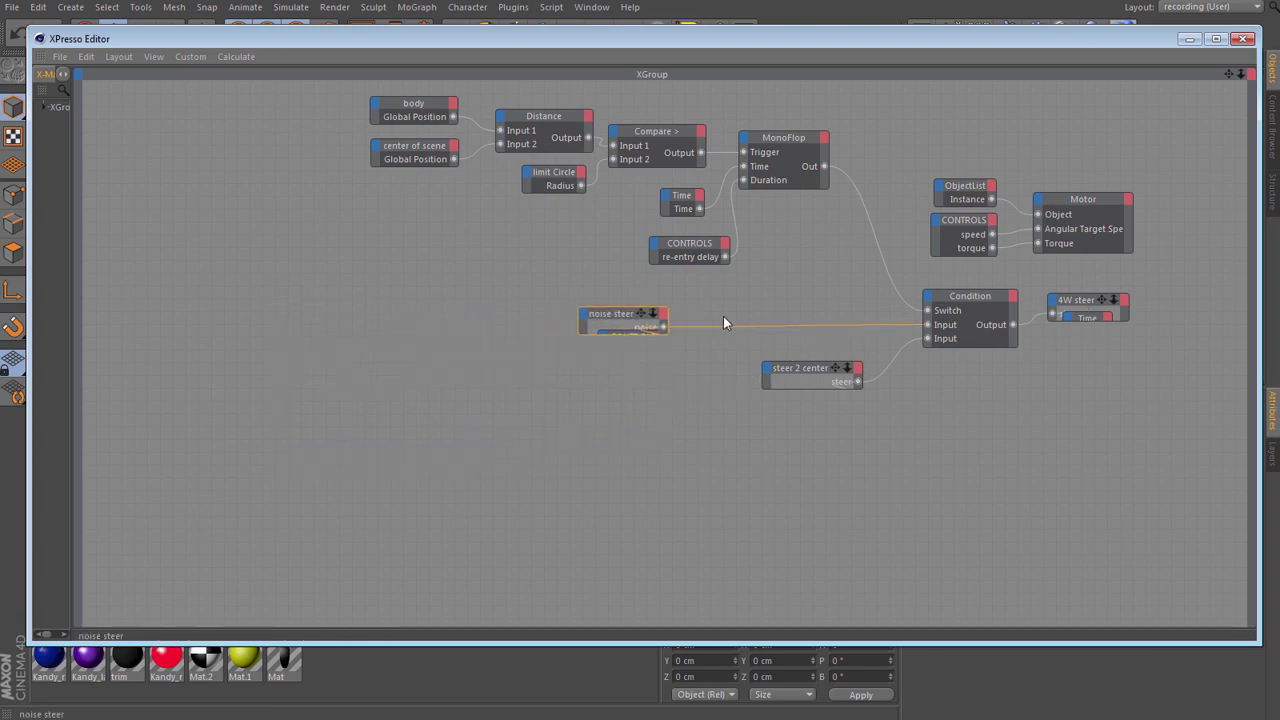
{"action": "left_click_drag", "start_coordinate": [723, 316], "coordinate": [830, 311]}
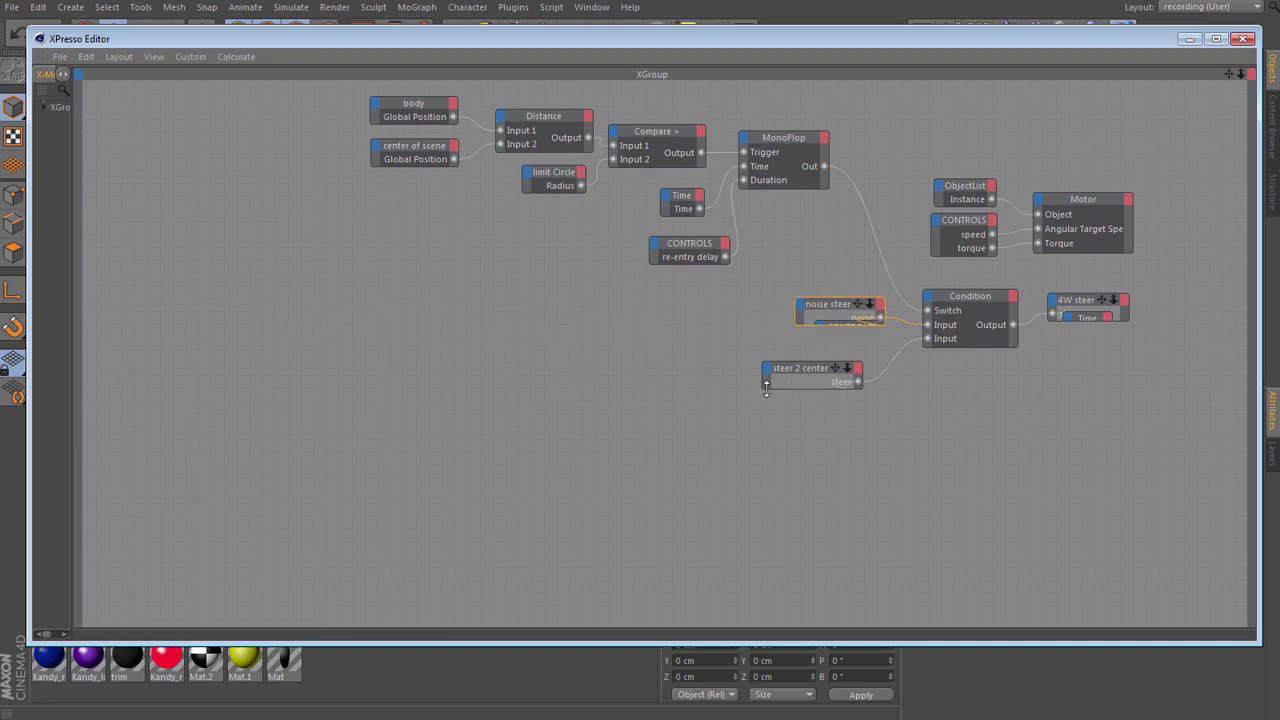
{"action": "left_click_drag", "start_coordinate": [768, 385], "coordinate": [296, 543]}
Select the pointing null node, check its Target tag in the Object Manager, and maximize the XPresso Editor.
{"action": "left_click", "coordinate": [296, 543]}
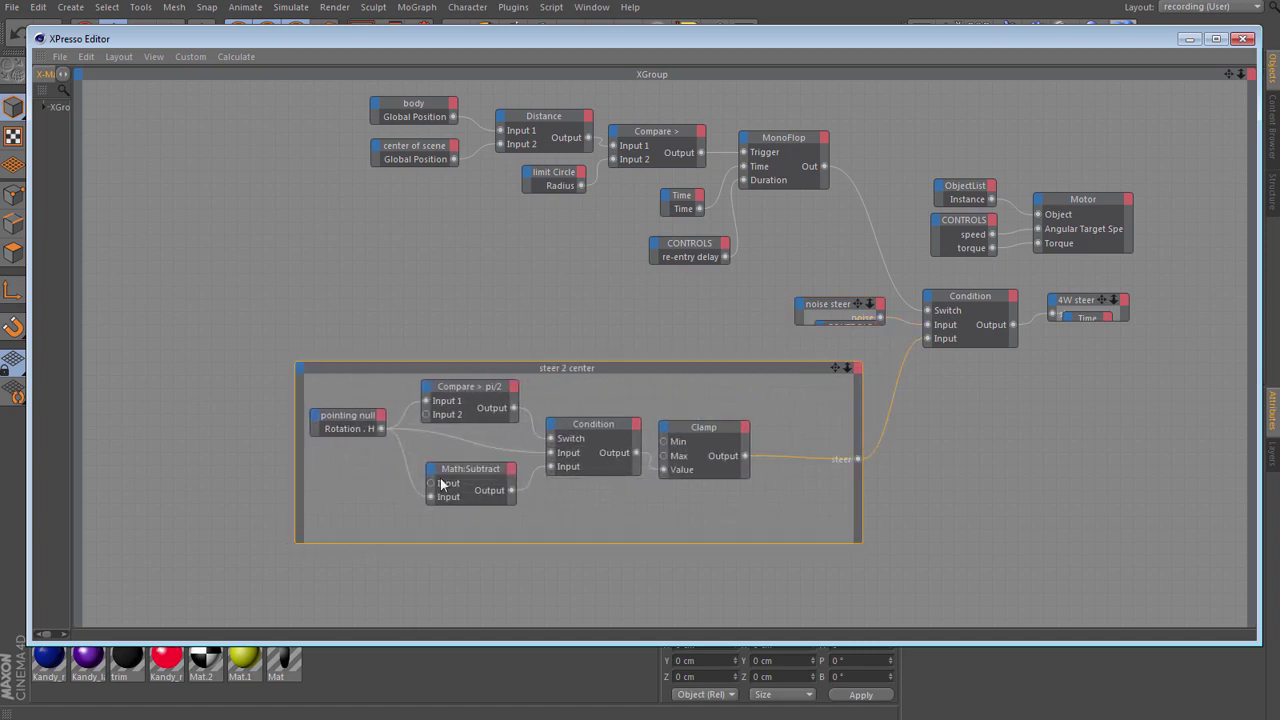
{"action": "left_click", "coordinate": [344, 430]}
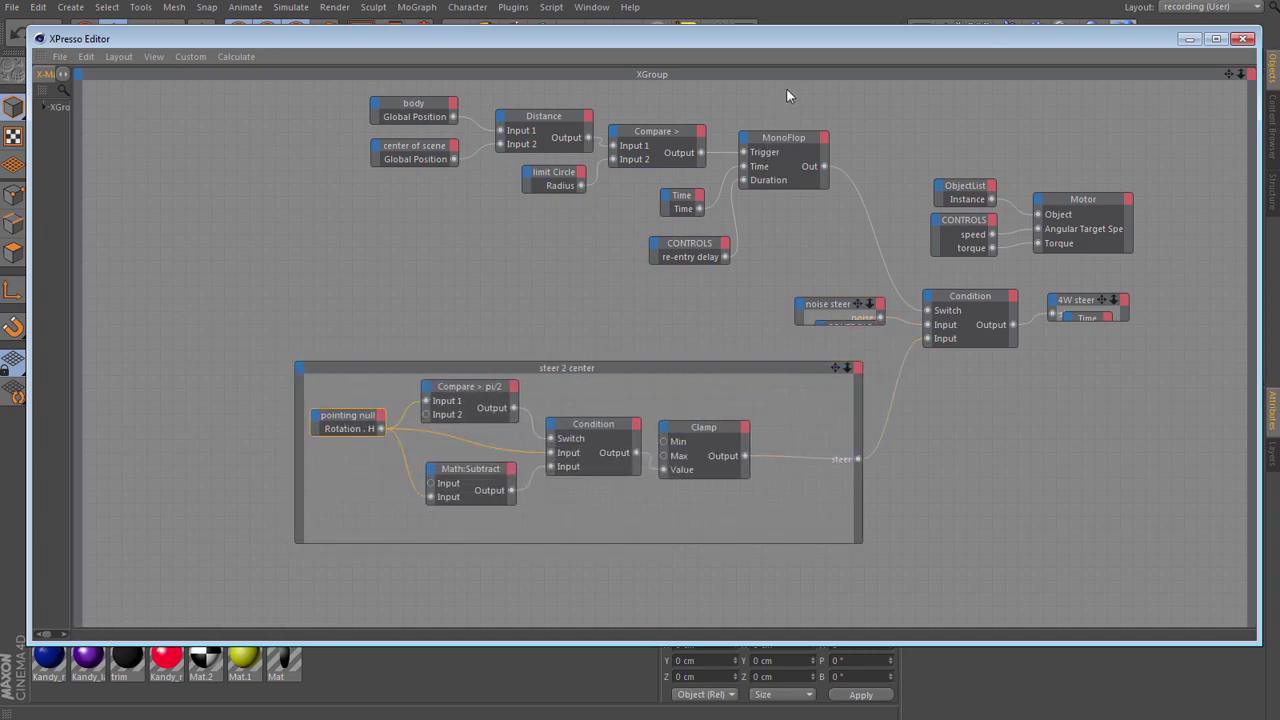
{"action": "left_click_drag", "start_coordinate": [803, 47], "coordinate": [429, 49]}
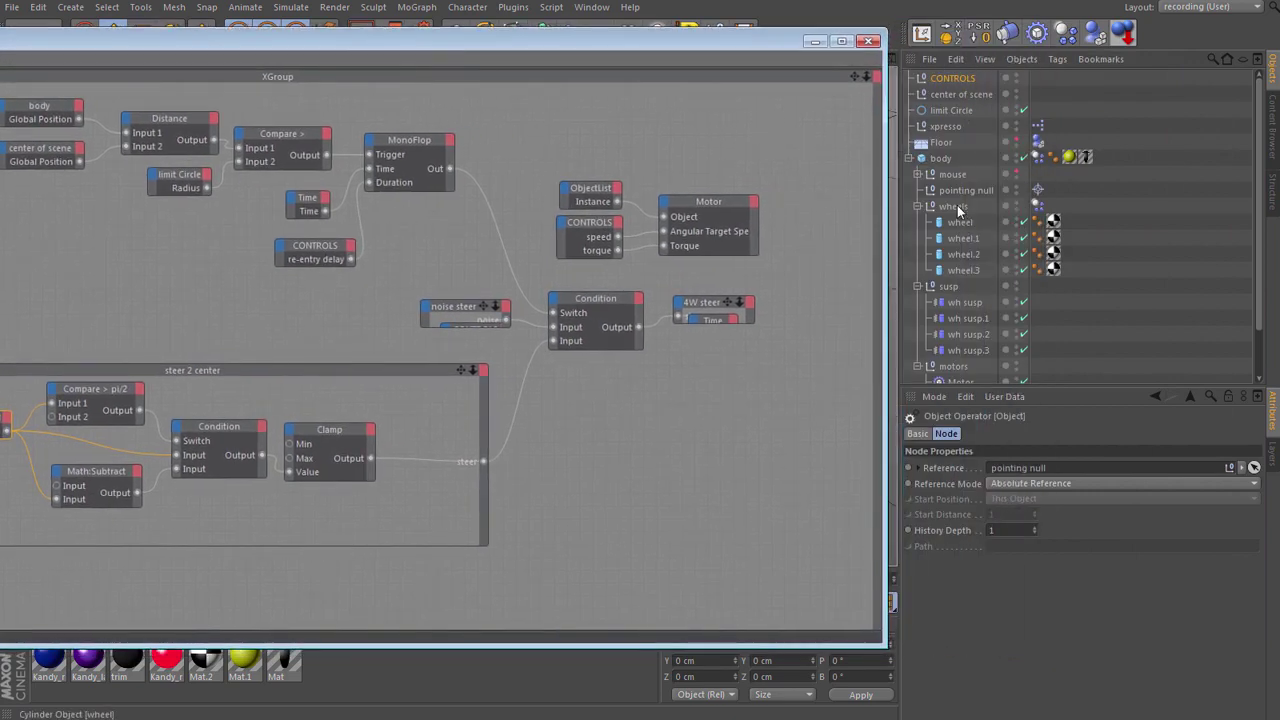
{"action": "left_click", "coordinate": [1038, 189]}
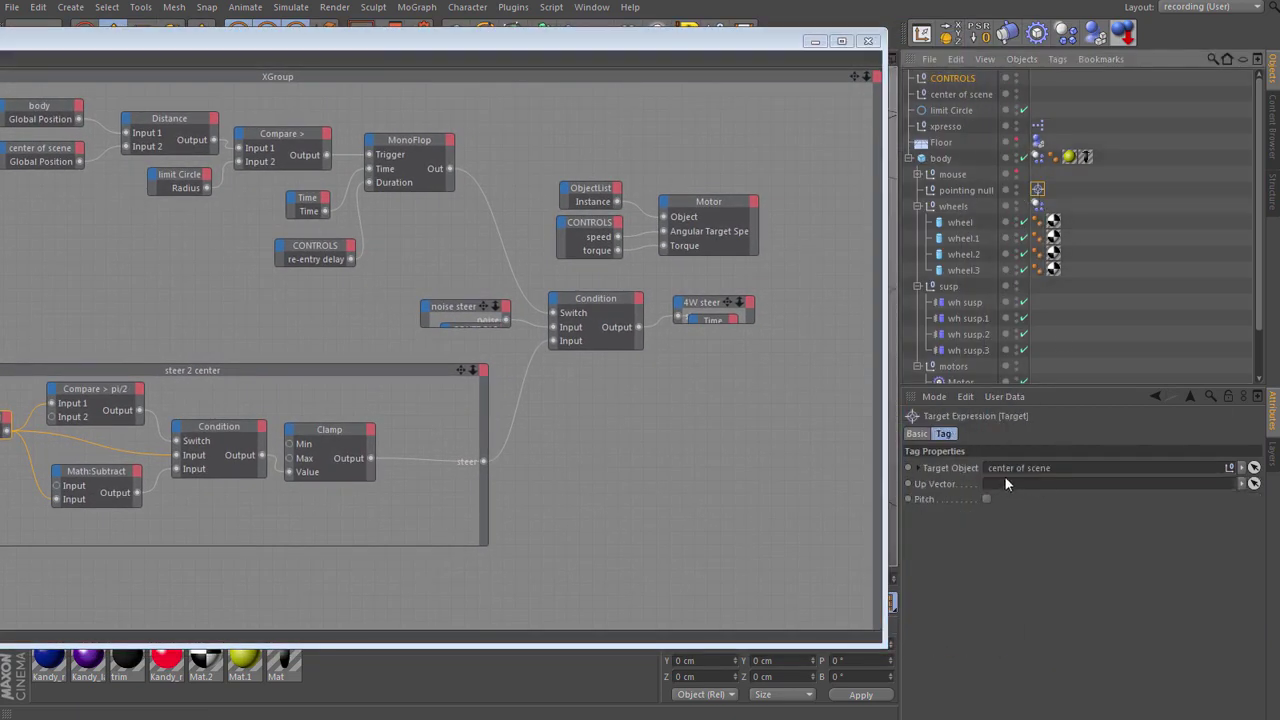
{"action": "left_click_drag", "start_coordinate": [584, 45], "coordinate": [940, 3]}
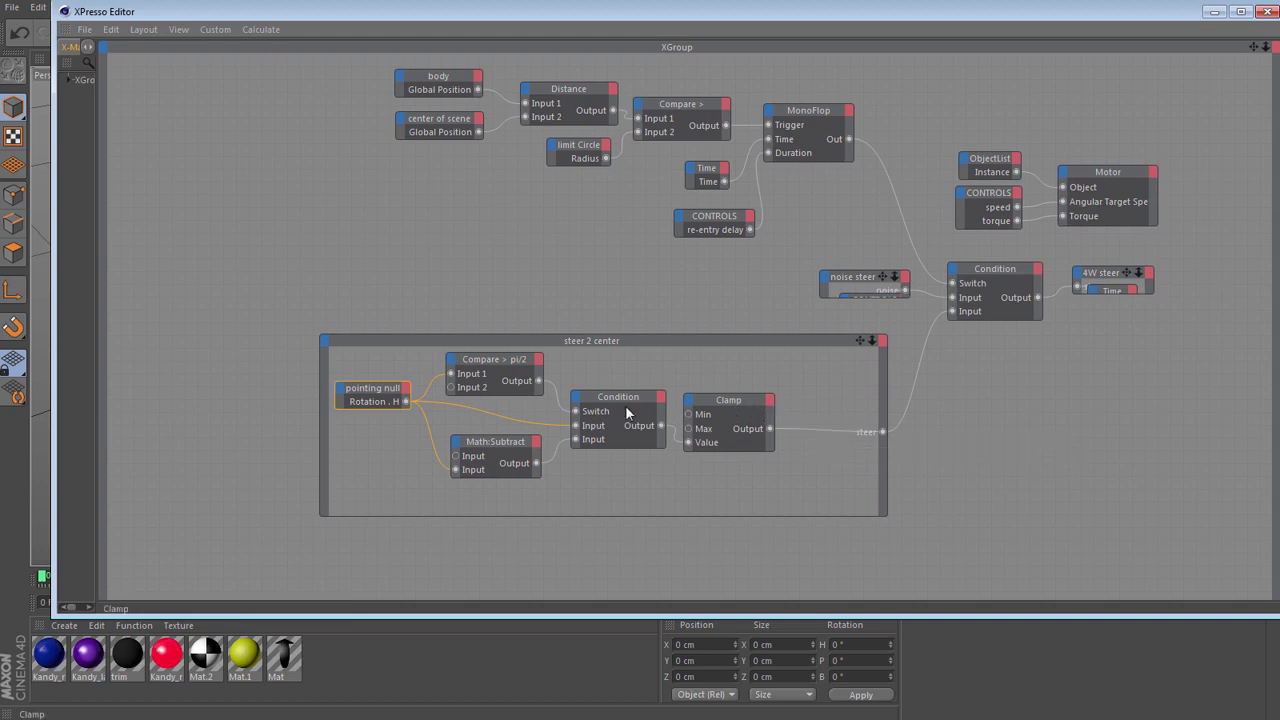
Move the steer 2 center group next to the Condition node and recentre the graph.
{"action": "double_click", "coordinate": [558, 340]}
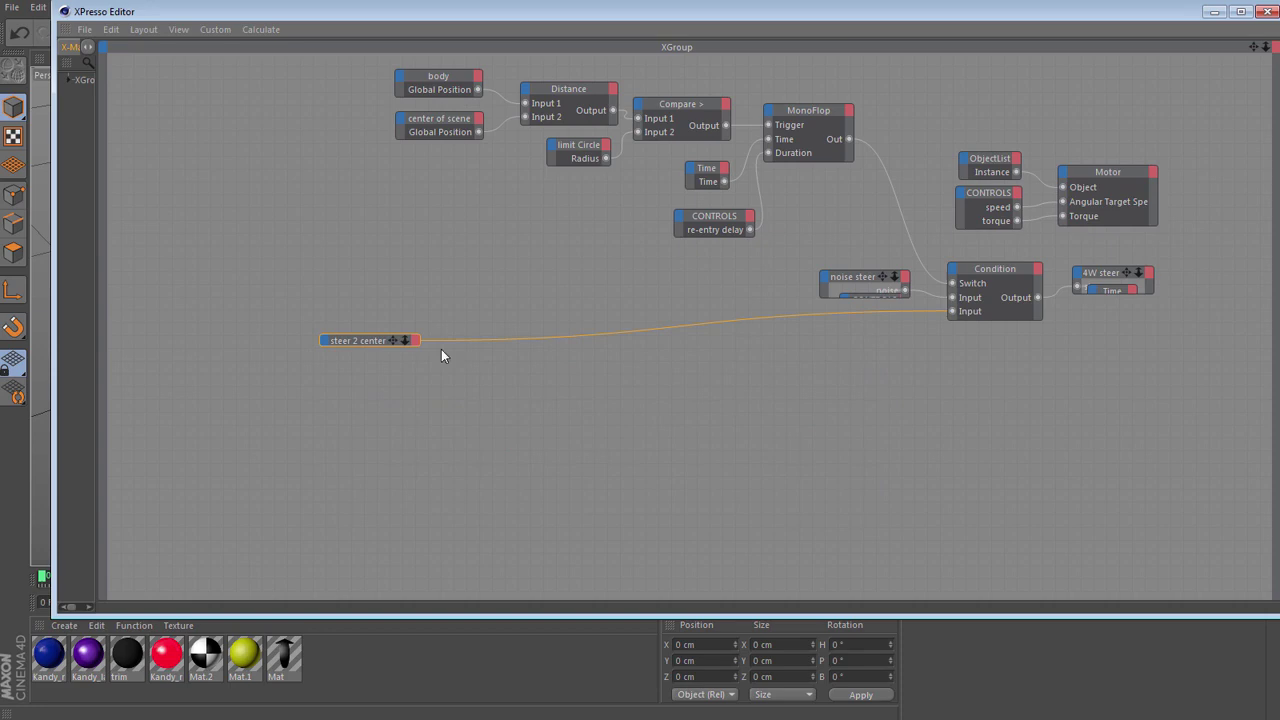
{"action": "double_click", "coordinate": [365, 341]}
{"action": "left_click_drag", "start_coordinate": [365, 341], "coordinate": [862, 329]}
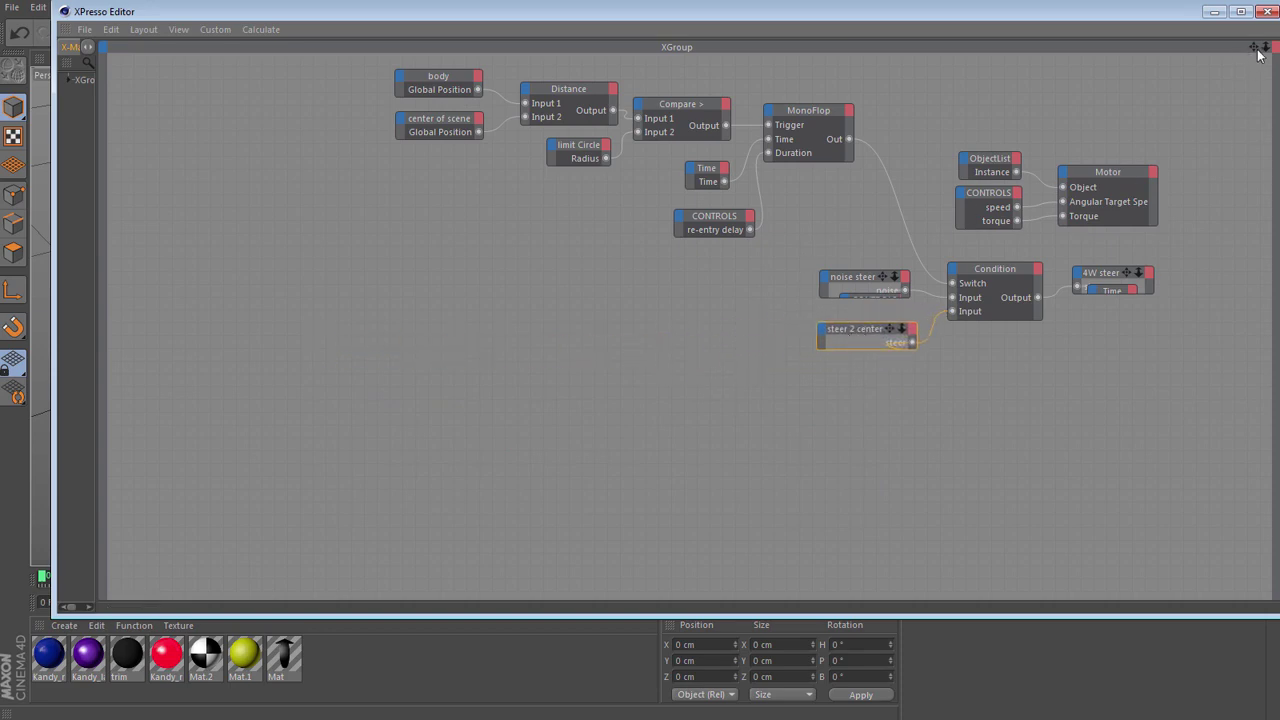
{"action": "left_click_drag", "start_coordinate": [1256, 48], "coordinate": [1150, 133]}
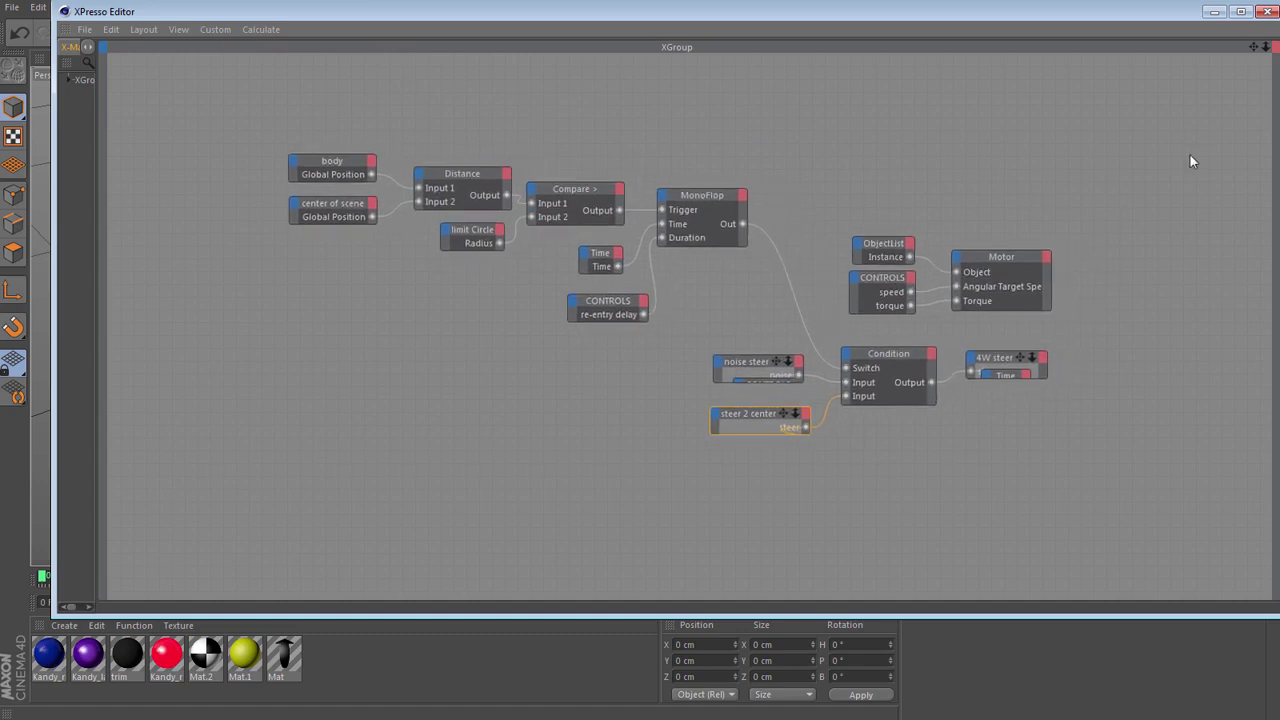
Restore, reposition and widen the XPresso Editor window over the scene.
{"action": "double_click", "coordinate": [917, 16]}
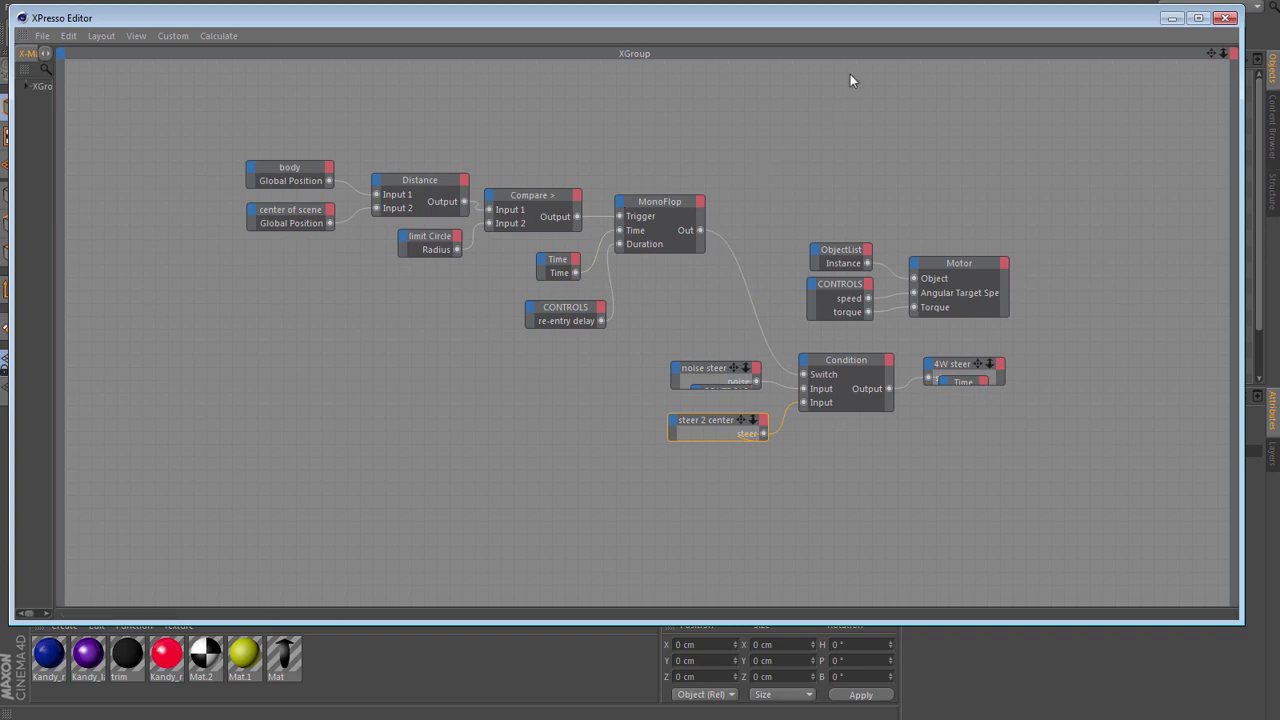
{"action": "left_click_drag", "start_coordinate": [868, 28], "coordinate": [15, 56]}
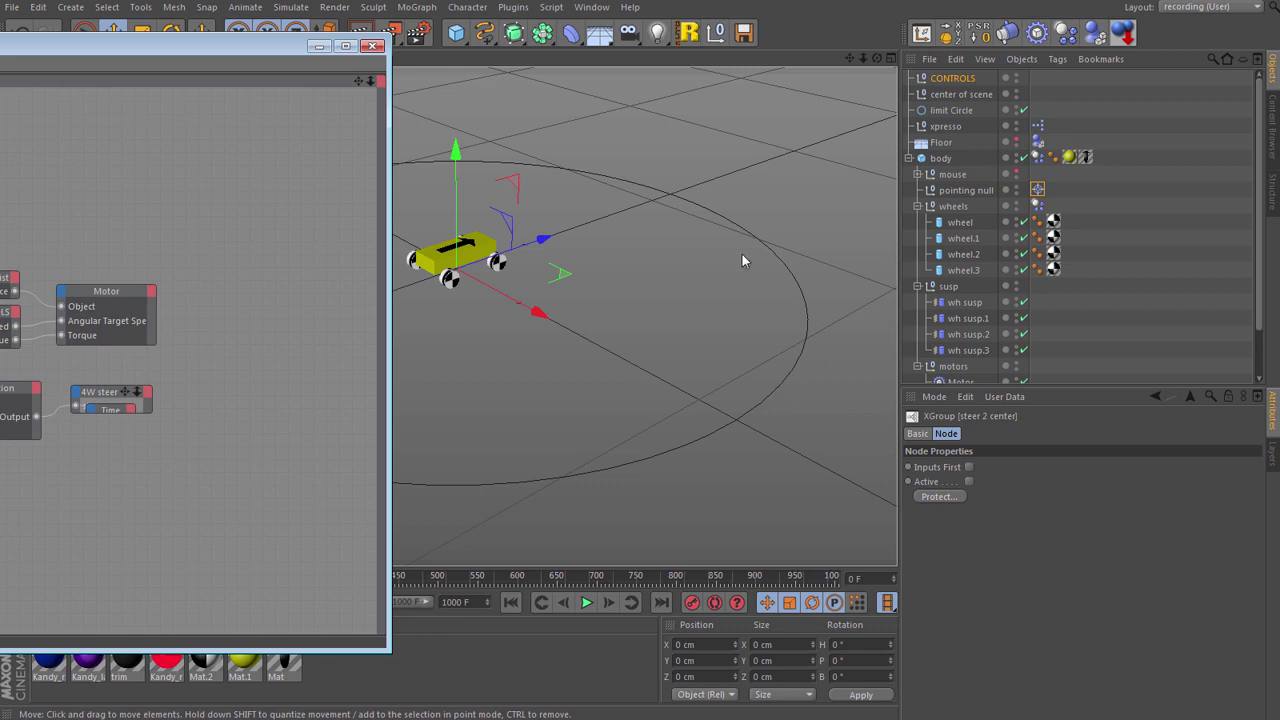
{"action": "double_click", "coordinate": [238, 46]}
{"action": "left_click_drag", "start_coordinate": [895, 38], "coordinate": [1097, 28]}
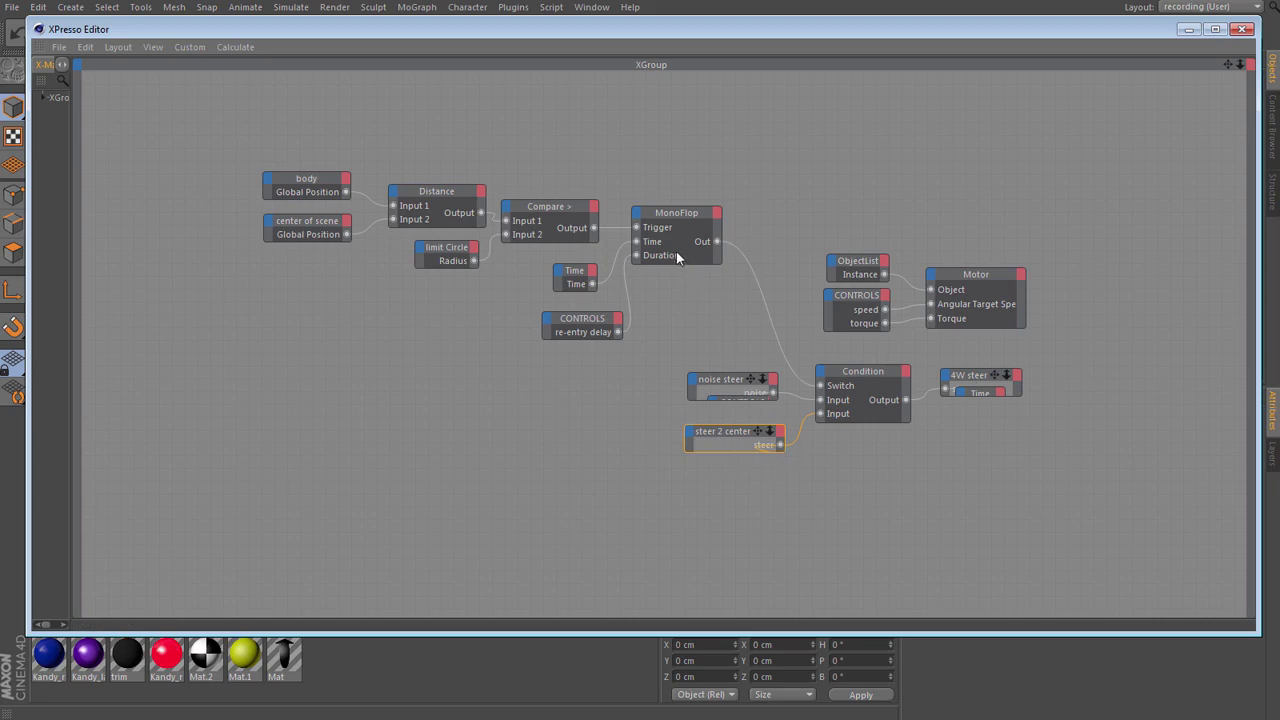
Convert the eight circle-distance test nodes into an XGroup named 'outside circle test'.
{"action": "left_click", "coordinate": [730, 385]}
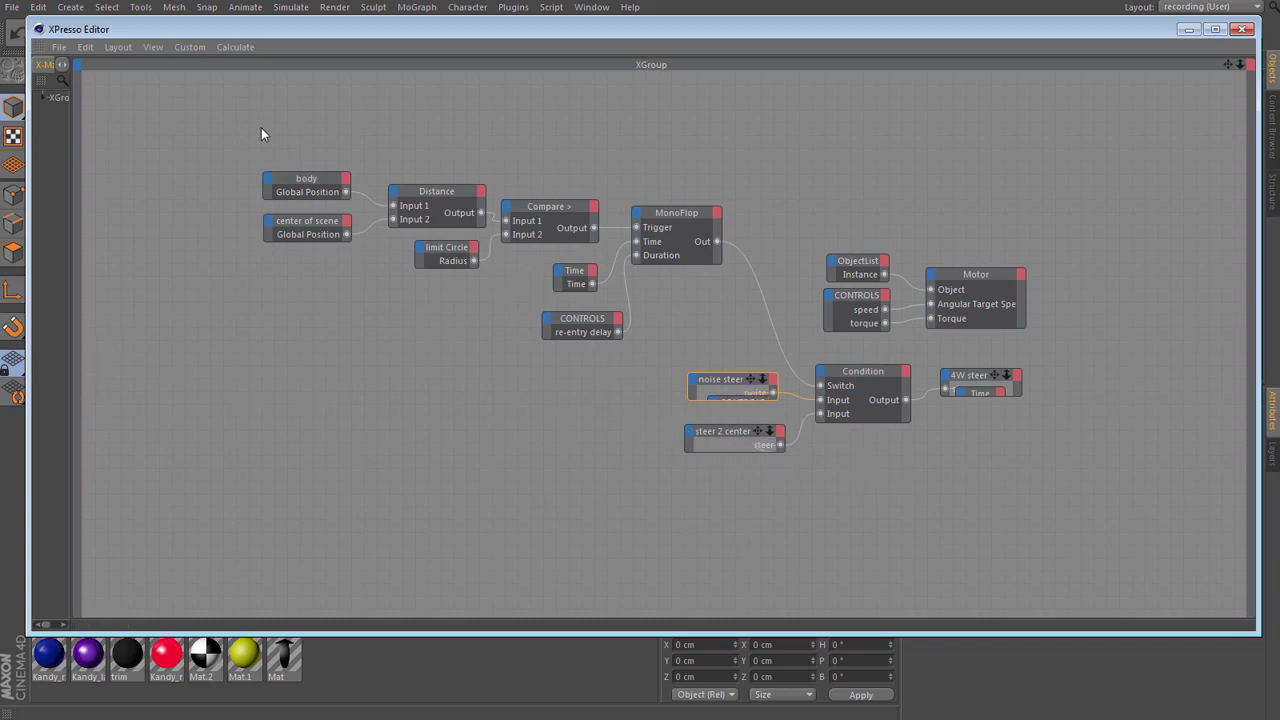
{"action": "left_click_drag", "start_coordinate": [279, 147], "coordinate": [665, 348]}
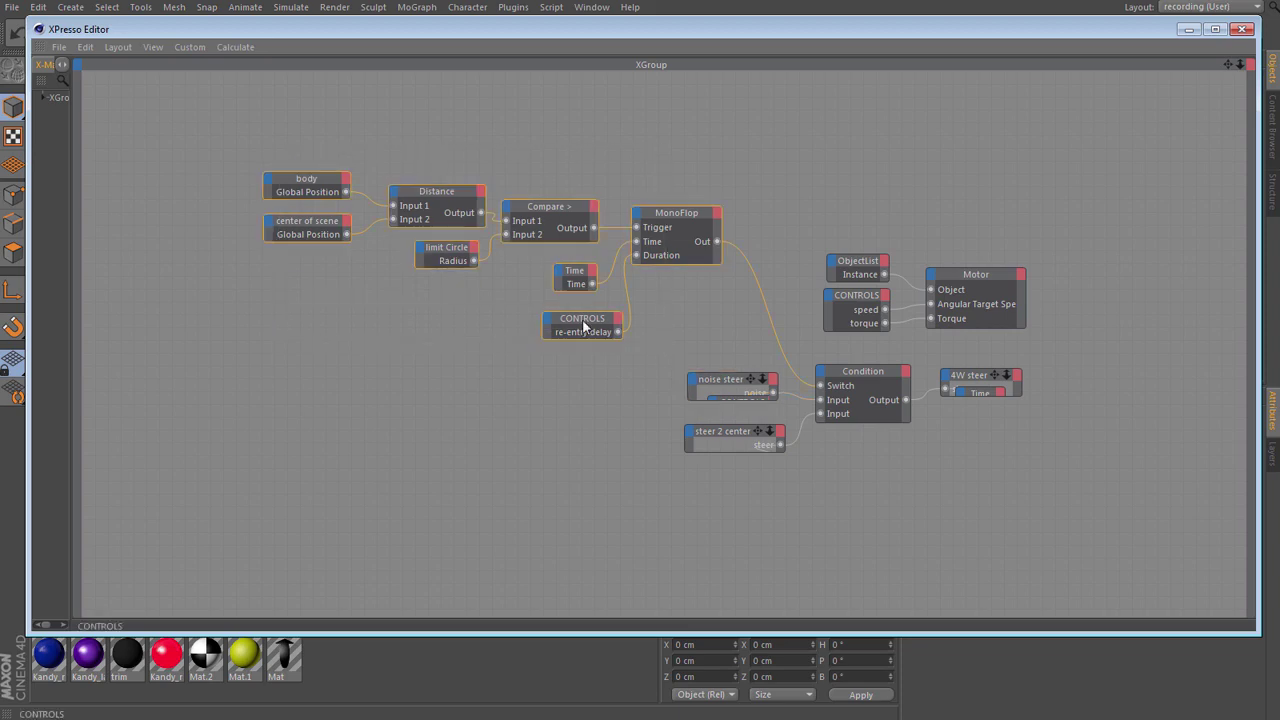
{"action": "right_click", "coordinate": [544, 207]}
{"action": "left_click", "coordinate": [591, 218]}
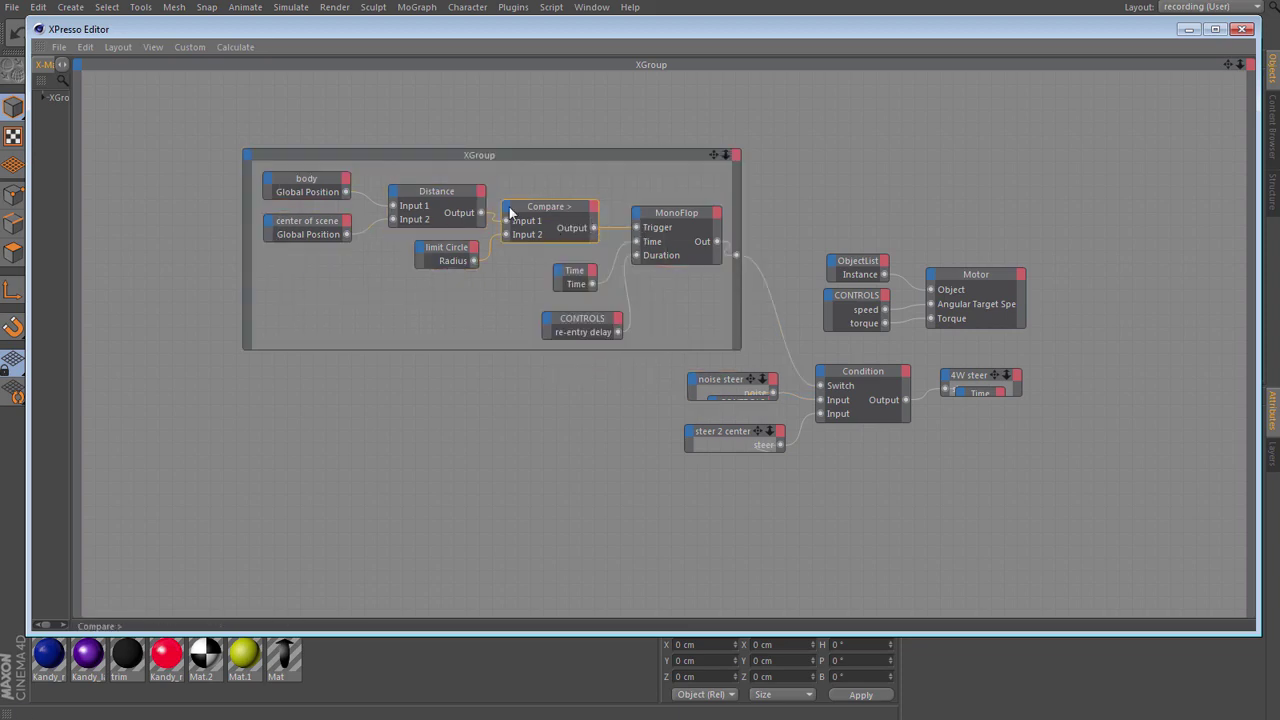
{"action": "right_click", "coordinate": [443, 154]}
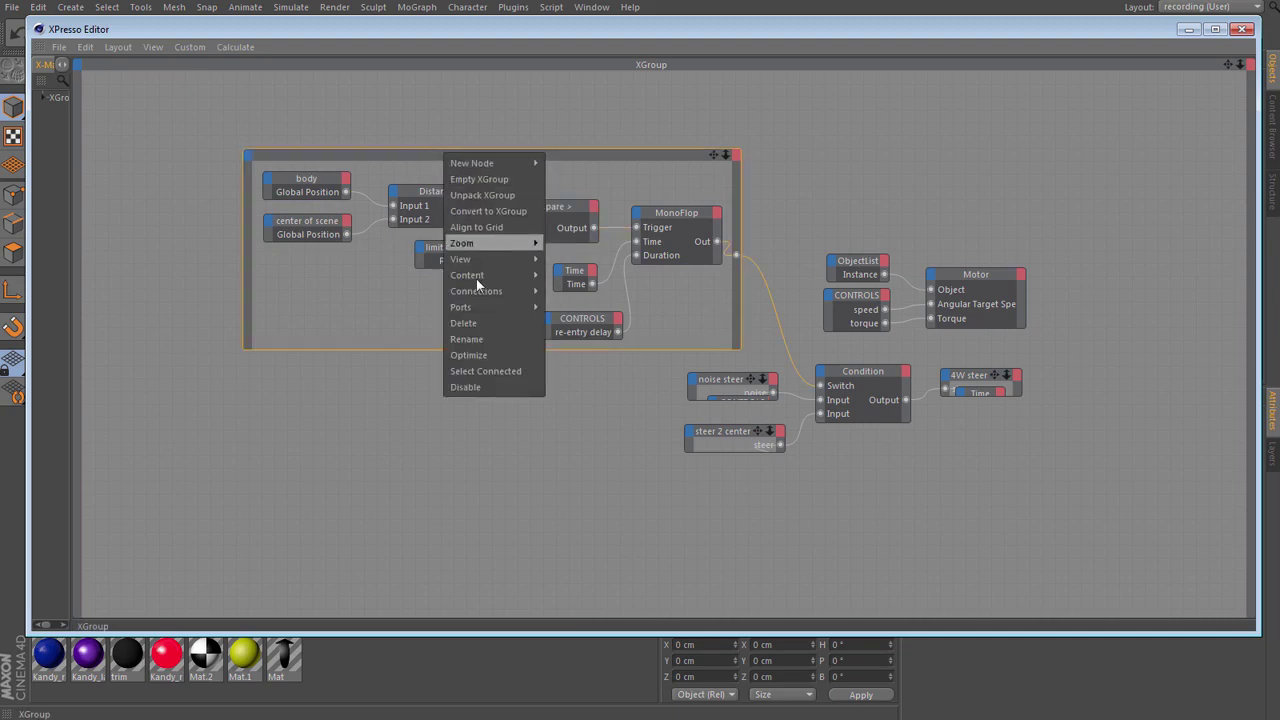
{"action": "left_click", "coordinate": [472, 340]}
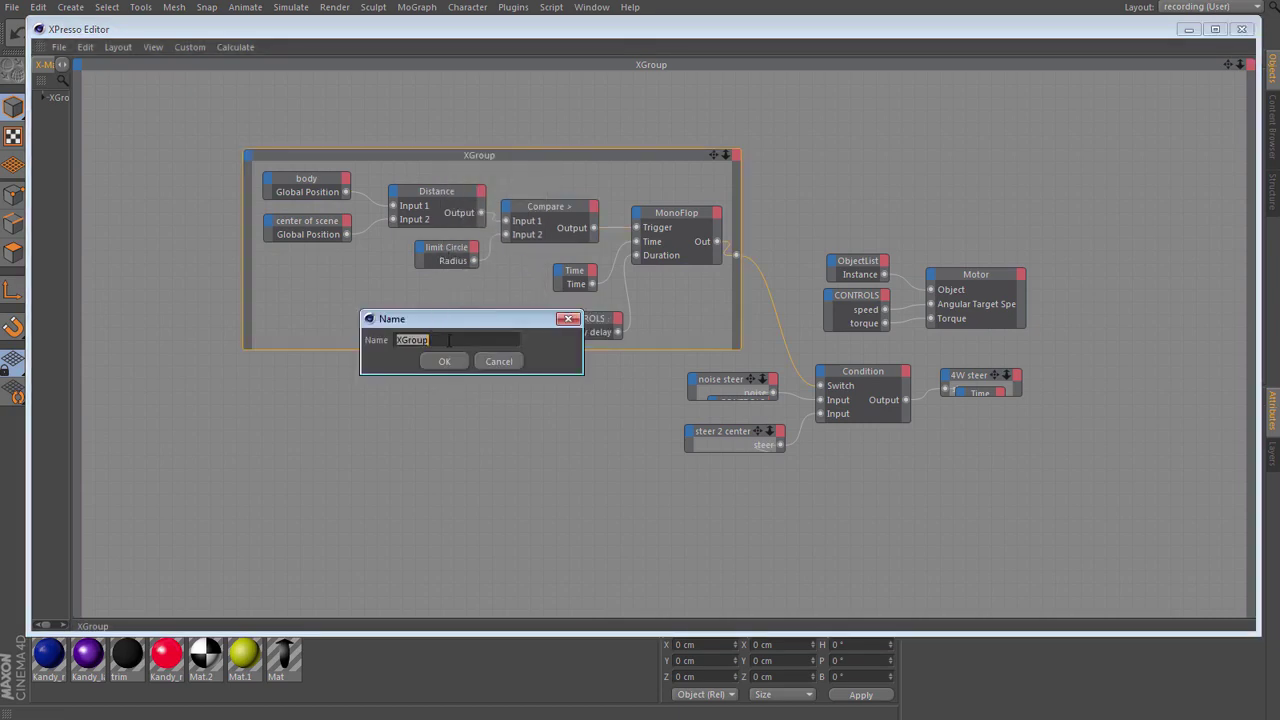
{"action": "type", "text": "c"}
{"action": "type", "text": "utside circle test"}
{"action": "left_click", "coordinate": [445, 361]}
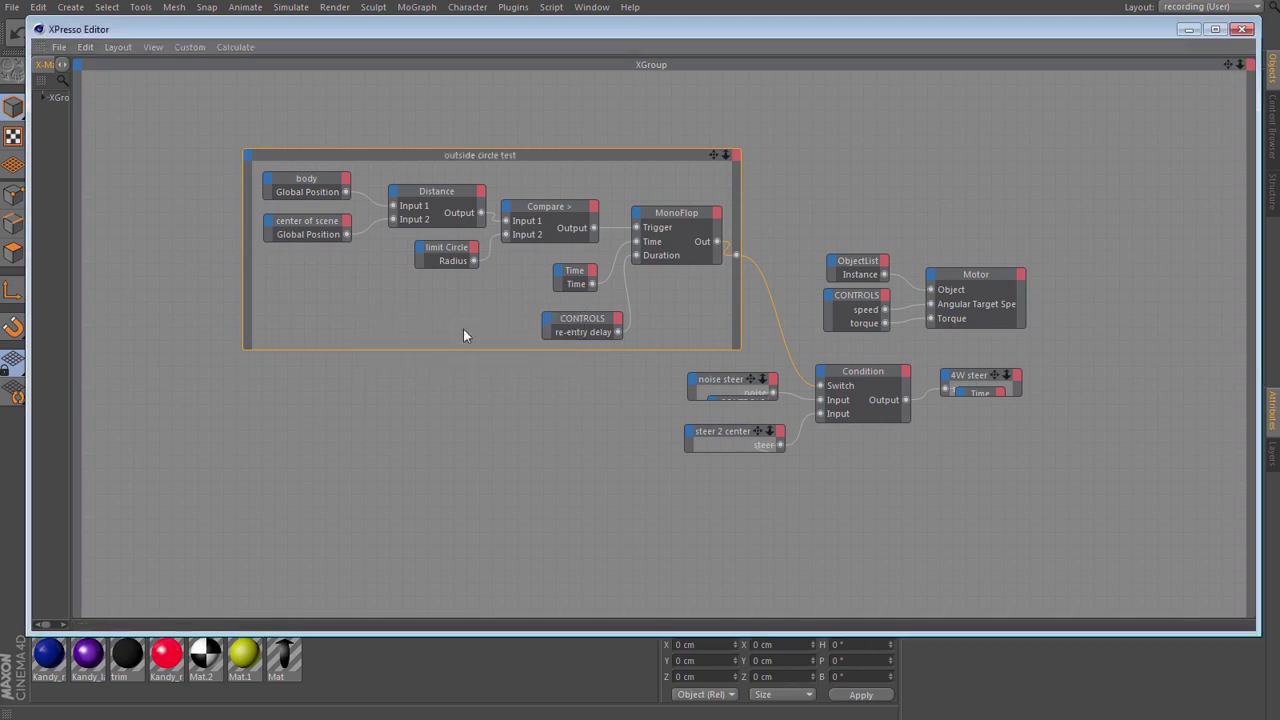
Show port names, widen and collapse the group, then place it beside noise steer.
{"action": "right_click", "coordinate": [456, 156]}
{"action": "mouse_move", "coordinate": [493, 283]}
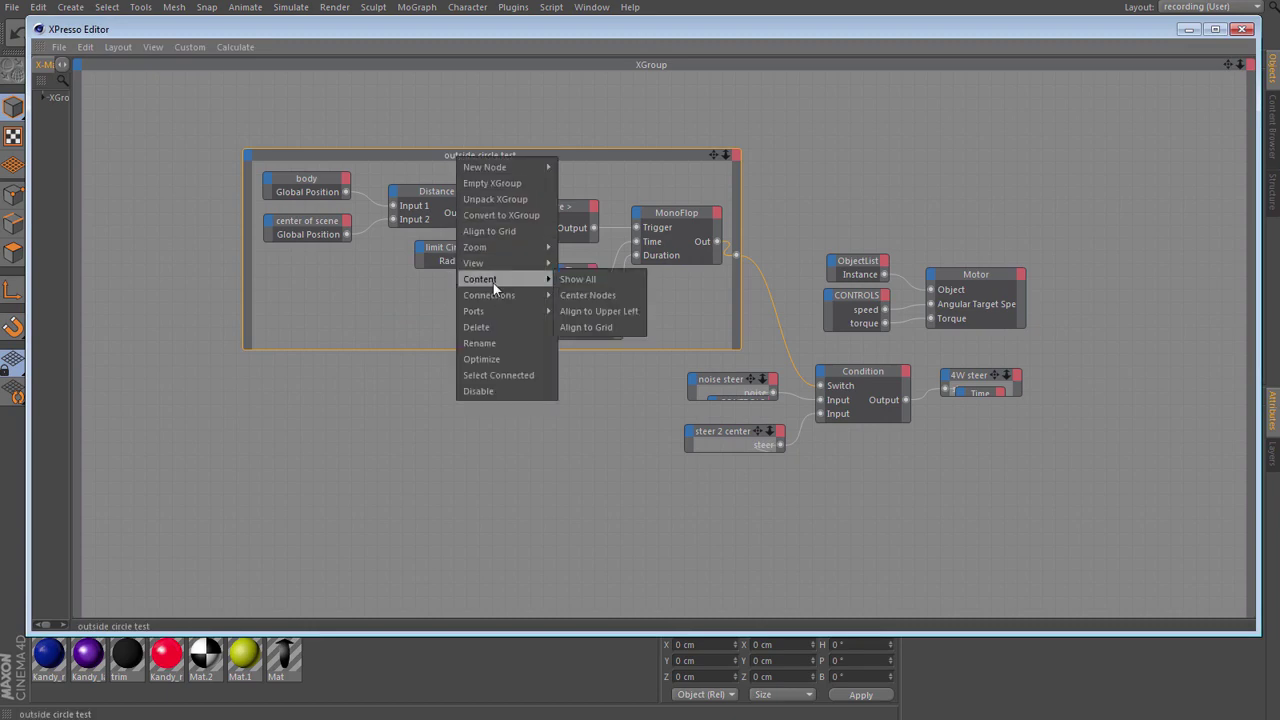
{"action": "mouse_move", "coordinate": [497, 309]}
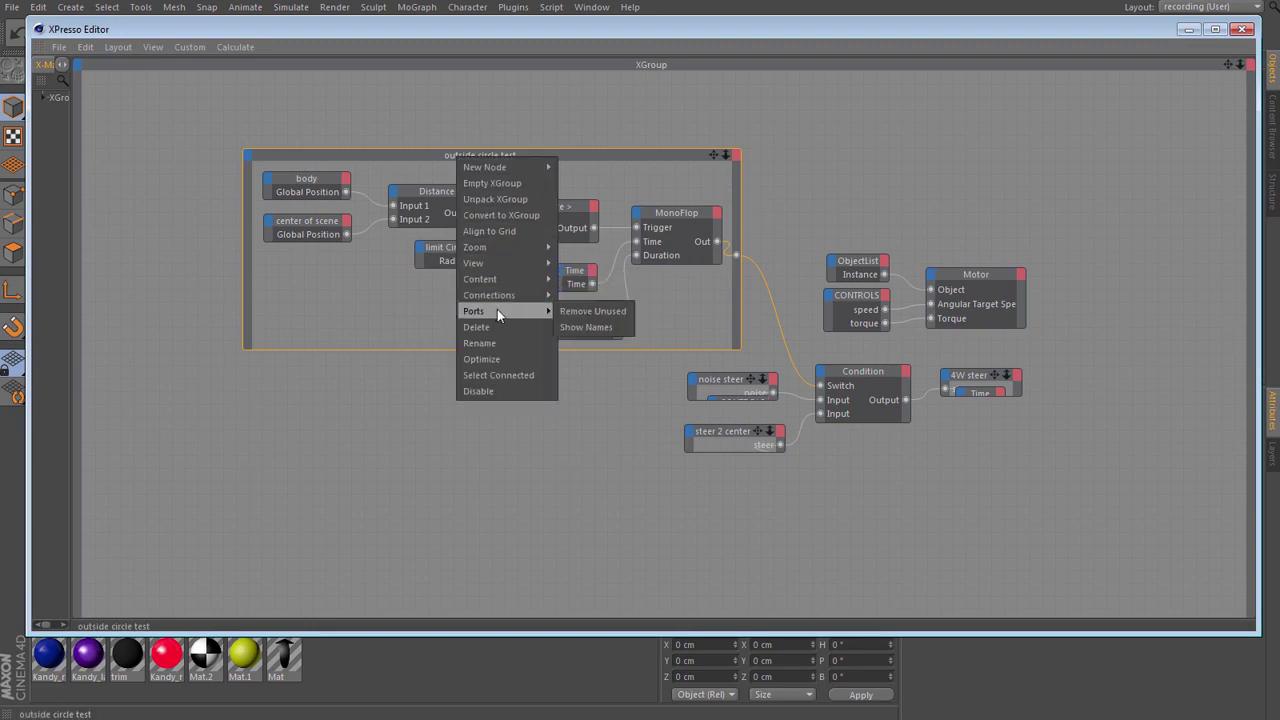
{"action": "left_click", "coordinate": [590, 327]}
{"action": "left_click_drag", "start_coordinate": [740, 301], "coordinate": [782, 302]}
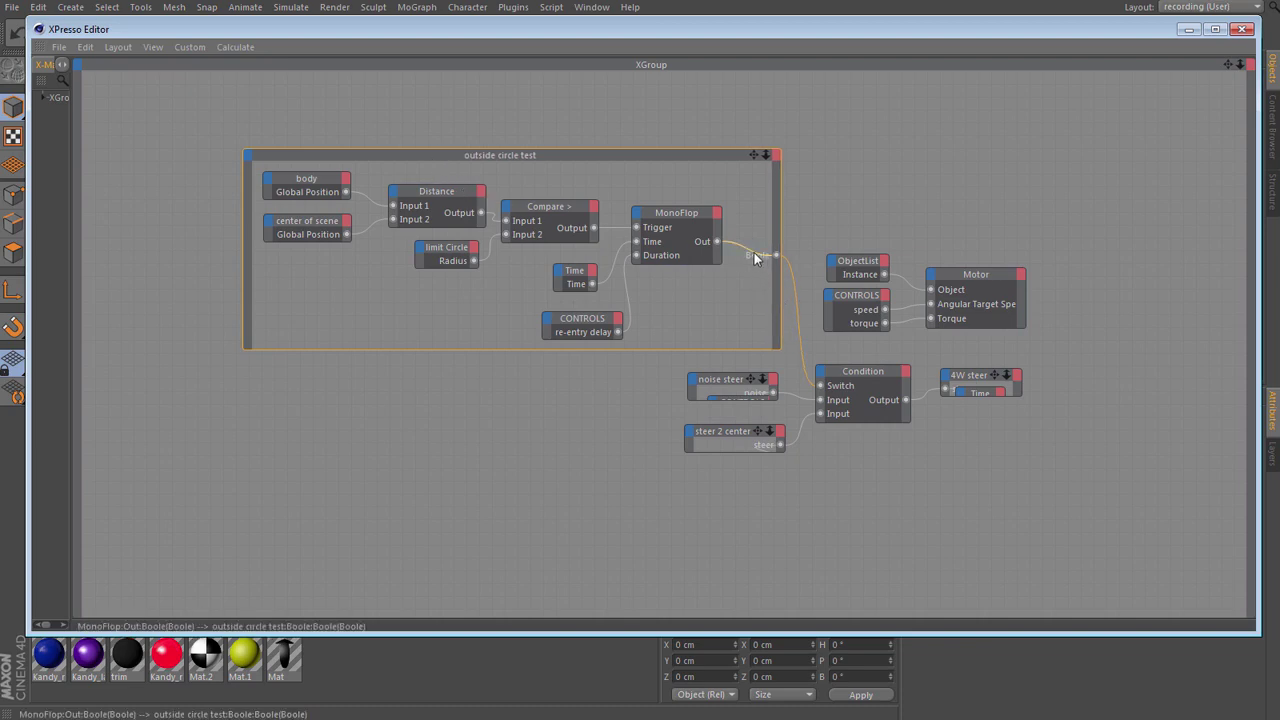
{"action": "double_click", "coordinate": [425, 155]}
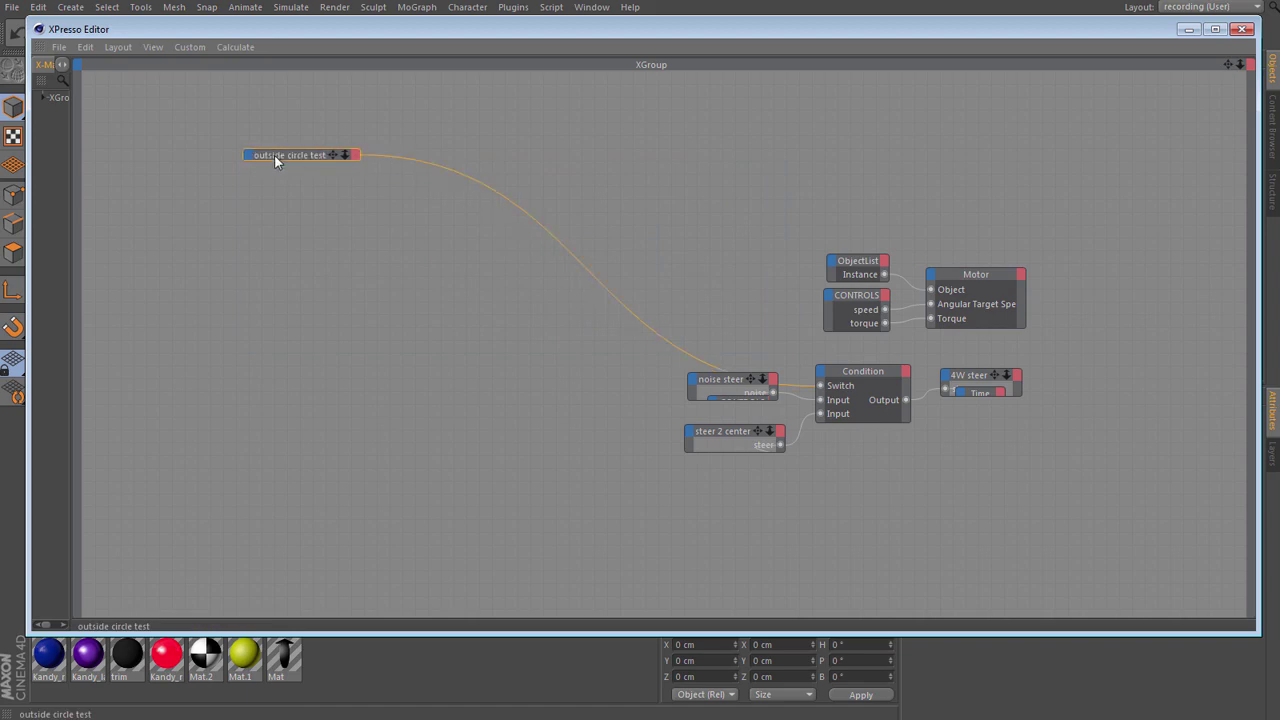
{"action": "left_click_drag", "start_coordinate": [274, 155], "coordinate": [687, 310]}
{"action": "left_click_drag", "start_coordinate": [1227, 62], "coordinate": [1170, 70]}
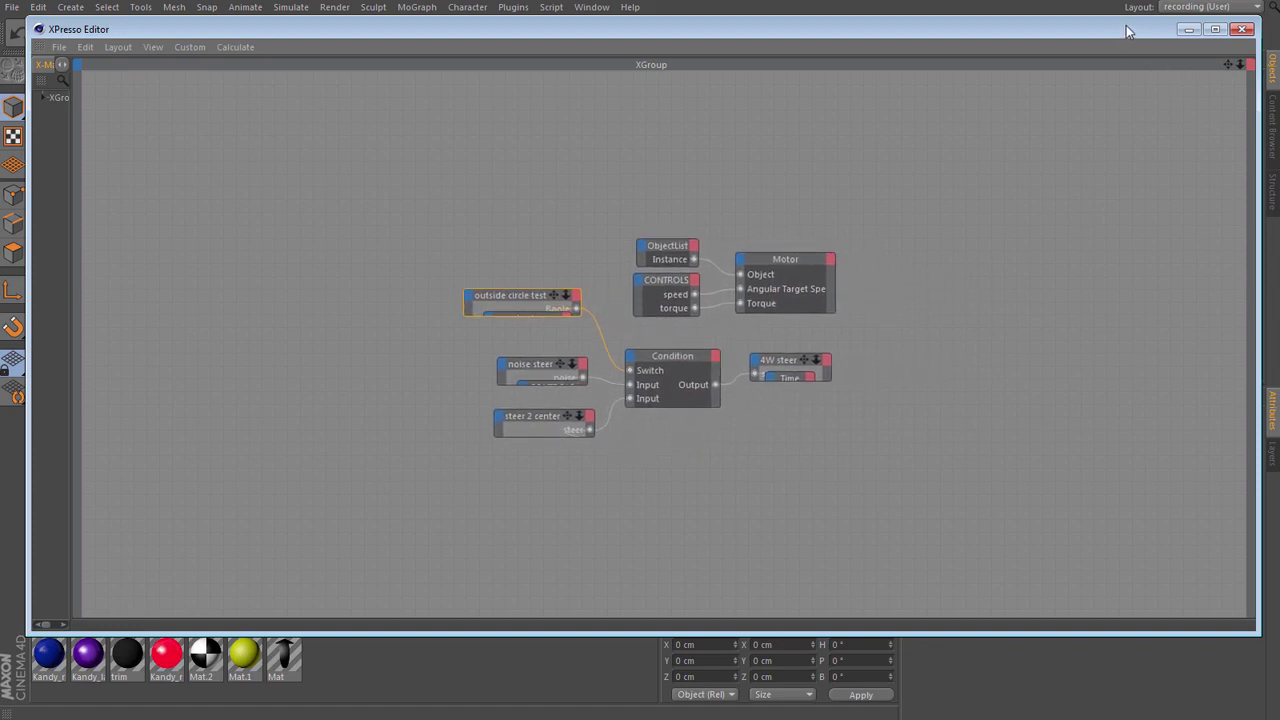
{"action": "left_click_drag", "start_coordinate": [1125, 28], "coordinate": [407, 25]}
Close XPresso, fold up body, and copy body and CONTROLS as body.1 and CONTROLS.1.
{"action": "left_click", "coordinate": [525, 25]}
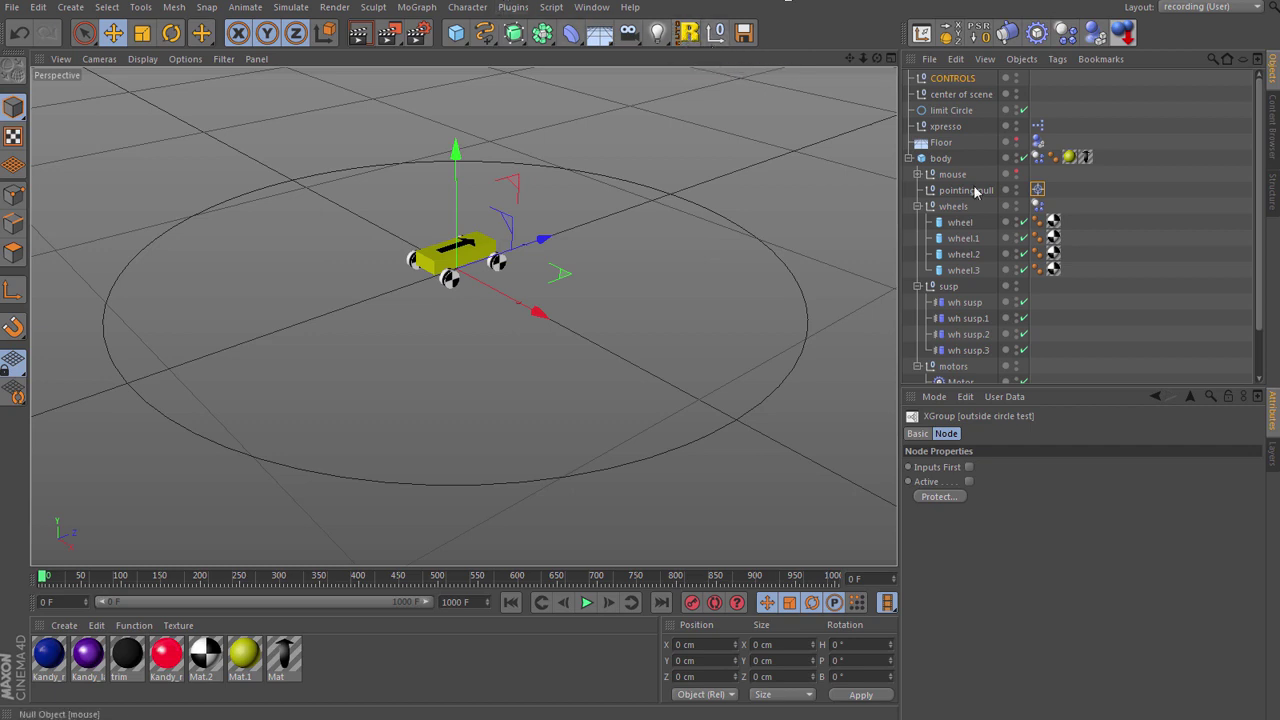
{"action": "left_click", "coordinate": [909, 158]}
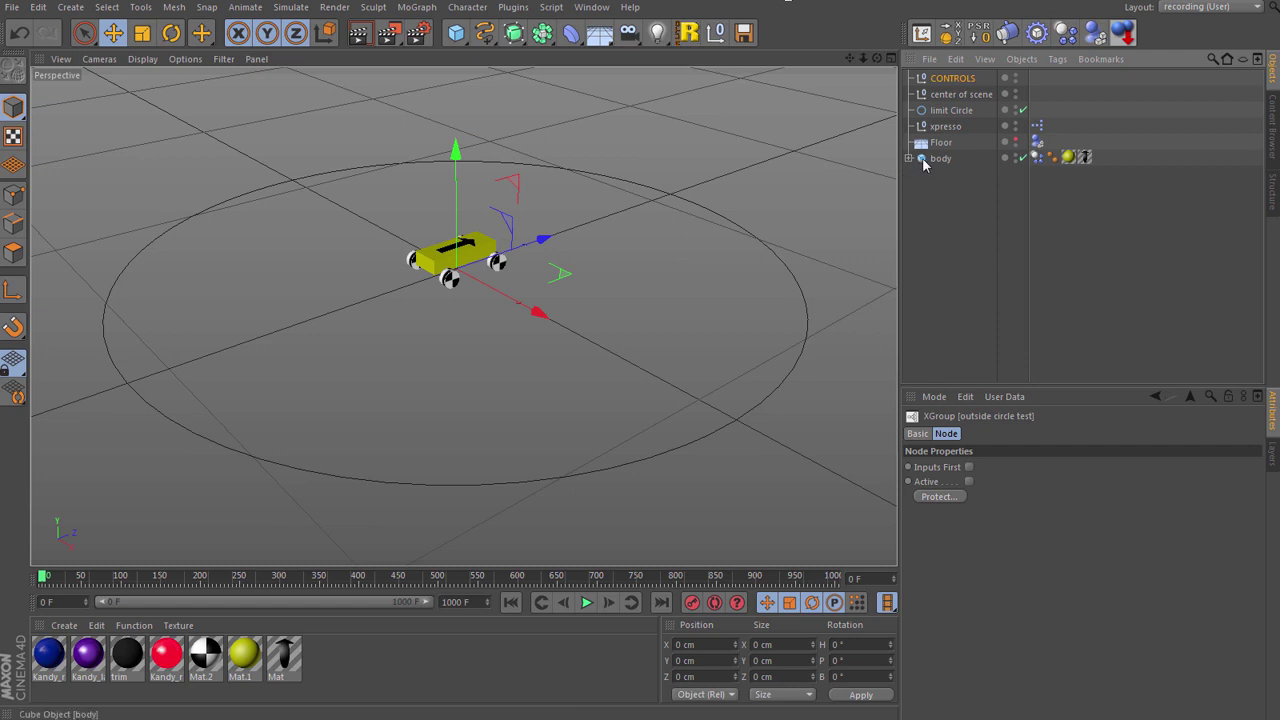
{"action": "left_click_drag", "start_coordinate": [924, 163], "coordinate": [931, 193], "text": "ctrl"}
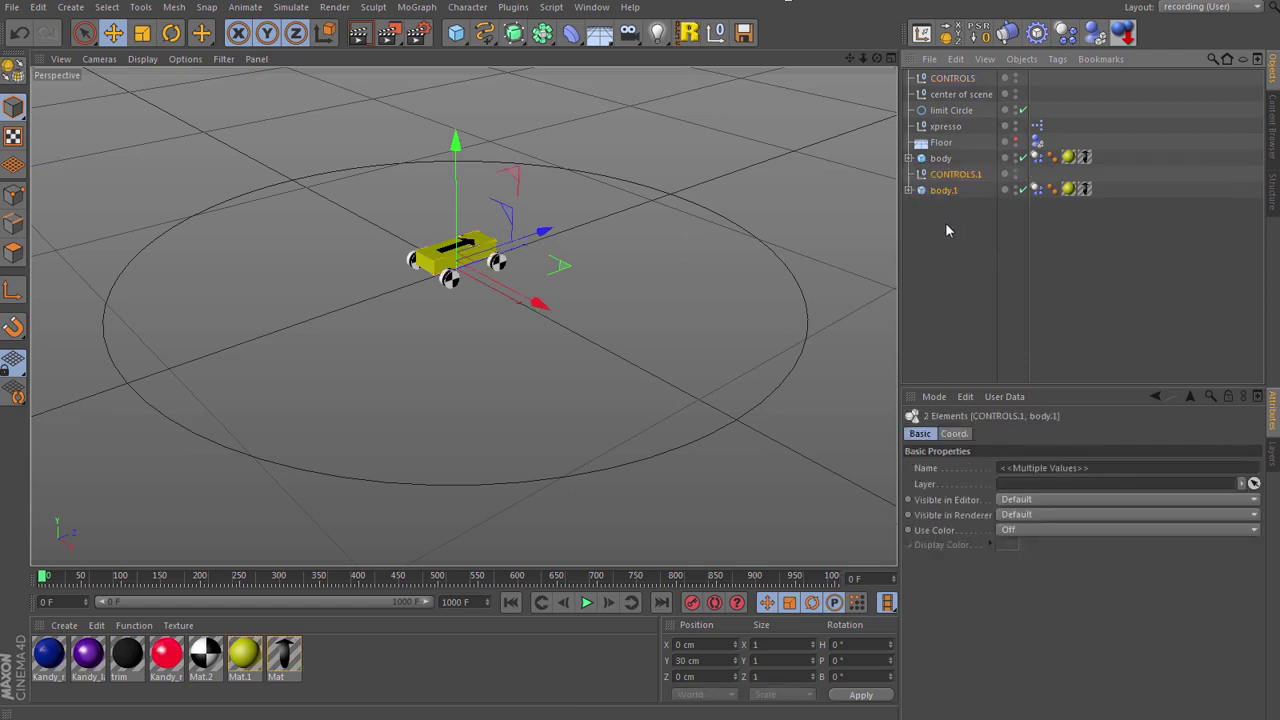
Undo the copies, duplicate body into body.1–body.4, and pick AutoRename's Use new root name.
{"action": "key", "text": "ctrl+z"}
{"action": "mouse_move", "coordinate": [922, 159]}
{"action": "left_mouse_down", "text": "ctrl"}
{"action": "mouse_move", "coordinate": [930, 232]}
{"action": "mouse_move", "coordinate": [963, 185]}
{"action": "mouse_move", "coordinate": [940, 175]}
{"action": "mouse_move", "coordinate": [944, 156]}
{"action": "left_mouse_up", "text": "ctrl"}
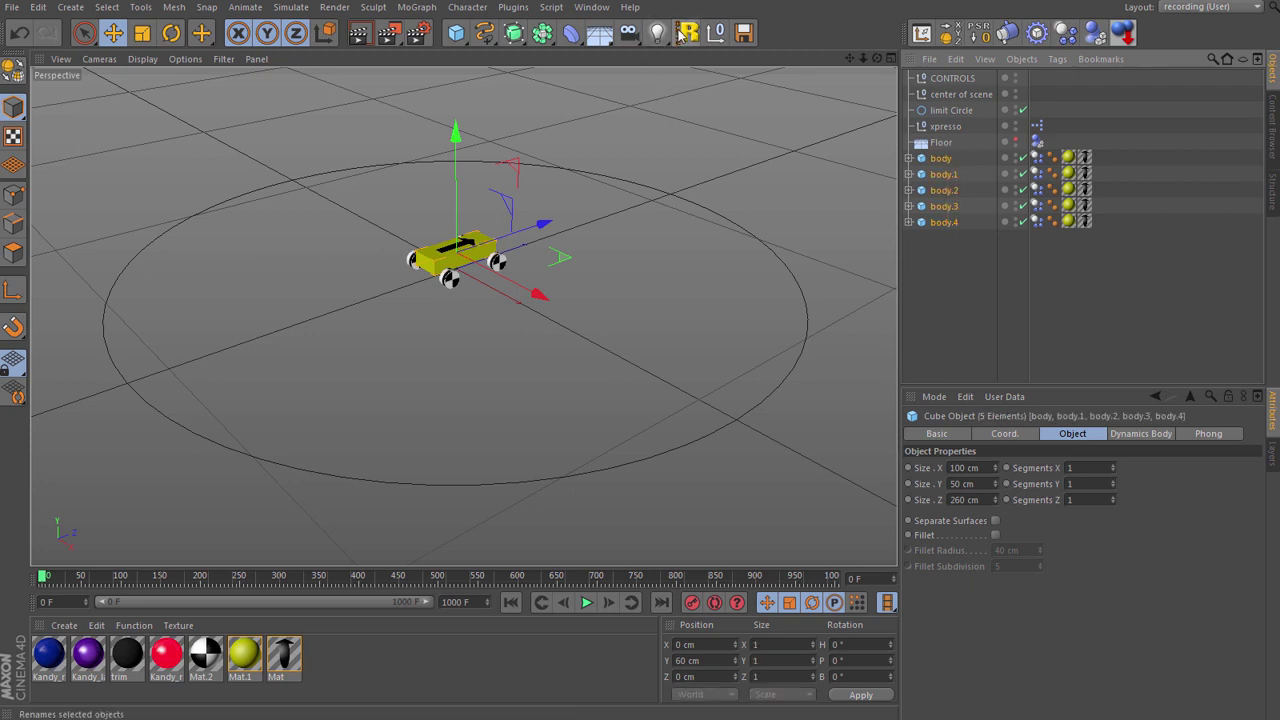
{"action": "left_click", "coordinate": [656, 33]}
{"action": "left_click", "coordinate": [626, 244]}
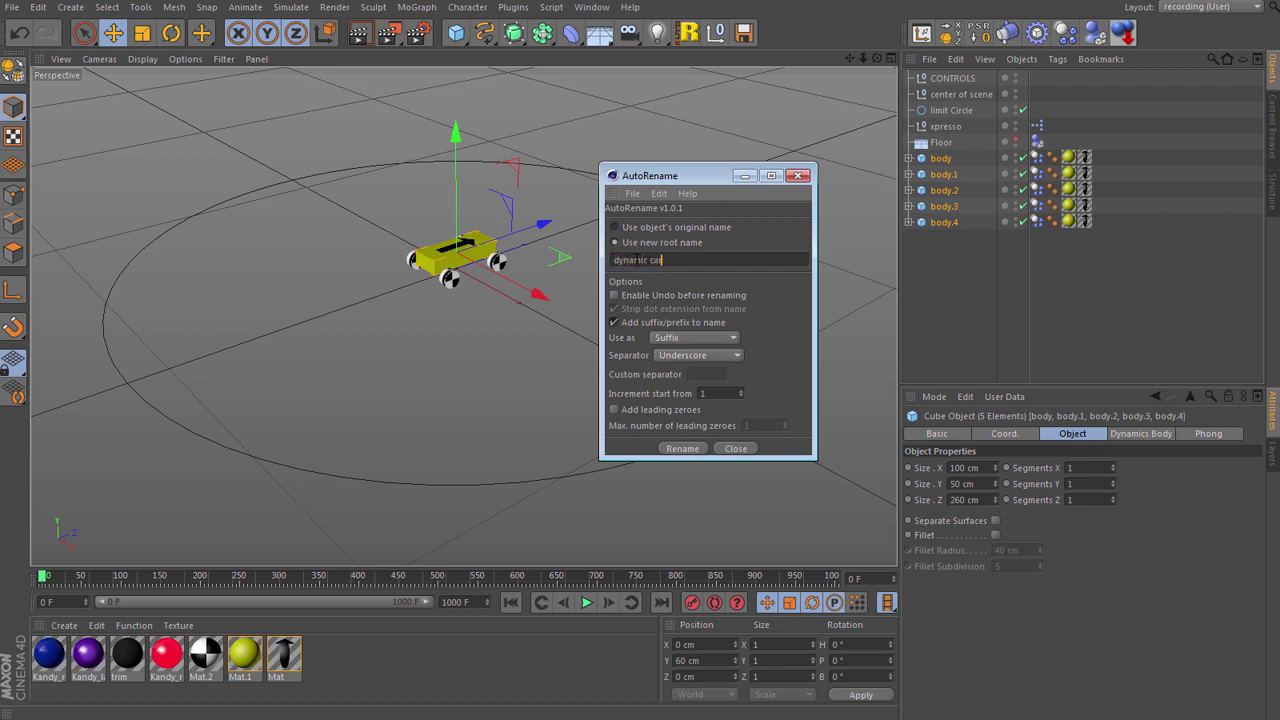
Rename the bodies dynamic car_01 to _05 with leading zeroes, then switch to the plugin page.
{"action": "left_click", "coordinate": [615, 411]}
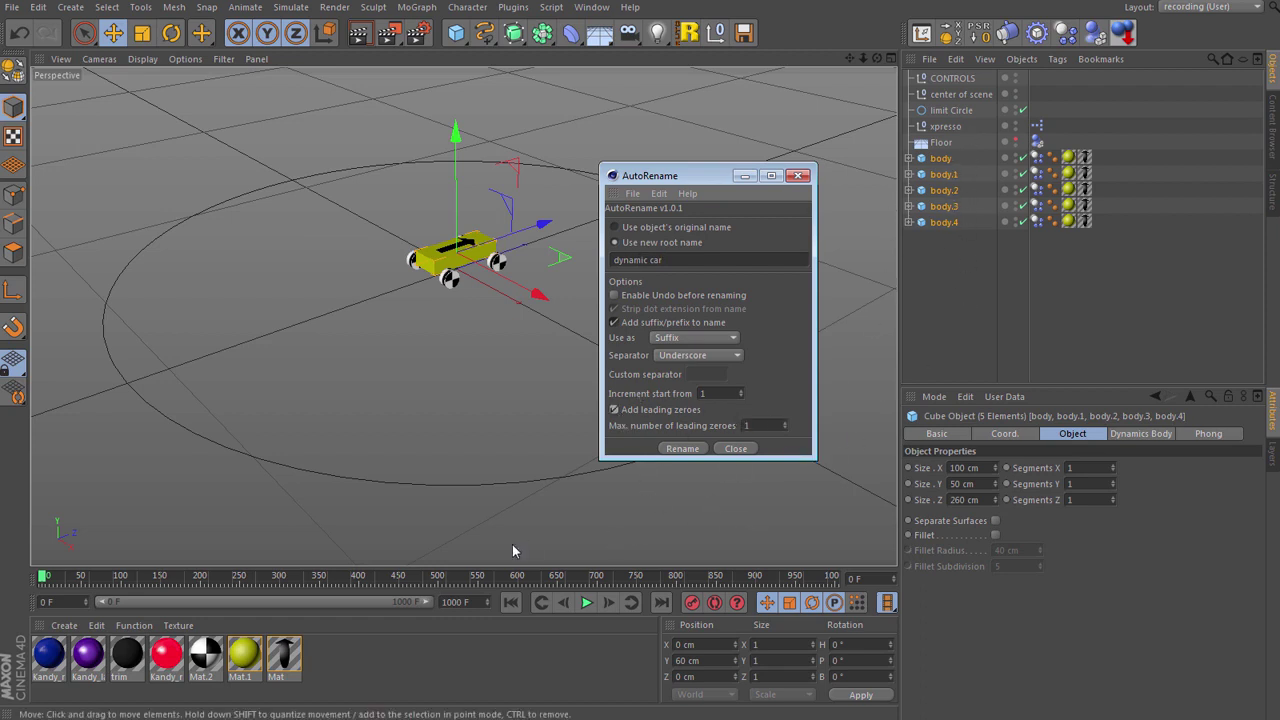
{"action": "left_click", "coordinate": [681, 449]}
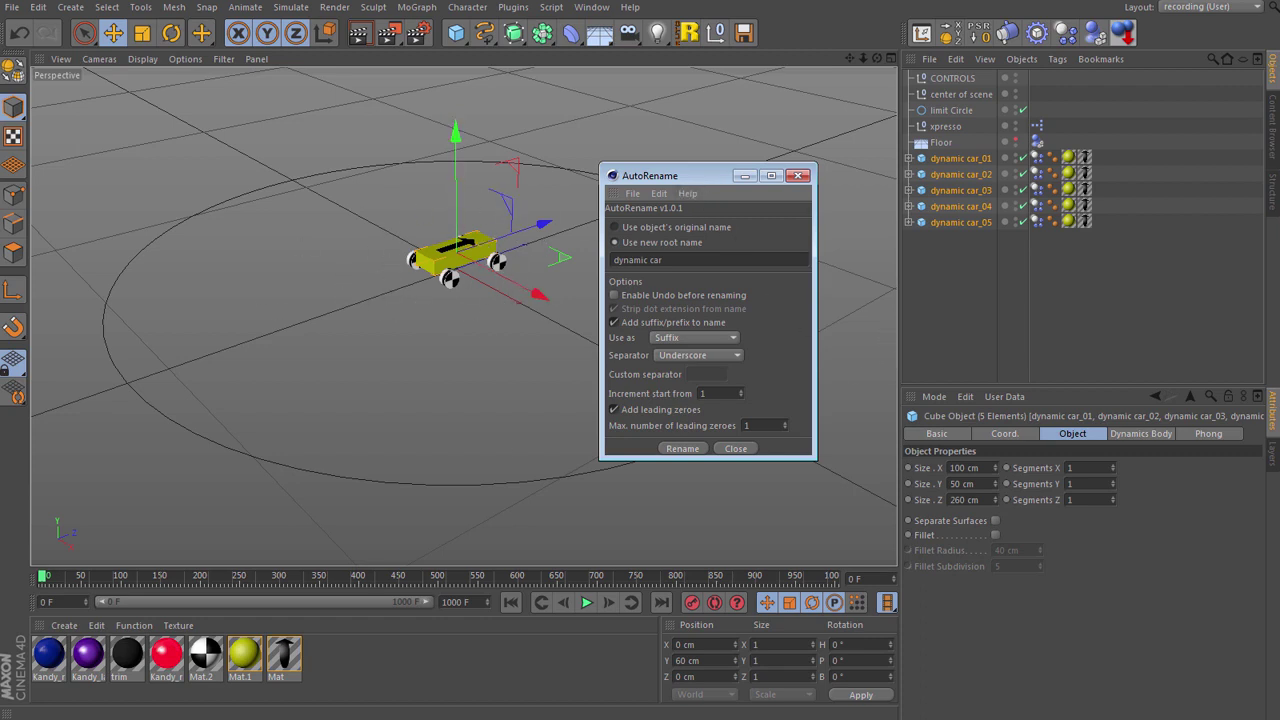
{"action": "key", "text": "alt+Tab"}
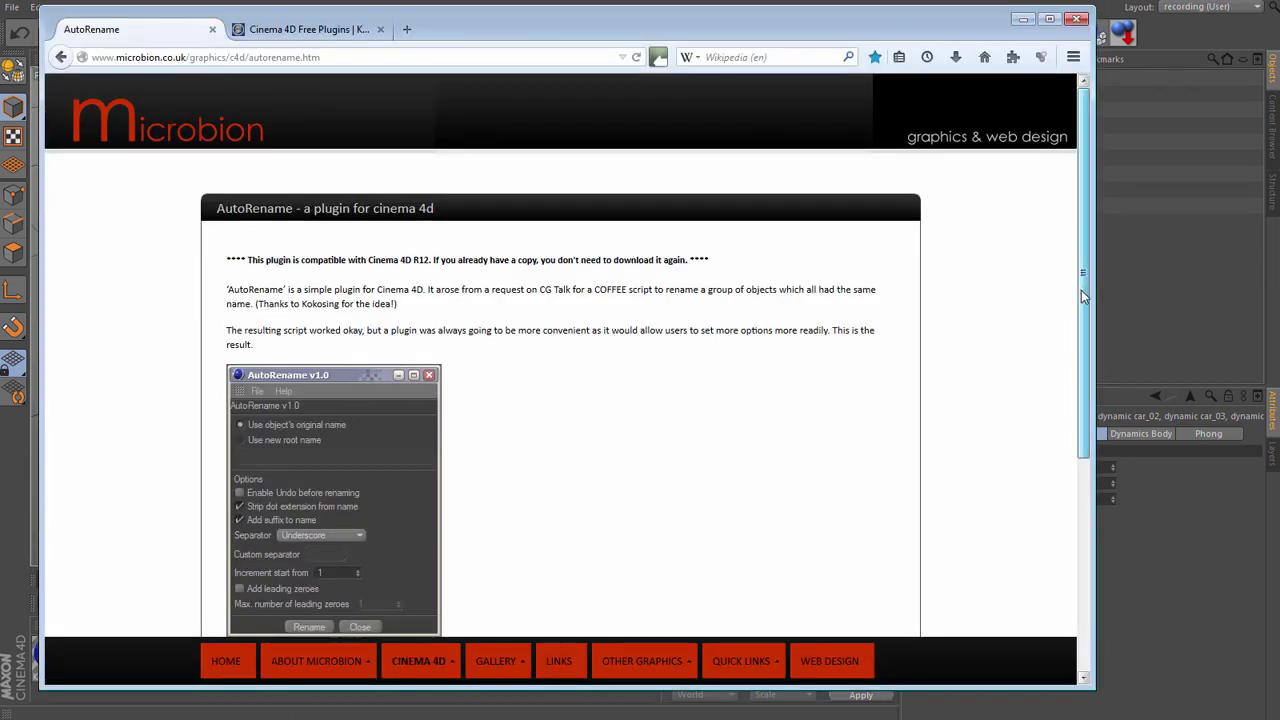
Scroll through the microbion AutoRename plugin page in Firefox.
{"action": "scroll", "coordinate": [1083, 295], "scroll_direction": "down", "scroll_amount": 1}
{"action": "scroll", "coordinate": [1082, 293], "scroll_direction": "up", "scroll_amount": 1}
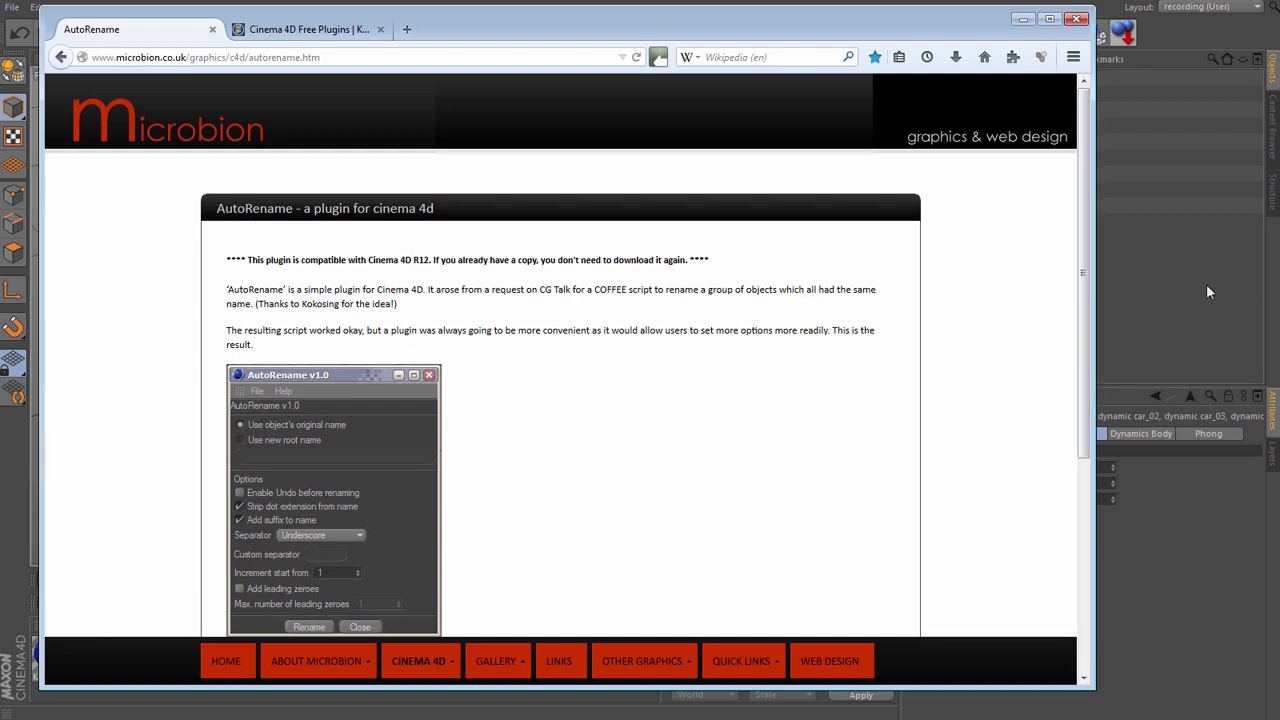
{"action": "scroll", "coordinate": [1078, 357], "scroll_direction": "down", "scroll_amount": 1}
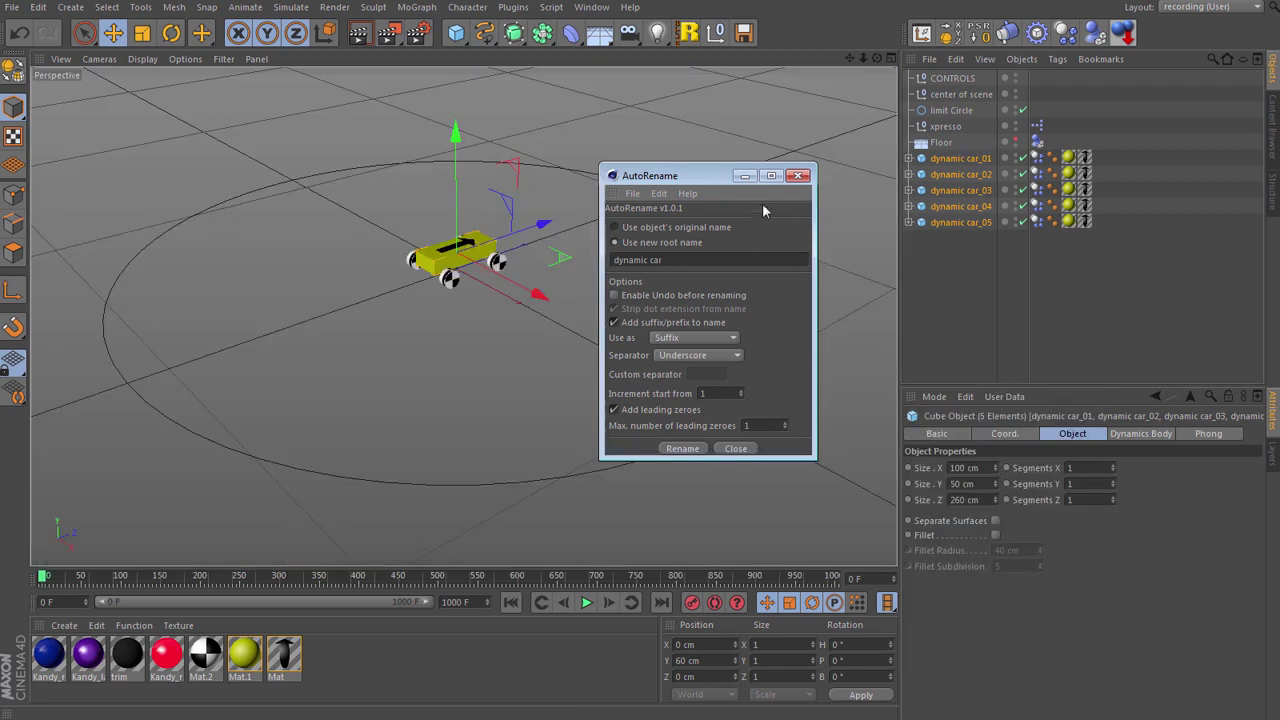
Close AutoRename and delete dynamic car_02 through car_05, keeping dynamic car_01 selected.
{"action": "left_click", "coordinate": [798, 176]}
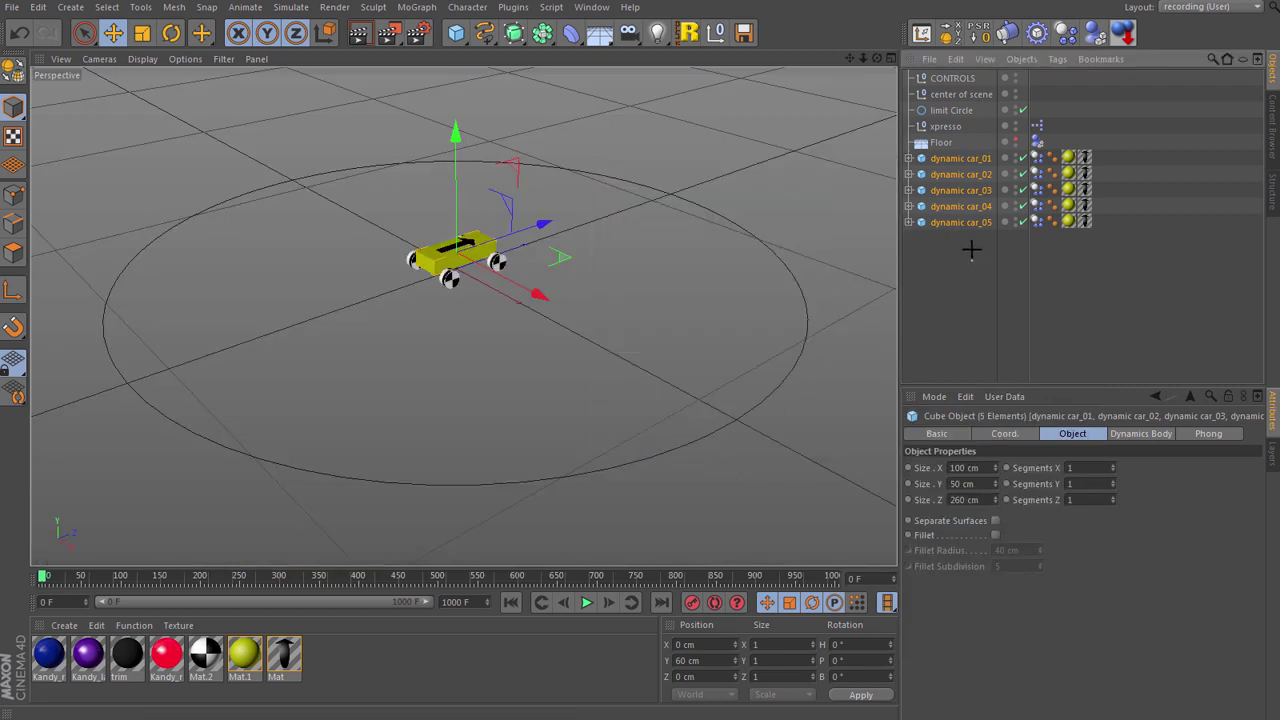
{"action": "left_click", "coordinate": [950, 160], "text": "ctrl"}
{"action": "key", "text": "Delete"}
{"action": "left_click", "coordinate": [945, 160]}
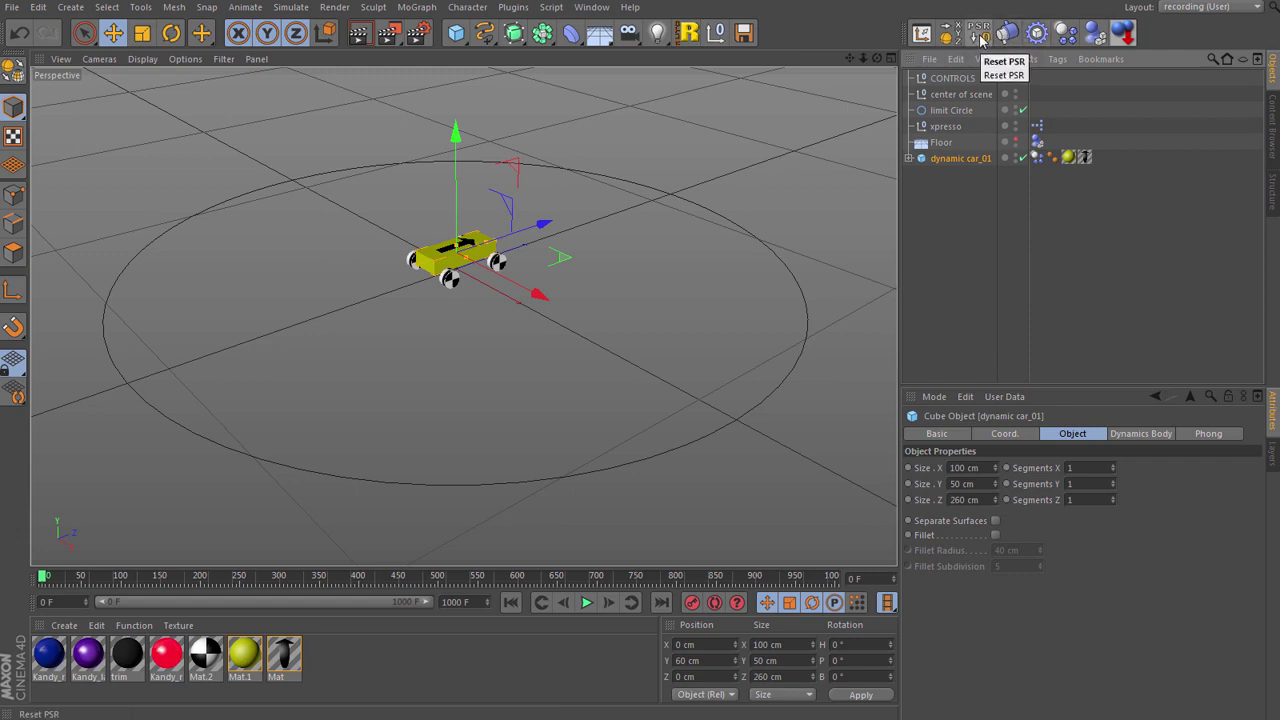
Browse the Character menu without running anything, then show the body's Coord. values.
{"action": "left_click", "coordinate": [467, 7]}
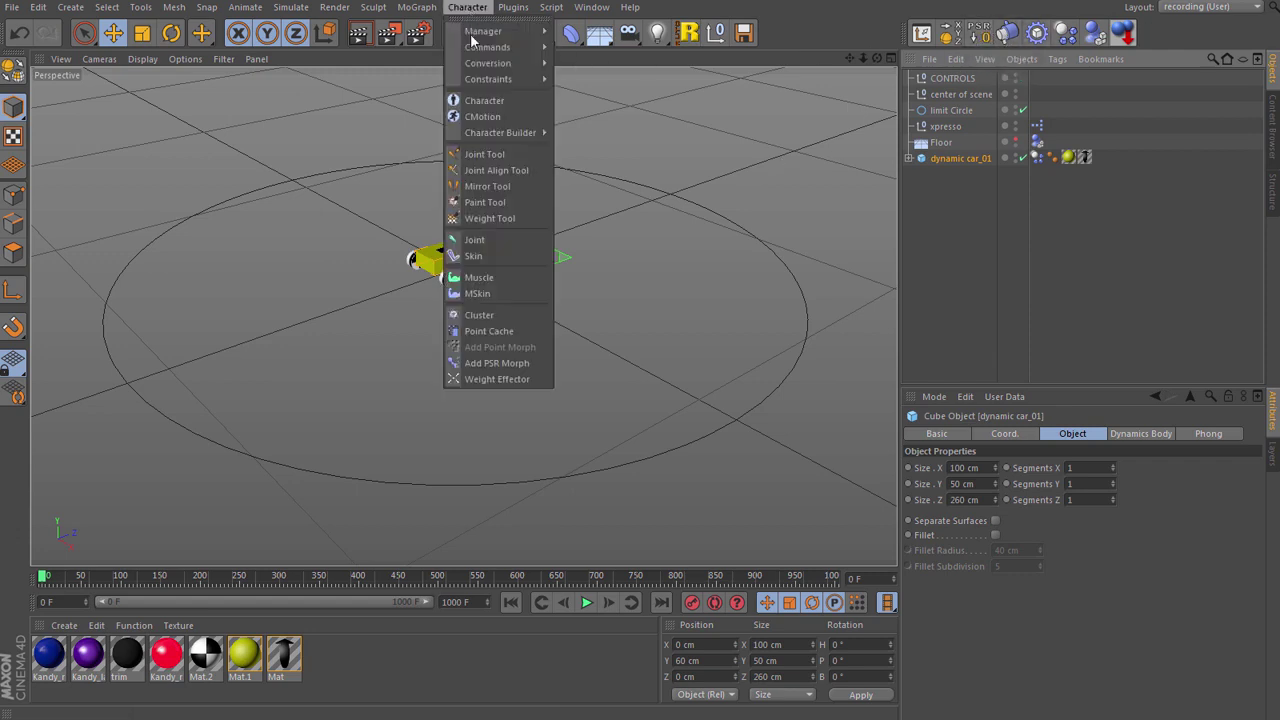
{"action": "mouse_move", "coordinate": [476, 49]}
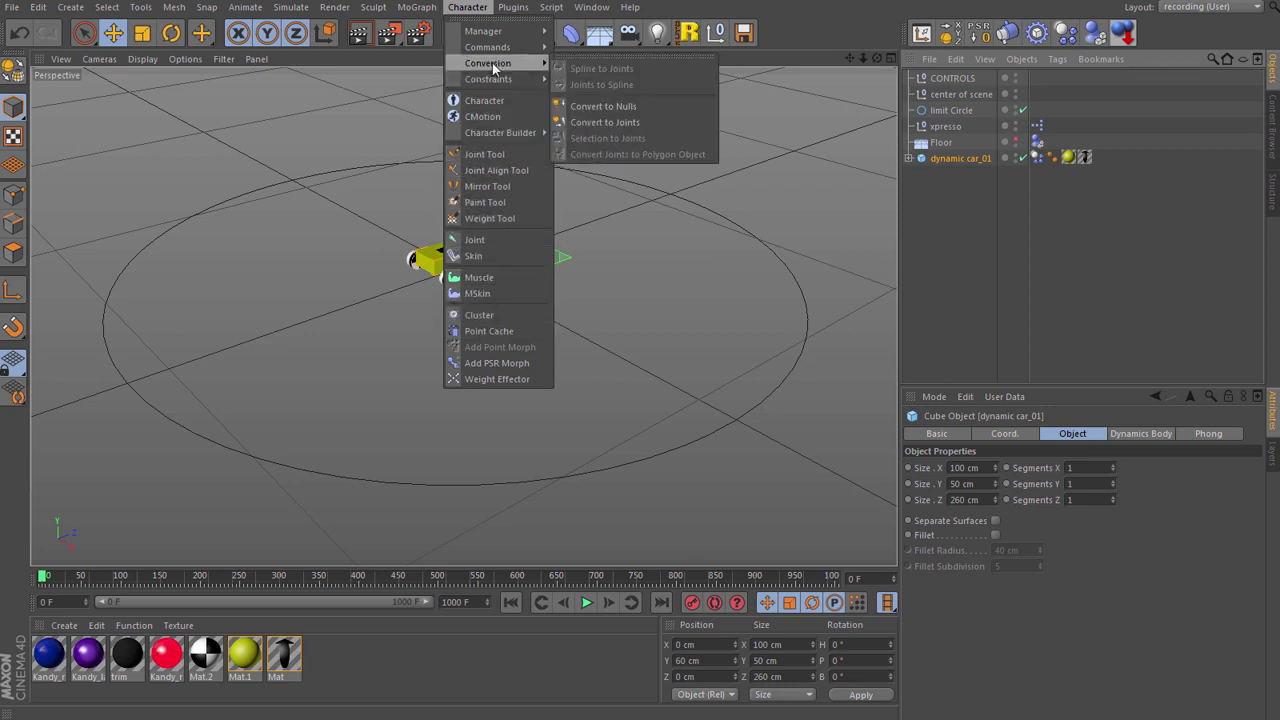
{"action": "key", "text": "Escape"}
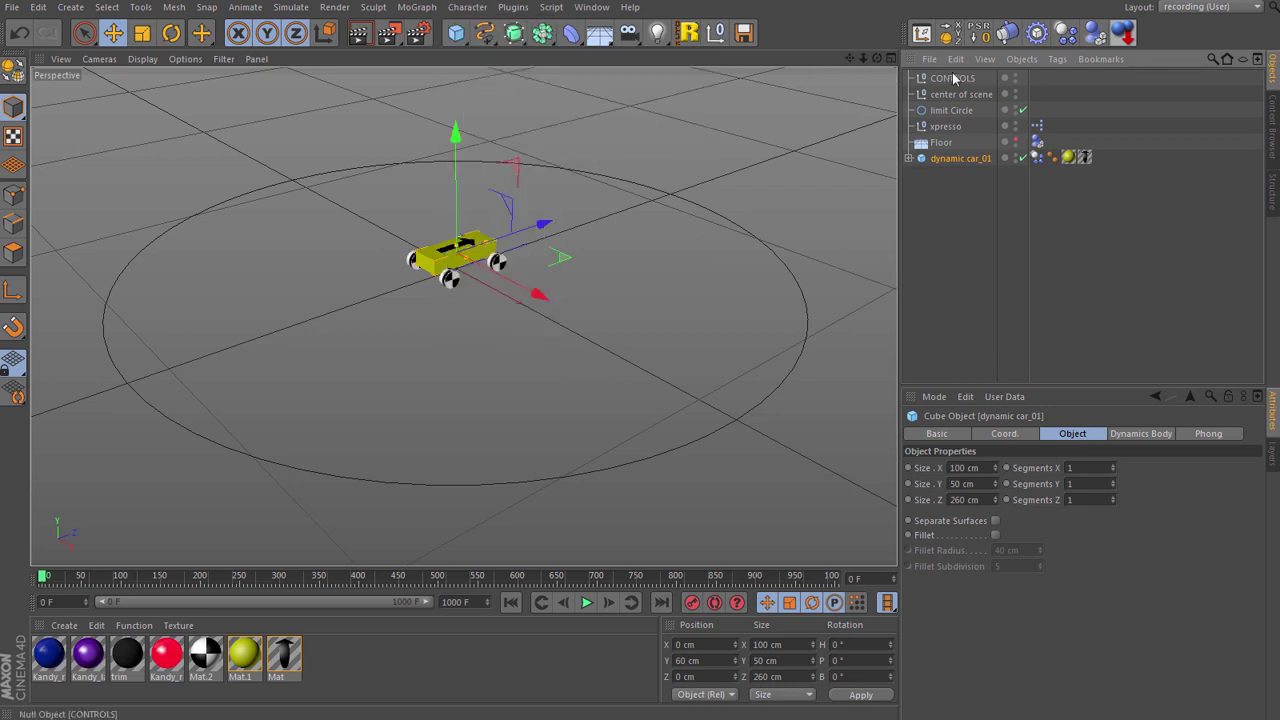
{"action": "left_click", "coordinate": [1019, 435]}
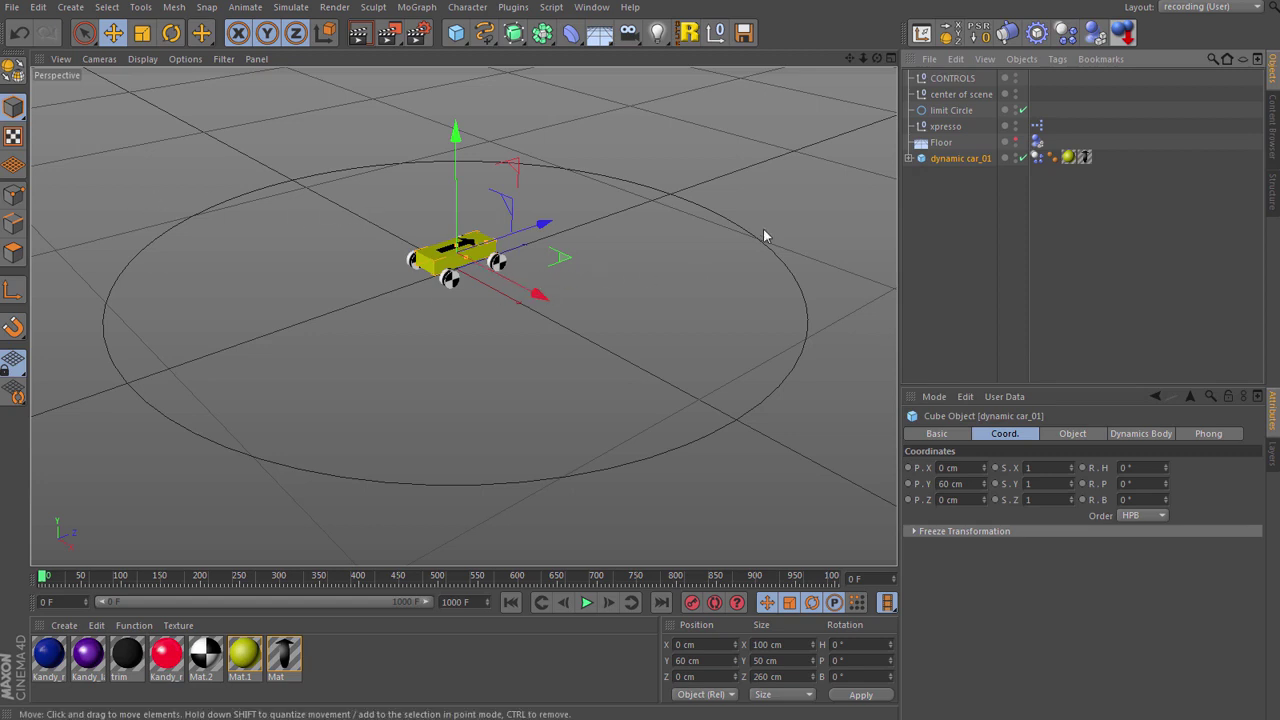
Move and tilt dynamic car_01, then reset its position and rotation to zero with Reset PSR.
{"action": "left_click_drag", "start_coordinate": [691, 353], "coordinate": [652, 293]}
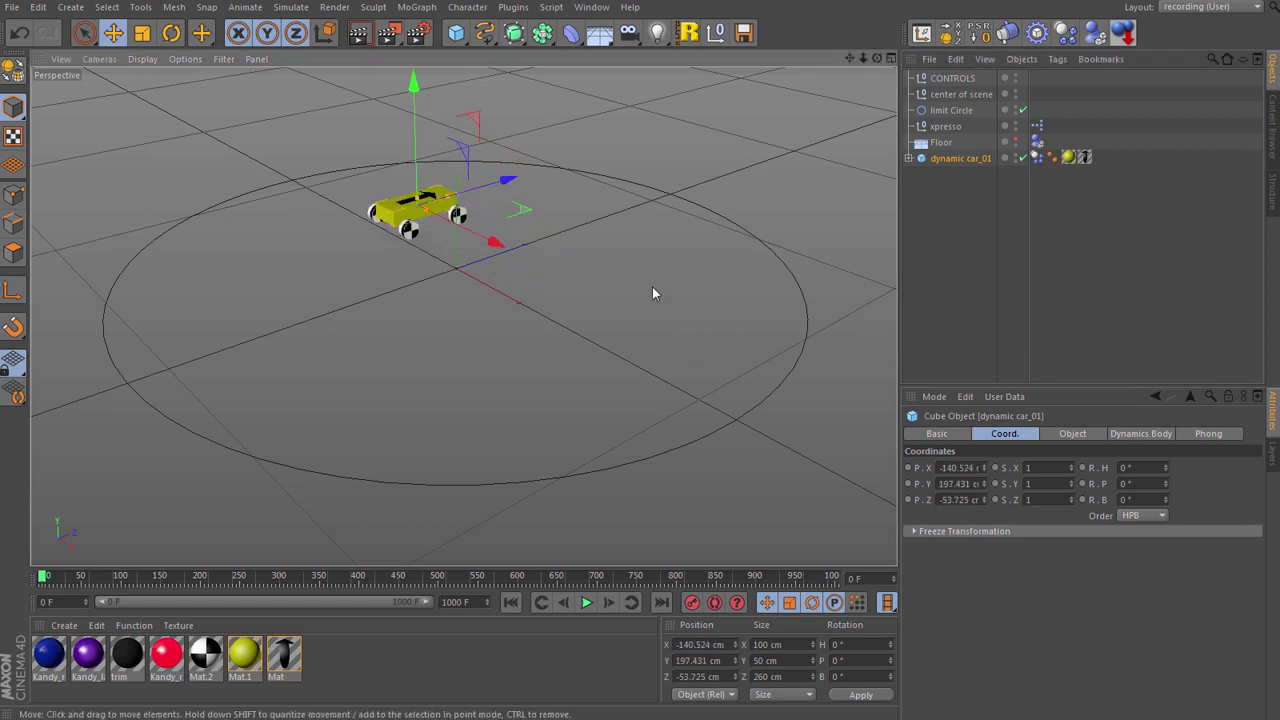
{"action": "left_click", "coordinate": [171, 33]}
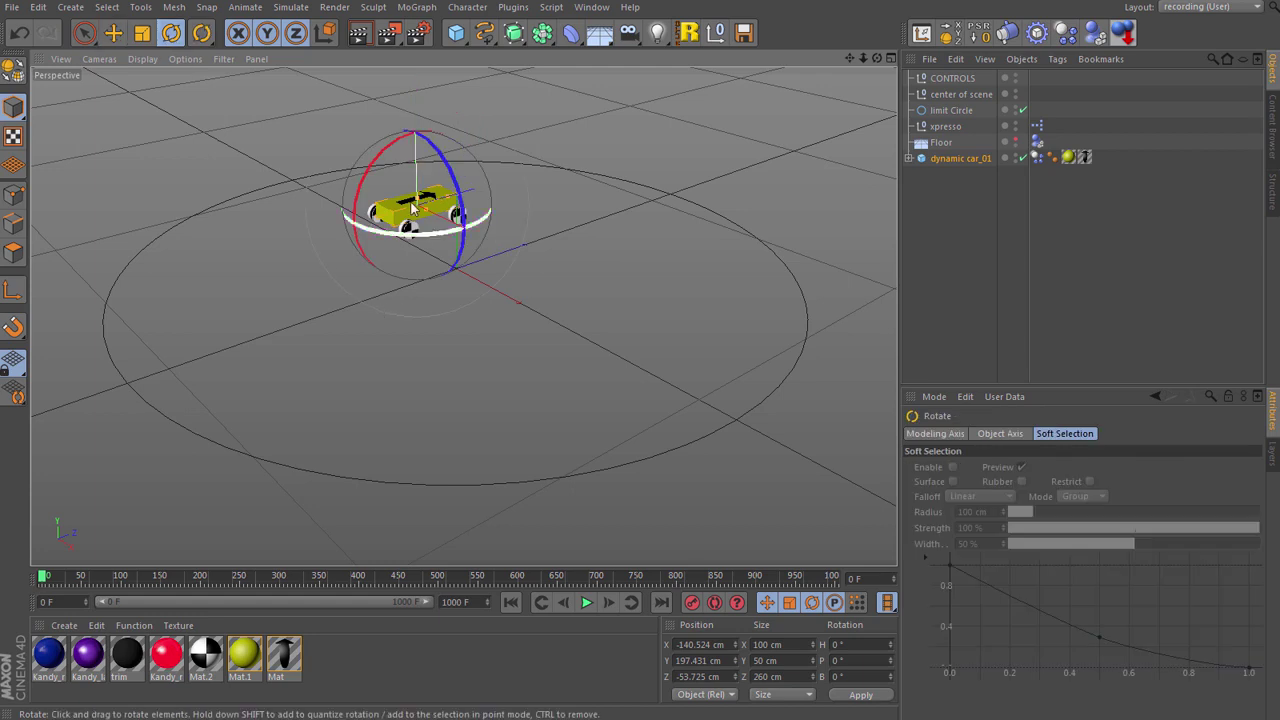
{"action": "left_click_drag", "start_coordinate": [415, 178], "coordinate": [573, 197]}
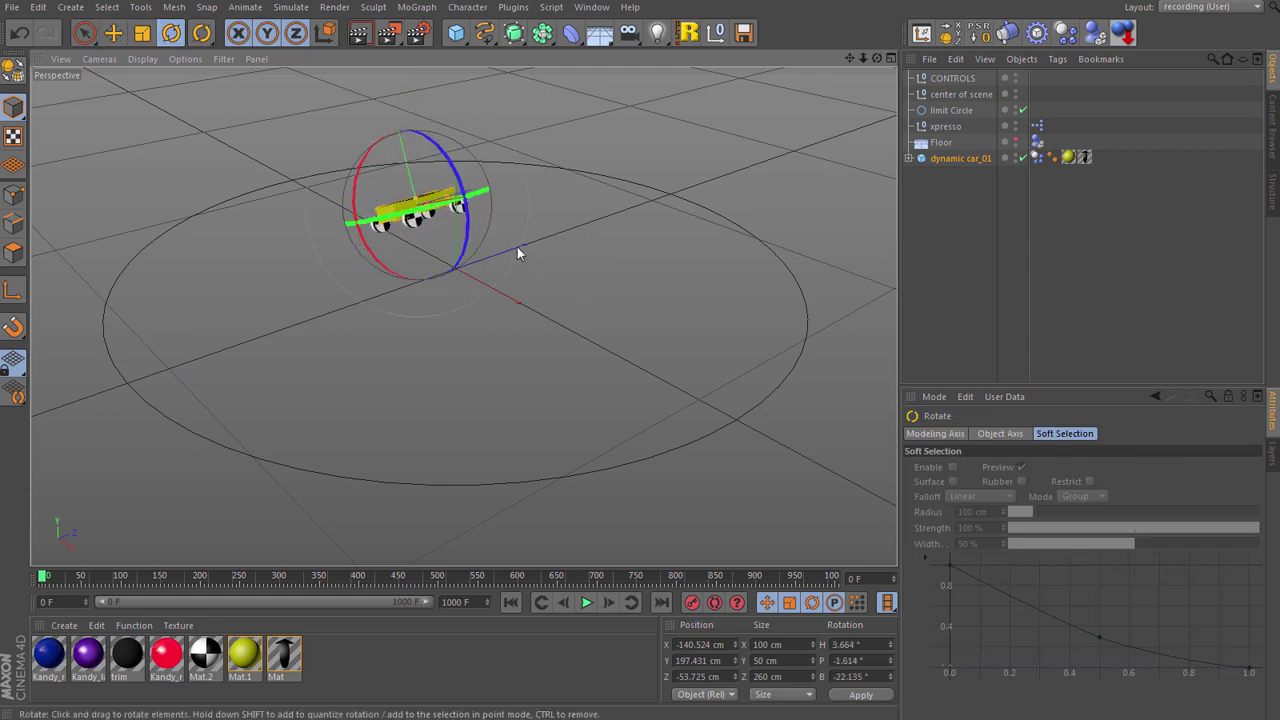
{"action": "left_click", "coordinate": [955, 158]}
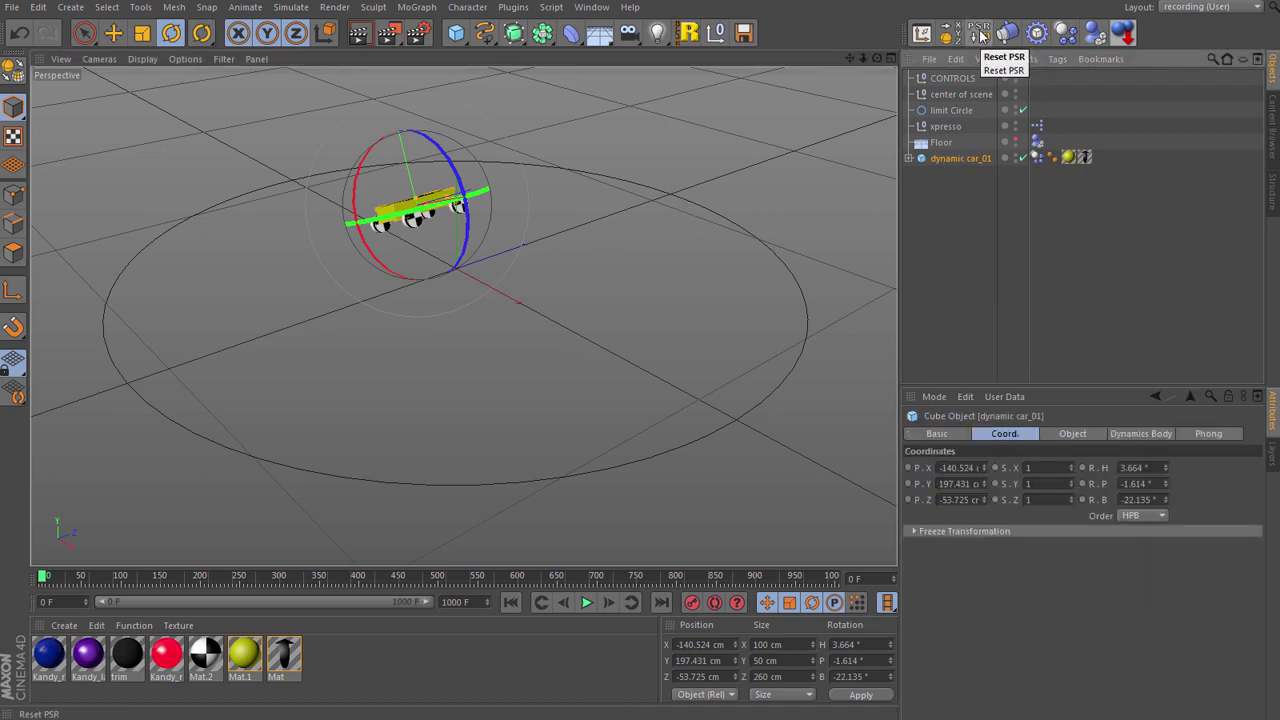
{"action": "left_click", "coordinate": [984, 32]}
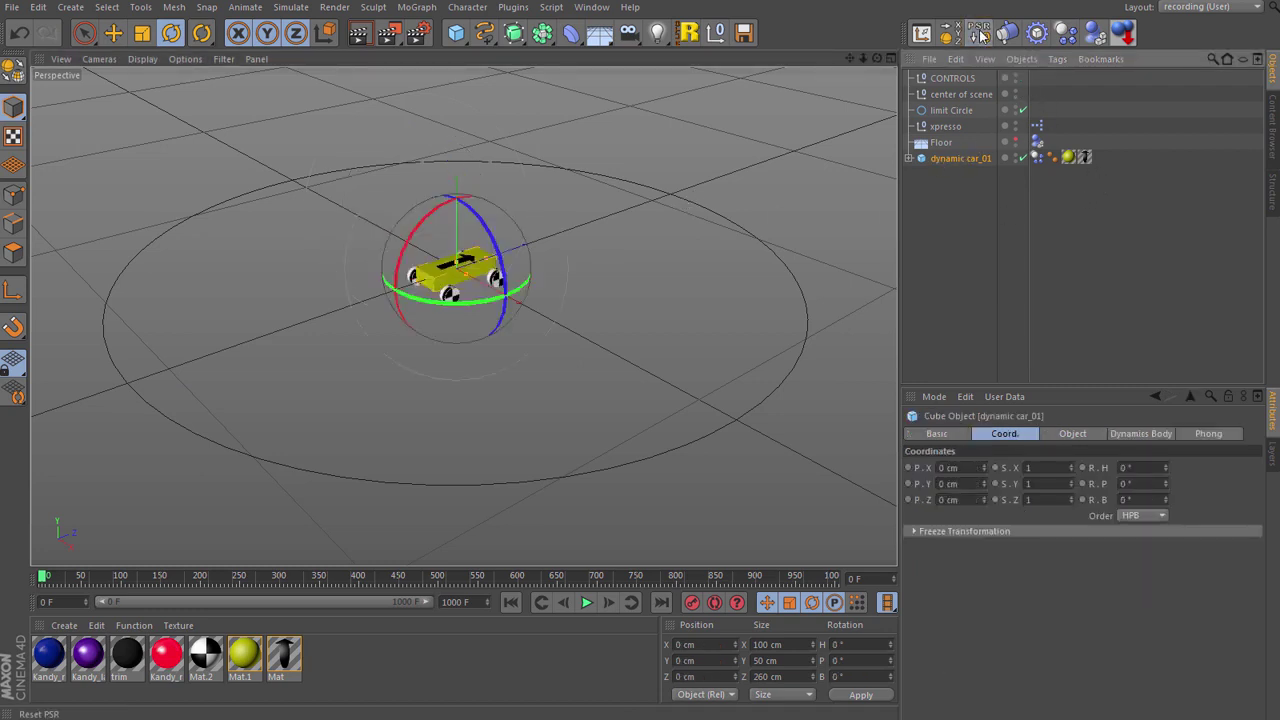
{"action": "left_click", "coordinate": [114, 33]}
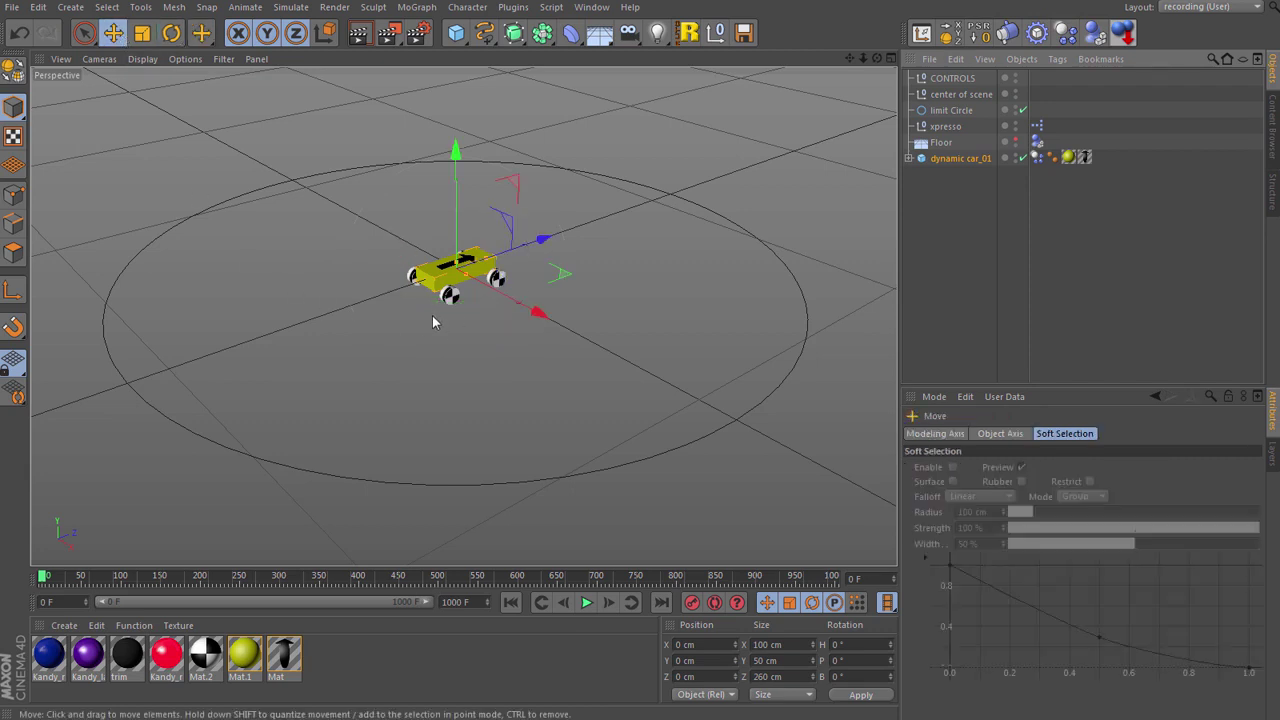
Inspect the reset car side-on in the Right view.
{"action": "key", "text": "F3"}
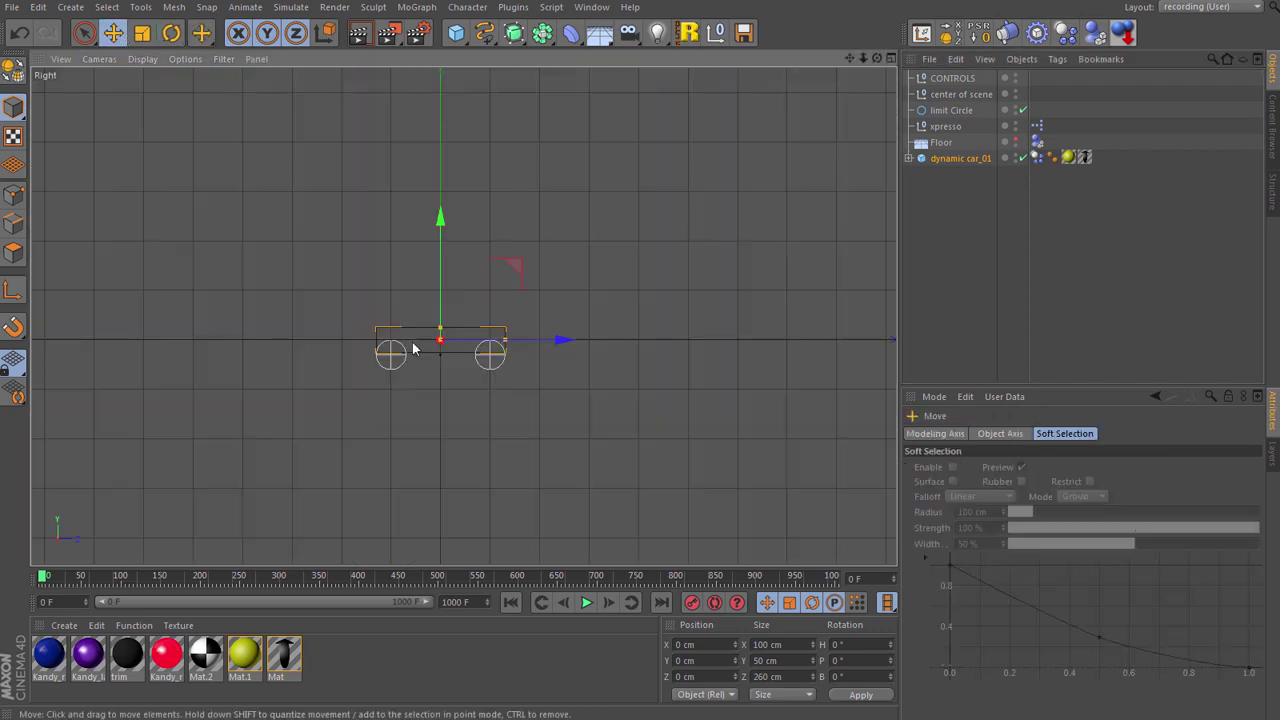
{"action": "scroll", "coordinate": [440, 342], "scroll_direction": "up", "scroll_amount": 5}
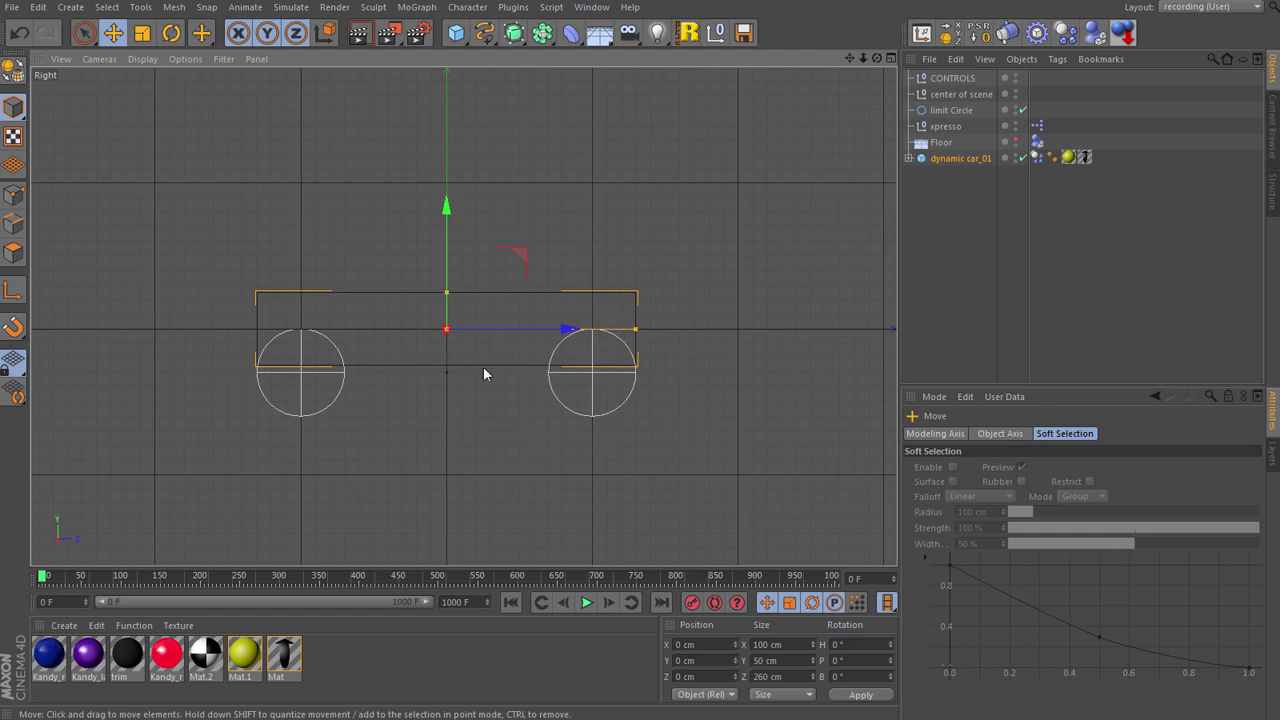
{"action": "scroll", "coordinate": [517, 346], "scroll_direction": "down", "scroll_amount": 5}
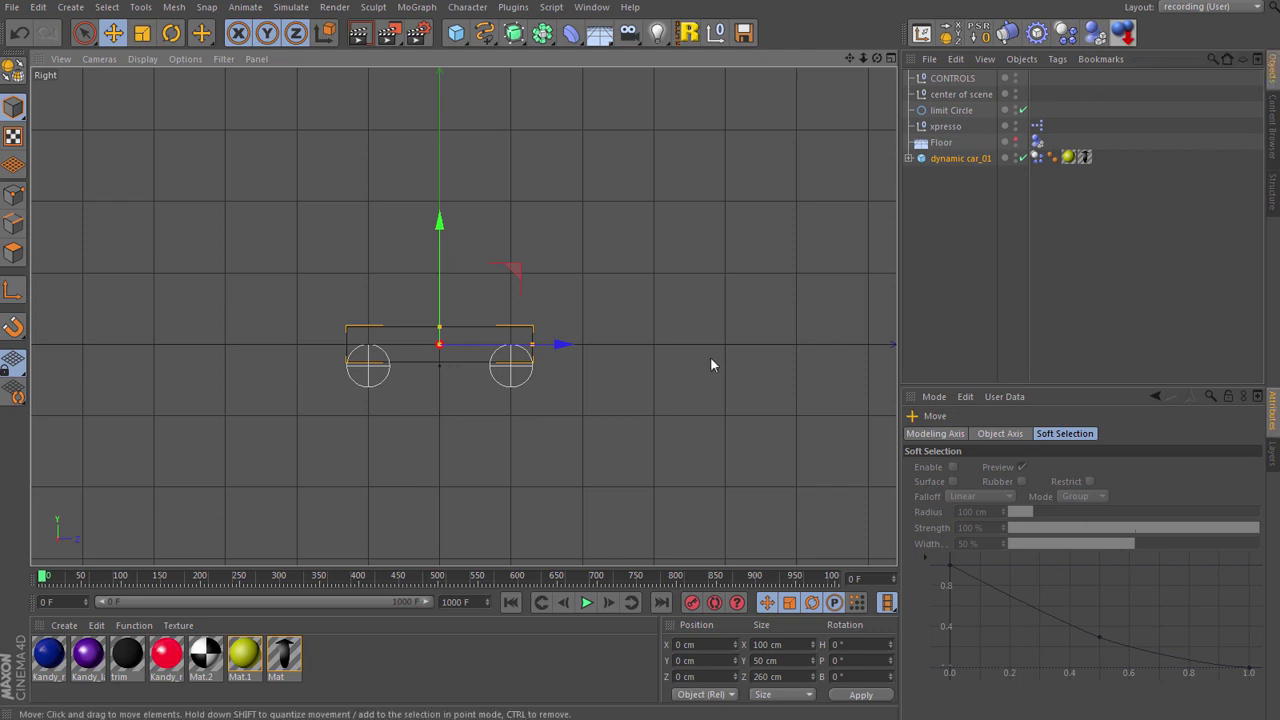
Raise the car high, drop it to the floor at 60 cm, and check front and right views.
{"action": "key", "text": "F1"}
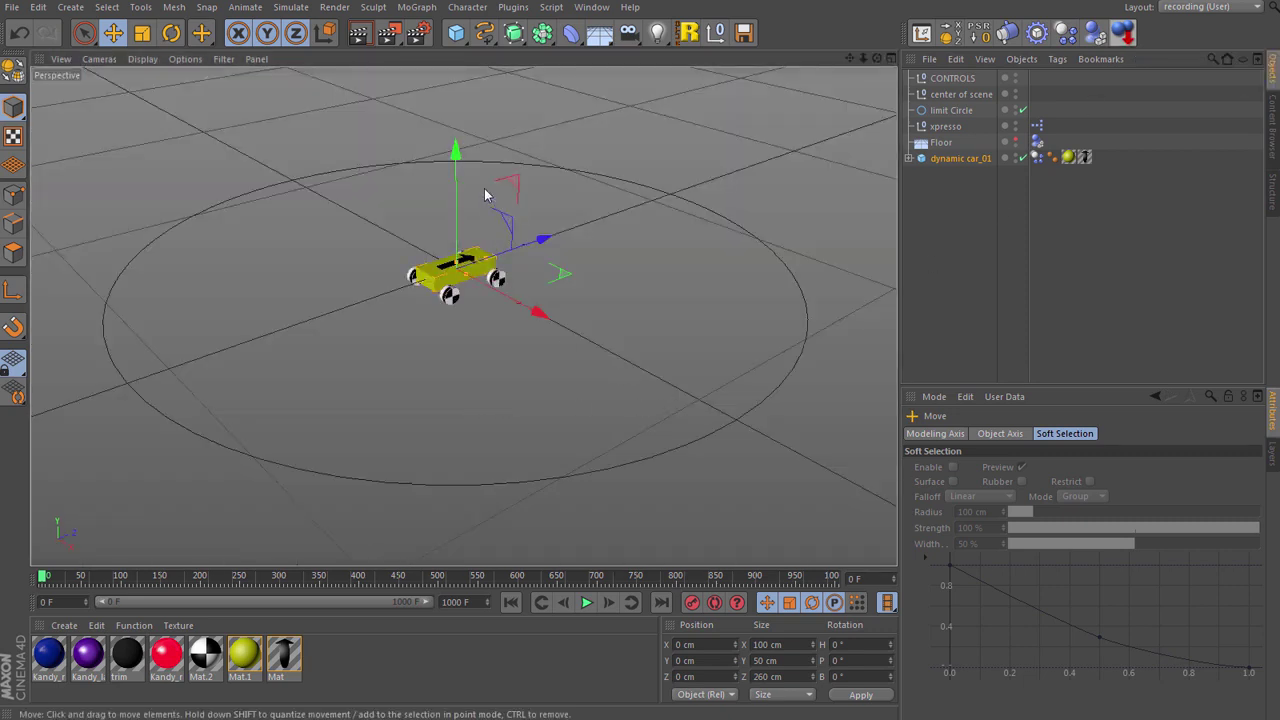
{"action": "left_click_drag", "start_coordinate": [454, 155], "coordinate": [454, 62]}
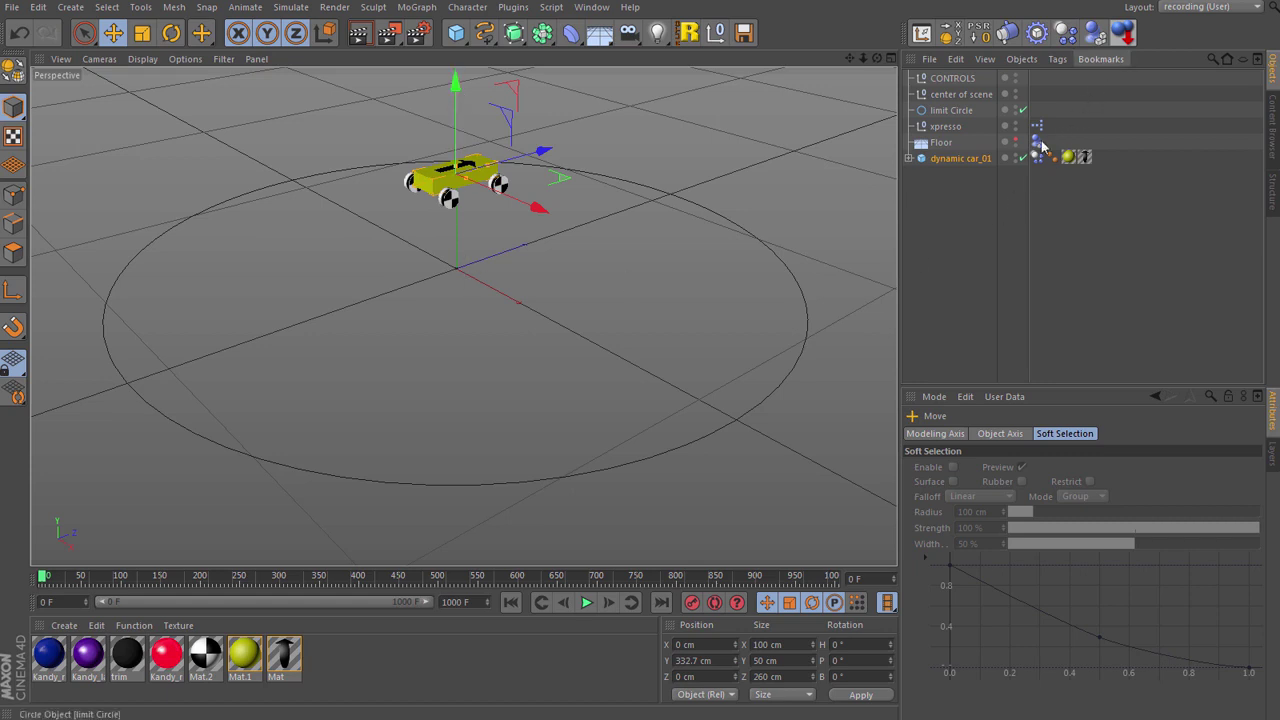
{"action": "left_click", "coordinate": [986, 160]}
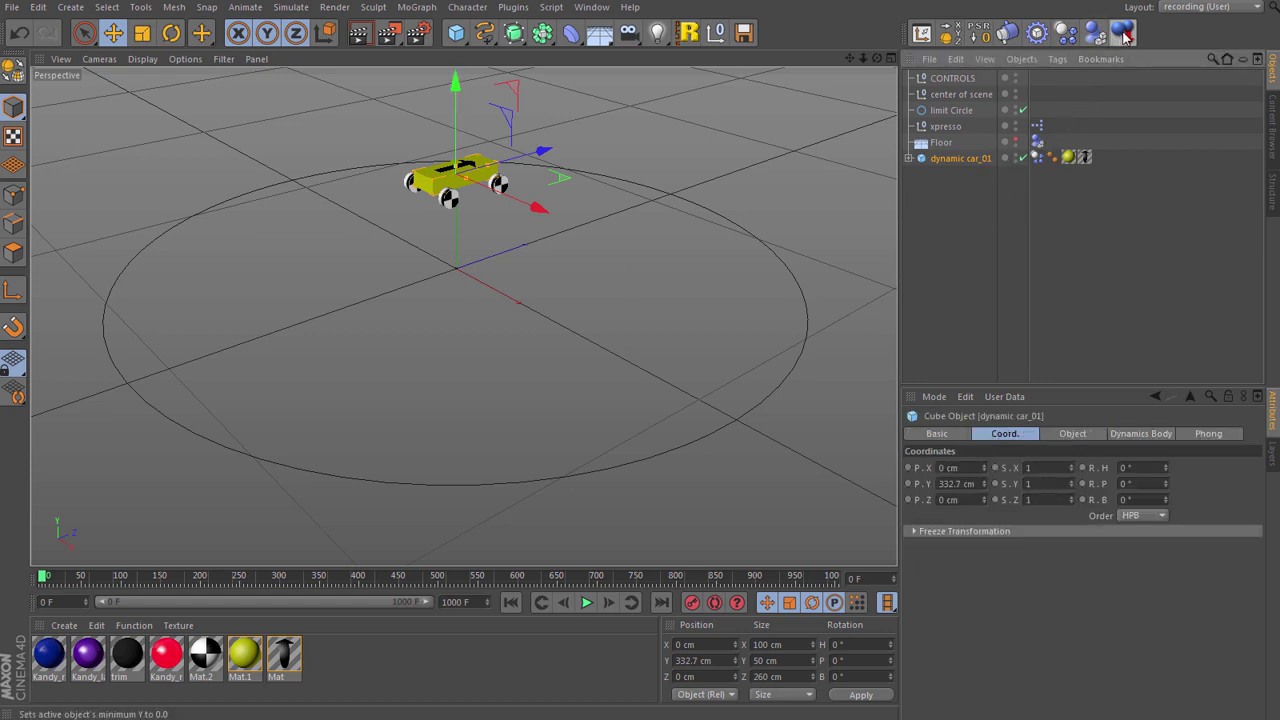
{"action": "left_click", "coordinate": [1124, 36]}
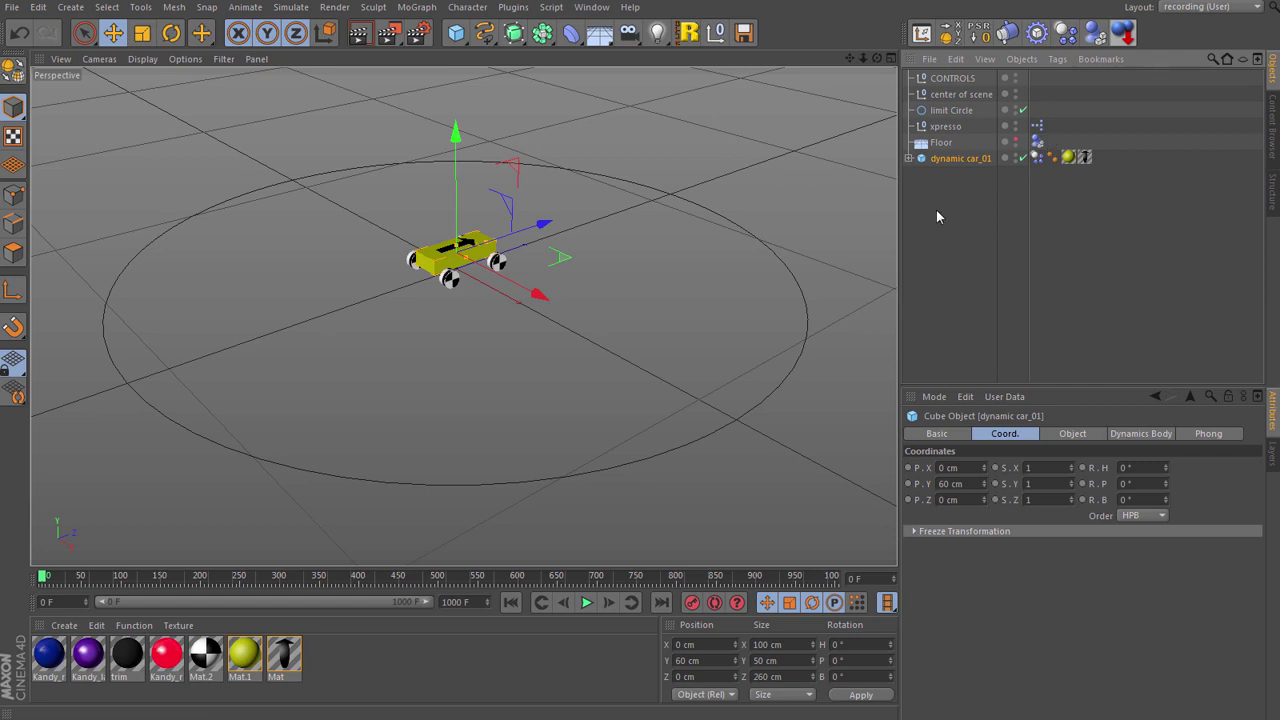
{"action": "key", "text": "F4"}
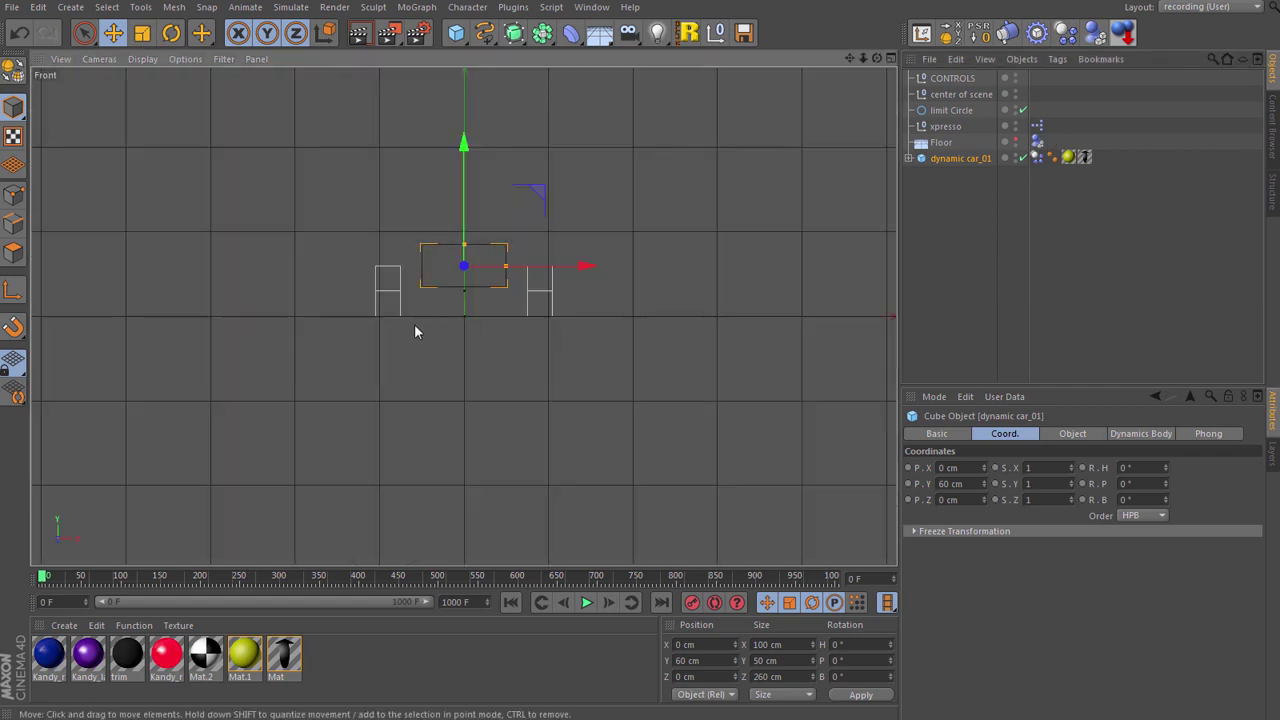
{"action": "key", "text": "F3"}
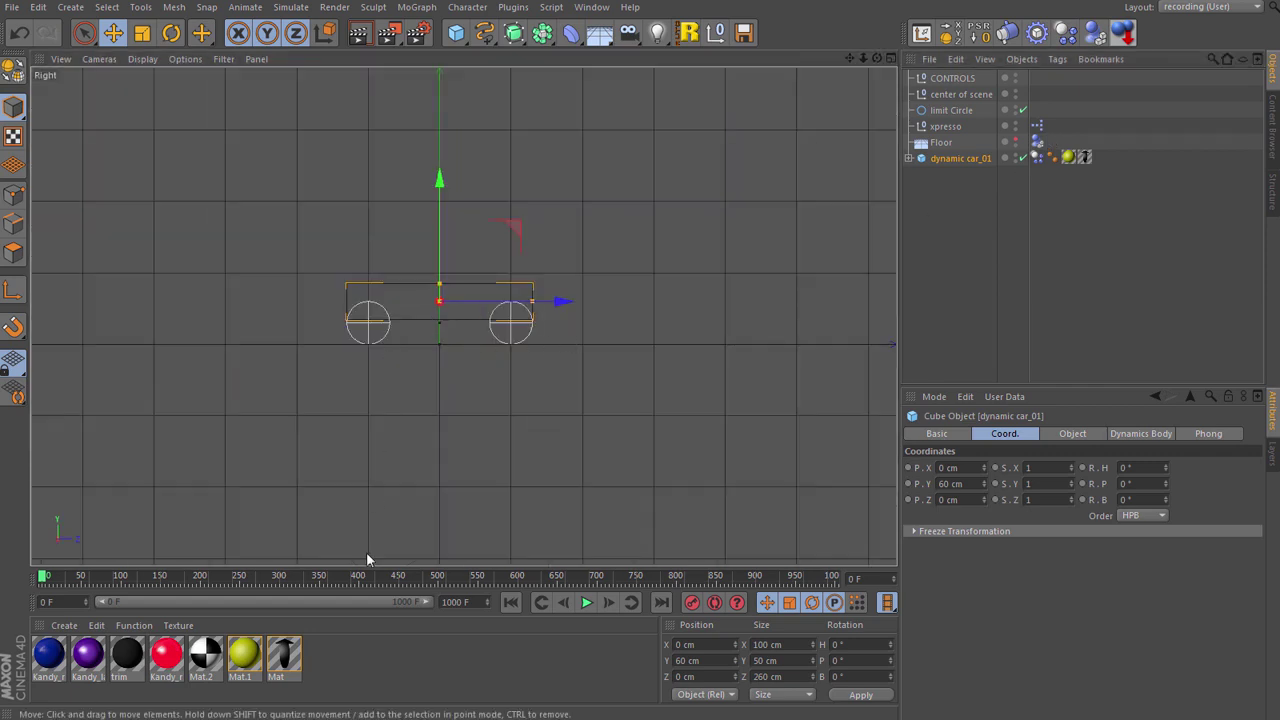
Find Drop To Floor v1.1 on the Kuroyume Cinema 4D Free Plugins page, then minimise Firefox.
{"action": "key", "text": "alt+Tab"}
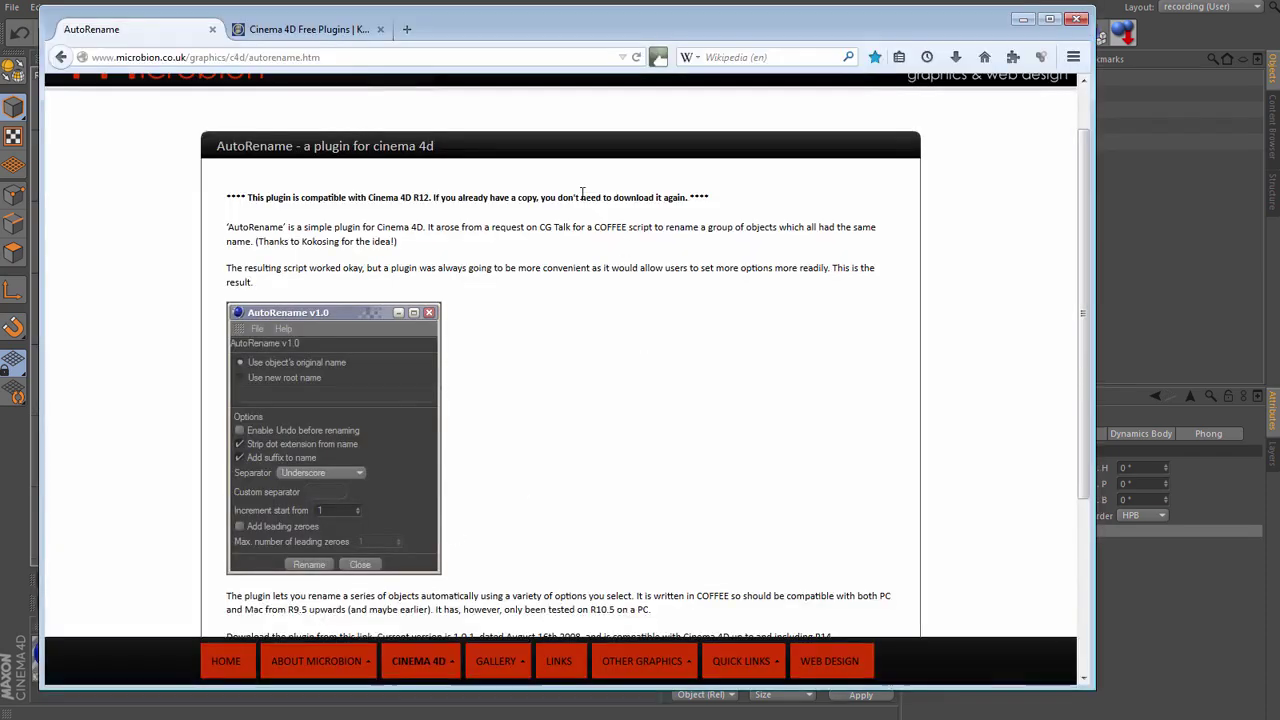
{"action": "left_click", "coordinate": [310, 30]}
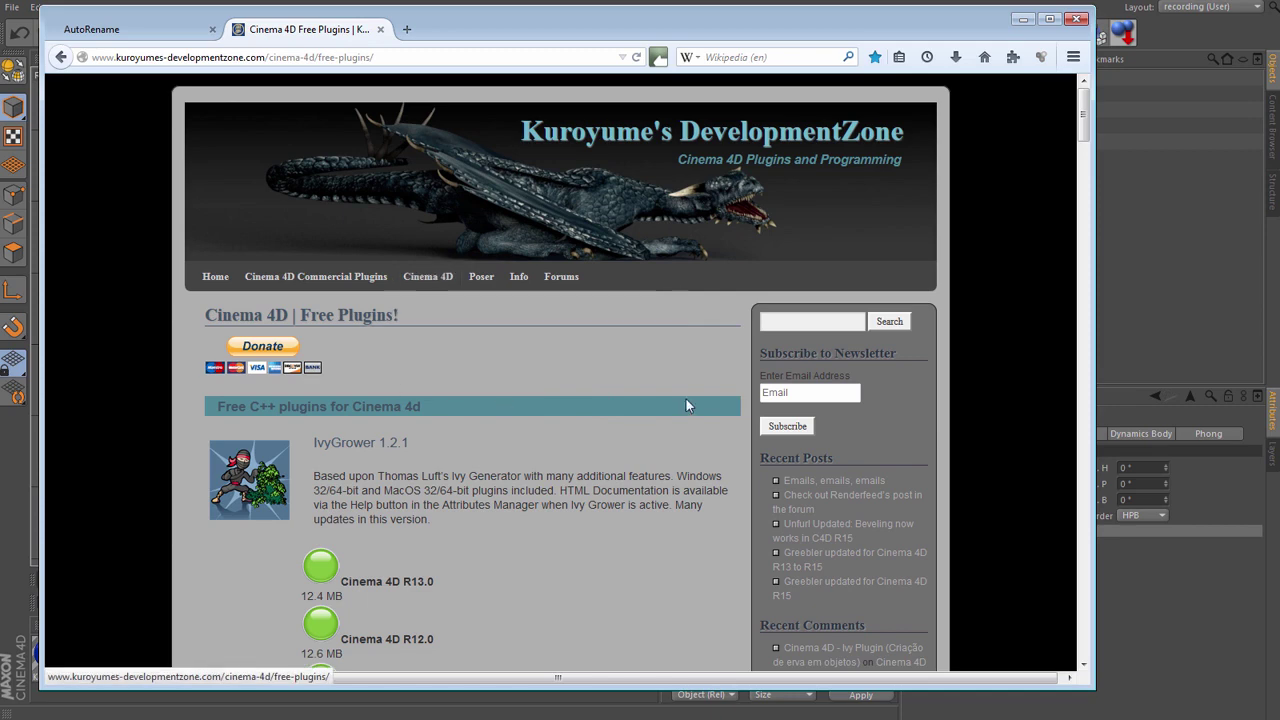
{"action": "left_click_drag", "start_coordinate": [1083, 123], "coordinate": [1096, 321]}
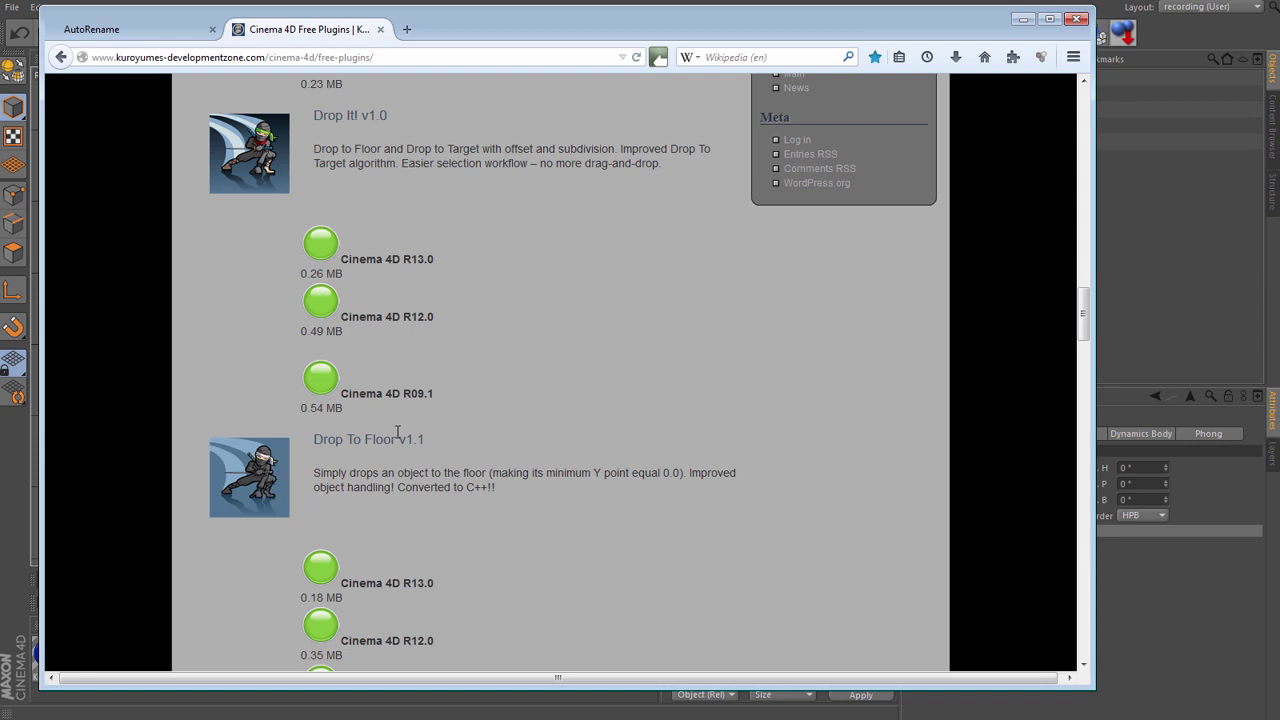
{"action": "left_click", "coordinate": [1022, 19]}
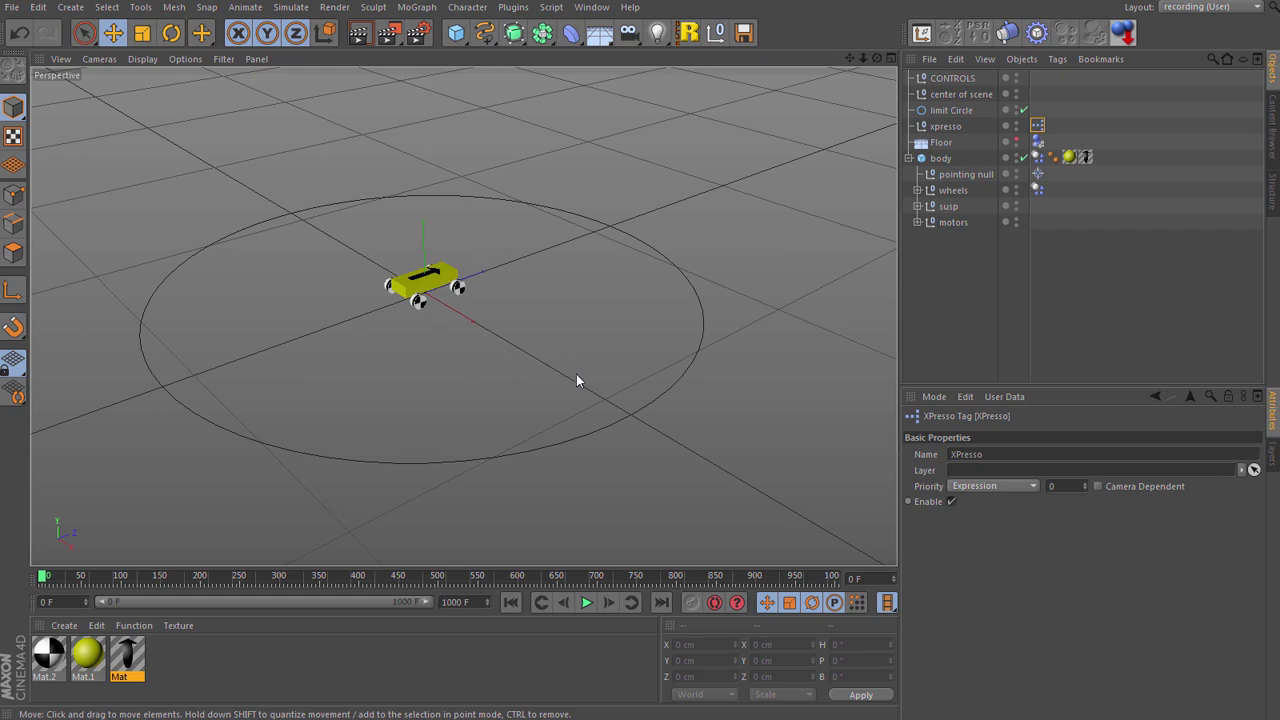
Parent the xpresso null under body beside pointing null, wheels, susp and motors, then deselect.
{"action": "left_click", "coordinate": [1093, 310]}
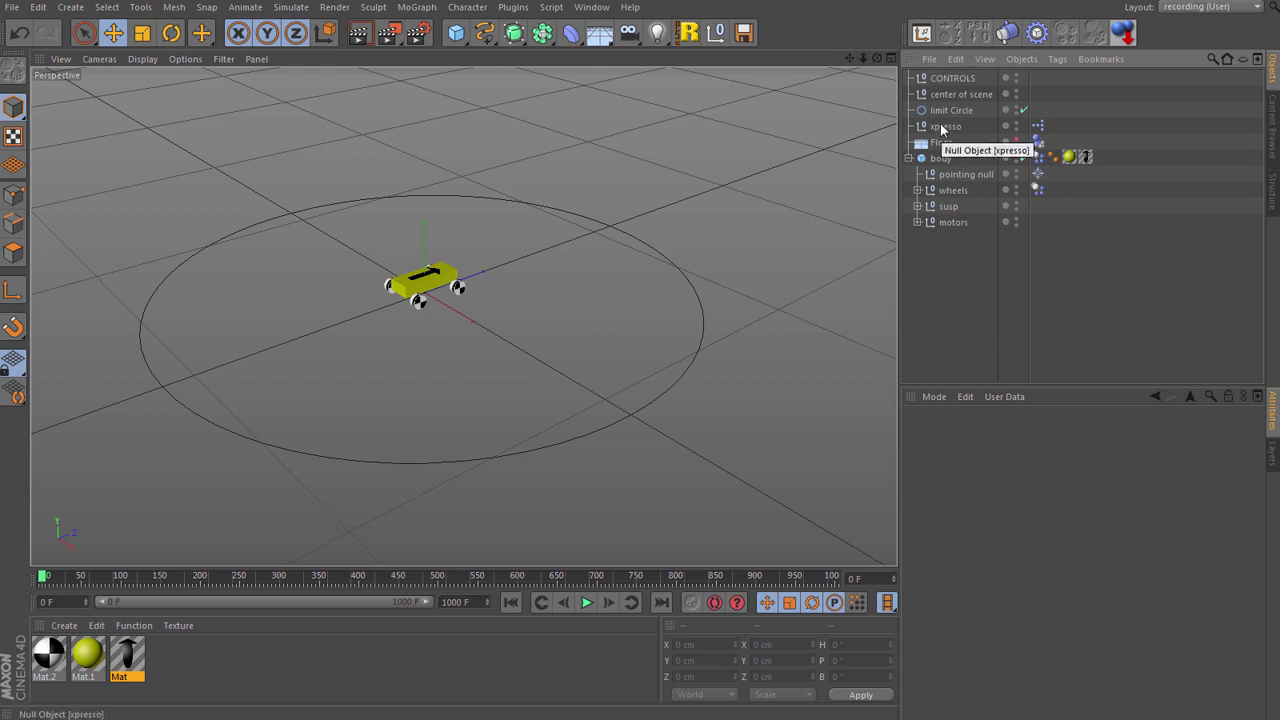
{"action": "left_click_drag", "start_coordinate": [941, 128], "coordinate": [955, 168]}
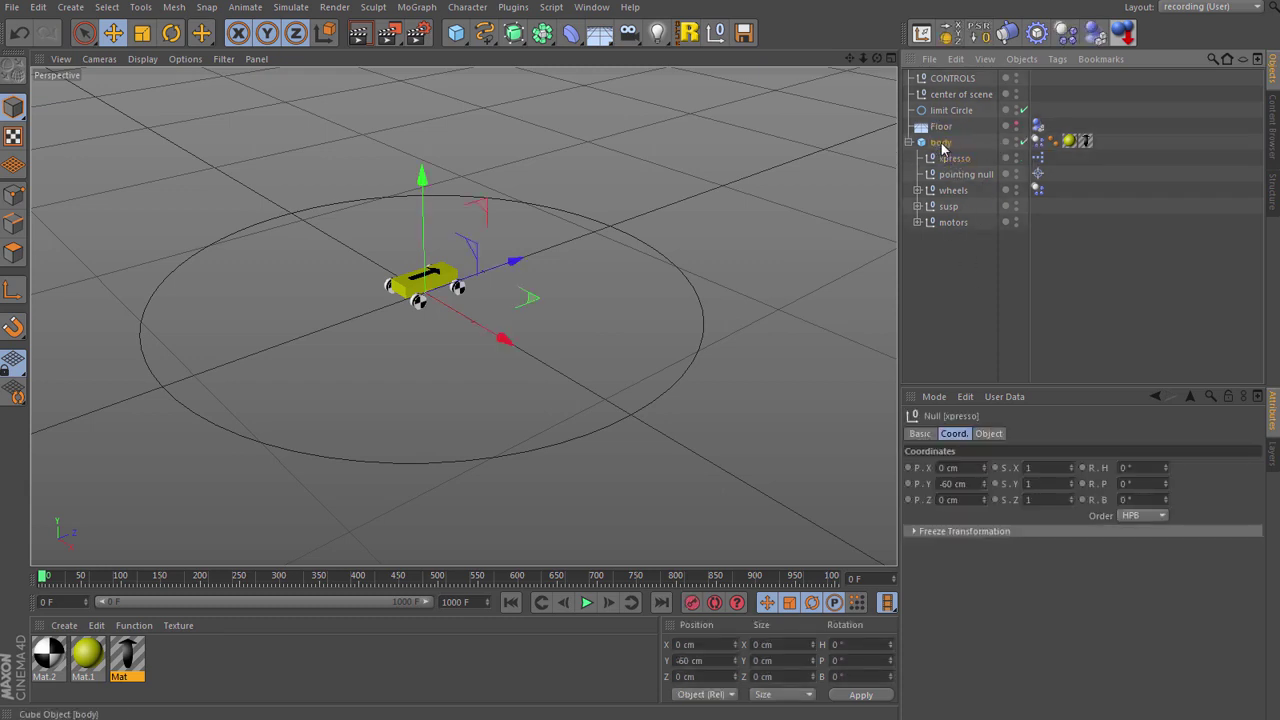
{"action": "left_click", "coordinate": [941, 142]}
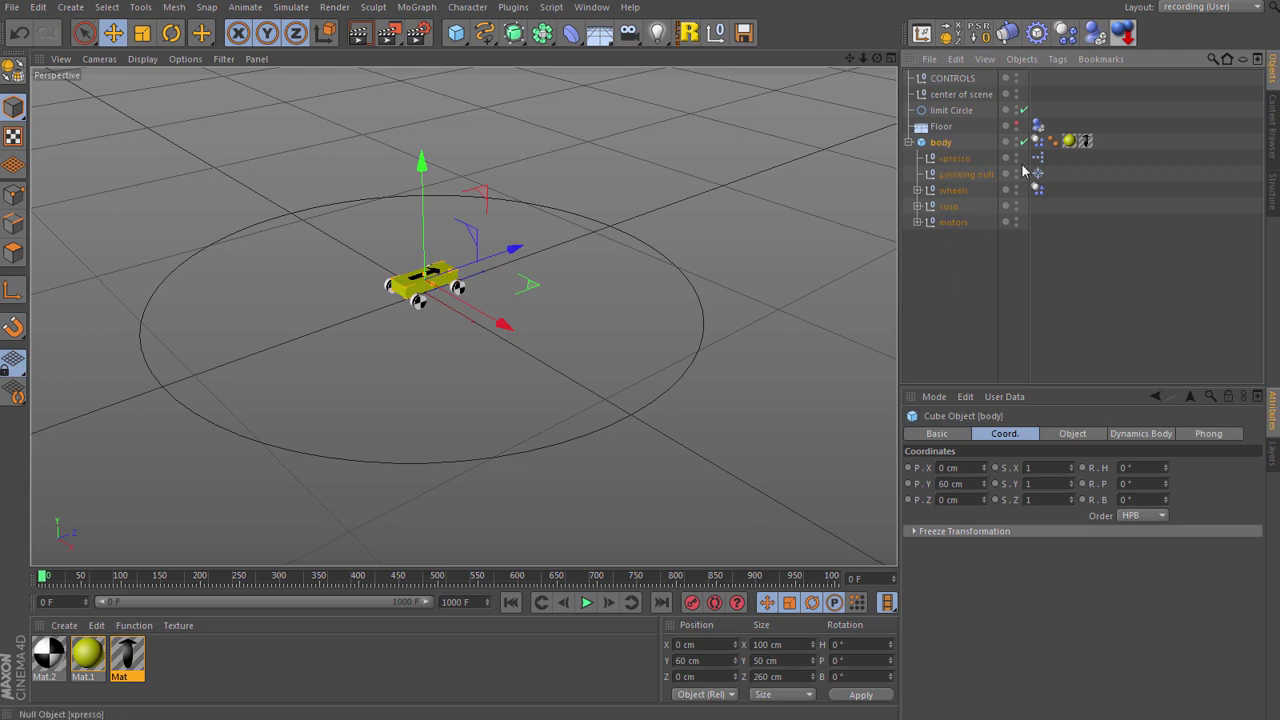
{"action": "left_click", "coordinate": [965, 297]}
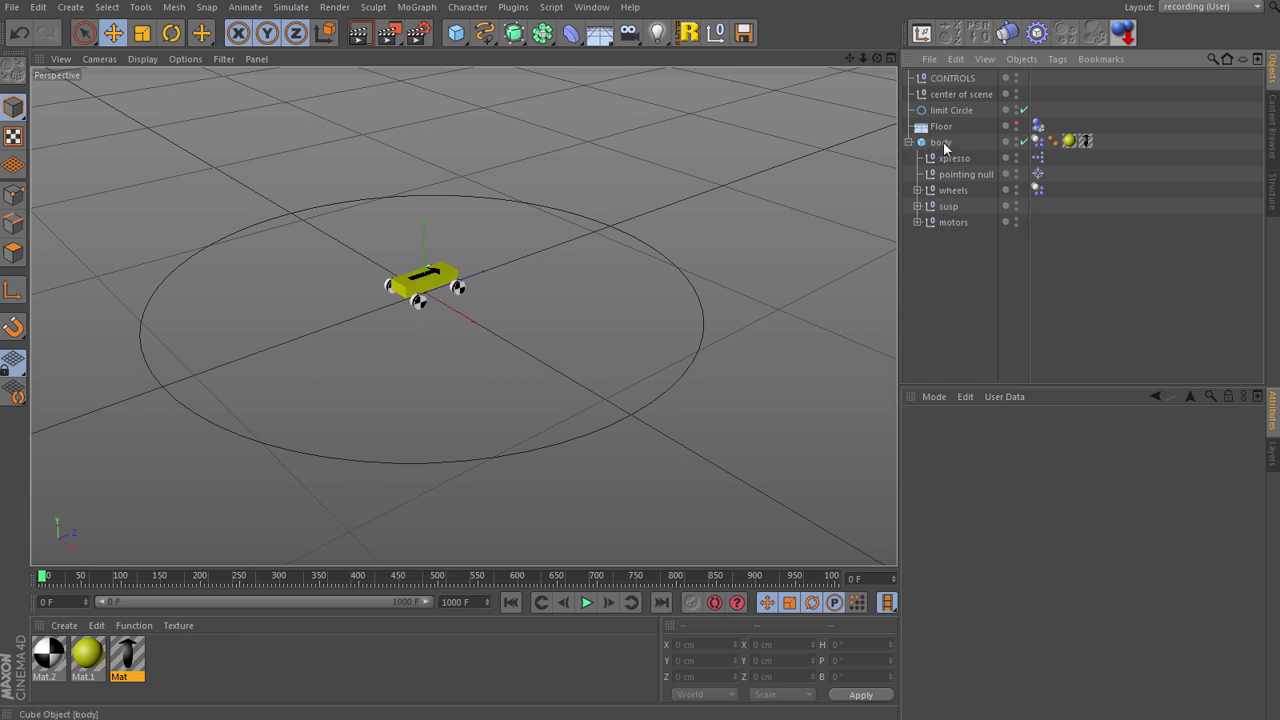
Rename the car body object to body.01, then open and close the AutoRename plugin.
{"action": "double_click", "coordinate": [940, 142]}
{"action": "key", "text": "End"}
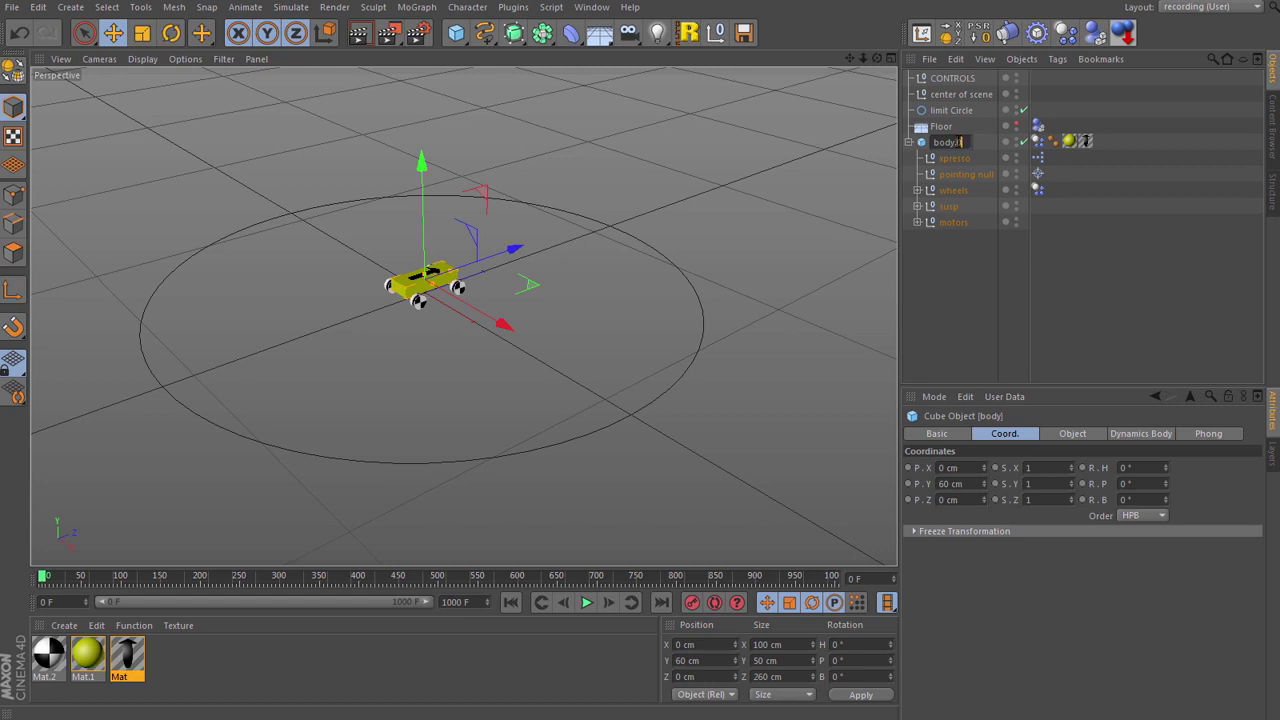
{"action": "type", "text": ".01"}
{"action": "key", "text": "Return"}
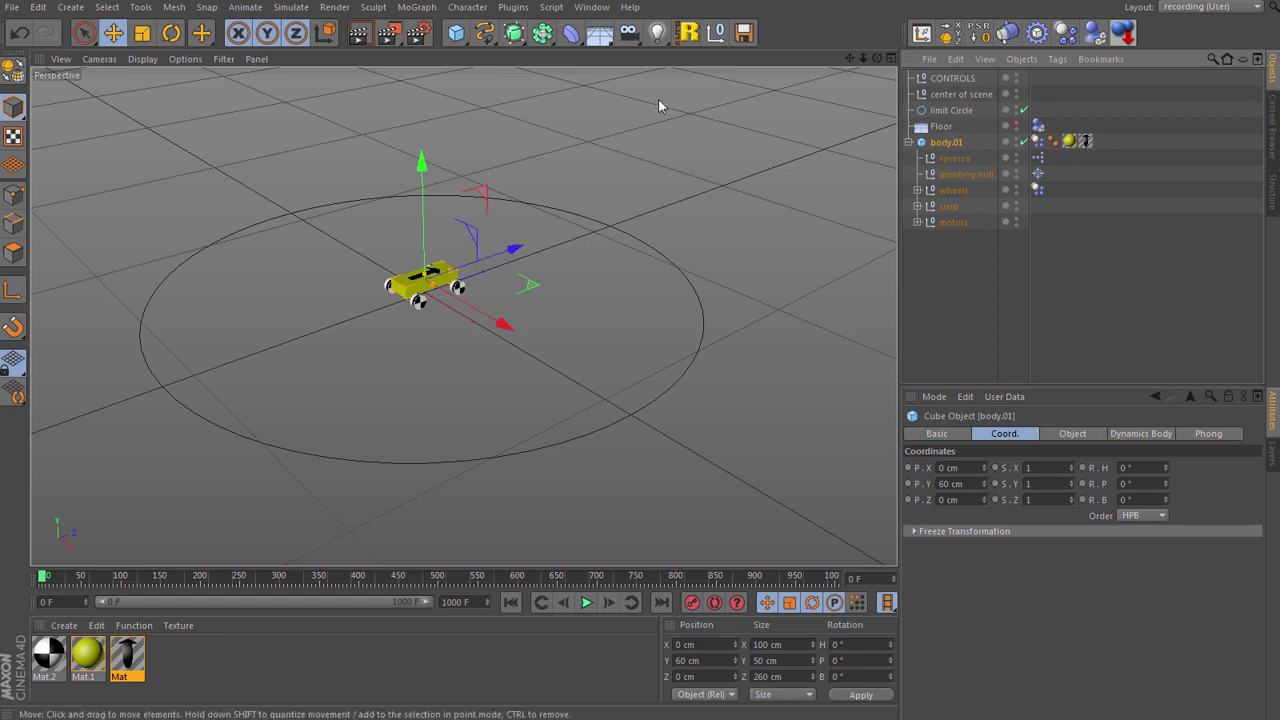
{"action": "left_click", "coordinate": [688, 33]}
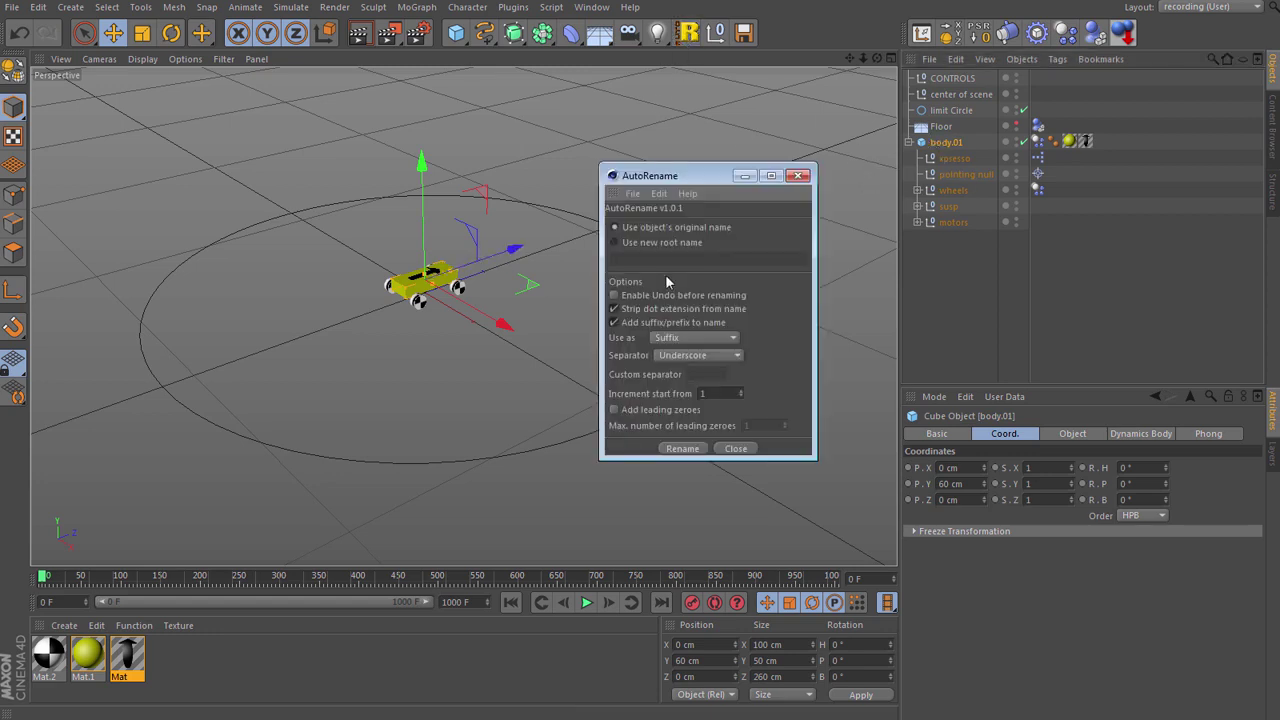
{"action": "left_click", "coordinate": [798, 176]}
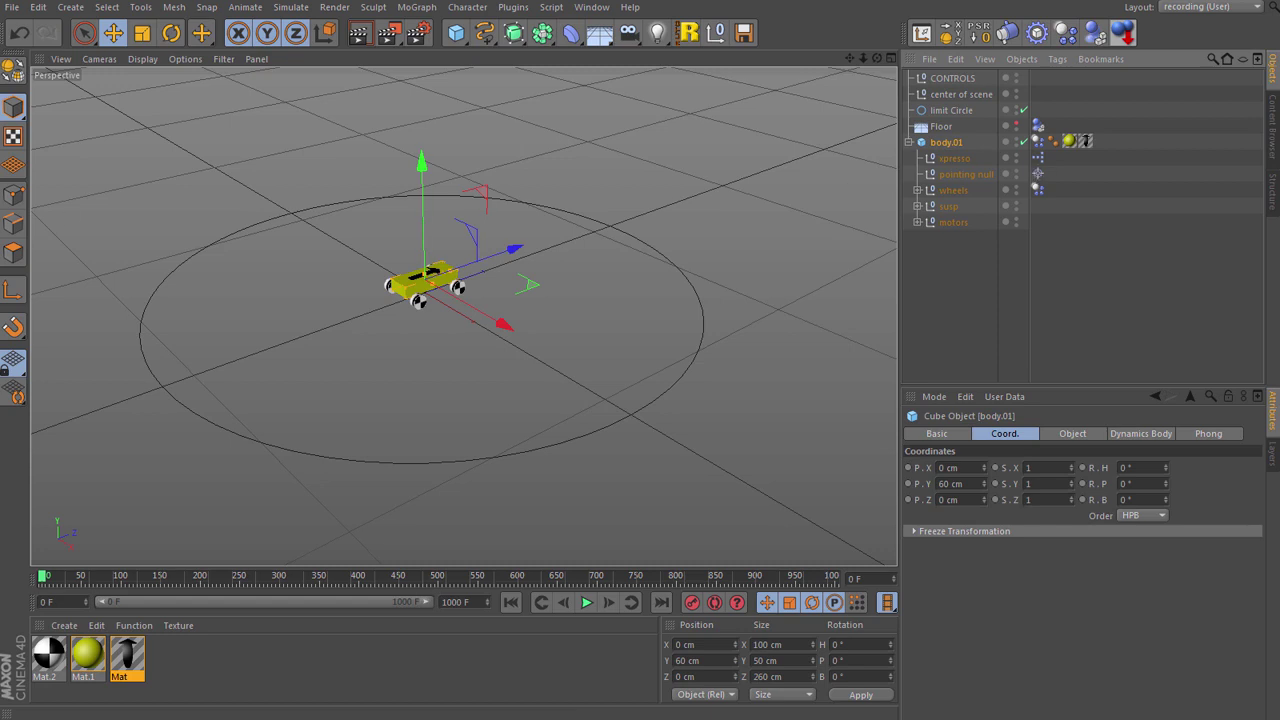
Open the body's XPresso graph, enlarge the editor and expand the noise steer group.
{"action": "double_click", "coordinate": [1038, 157]}
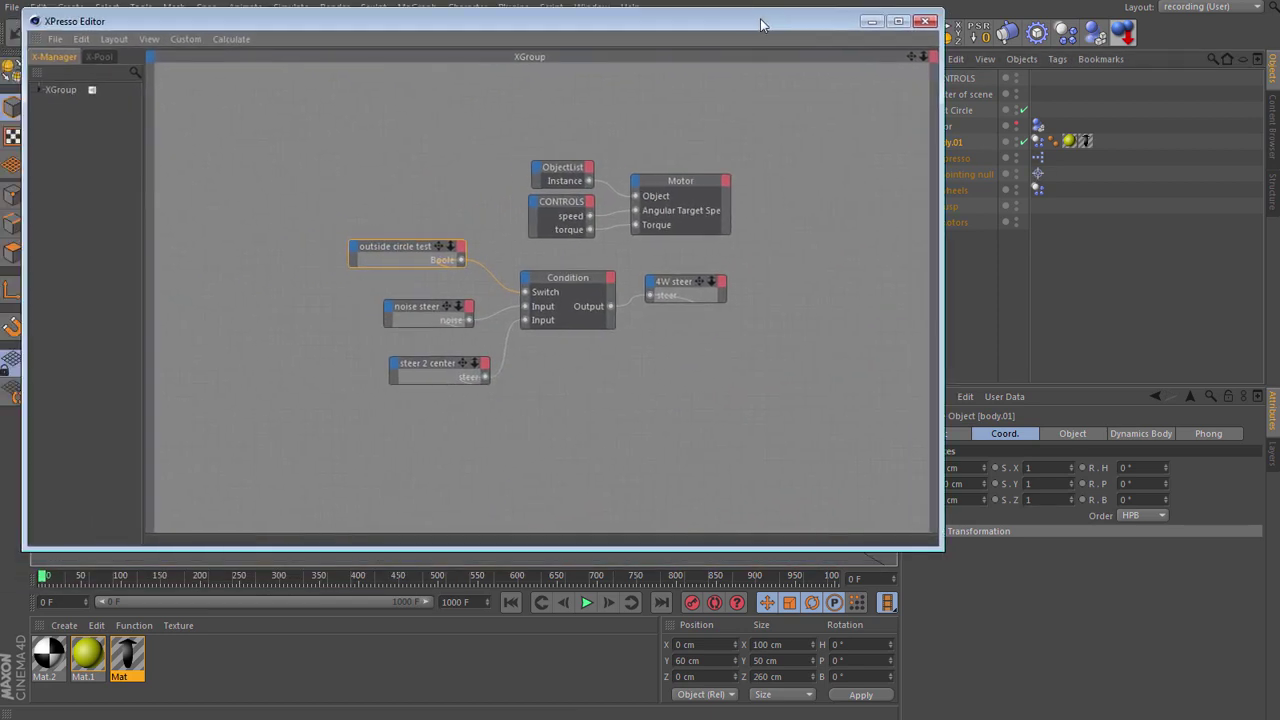
{"action": "left_click_drag", "start_coordinate": [757, 23], "coordinate": [815, 23]}
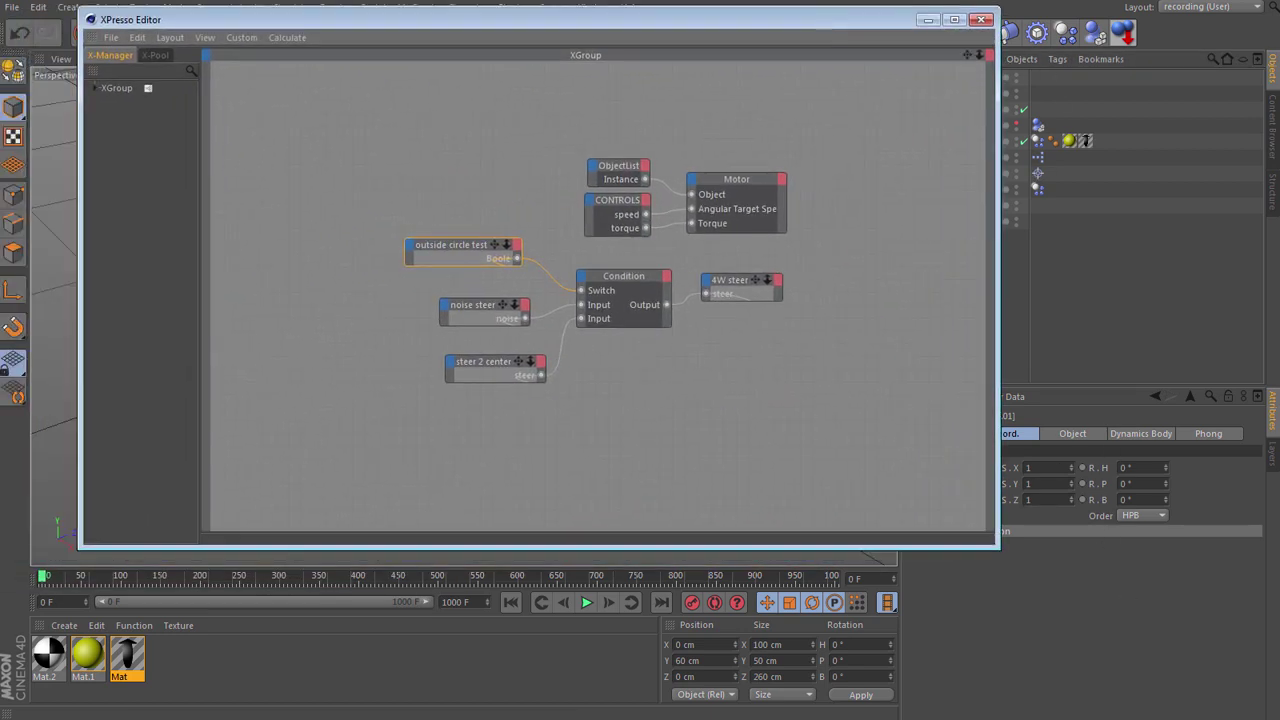
{"action": "left_click_drag", "start_coordinate": [966, 54], "coordinate": [1149, 55]}
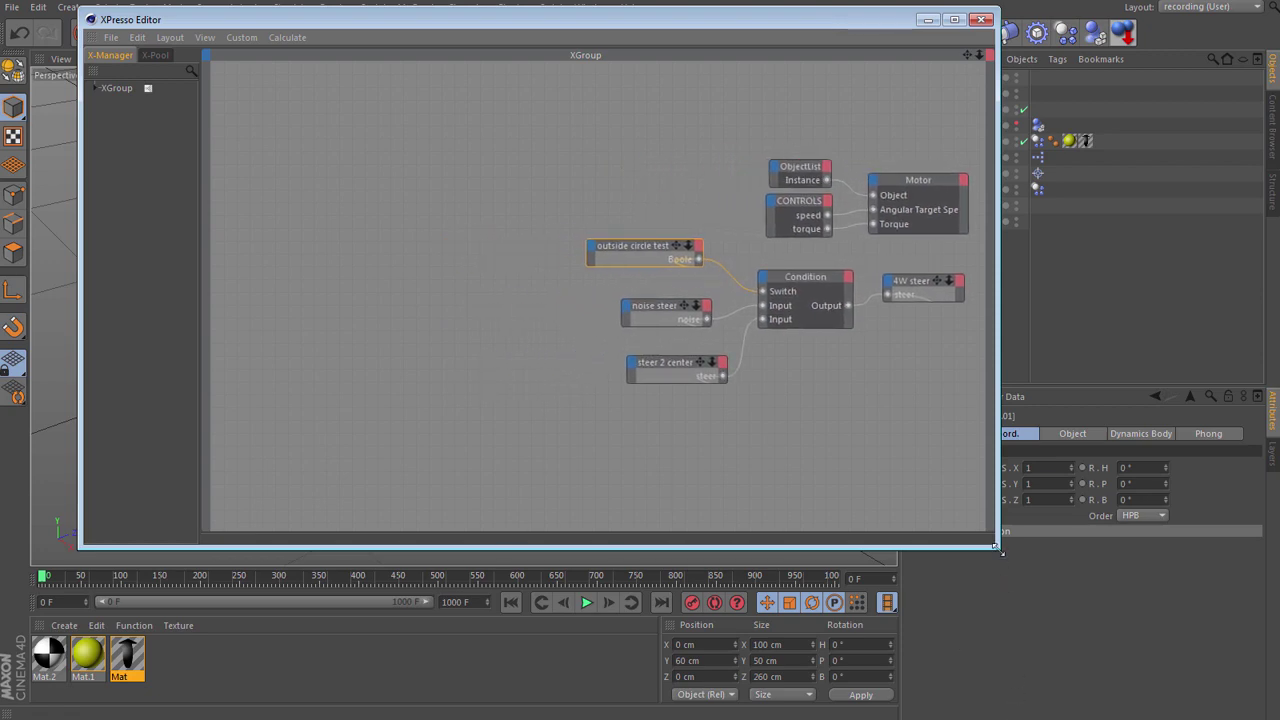
{"action": "left_click_drag", "start_coordinate": [1000, 552], "coordinate": [1176, 614]}
{"action": "left_click_drag", "start_coordinate": [750, 335], "coordinate": [637, 325]}
{"action": "left_click_drag", "start_coordinate": [1143, 54], "coordinate": [1203, 30]}
{"action": "left_click_drag", "start_coordinate": [664, 316], "coordinate": [279, 474]}
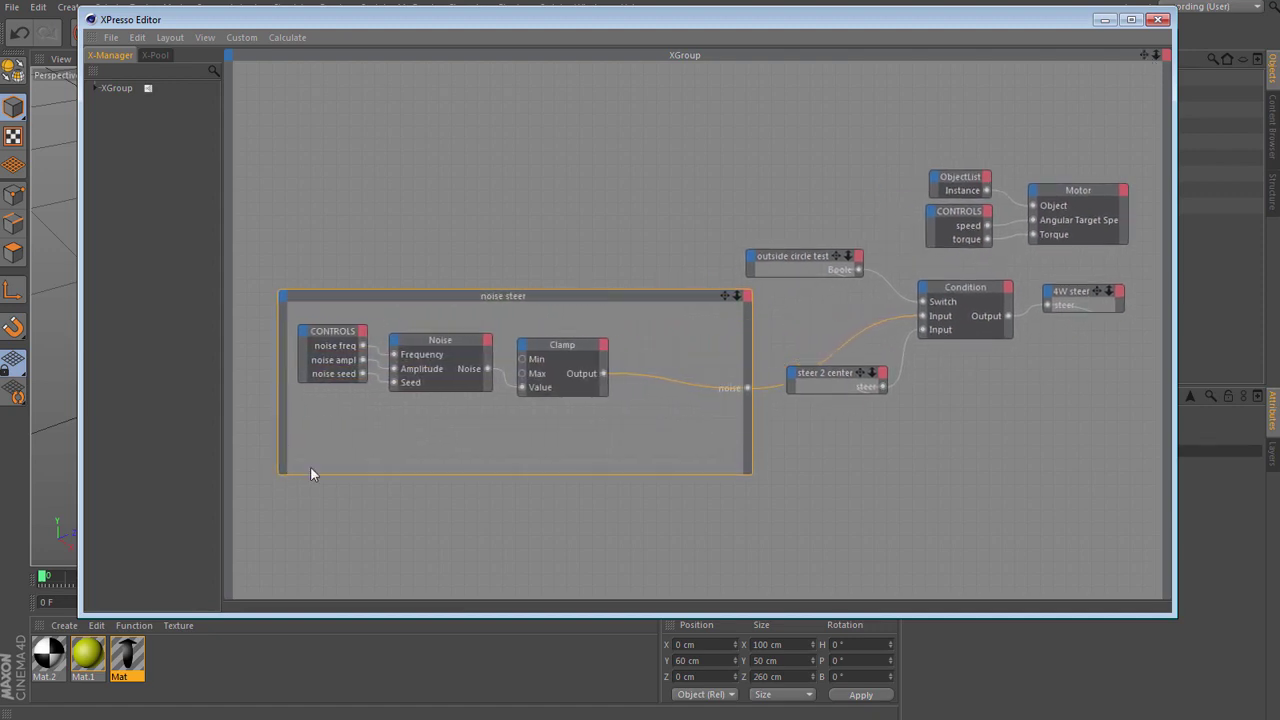
Move the Noise and Clamp nodes aside and delete the noise seed→Seed wire.
{"action": "left_click_drag", "start_coordinate": [434, 318], "coordinate": [580, 406]}
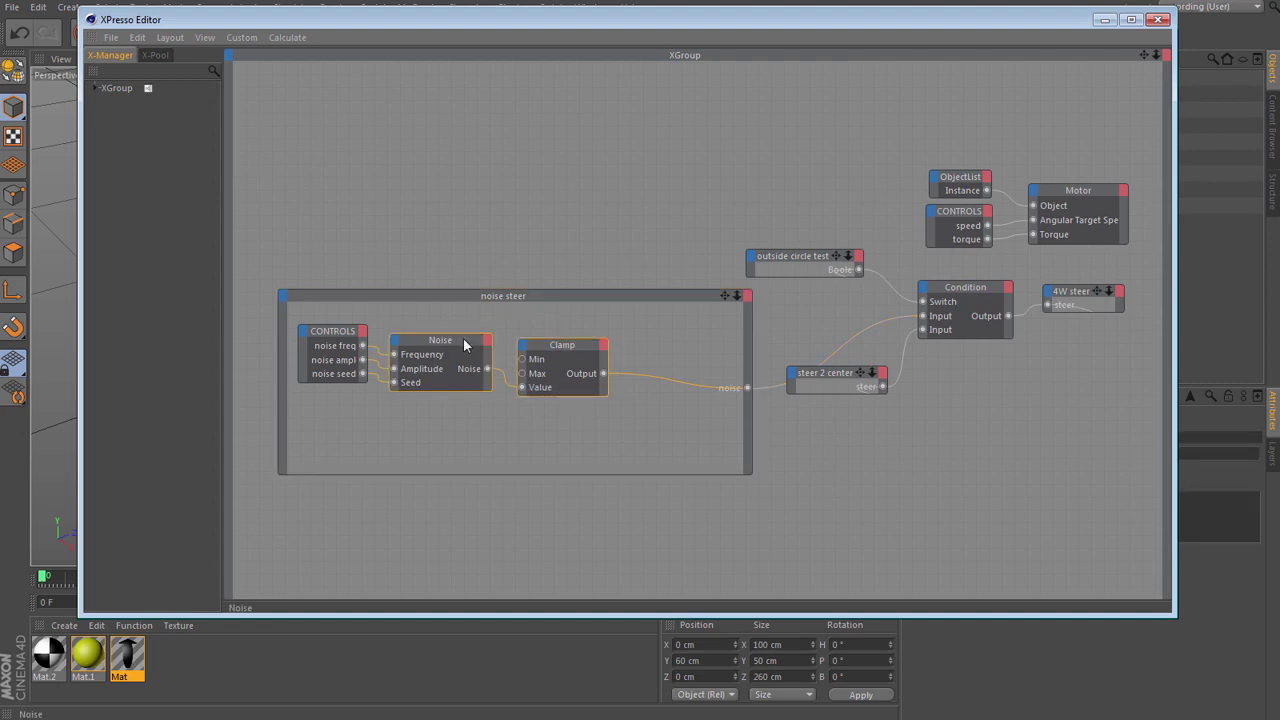
{"action": "left_click_drag", "start_coordinate": [463, 340], "coordinate": [549, 325]}
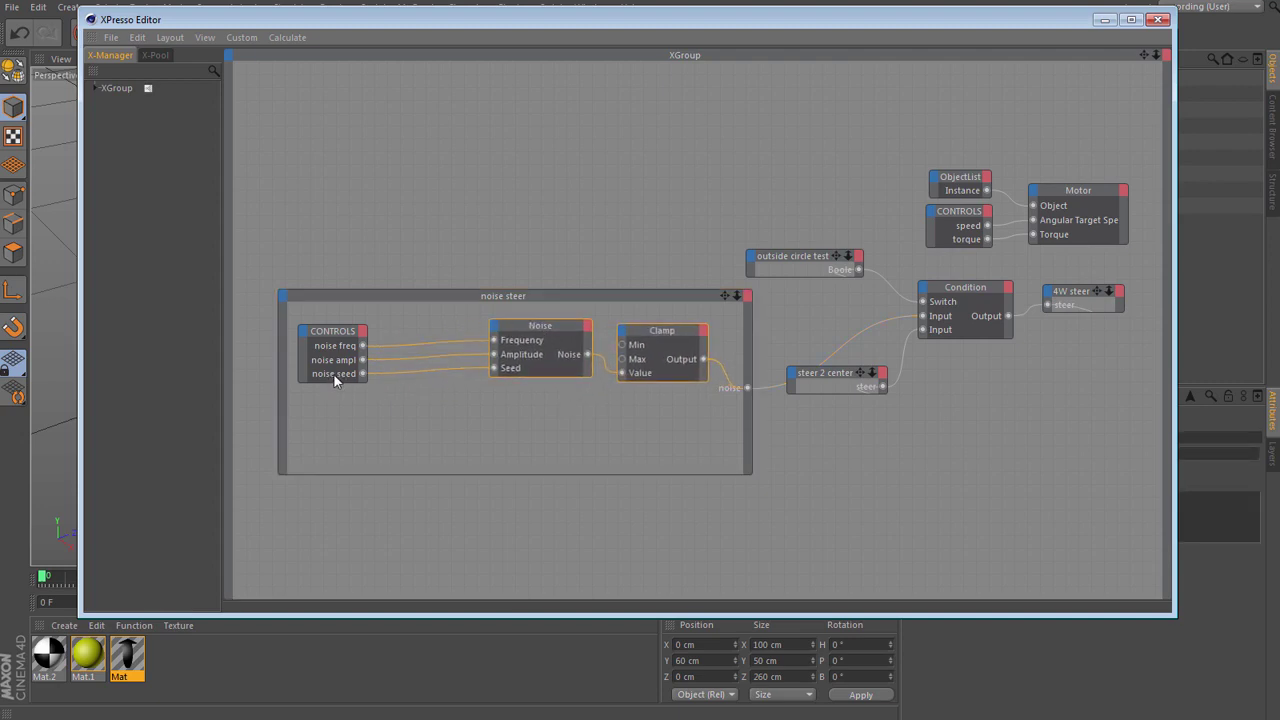
{"action": "left_click", "coordinate": [408, 372]}
{"action": "key", "text": "Delete"}
Drop body.01 from the Object Manager into the noise steer group as a node.
{"action": "left_click_drag", "start_coordinate": [462, 291], "coordinate": [462, 266]}
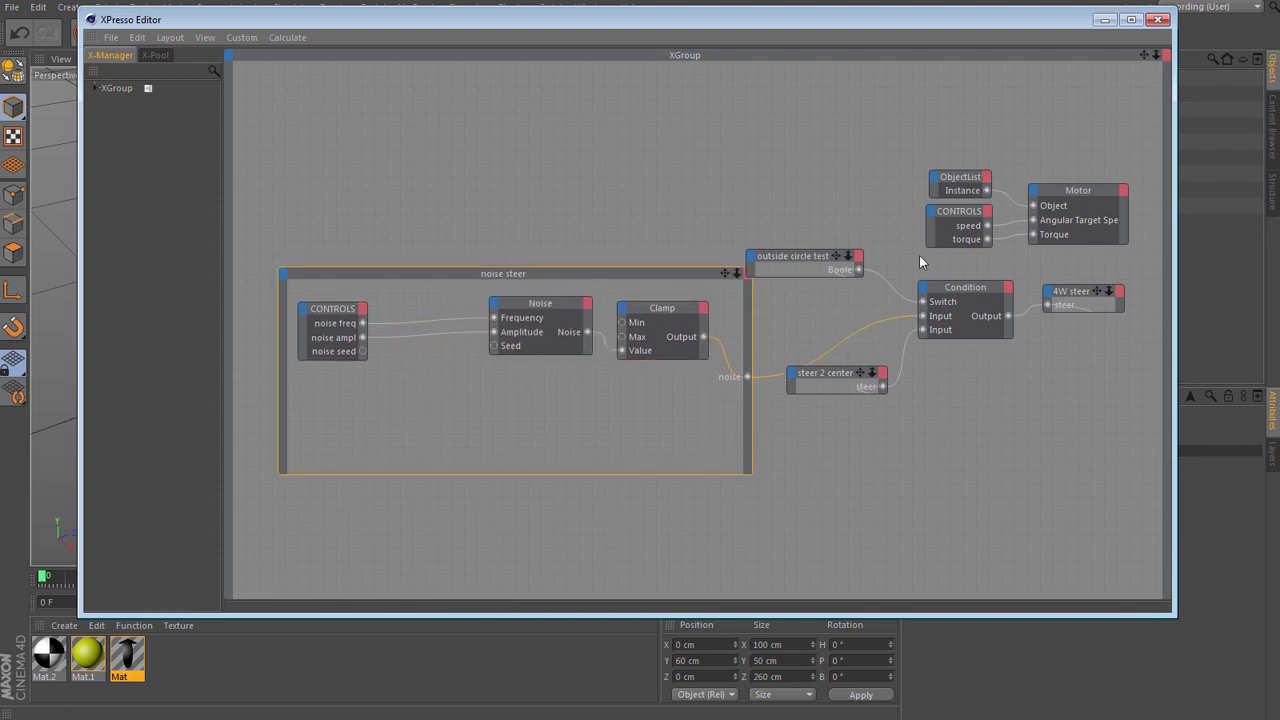
{"action": "left_click_drag", "start_coordinate": [980, 27], "coordinate": [716, 20]}
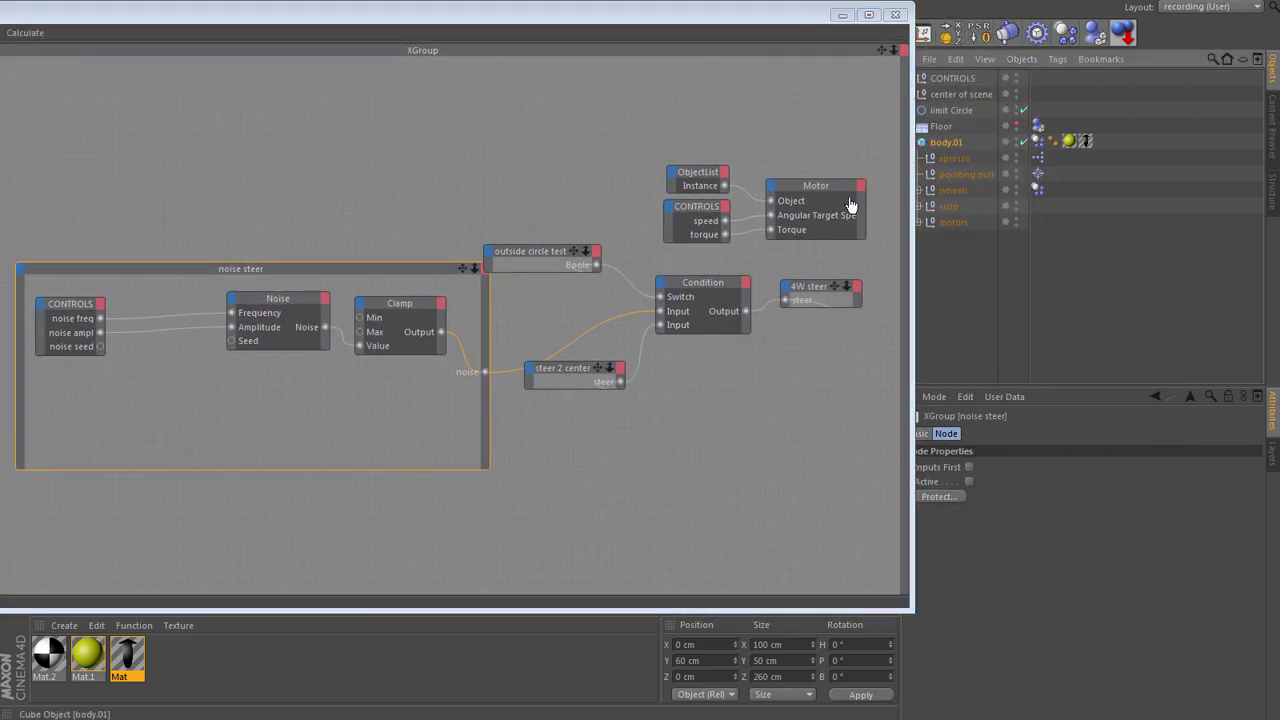
{"action": "left_click_drag", "start_coordinate": [103, 422], "coordinate": [103, 422]}
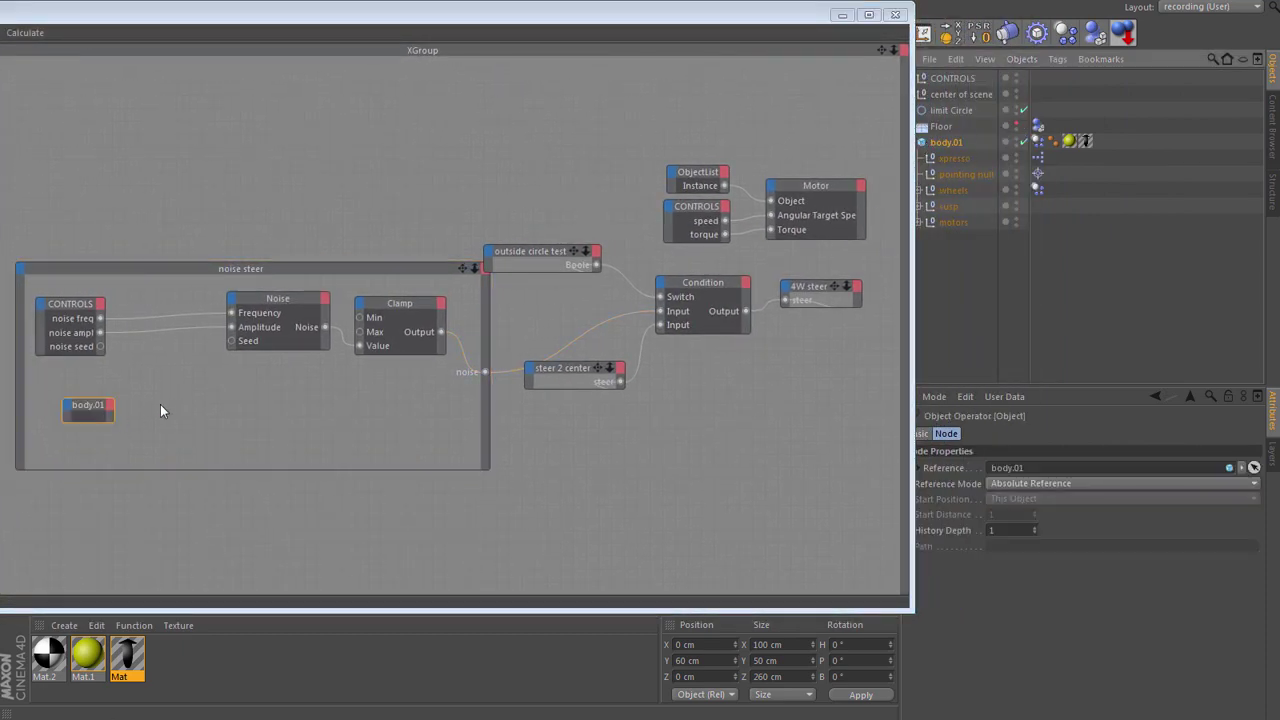
{"action": "left_click_drag", "start_coordinate": [337, 14], "coordinate": [712, 6]}
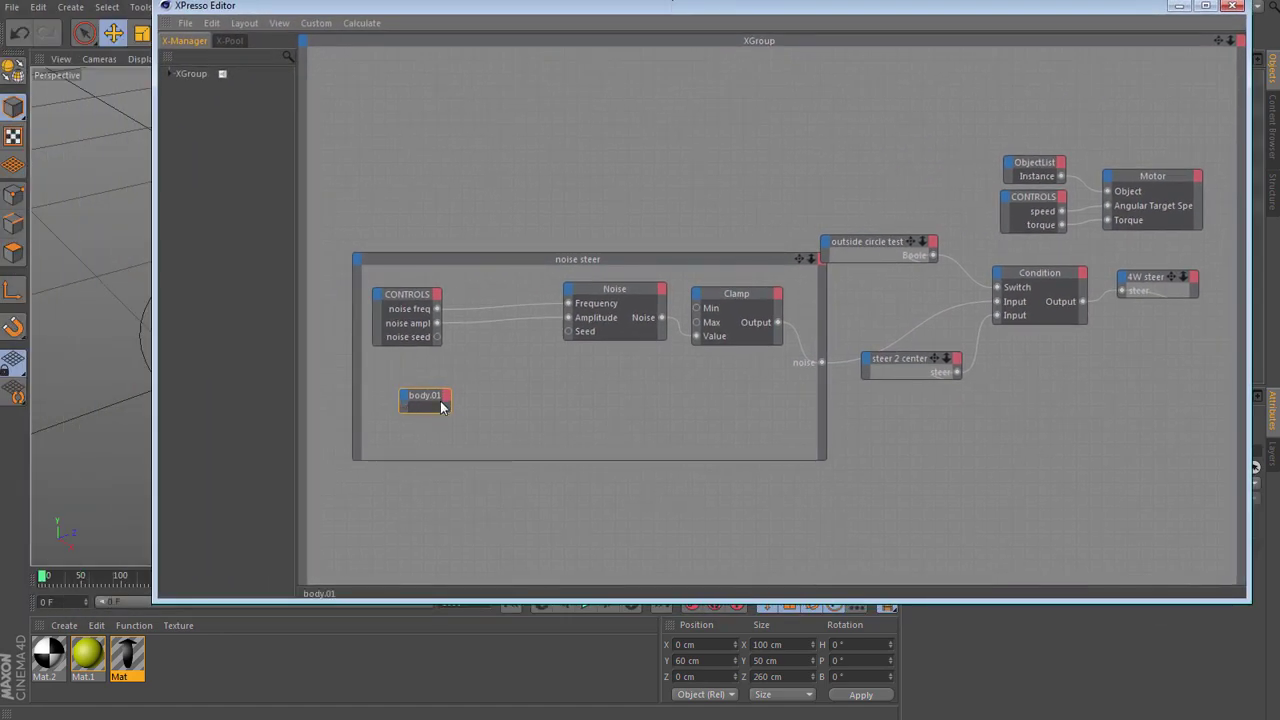
Add a Basic Properties > Name output port to the body.01 node.
{"action": "left_click", "coordinate": [447, 396]}
{"action": "mouse_move", "coordinate": [496, 408]}
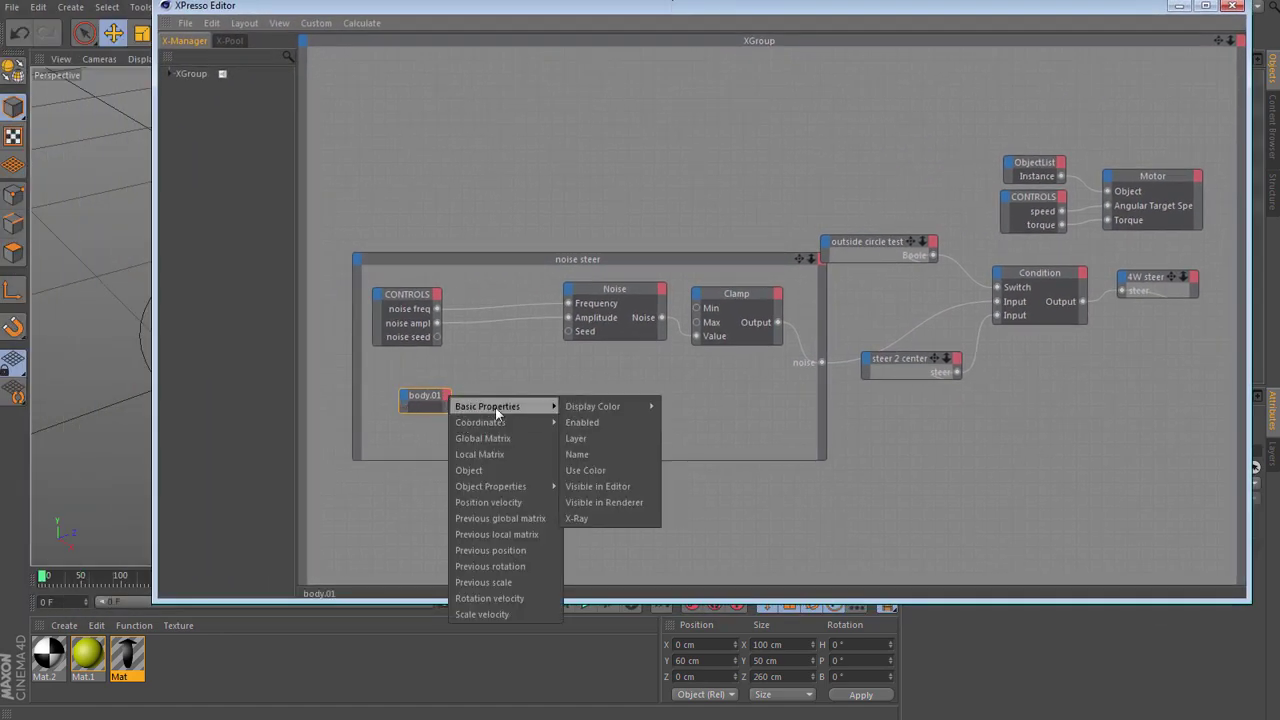
{"action": "left_click", "coordinate": [595, 456]}
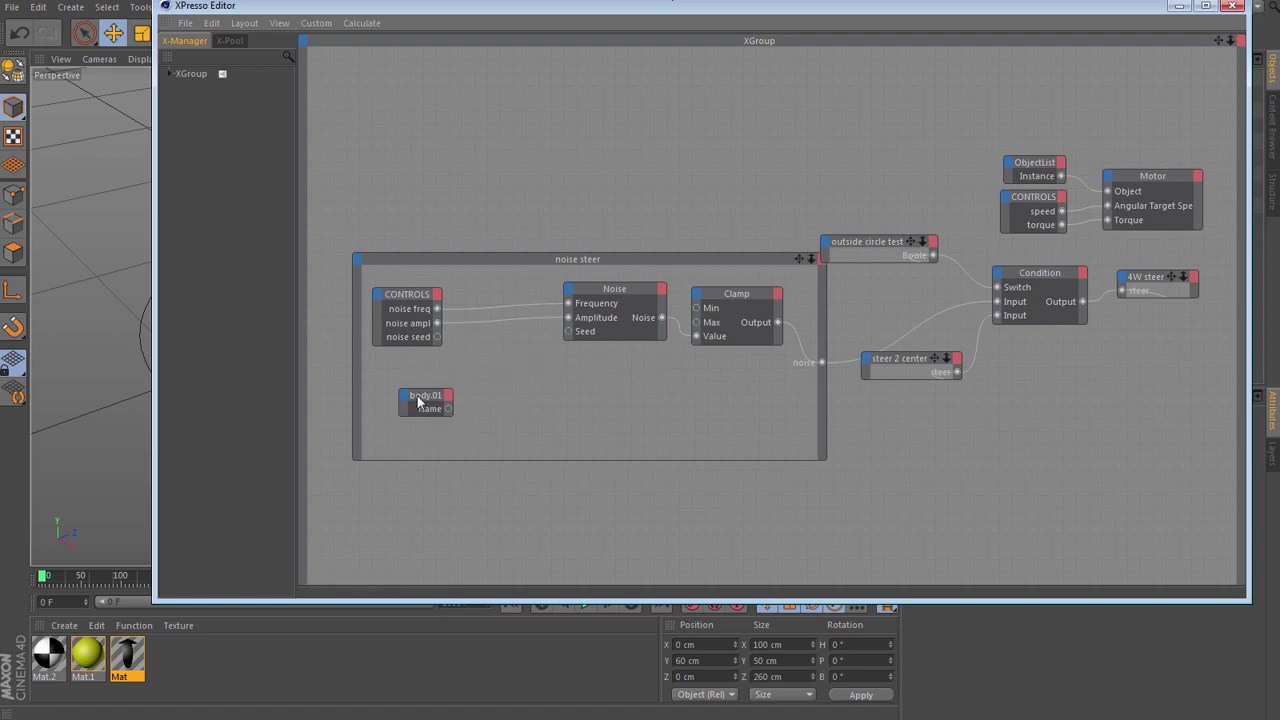
{"action": "left_click_drag", "start_coordinate": [420, 399], "coordinate": [425, 388]}
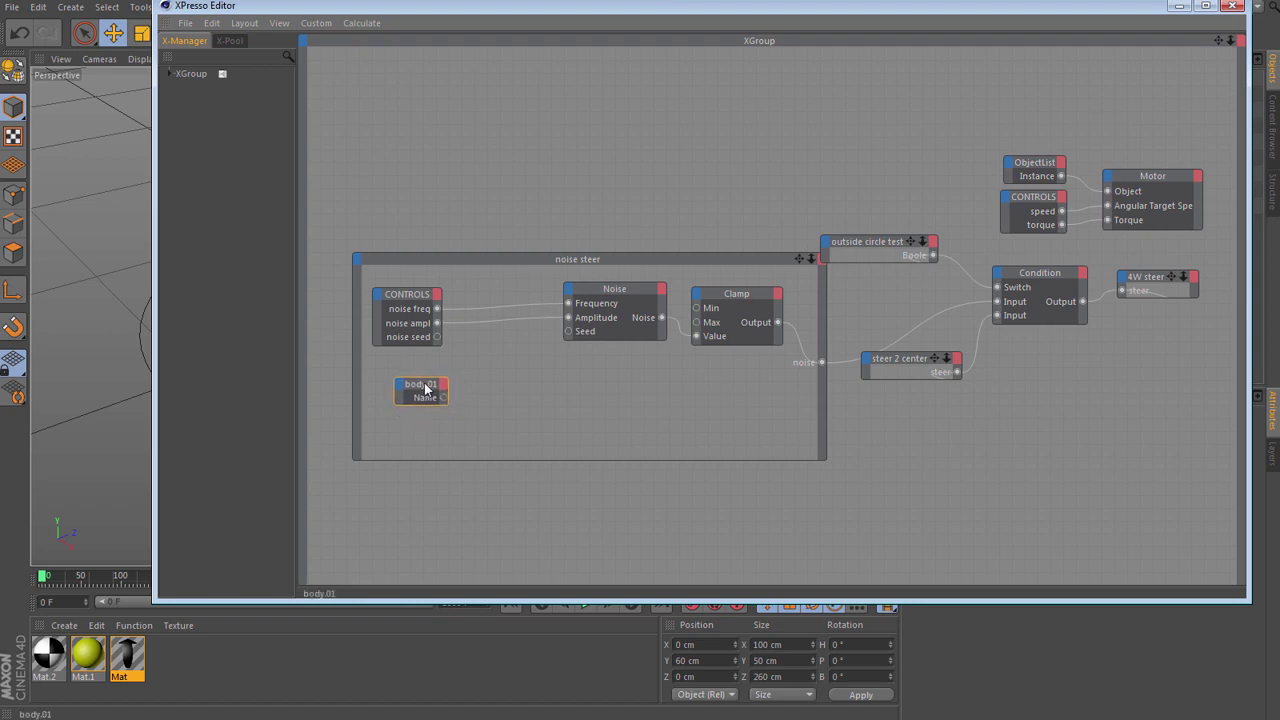
{"action": "left_click_drag", "start_coordinate": [272, 6], "coordinate": [254, 23]}
Add a Right String preset node to the group and wire body.01's Name into its InputString.
{"action": "left_click", "coordinate": [213, 60]}
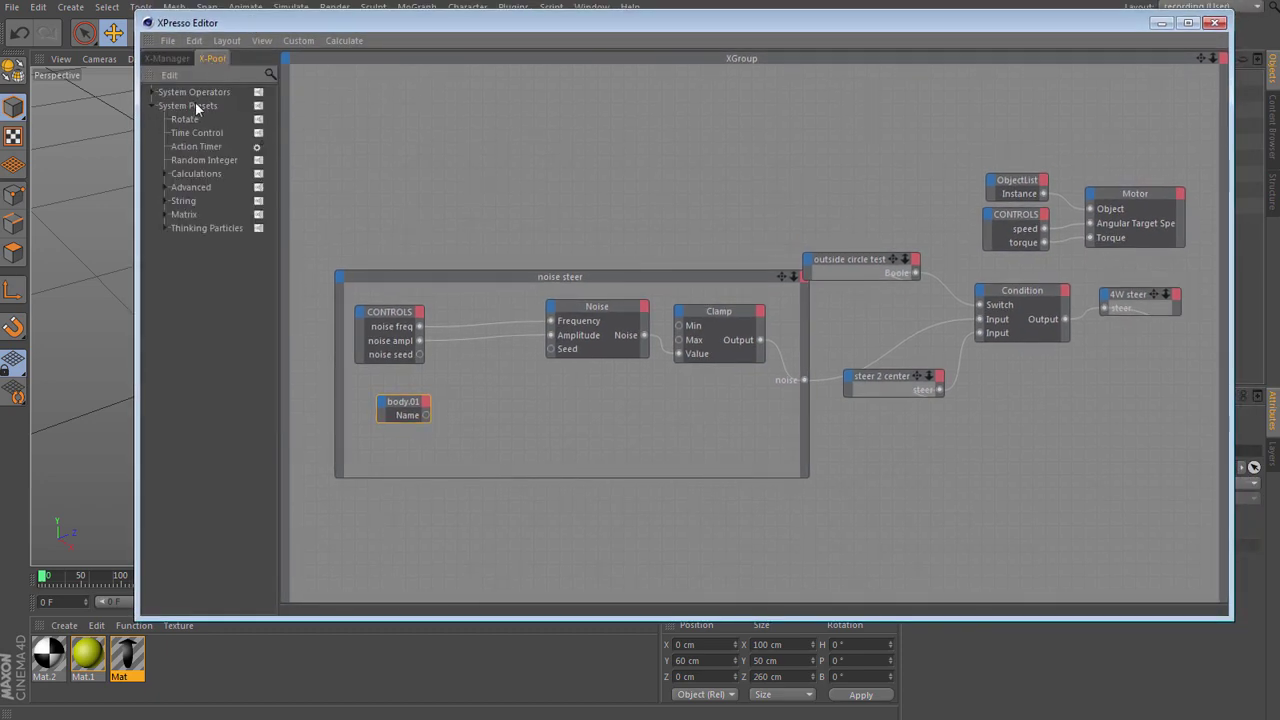
{"action": "left_click", "coordinate": [165, 201]}
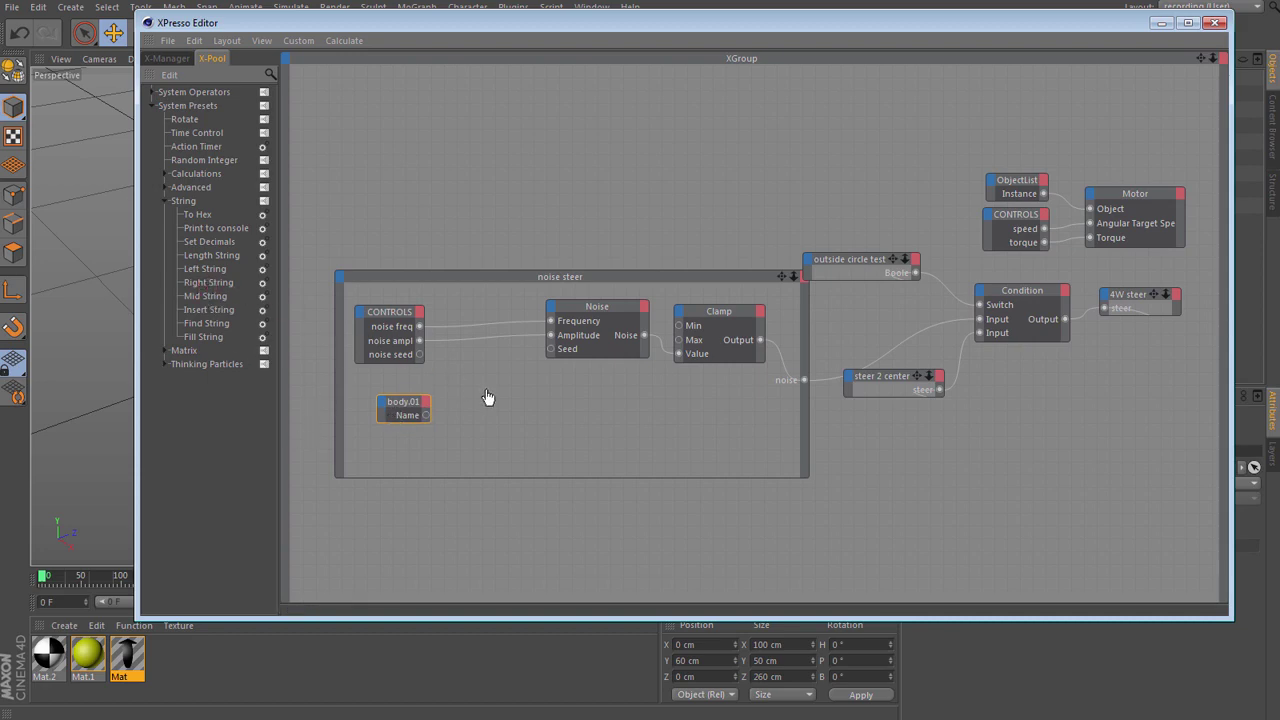
{"action": "mouse_move", "coordinate": [495, 408]}
{"action": "left_mouse_down"}
{"action": "mouse_move", "coordinate": [493, 396]}
{"action": "mouse_move", "coordinate": [505, 403]}
{"action": "left_mouse_up"}
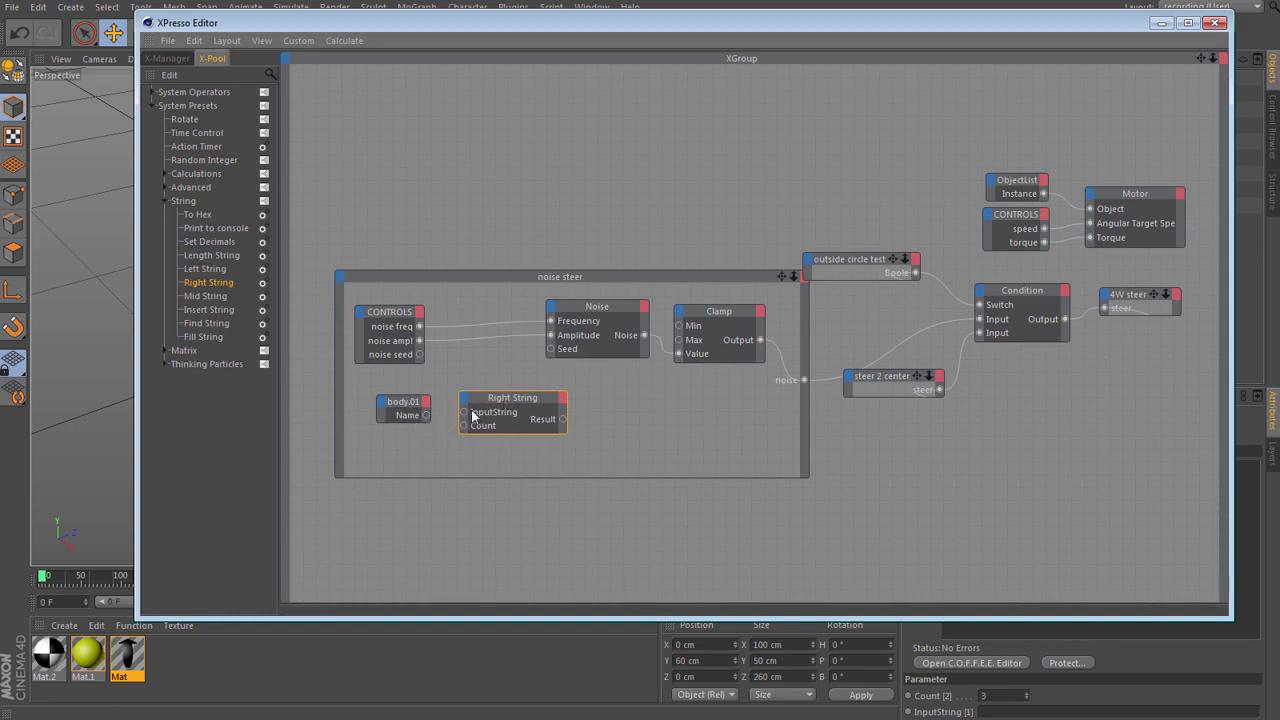
{"action": "left_click_drag", "start_coordinate": [425, 417], "coordinate": [464, 412]}
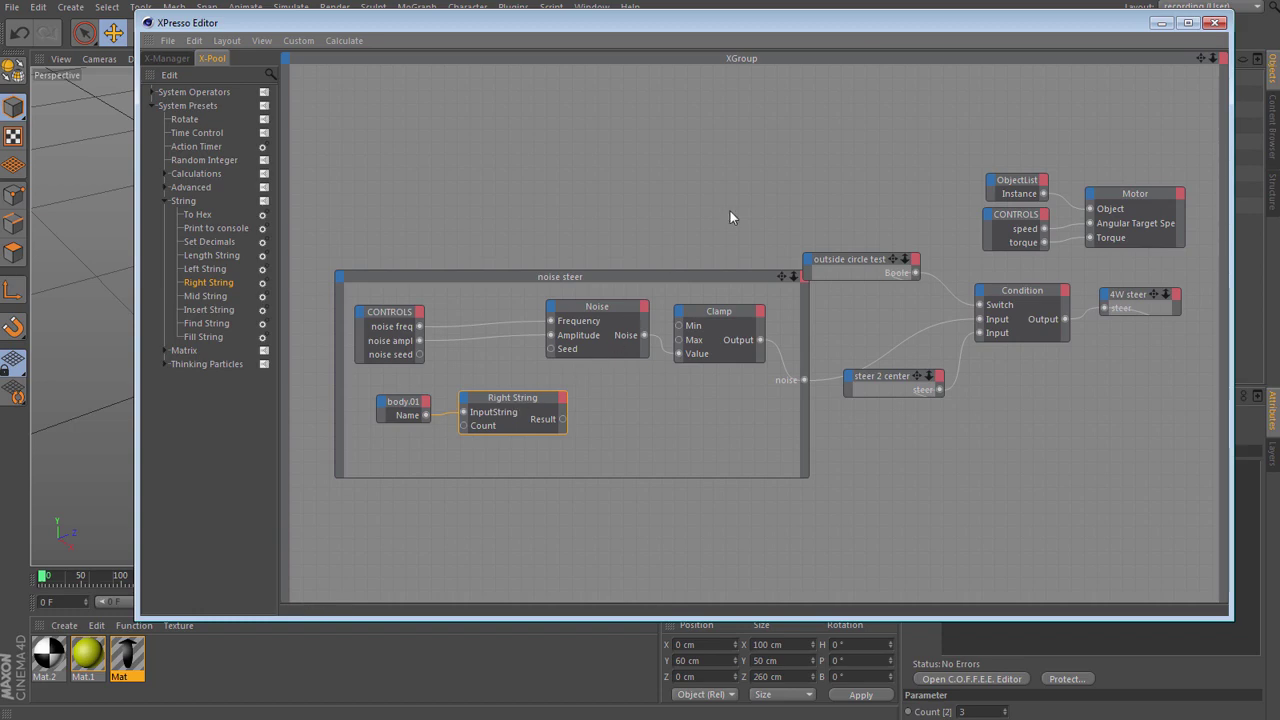
Set the Right String Count to 2 and tidy the Right String and body.01 nodes.
{"action": "left_click_drag", "start_coordinate": [860, 24], "coordinate": [578, 24]}
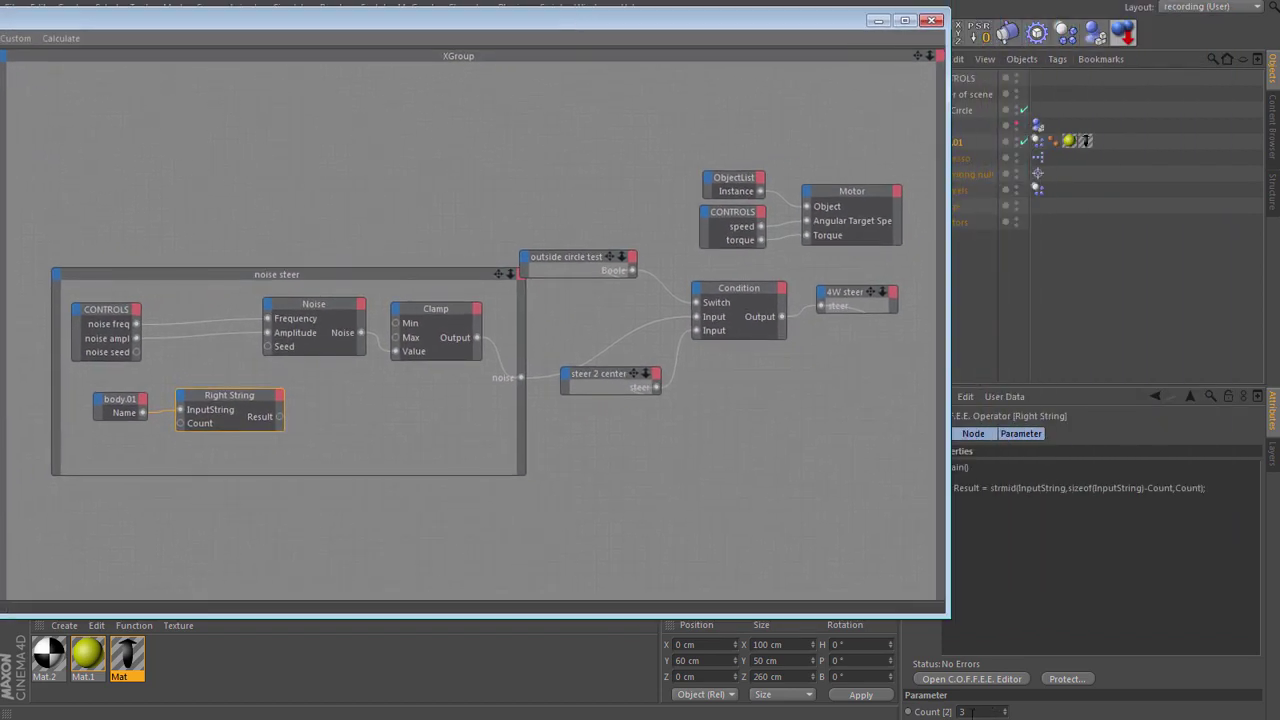
{"action": "left_click", "coordinate": [1005, 714]}
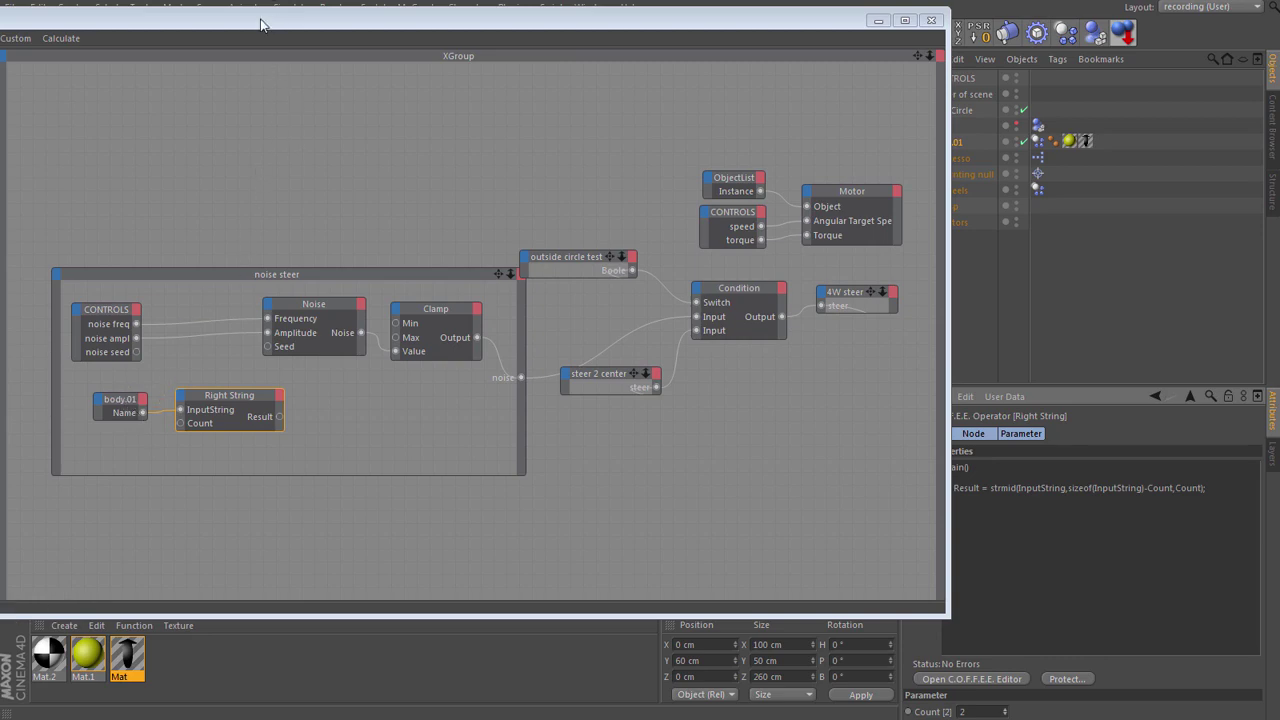
{"action": "left_click_drag", "start_coordinate": [266, 20], "coordinate": [509, 7]}
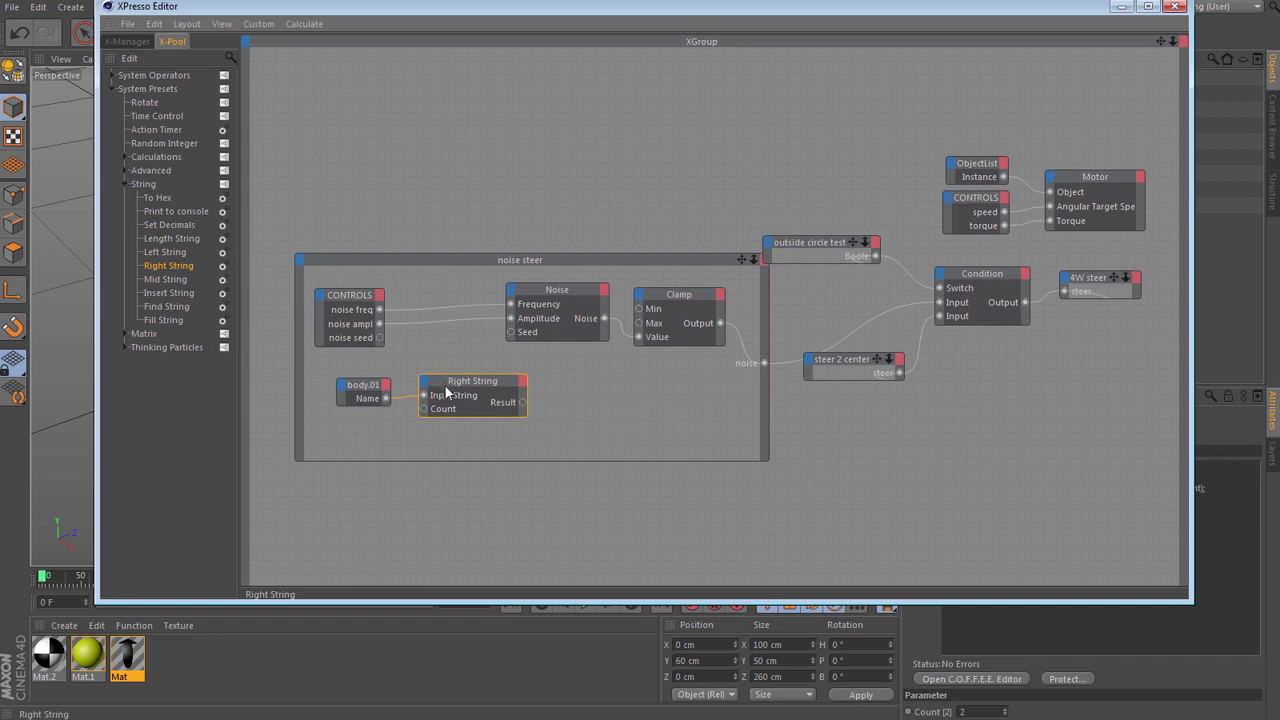
{"action": "left_click_drag", "start_coordinate": [449, 384], "coordinate": [452, 408]}
{"action": "left_click", "coordinate": [368, 398]}
{"action": "left_click_drag", "start_coordinate": [368, 398], "coordinate": [377, 431]}
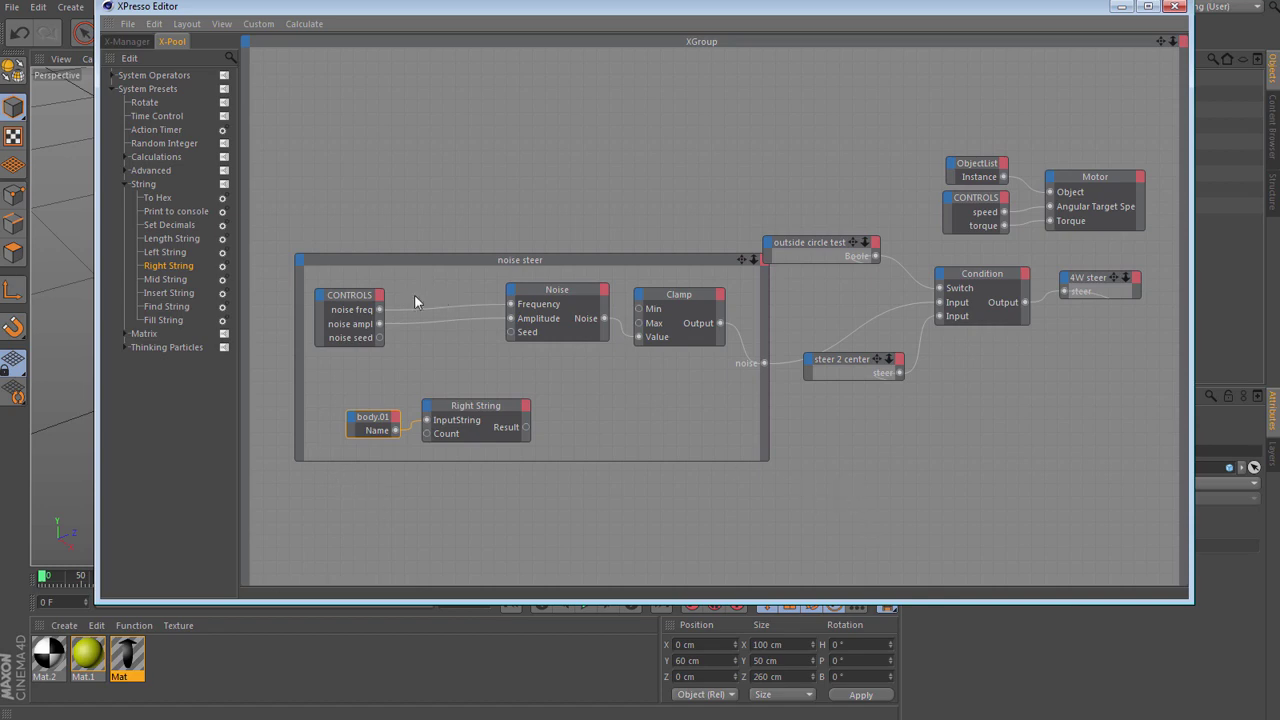
Add a Math:Add node summing Right String's Result into Noise's Seed.
{"action": "right_click", "coordinate": [416, 345]}
{"action": "mouse_move", "coordinate": [452, 352]}
{"action": "mouse_move", "coordinate": [545, 352]}
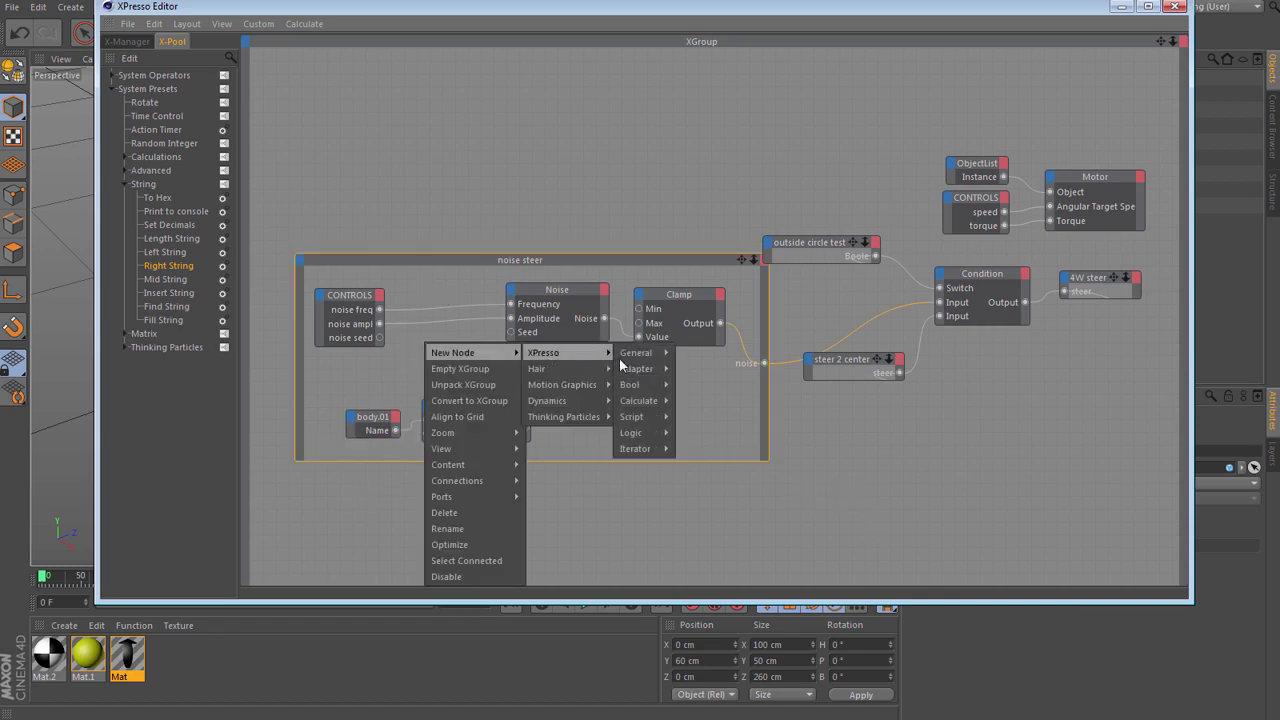
{"action": "mouse_move", "coordinate": [636, 352]}
{"action": "mouse_move", "coordinate": [649, 402]}
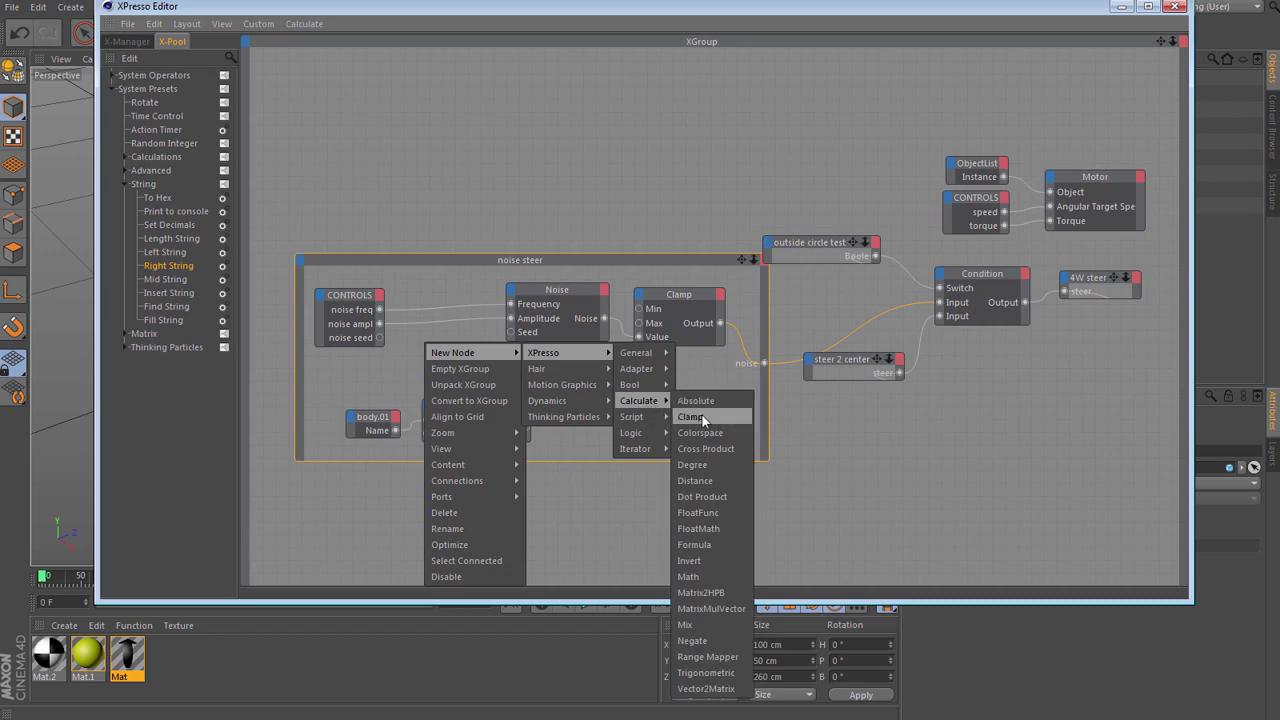
{"action": "left_click", "coordinate": [713, 576]}
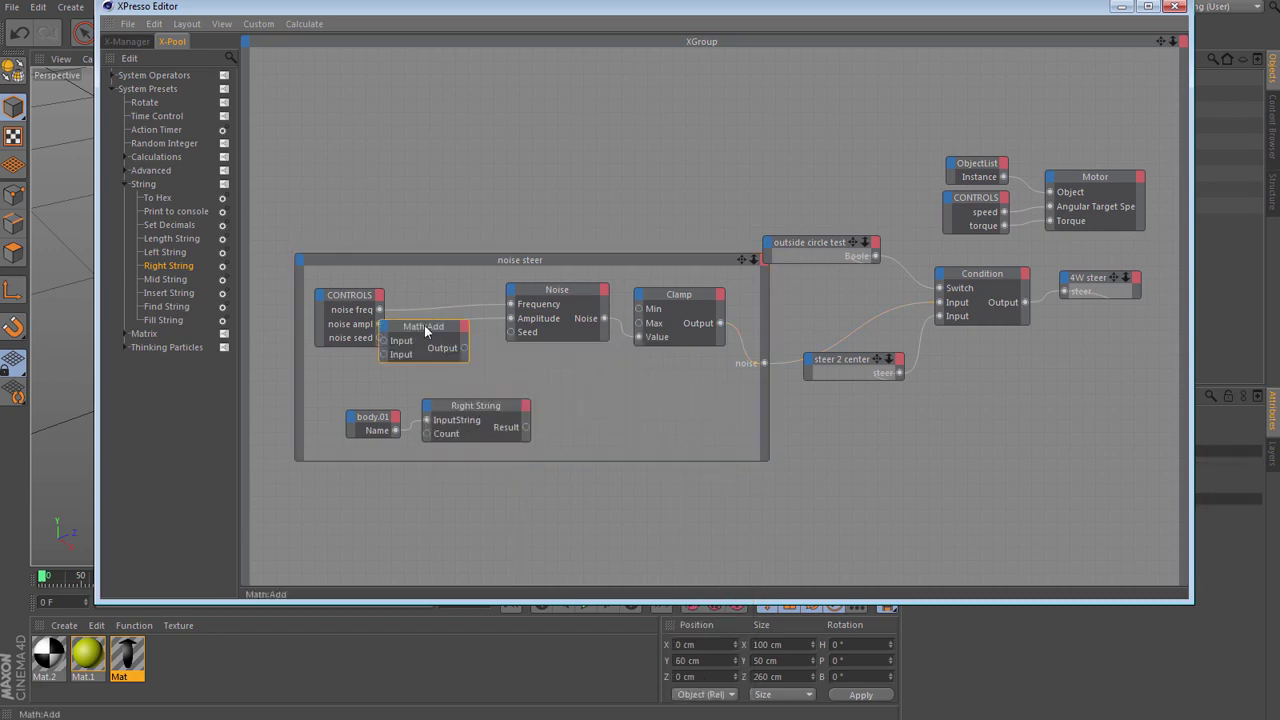
{"action": "mouse_move", "coordinate": [430, 341]}
{"action": "left_mouse_down"}
{"action": "mouse_move", "coordinate": [451, 355]}
{"action": "mouse_move", "coordinate": [407, 360]}
{"action": "left_mouse_up"}
{"action": "left_click_drag", "start_coordinate": [527, 428], "coordinate": [406, 370]}
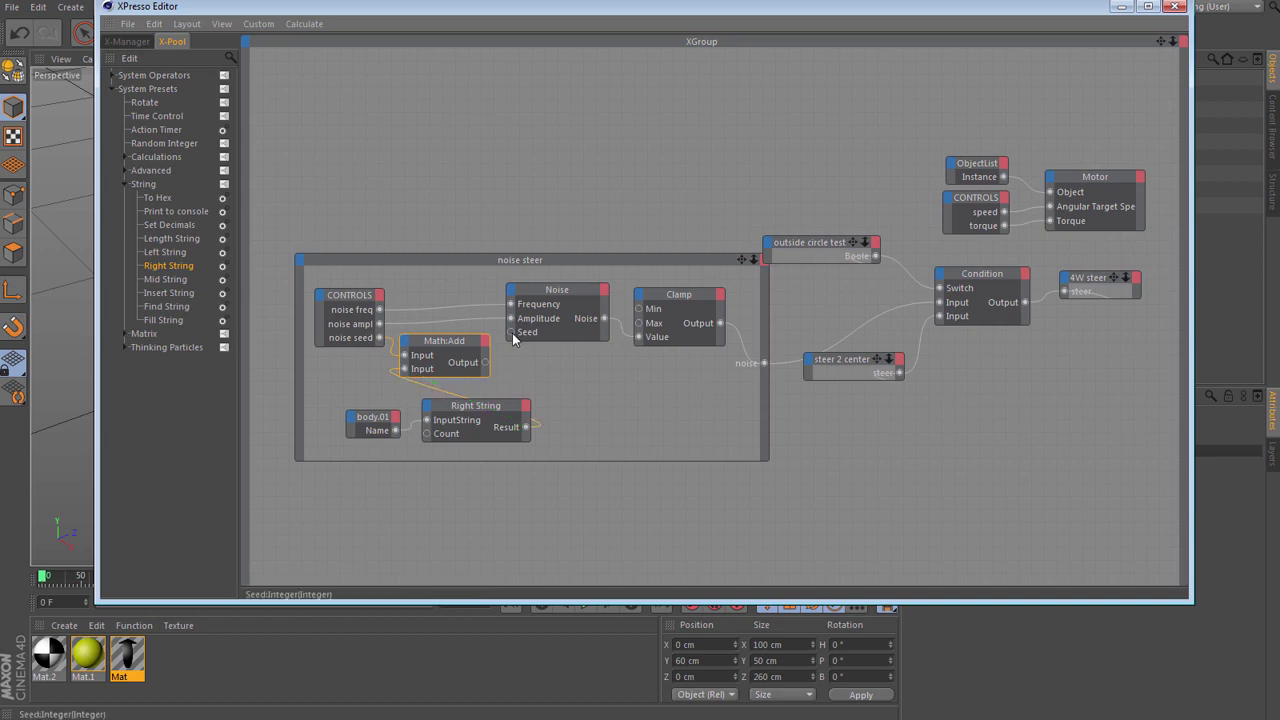
{"action": "left_click_drag", "start_coordinate": [510, 336], "coordinate": [485, 363]}
{"action": "left_click", "coordinate": [553, 298]}
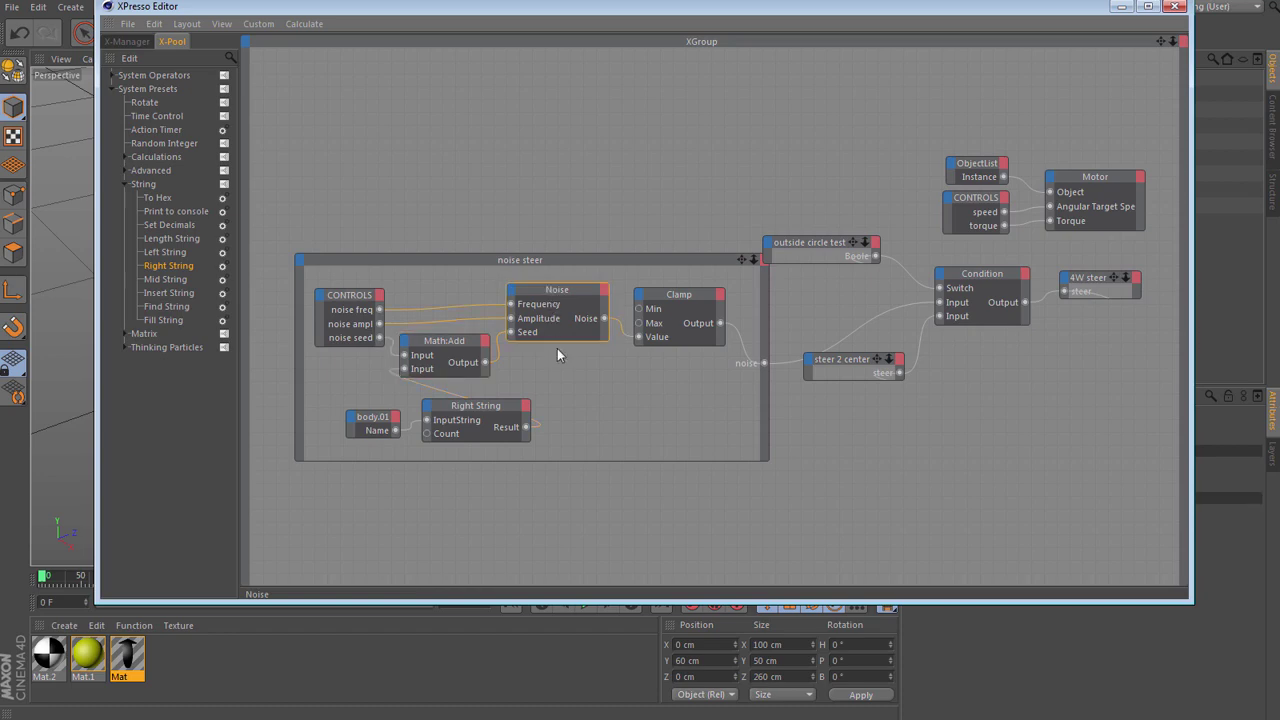
Add a Result node connected to Right String's Result output.
{"action": "right_click", "coordinate": [557, 375]}
{"action": "mouse_move", "coordinate": [600, 384]}
{"action": "mouse_move", "coordinate": [707, 381]}
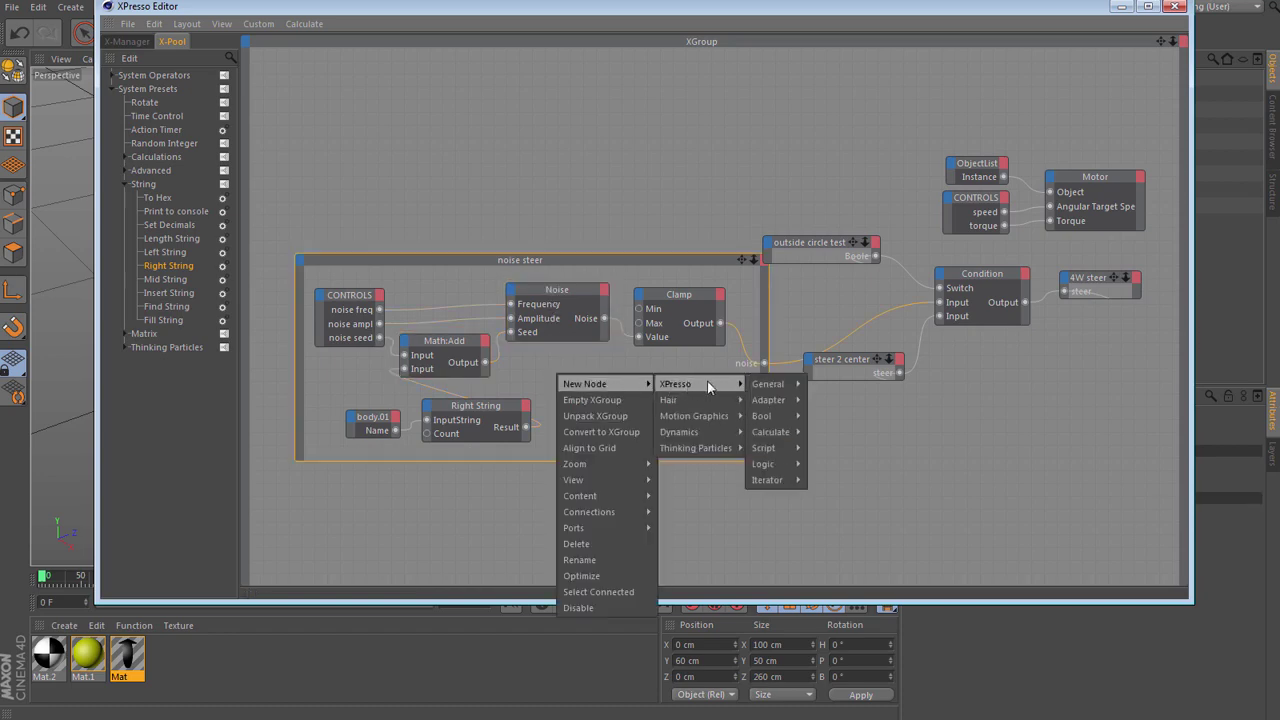
{"action": "mouse_move", "coordinate": [790, 384]}
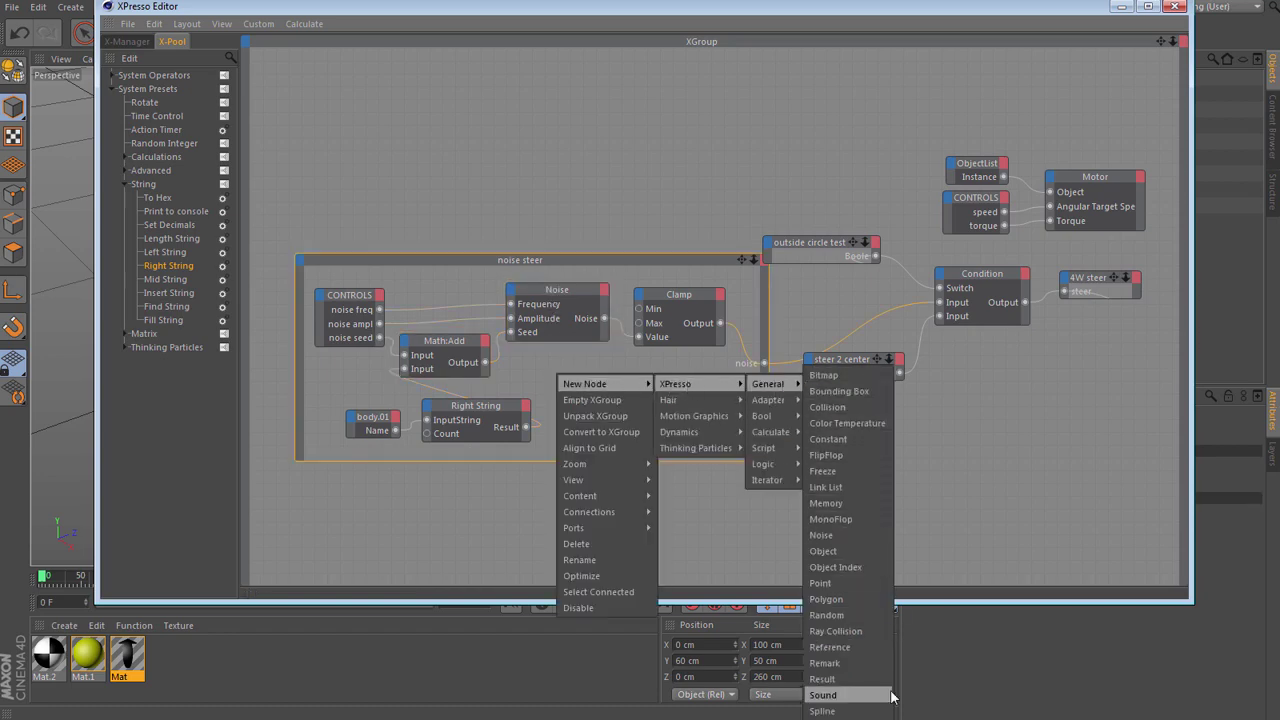
{"action": "left_click", "coordinate": [822, 679]}
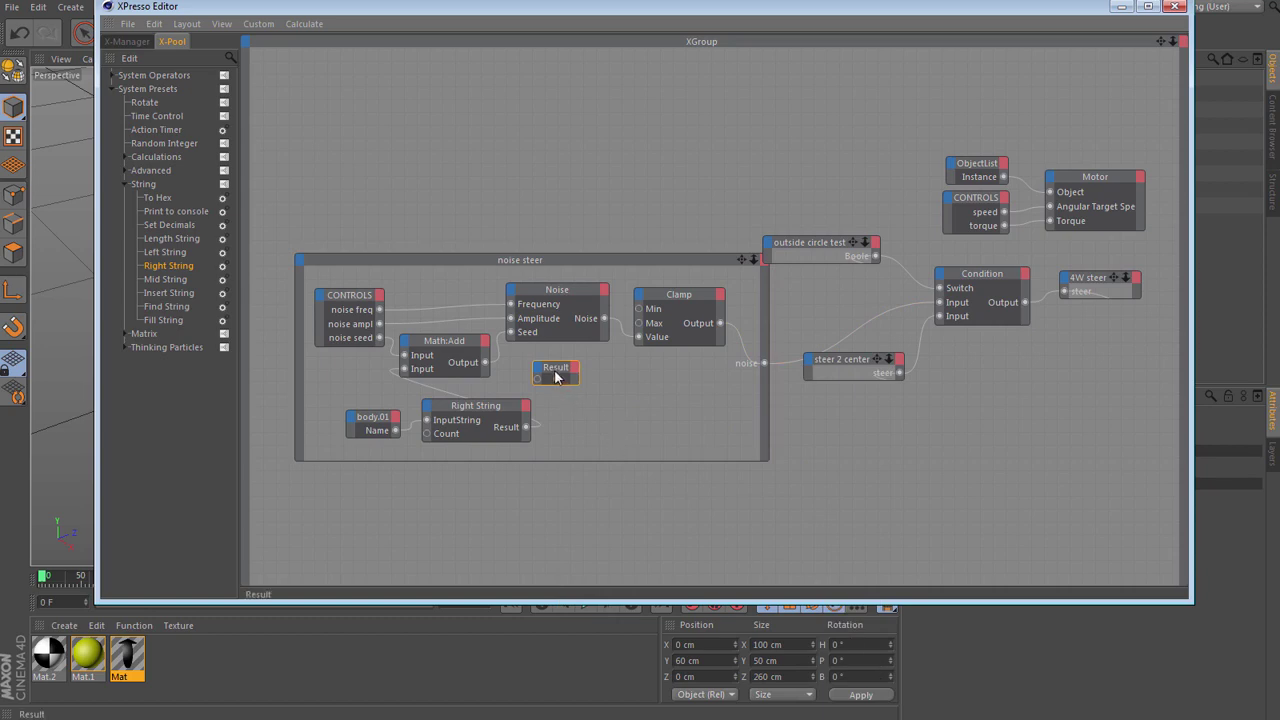
{"action": "left_click_drag", "start_coordinate": [558, 376], "coordinate": [591, 383]}
{"action": "left_click_drag", "start_coordinate": [478, 412], "coordinate": [475, 413]}
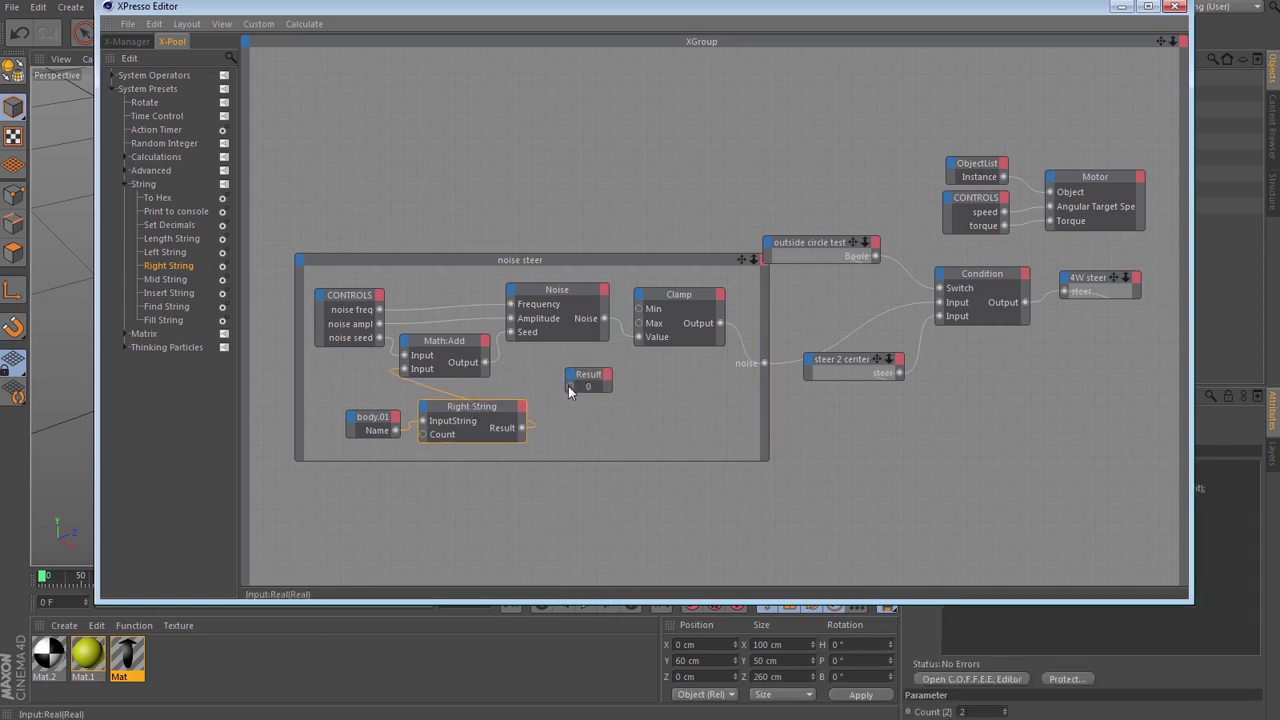
{"action": "left_click_drag", "start_coordinate": [568, 388], "coordinate": [522, 429]}
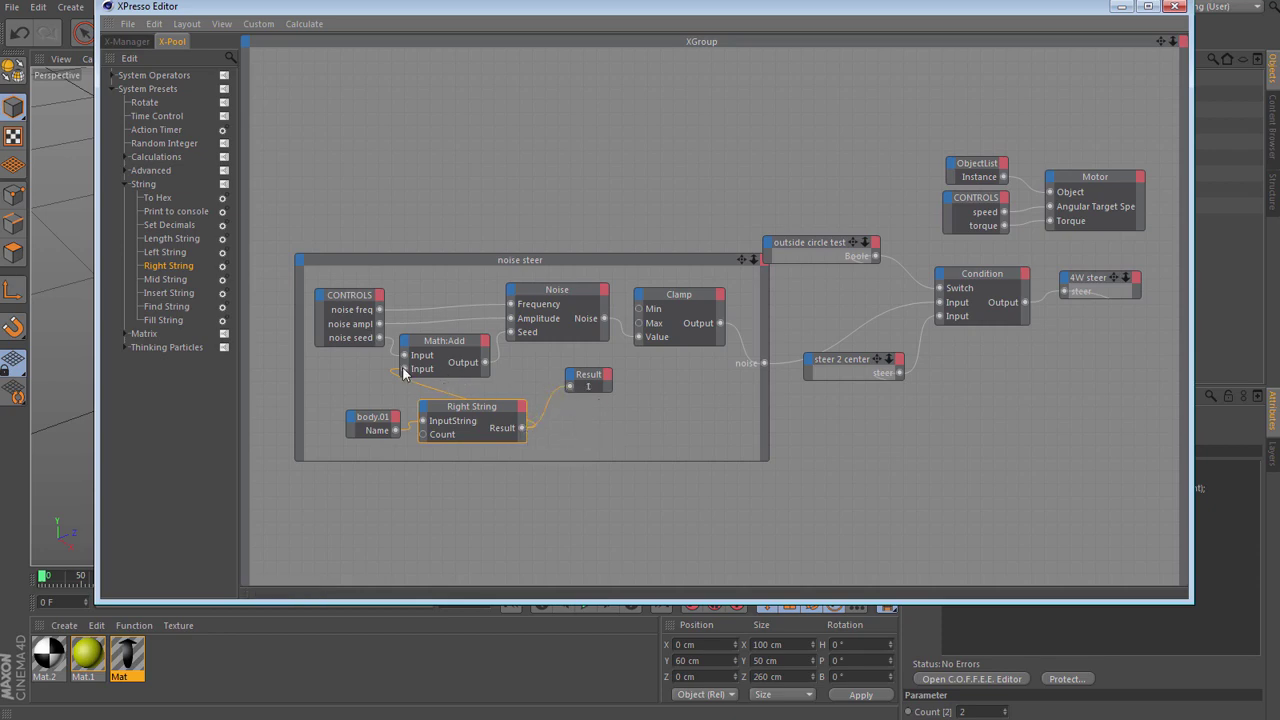
Feed Math:Add's output into the Result readout, confirm 16, then delete the Result node.
{"action": "left_click_drag", "start_coordinate": [697, 11], "coordinate": [385, 21]}
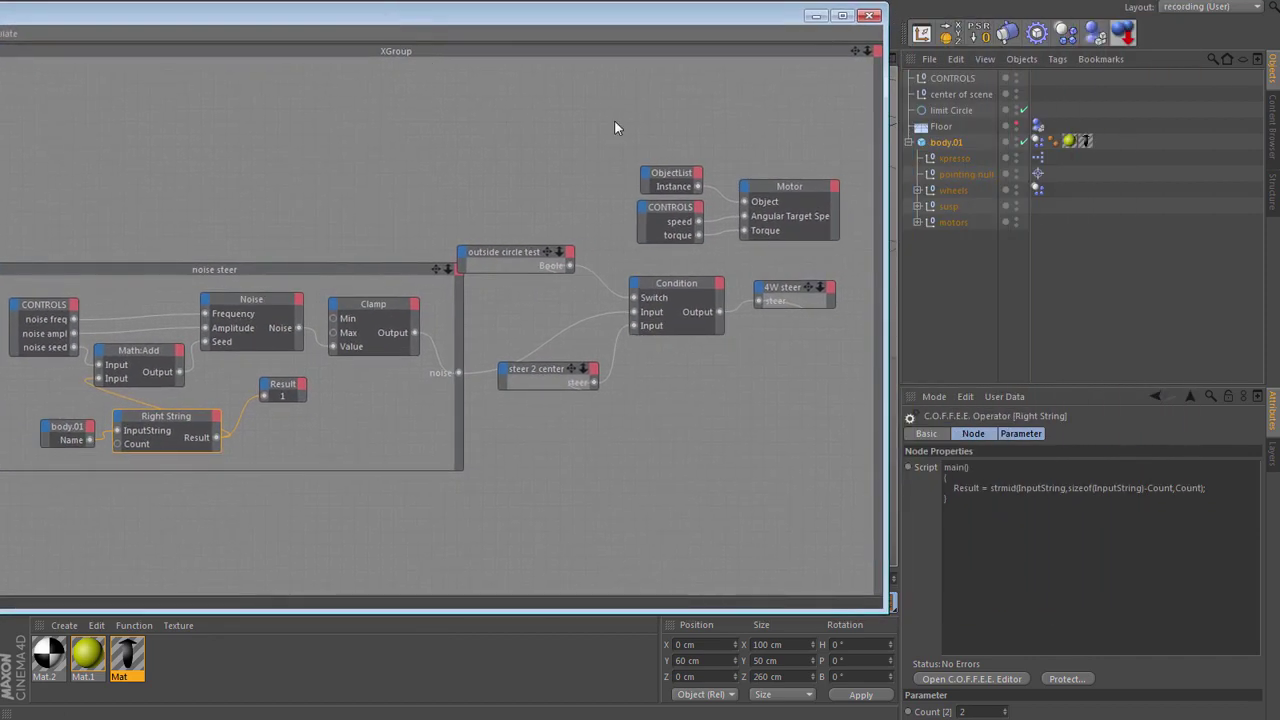
{"action": "left_click", "coordinate": [955, 77]}
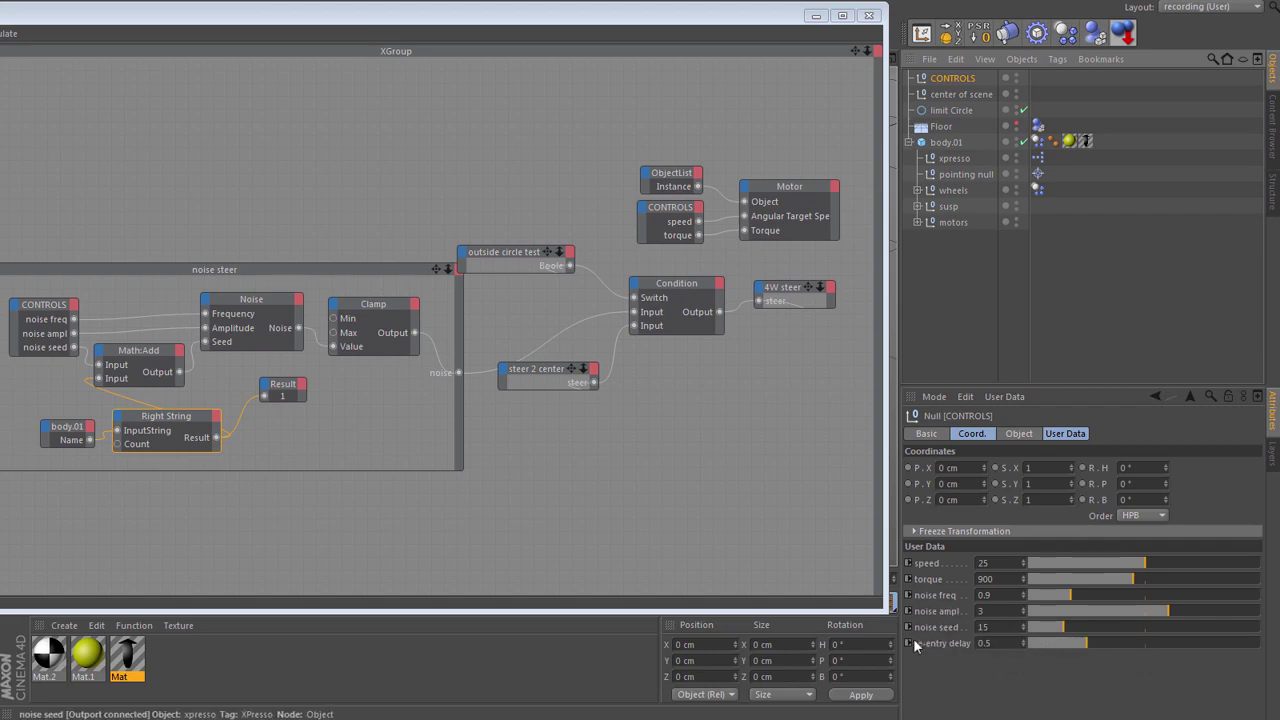
{"action": "left_click_drag", "start_coordinate": [476, 20], "coordinate": [746, 32]}
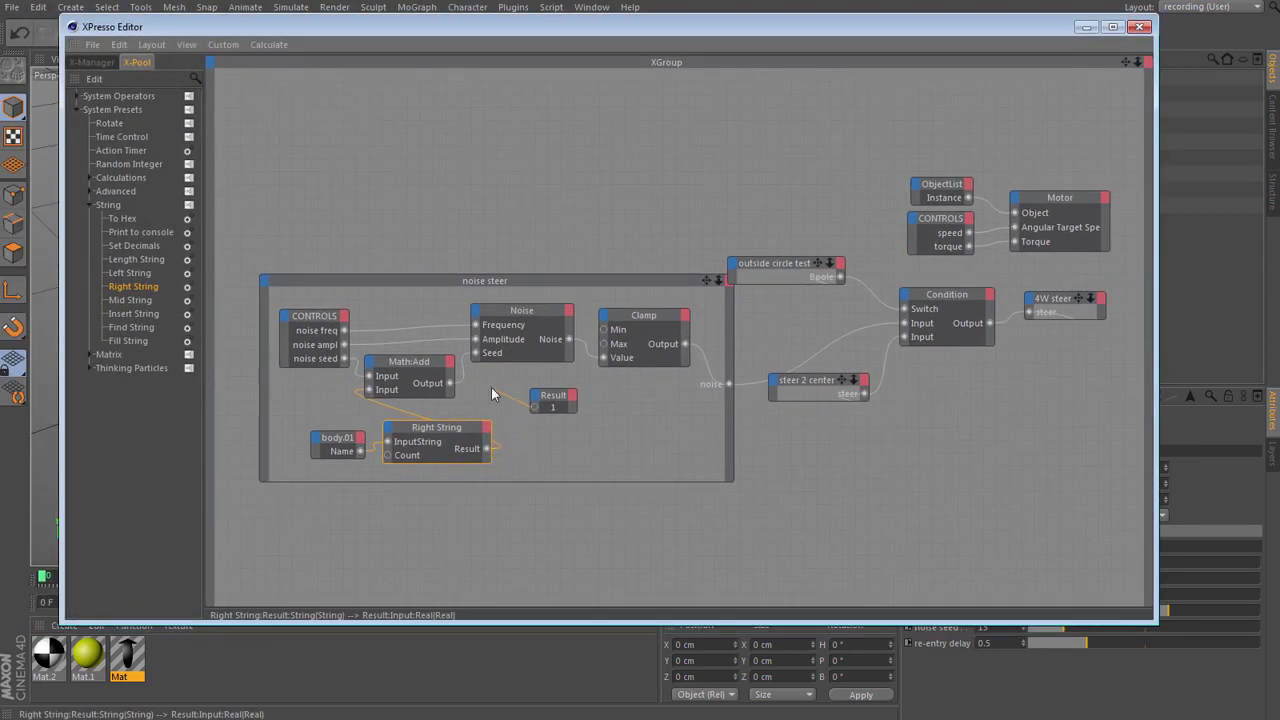
{"action": "left_click_drag", "start_coordinate": [451, 384], "coordinate": [535, 407]}
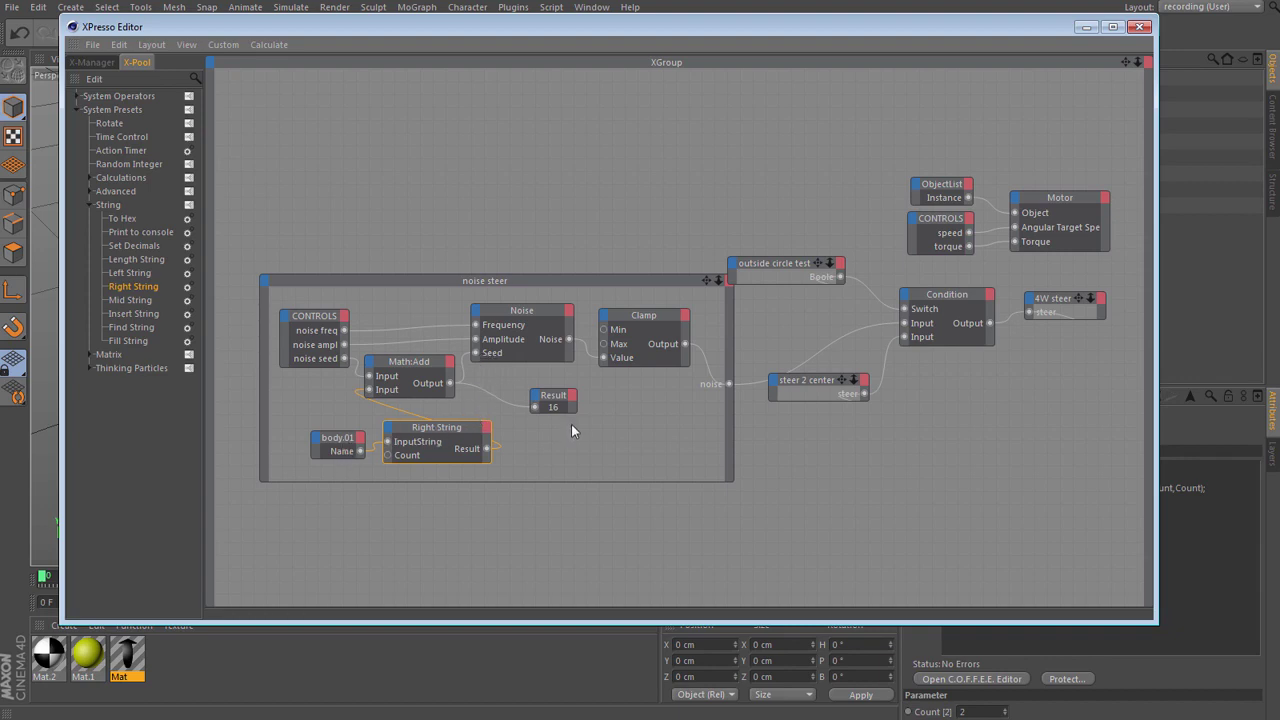
{"action": "left_click", "coordinate": [556, 402]}
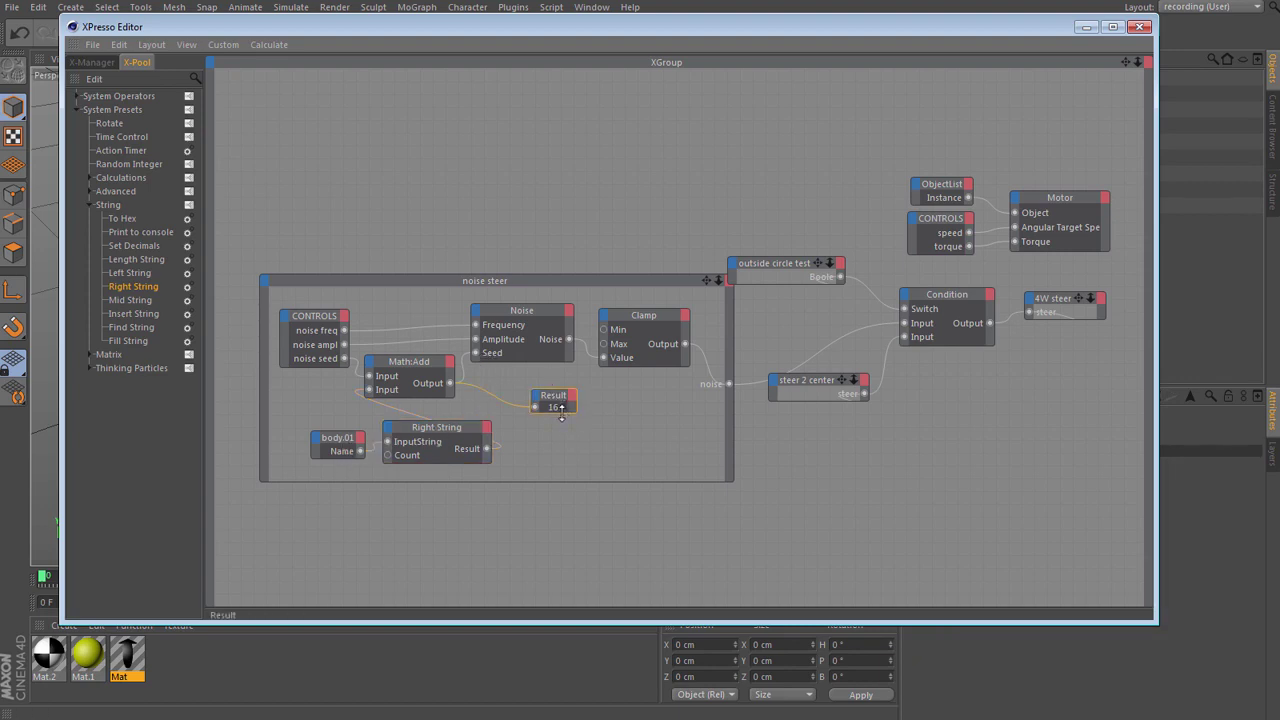
{"action": "key", "text": "Delete"}
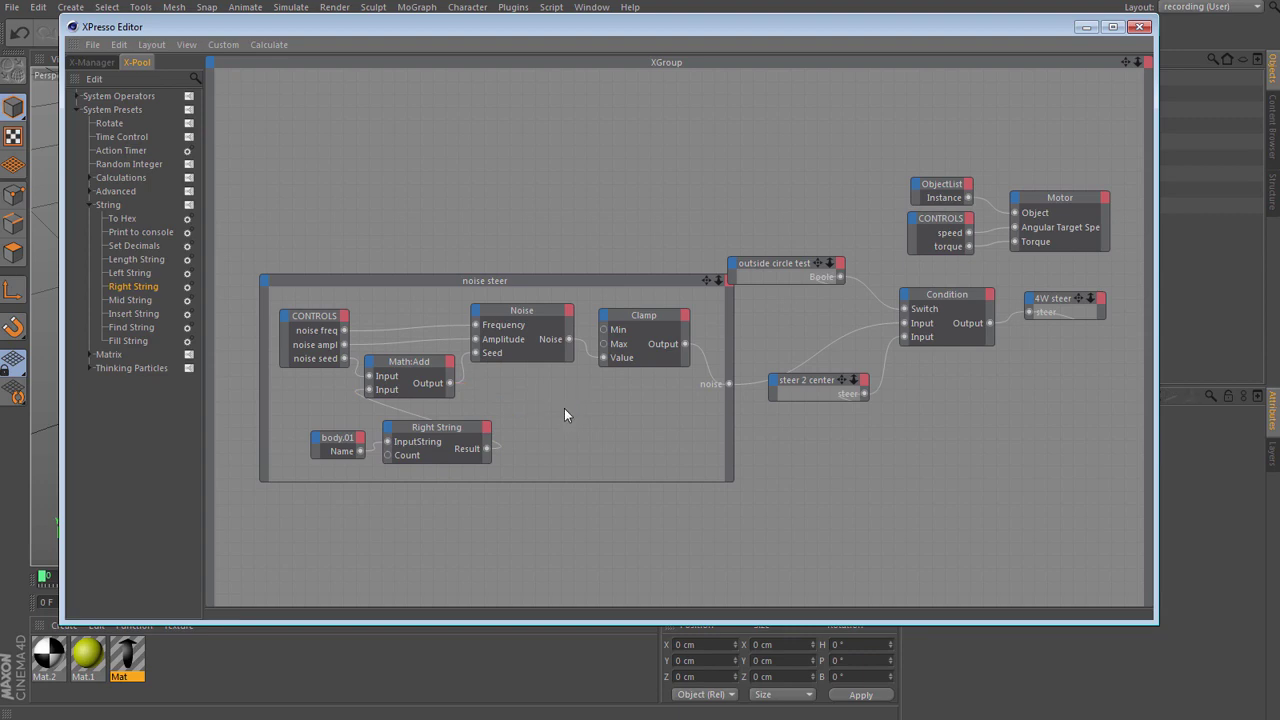
Collapse the noise steer group, place it beside Condition and hide the XPresso Editor.
{"action": "double_click", "coordinate": [449, 282]}
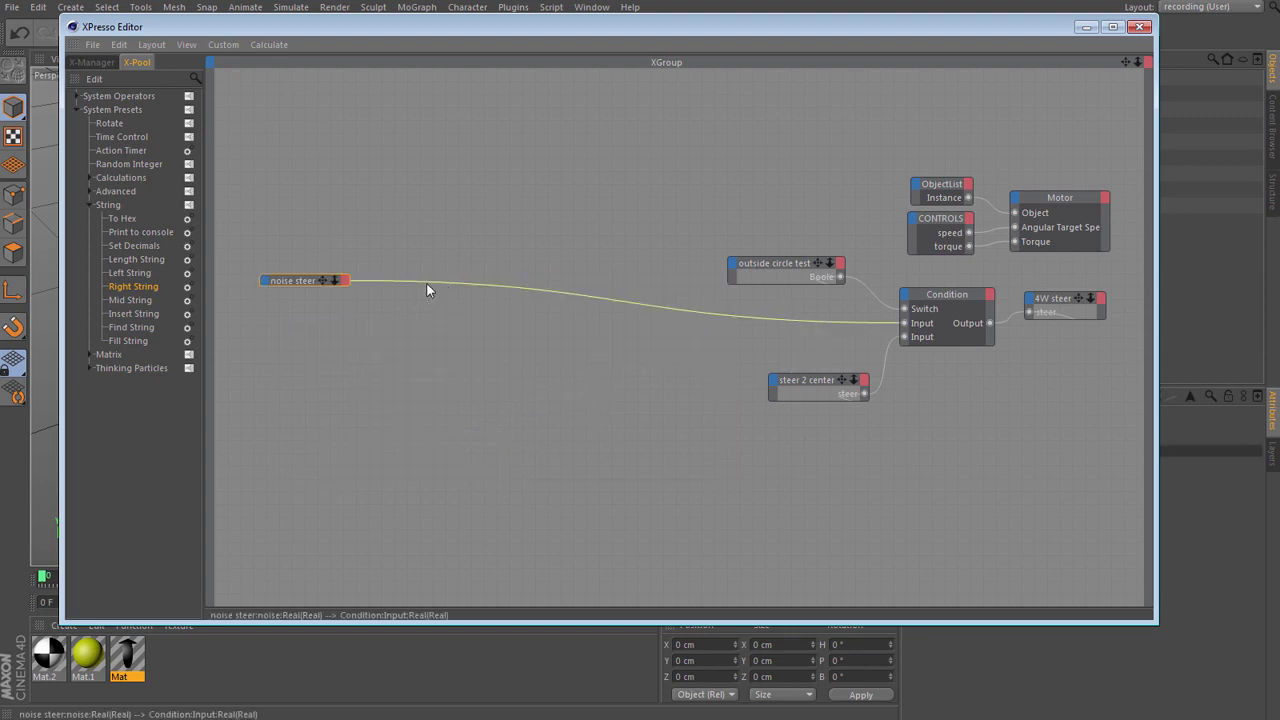
{"action": "double_click", "coordinate": [298, 280]}
{"action": "left_click_drag", "start_coordinate": [298, 283], "coordinate": [790, 318]}
{"action": "left_click", "coordinate": [1086, 27]}
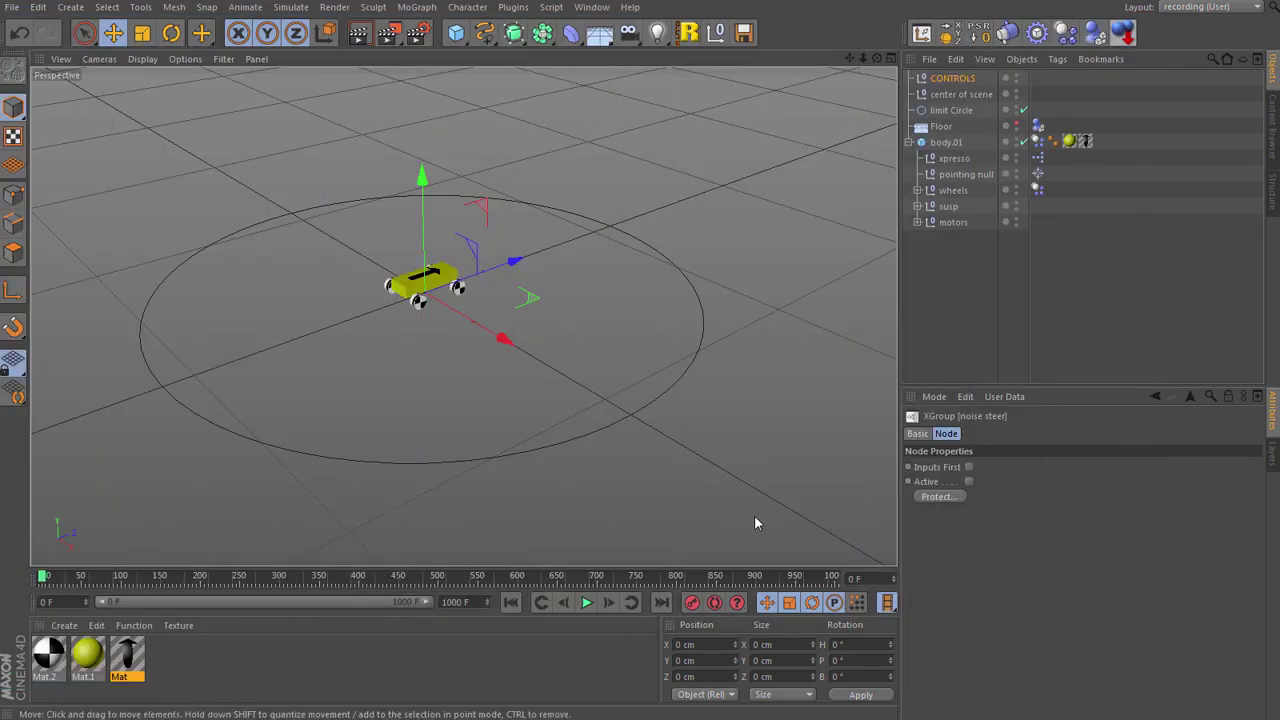
Duplicate the car as body at X 373.148 cm and again as body.1 further along X.
{"action": "left_click", "coordinate": [910, 143]}
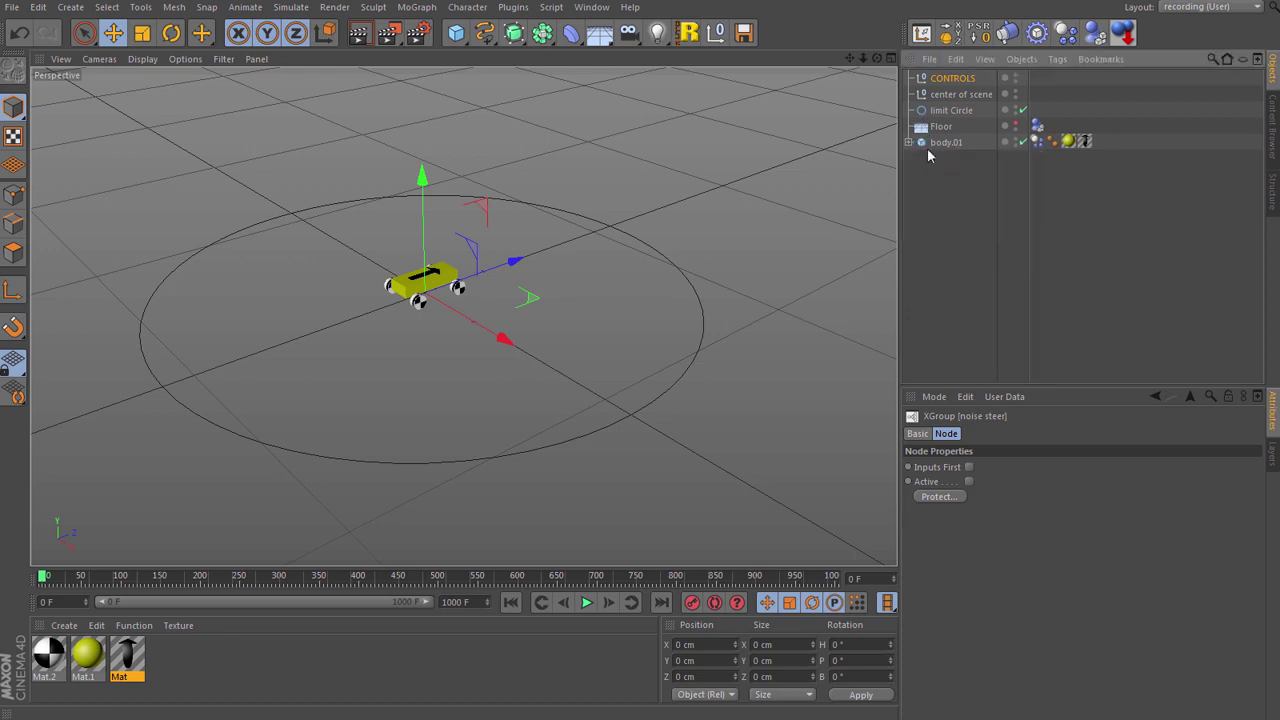
{"action": "left_click_drag", "start_coordinate": [924, 145], "coordinate": [950, 190], "text": "ctrl"}
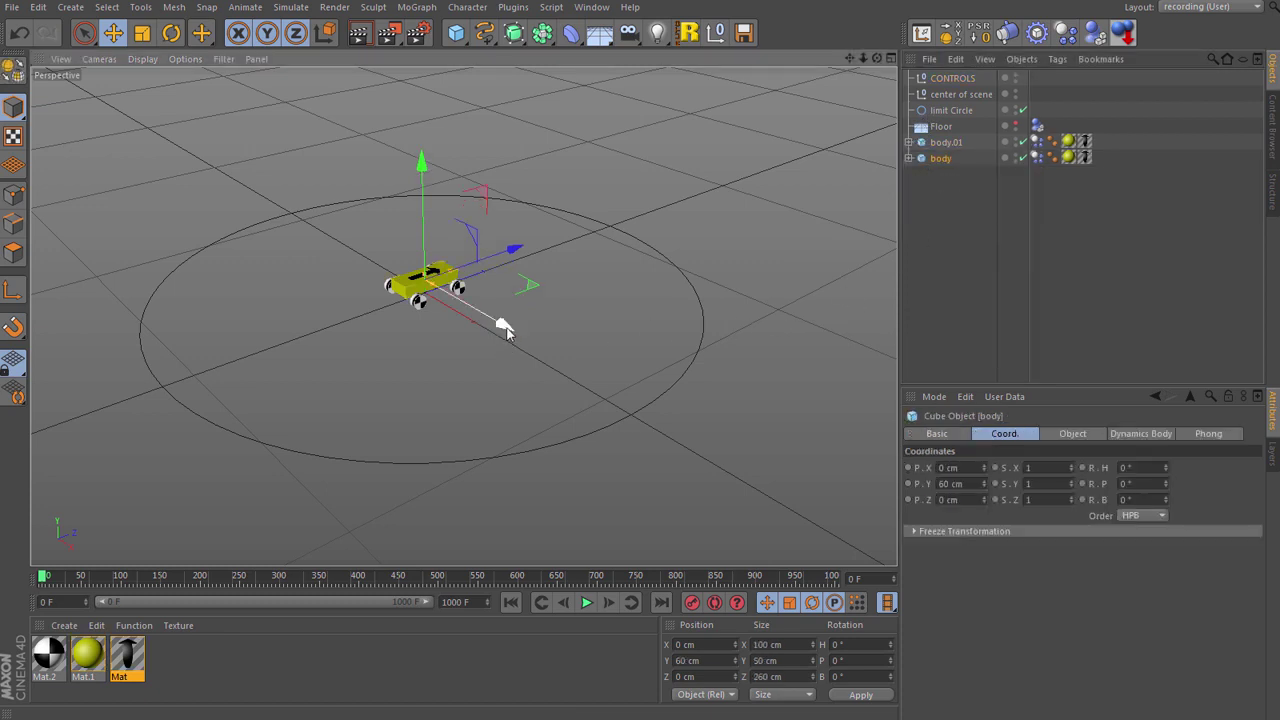
{"action": "left_click_drag", "start_coordinate": [503, 325], "coordinate": [576, 364]}
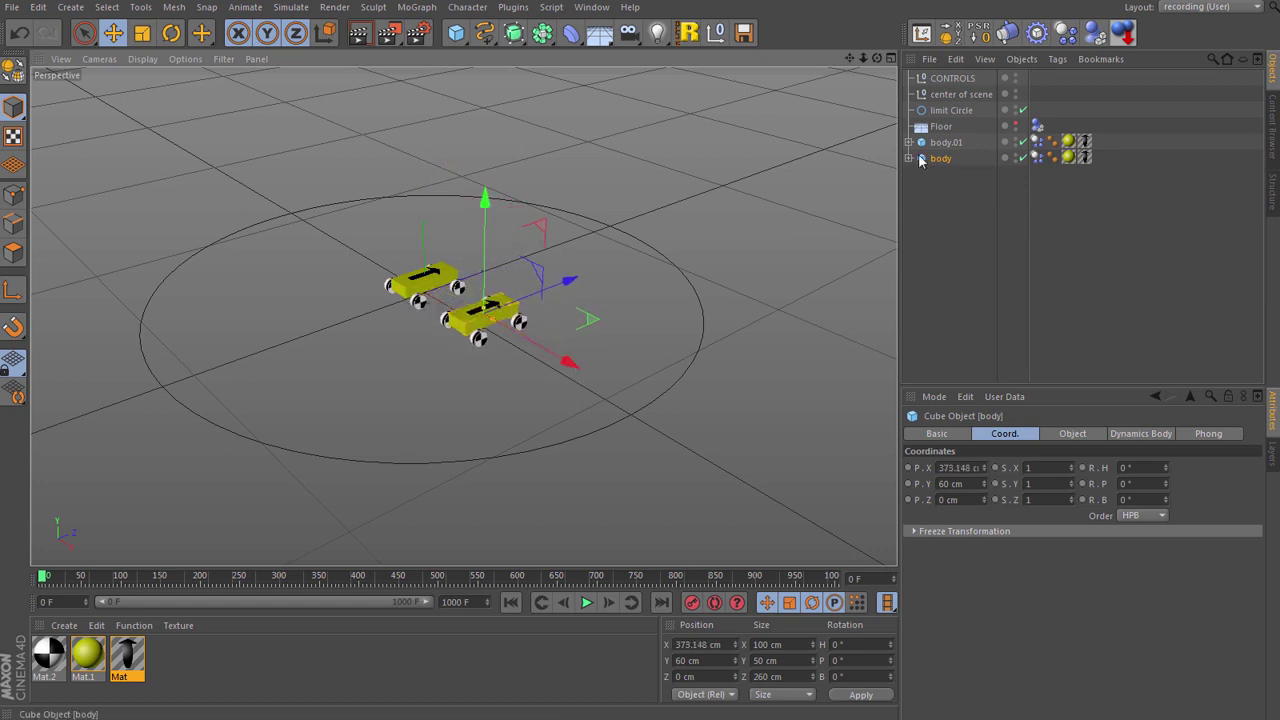
{"action": "key", "text": "ctrl+c"}
{"action": "key", "text": "ctrl+v"}
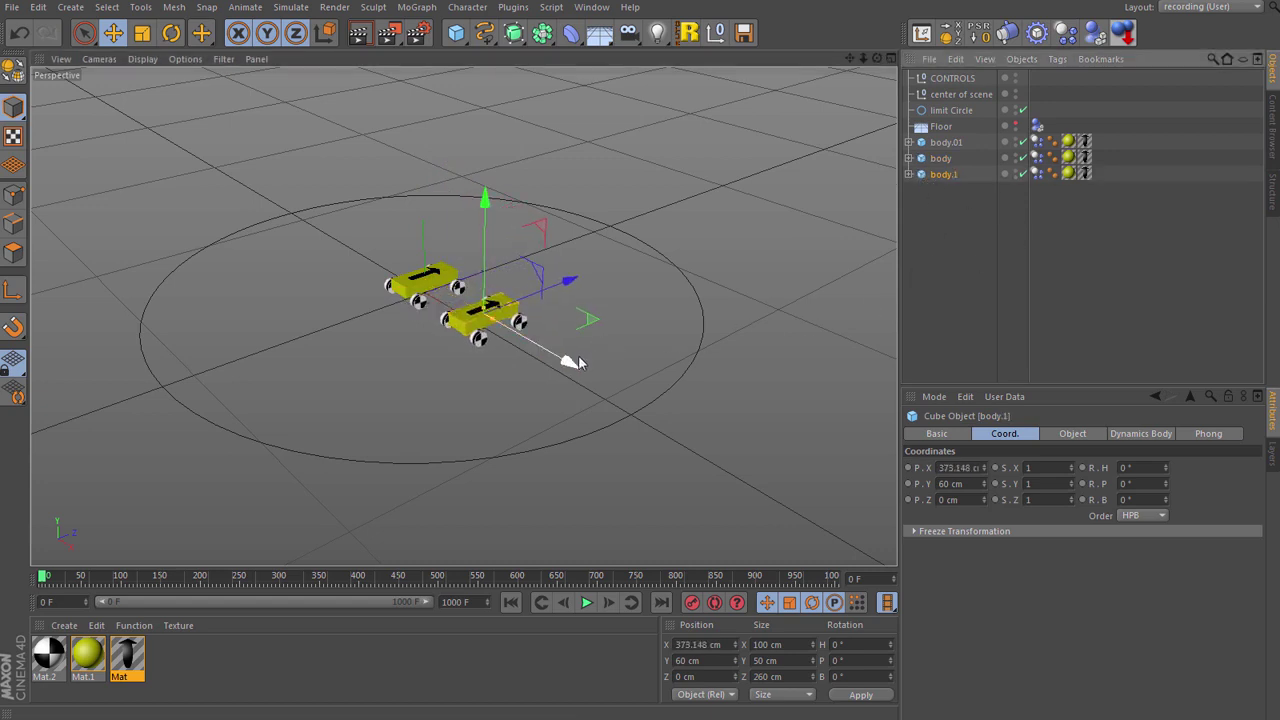
{"action": "left_click_drag", "start_coordinate": [578, 366], "coordinate": [645, 403]}
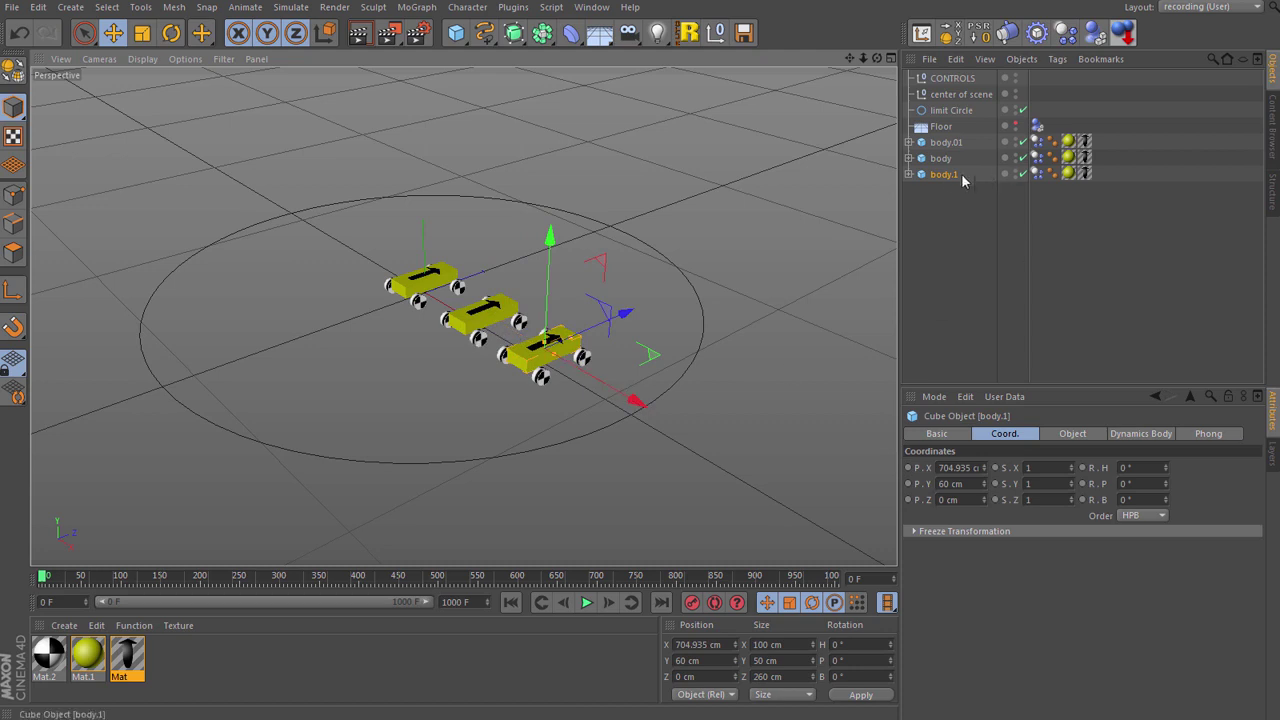
Copy body.1 as body.2 toward the front left, then select all four cars.
{"action": "left_click", "coordinate": [928, 177]}
{"action": "key", "text": "ctrl+c"}
{"action": "key", "text": "ctrl+v"}
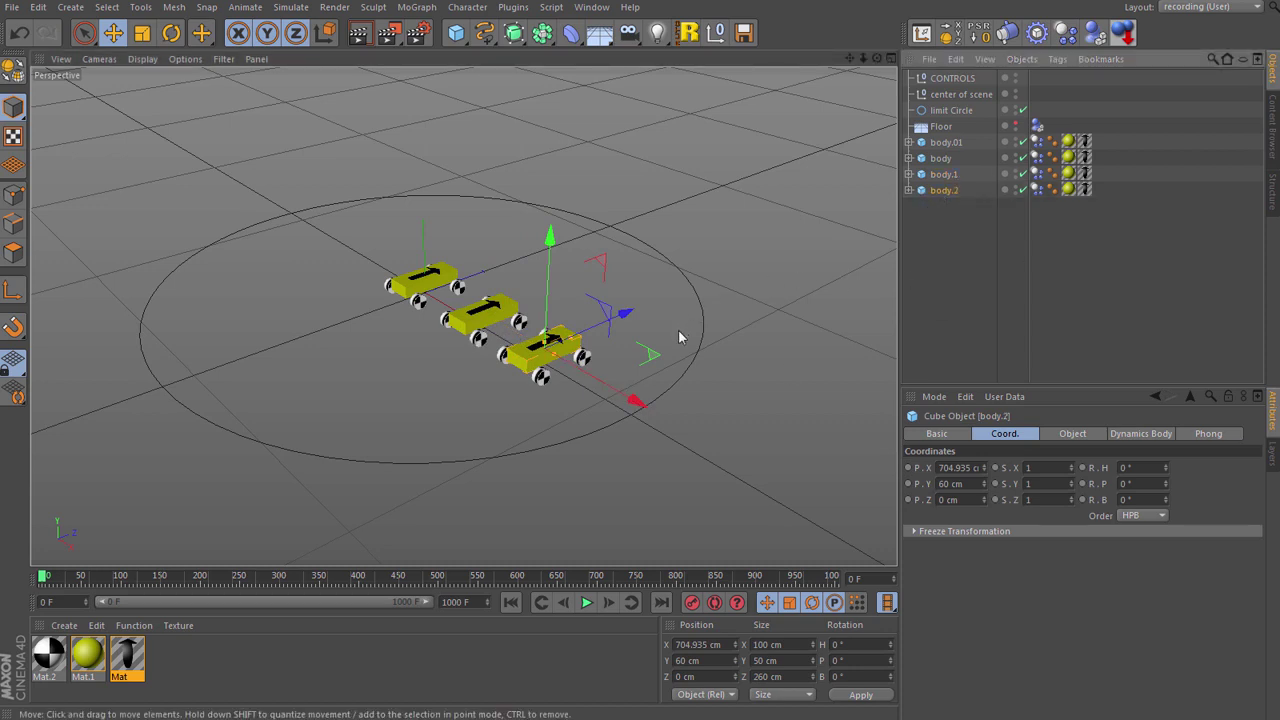
{"action": "left_click_drag", "start_coordinate": [646, 356], "coordinate": [468, 372]}
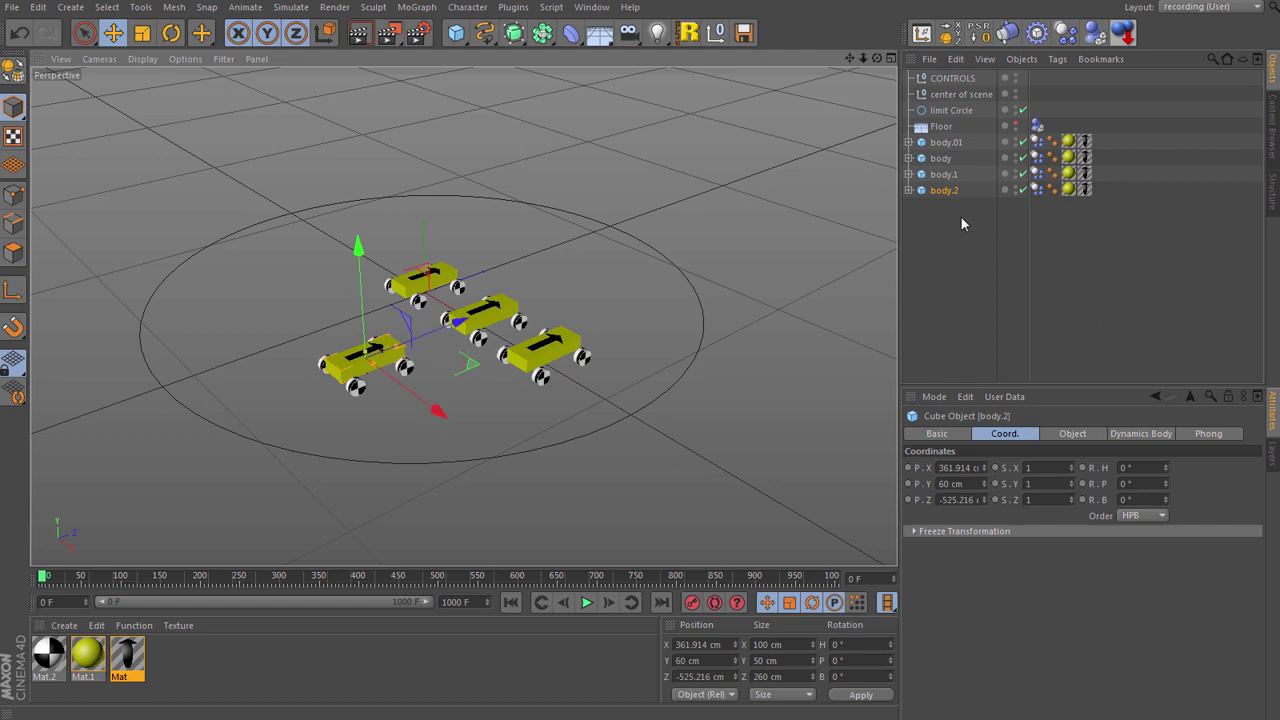
{"action": "left_click_drag", "start_coordinate": [961, 217], "coordinate": [928, 132]}
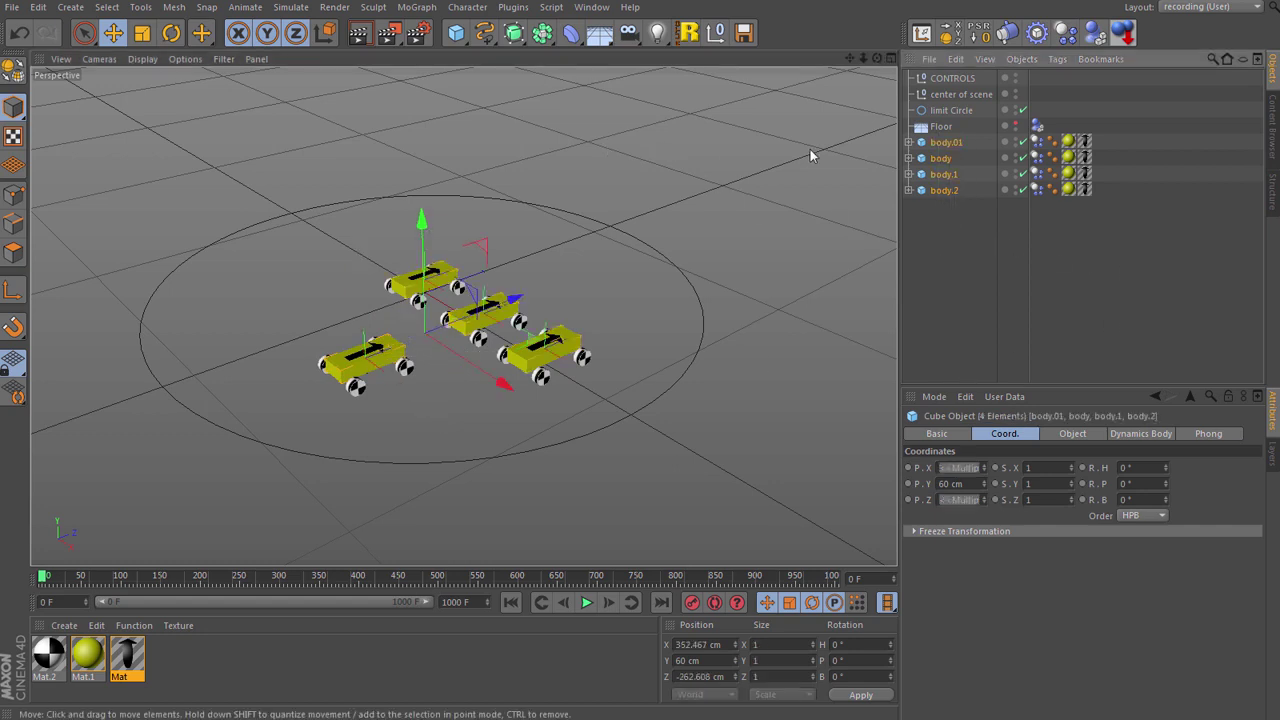
Rename the four cars via AutoRename with root name 'car dyn' and leading zeroes.
{"action": "left_click", "coordinate": [688, 33]}
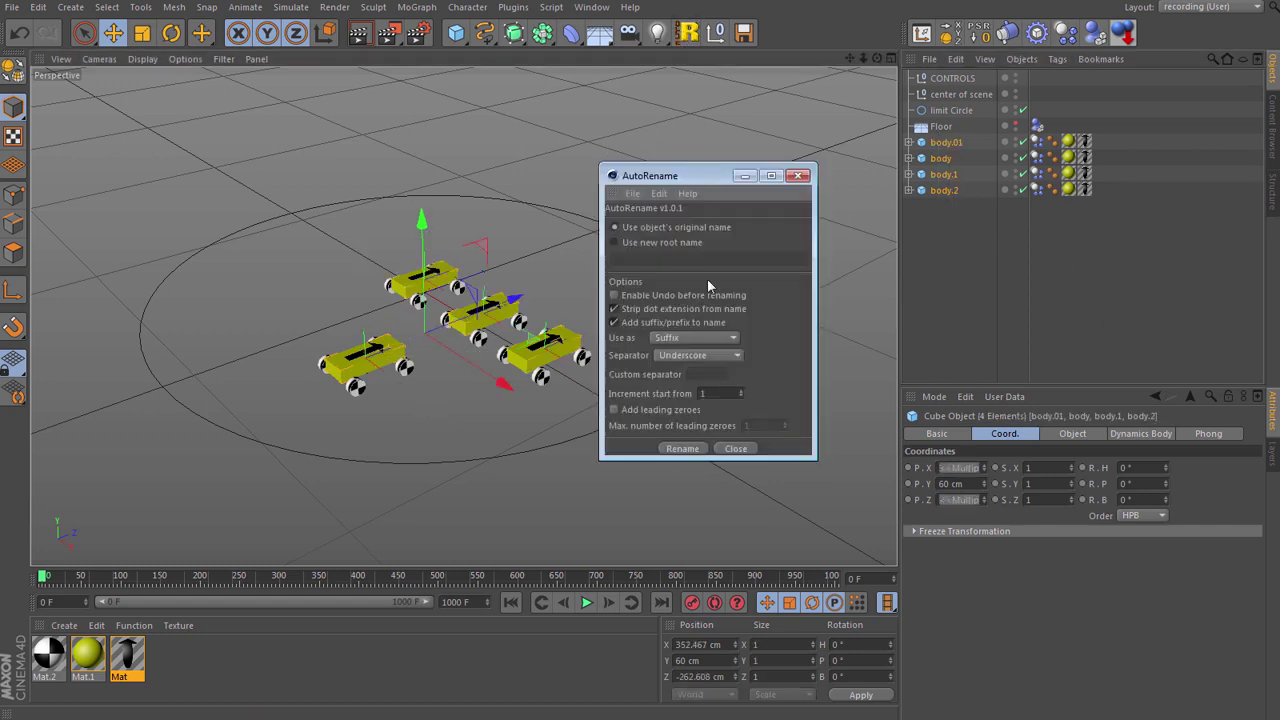
{"action": "left_click", "coordinate": [646, 243]}
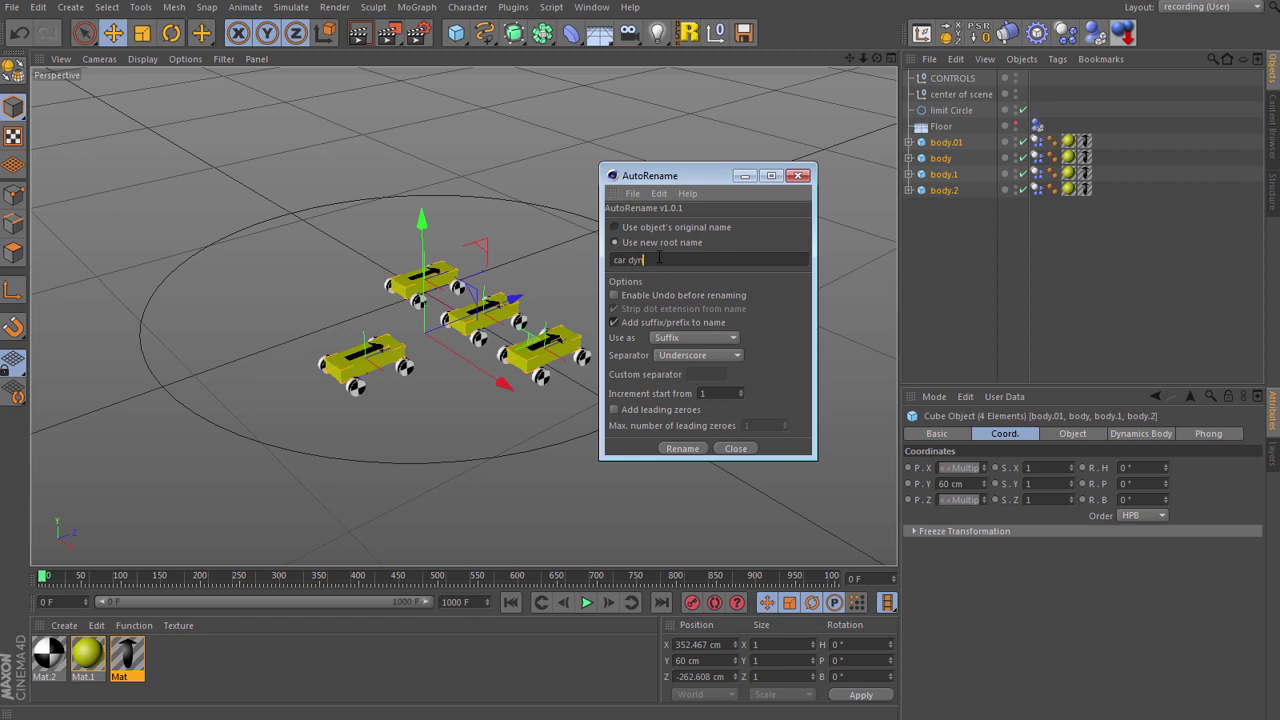
{"action": "left_click", "coordinate": [614, 410]}
{"action": "left_click", "coordinate": [677, 449]}
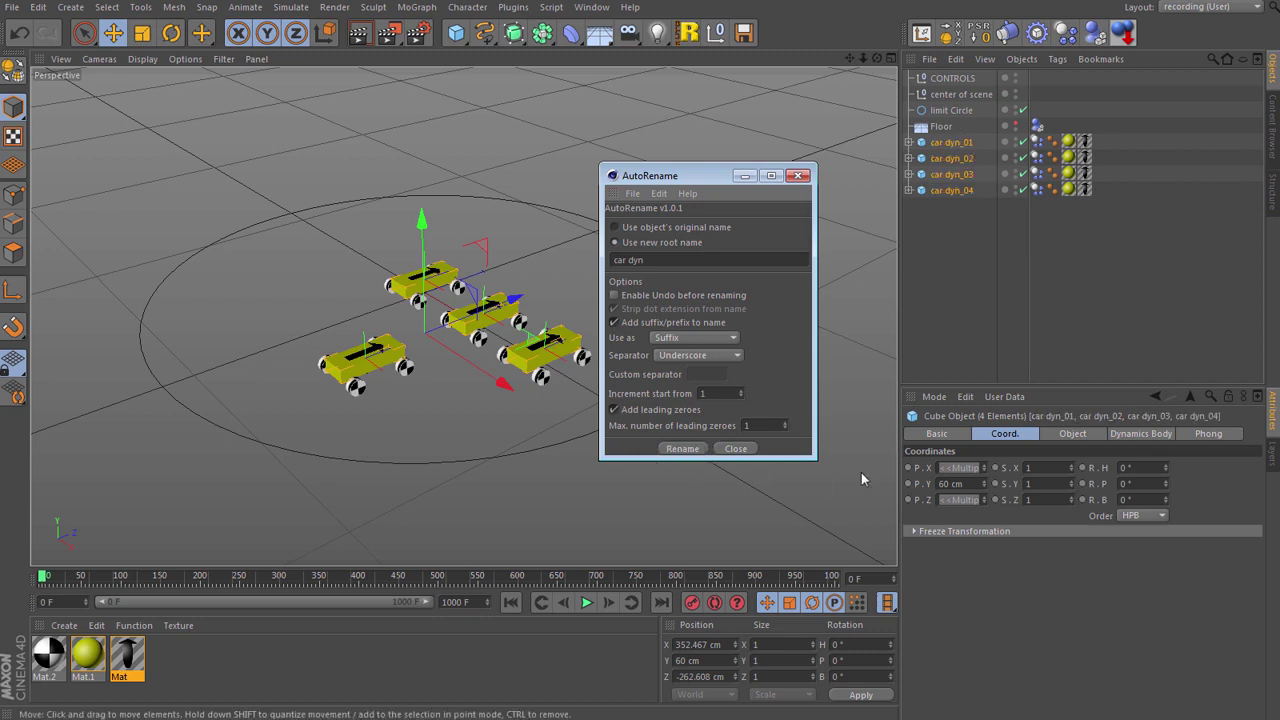
{"action": "left_click", "coordinate": [737, 449]}
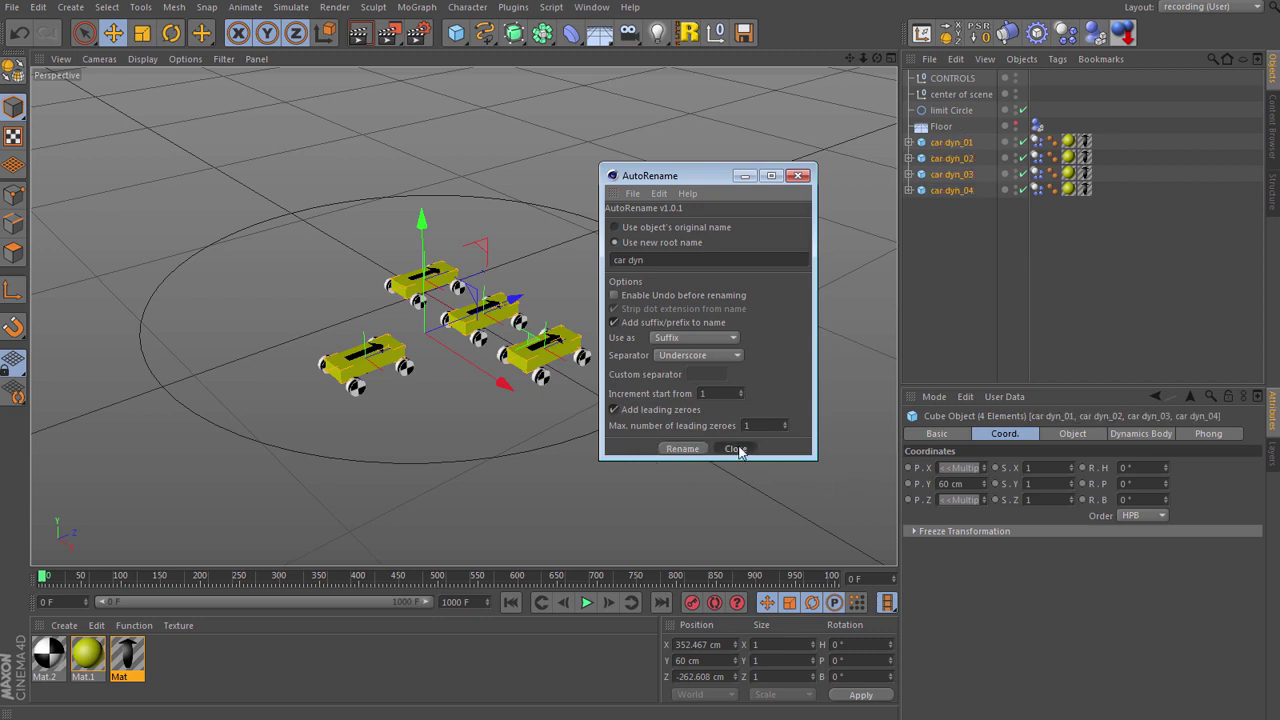
{"action": "left_click", "coordinate": [975, 269]}
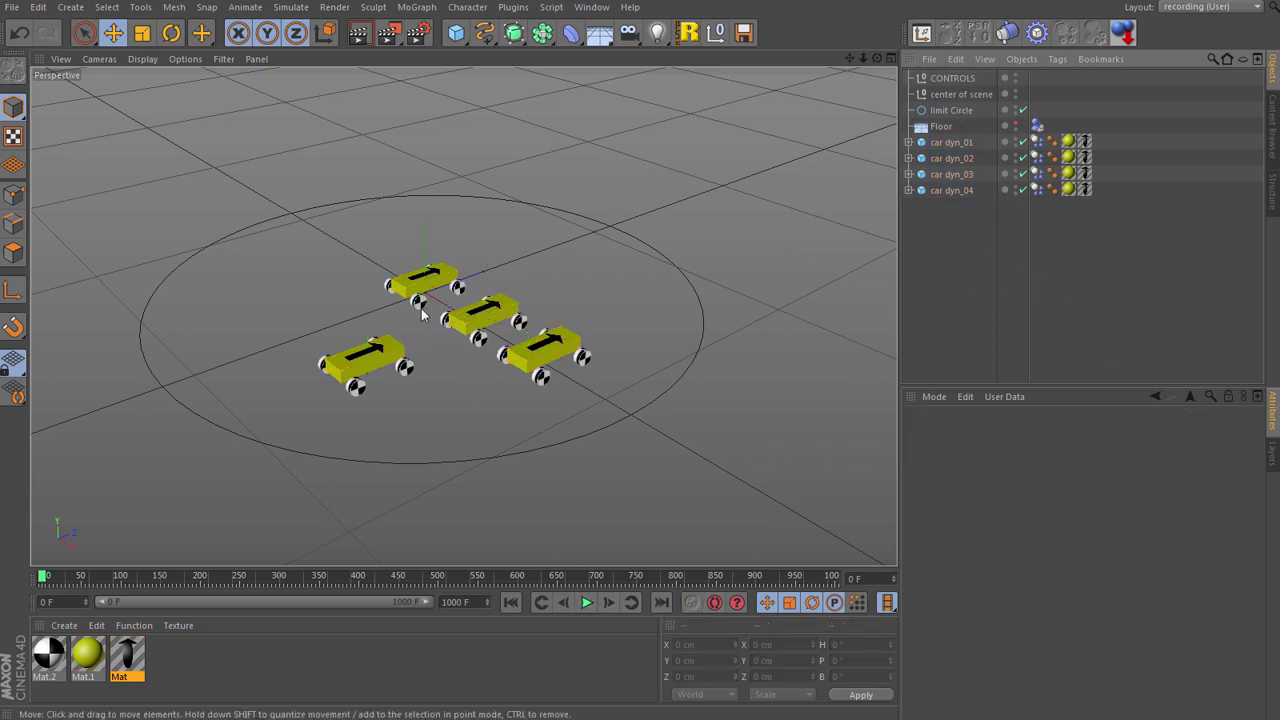
Play and stop the simulation, rewind to frame 0 and select the CONTROLS null.
{"action": "left_click", "coordinate": [586, 603]}
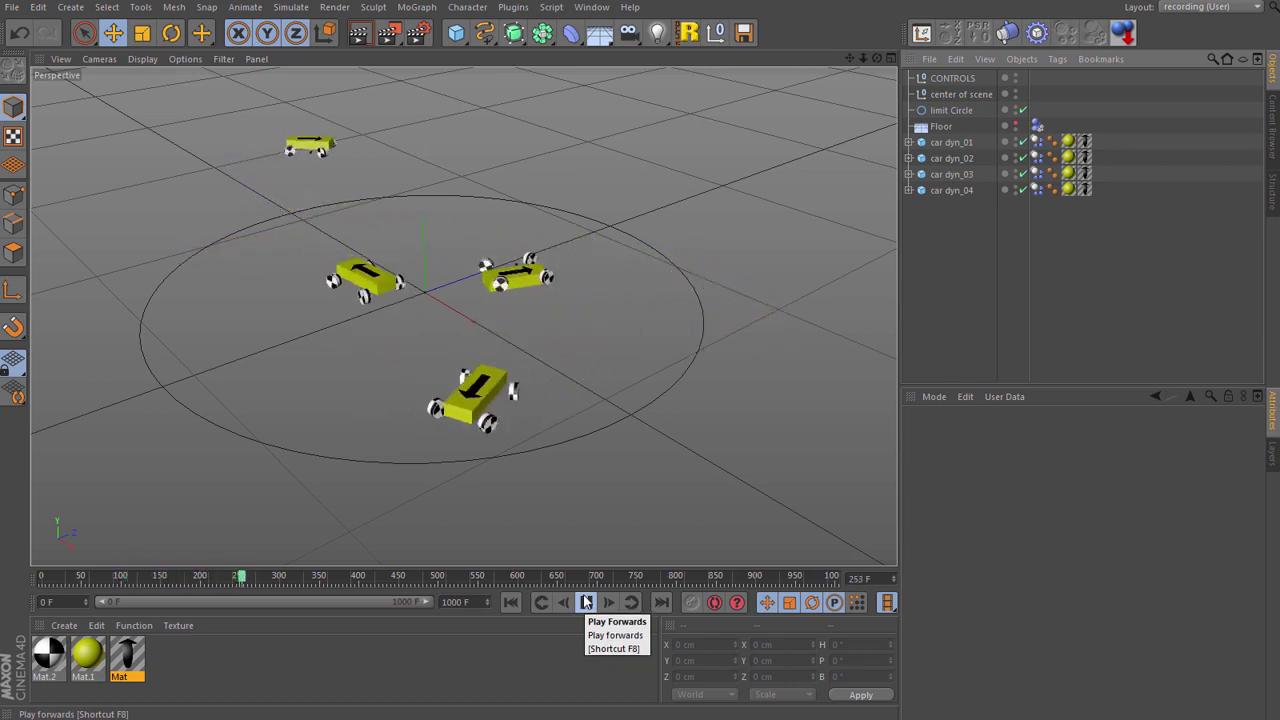
{"action": "left_click", "coordinate": [586, 601]}
{"action": "left_click", "coordinate": [510, 602]}
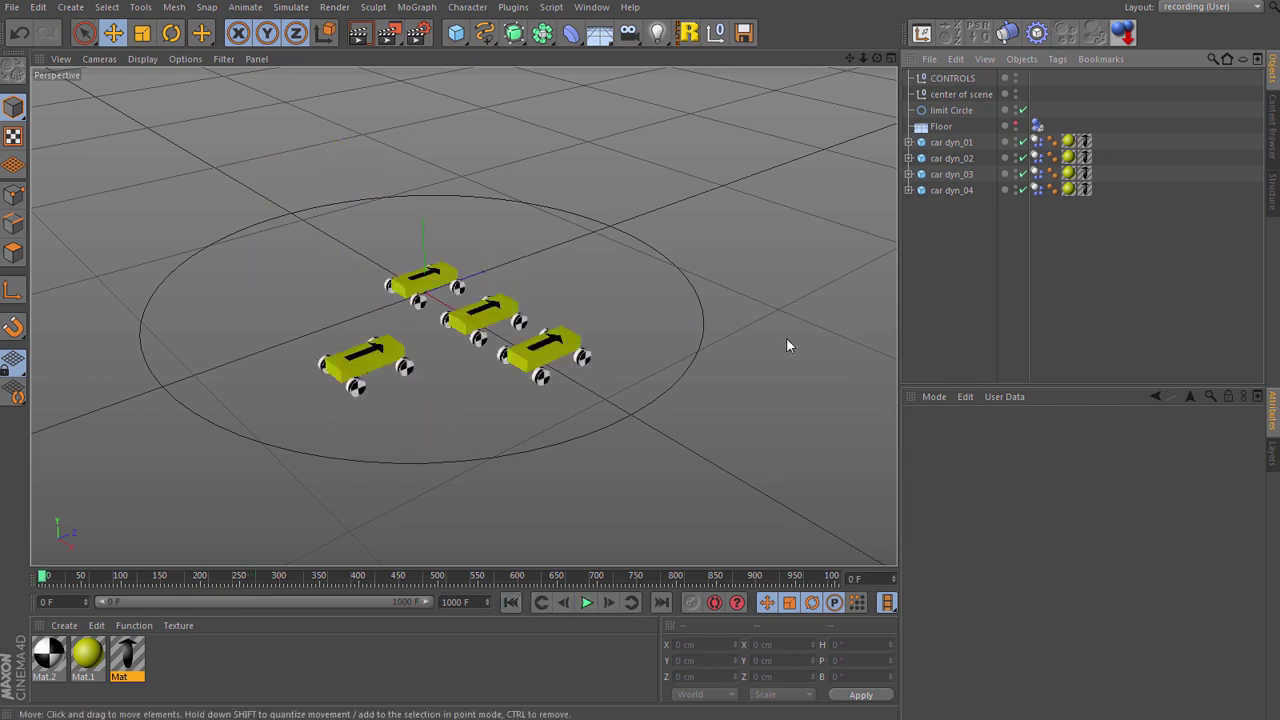
{"action": "left_click", "coordinate": [952, 79]}
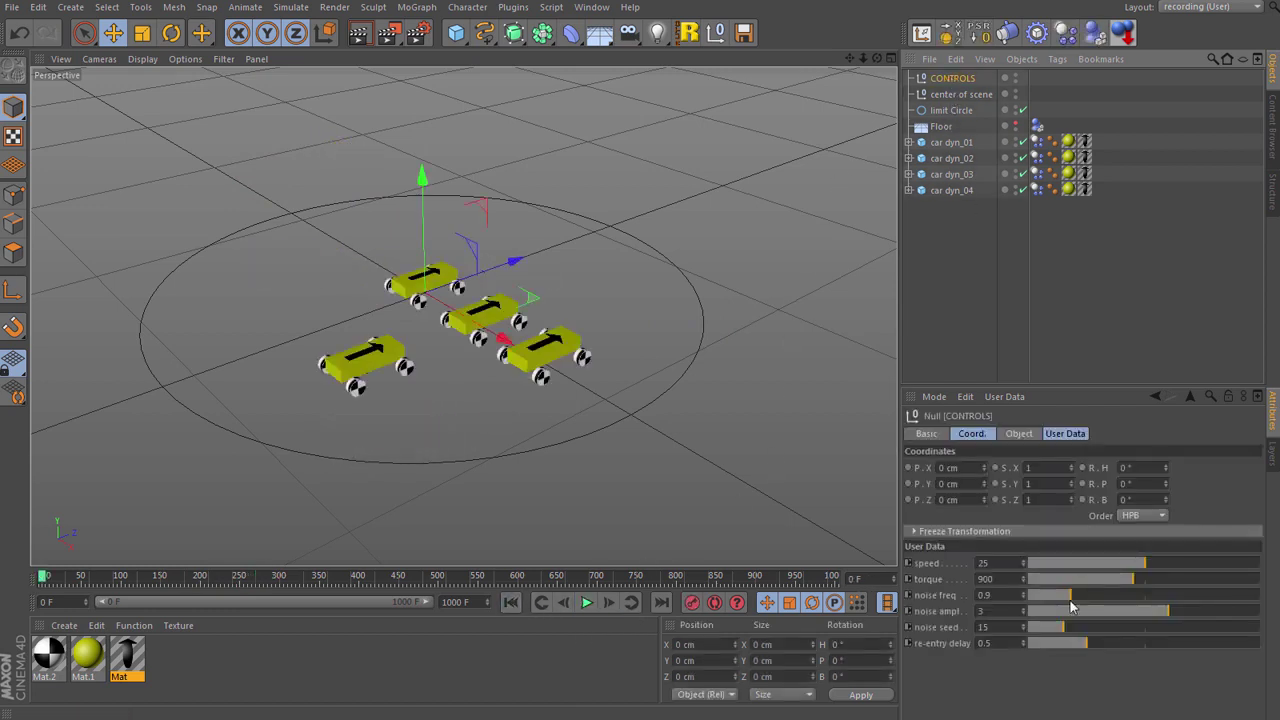
Rename the CONTROLS noise seed user data to master seed in Manage User Data, then replay.
{"action": "left_click", "coordinate": [943, 628]}
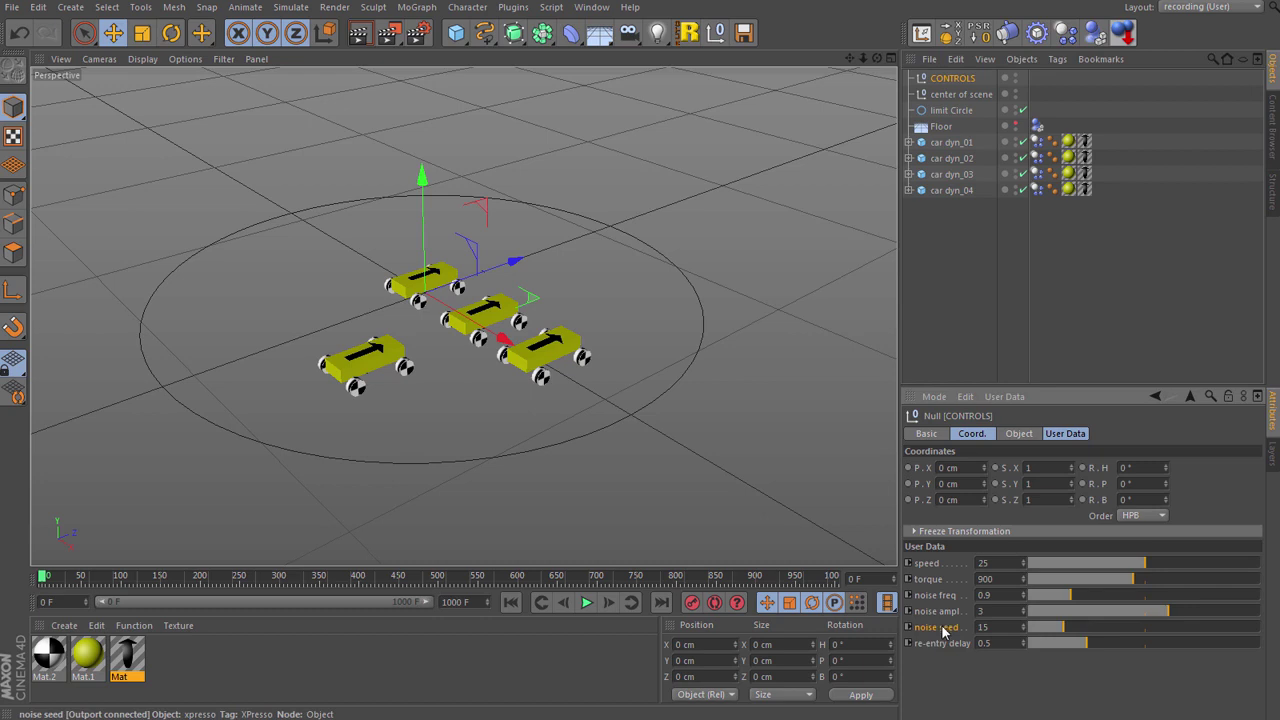
{"action": "left_click", "coordinate": [1012, 398]}
{"action": "left_click", "coordinate": [1020, 434]}
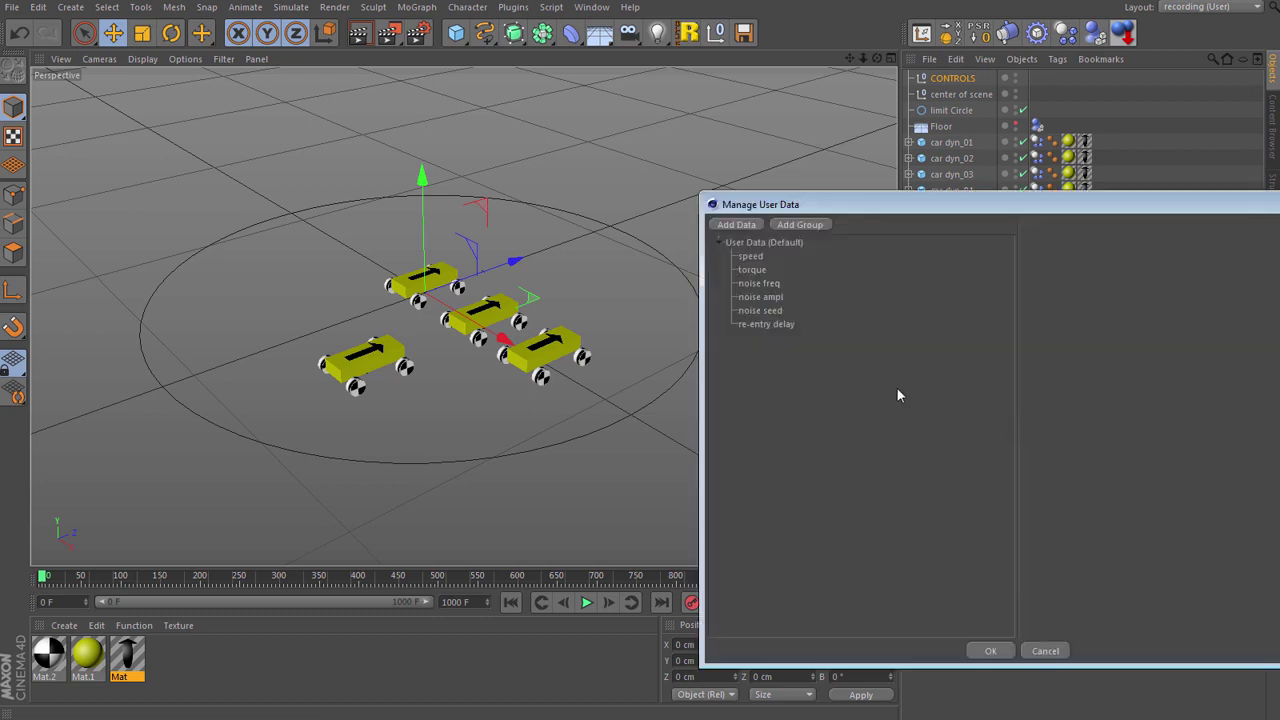
{"action": "left_click", "coordinate": [767, 311]}
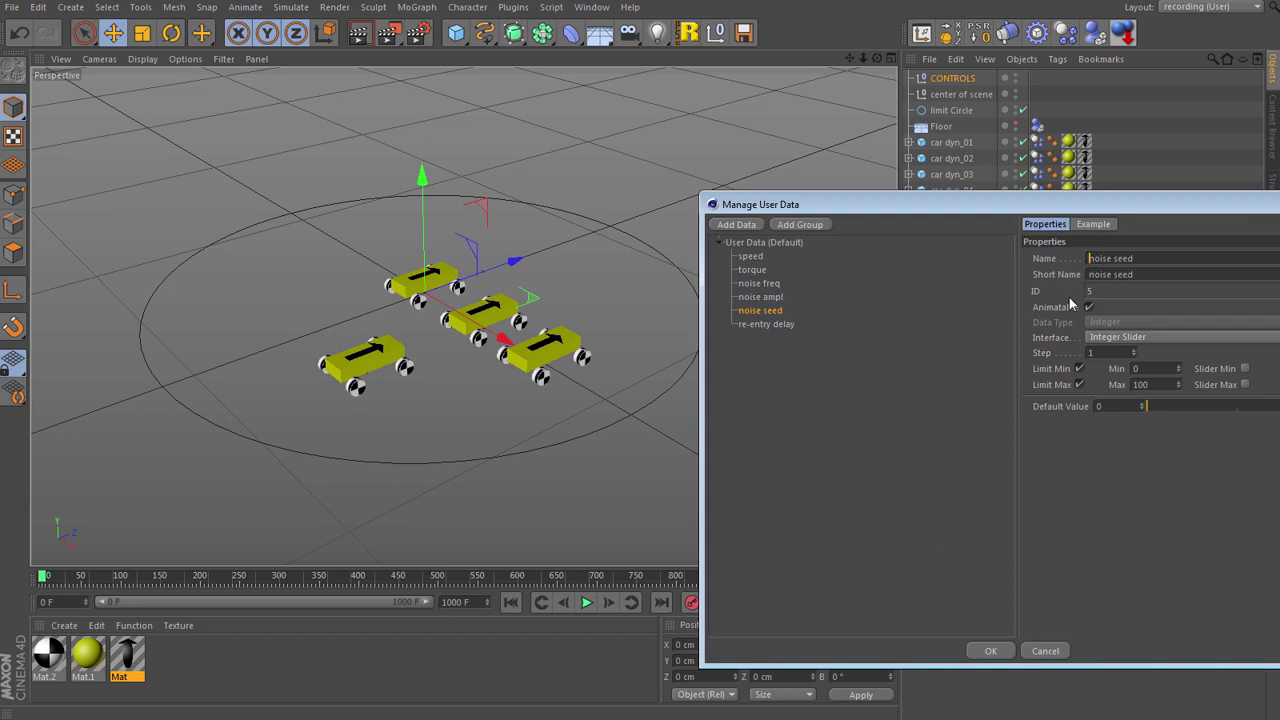
{"action": "key", "text": "Delete"}
{"action": "key", "text": "Delete"}
{"action": "key", "text": "Delete"}
{"action": "type", "text": "master"}
{"action": "key", "text": "Return"}
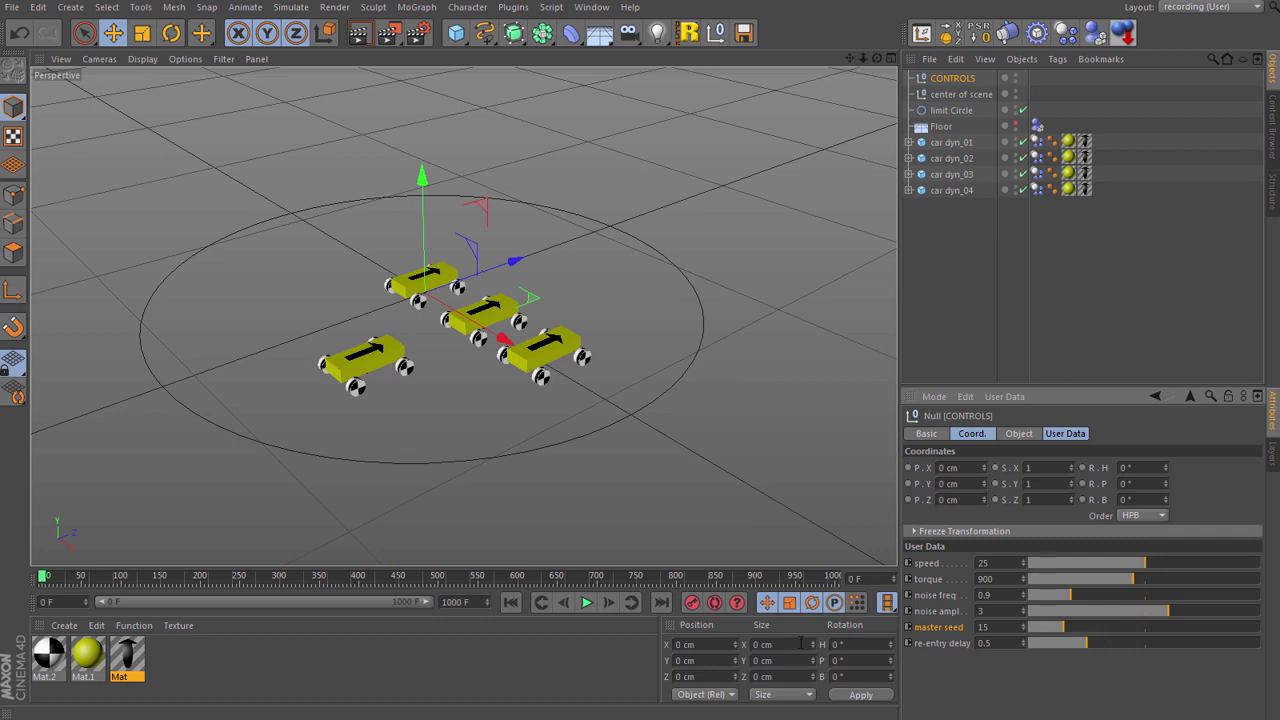
{"action": "left_click", "coordinate": [586, 602]}
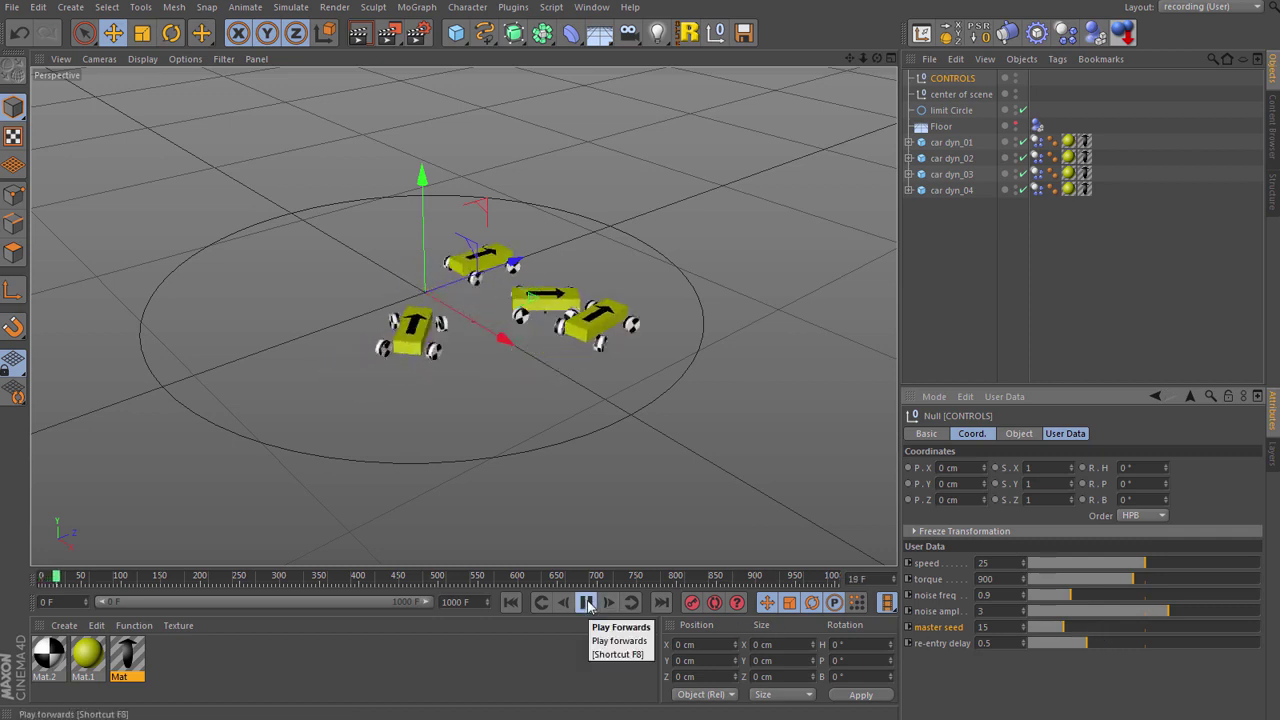
{"action": "left_click", "coordinate": [588, 602]}
Set master seed to 41 and play the simulation from frame 0.
{"action": "left_click", "coordinate": [511, 602]}
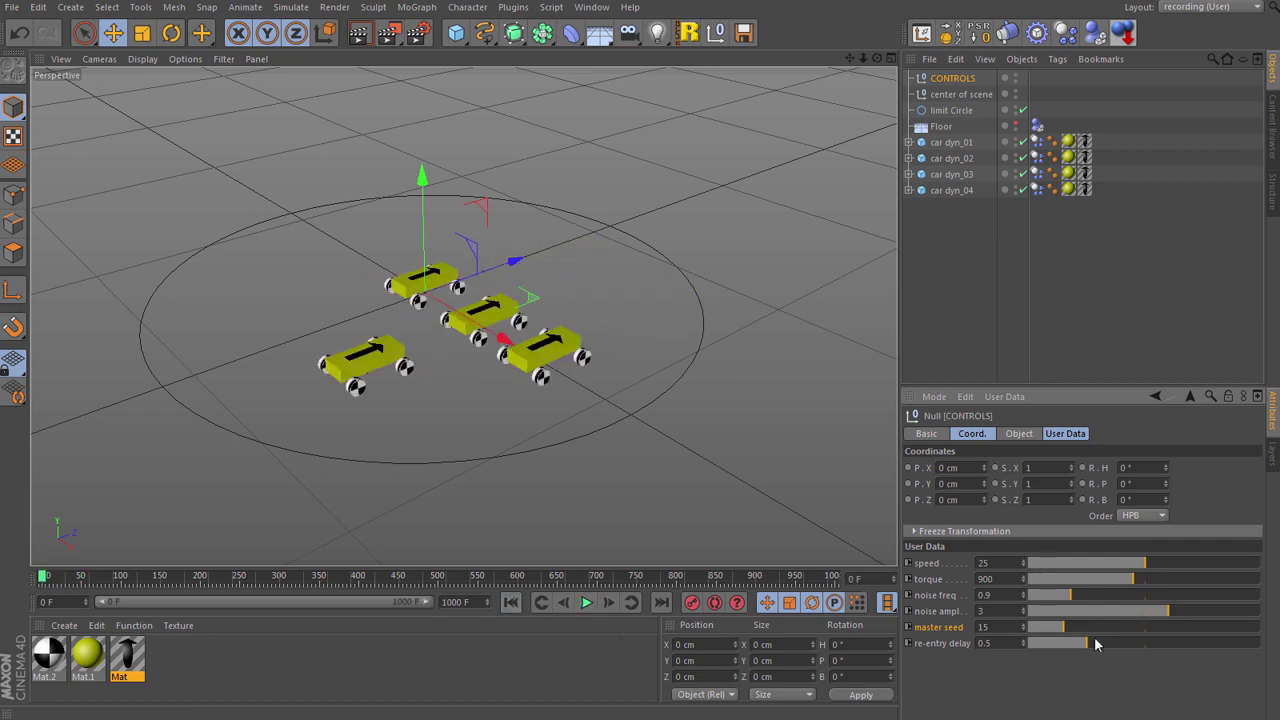
{"action": "left_click", "coordinate": [1177, 627]}
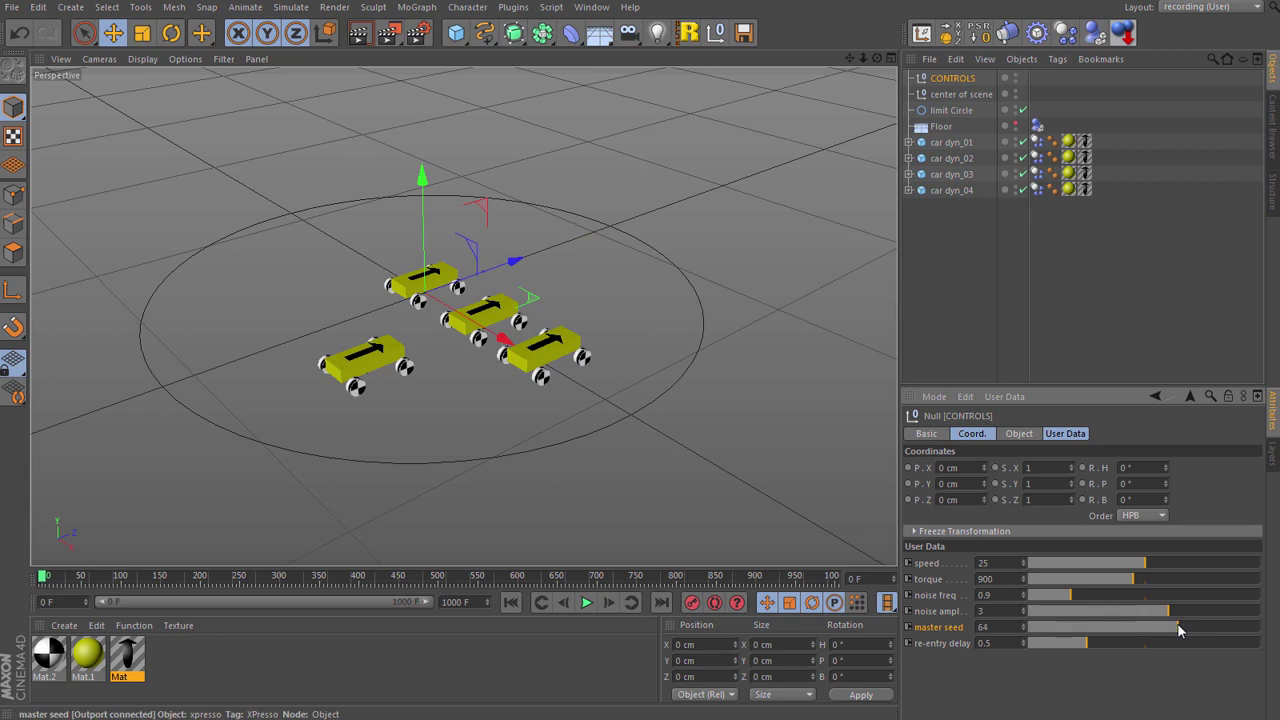
{"action": "left_click", "coordinate": [588, 603]}
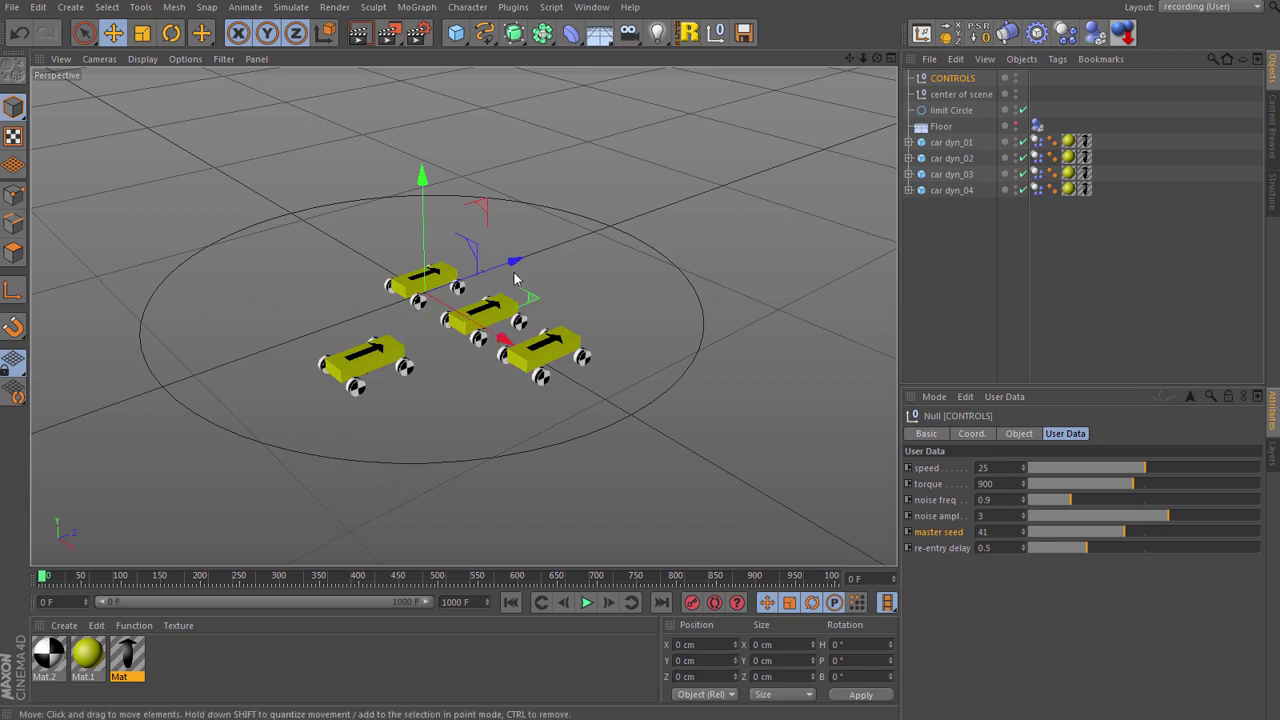
{"action": "mouse_move", "coordinate": [948, 541]}
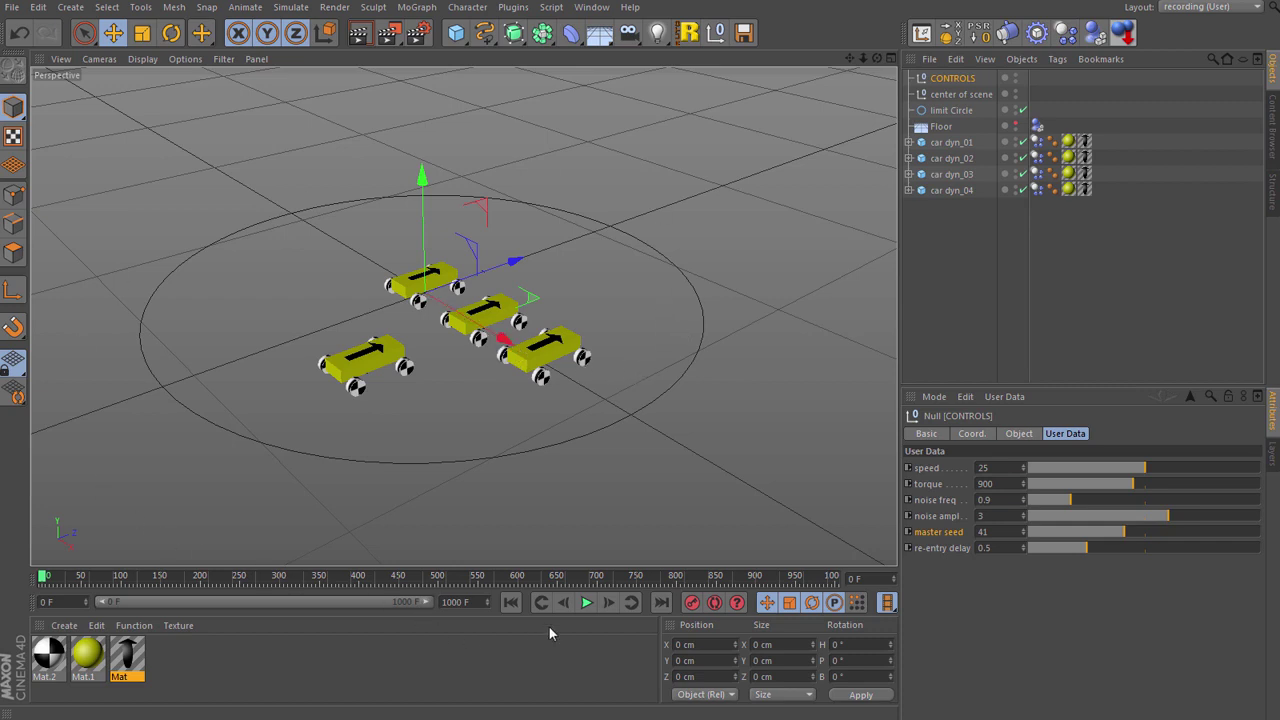
{"action": "left_click", "coordinate": [586, 603]}
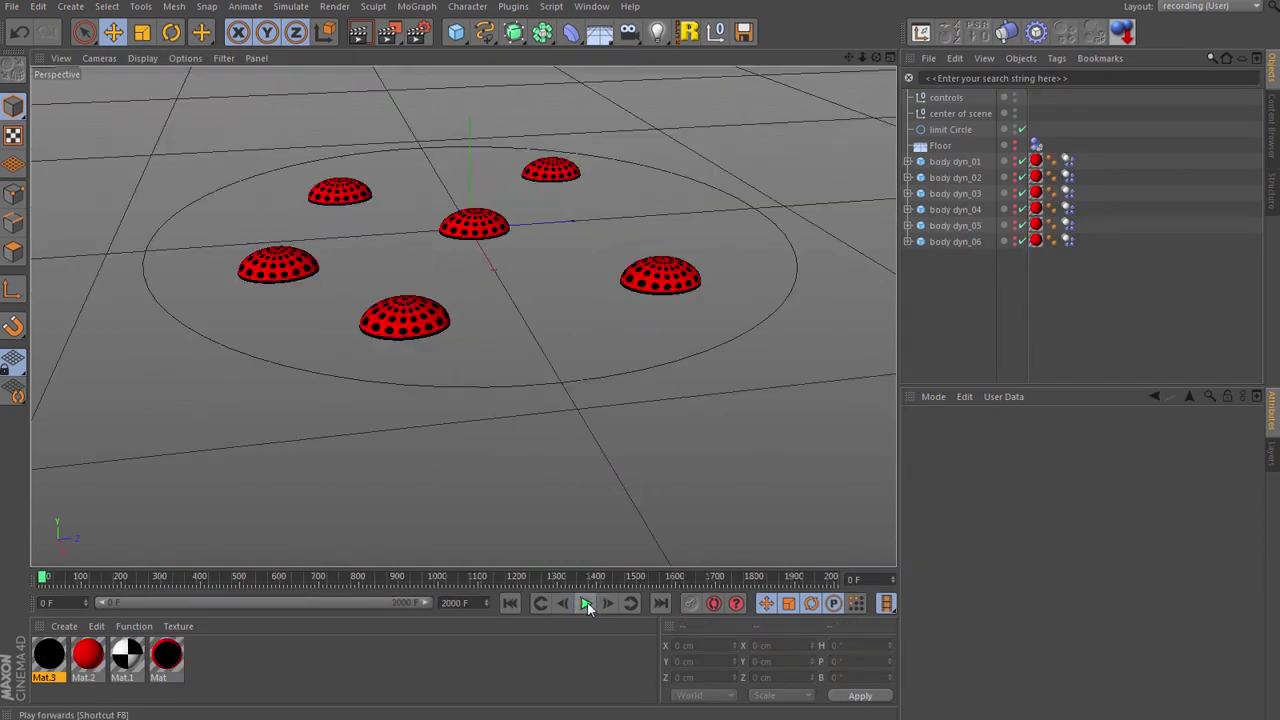
Play the six spotted-dome scene, stop it, and rewind to frame 0.
{"action": "left_click", "coordinate": [585, 603]}
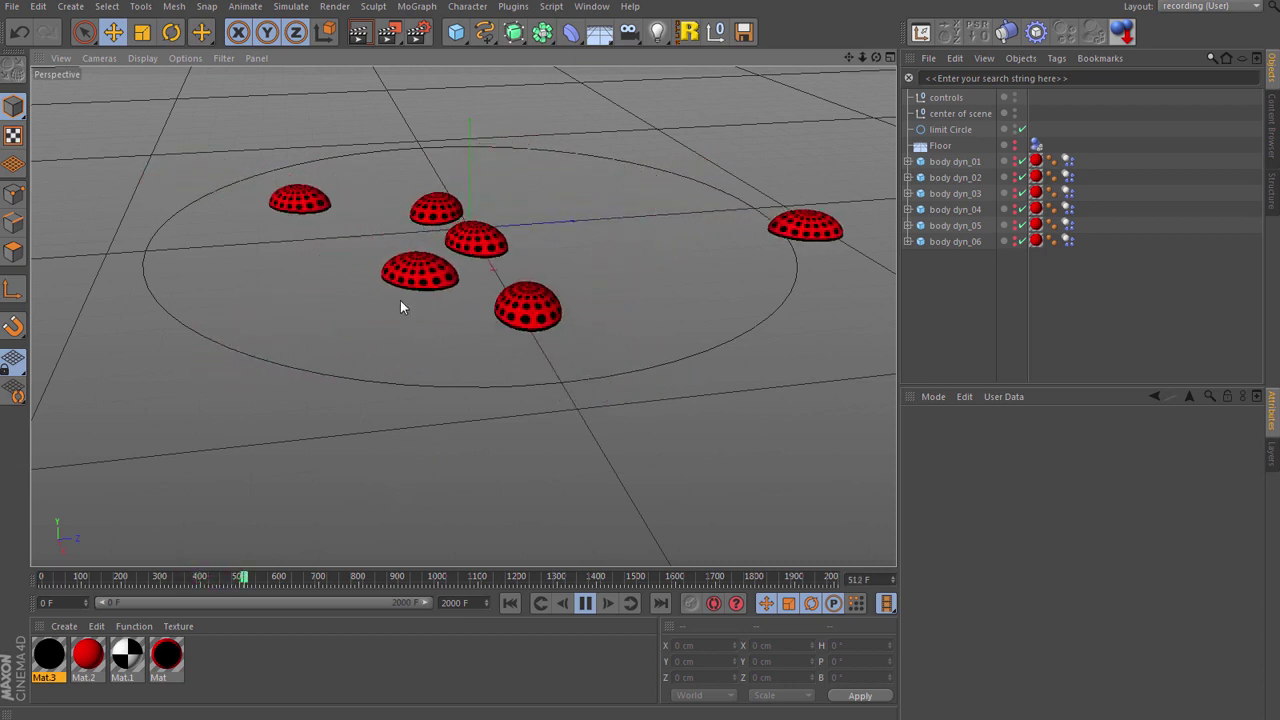
{"action": "left_click", "coordinate": [583, 603]}
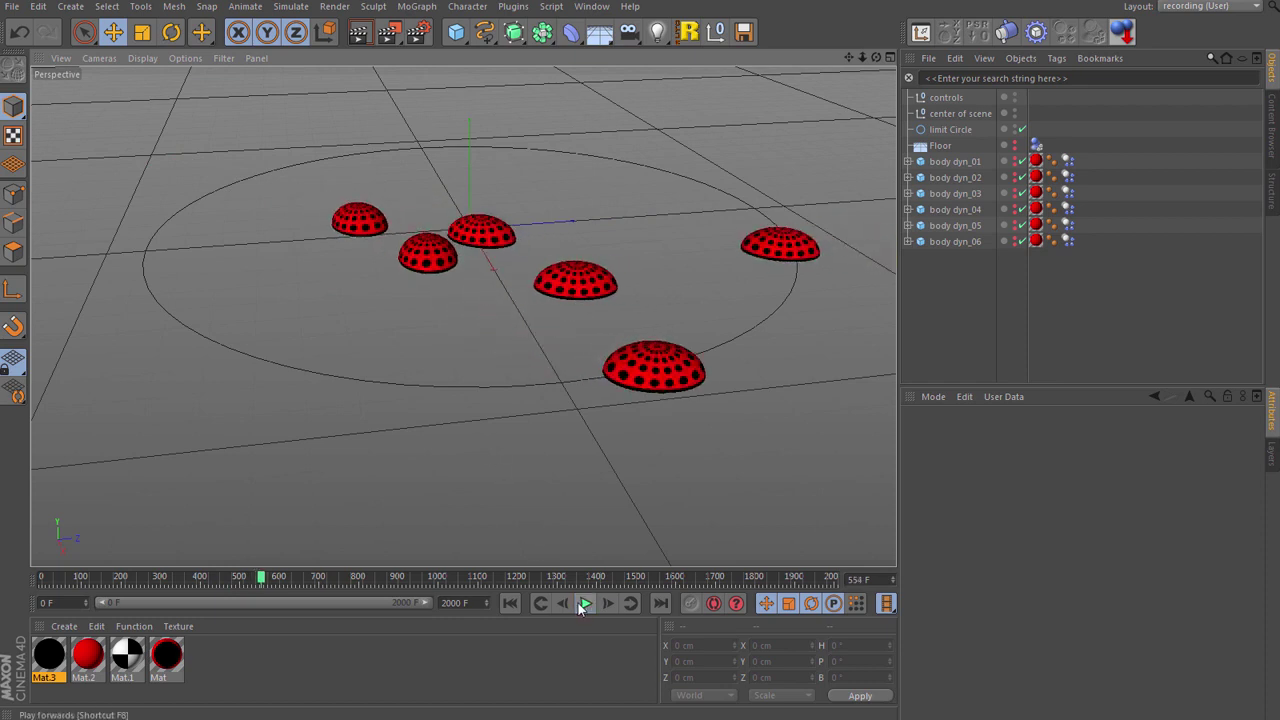
{"action": "left_click", "coordinate": [509, 603]}
Toggle the controls null's view dynamic option on, off and on to reveal the wheeled rigs, then view from the side.
{"action": "left_click", "coordinate": [942, 98]}
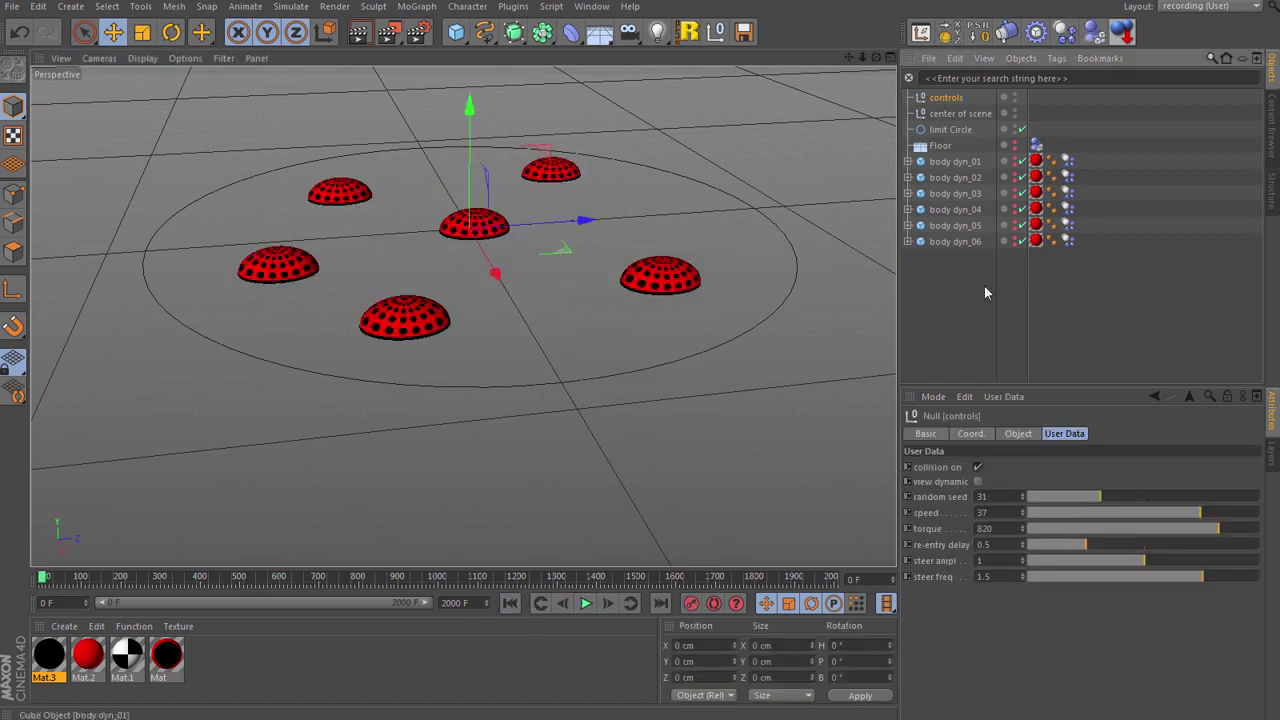
{"action": "left_click", "coordinate": [977, 482]}
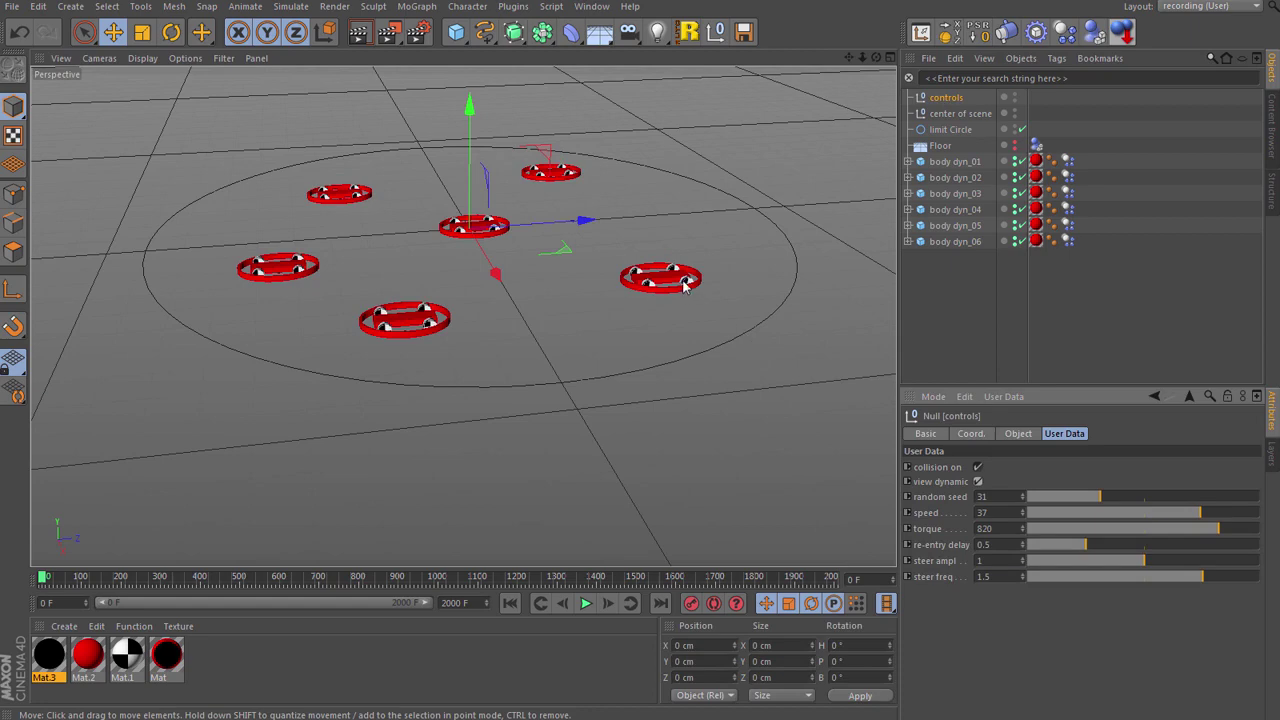
{"action": "scroll", "coordinate": [680, 290], "scroll_direction": "up", "scroll_amount": 2}
{"action": "scroll", "coordinate": [663, 294], "scroll_direction": "up", "scroll_amount": 5}
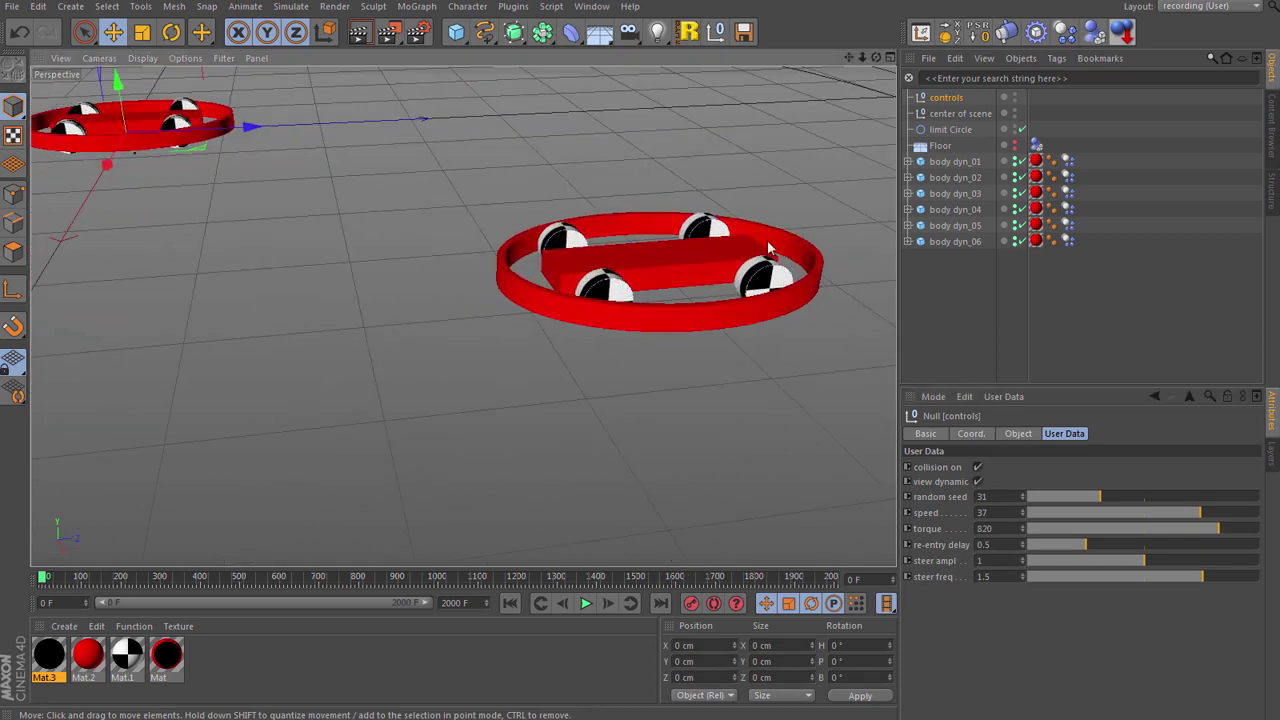
{"action": "left_click", "coordinate": [977, 481]}
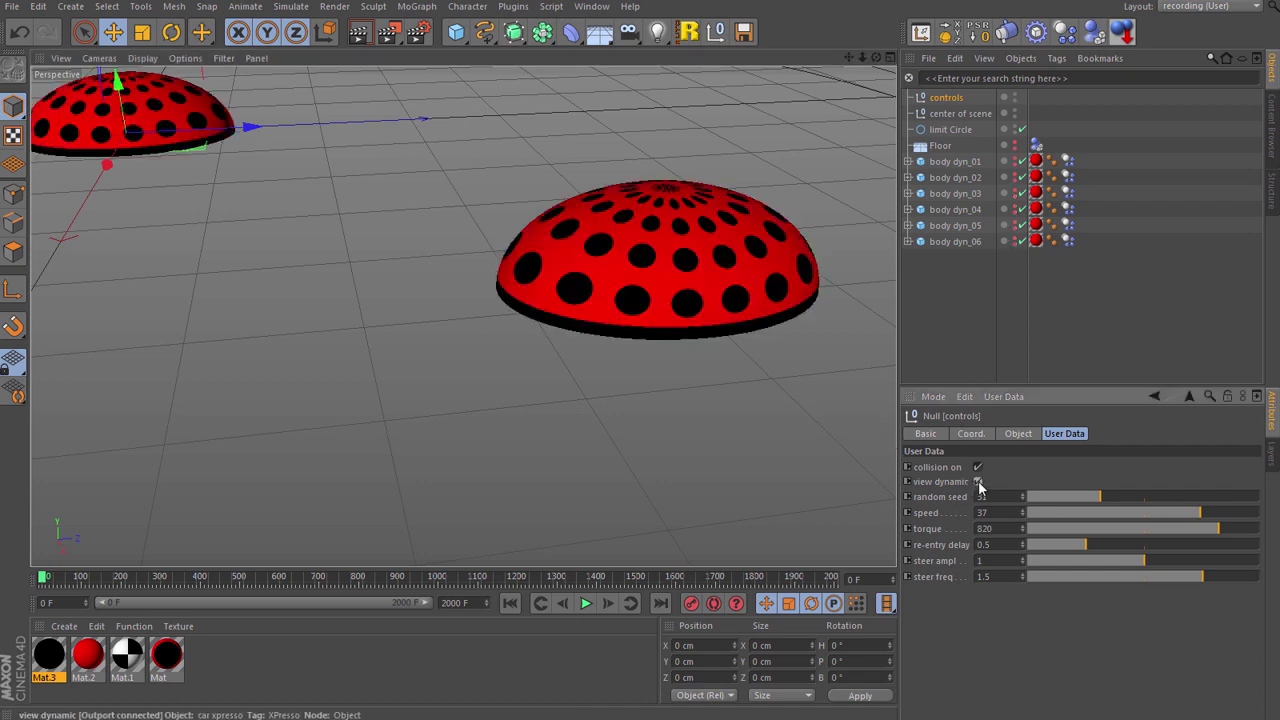
{"action": "left_click", "coordinate": [978, 482]}
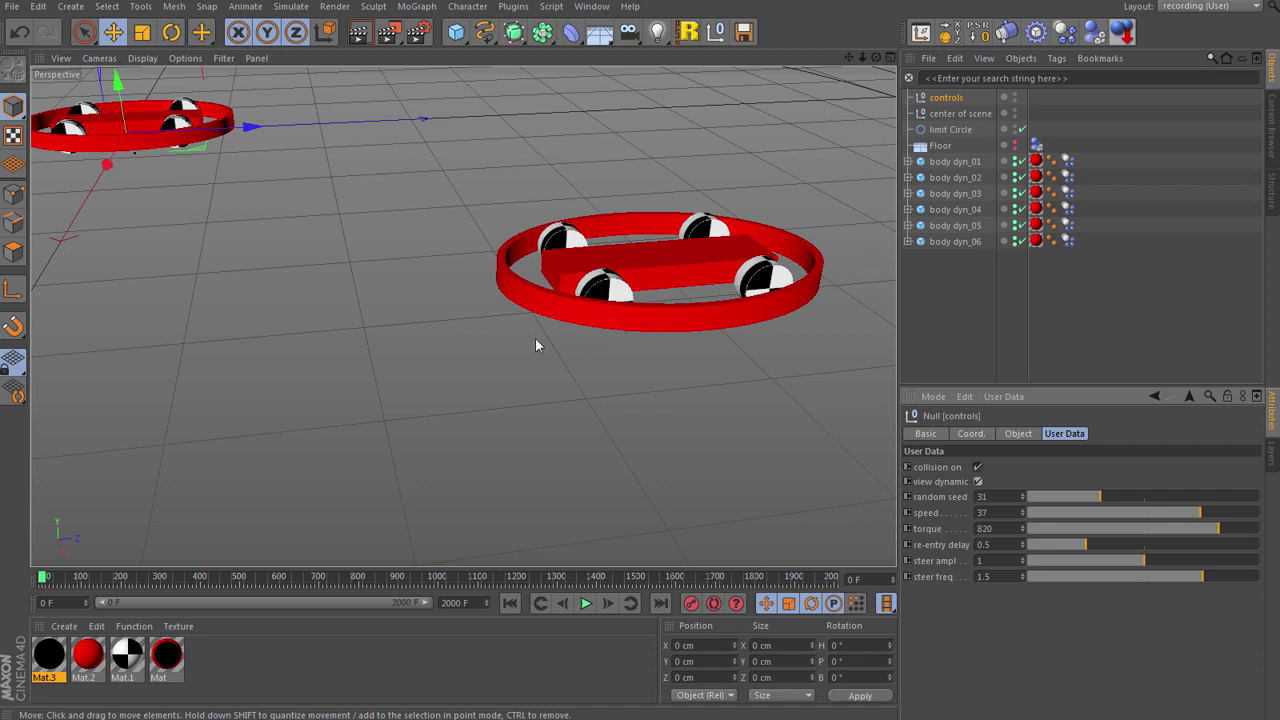
{"action": "key", "text": "F3"}
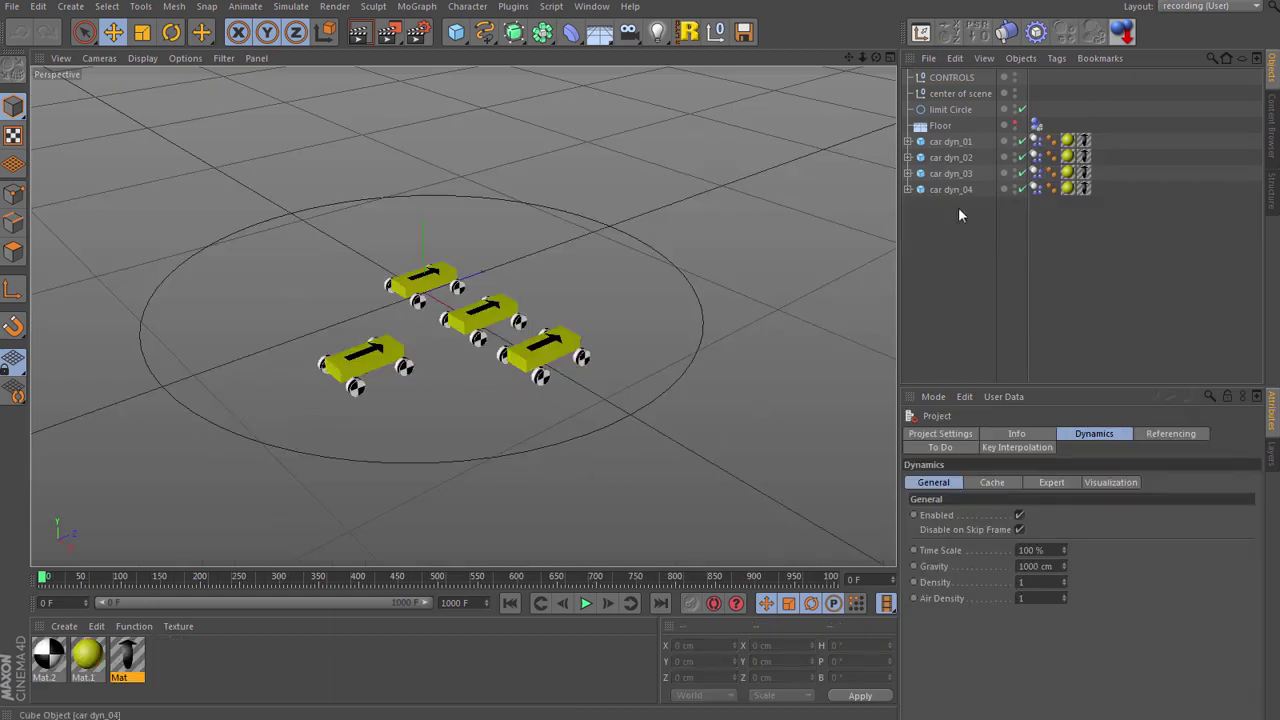
Delete car dyn_02 to car dyn_04 and lower car dyn_01 to Y 0.
{"action": "left_click_drag", "start_coordinate": [981, 220], "coordinate": [953, 156]}
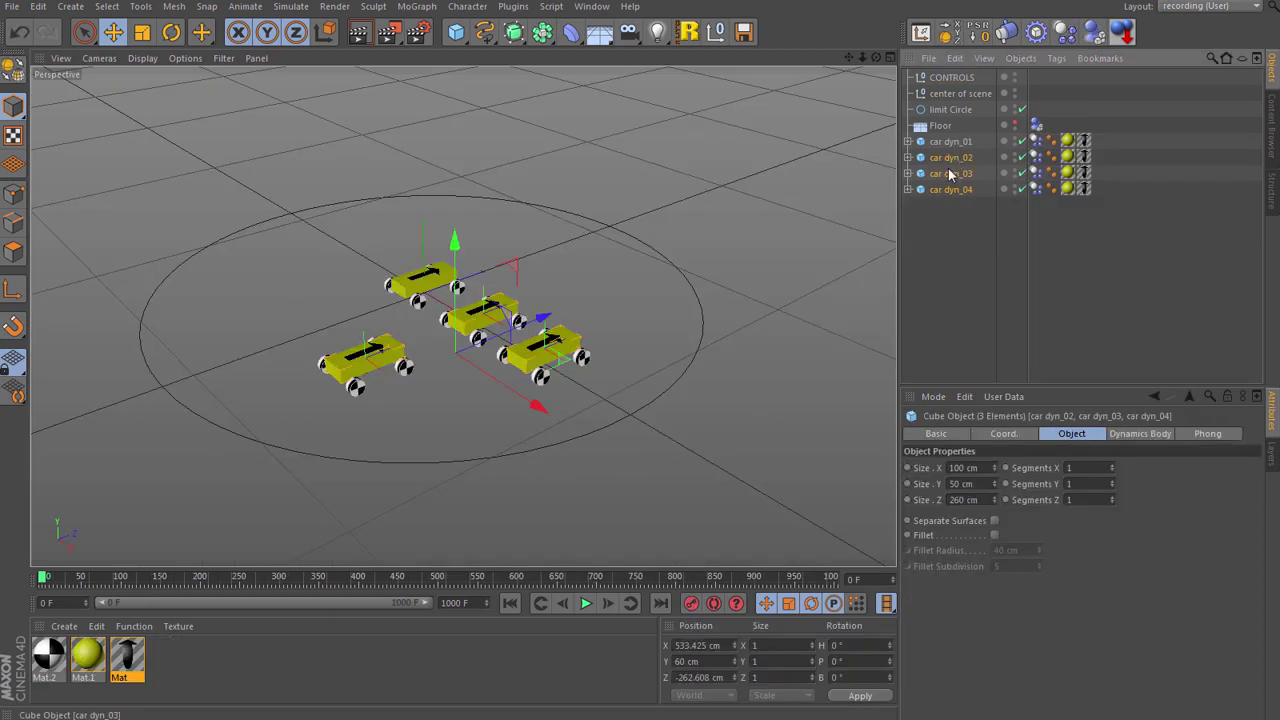
{"action": "key", "text": "Delete"}
{"action": "left_click", "coordinate": [935, 142]}
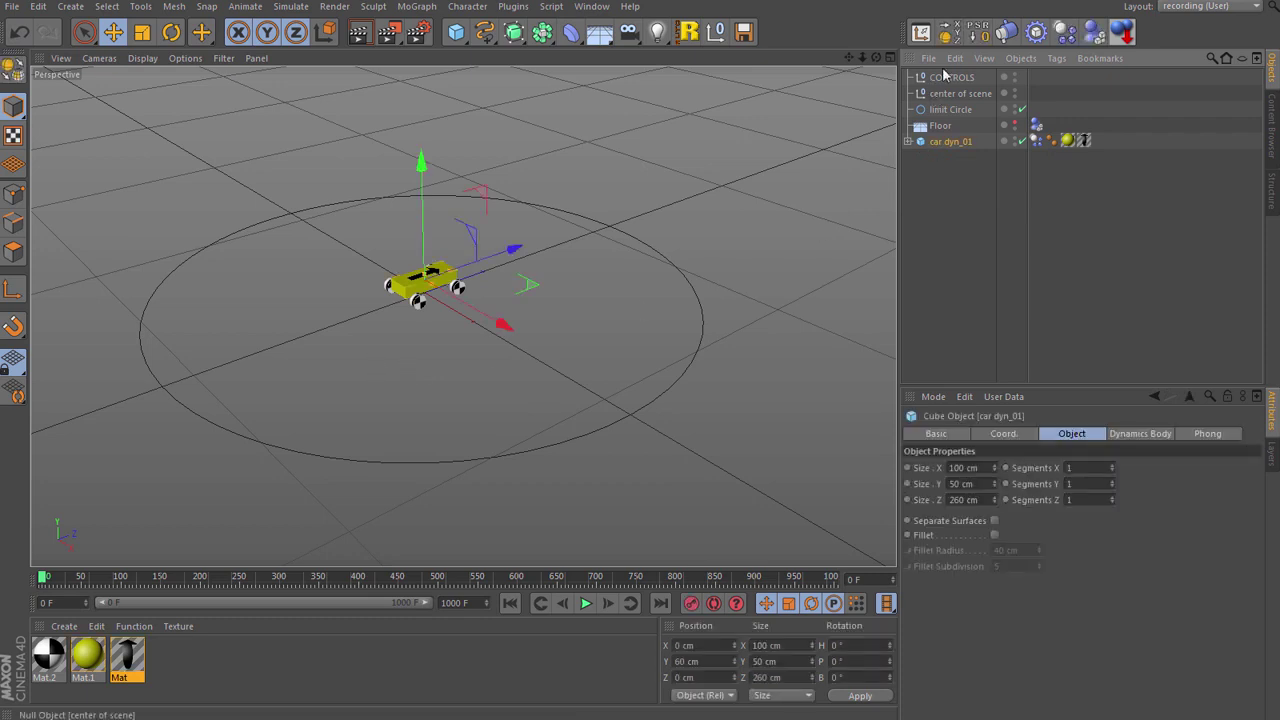
{"action": "left_click_drag", "start_coordinate": [417, 297], "coordinate": [420, 309]}
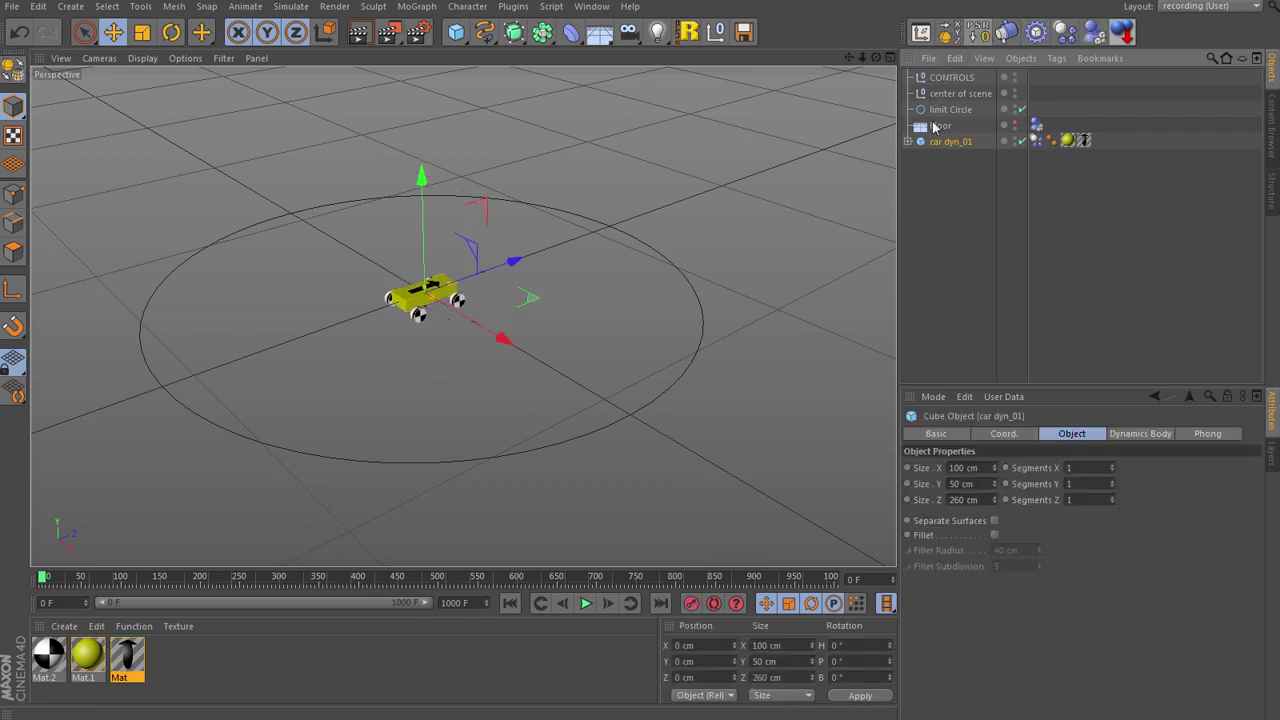
Copy the spotted hemisphere from the hemisphere document and paste it into the car scene.
{"action": "left_click", "coordinate": [592, 7]}
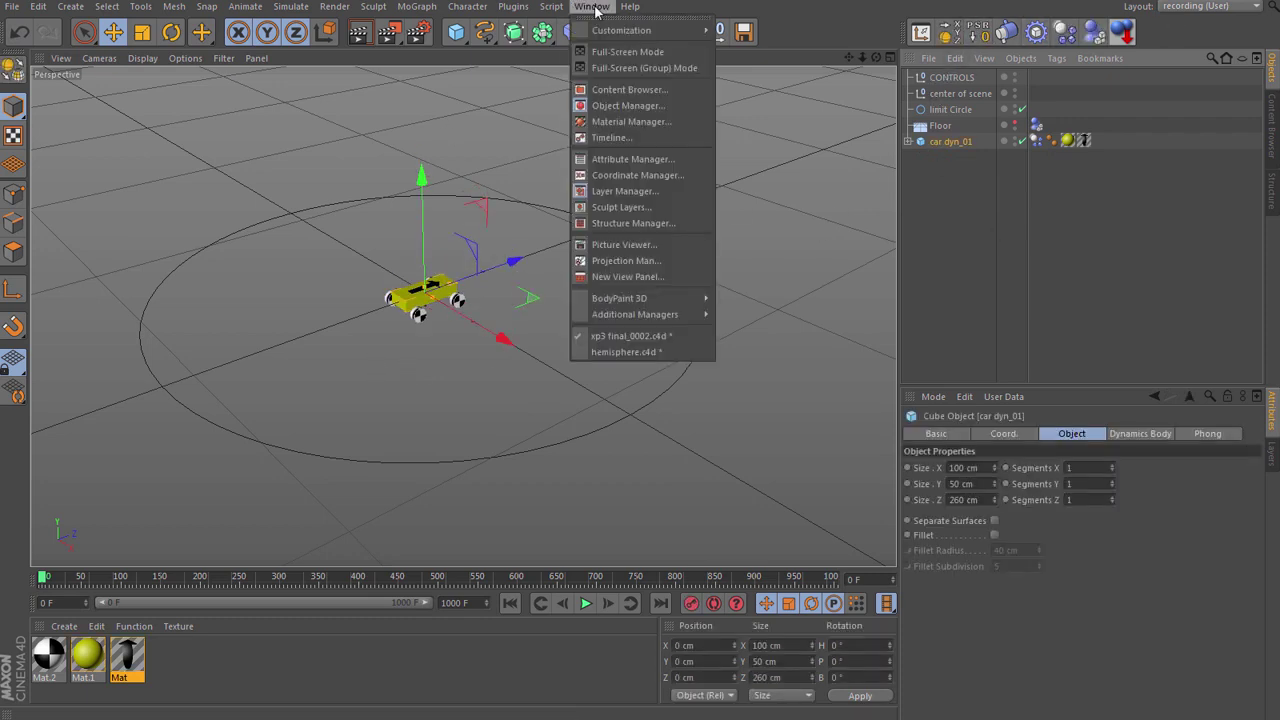
{"action": "left_click", "coordinate": [608, 350]}
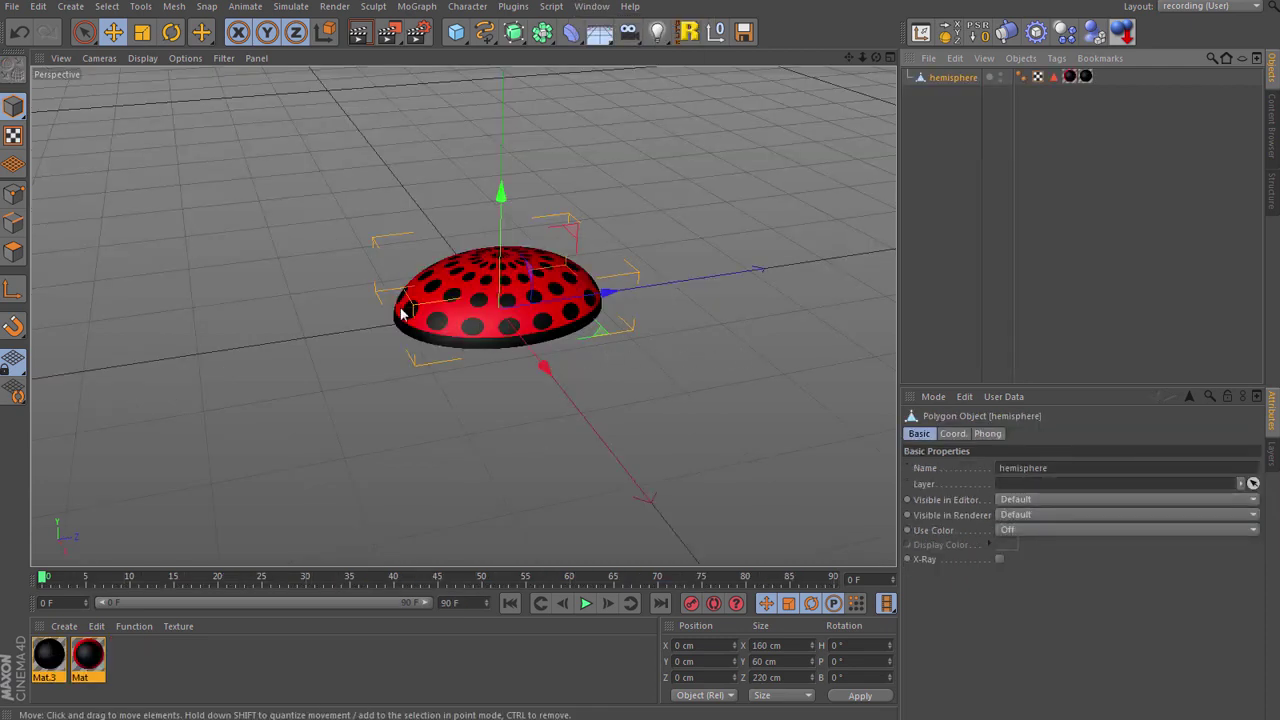
{"action": "left_click", "coordinate": [955, 58]}
{"action": "left_click", "coordinate": [972, 135]}
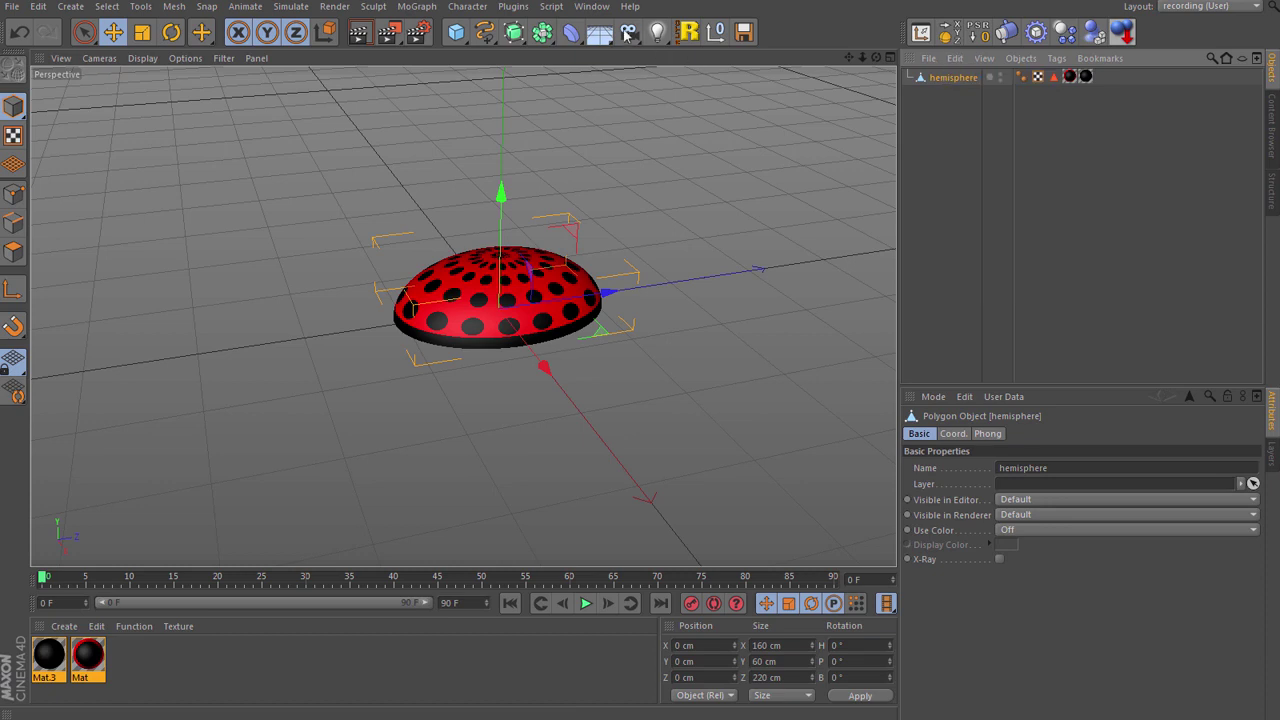
{"action": "left_click", "coordinate": [592, 7]}
{"action": "left_click", "coordinate": [636, 336]}
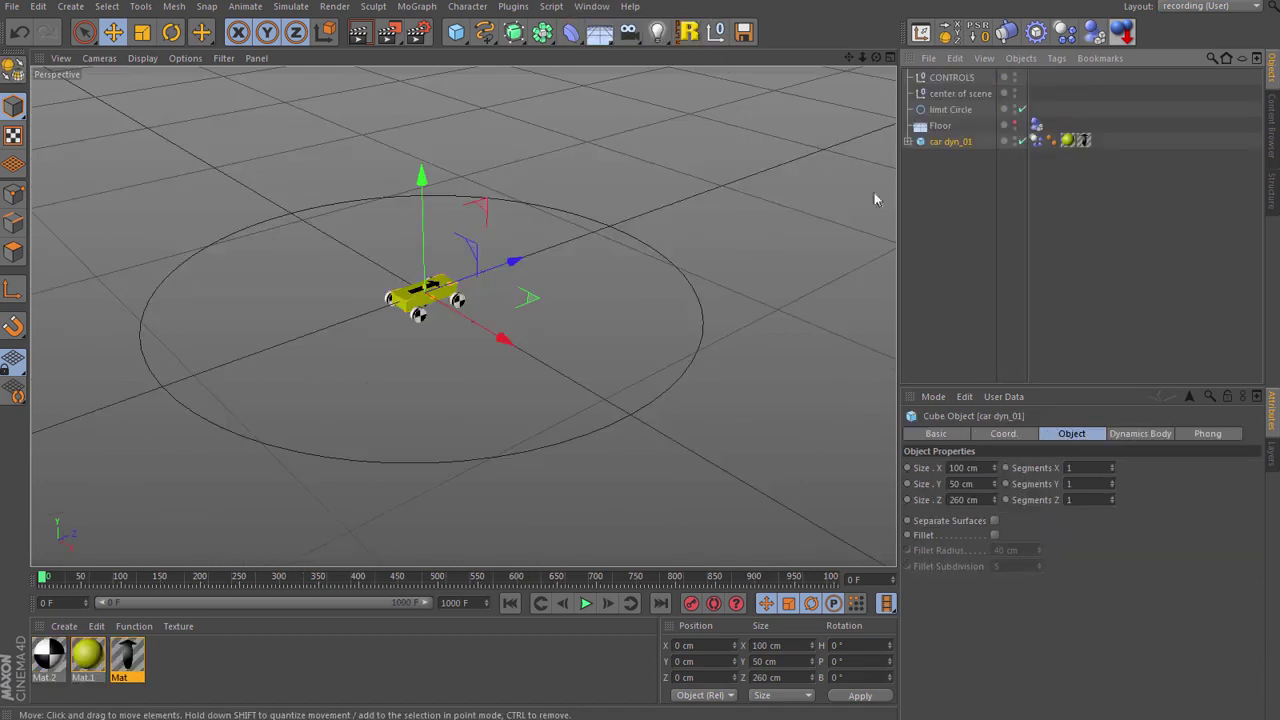
{"action": "left_click", "coordinate": [957, 58]}
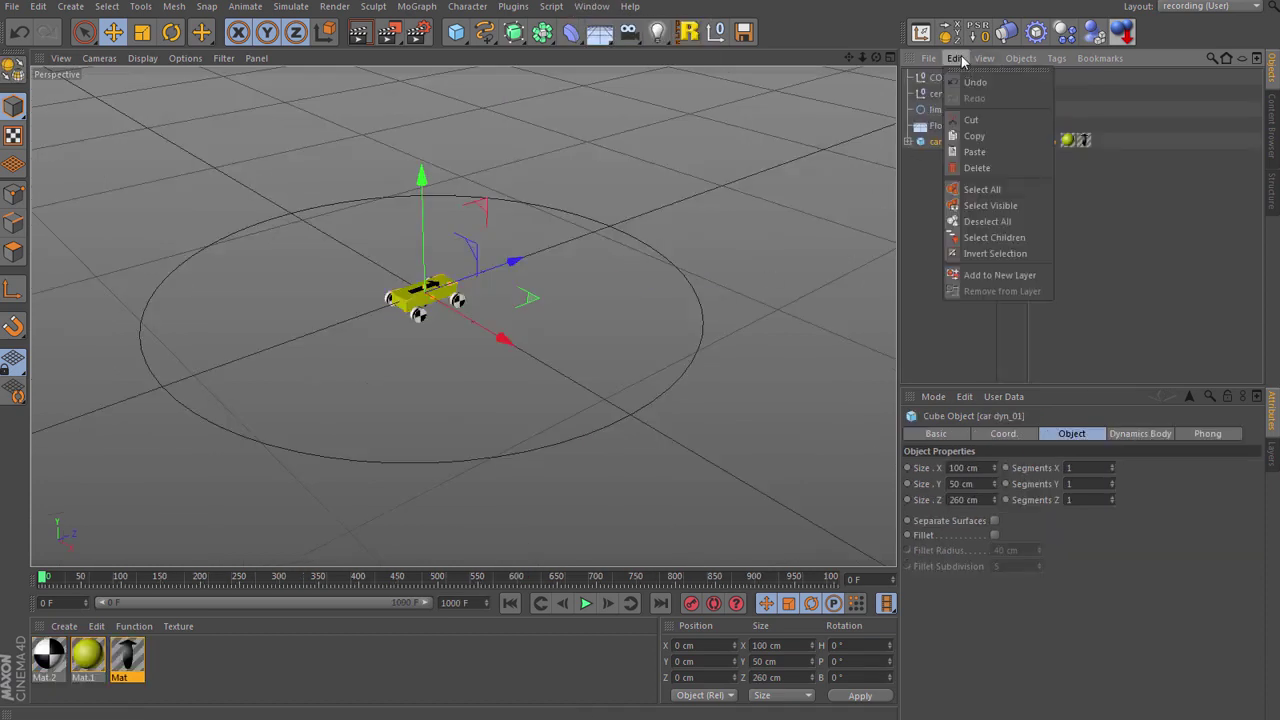
{"action": "left_click", "coordinate": [975, 151]}
Scale car dyn_01 down to half its size.
{"action": "scroll", "coordinate": [392, 295], "scroll_direction": "up", "scroll_amount": 5}
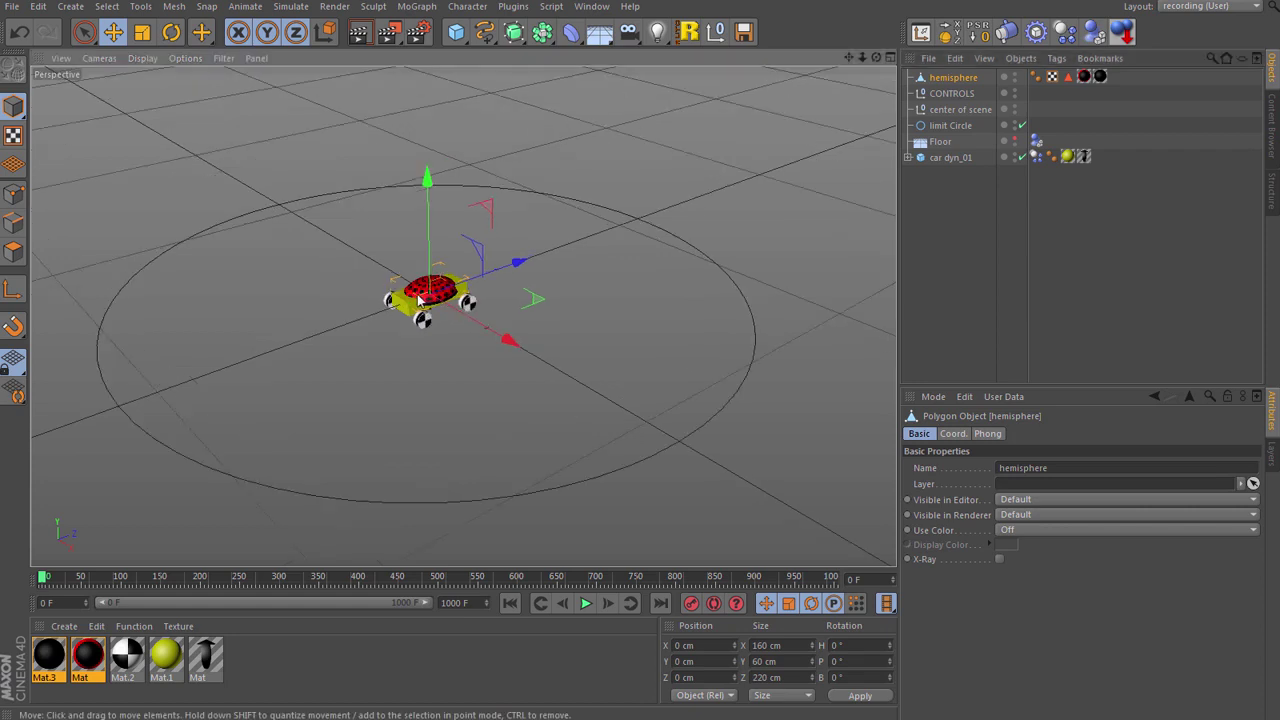
{"action": "scroll", "coordinate": [551, 290], "scroll_direction": "up", "scroll_amount": 2}
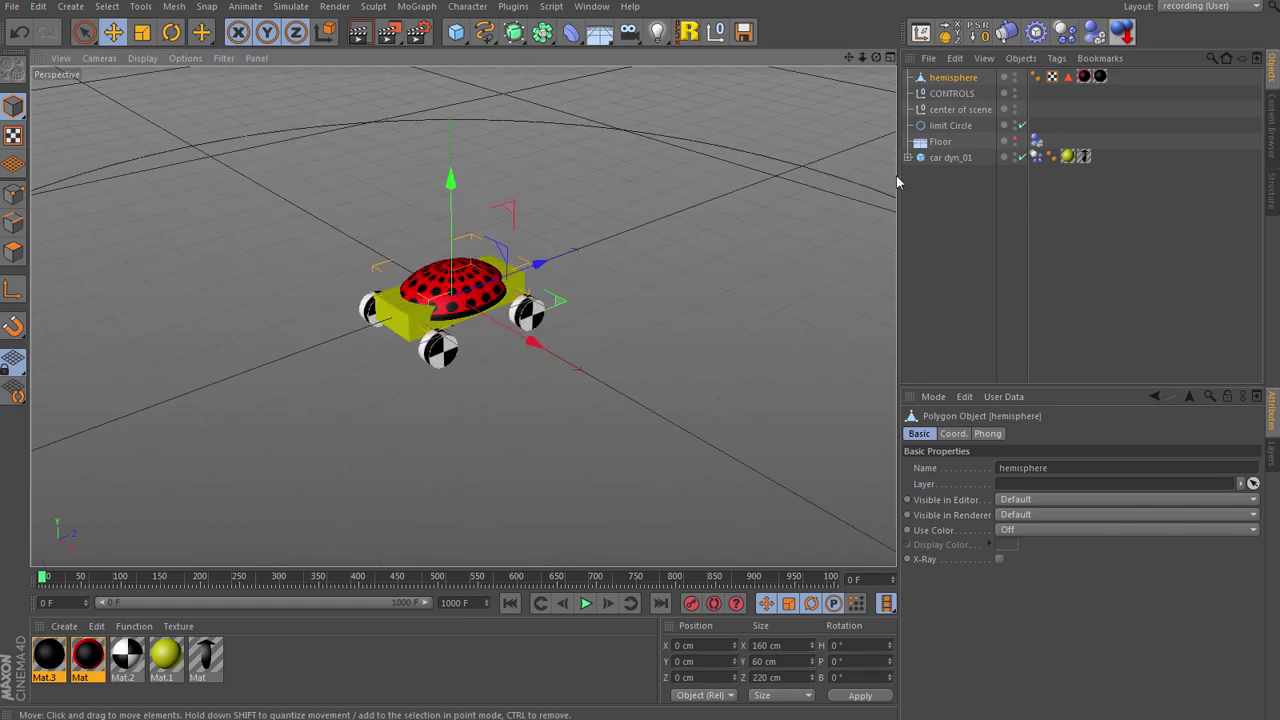
{"action": "left_click", "coordinate": [930, 160]}
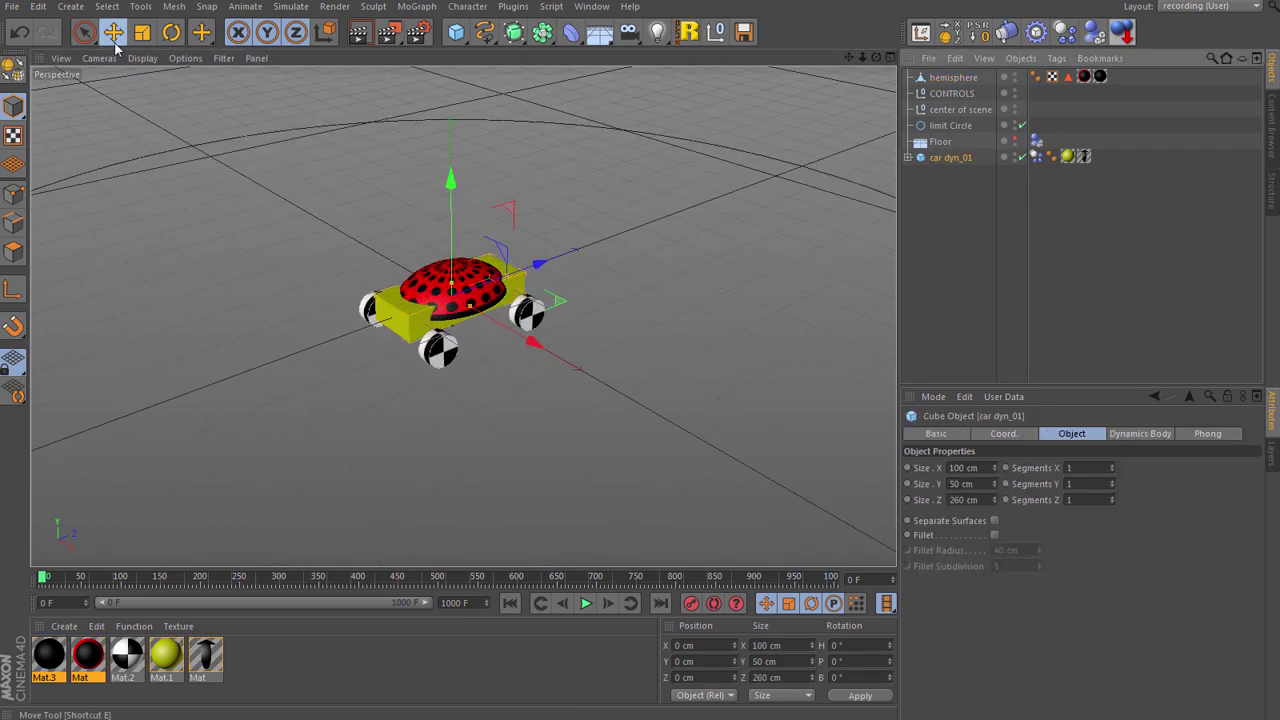
{"action": "left_click", "coordinate": [142, 32]}
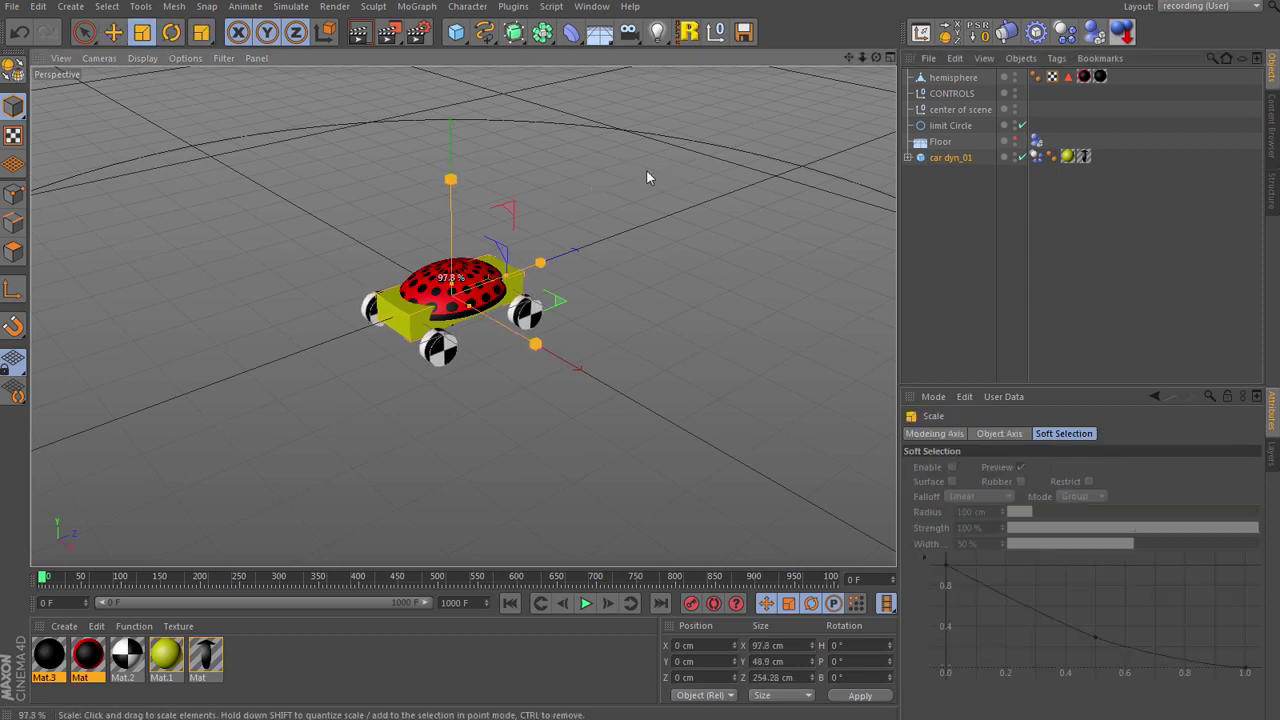
{"action": "left_click_drag", "start_coordinate": [646, 172], "coordinate": [379, 277]}
Hide the hemisphere, zoom in on the car in side view, and enable snapping for moving.
{"action": "key", "text": "F3"}
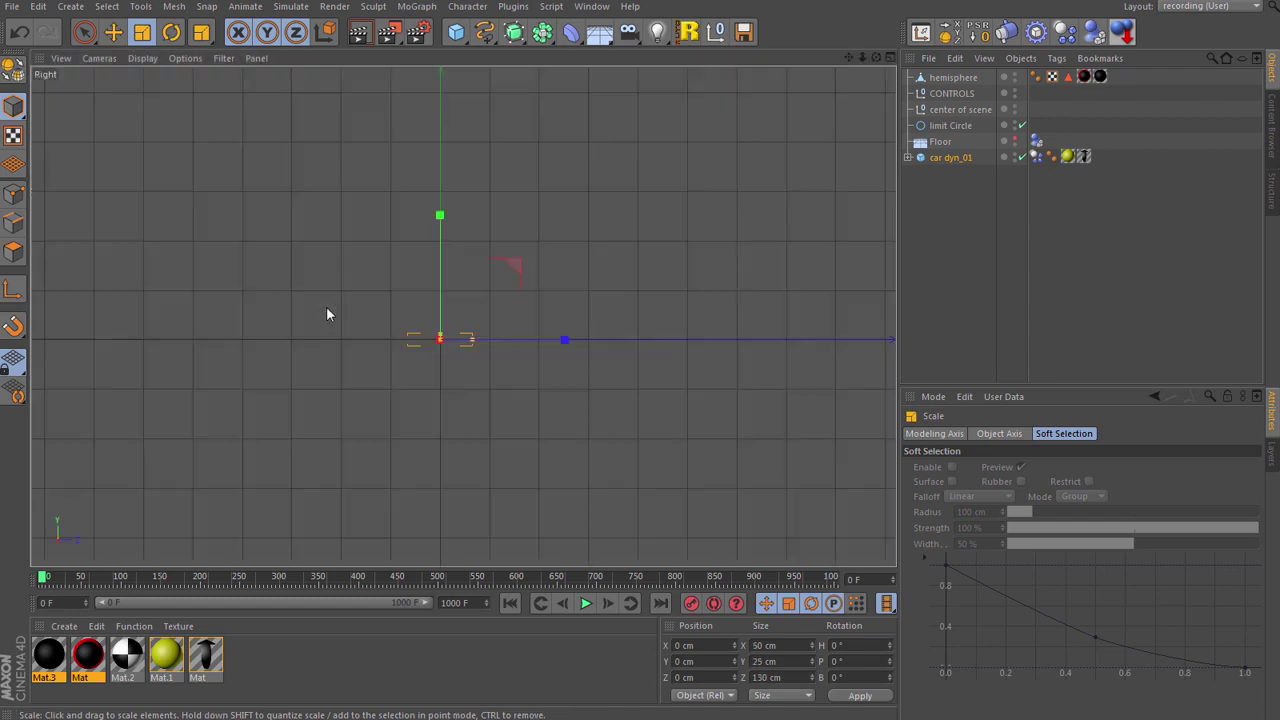
{"action": "left_click", "coordinate": [1015, 74]}
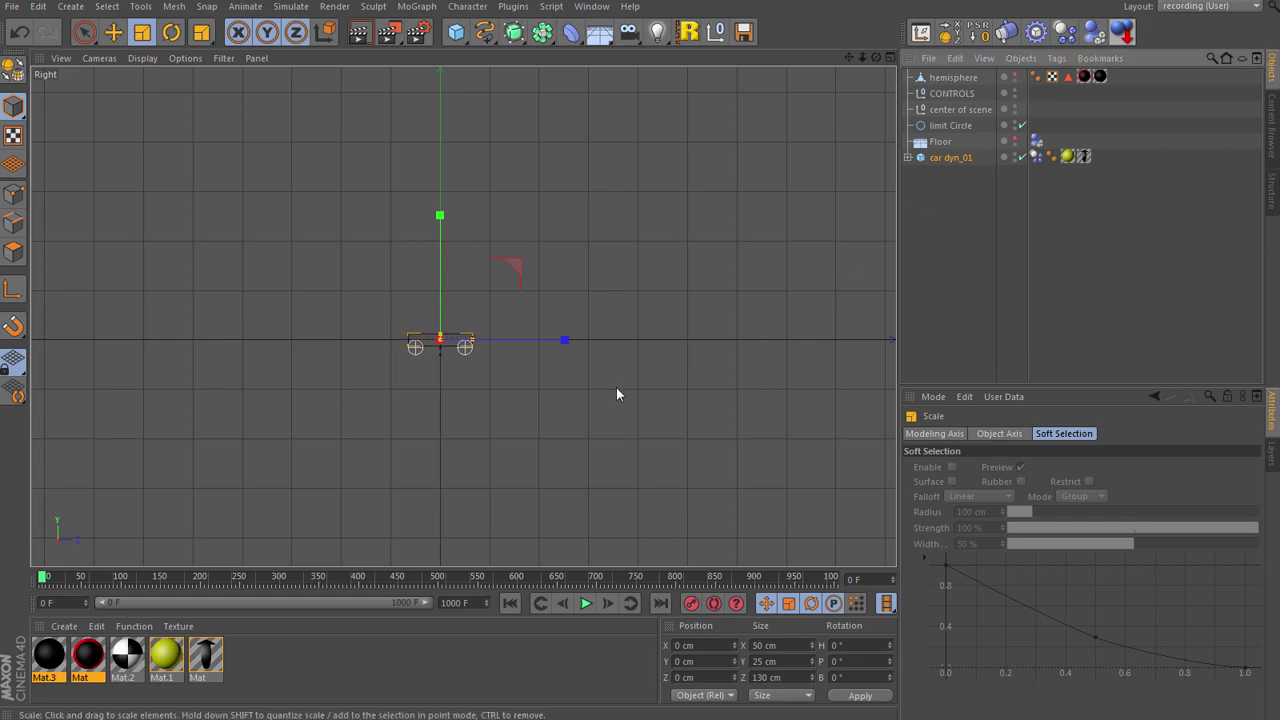
{"action": "right_click_drag", "start_coordinate": [426, 346], "coordinate": [289, 324], "text": "alt"}
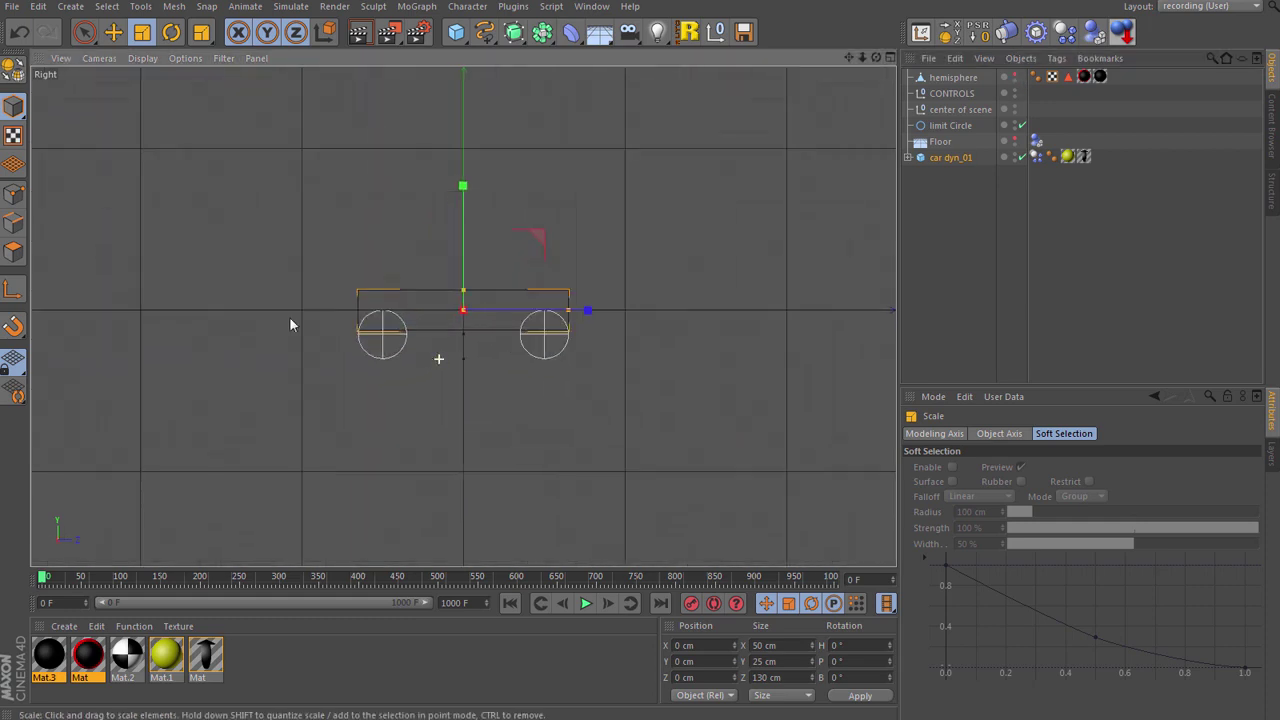
{"action": "key", "text": "e"}
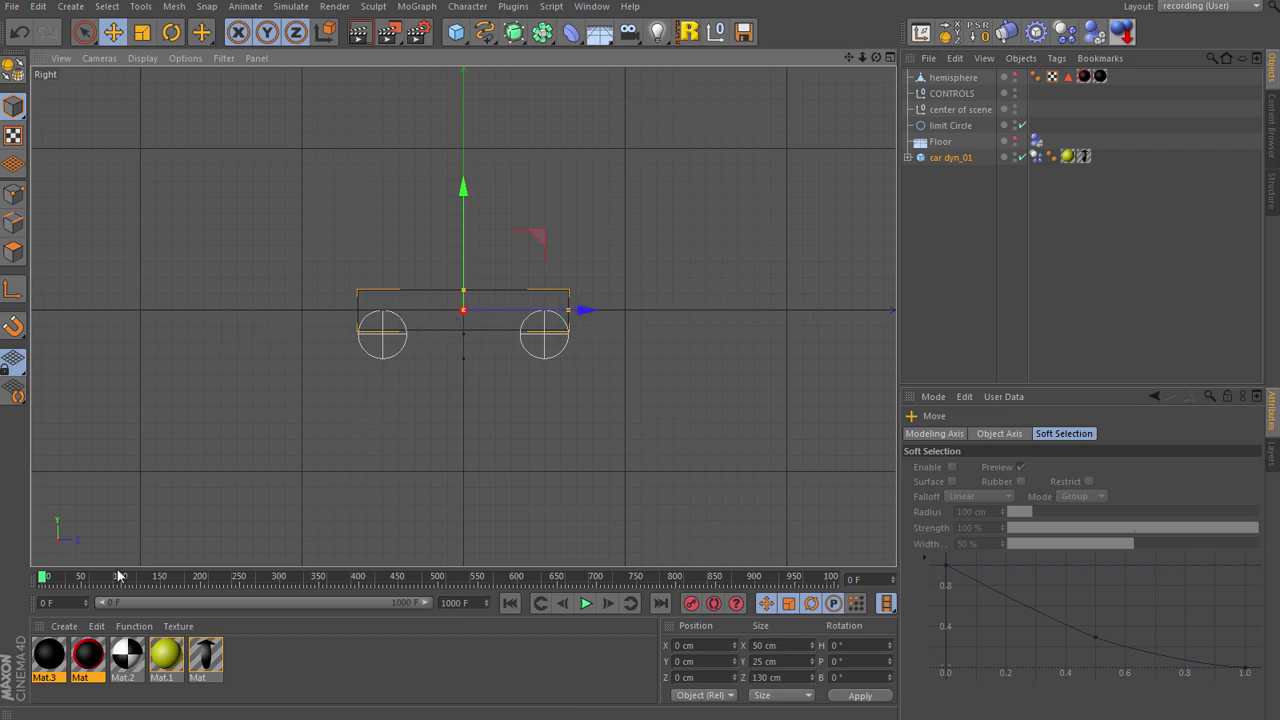
{"action": "key", "text": "p"}
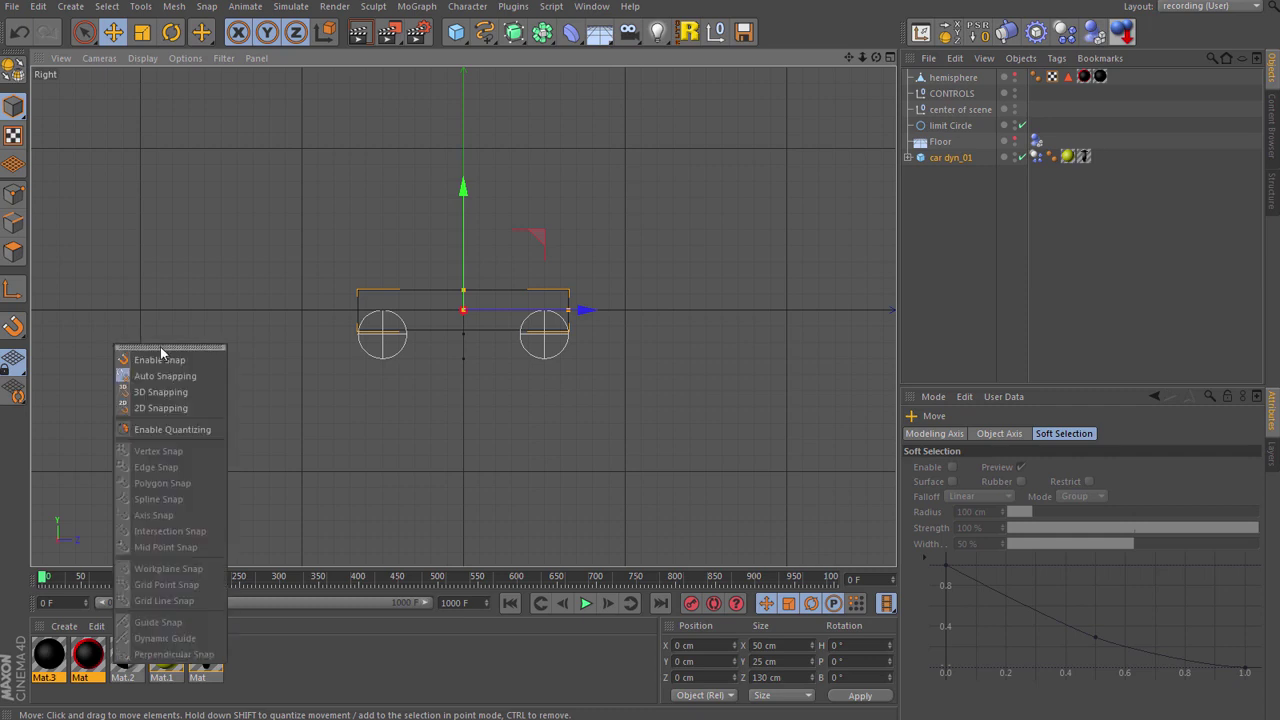
{"action": "left_click", "coordinate": [168, 360]}
{"action": "key", "text": "p"}
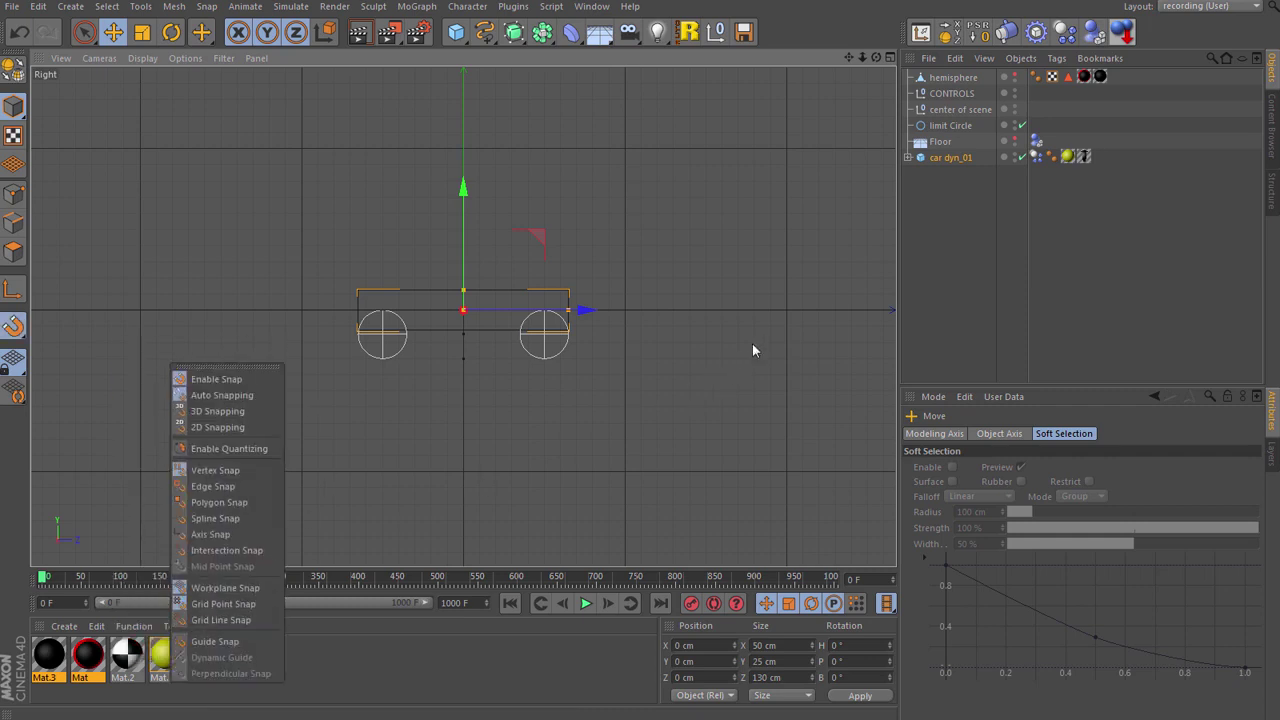
Snap the wheels null up to the body's centre height, then select the susp and motors nulls.
{"action": "left_click", "coordinate": [907, 158]}
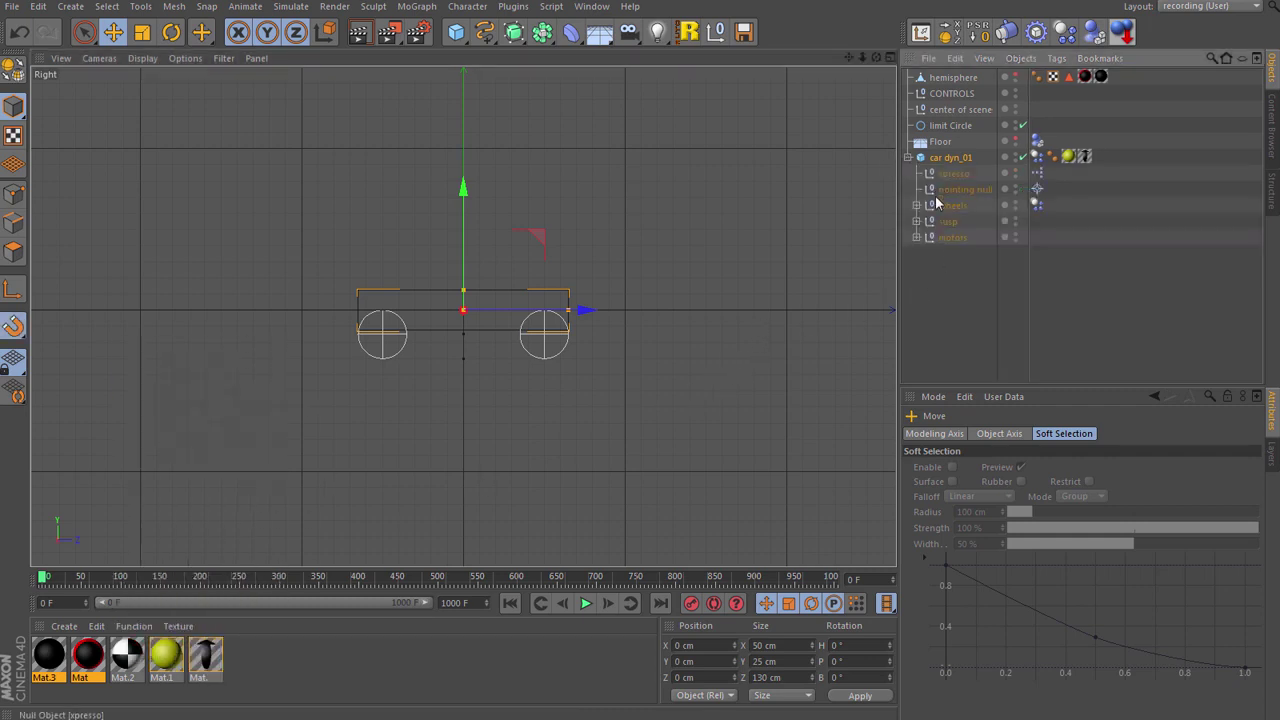
{"action": "left_click", "coordinate": [950, 205]}
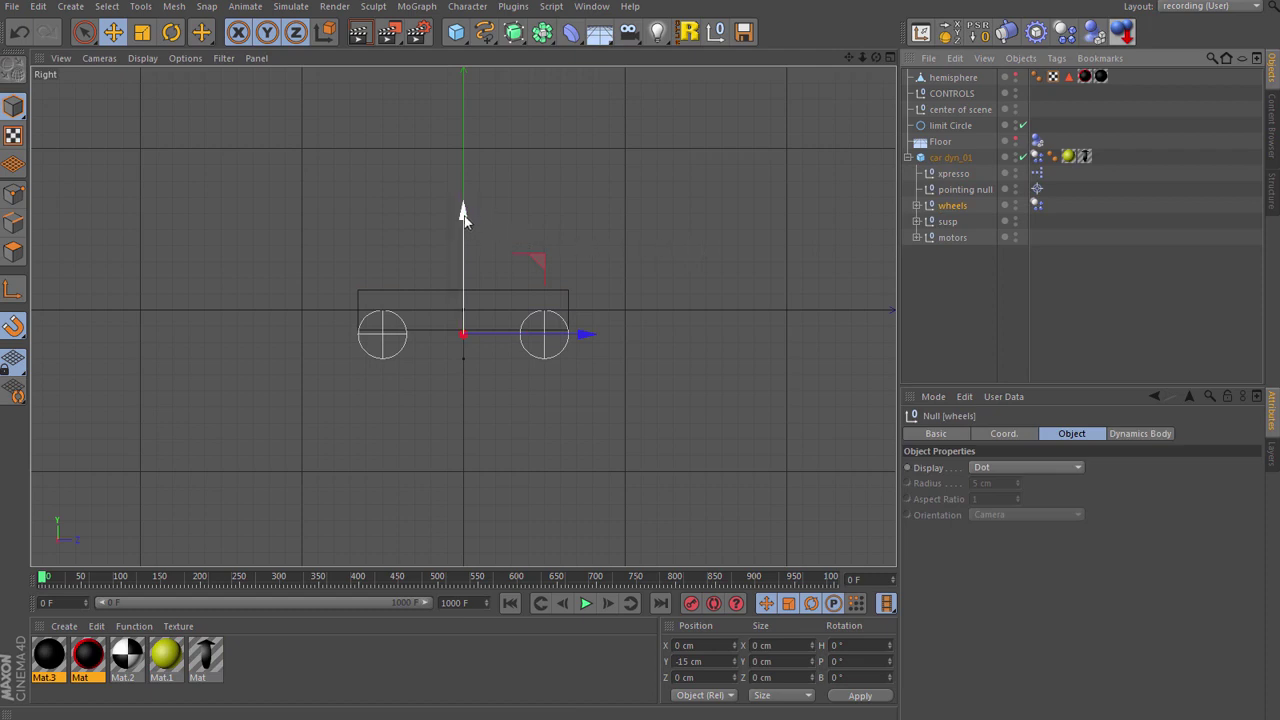
{"action": "left_click_drag", "start_coordinate": [463, 212], "coordinate": [463, 192]}
{"action": "left_click", "coordinate": [948, 221]}
{"action": "left_click", "coordinate": [950, 237]}
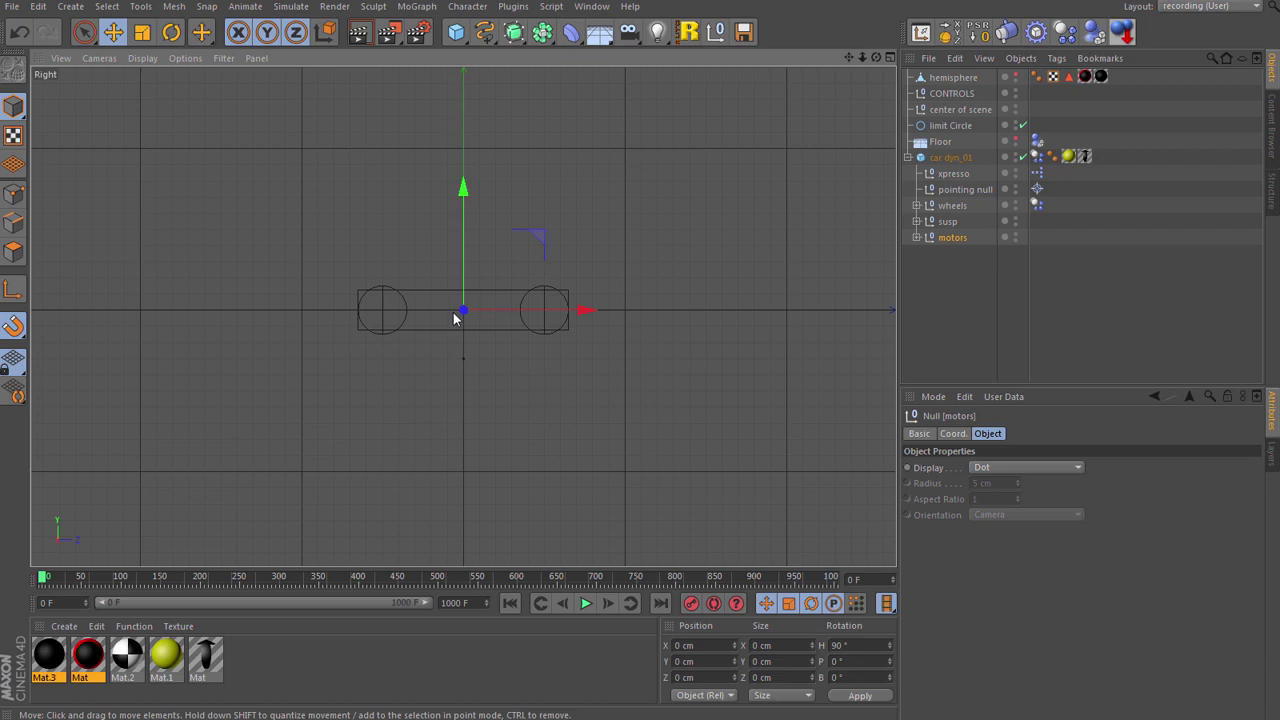
{"action": "scroll", "coordinate": [386, 317], "scroll_direction": "up", "scroll_amount": 8}
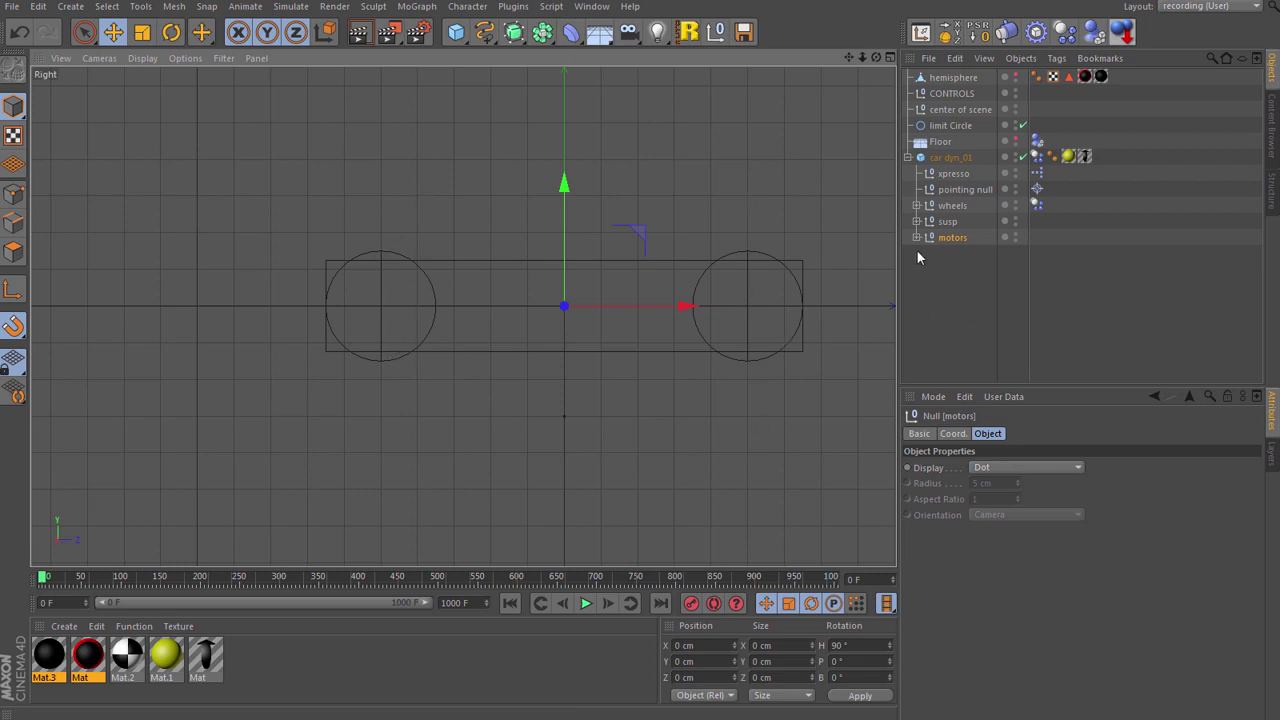
Give the four wh susp connectors Lower and Upper Limit Y of 0 cm, then select the car body.
{"action": "left_click", "coordinate": [917, 222]}
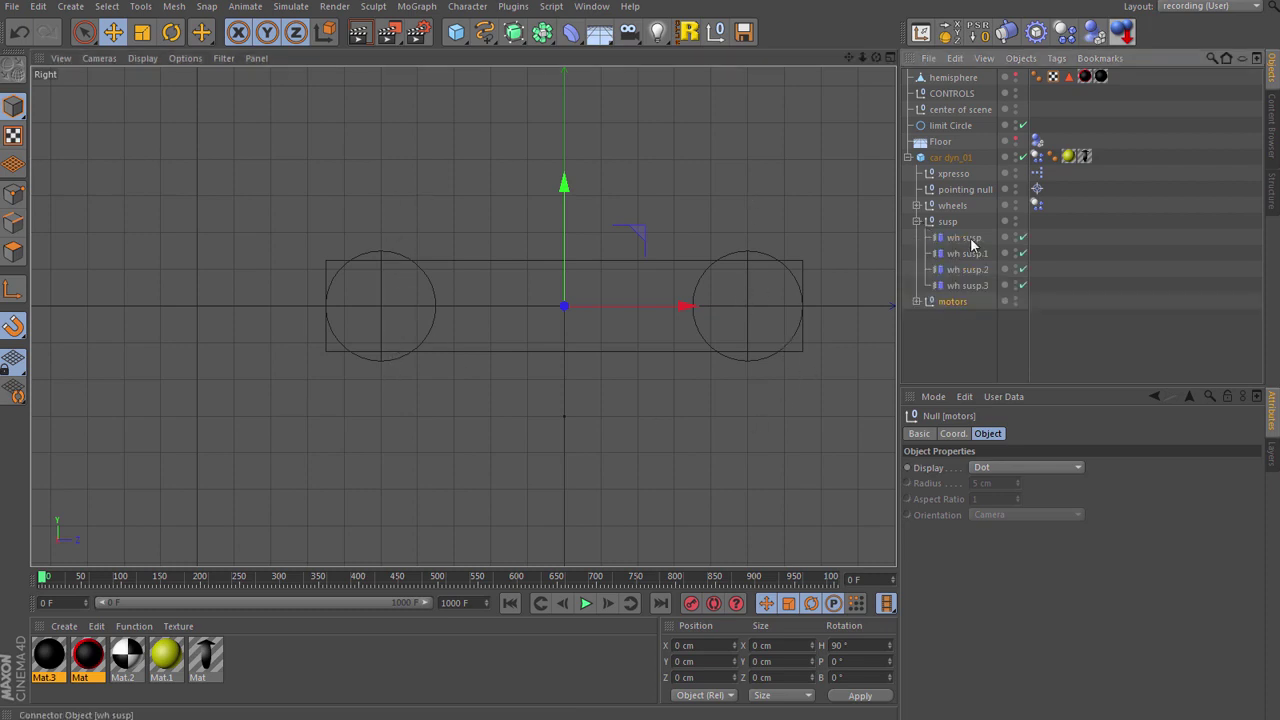
{"action": "left_click", "coordinate": [966, 238]}
{"action": "left_click", "coordinate": [984, 285], "text": "shift"}
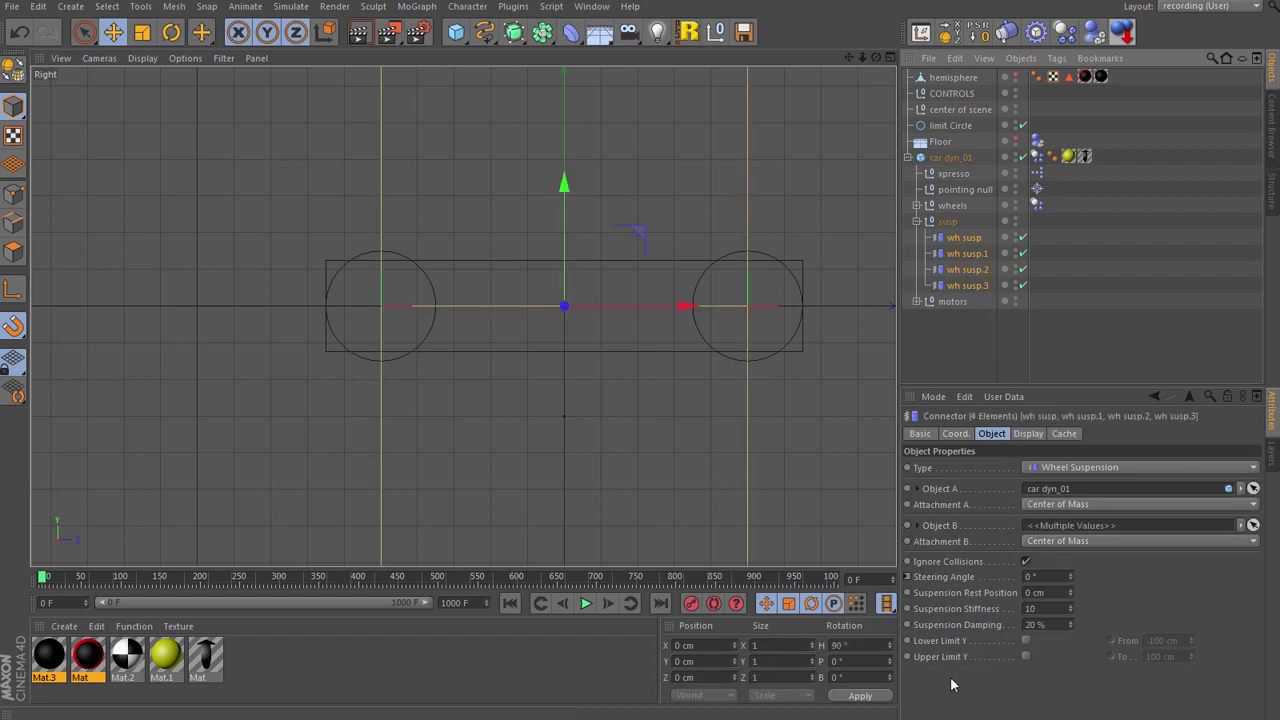
{"action": "left_click", "coordinate": [1025, 640]}
{"action": "left_click", "coordinate": [1026, 656]}
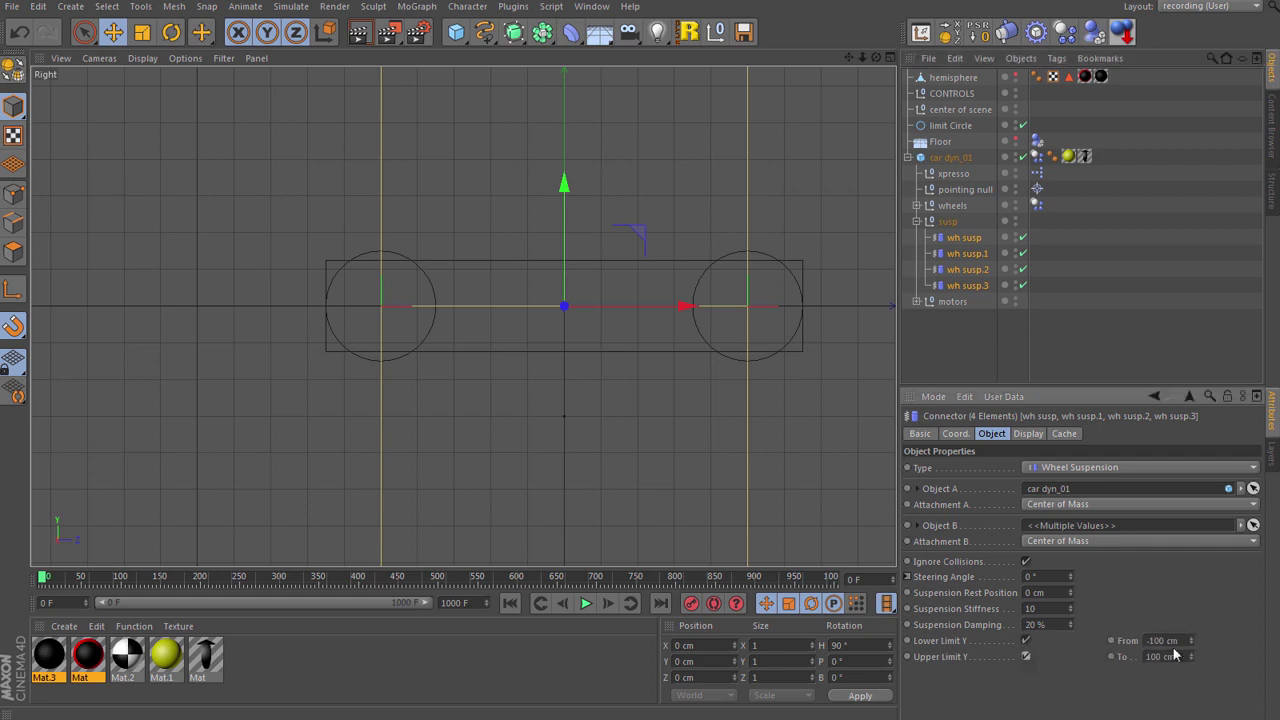
{"action": "left_click", "coordinate": [1170, 642]}
{"action": "type", "text": "0"}
{"action": "key", "text": "Tab"}
{"action": "type", "text": "0"}
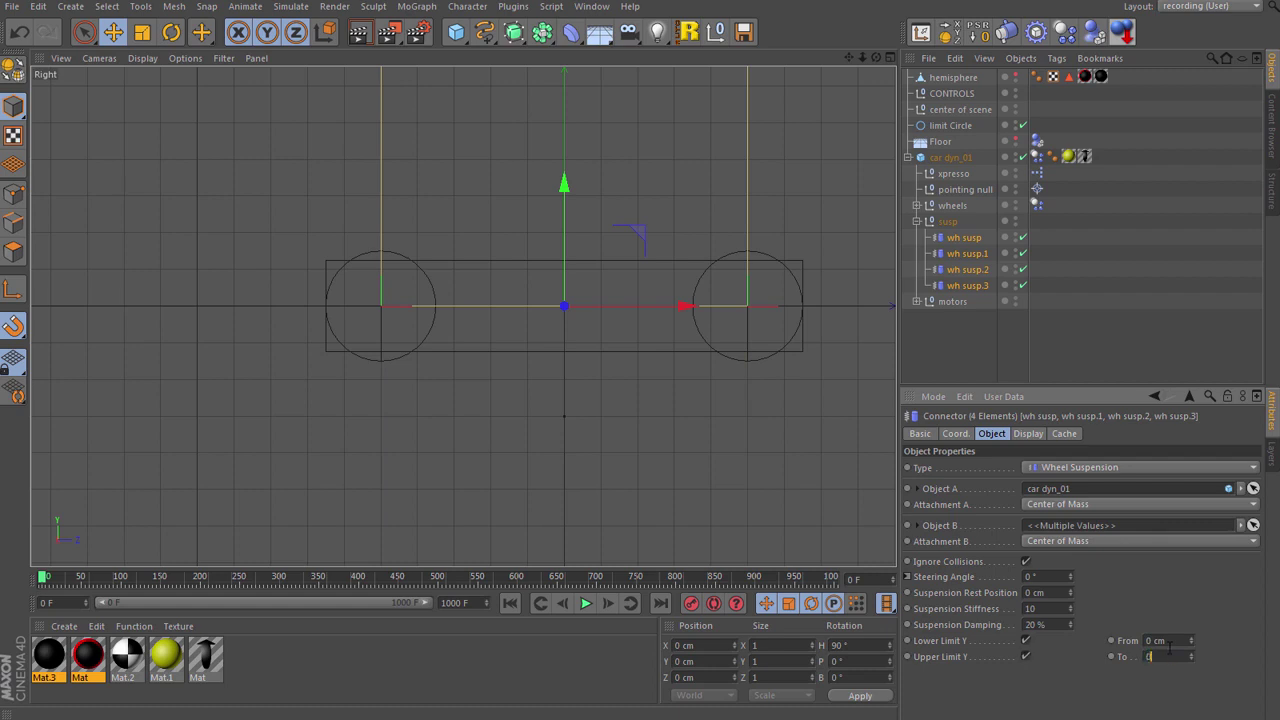
{"action": "key", "text": "Return"}
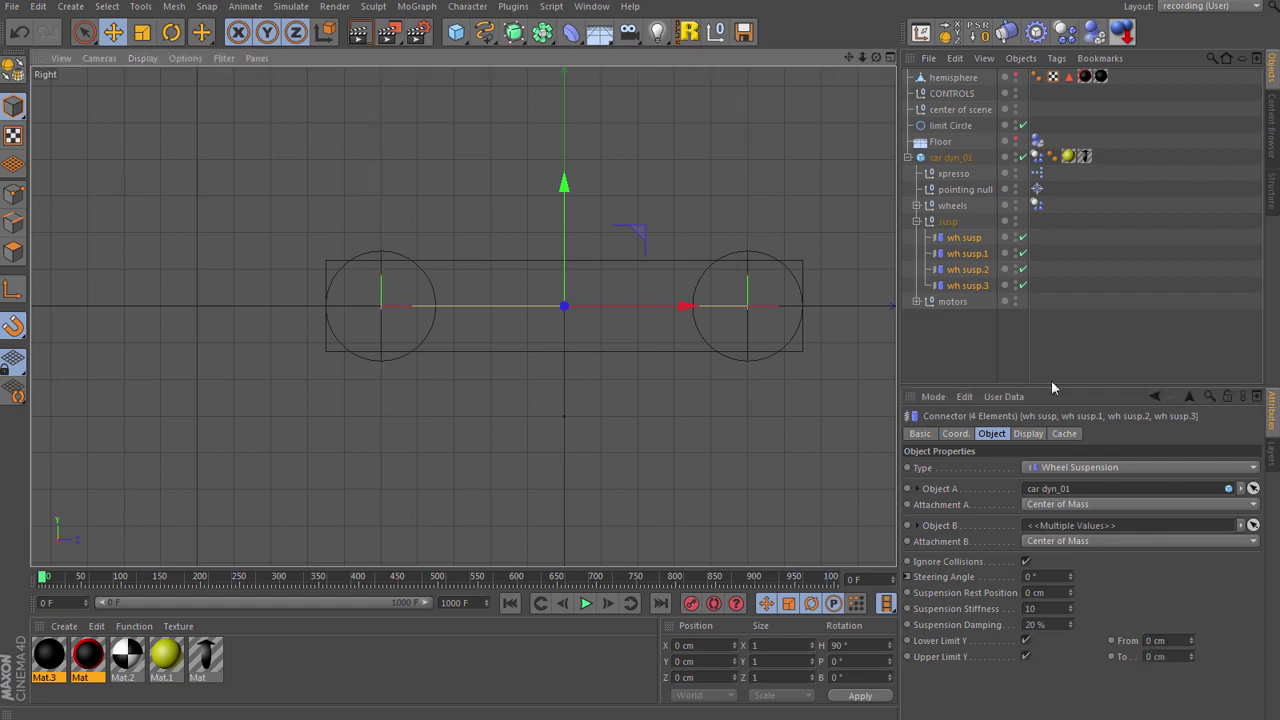
{"action": "left_click", "coordinate": [948, 158]}
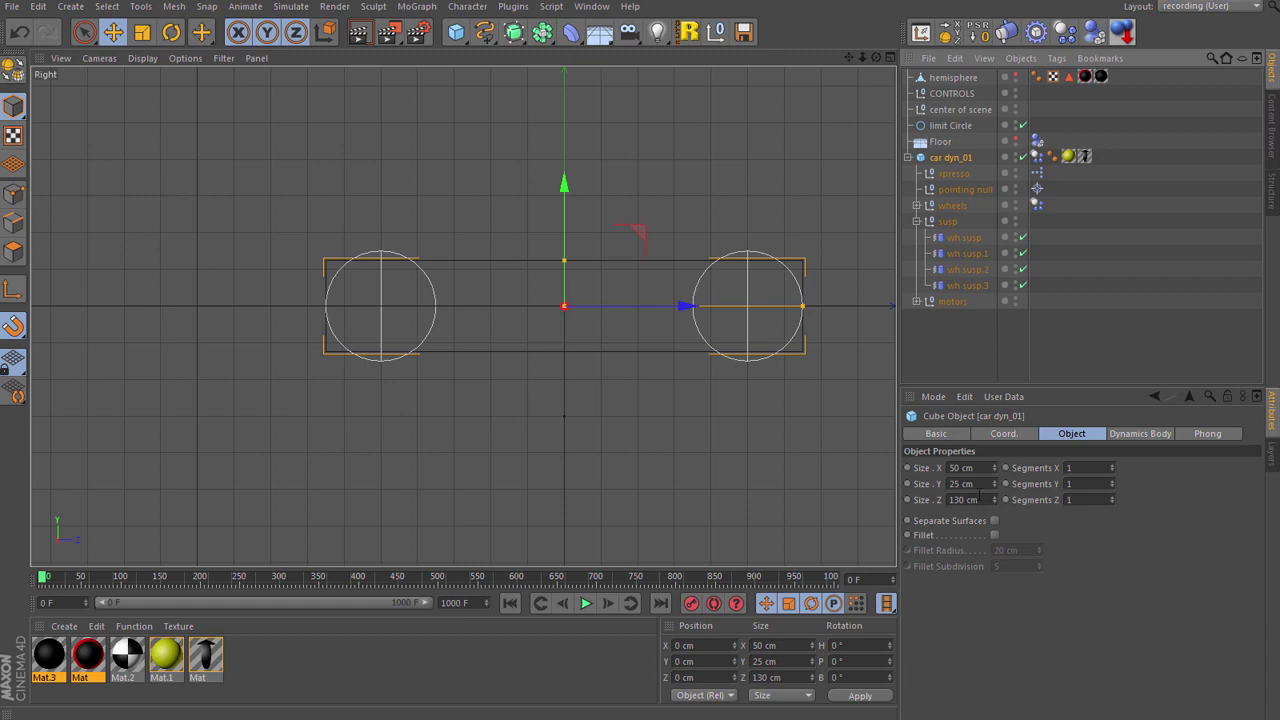
Set the car body cube's Size Y to 15 cm and unhide the hemisphere in Perspective.
{"action": "left_click_drag", "start_coordinate": [994, 486], "coordinate": [994, 489]}
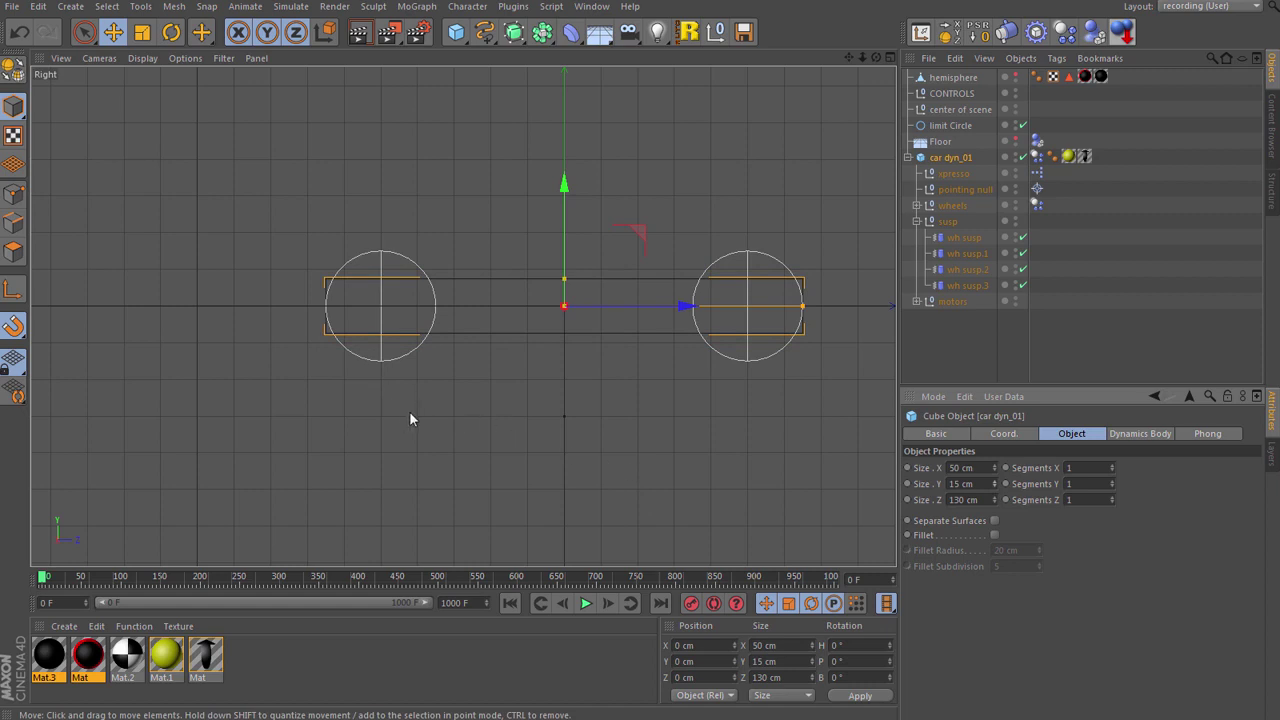
{"action": "key", "text": "F1"}
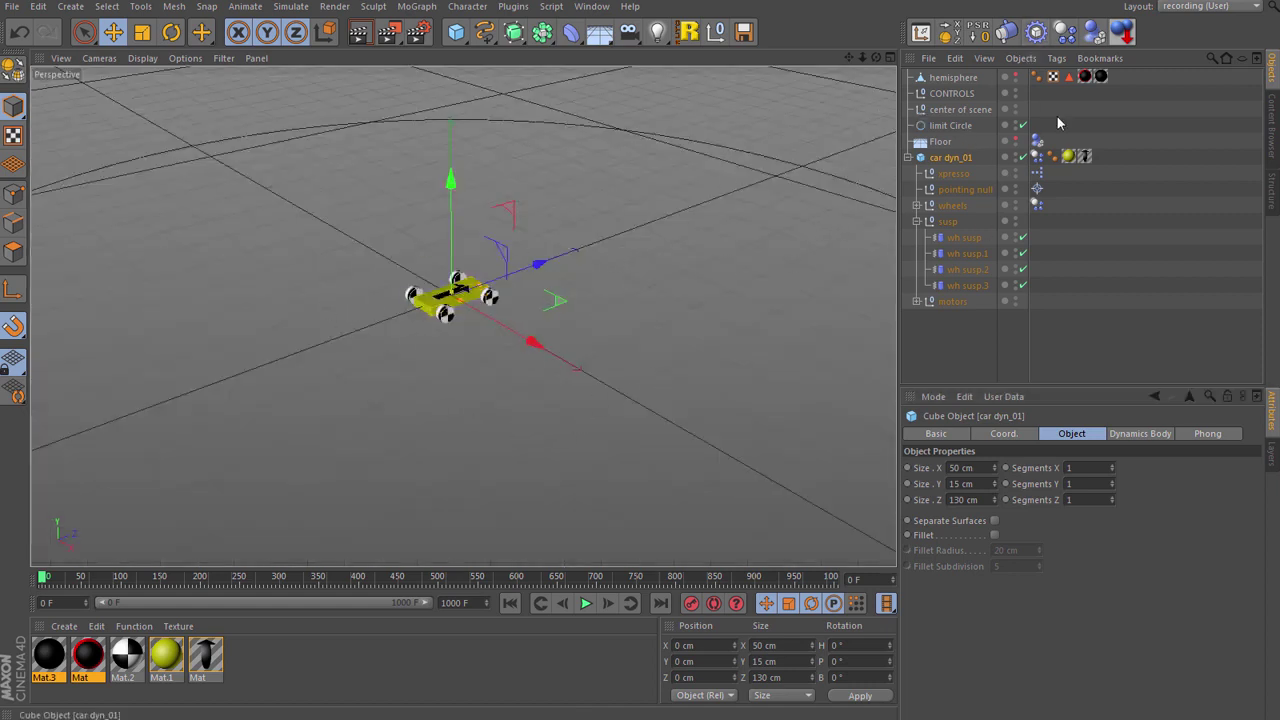
{"action": "left_click", "coordinate": [1016, 75]}
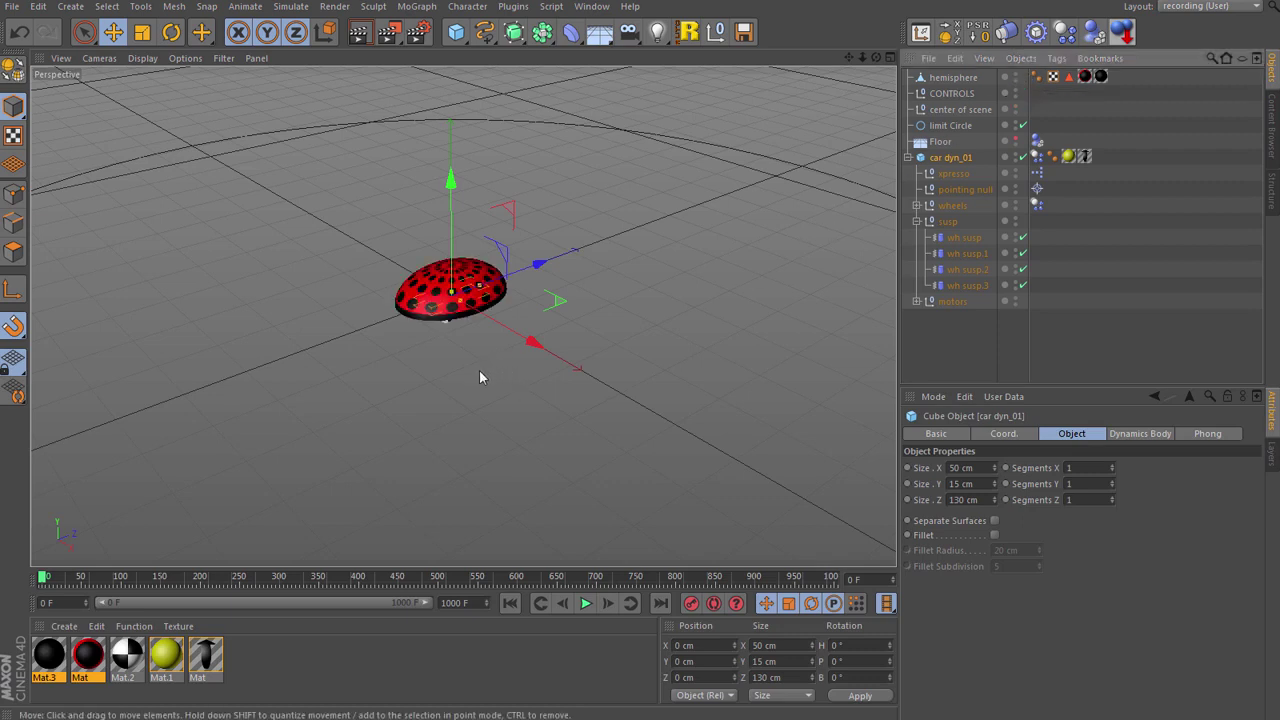
Switch to Top view, zoom in, and bring up the spline shapes palette.
{"action": "key", "text": "F2"}
{"action": "scroll", "coordinate": [415, 315], "scroll_direction": "up", "scroll_amount": 6}
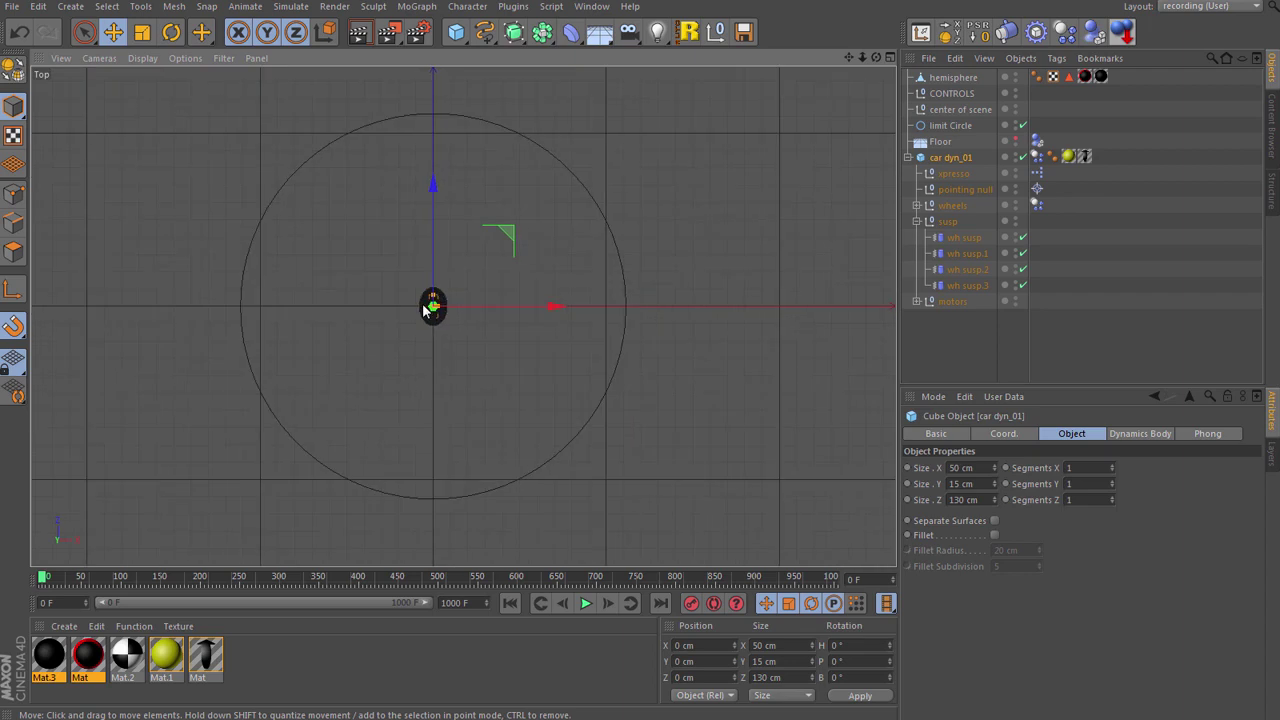
{"action": "scroll", "coordinate": [422, 308], "scroll_direction": "up", "scroll_amount": 3}
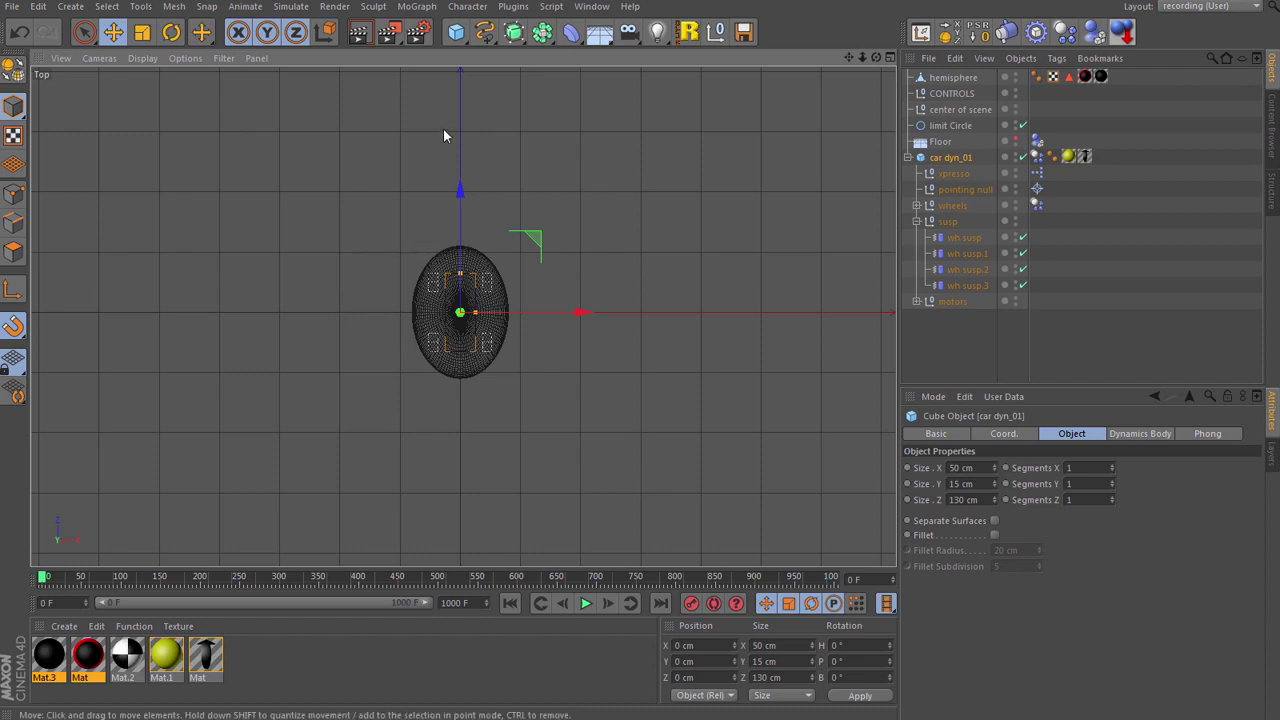
{"action": "left_click", "coordinate": [484, 33]}
Add a Circle spline and scale it down to about 60%.
{"action": "left_click", "coordinate": [614, 112]}
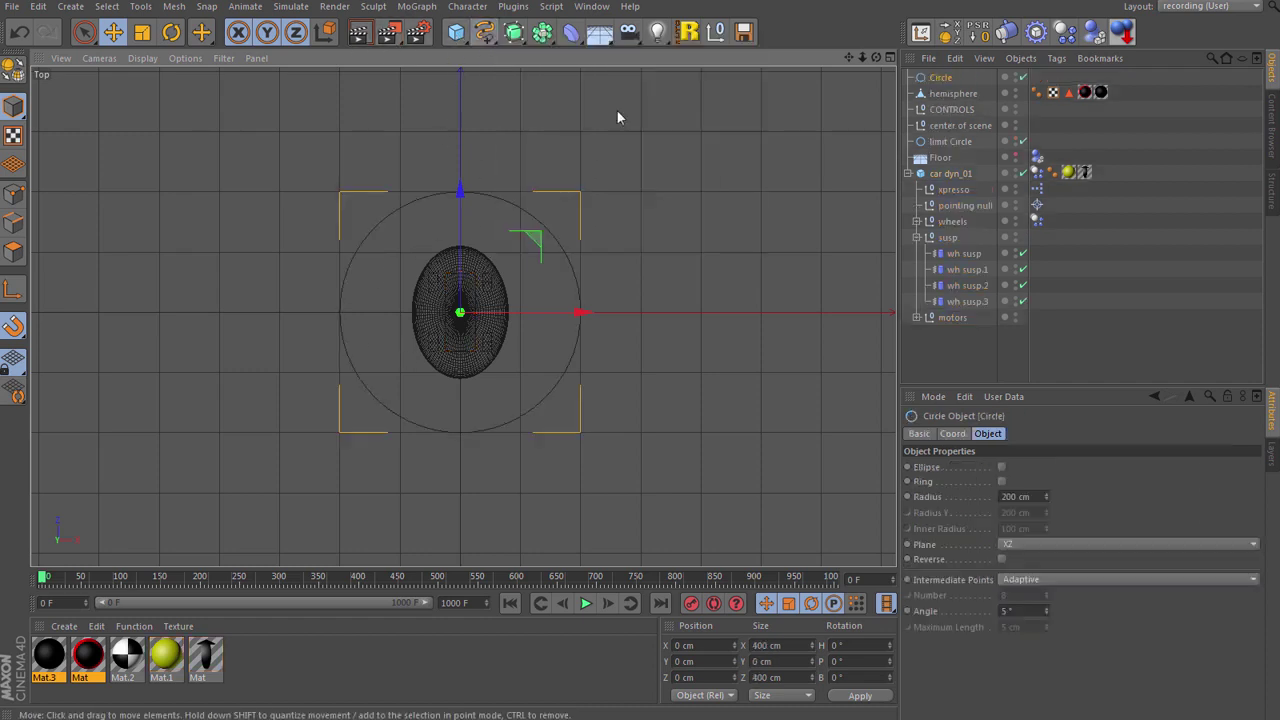
{"action": "key", "text": "t"}
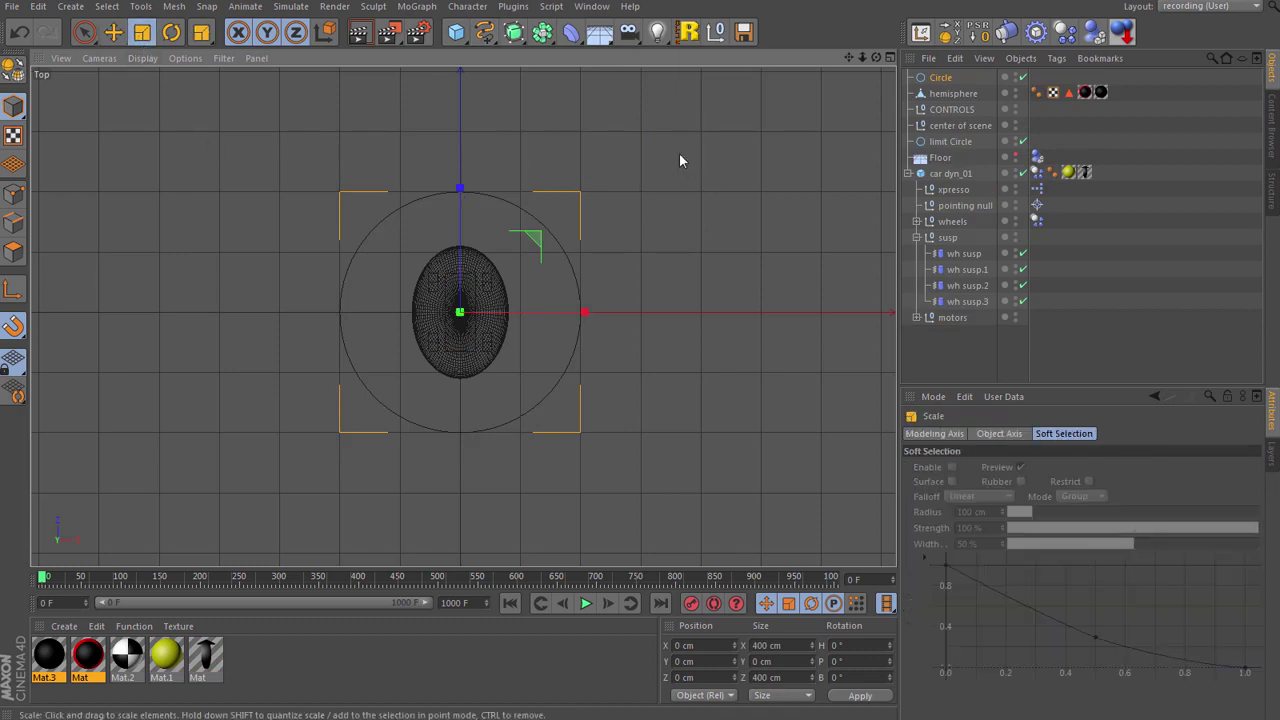
{"action": "left_click_drag", "start_coordinate": [679, 160], "coordinate": [377, 203]}
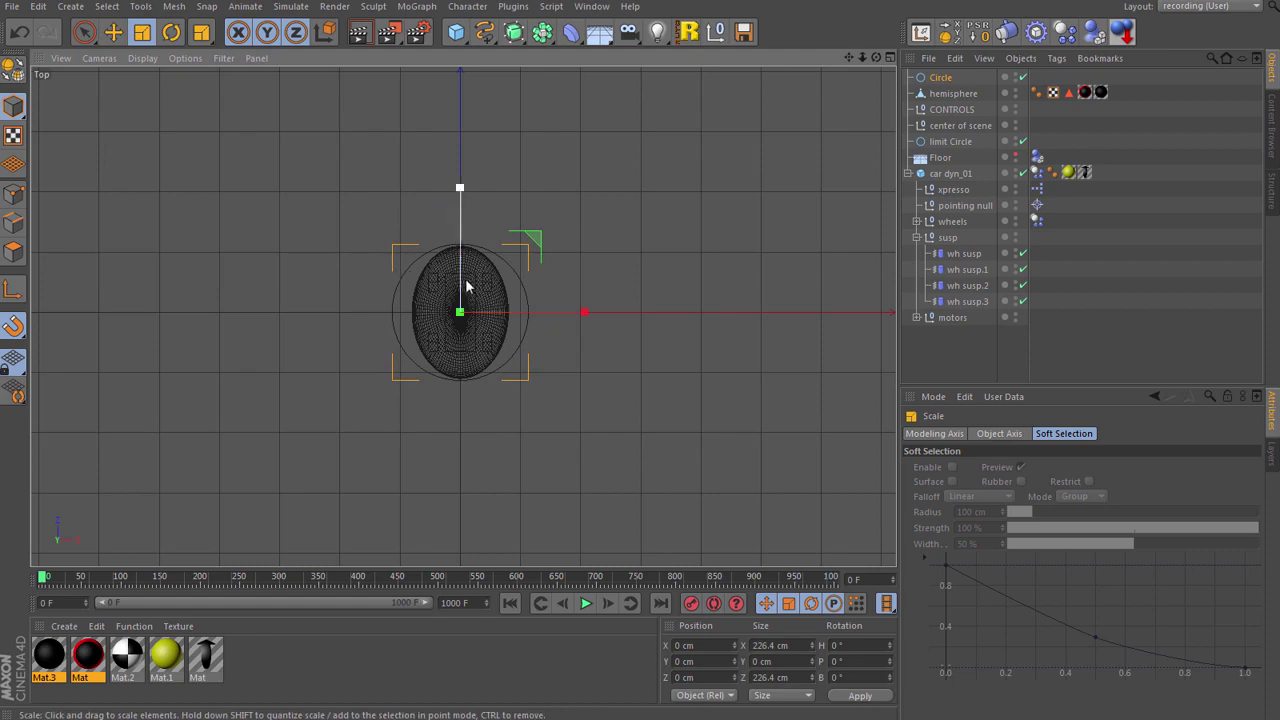
Make the circle an ellipse with Radius 80 cm and Radius Y 110 cm, back in Perspective.
{"action": "scroll", "coordinate": [462, 280], "scroll_direction": "up", "scroll_amount": 6}
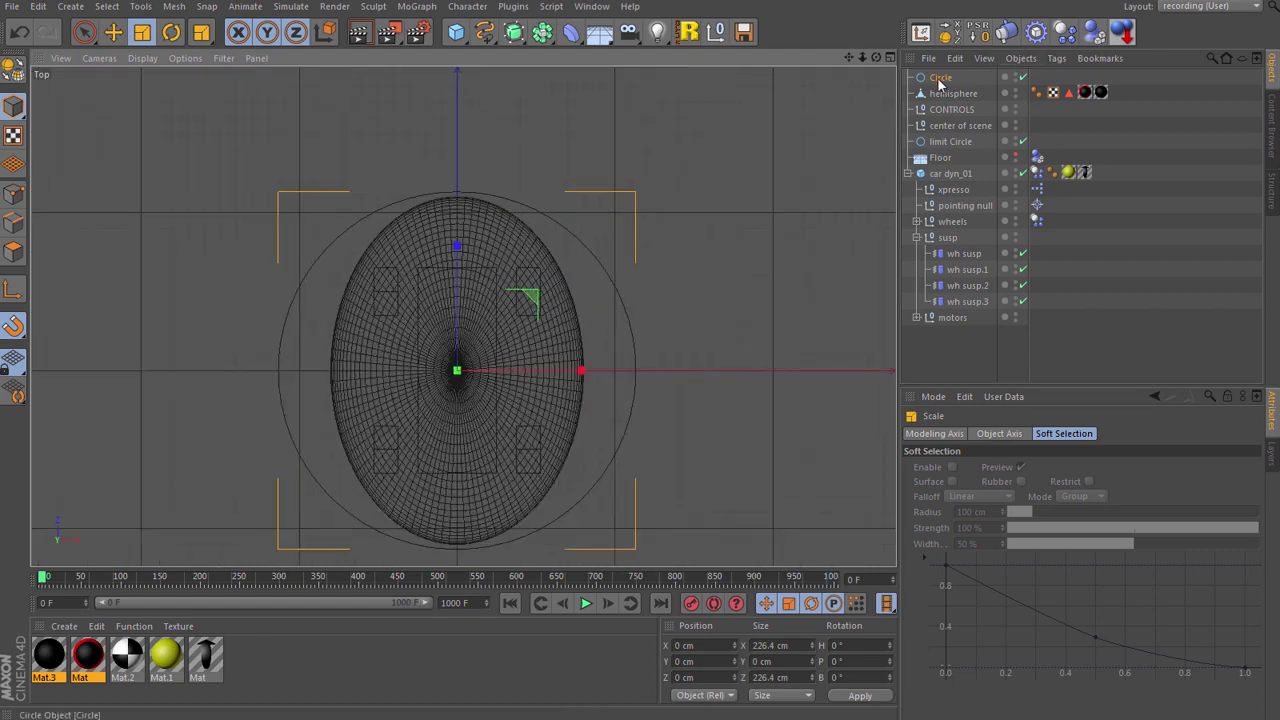
{"action": "left_click", "coordinate": [939, 80]}
{"action": "left_click", "coordinate": [1002, 467]}
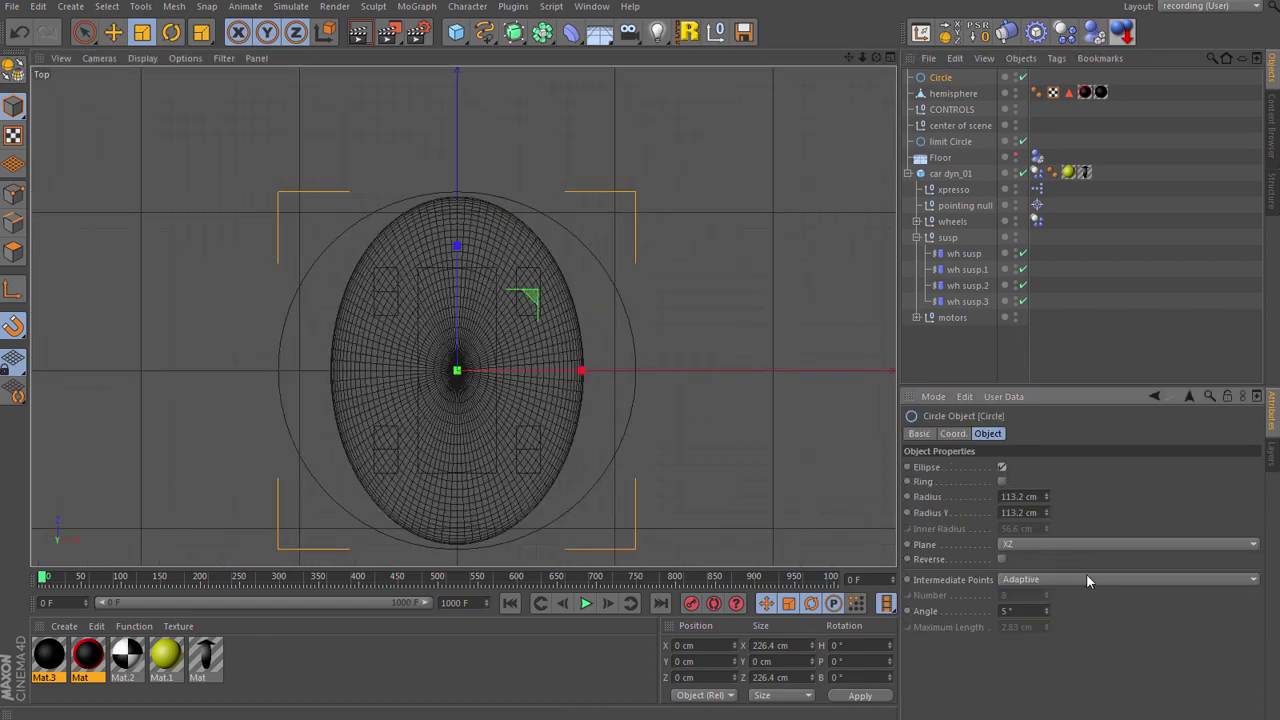
{"action": "left_click_drag", "start_coordinate": [1047, 494], "coordinate": [1047, 513]}
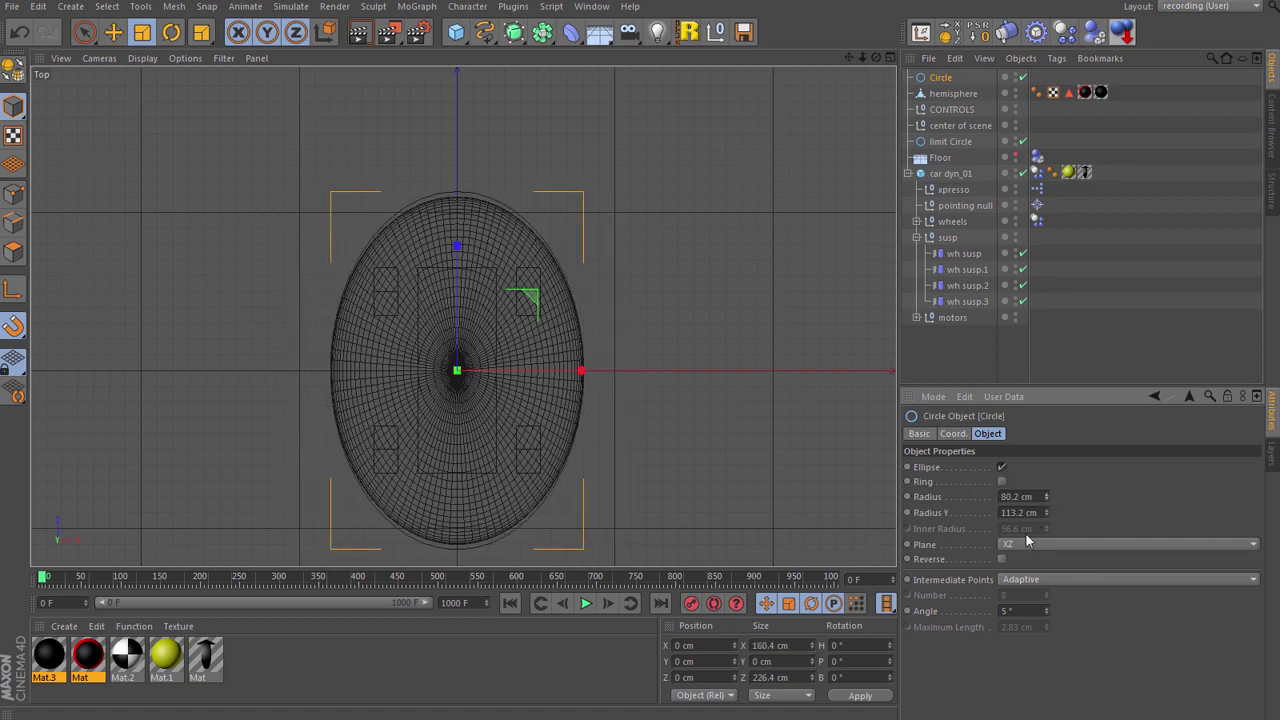
{"action": "double_click", "coordinate": [1030, 496]}
{"action": "type", "text": "80"}
{"action": "key", "text": "Tab"}
{"action": "type", "text": "1"}
{"action": "key", "text": "Return"}
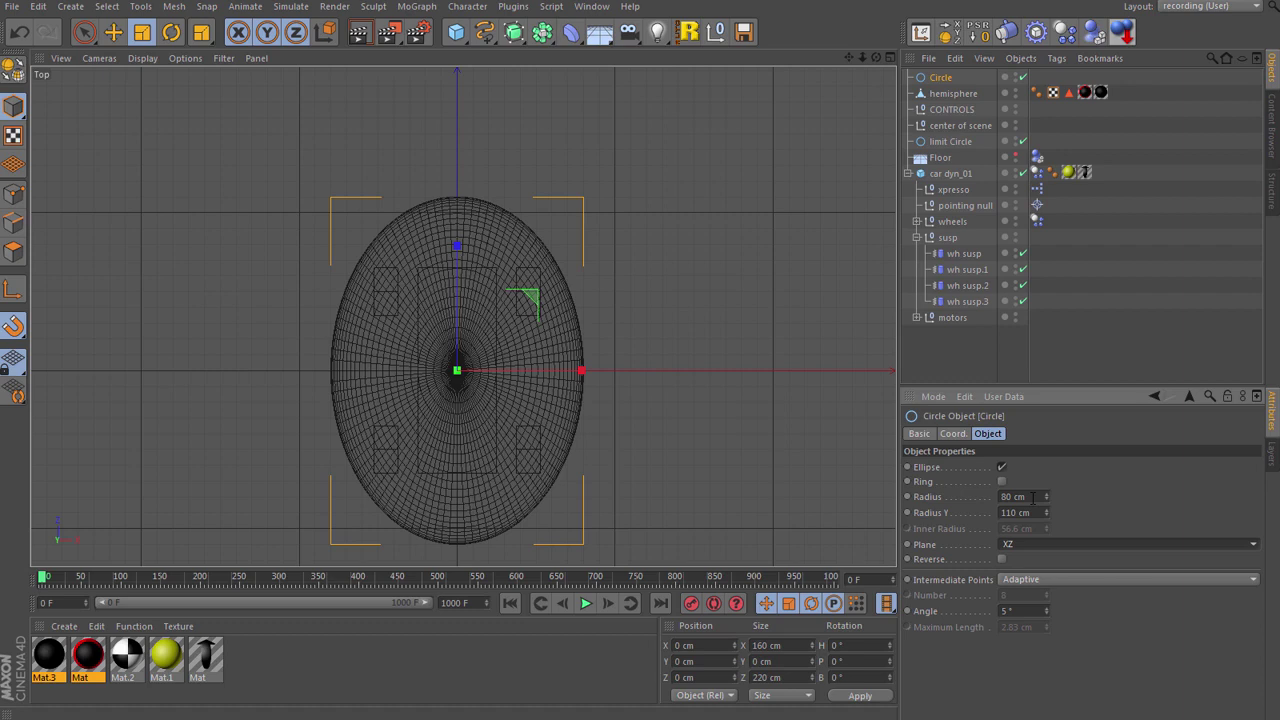
{"action": "key", "text": "F1"}
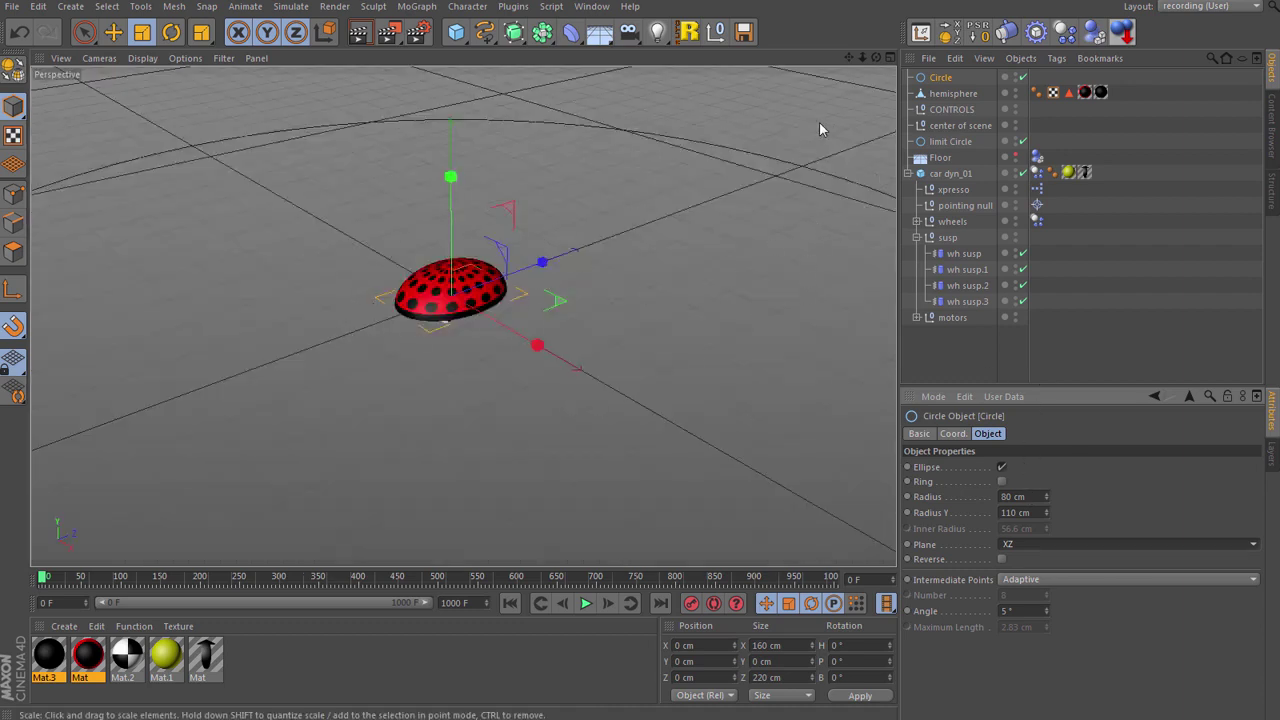
Hide the ladybug shell and add a Sweep NURBS object.
{"action": "left_click", "coordinate": [1018, 78]}
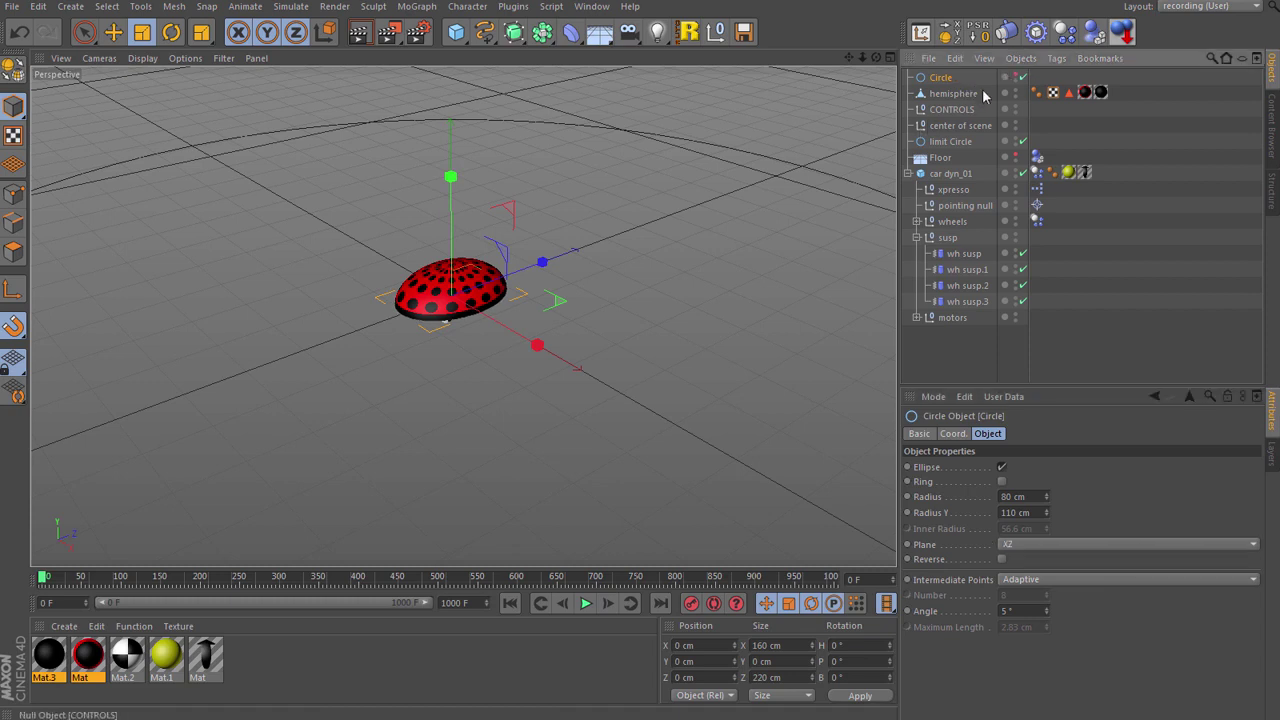
{"action": "left_click", "coordinate": [1021, 78]}
{"action": "left_click", "coordinate": [1021, 78]}
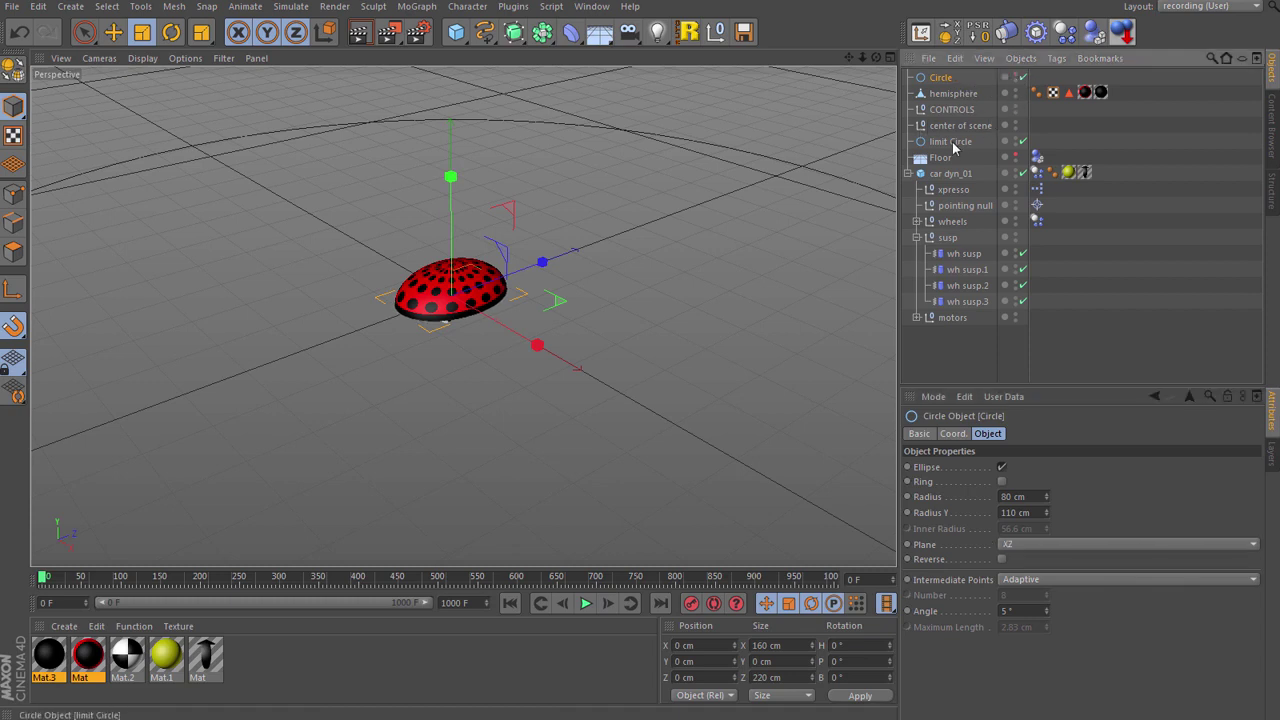
{"action": "left_click", "coordinate": [1015, 90]}
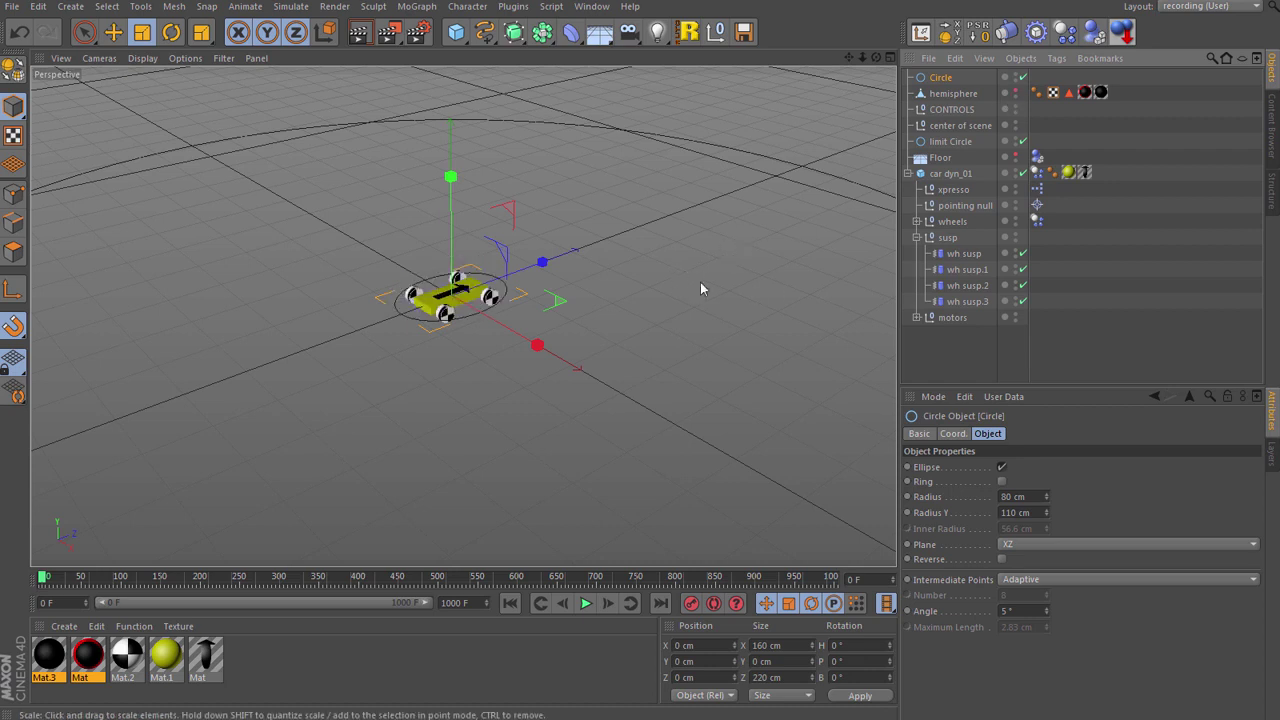
{"action": "left_click", "coordinate": [113, 32]}
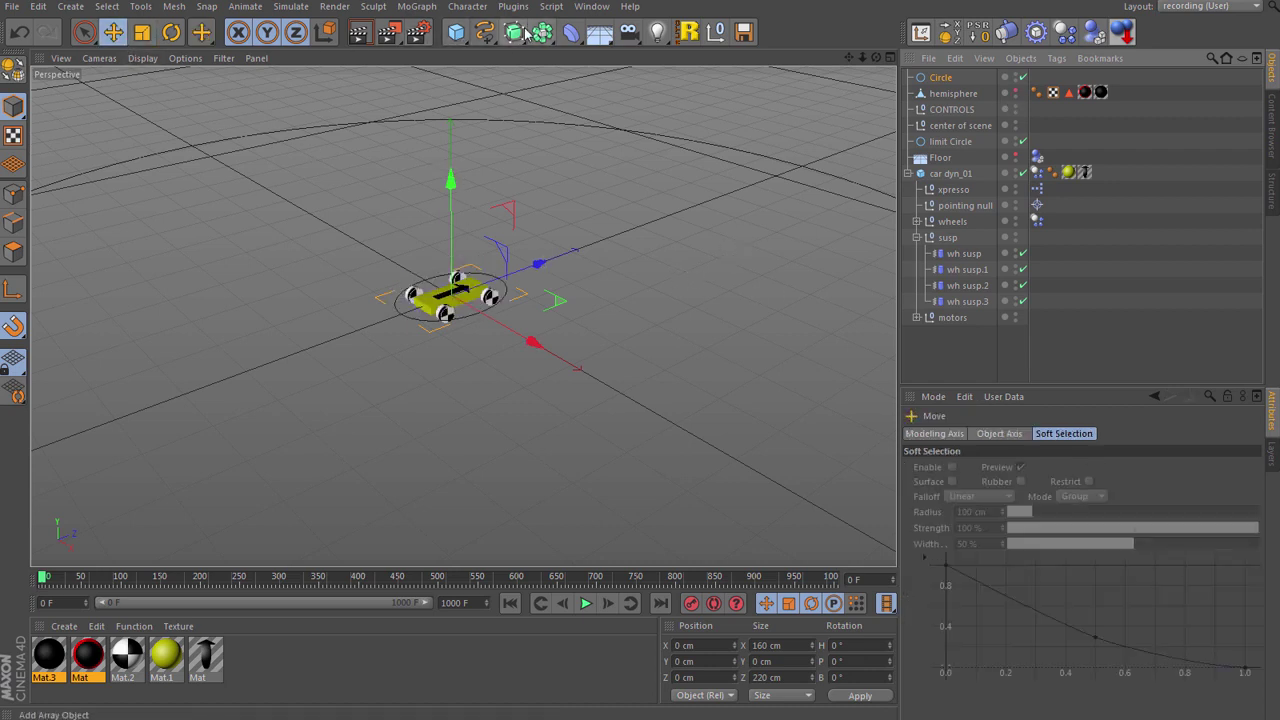
{"action": "left_click_drag", "start_coordinate": [521, 32], "coordinate": [564, 118]}
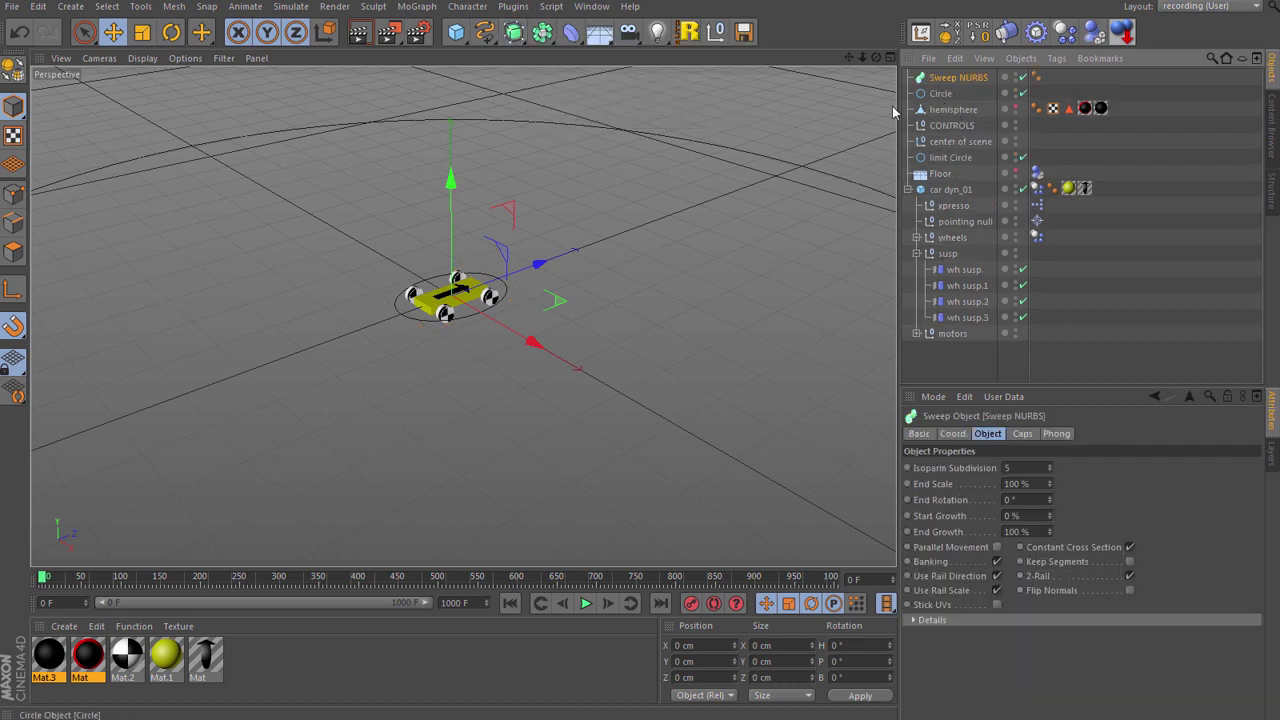
Add a Rectangle spline sized 5 cm wide by 15 cm high.
{"action": "mouse_move", "coordinate": [486, 36]}
{"action": "left_mouse_down"}
{"action": "mouse_move", "coordinate": [620, 88]}
{"action": "mouse_move", "coordinate": [622, 141]}
{"action": "left_mouse_up"}
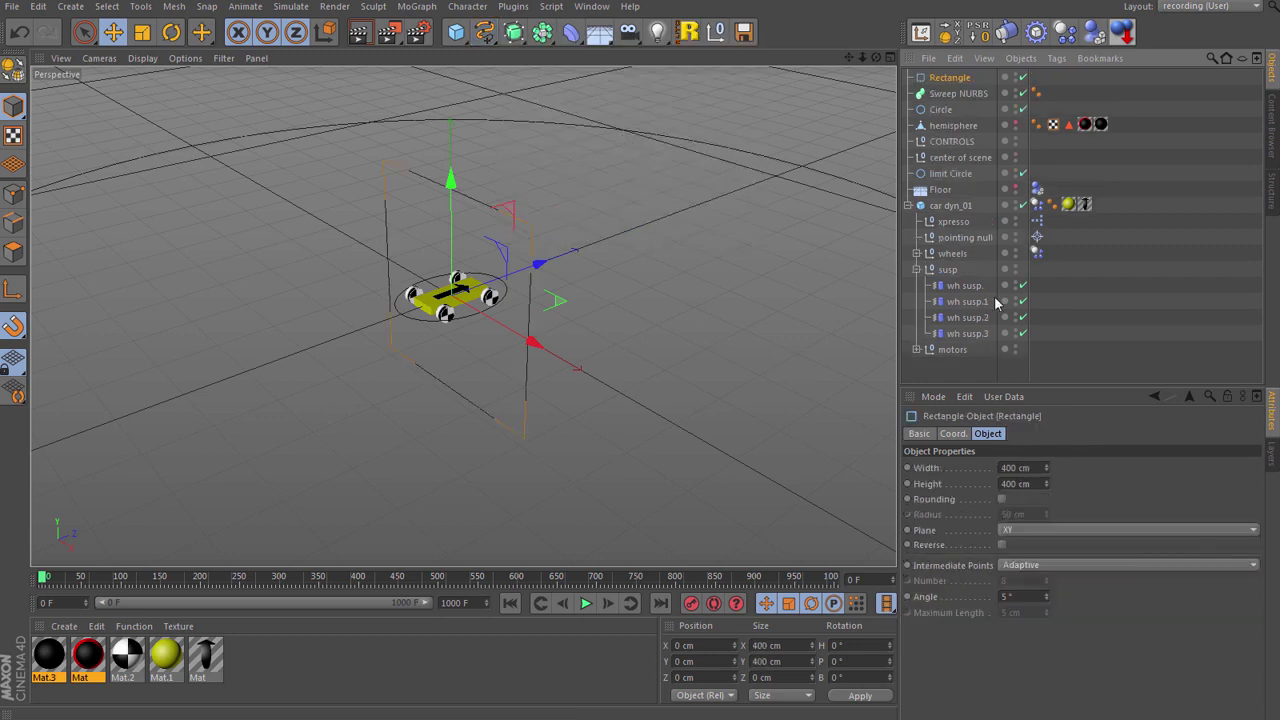
{"action": "left_click", "coordinate": [1034, 484]}
{"action": "type", "text": "100"}
{"action": "type", "text": "1"}
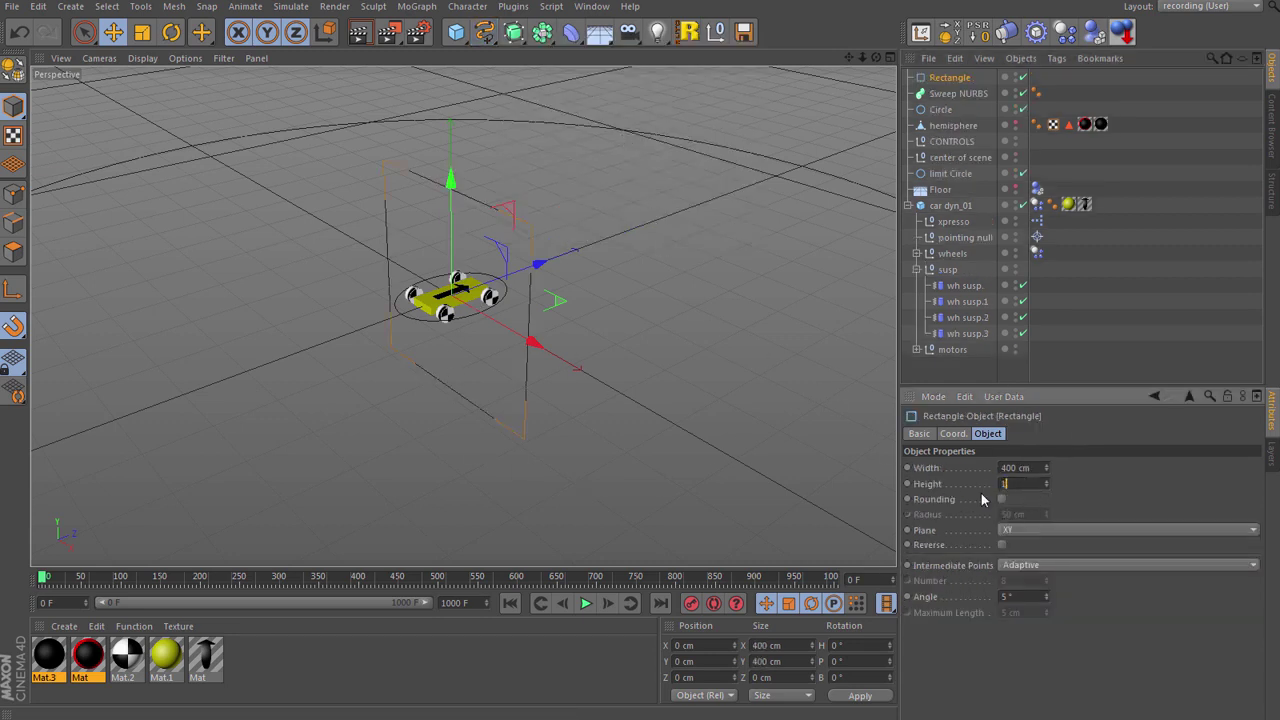
{"action": "type", "text": "5"}
{"action": "key", "text": "Return"}
{"action": "left_click", "coordinate": [1032, 466]}
{"action": "type", "text": "5"}
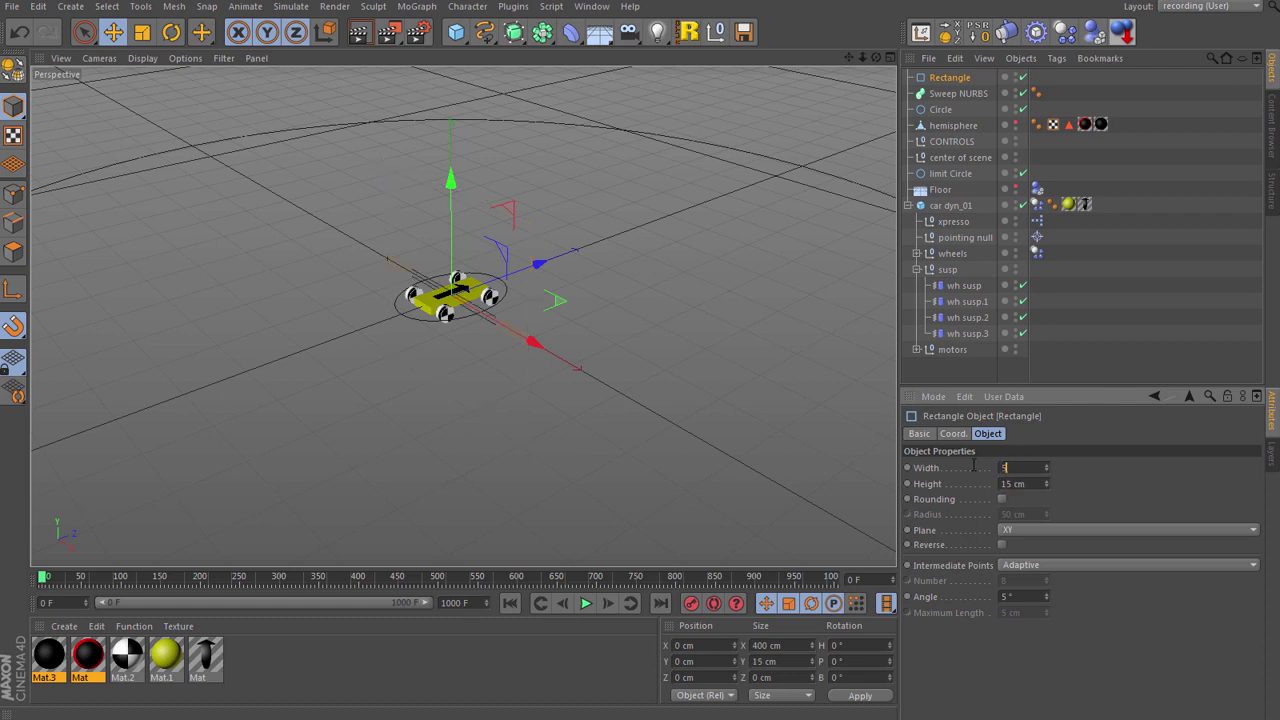
{"action": "key", "text": "Tab"}
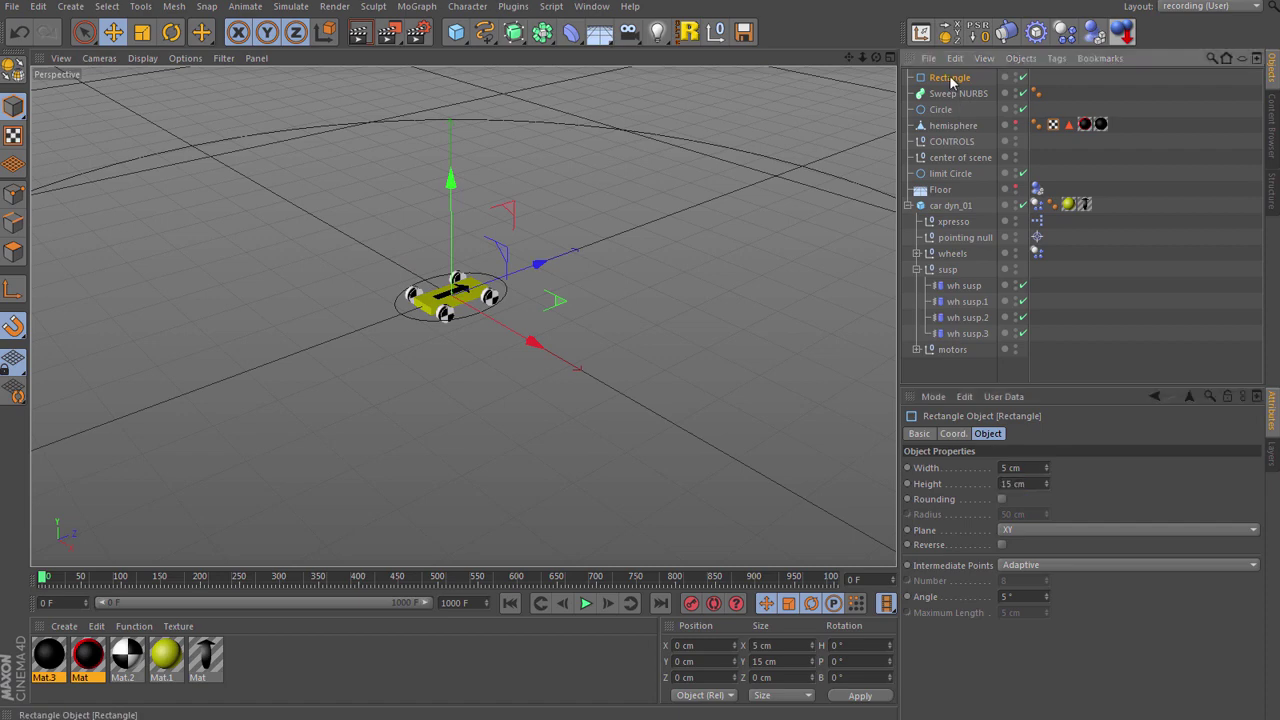
Rename the Rectangle to profile and nest it with Circle under the Sweep NURBS.
{"action": "double_click", "coordinate": [951, 77]}
{"action": "type", "text": "p"}
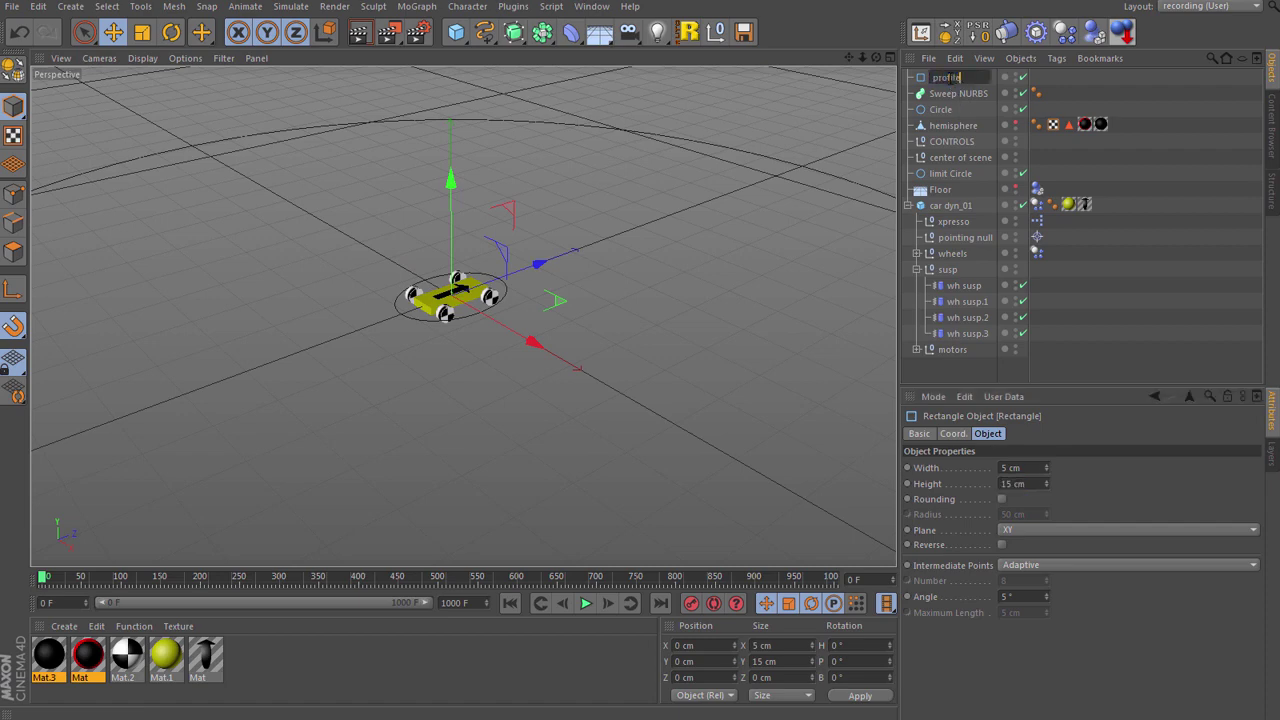
{"action": "type", "text": "rofile"}
{"action": "key", "text": "Return"}
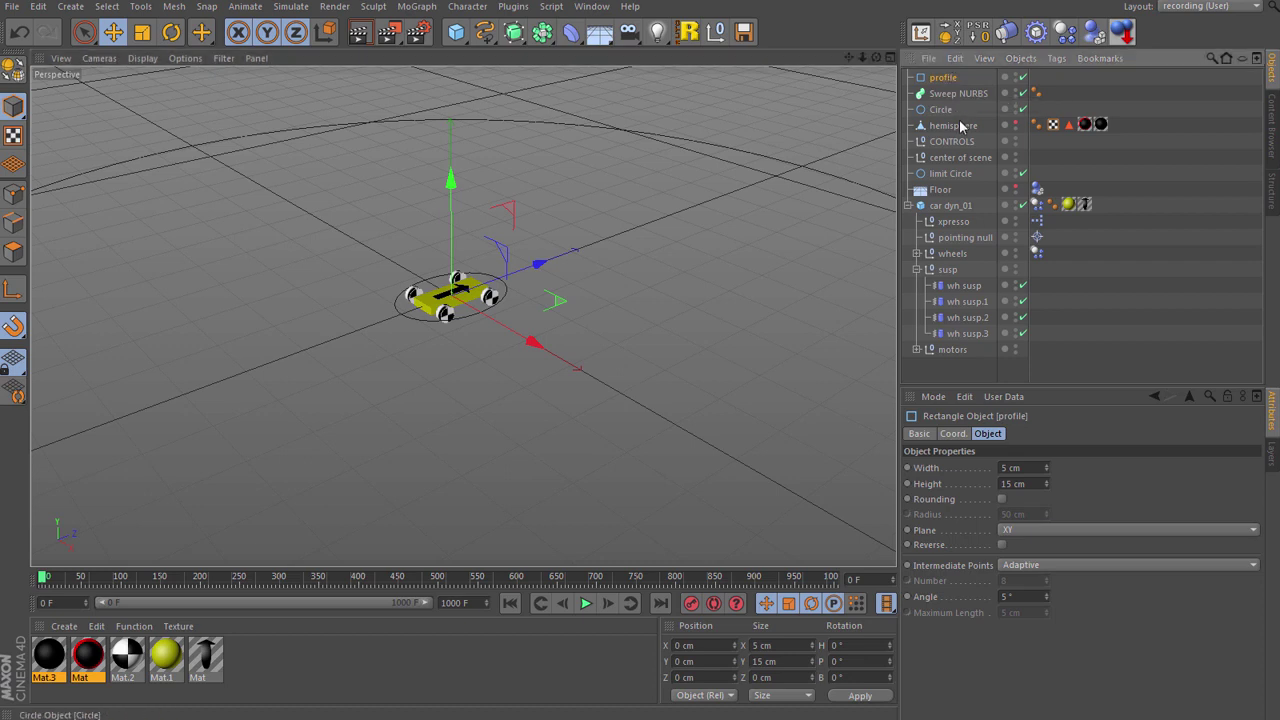
{"action": "left_click", "coordinate": [942, 110], "text": "ctrl"}
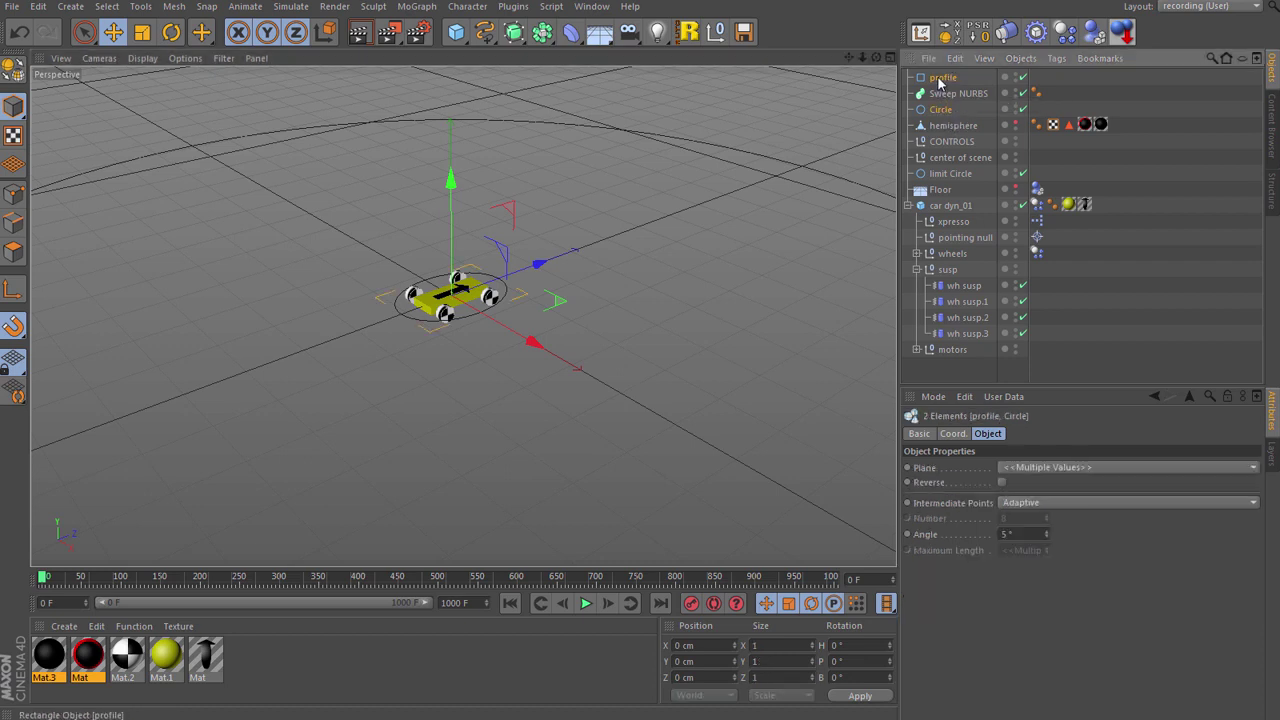
{"action": "left_click_drag", "start_coordinate": [942, 79], "coordinate": [950, 95]}
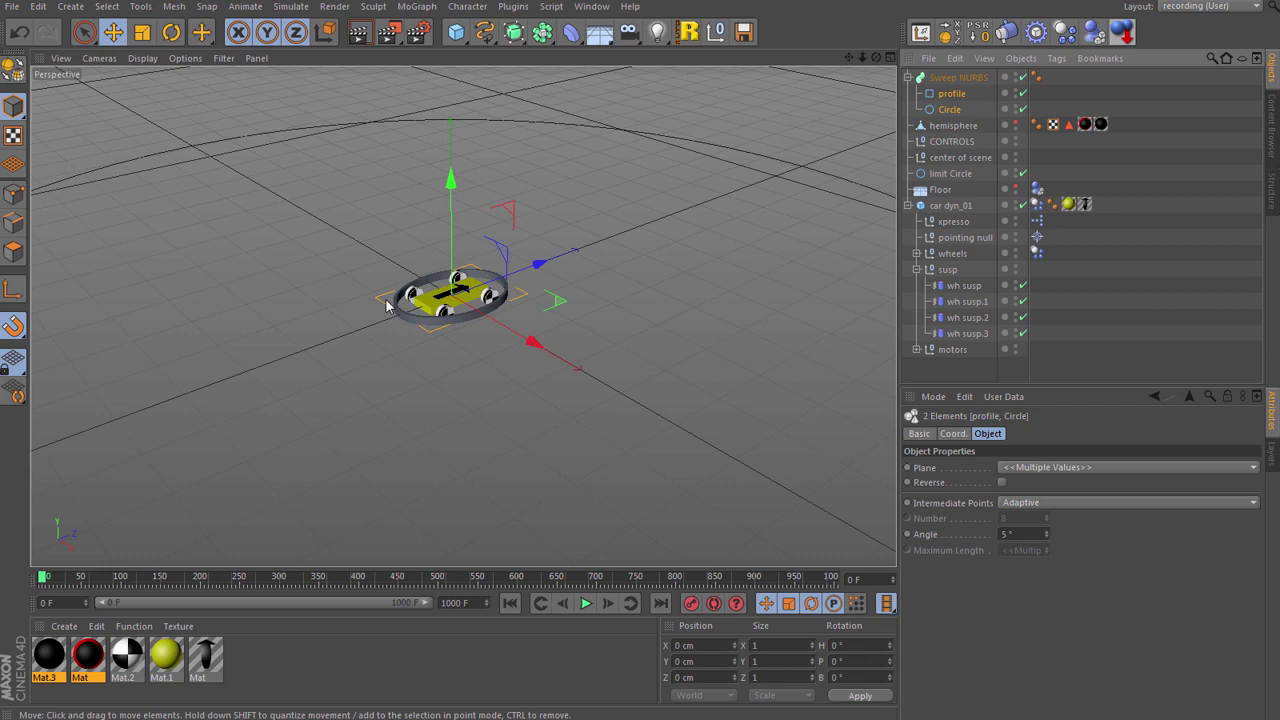
Rename the Sweep NURBS to bumper, nest it under car dyn_01, and make it a rigid body.
{"action": "left_click", "coordinate": [957, 78]}
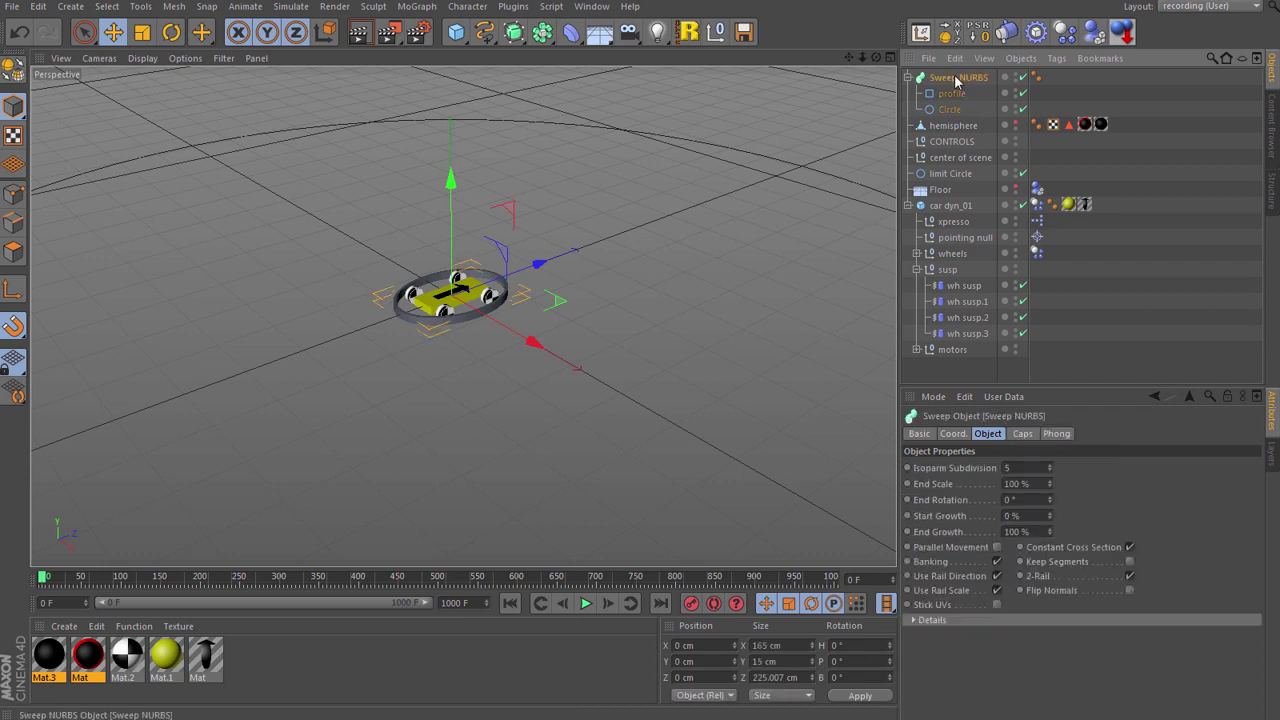
{"action": "double_click", "coordinate": [957, 78]}
{"action": "type", "text": "t"}
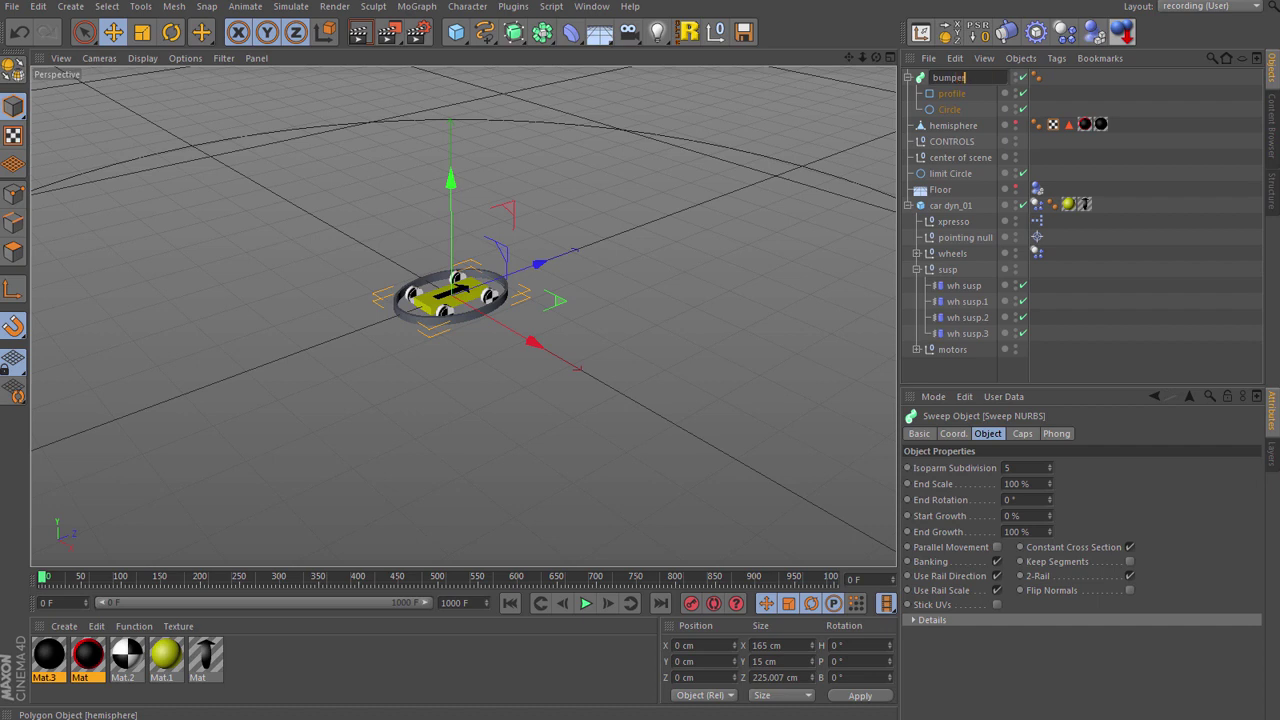
{"action": "key", "text": "Return"}
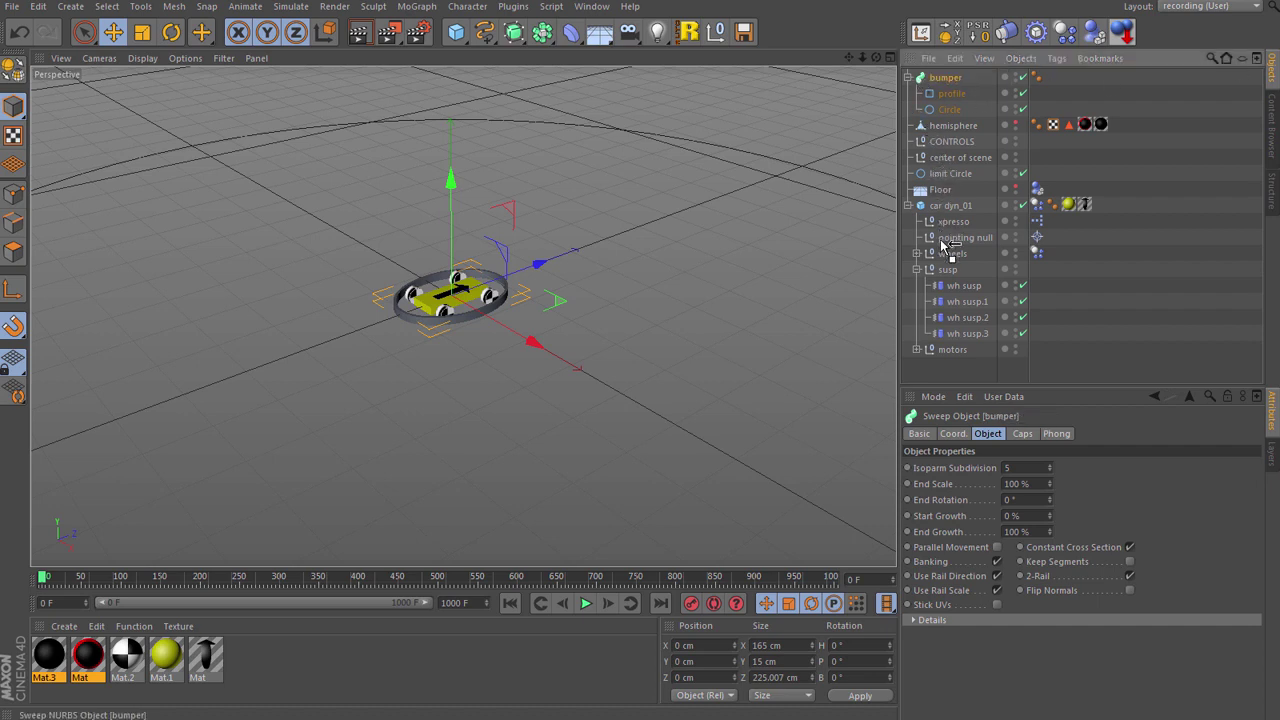
{"action": "left_click_drag", "start_coordinate": [945, 252], "coordinate": [947, 249]}
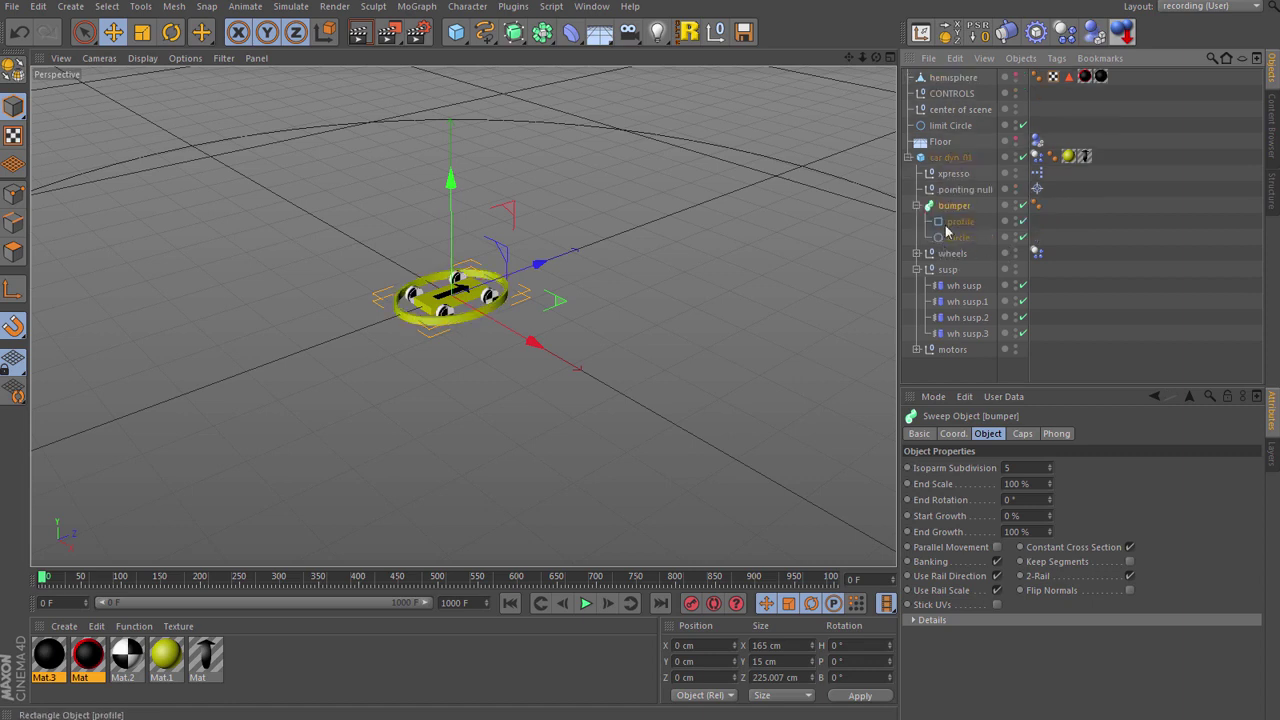
{"action": "left_click", "coordinate": [916, 205]}
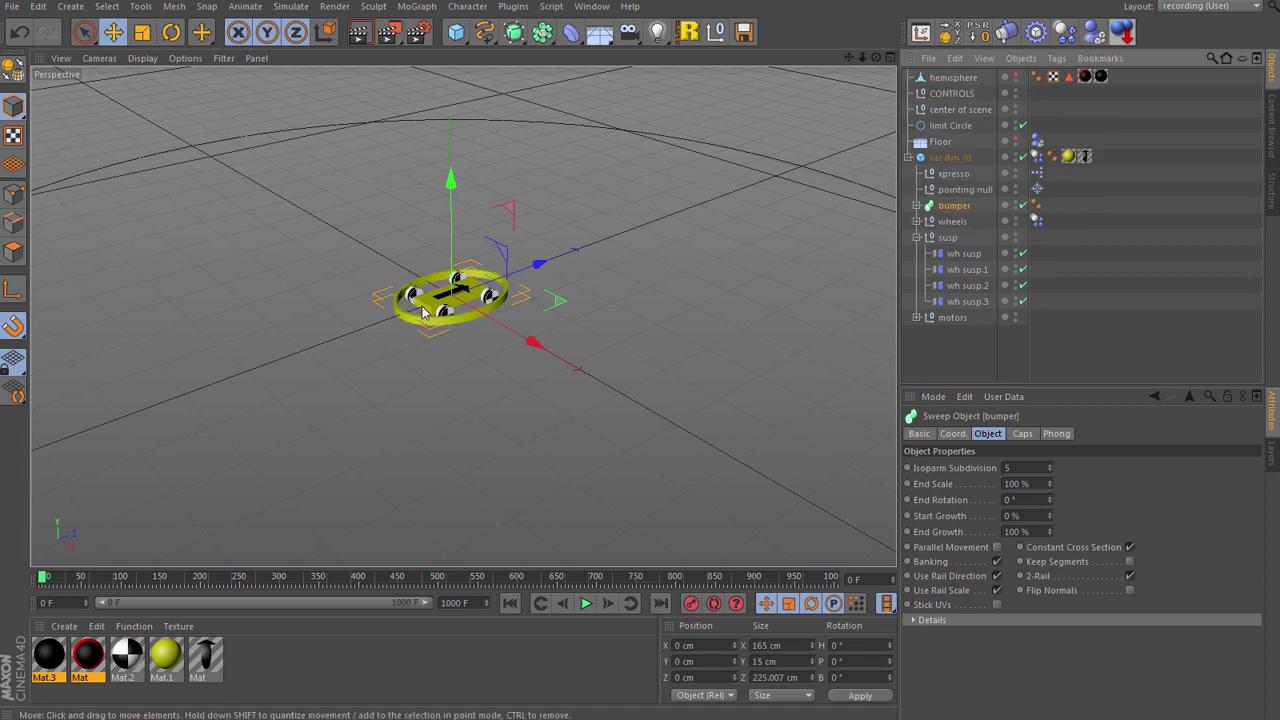
{"action": "scroll", "coordinate": [422, 312], "scroll_direction": "up", "scroll_amount": 5}
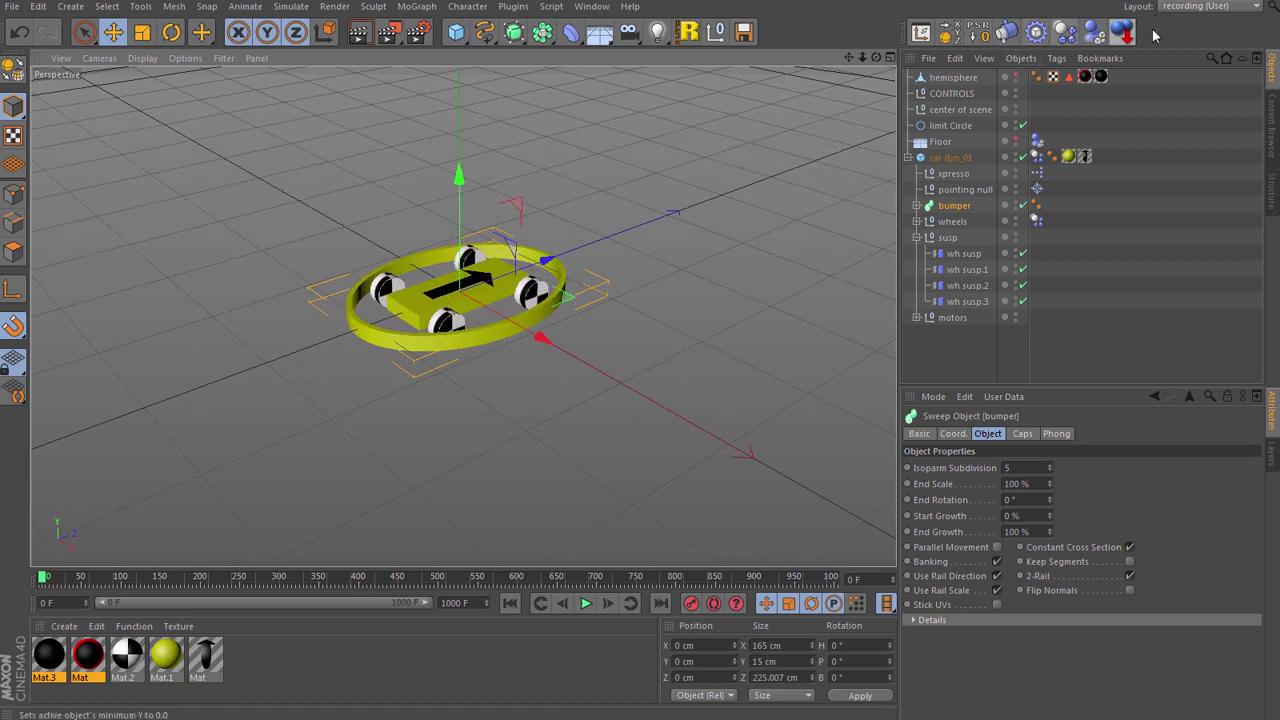
{"action": "left_click", "coordinate": [1066, 33]}
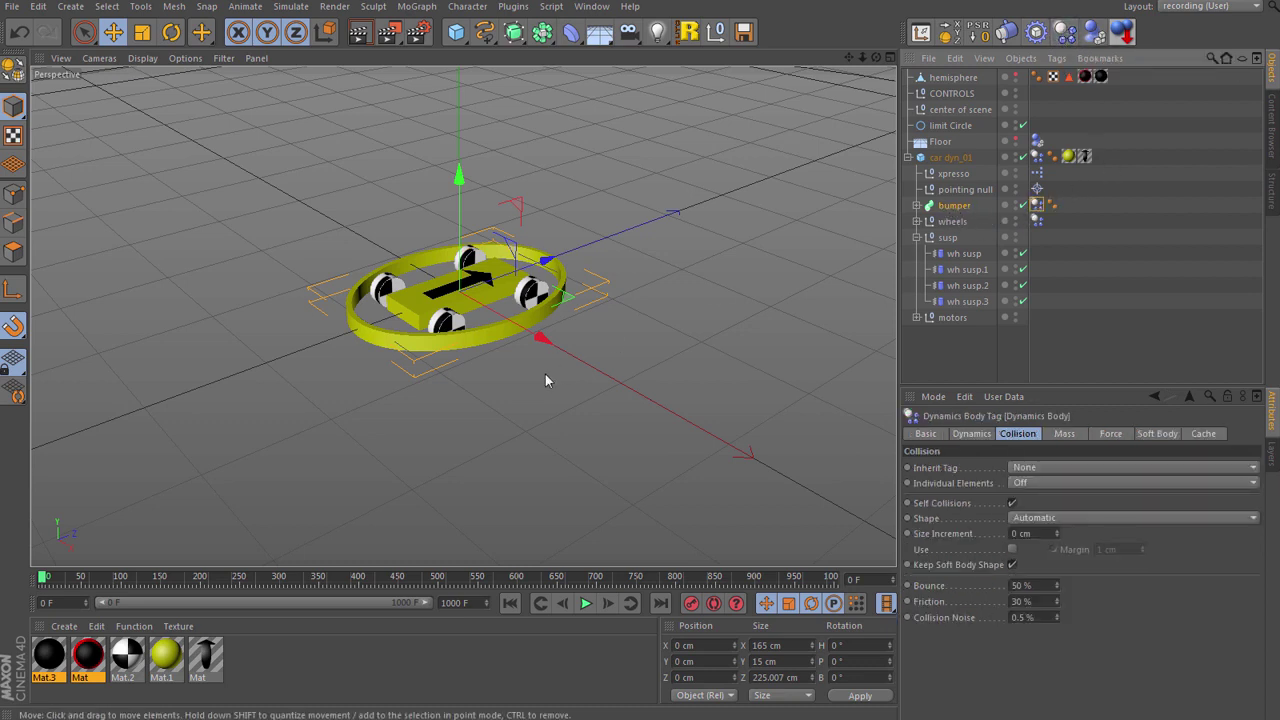
Add a Connector named fixed with Type Fixed and nest it under car dyn_01.
{"action": "left_click", "coordinate": [1006, 33]}
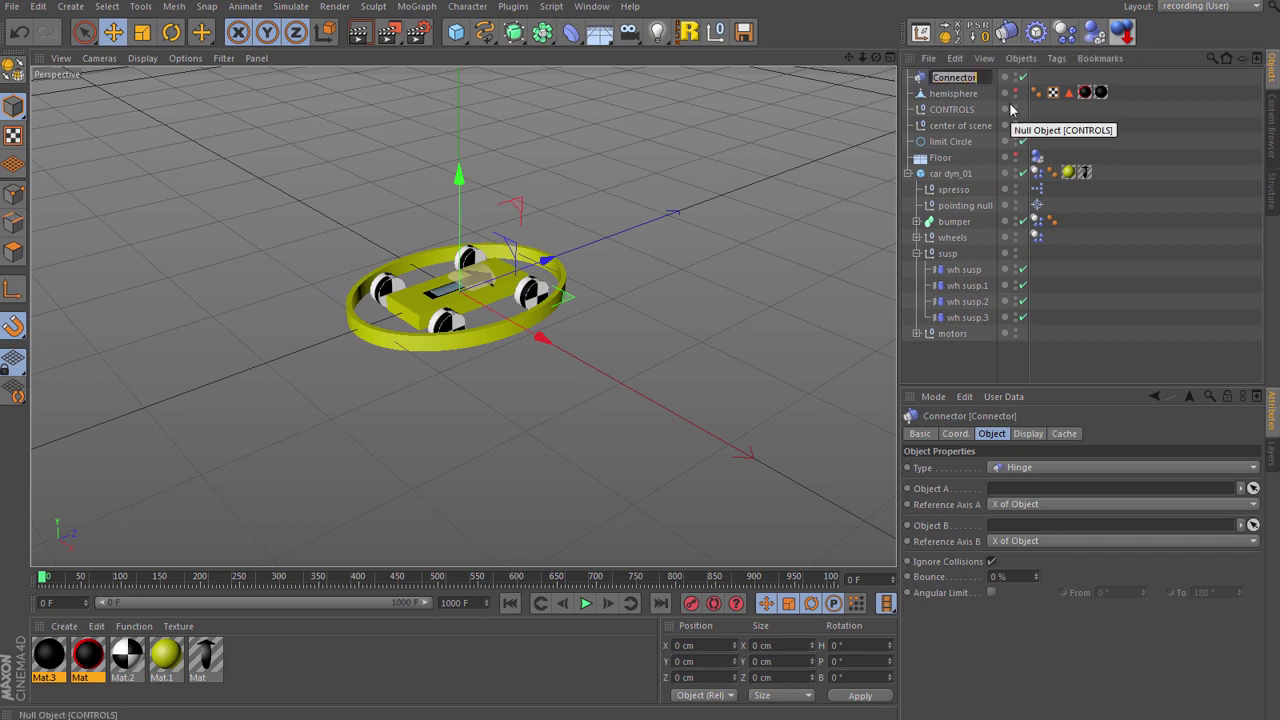
{"action": "type", "text": "f"}
{"action": "type", "text": "r"}
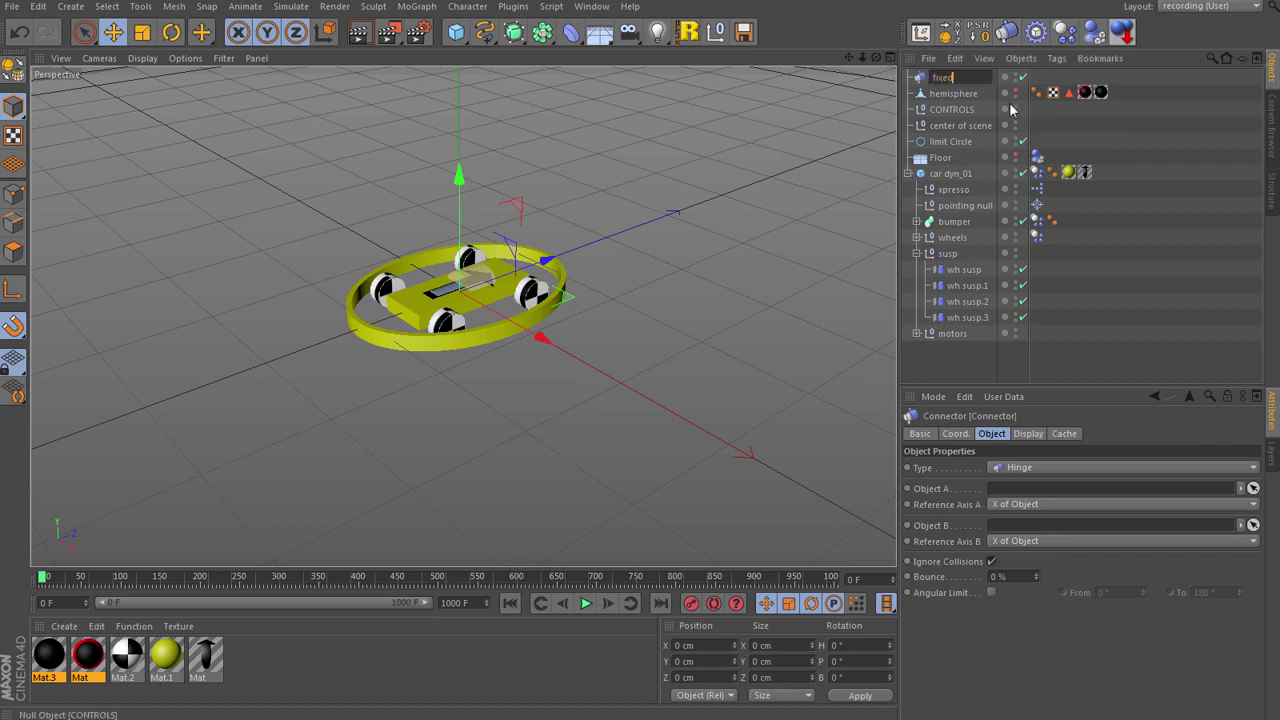
{"action": "type", "text": "xed"}
{"action": "key", "text": "Return"}
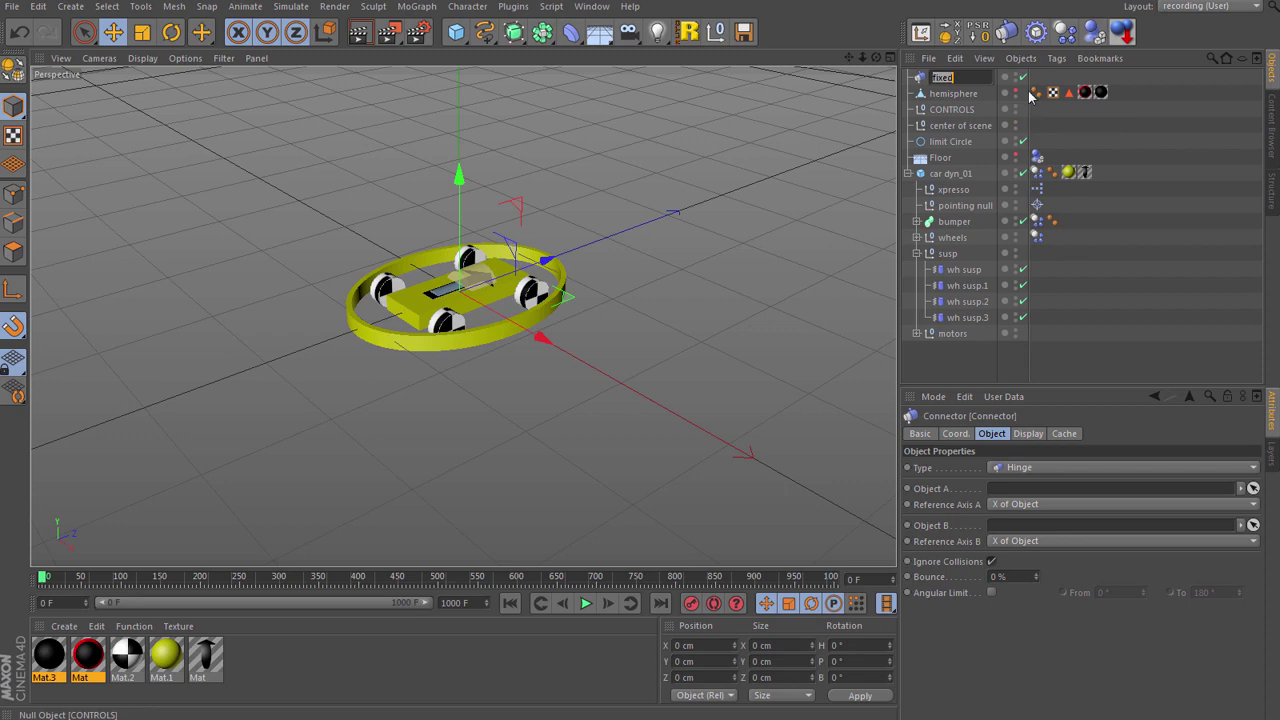
{"action": "left_click", "coordinate": [1032, 468]}
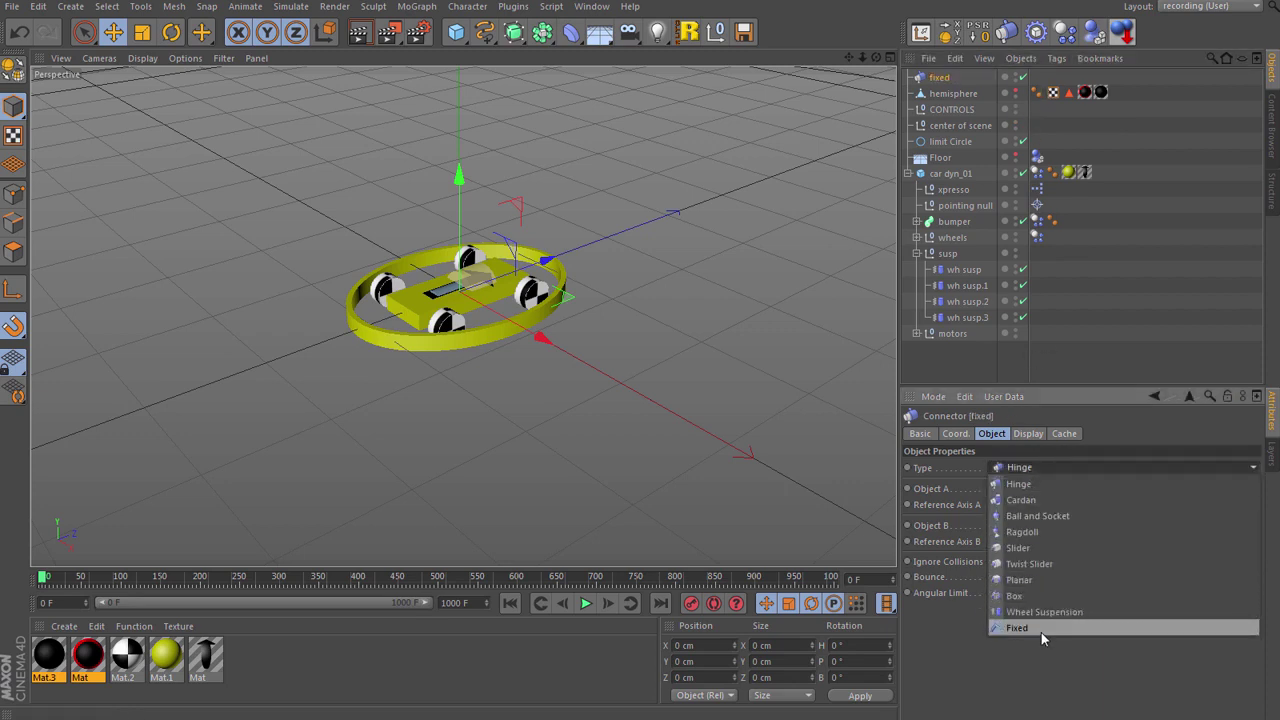
{"action": "left_click", "coordinate": [1041, 628]}
{"action": "left_click_drag", "start_coordinate": [940, 78], "coordinate": [955, 216]}
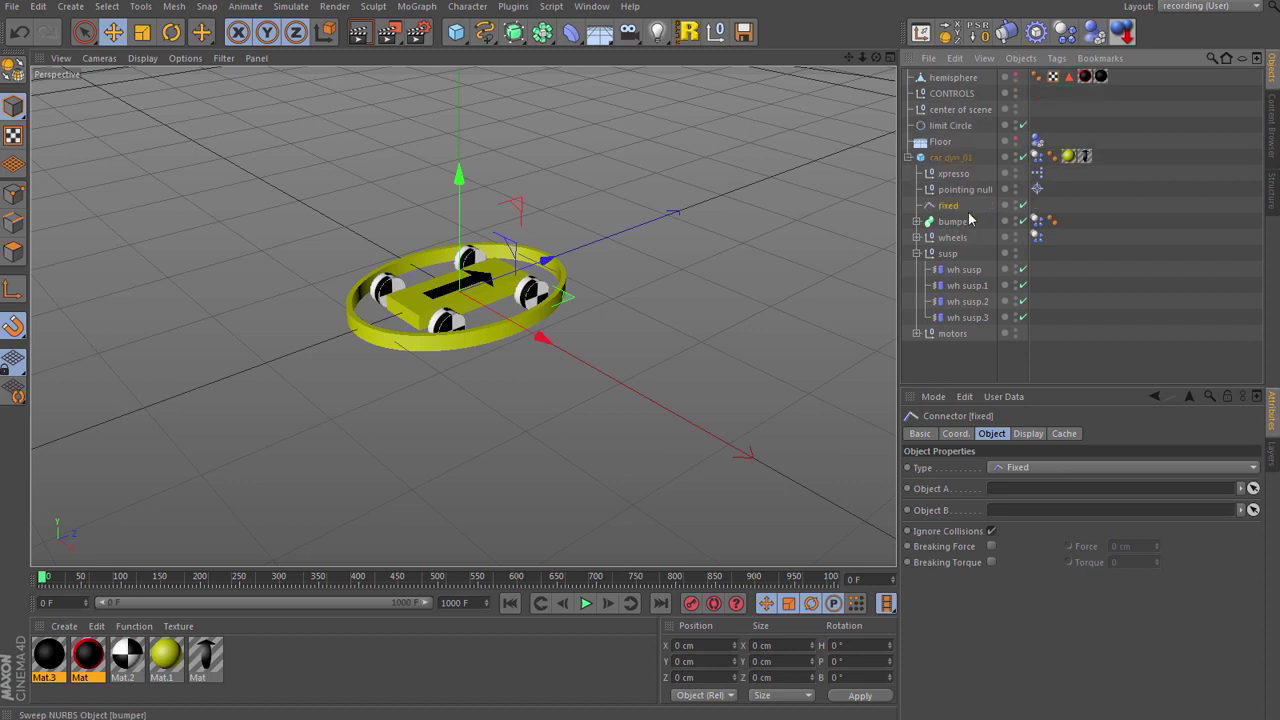
Link the connector with car dyn_01 as Object A and bumper as Object B.
{"action": "left_click", "coordinate": [1254, 489]}
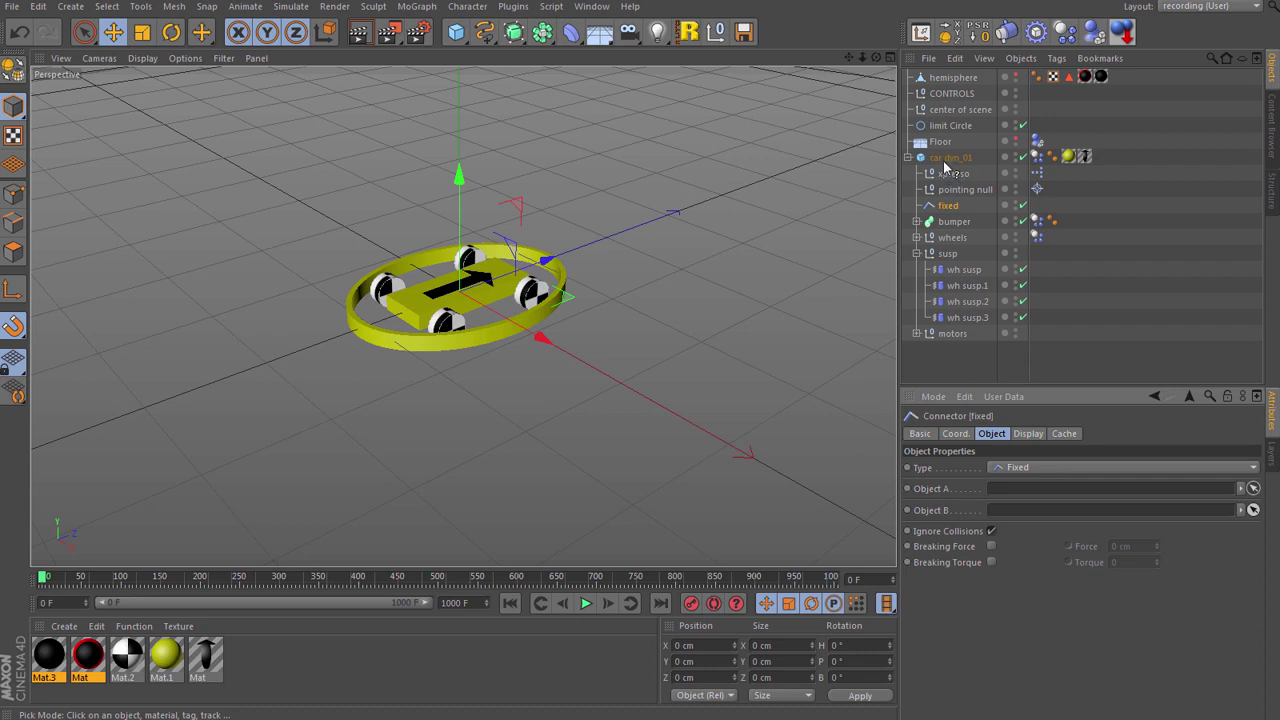
{"action": "left_click", "coordinate": [945, 158]}
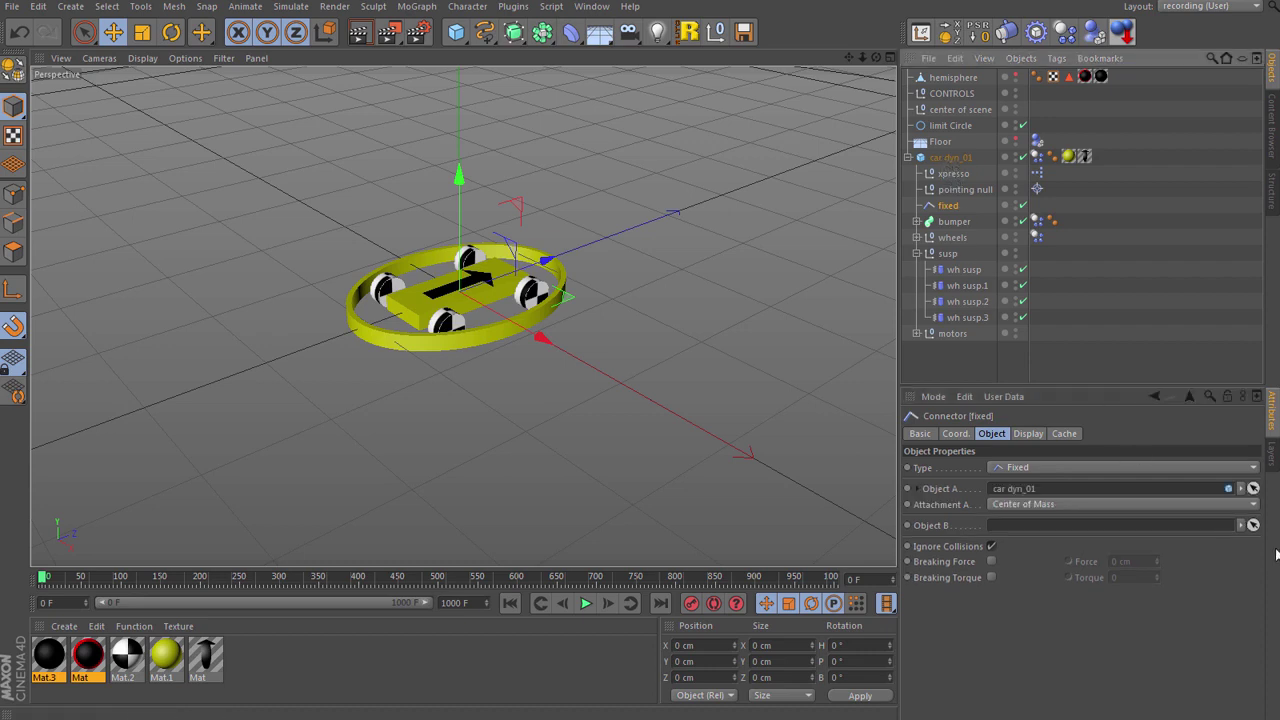
{"action": "left_click", "coordinate": [1253, 526]}
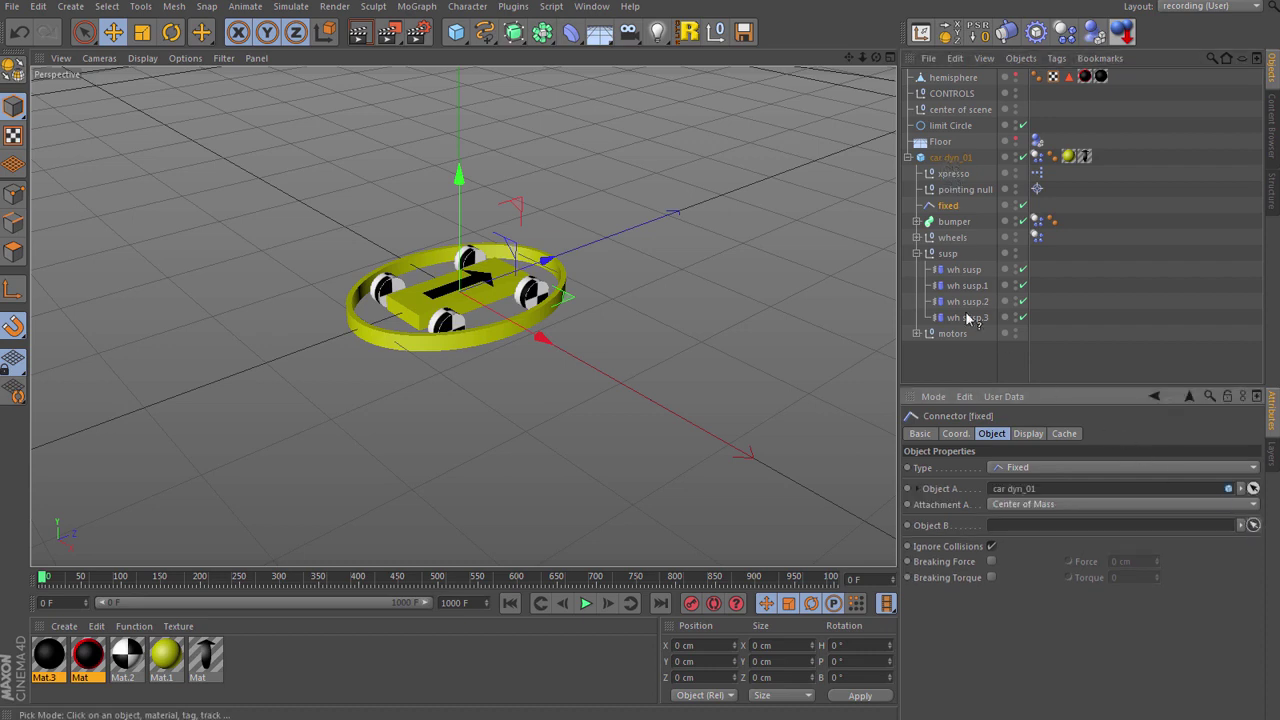
{"action": "left_click", "coordinate": [953, 222]}
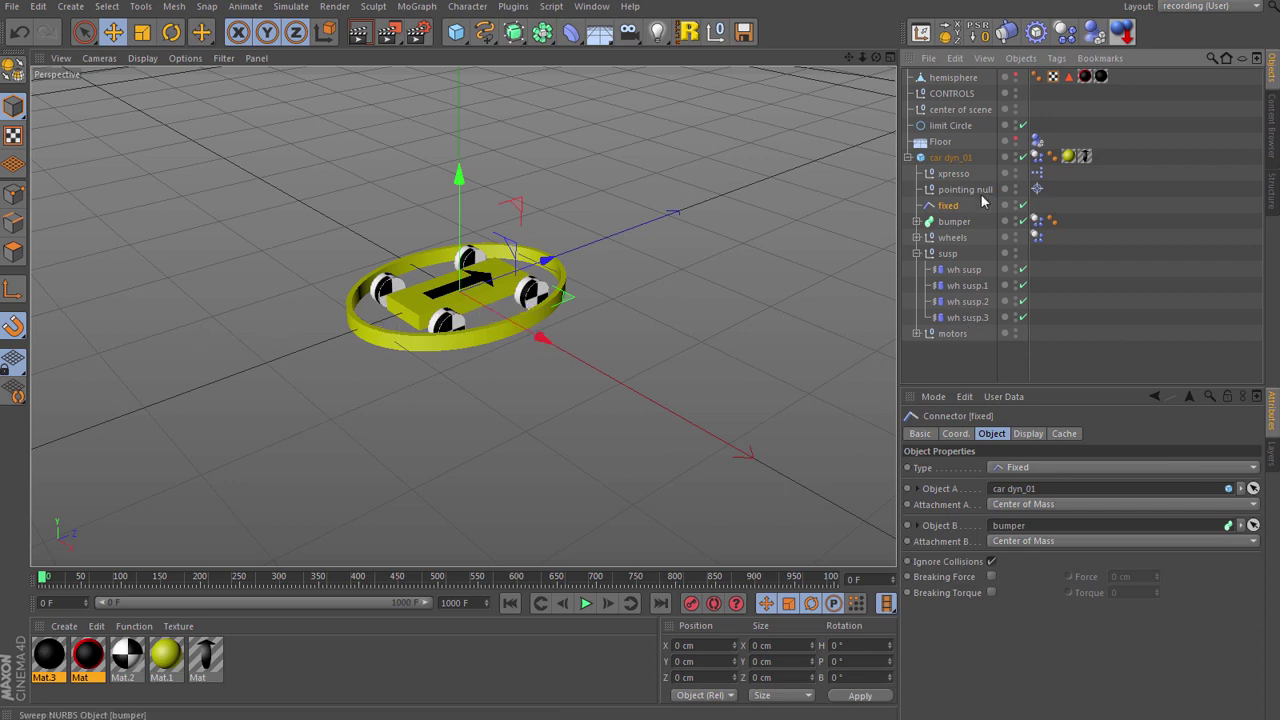
{"action": "left_click", "coordinate": [950, 158]}
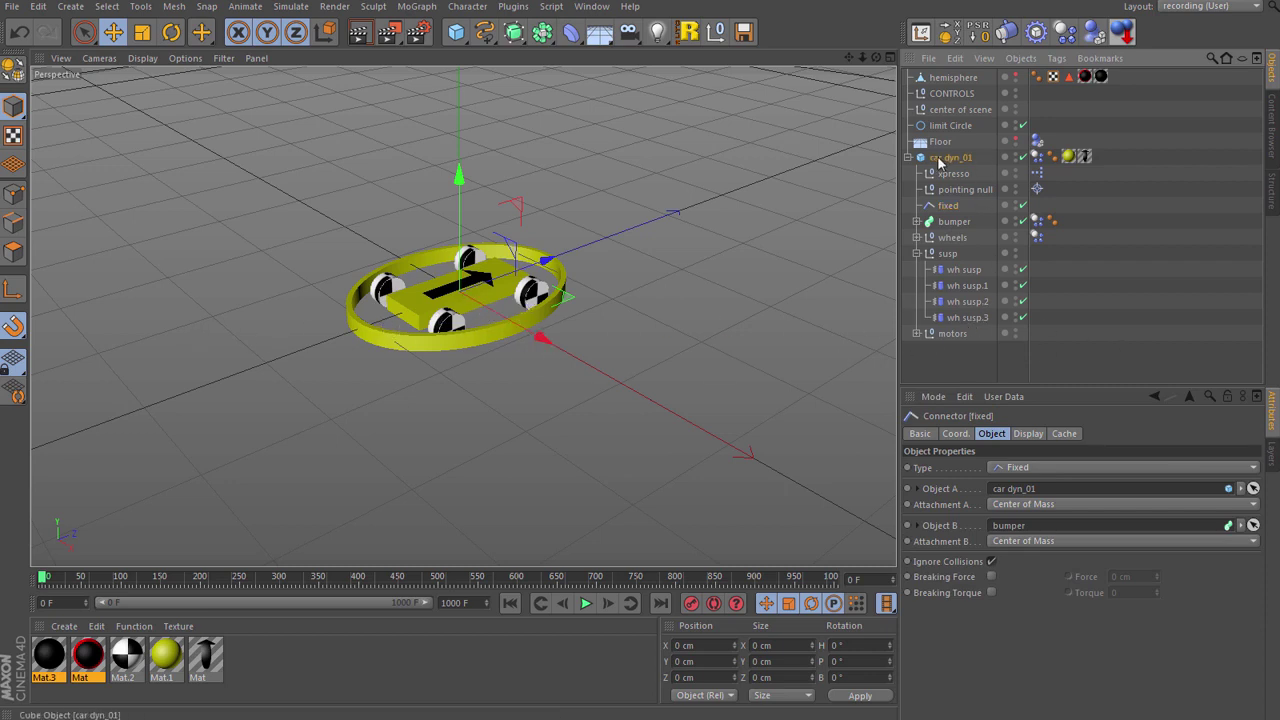
Lift car dyn_01 to Y 15 cm, test-play, rewind to frame 0, and select the bumper's Dynamics Body tag.
{"action": "left_click", "coordinate": [1123, 33]}
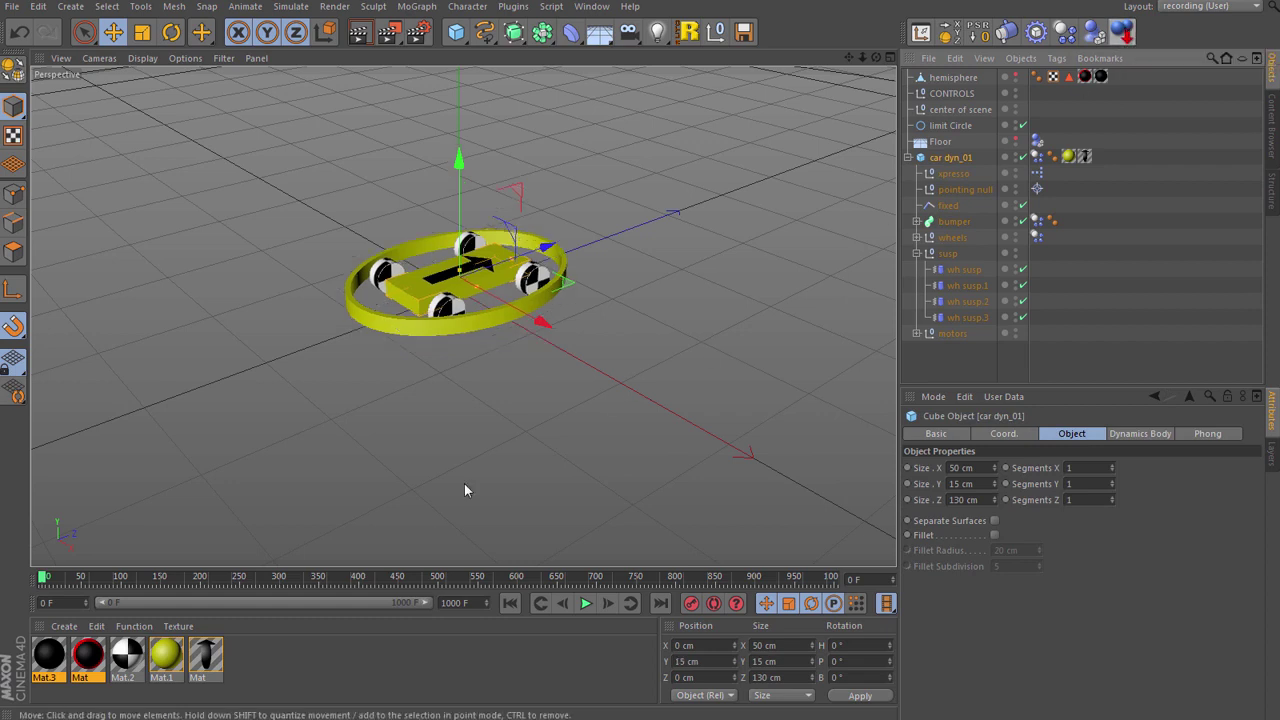
{"action": "left_click", "coordinate": [586, 605]}
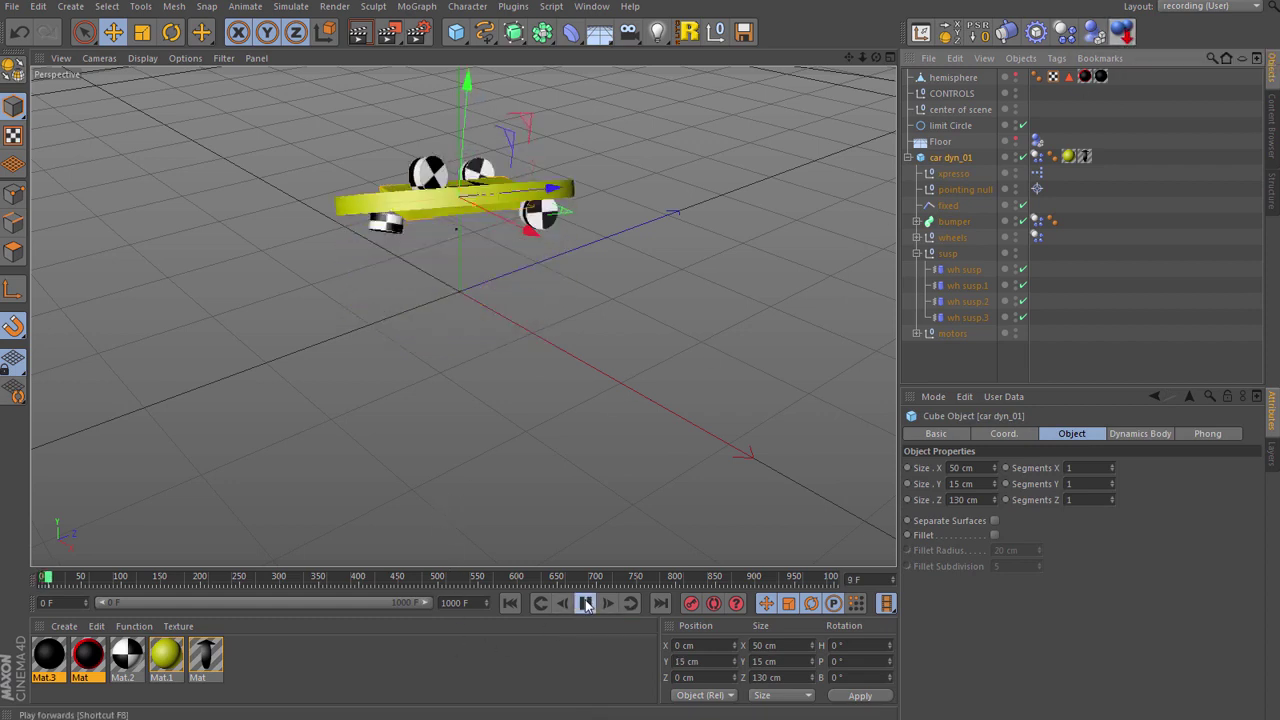
{"action": "left_click", "coordinate": [586, 605]}
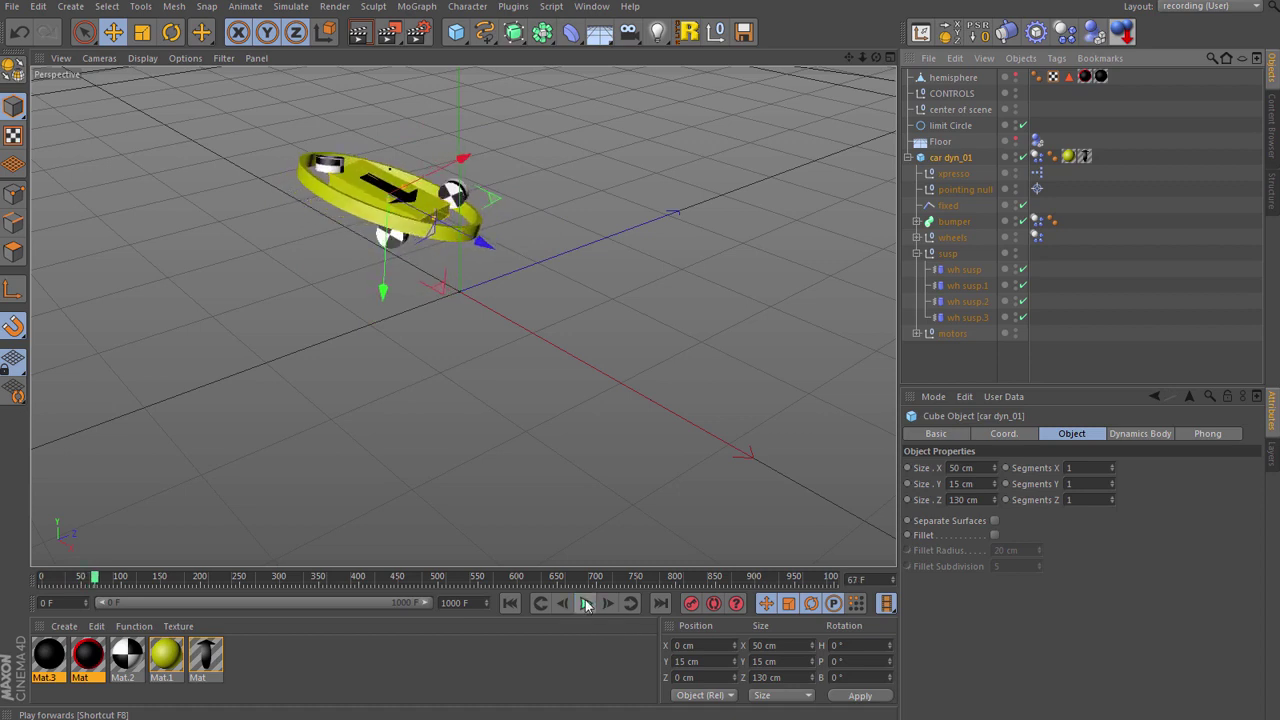
{"action": "left_click", "coordinate": [509, 603]}
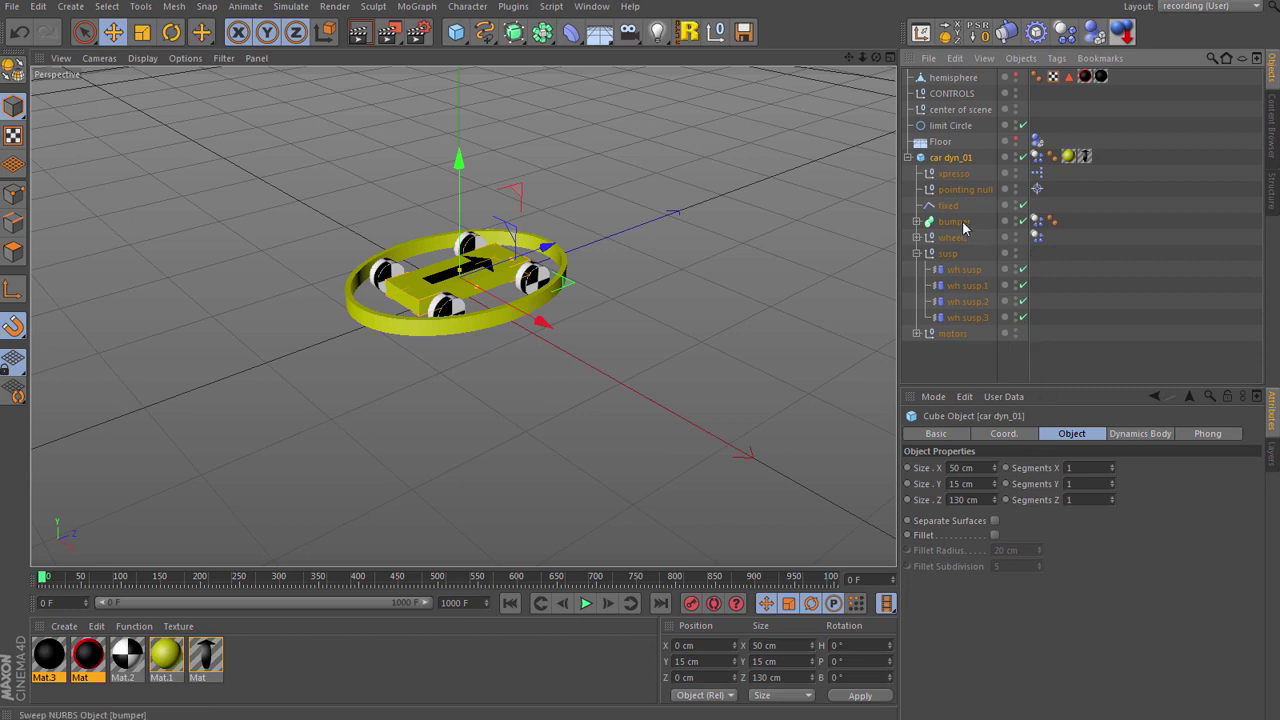
{"action": "left_click", "coordinate": [1036, 220]}
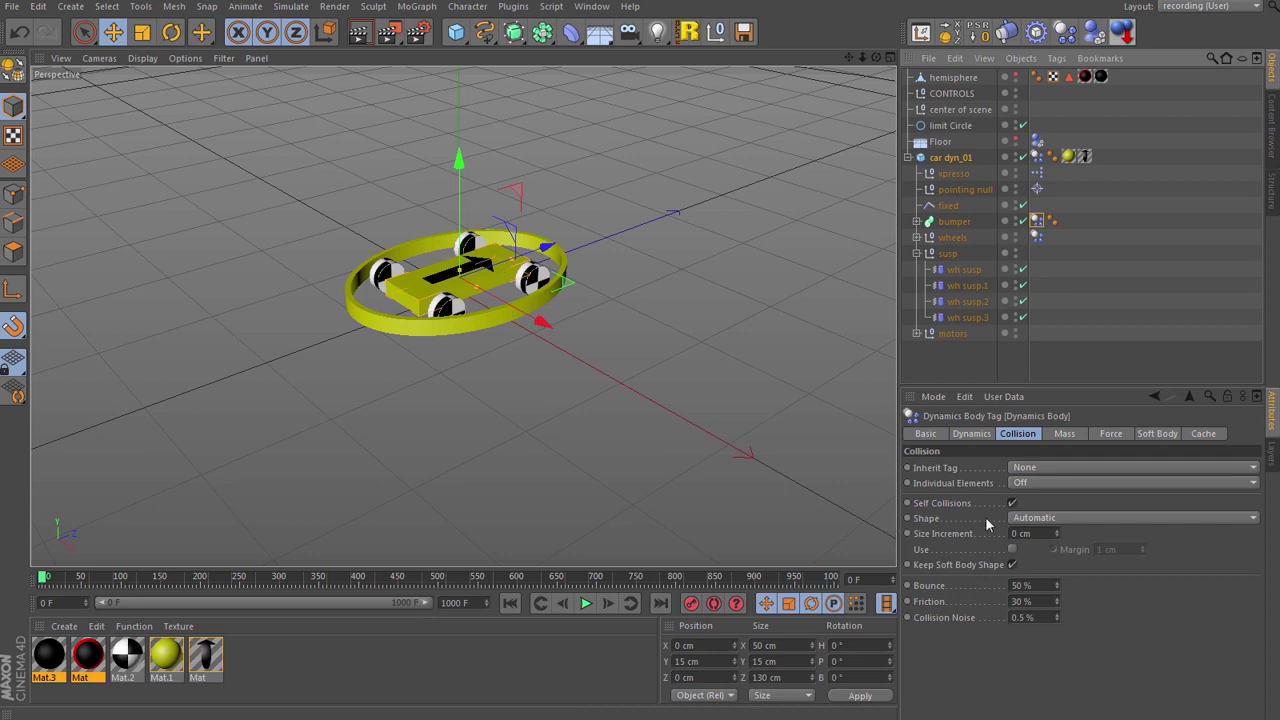
Set the Dynamics Body collision Shape to Moving Mesh, play the simulation, then rewind to frame 0.
{"action": "left_click", "coordinate": [1053, 519]}
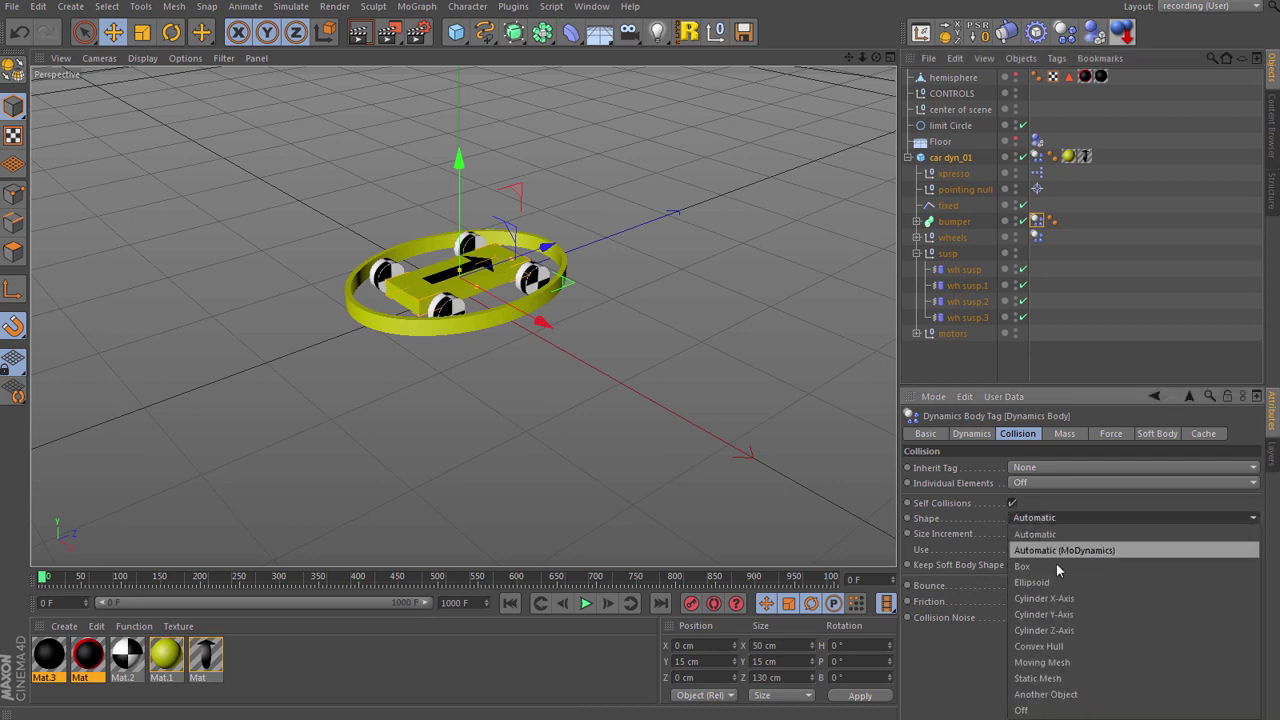
{"action": "left_click", "coordinate": [1078, 662]}
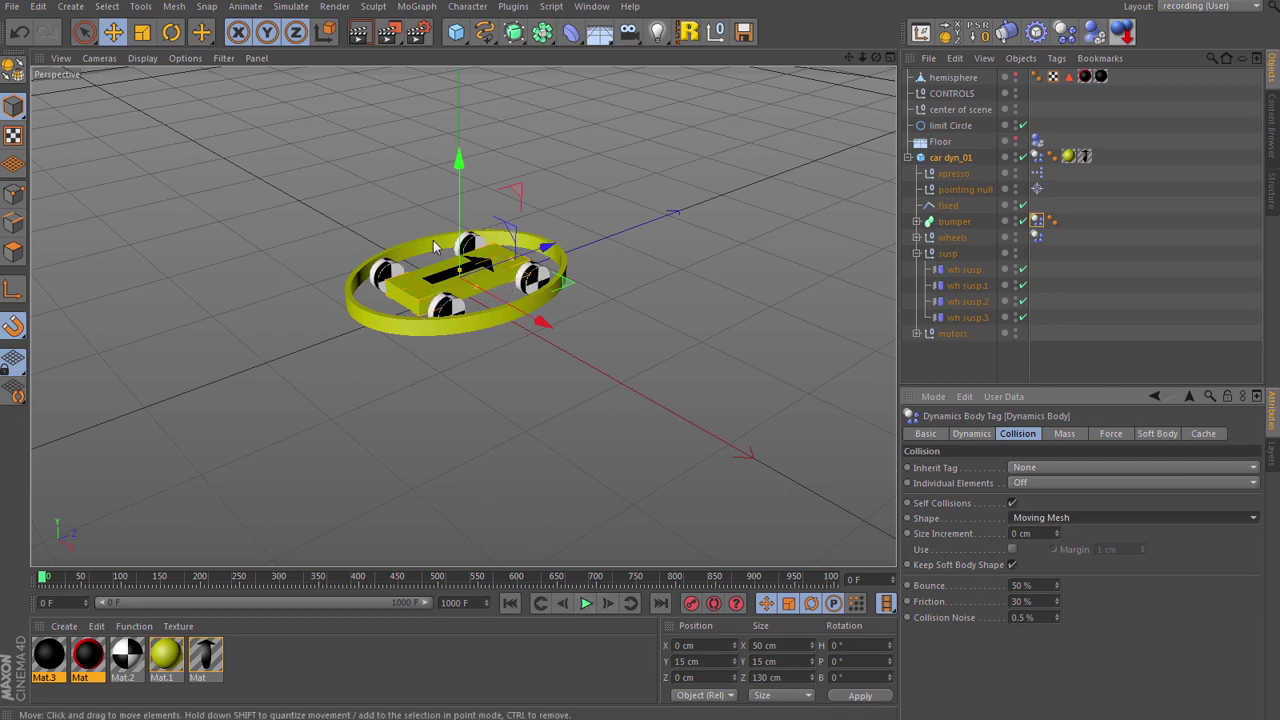
{"action": "left_click", "coordinate": [587, 604]}
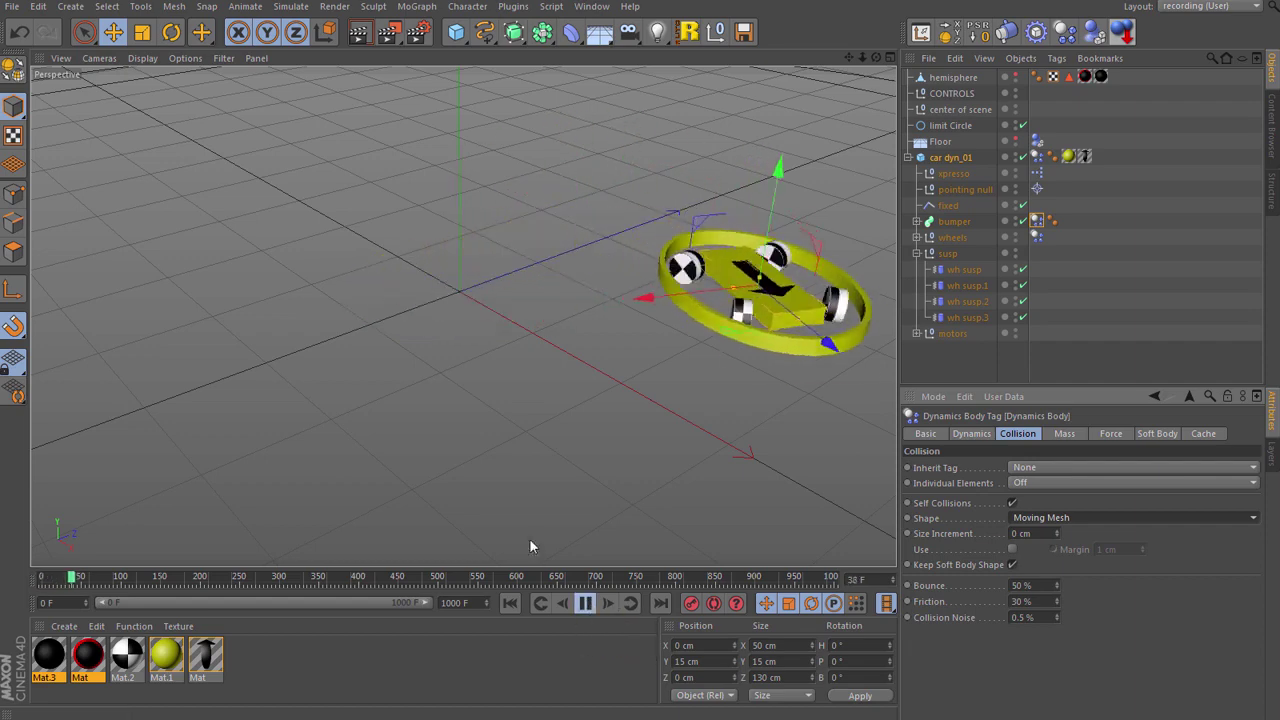
{"action": "left_click_drag", "start_coordinate": [442, 302], "coordinate": [586, 484], "text": "alt"}
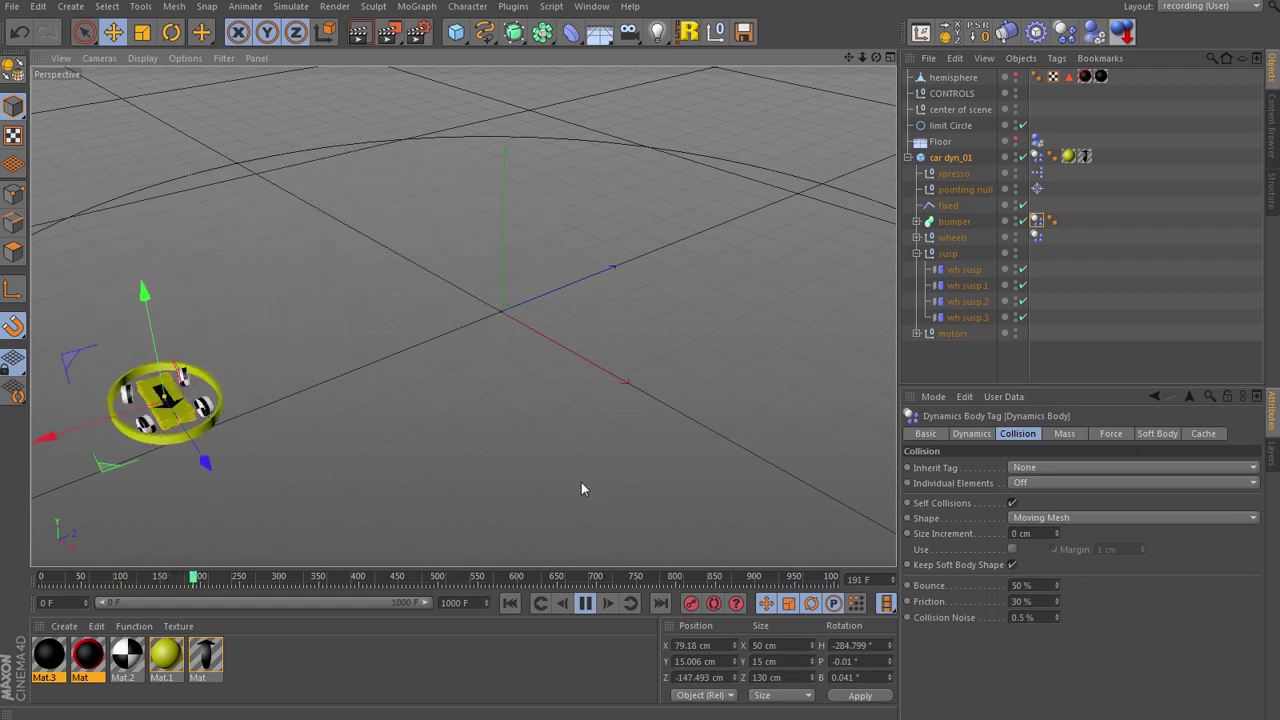
{"action": "left_click", "coordinate": [586, 603]}
{"action": "left_click", "coordinate": [510, 603]}
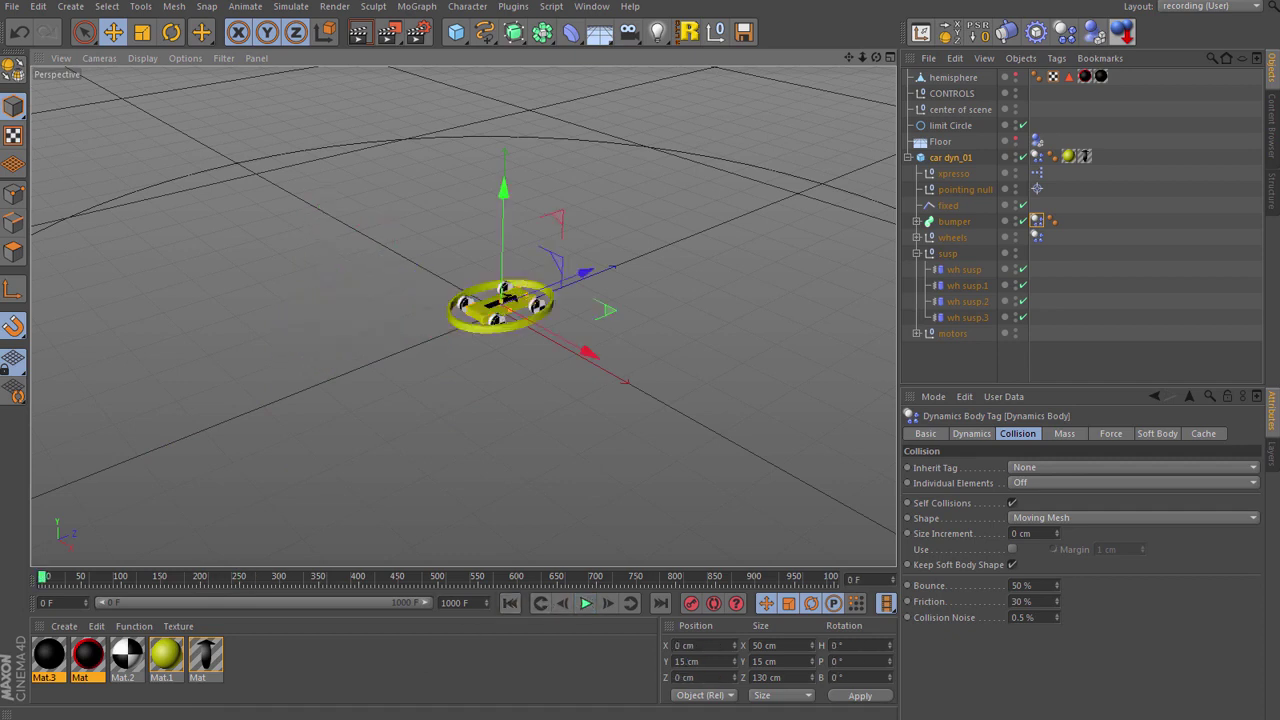
{"action": "left_click", "coordinate": [1037, 173]}
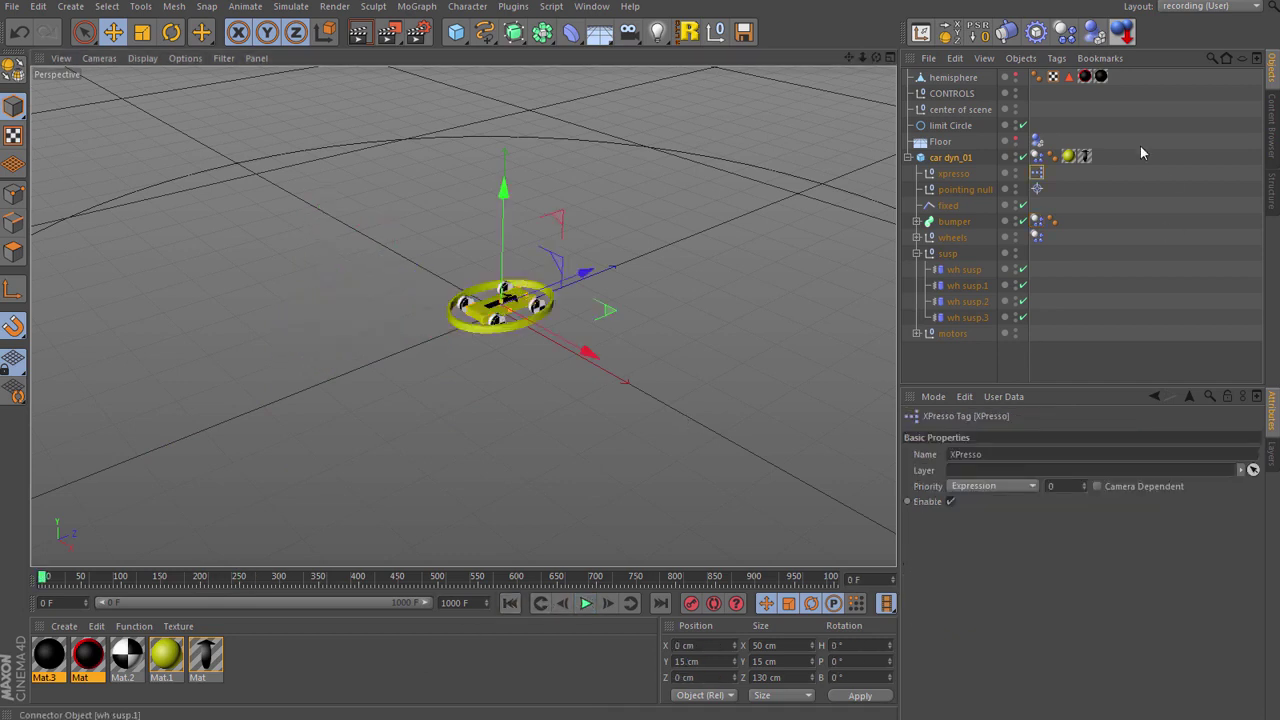
Show the hemisphere, put it under car dyn_01, and raise it slightly in Right view.
{"action": "left_click", "coordinate": [1016, 77]}
{"action": "left_click", "coordinate": [944, 78]}
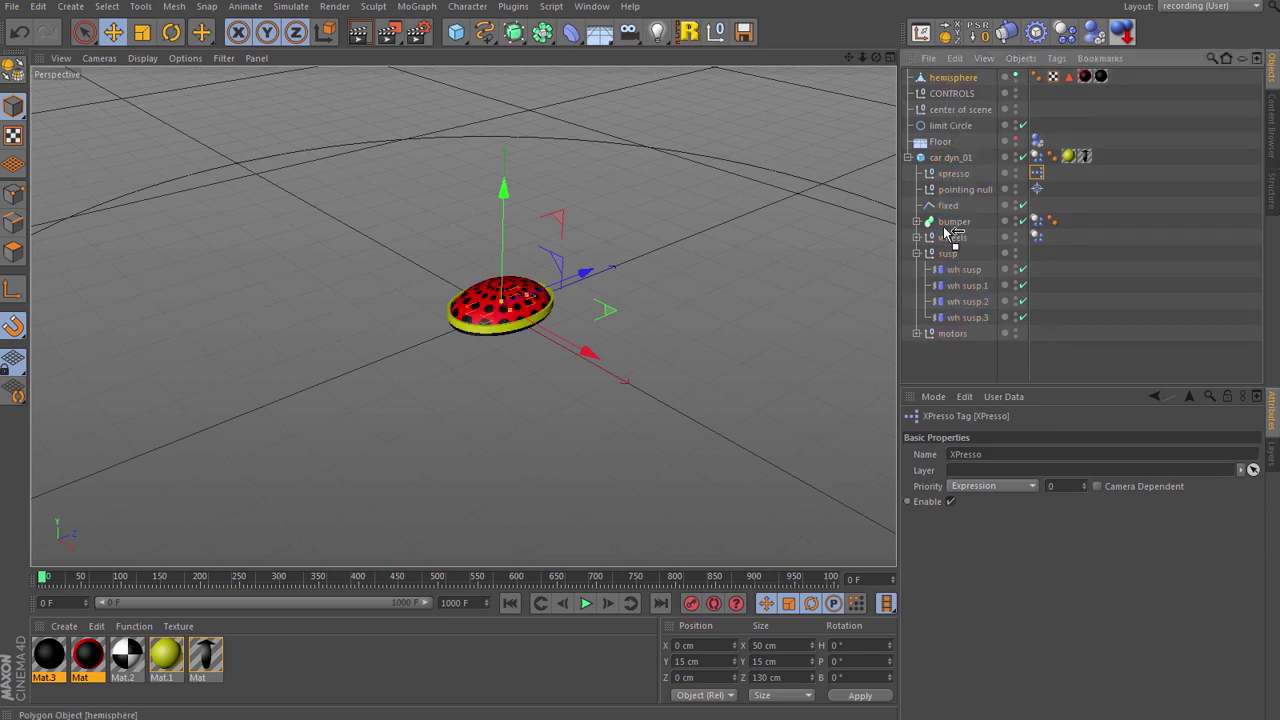
{"action": "left_click_drag", "start_coordinate": [948, 232], "coordinate": [948, 230]}
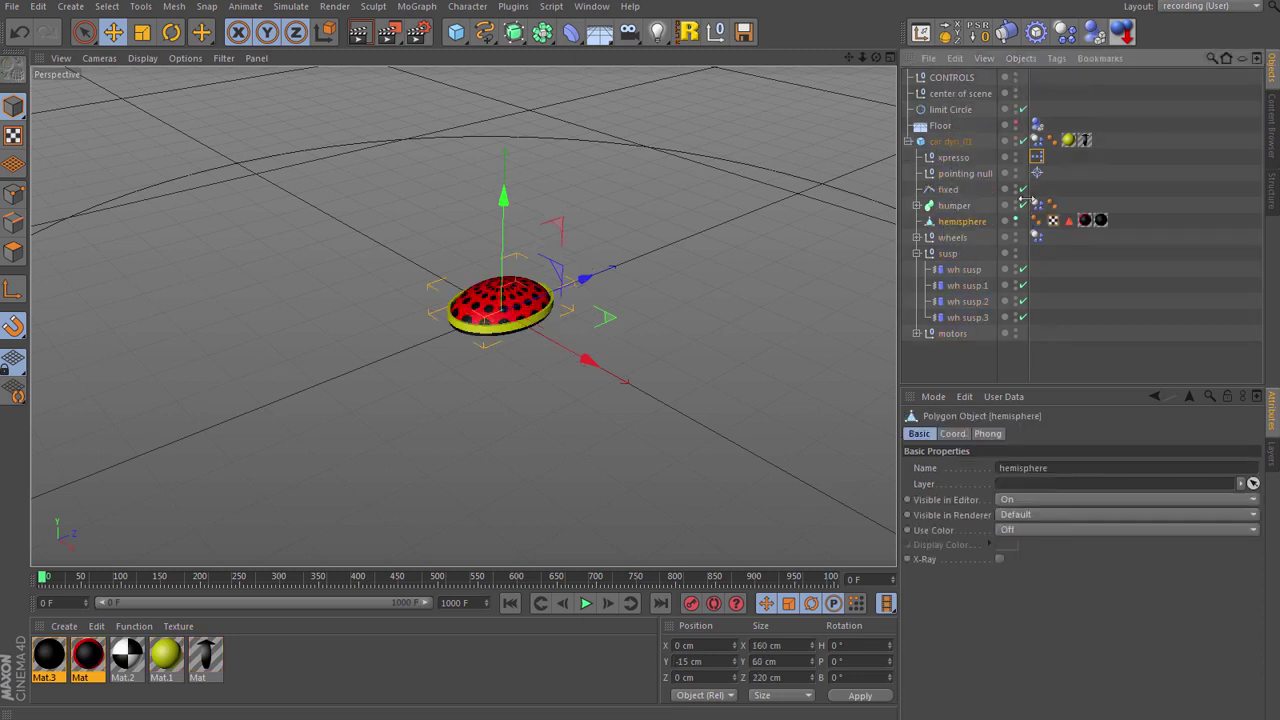
{"action": "left_click", "coordinate": [1016, 141]}
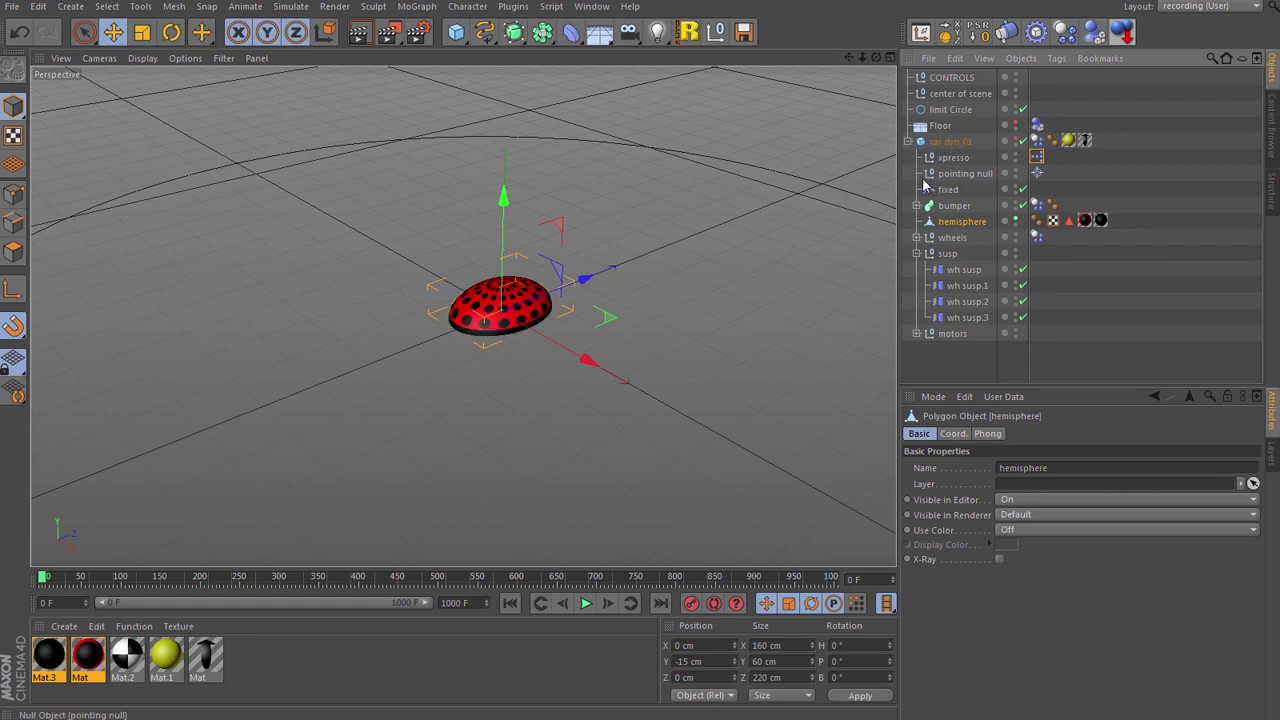
{"action": "key", "text": "F3"}
{"action": "scroll", "coordinate": [504, 416], "scroll_direction": "down", "scroll_amount": 2}
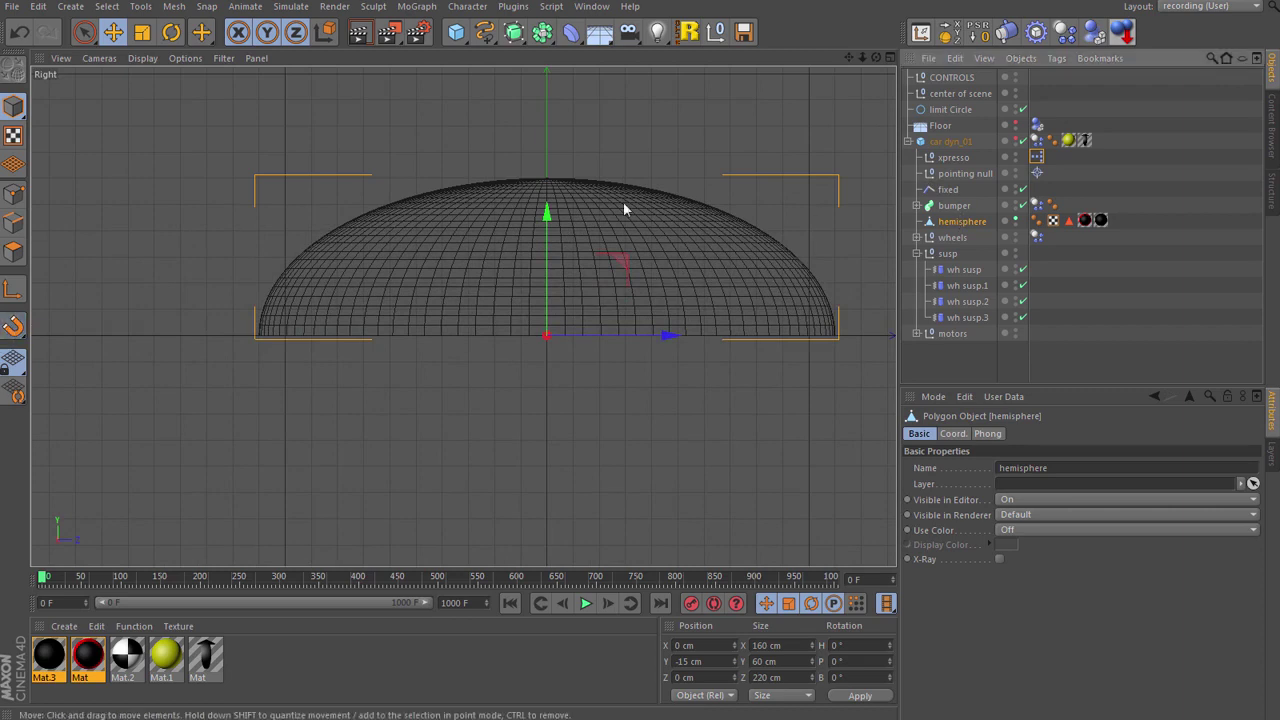
{"action": "left_click_drag", "start_coordinate": [546, 209], "coordinate": [546, 208]}
{"action": "key", "text": "F1"}
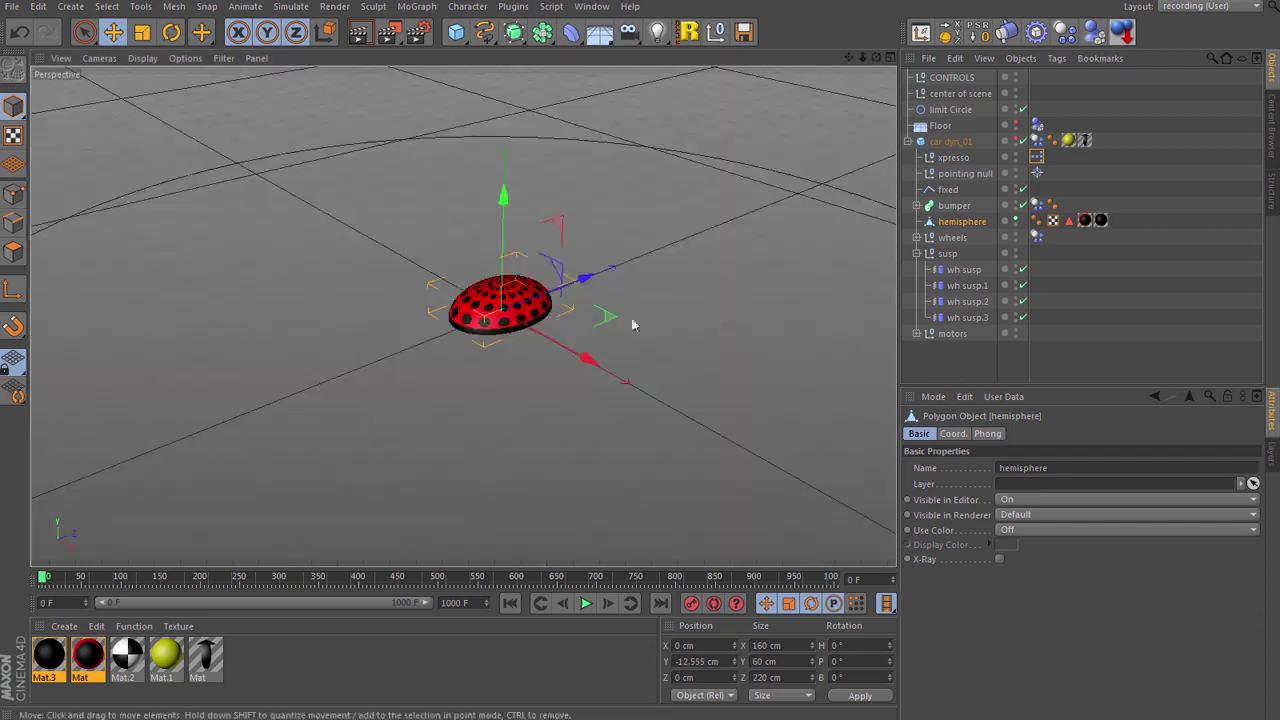
{"action": "left_click", "coordinate": [969, 345]}
Play the simulation with the hemisphere riding on the car, then rewind to frame 0.
{"action": "left_click", "coordinate": [585, 603]}
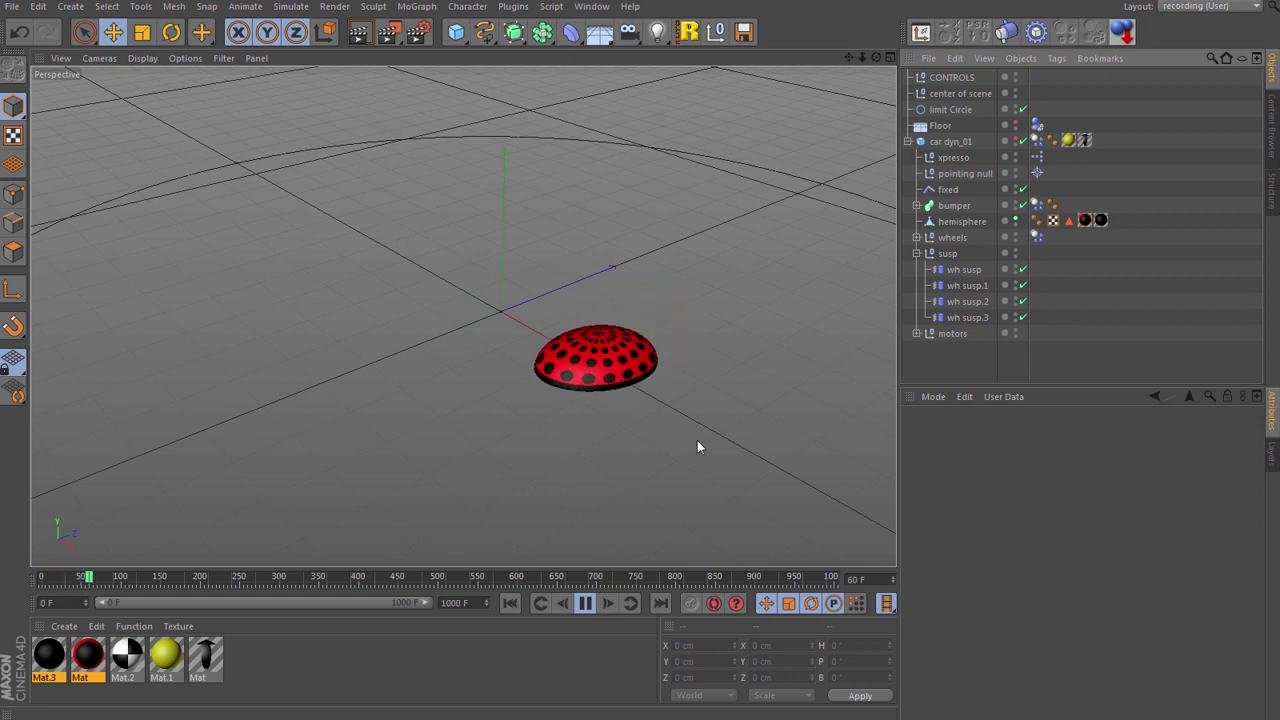
{"action": "left_click_drag", "start_coordinate": [697, 447], "coordinate": [708, 400], "text": "alt"}
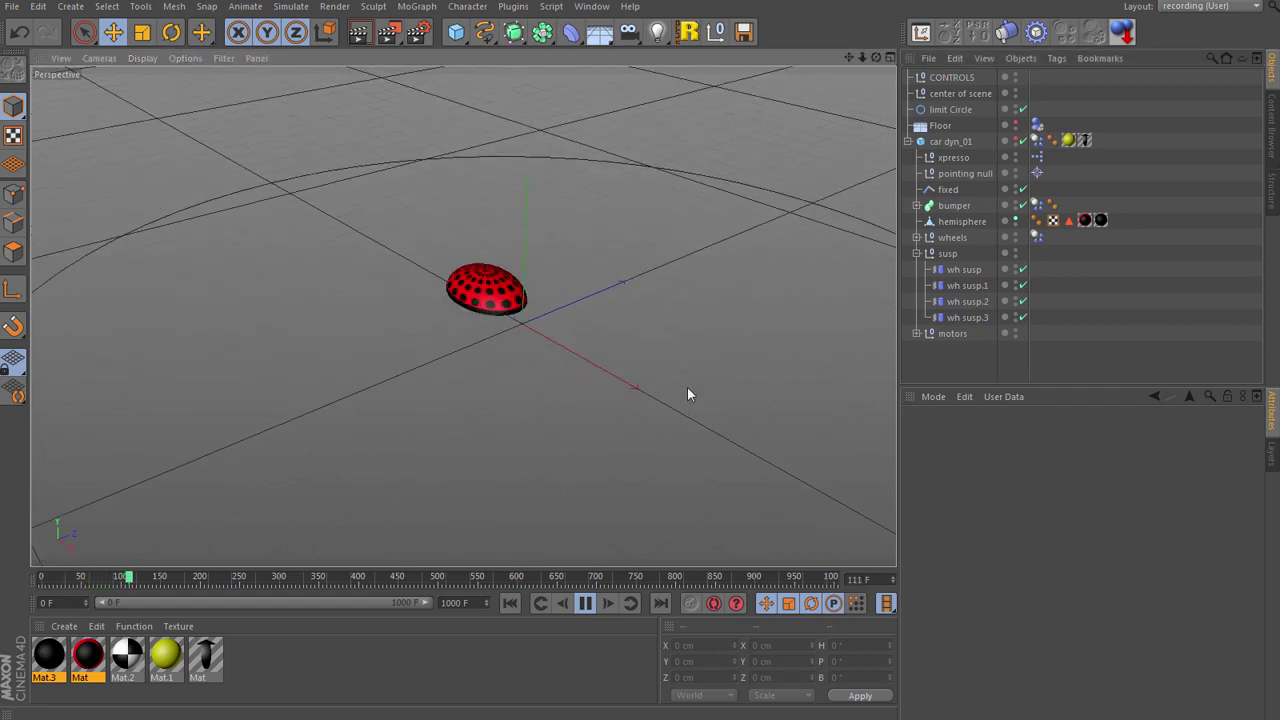
{"action": "left_click", "coordinate": [585, 603]}
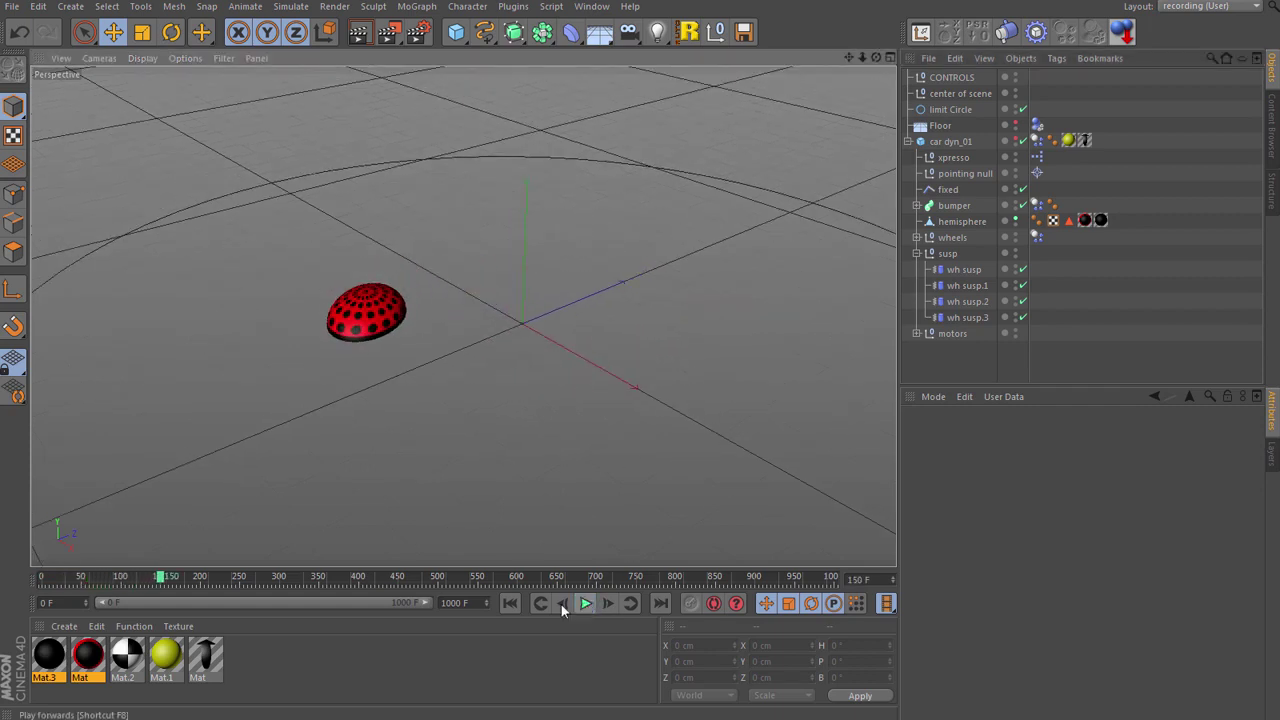
{"action": "left_click", "coordinate": [510, 603]}
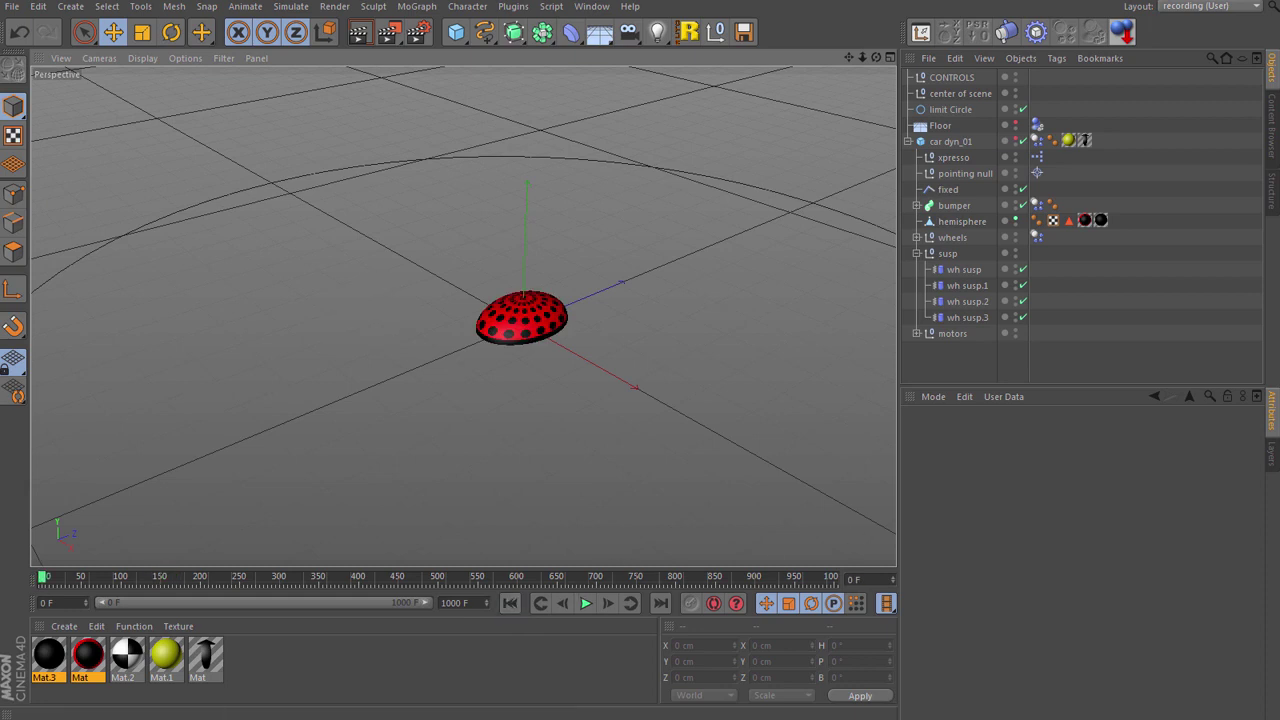
{"action": "left_click", "coordinate": [1036, 141]}
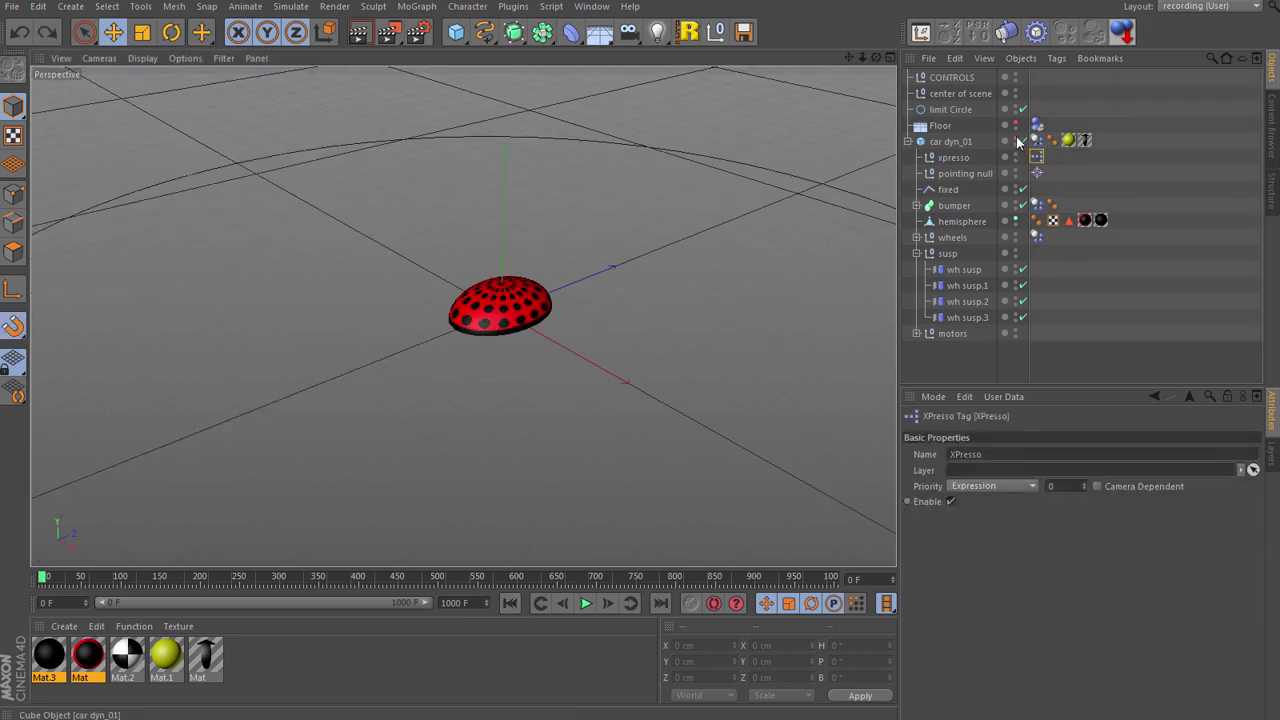
Hide the hemisphere and add the bumper to the XPresso graph with an Object output port.
{"action": "left_click", "coordinate": [1005, 220]}
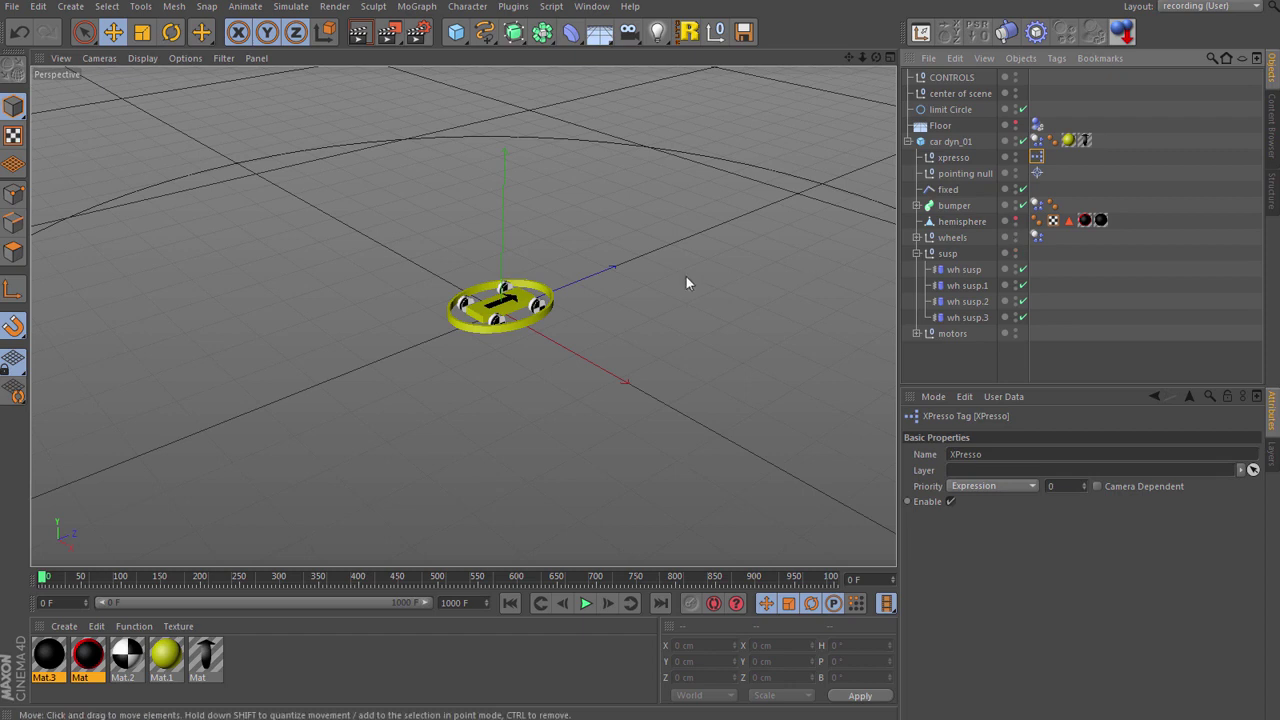
{"action": "left_click", "coordinate": [953, 206]}
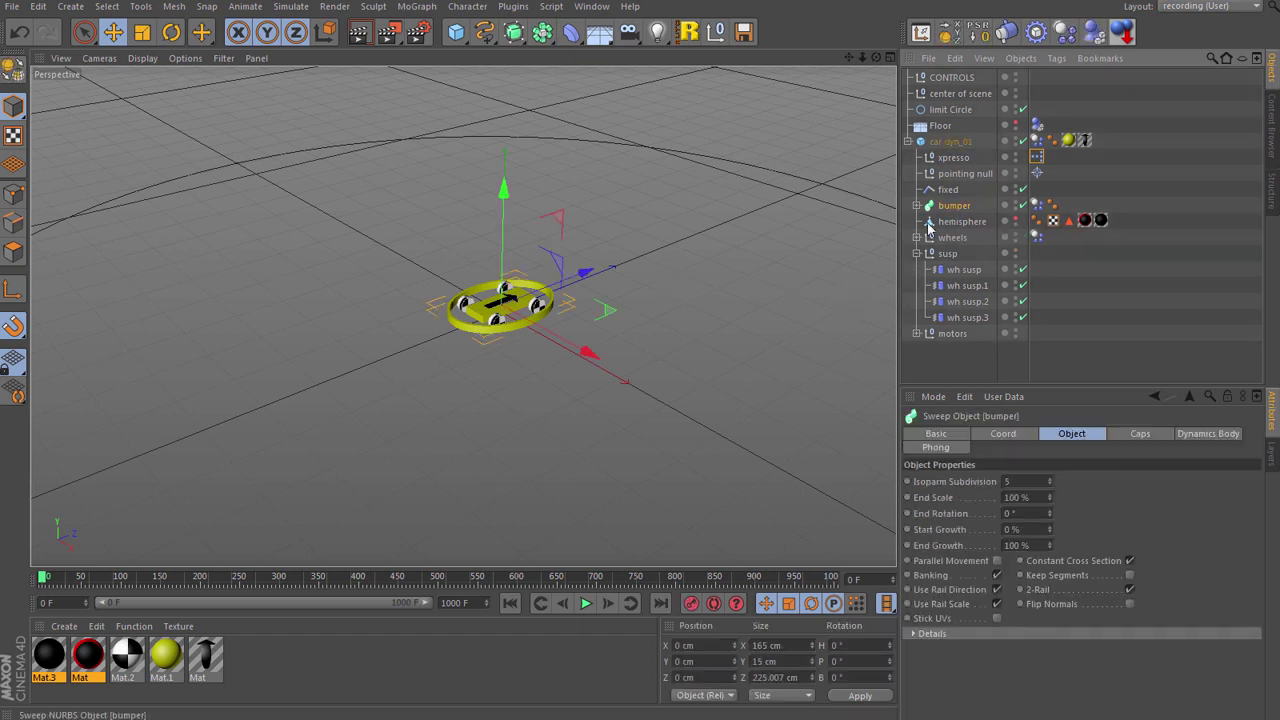
{"action": "double_click", "coordinate": [1037, 157]}
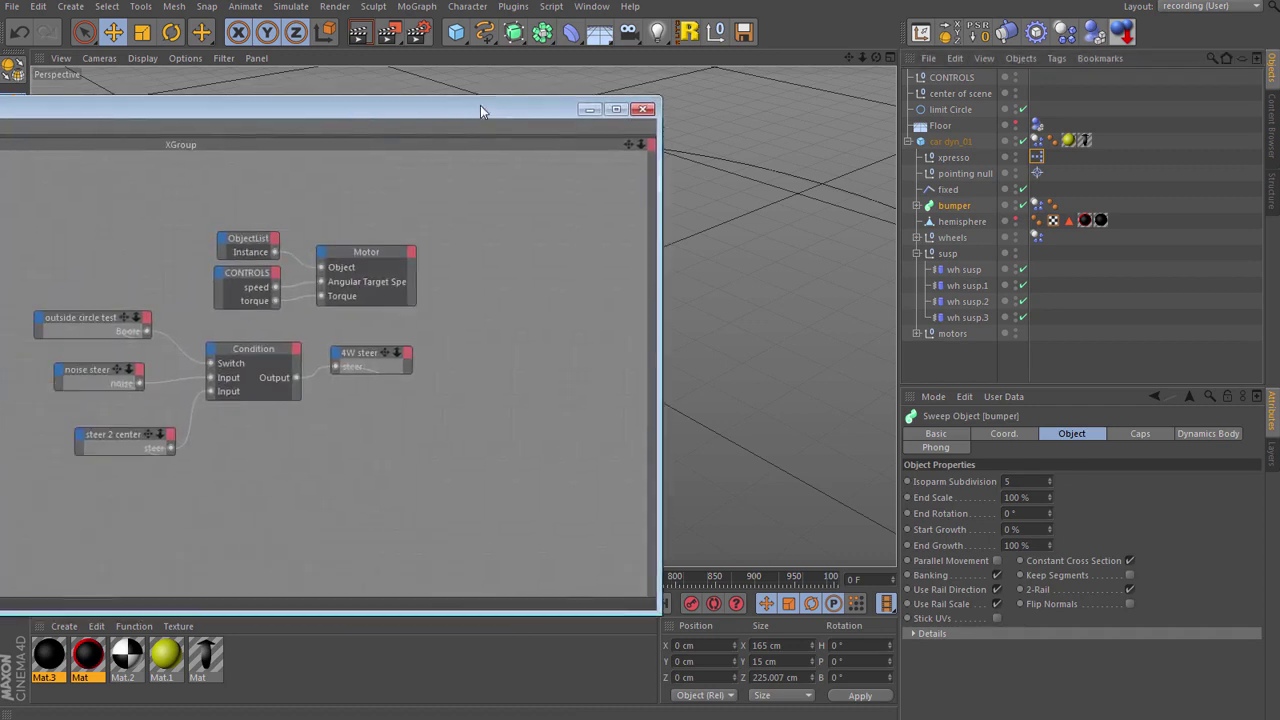
{"action": "left_click_drag", "start_coordinate": [825, 138], "coordinate": [100, 250]}
{"action": "left_click_drag", "start_coordinate": [346, 98], "coordinate": [681, 65]}
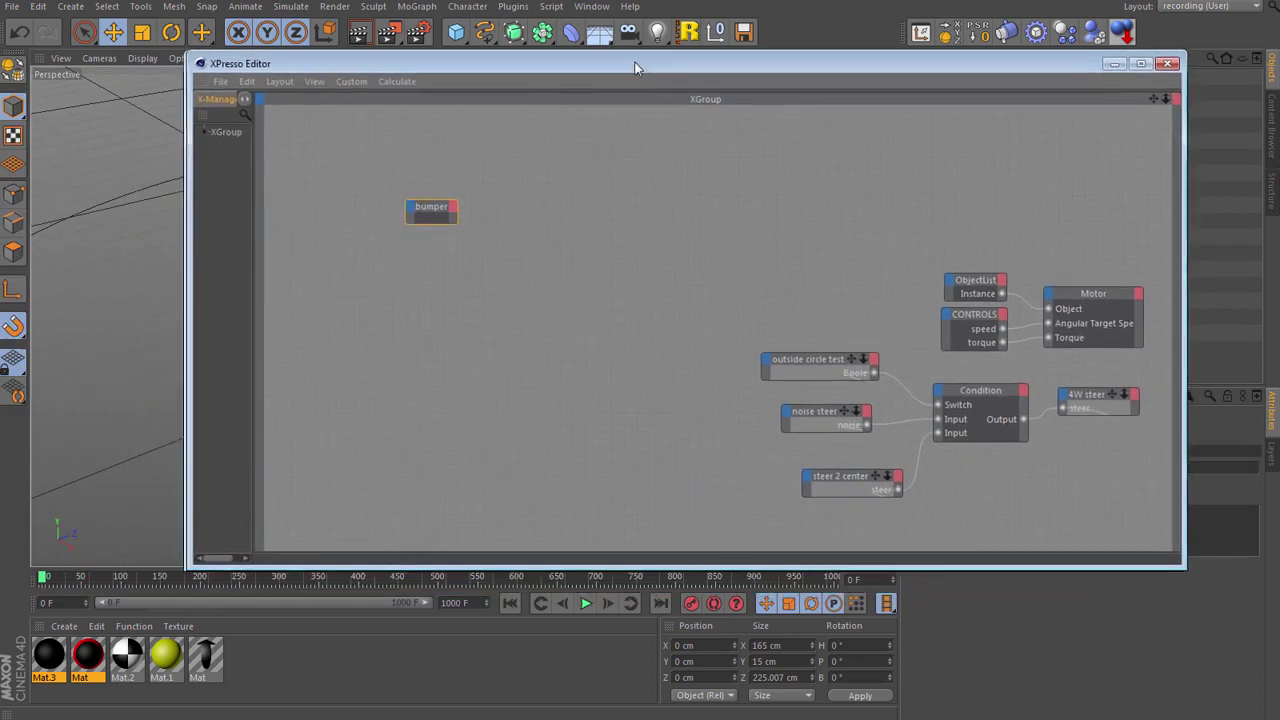
{"action": "left_click_drag", "start_coordinate": [437, 210], "coordinate": [323, 256]}
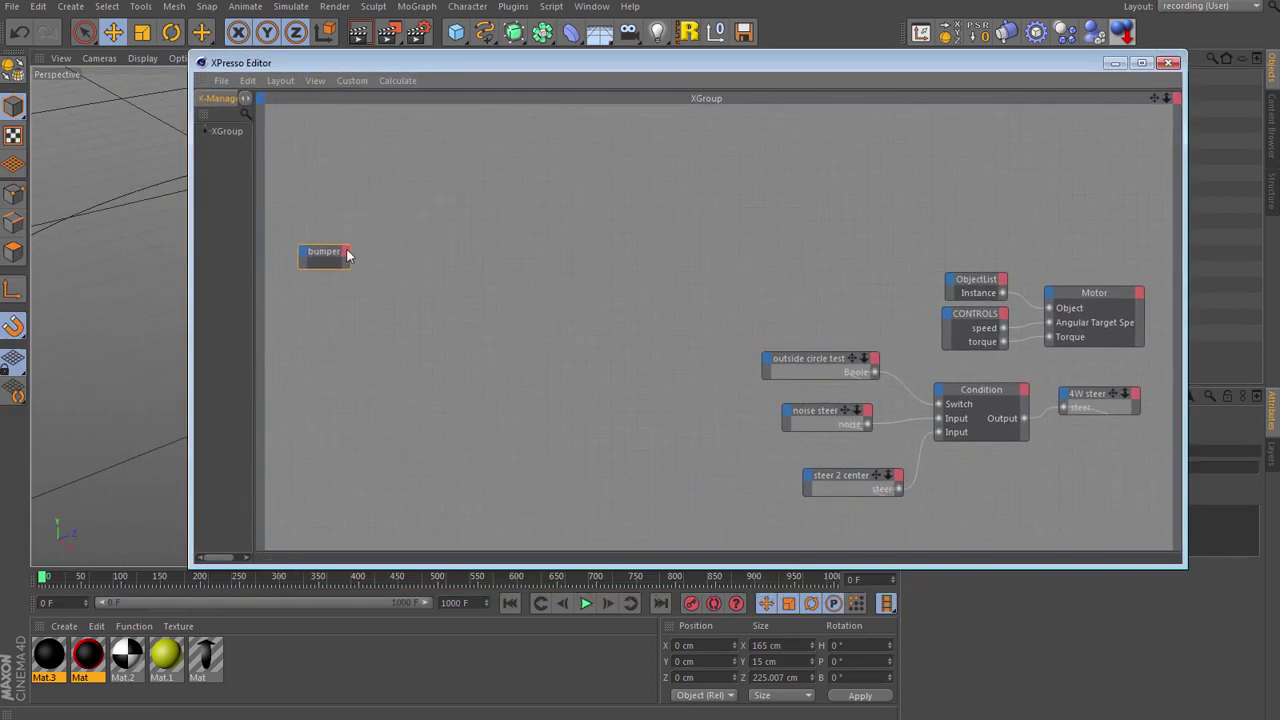
{"action": "left_click", "coordinate": [345, 250]}
{"action": "left_click", "coordinate": [375, 341]}
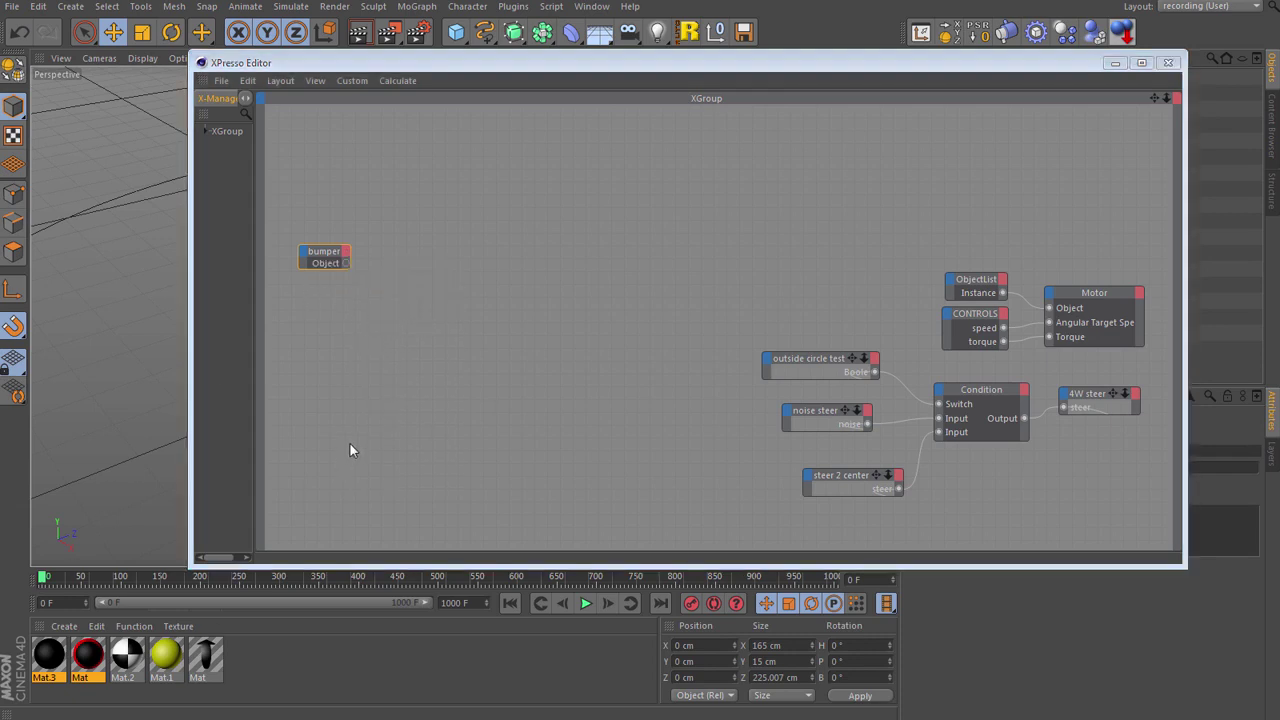
Add a Dynamics Collision node and wire the bumper's Object output into Object A.
{"action": "right_click", "coordinate": [384, 236]}
{"action": "mouse_move", "coordinate": [479, 247]}
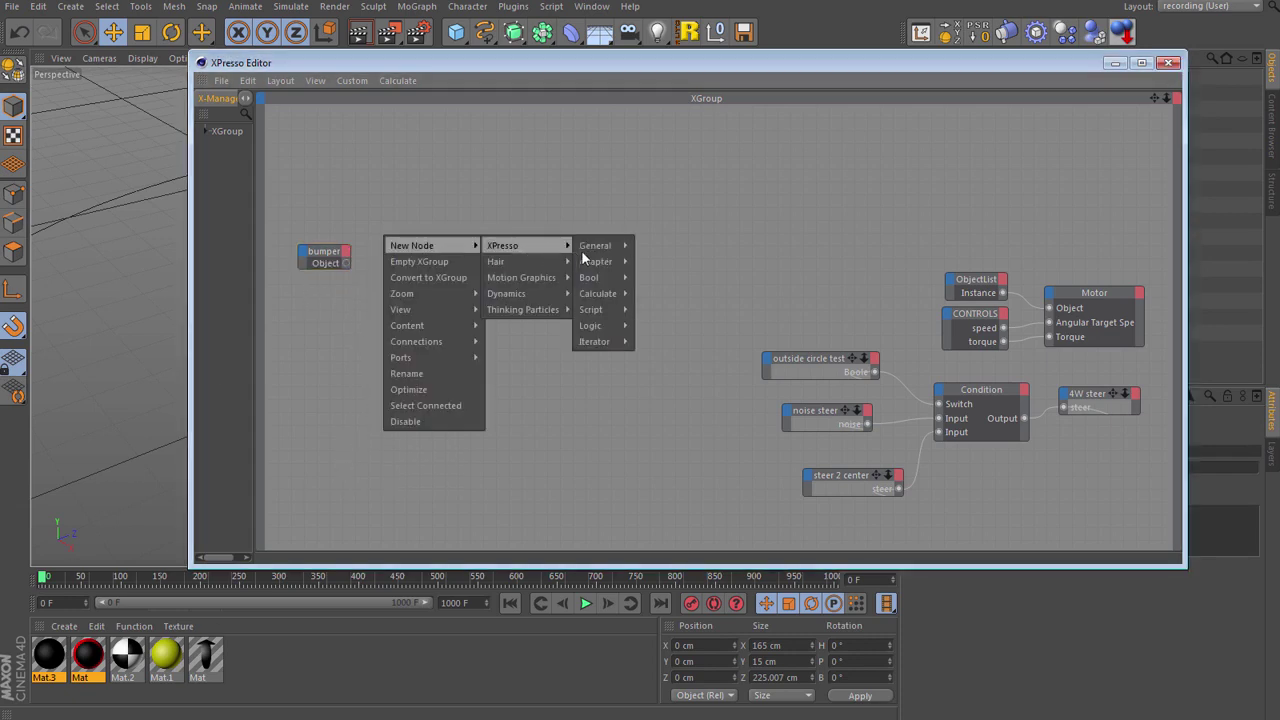
{"action": "mouse_move", "coordinate": [508, 293]}
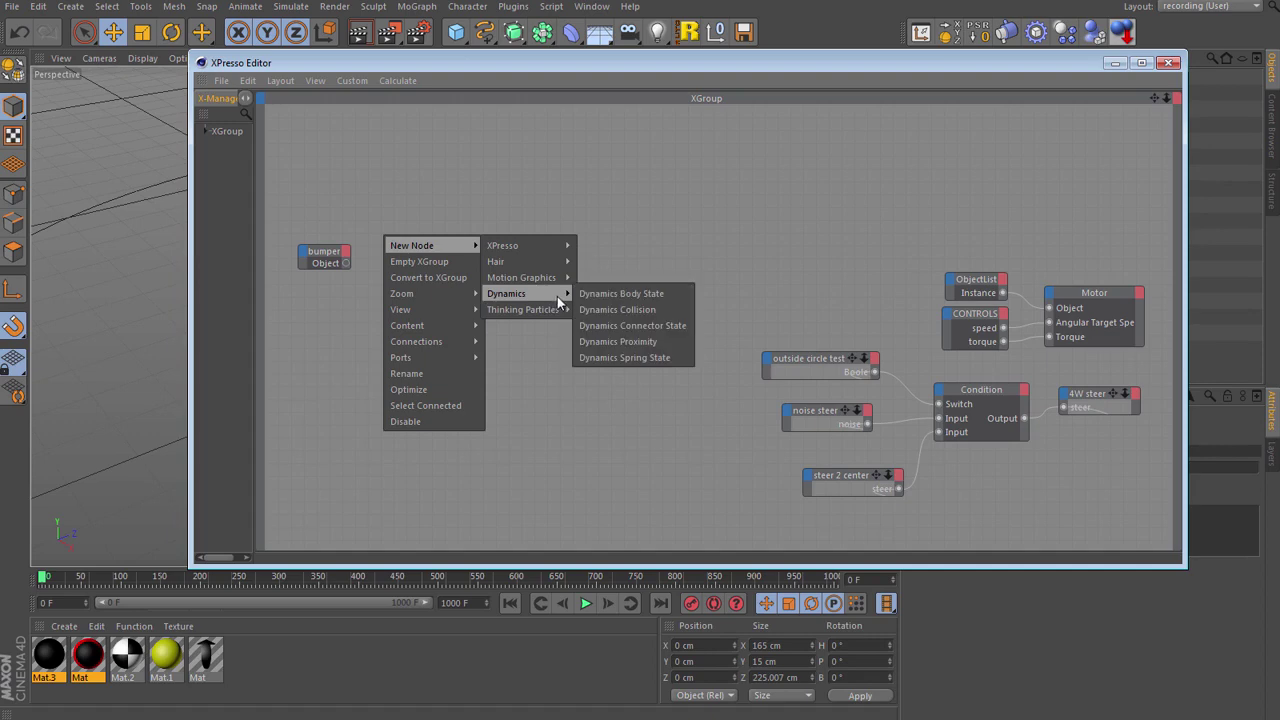
{"action": "left_click", "coordinate": [617, 314]}
{"action": "left_click_drag", "start_coordinate": [388, 224], "coordinate": [447, 248]}
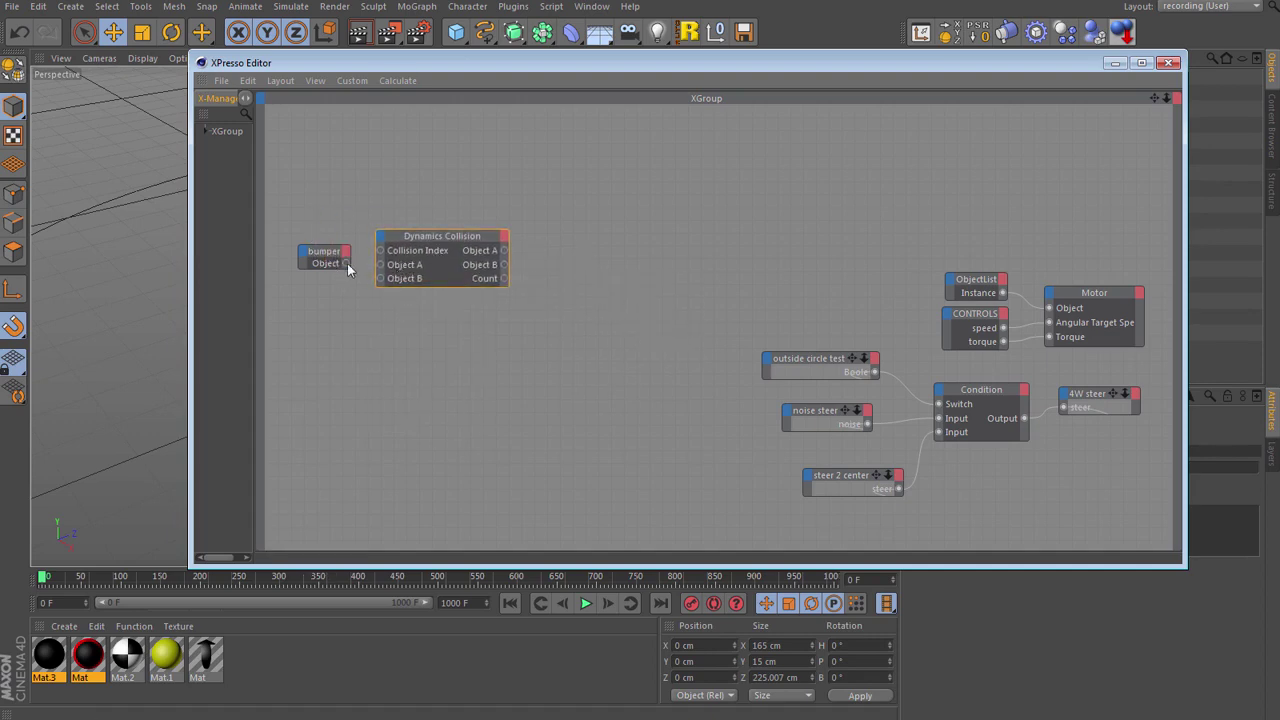
{"action": "left_click_drag", "start_coordinate": [346, 263], "coordinate": [413, 237]}
{"action": "left_click", "coordinate": [529, 286]}
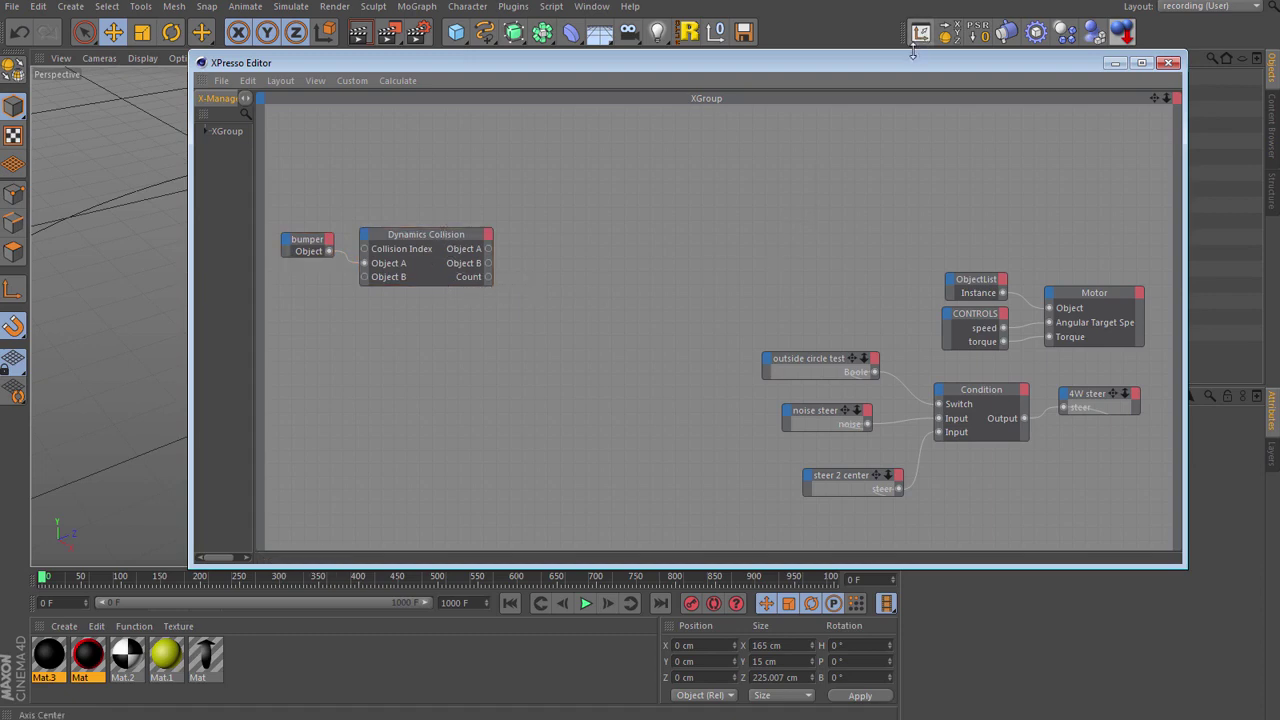
{"action": "left_click_drag", "start_coordinate": [826, 64], "coordinate": [487, 62]}
Add a Compare node beside the Dynamics Collision node.
{"action": "left_click", "coordinate": [45, 240]}
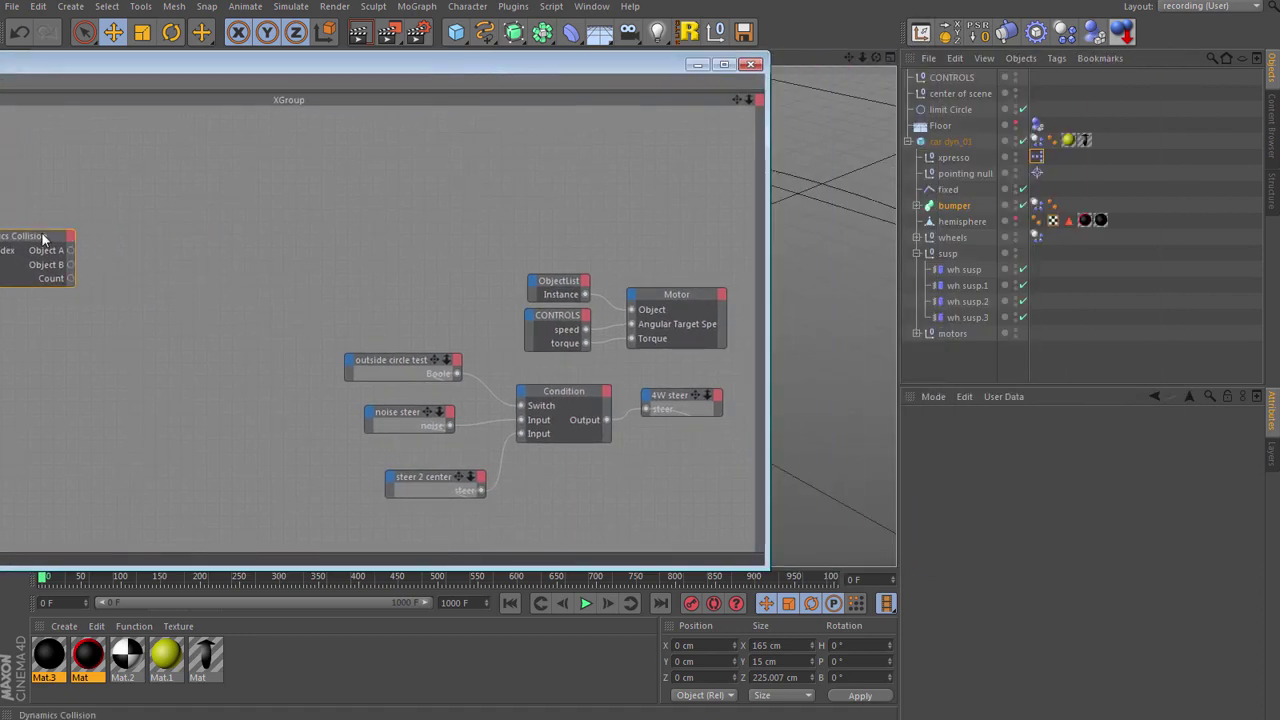
{"action": "left_click", "coordinate": [994, 435]}
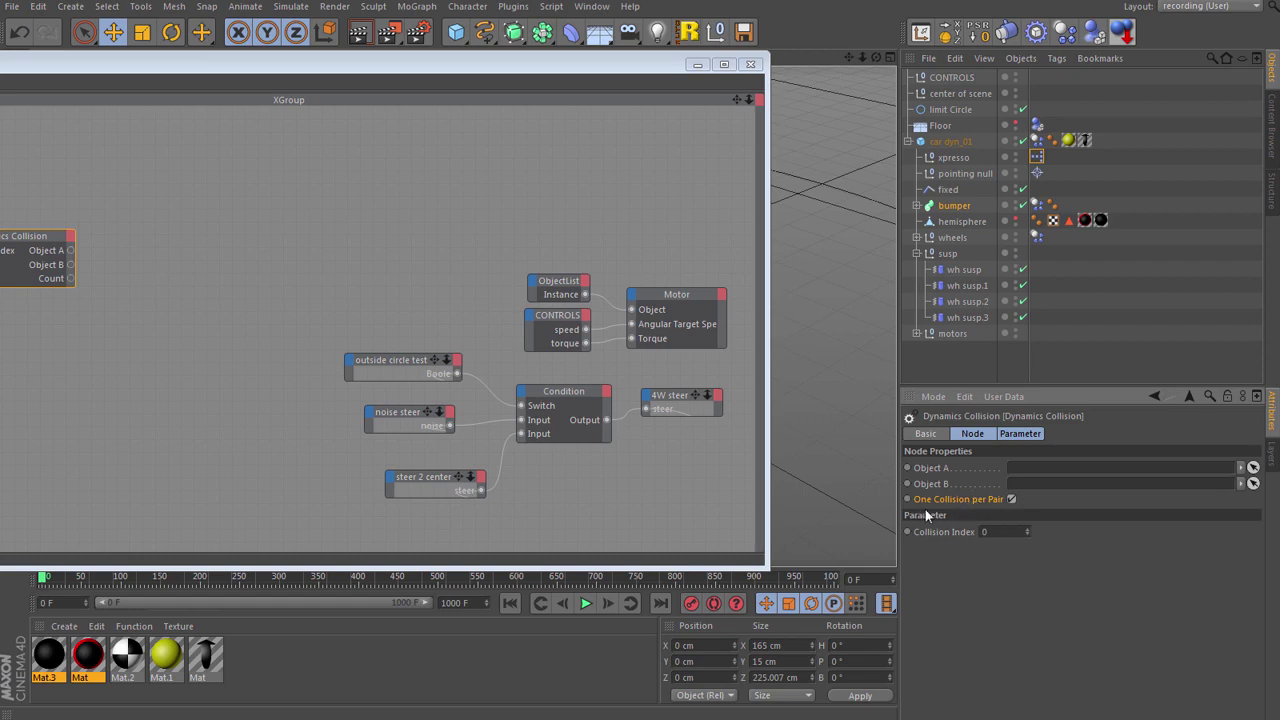
{"action": "left_click_drag", "start_coordinate": [463, 70], "coordinate": [834, 49]}
{"action": "left_click_drag", "start_coordinate": [366, 217], "coordinate": [355, 215]}
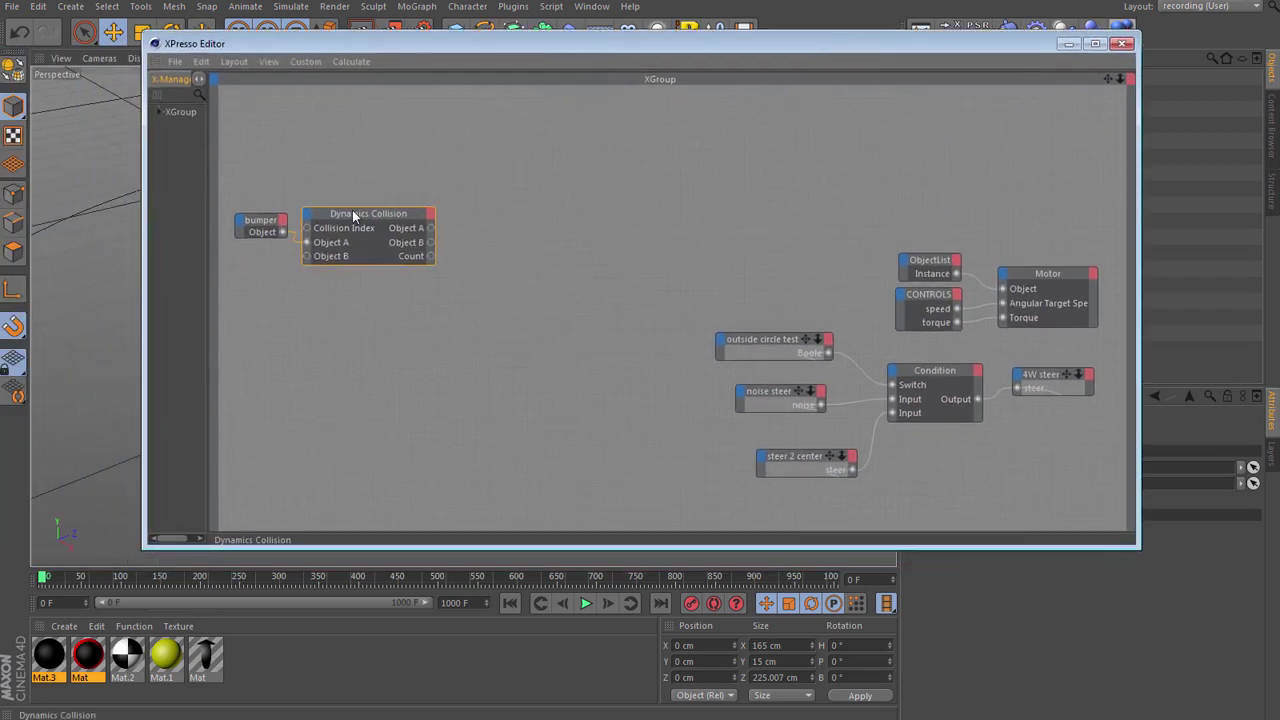
{"action": "right_click", "coordinate": [474, 221]}
{"action": "mouse_move", "coordinate": [510, 229]}
{"action": "mouse_move", "coordinate": [611, 229]}
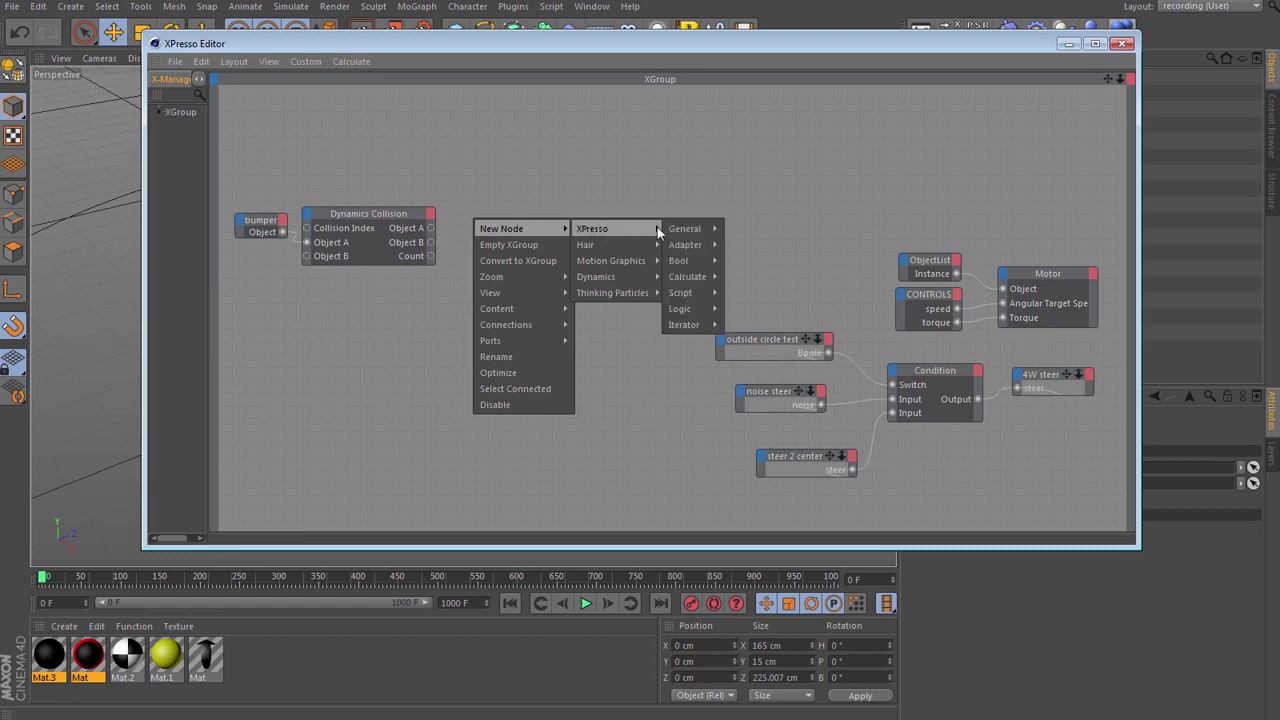
{"action": "mouse_move", "coordinate": [694, 308]}
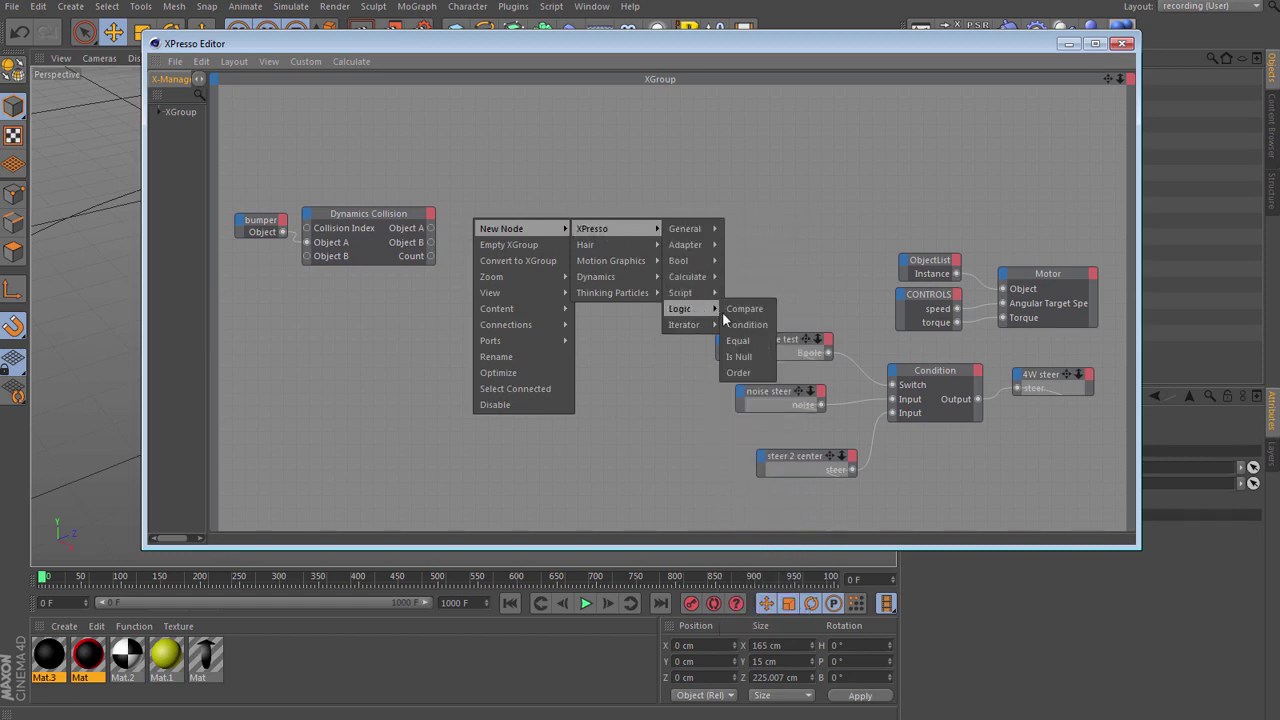
{"action": "left_click", "coordinate": [743, 308]}
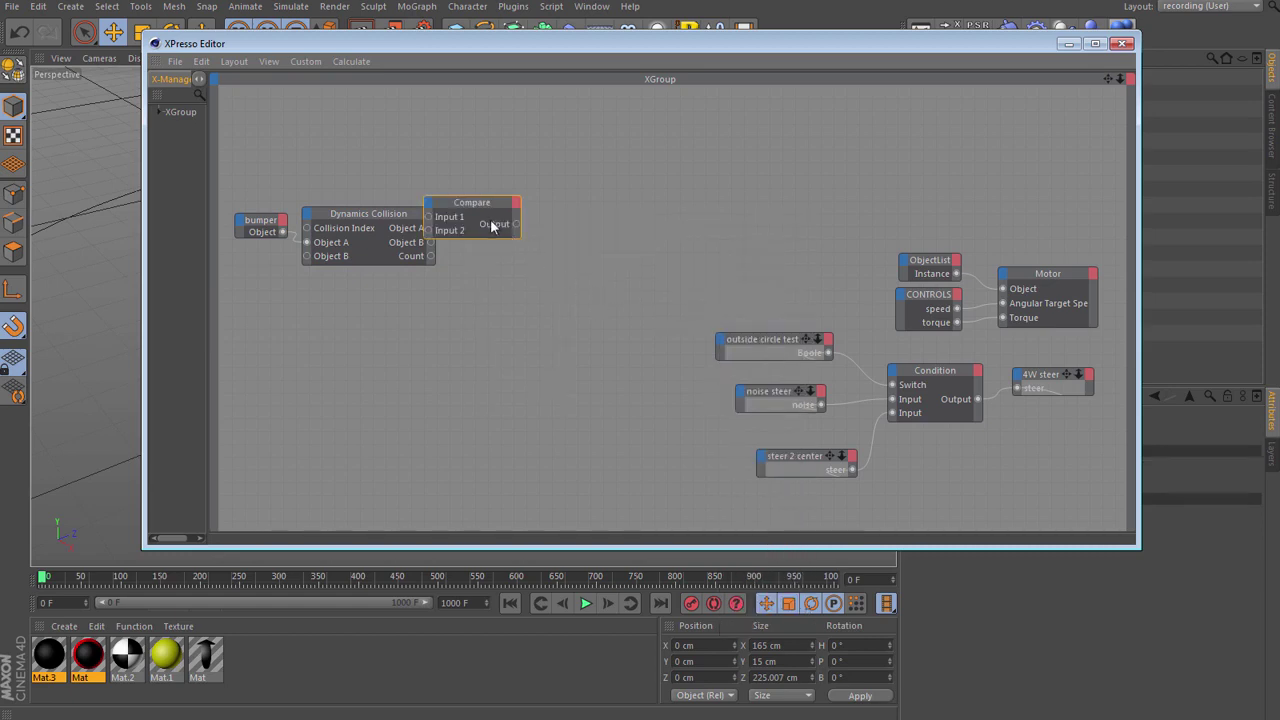
{"action": "left_click_drag", "start_coordinate": [481, 205], "coordinate": [513, 243]}
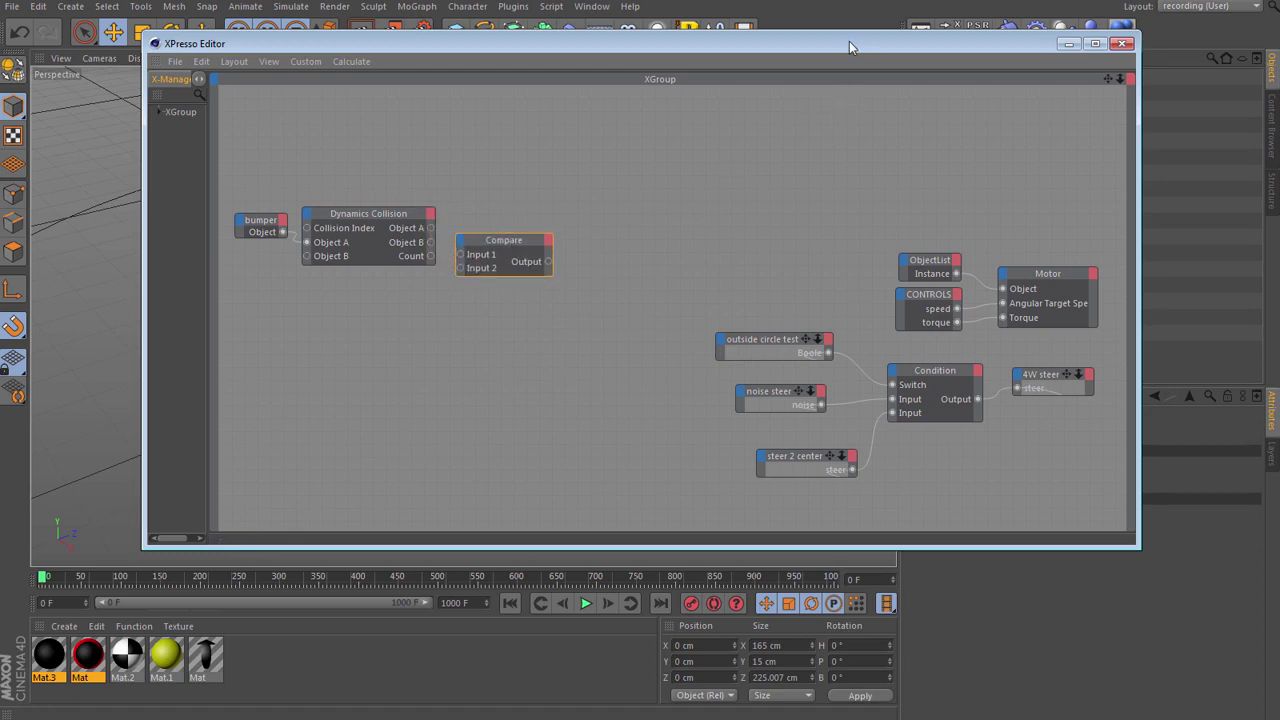
Set the Compare function to >, rename it 'Compare >0', and wire Count into Input 1.
{"action": "left_click_drag", "start_coordinate": [849, 41], "coordinate": [487, 60]}
{"action": "left_click", "coordinate": [995, 484]}
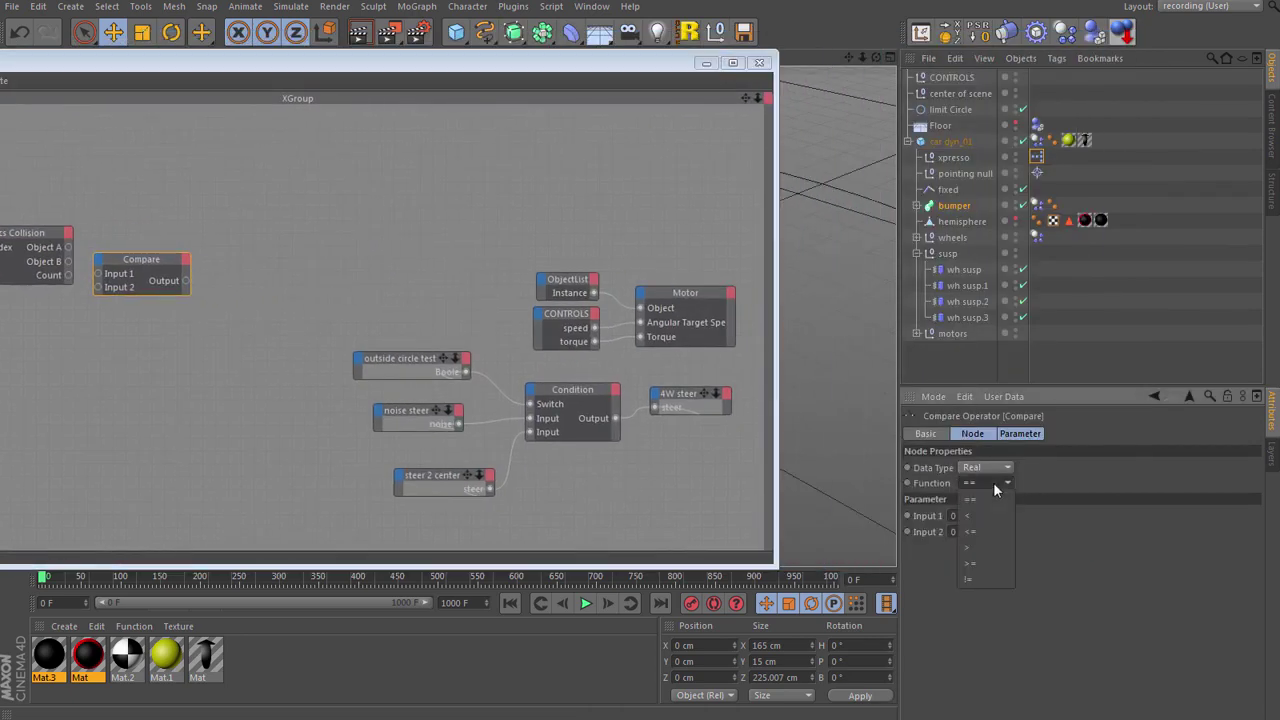
{"action": "left_click", "coordinate": [985, 546]}
{"action": "left_click", "coordinate": [932, 436]}
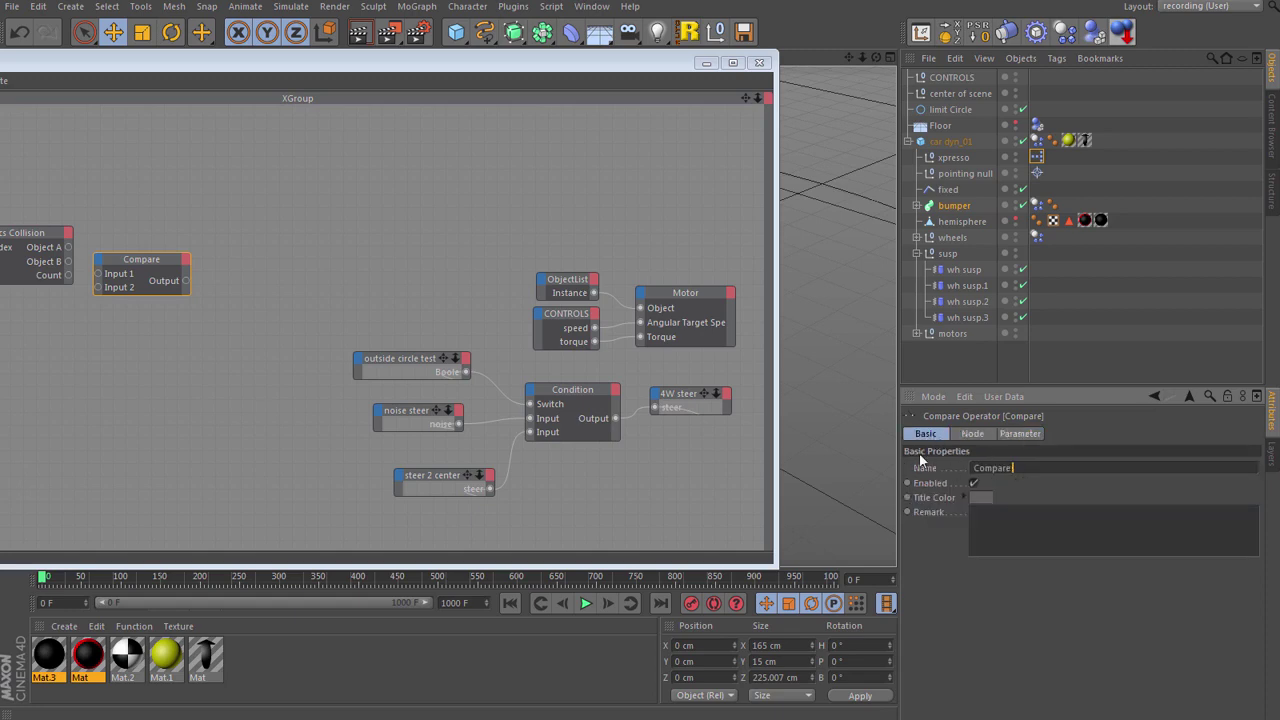
{"action": "type", "text": ">0"}
{"action": "key", "text": "Return"}
{"action": "left_click_drag", "start_coordinate": [444, 68], "coordinate": [814, 71]}
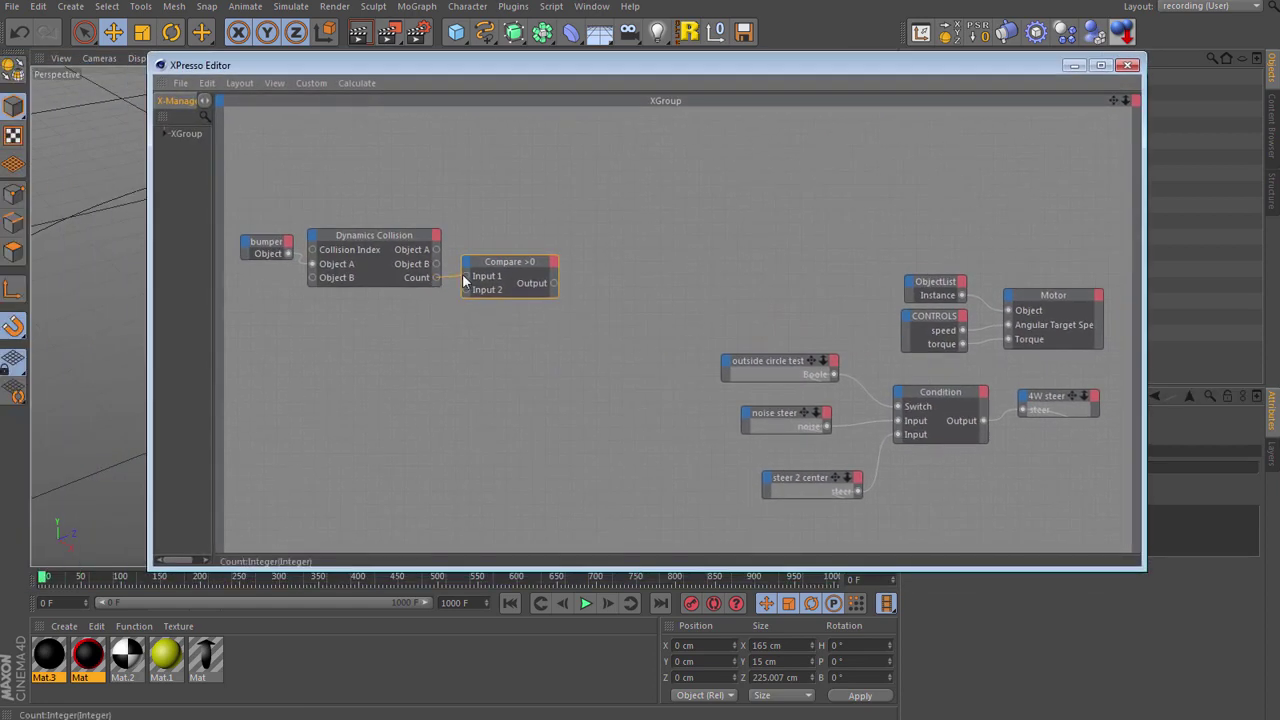
{"action": "left_click_drag", "start_coordinate": [464, 282], "coordinate": [496, 257]}
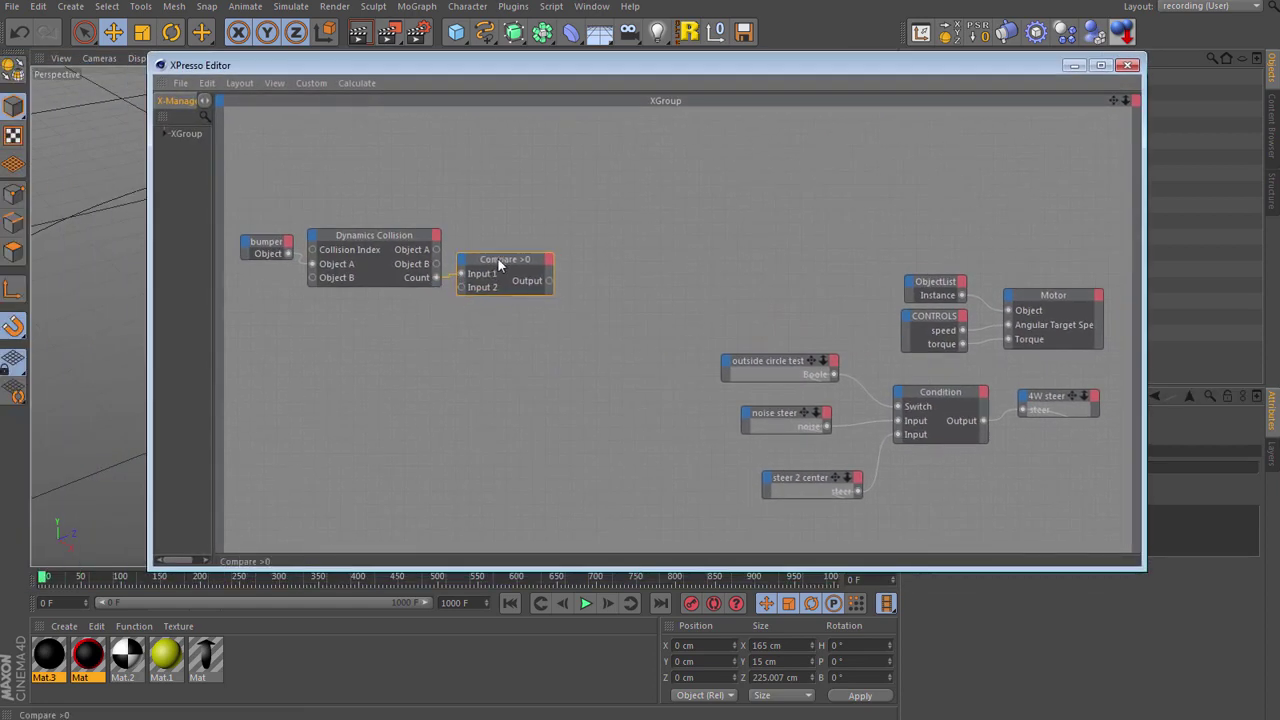
Add a Result node and connect the Compare >0 output to it.
{"action": "right_click", "coordinate": [530, 153]}
{"action": "mouse_move", "coordinate": [557, 157]}
{"action": "mouse_move", "coordinate": [700, 157]}
{"action": "mouse_move", "coordinate": [745, 157]}
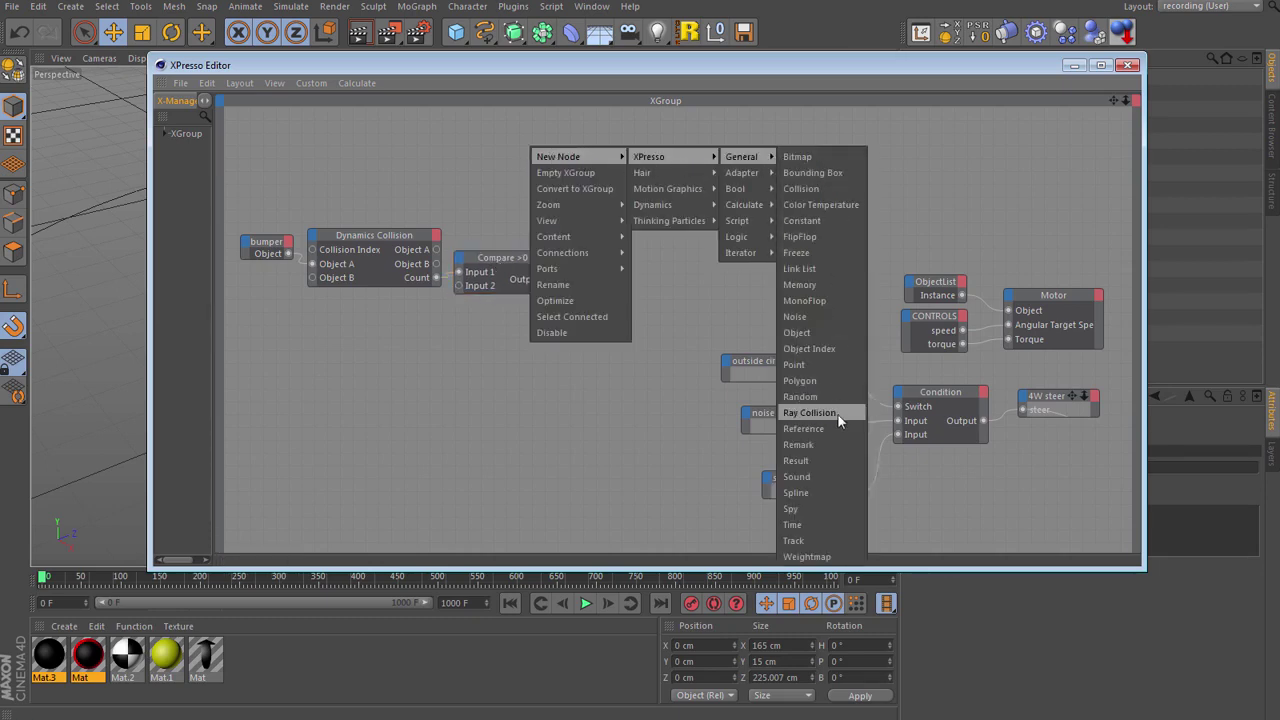
{"action": "left_click", "coordinate": [820, 460]}
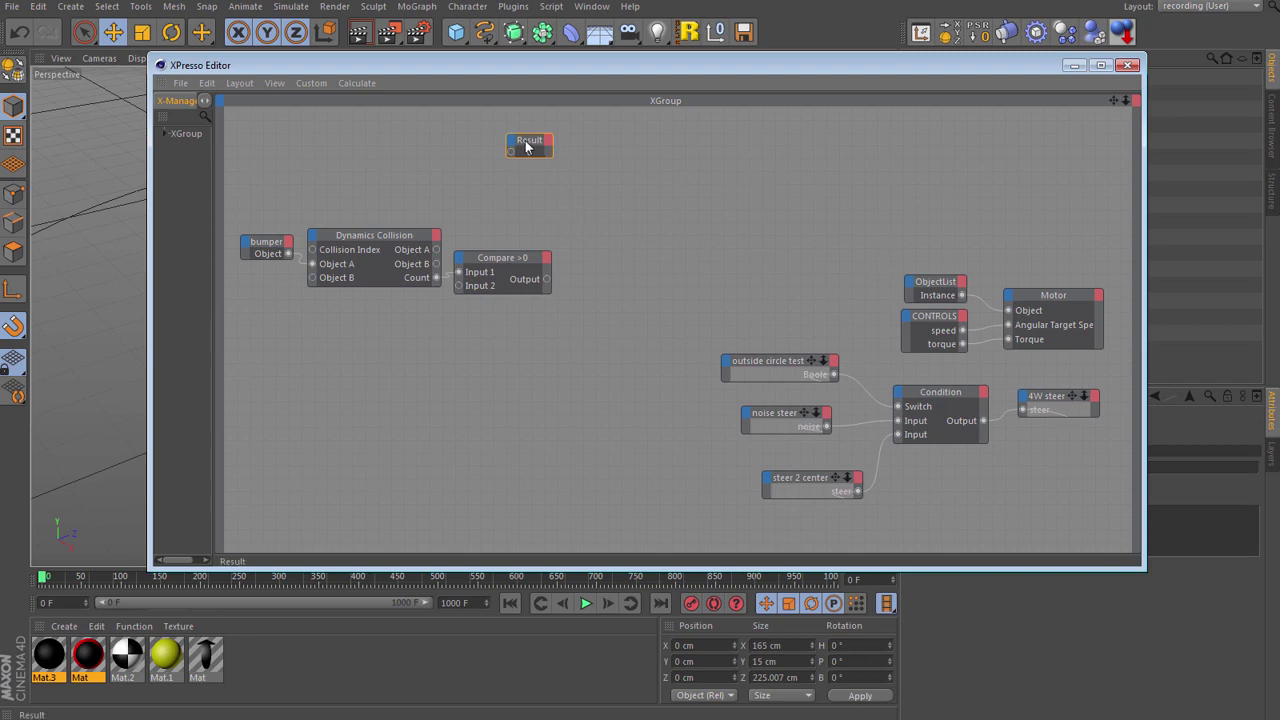
{"action": "left_click_drag", "start_coordinate": [531, 152], "coordinate": [594, 268]}
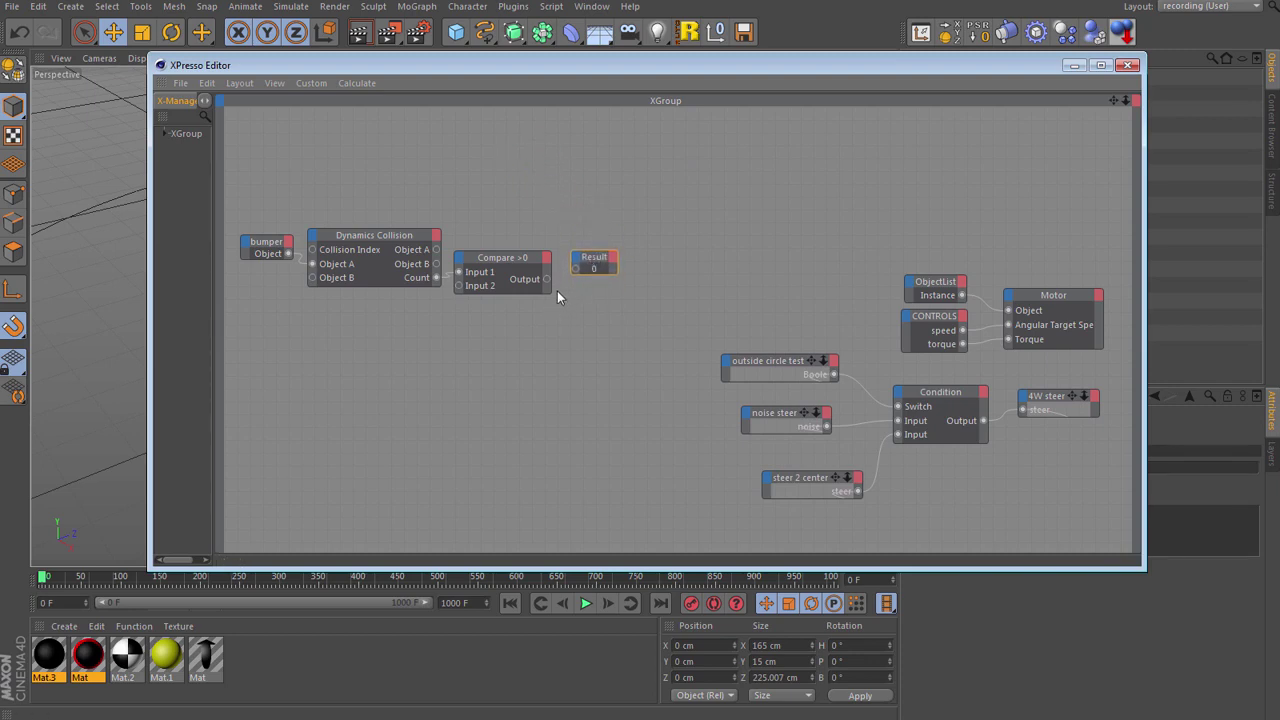
{"action": "left_click_drag", "start_coordinate": [576, 272], "coordinate": [576, 269]}
{"action": "left_click_drag", "start_coordinate": [833, 68], "coordinate": [0, 70]}
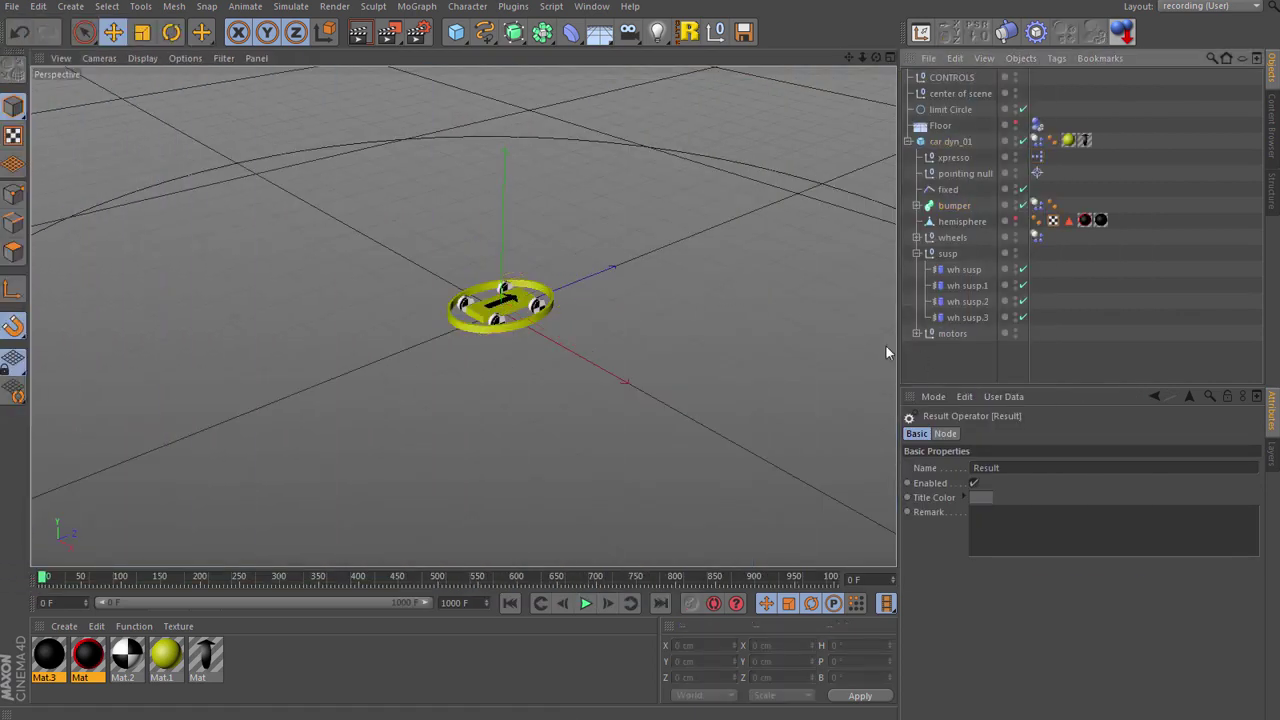
Add a cube, move it 400 cm along Z, and make it a collider body.
{"action": "left_click", "coordinate": [456, 32]}
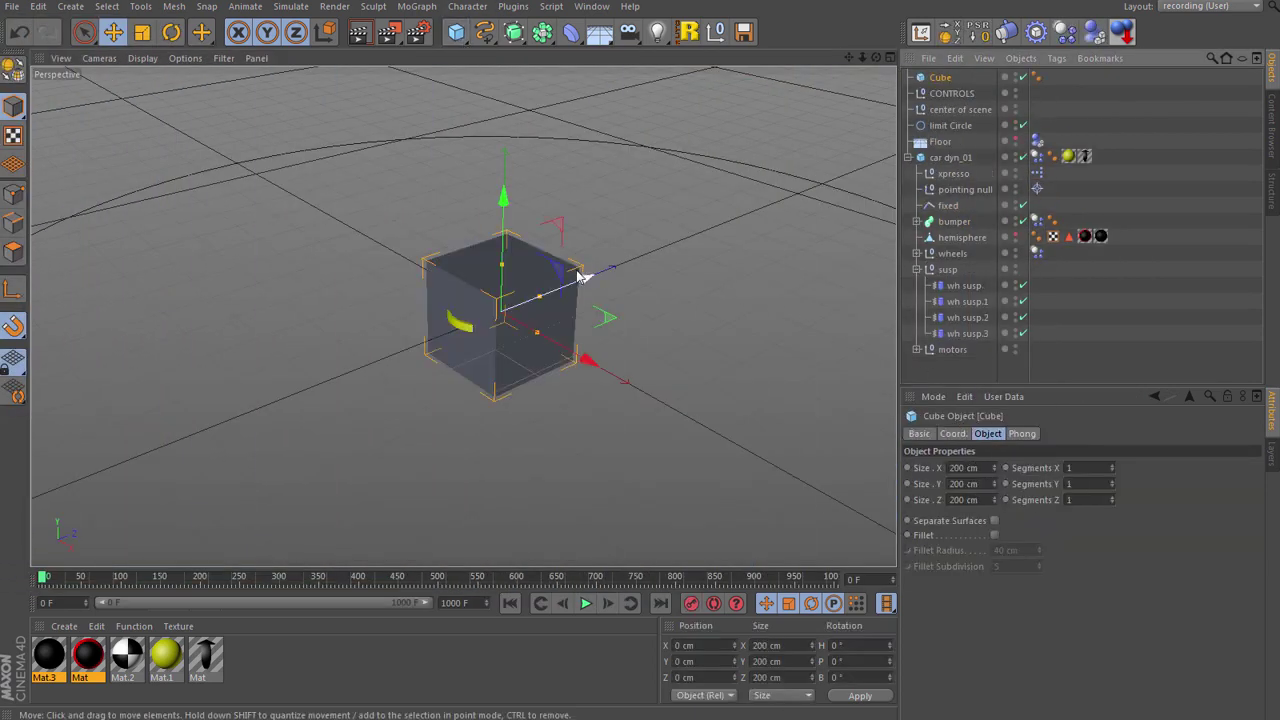
{"action": "left_click_drag", "start_coordinate": [580, 276], "coordinate": [829, 343]}
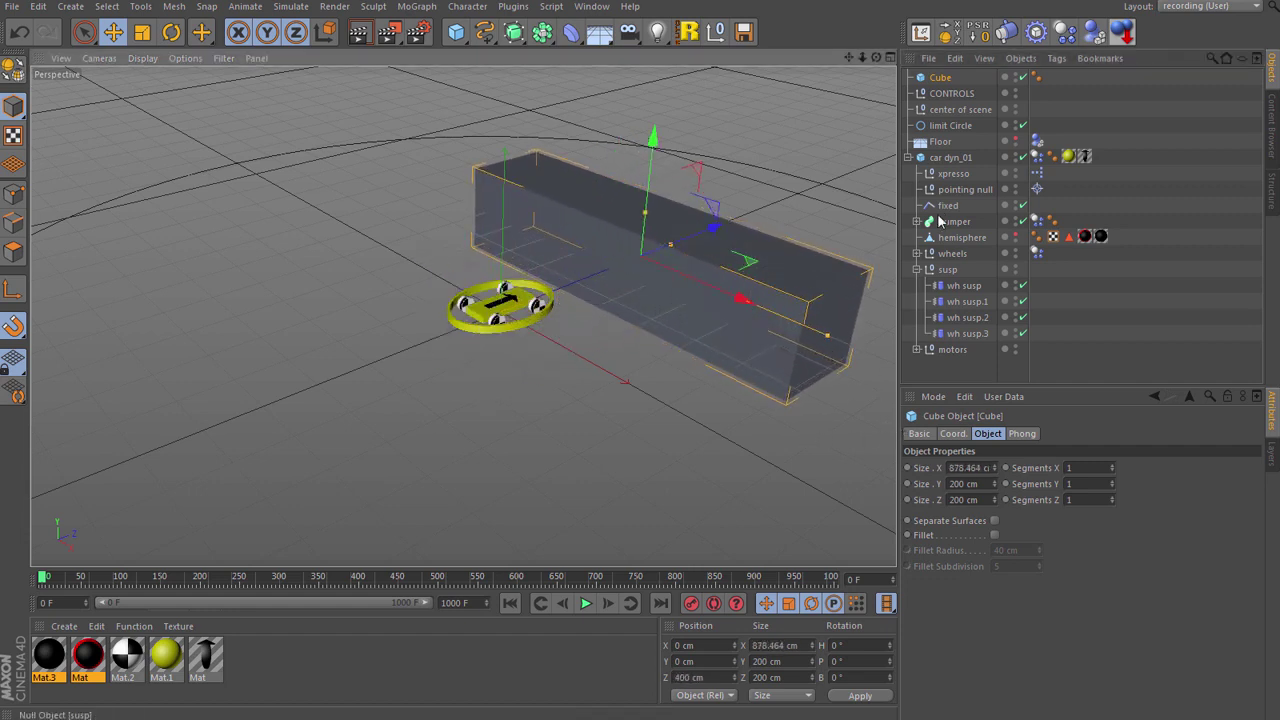
{"action": "left_click", "coordinate": [1095, 35]}
{"action": "left_click", "coordinate": [142, 58]}
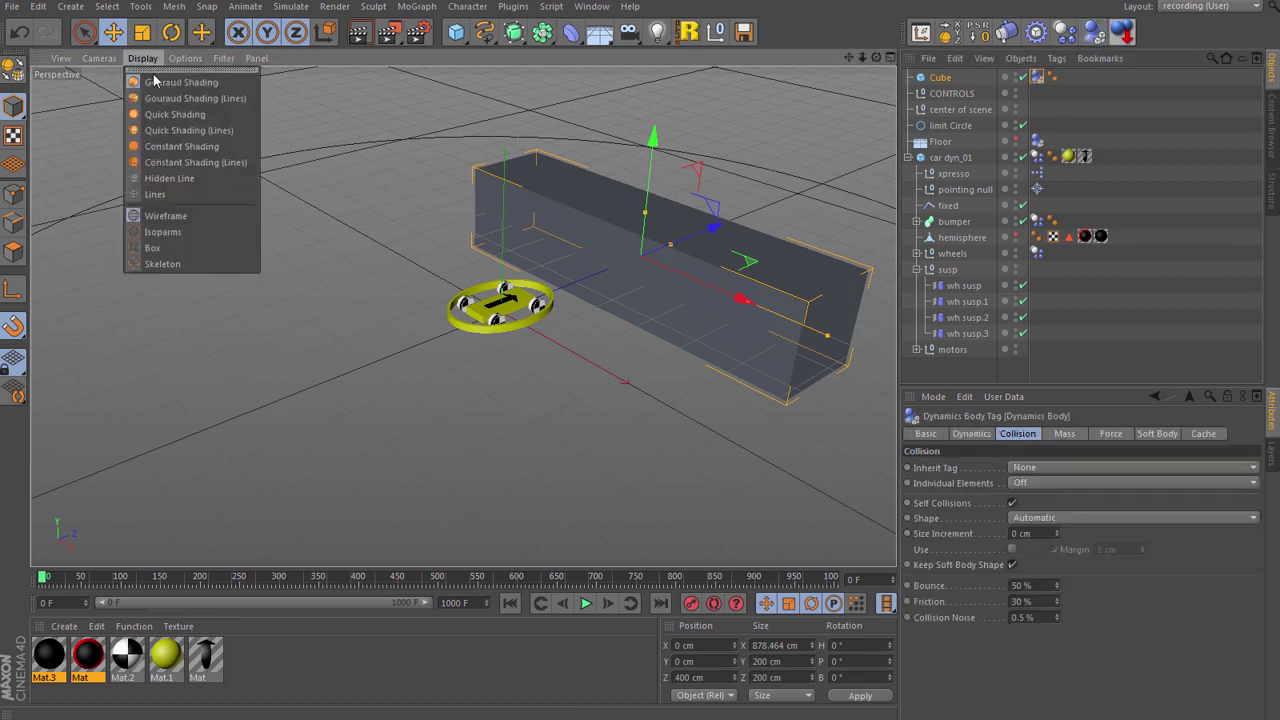
{"action": "left_click", "coordinate": [322, 110]}
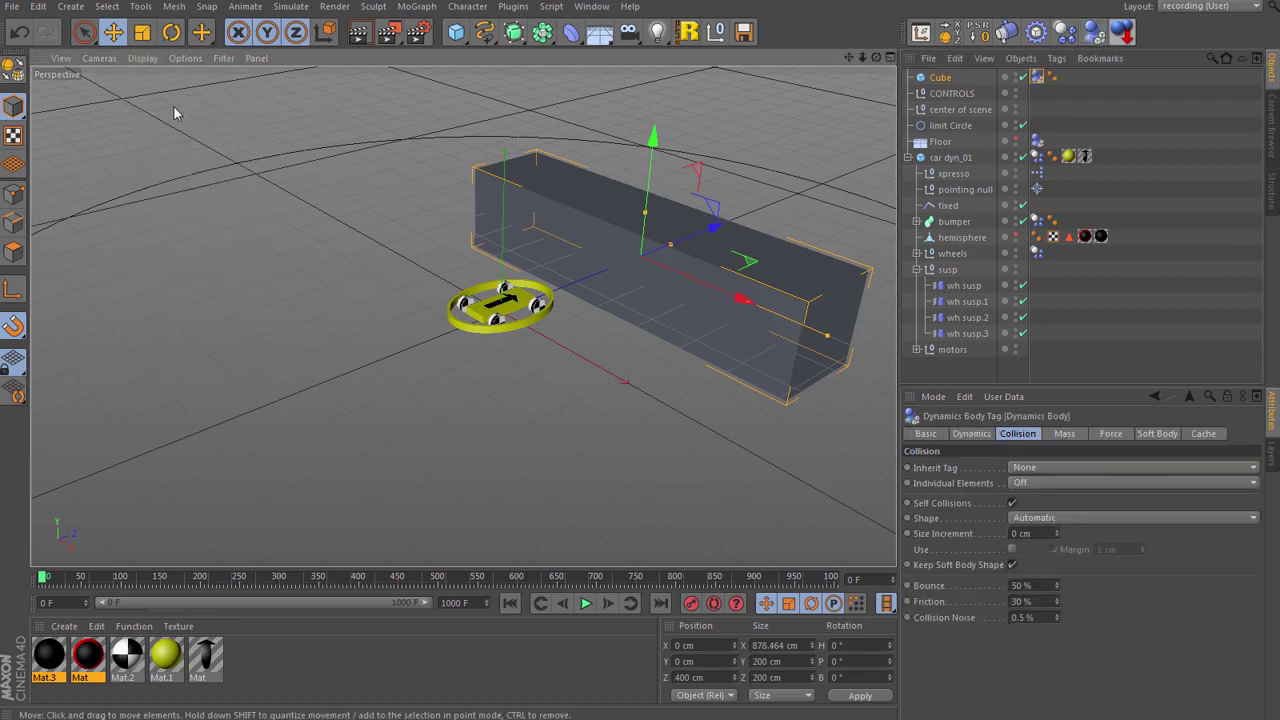
Switch to Top view with Gouraud Shading and zoom out to see car and wall.
{"action": "key", "text": "F2"}
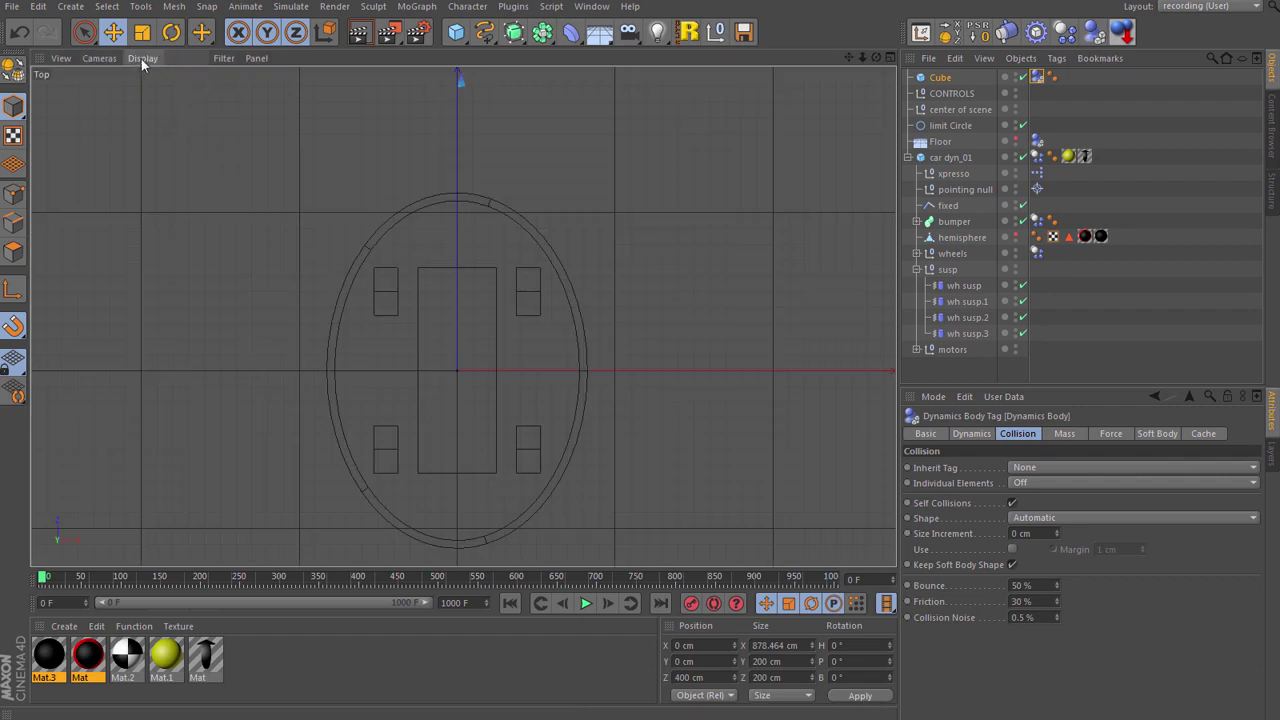
{"action": "left_click", "coordinate": [142, 58]}
{"action": "left_click", "coordinate": [165, 80]}
{"action": "scroll", "coordinate": [300, 415], "scroll_direction": "down", "scroll_amount": 8}
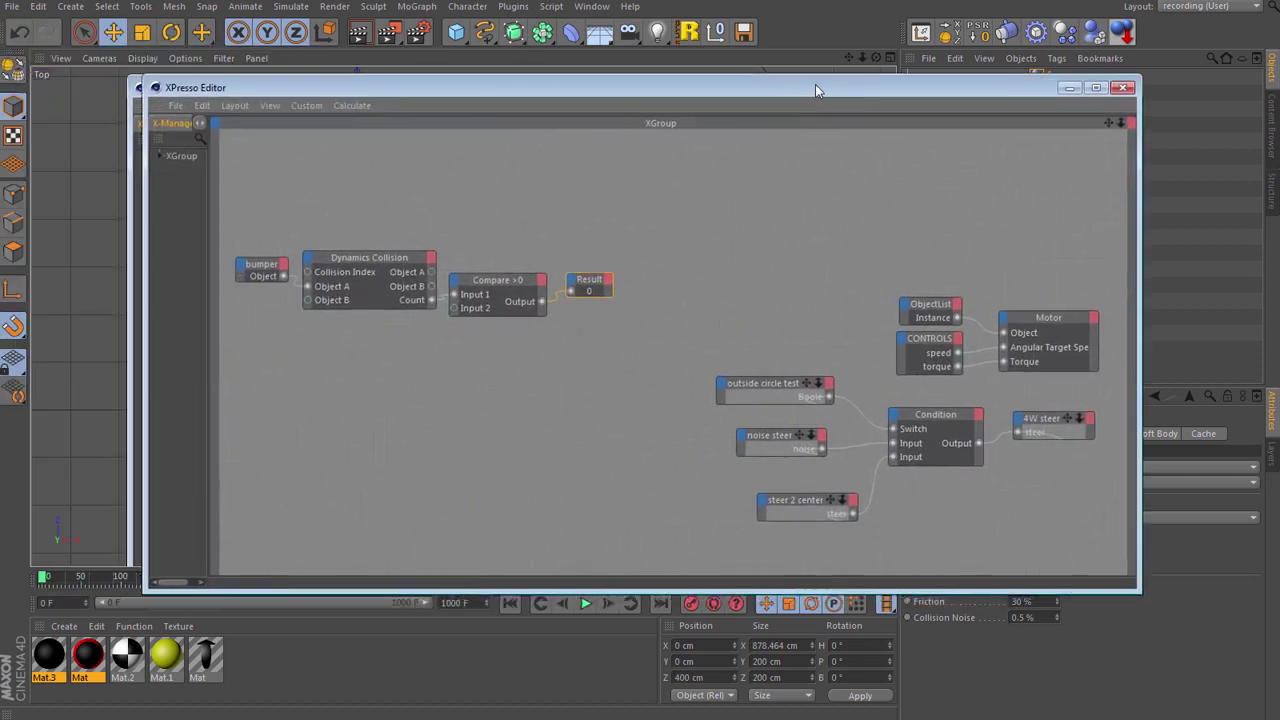
{"action": "left_click_drag", "start_coordinate": [815, 86], "coordinate": [1103, 88]}
{"action": "left_click", "coordinate": [456, 370]}
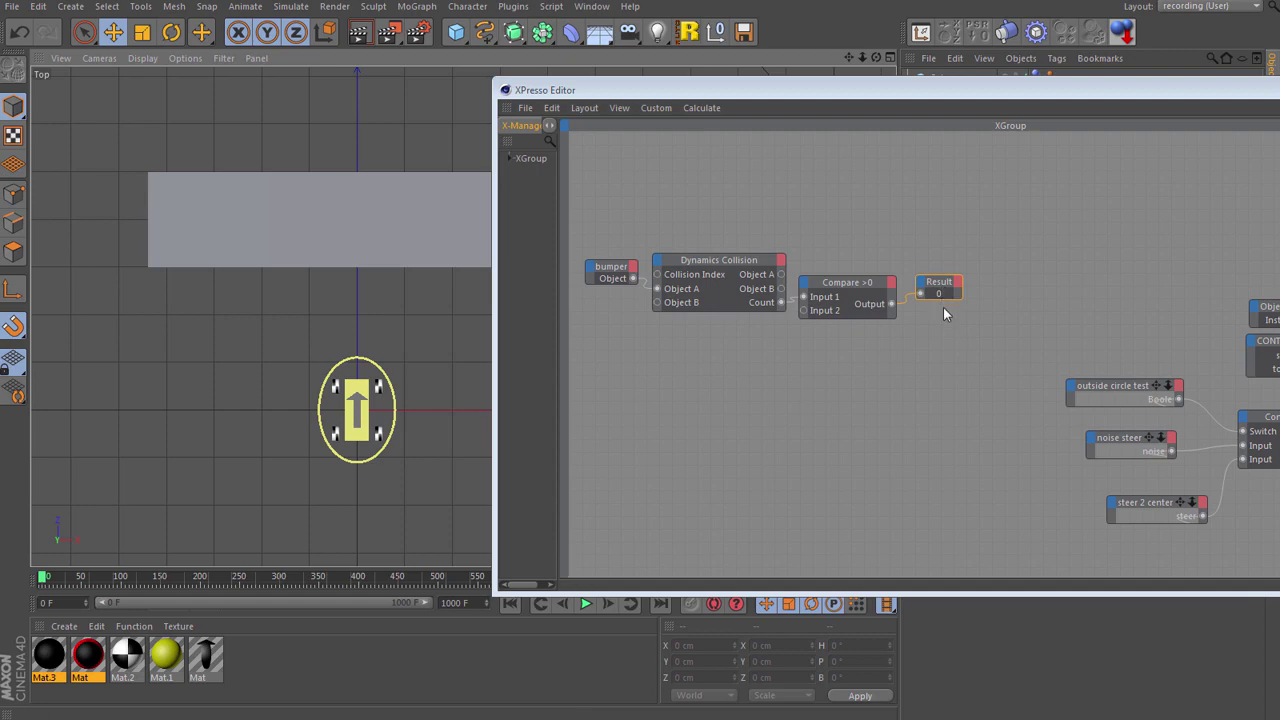
Play the scene to see Result switch to 1 on impact, then rewind to frame 0.
{"action": "key", "text": "F8"}
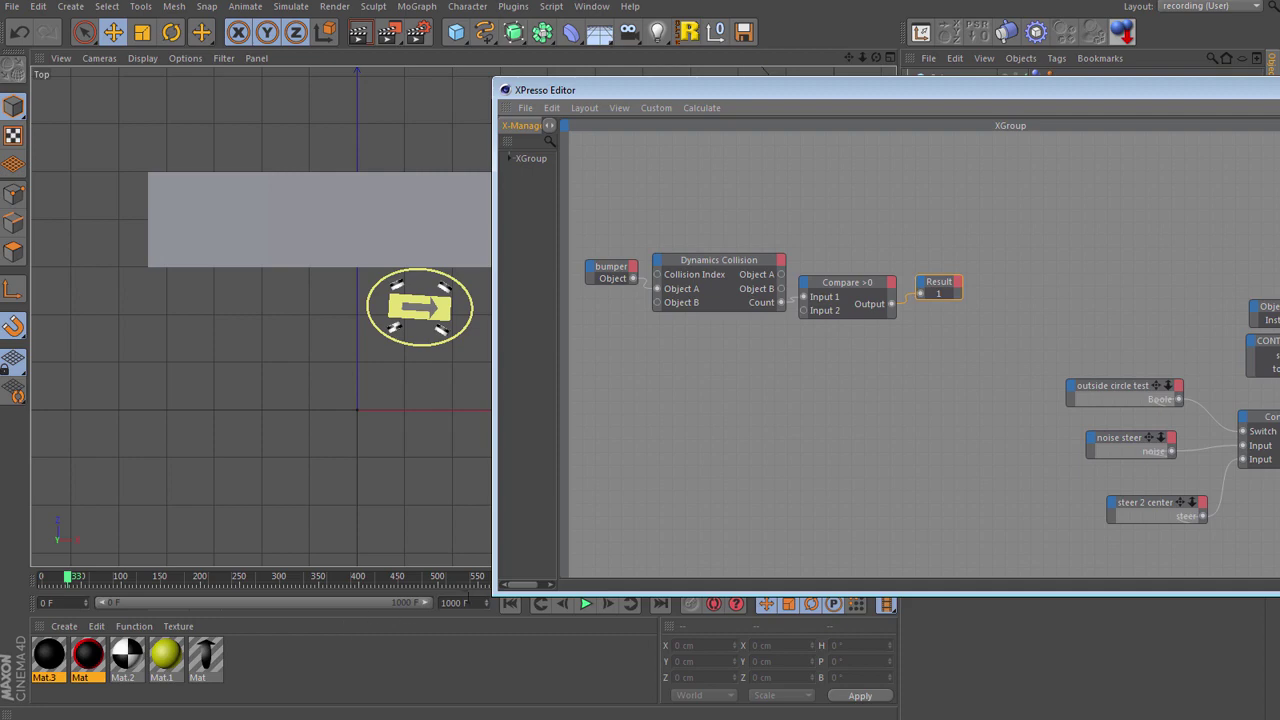
{"action": "left_click", "coordinate": [509, 604]}
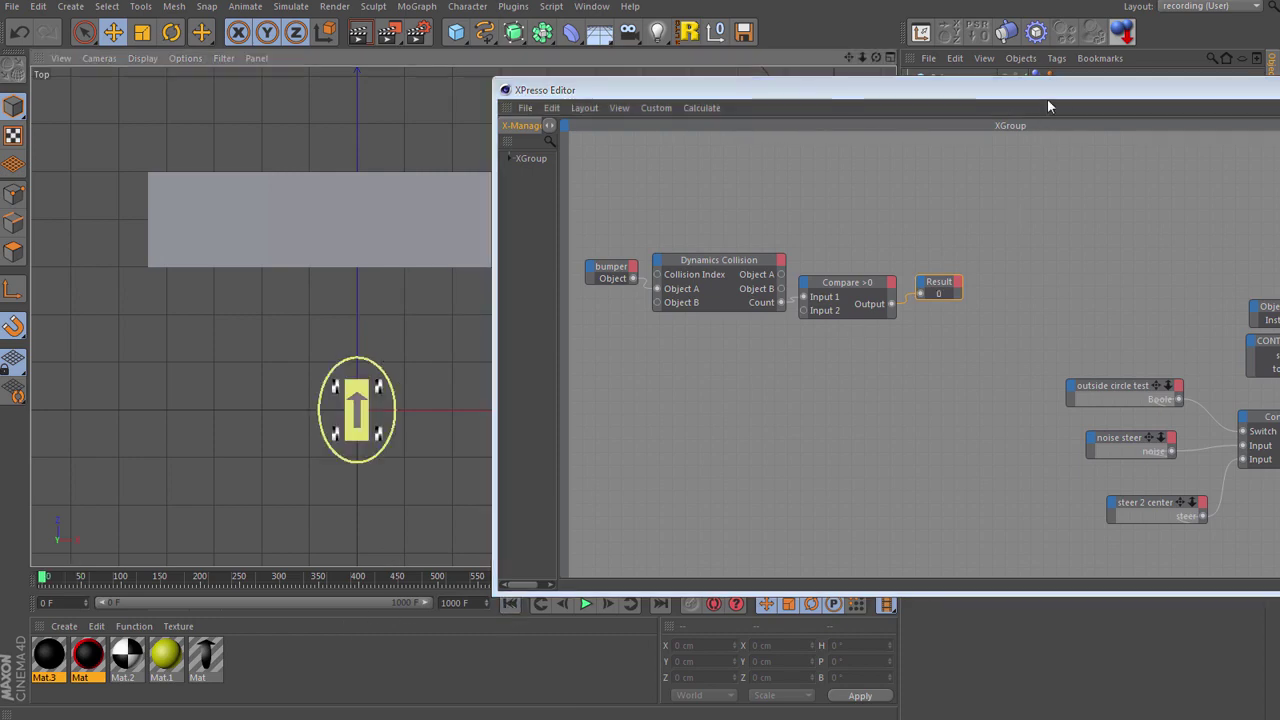
{"action": "left_click_drag", "start_coordinate": [1047, 99], "coordinate": [505, 114]}
{"action": "left_click", "coordinate": [668, 289]}
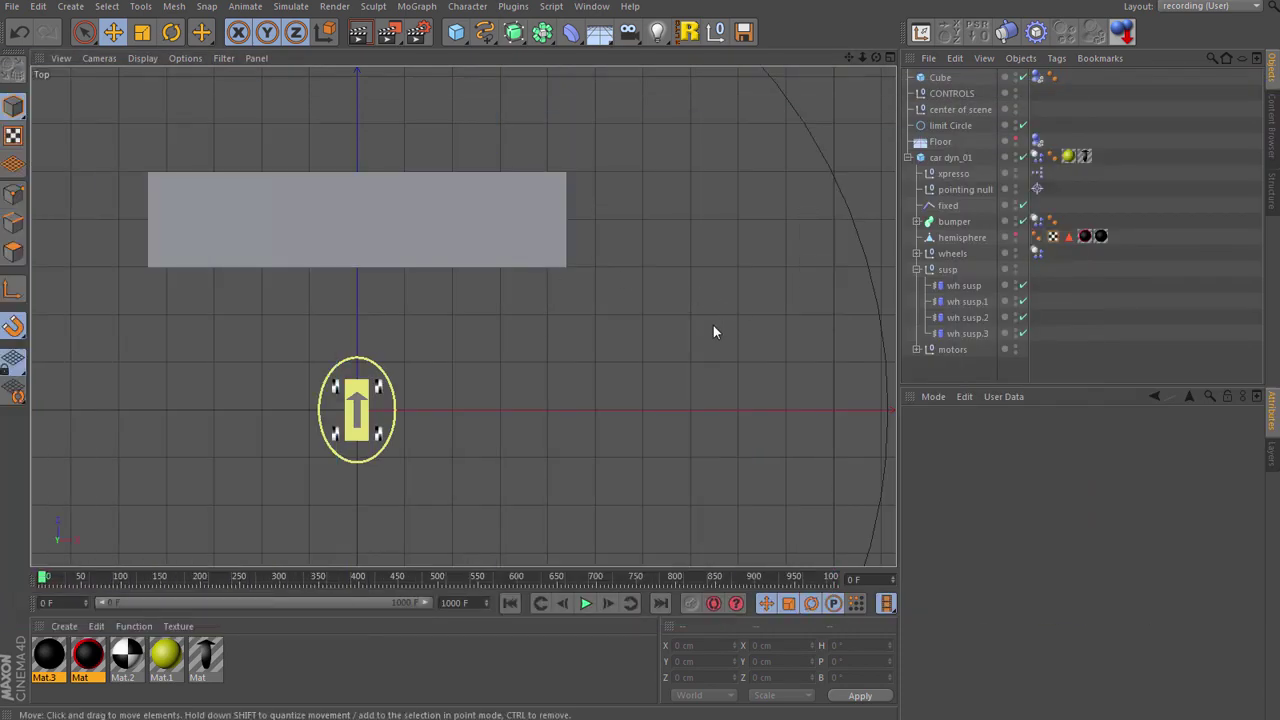
Return to Perspective view and delete the test wall cube.
{"action": "key", "text": "F1"}
{"action": "left_click", "coordinate": [683, 267]}
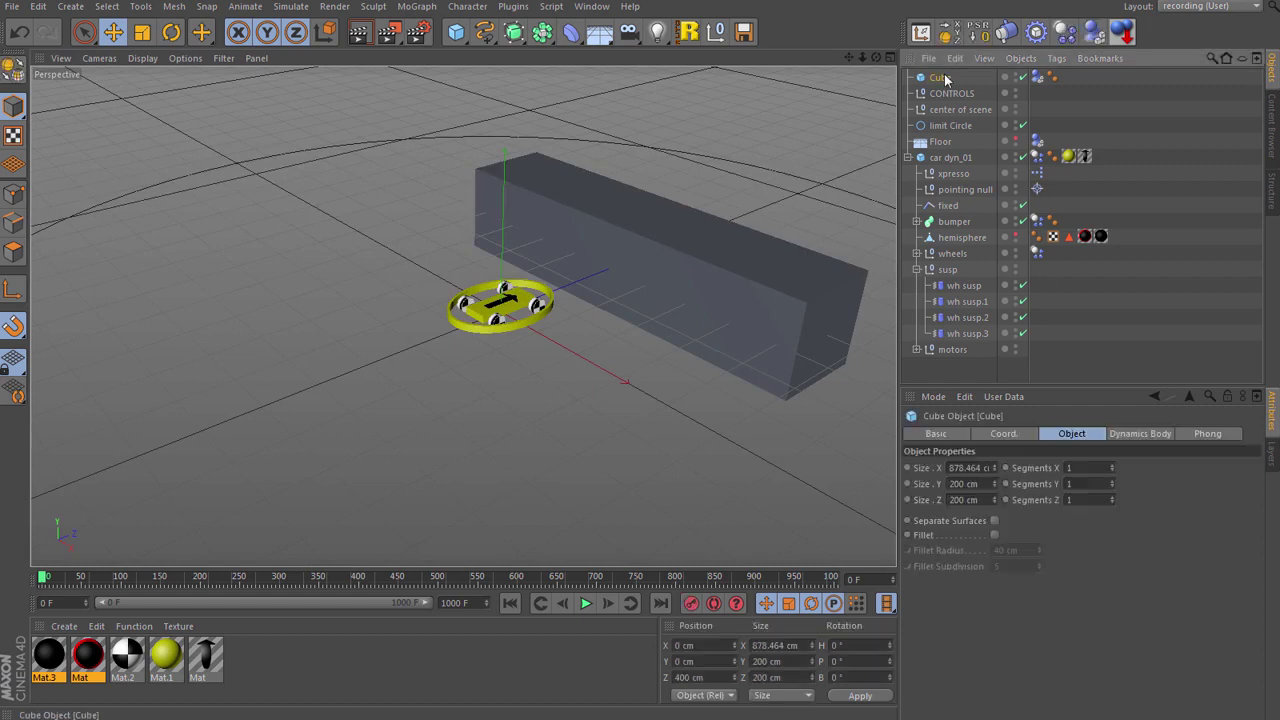
{"action": "key", "text": "Delete"}
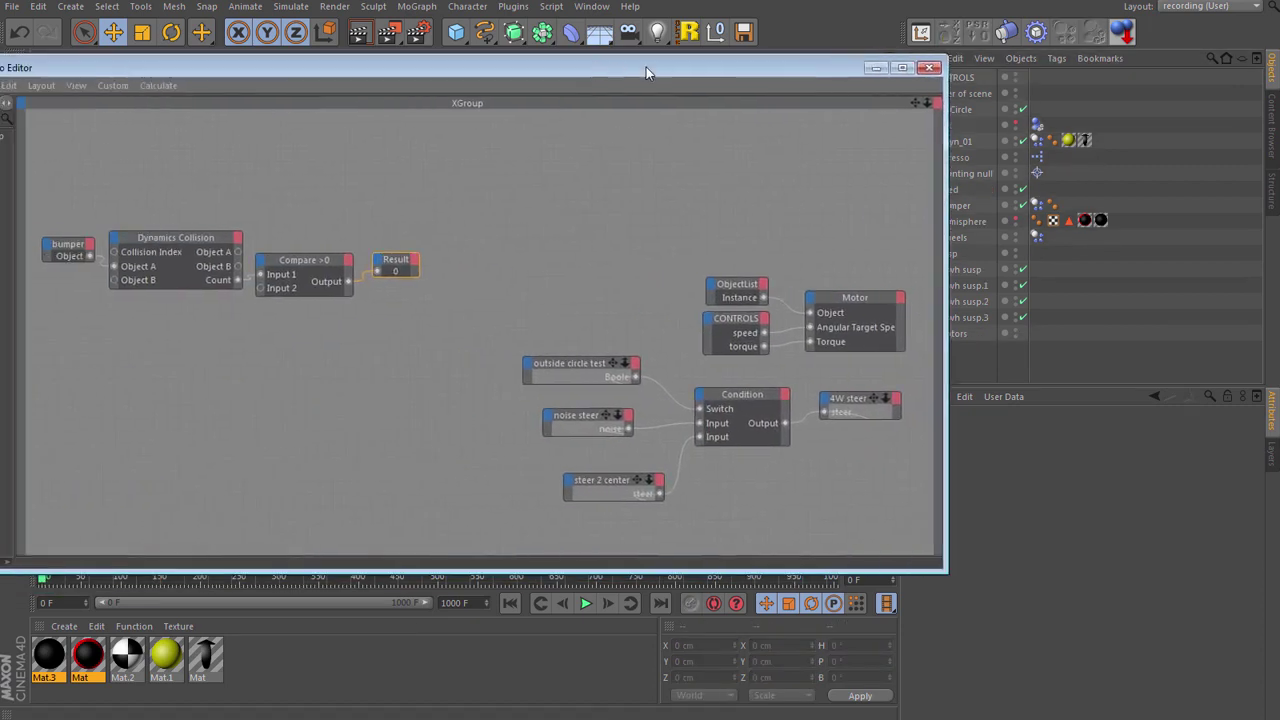
Delete the Result node and widen the Motor node to show full port names.
{"action": "left_click_drag", "start_coordinate": [646, 67], "coordinate": [747, 60]}
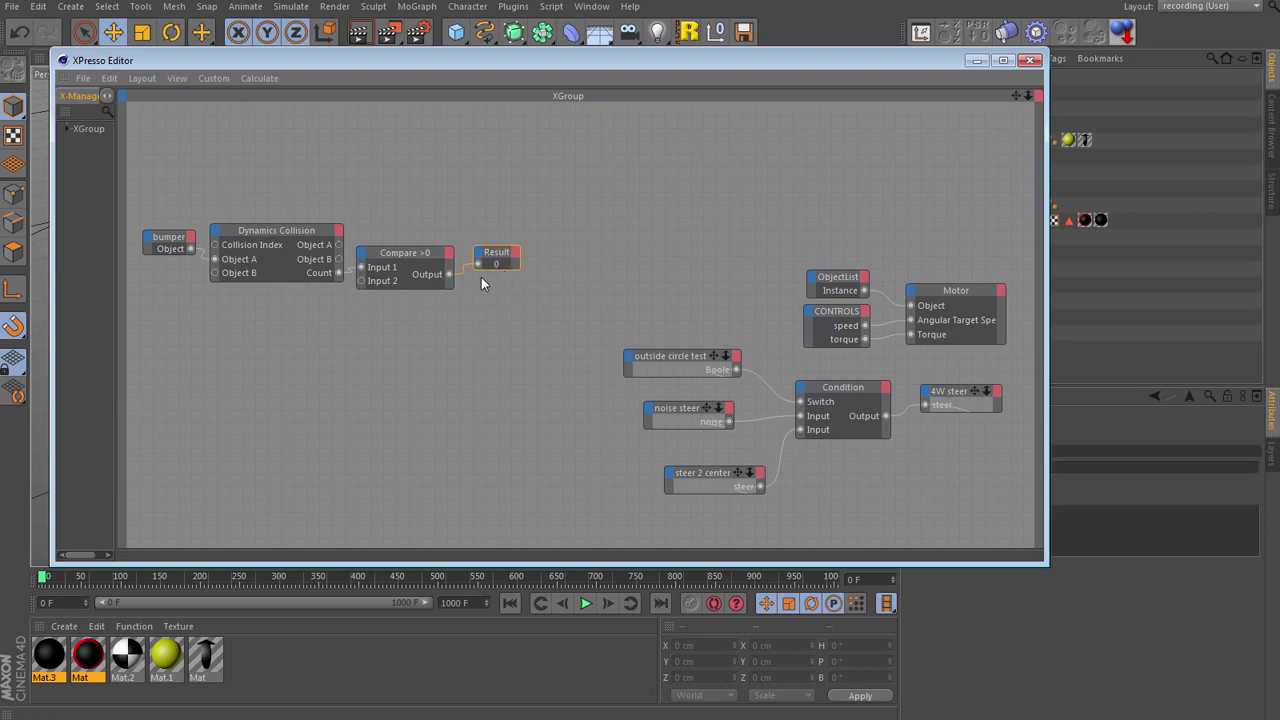
{"action": "key", "text": "Delete"}
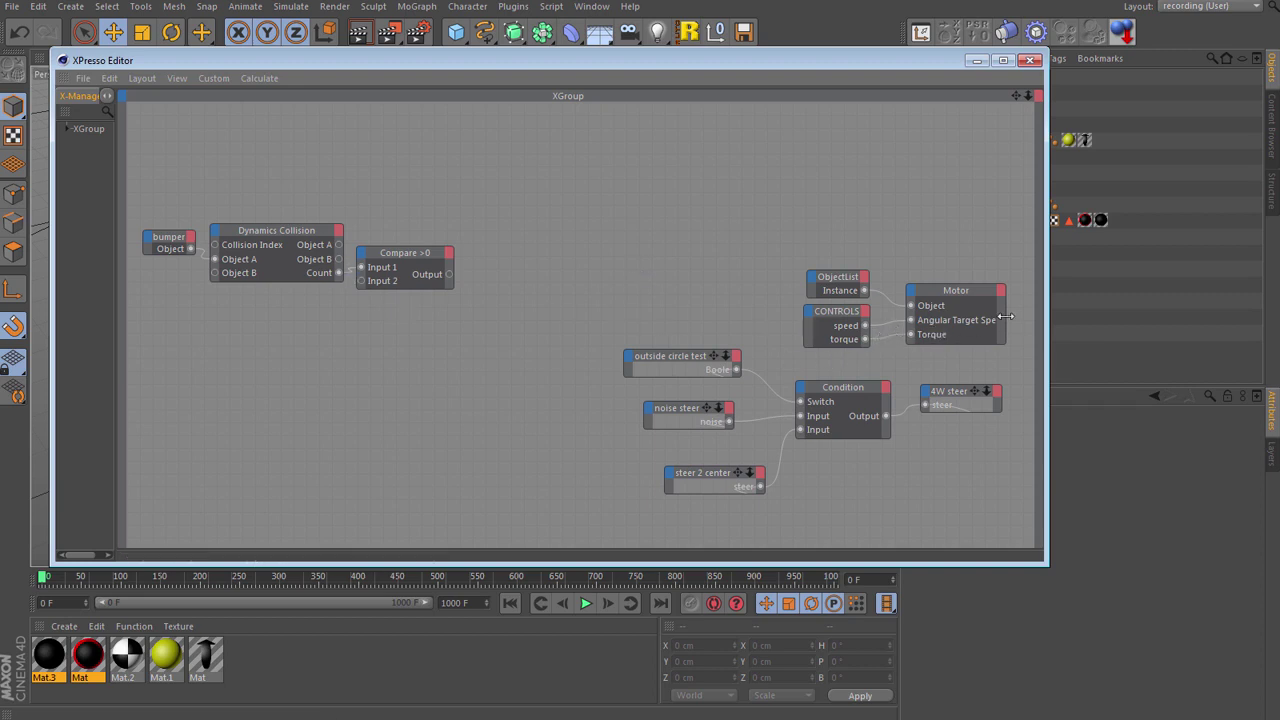
{"action": "left_click_drag", "start_coordinate": [1005, 313], "coordinate": [1022, 310]}
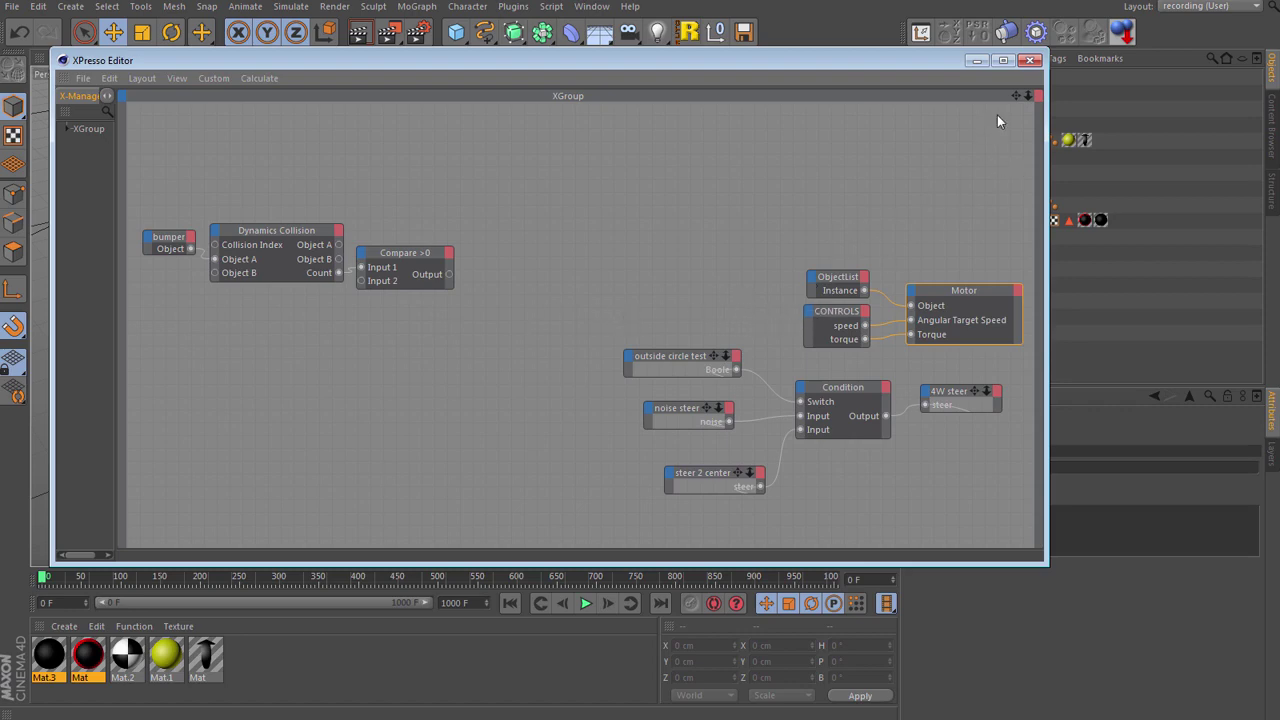
{"action": "left_click_drag", "start_coordinate": [1016, 95], "coordinate": [1015, 91]}
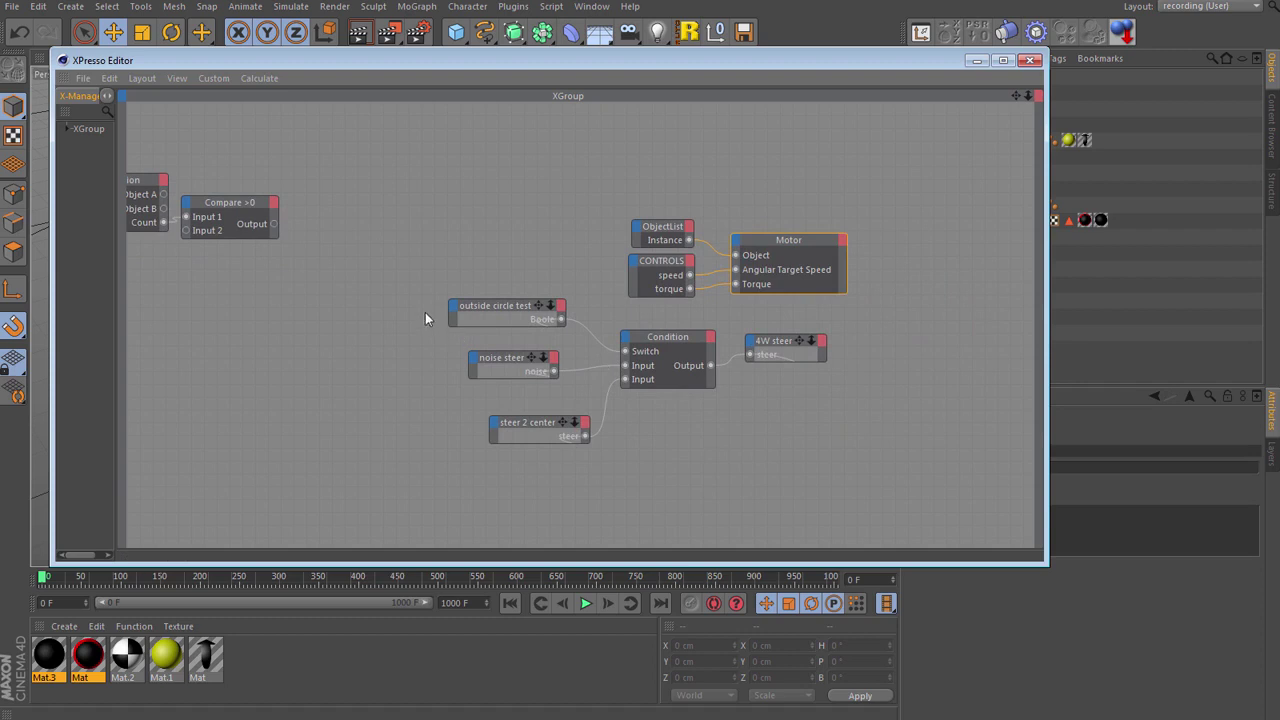
Rearrange the steering and CONTROLS nodes and remove the speed wire from Angular Target Speed.
{"action": "left_click_drag", "start_coordinate": [422, 311], "coordinate": [813, 472]}
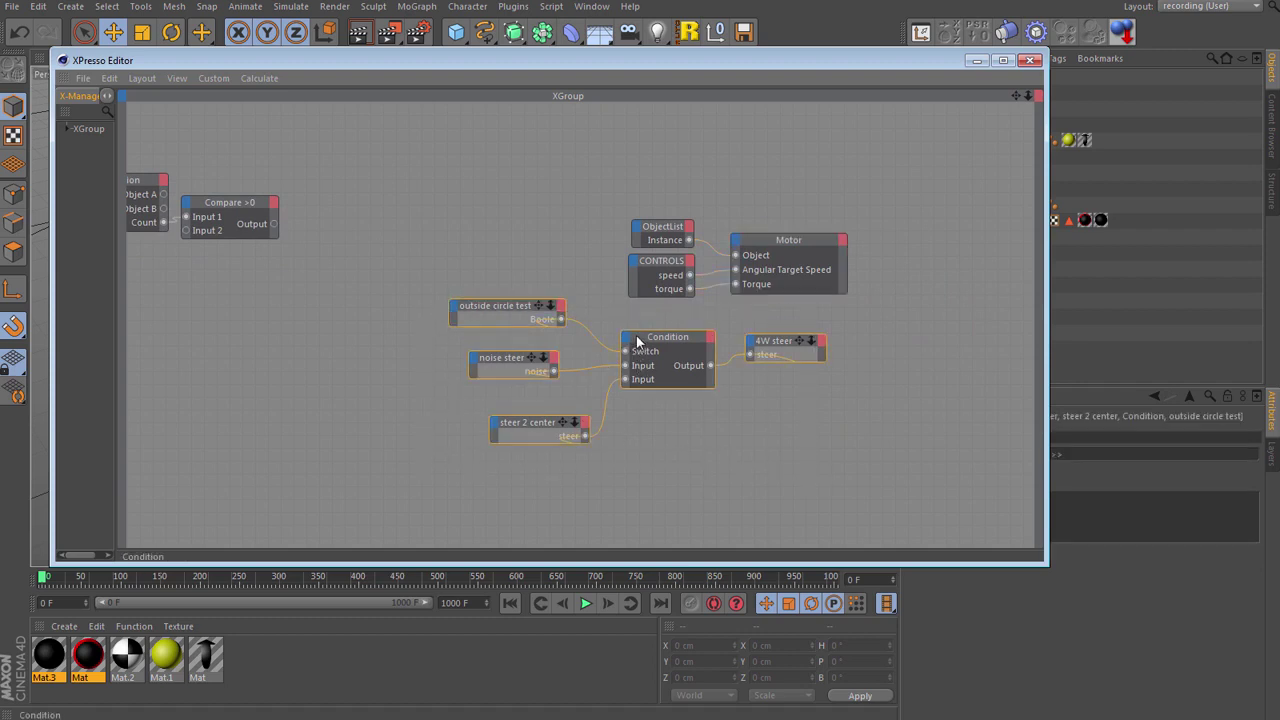
{"action": "left_click_drag", "start_coordinate": [649, 340], "coordinate": [847, 411]}
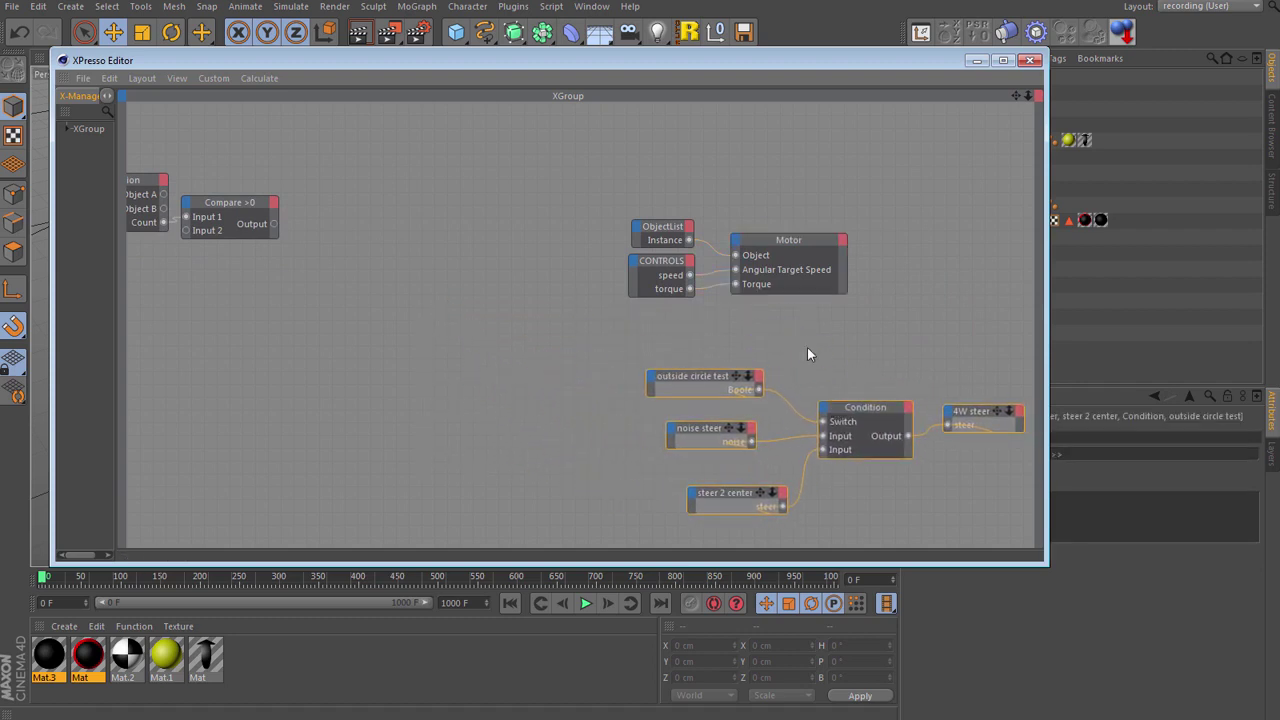
{"action": "left_click_drag", "start_coordinate": [665, 273], "coordinate": [520, 306]}
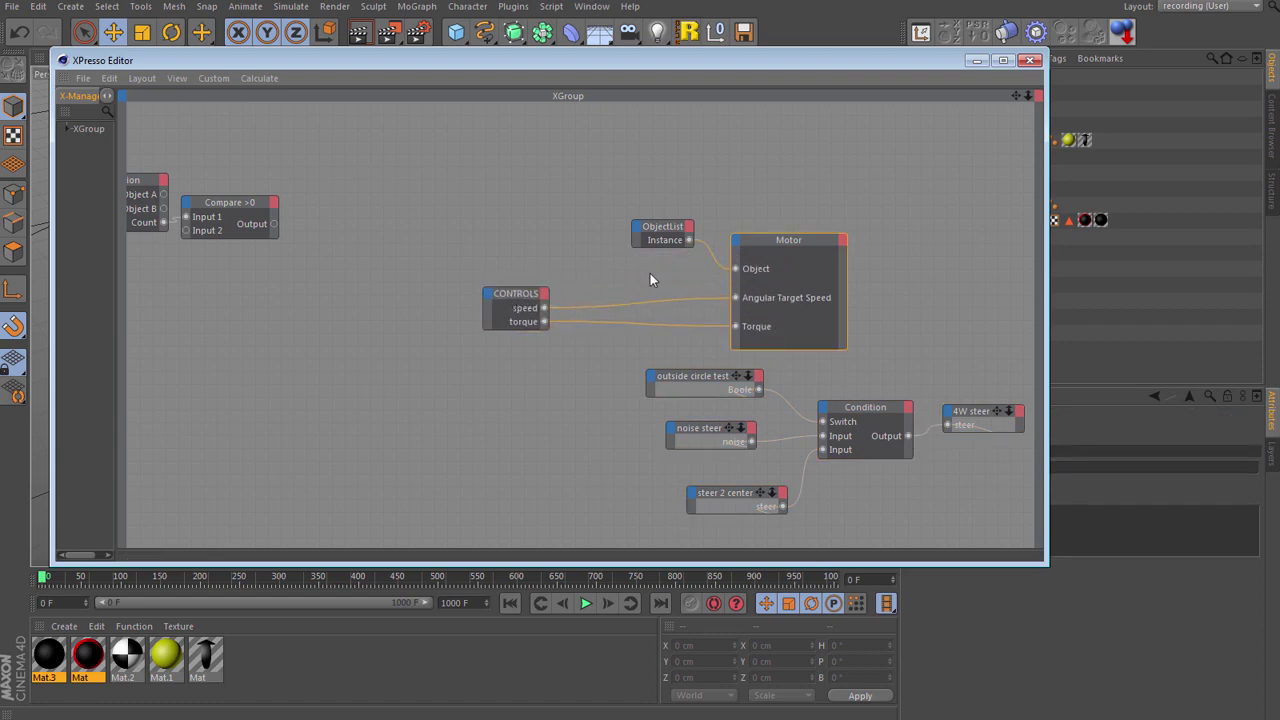
{"action": "left_click_drag", "start_coordinate": [510, 301], "coordinate": [450, 331]}
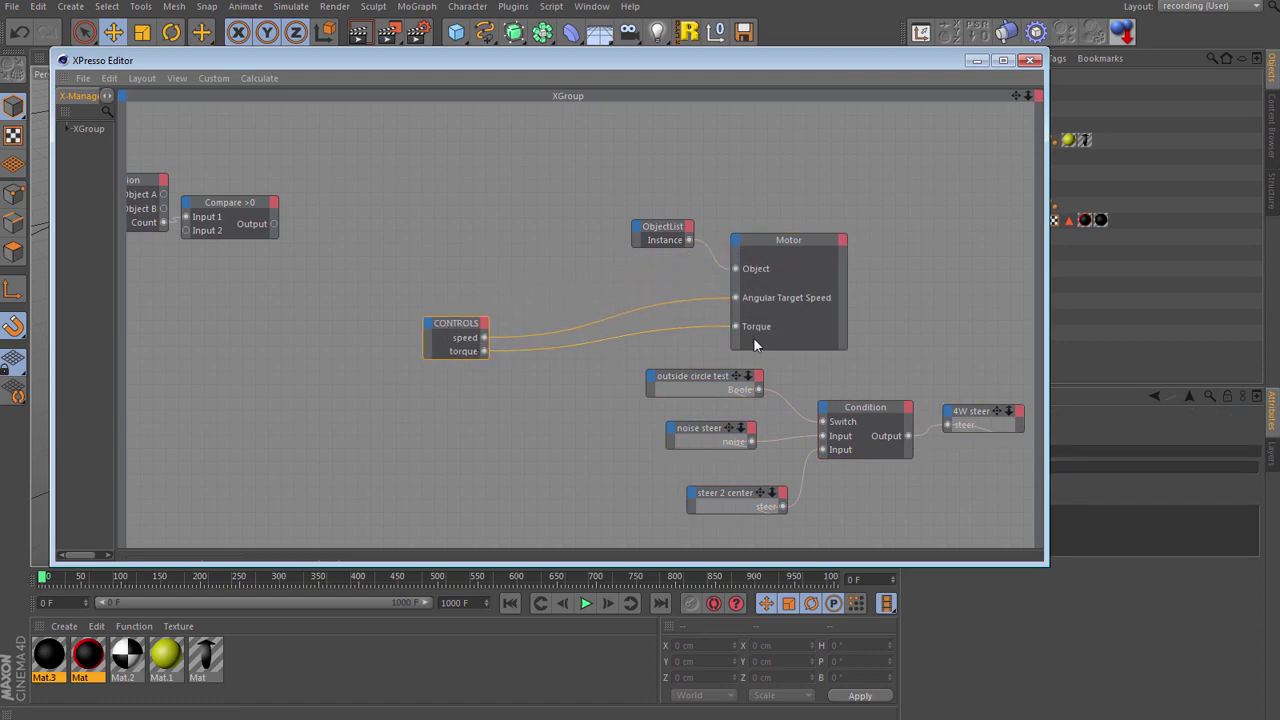
{"action": "left_click_drag", "start_coordinate": [736, 297], "coordinate": [622, 313]}
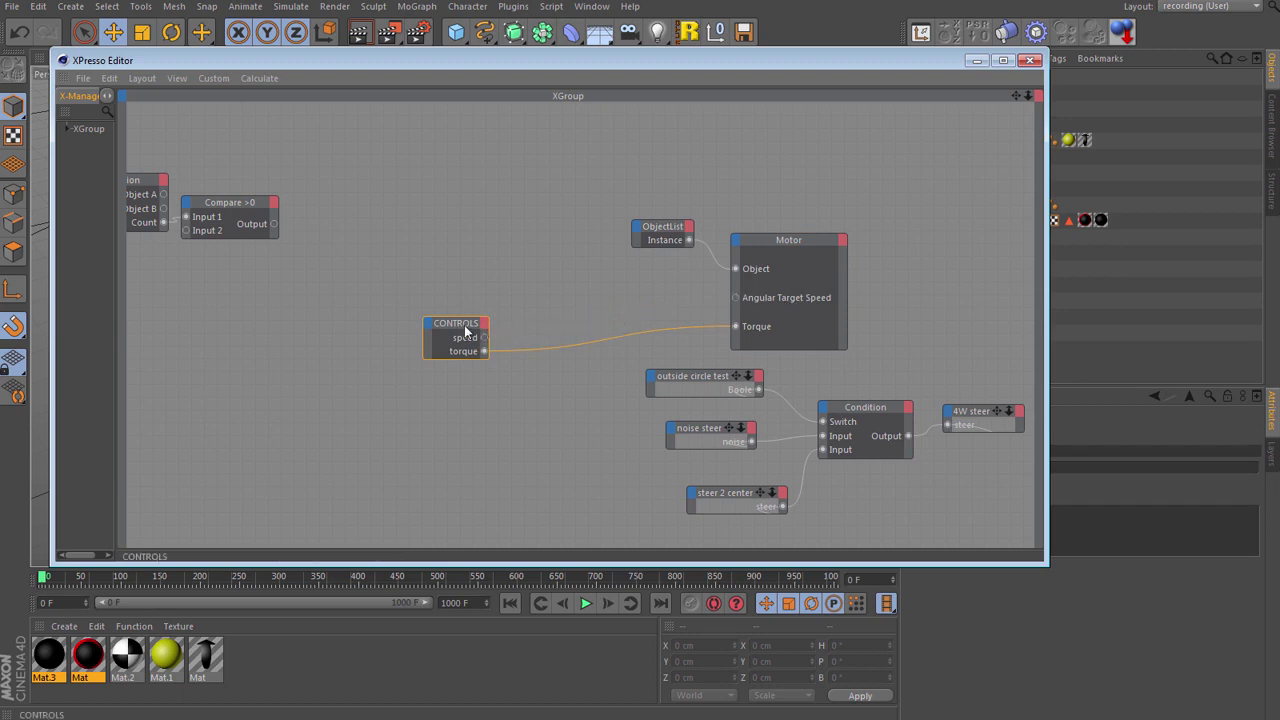
{"action": "left_click_drag", "start_coordinate": [466, 334], "coordinate": [451, 395]}
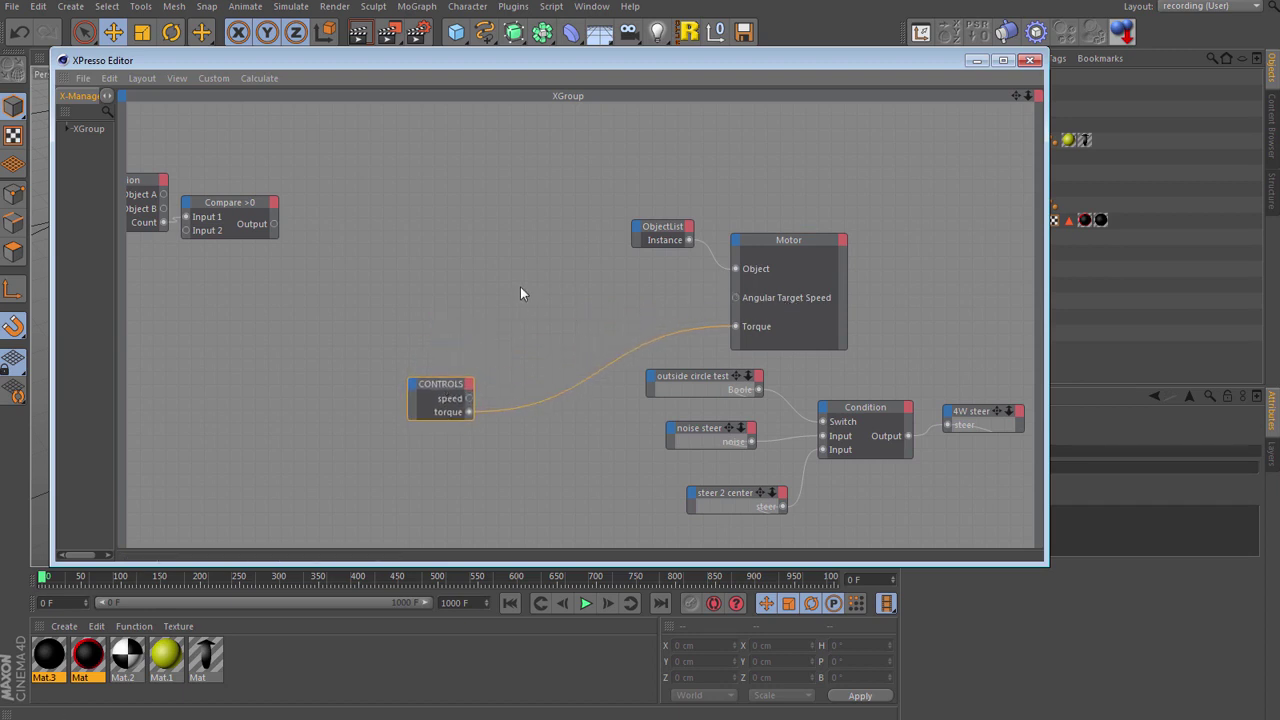
Add a Math node and set its Function to Multiply.
{"action": "right_click", "coordinate": [520, 290]}
{"action": "mouse_move", "coordinate": [560, 297]}
{"action": "mouse_move", "coordinate": [678, 300]}
{"action": "mouse_move", "coordinate": [741, 297]}
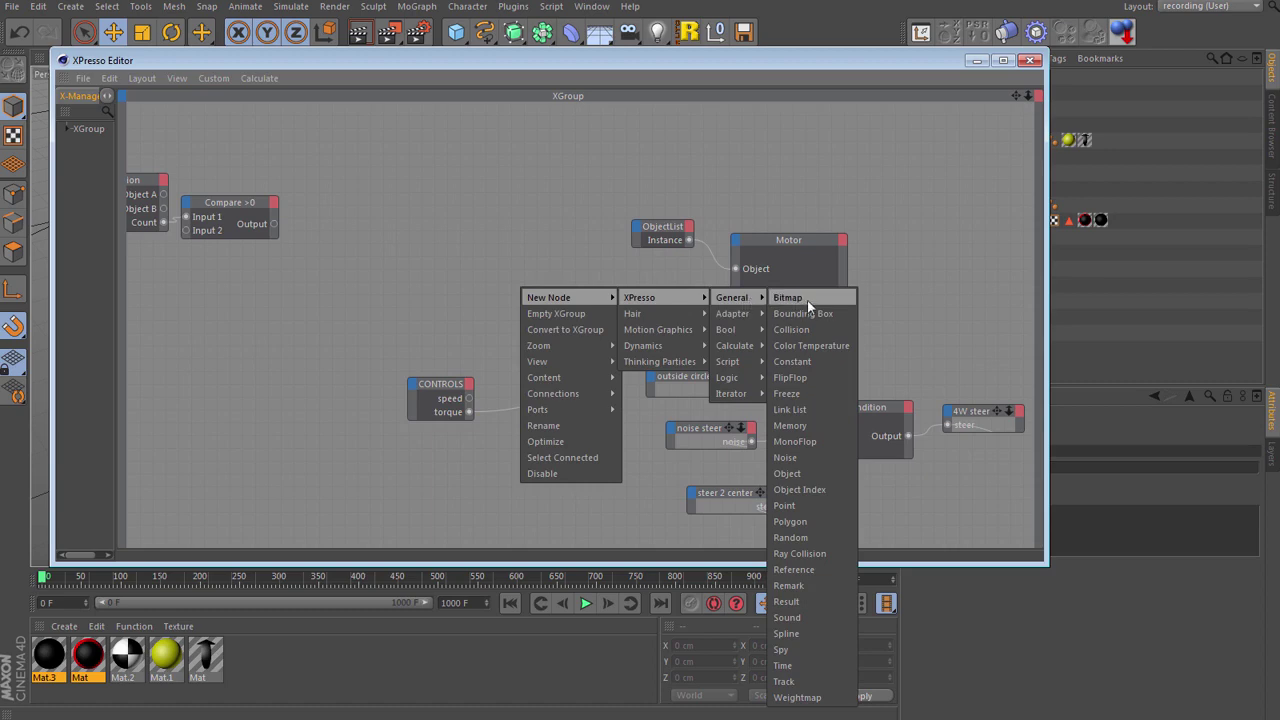
{"action": "mouse_move", "coordinate": [752, 347]}
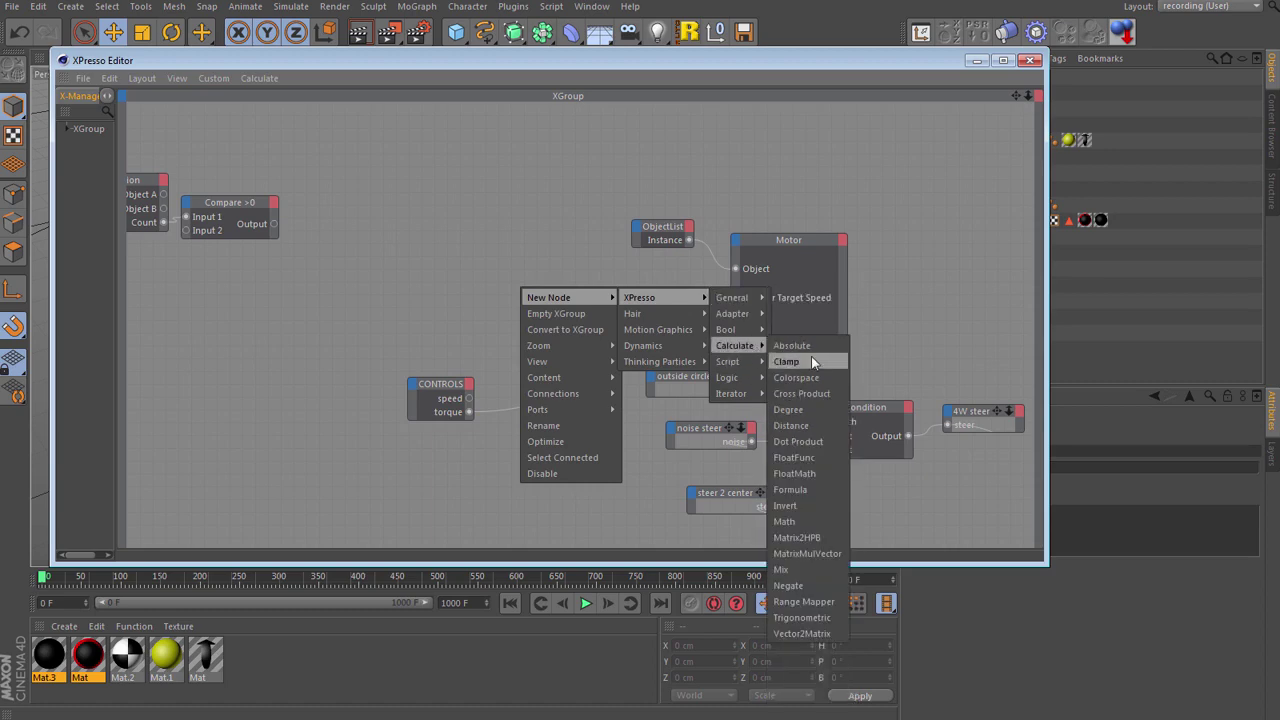
{"action": "left_click", "coordinate": [828, 521]}
{"action": "left_click_drag", "start_coordinate": [695, 85], "coordinate": [445, 81]}
{"action": "left_click_drag", "start_coordinate": [982, 440], "coordinate": [1022, 440]}
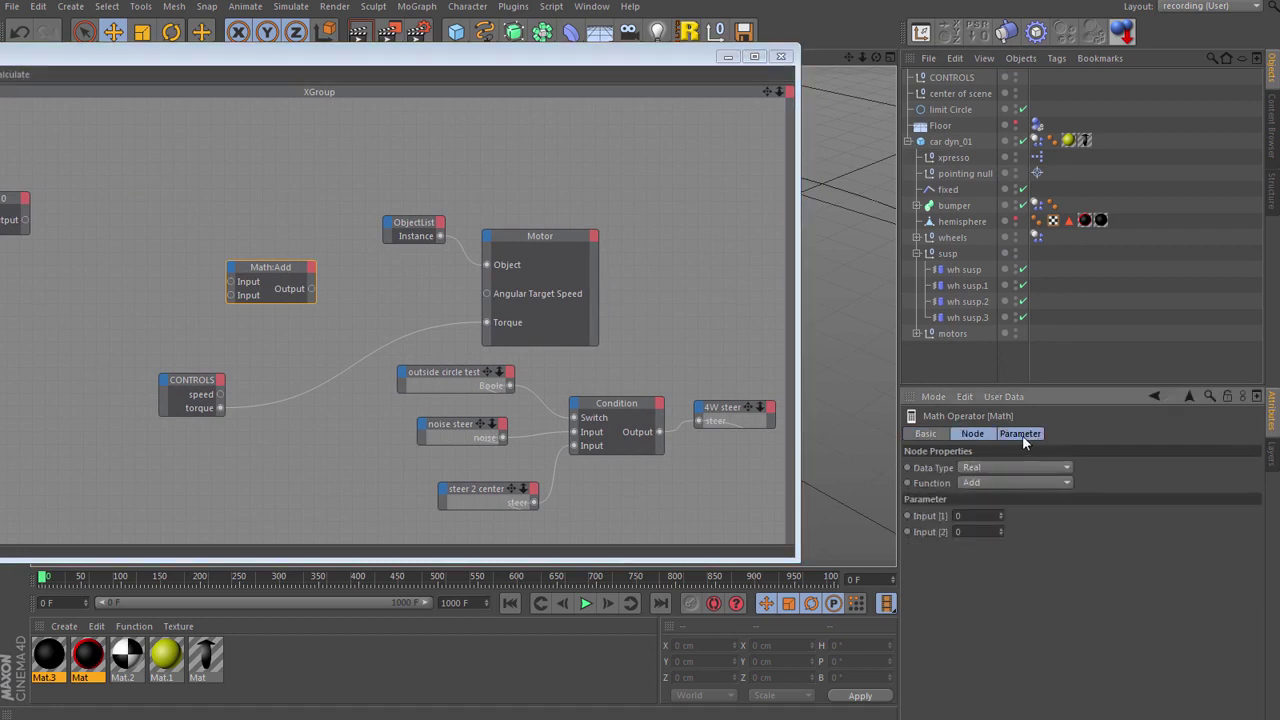
{"action": "left_click", "coordinate": [990, 485]}
{"action": "left_click", "coordinate": [999, 532]}
Wire Math:Multiply into Angular Target Speed and CONTROLS speed into its second input.
{"action": "left_click_drag", "start_coordinate": [420, 67], "coordinate": [668, 47]}
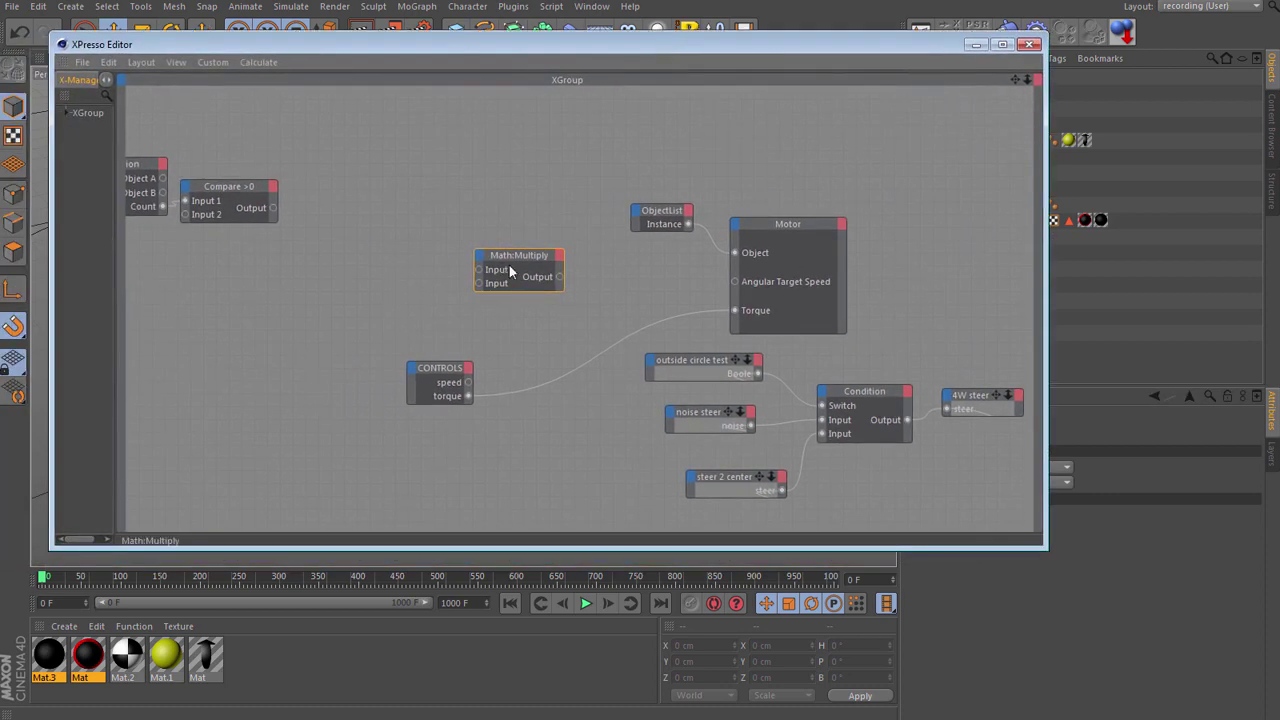
{"action": "left_click_drag", "start_coordinate": [522, 256], "coordinate": [610, 273]}
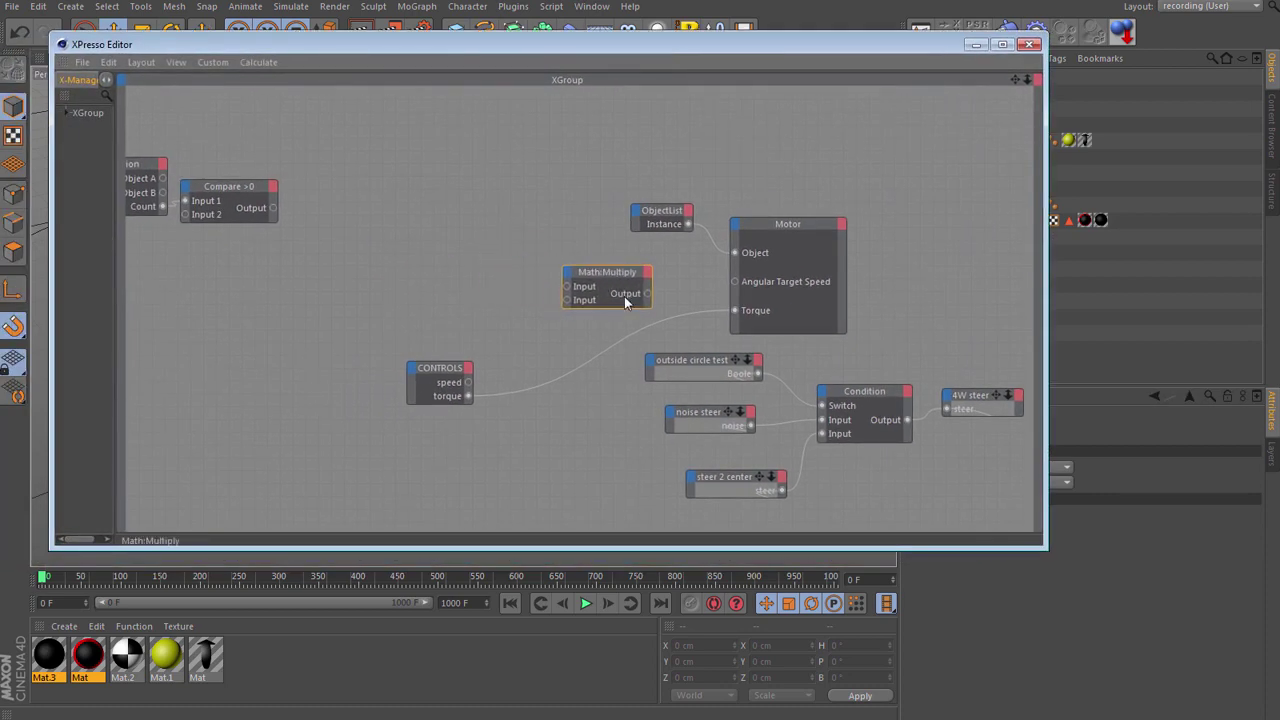
{"action": "left_click_drag", "start_coordinate": [716, 289], "coordinate": [735, 281]}
{"action": "left_click_drag", "start_coordinate": [473, 376], "coordinate": [469, 380]}
Add a Condition node to the XPresso graph.
{"action": "right_click", "coordinate": [421, 194]}
{"action": "mouse_move", "coordinate": [471, 199]}
{"action": "mouse_move", "coordinate": [585, 203]}
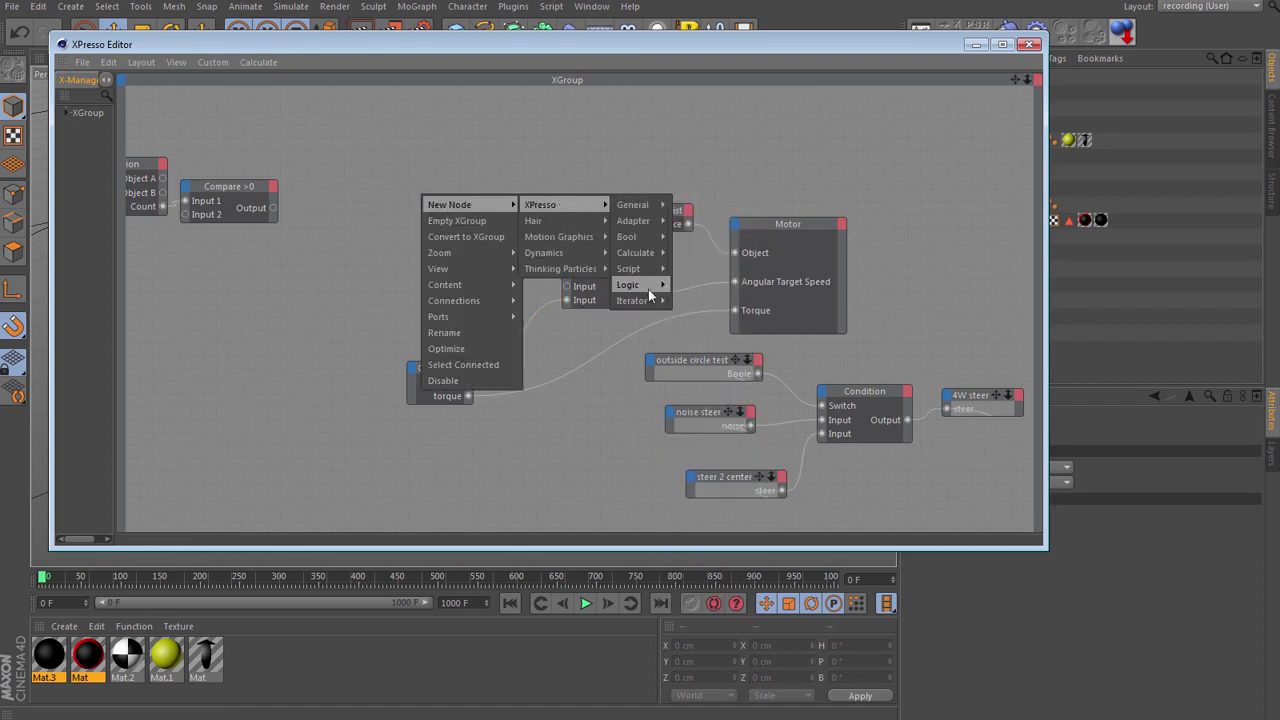
{"action": "mouse_move", "coordinate": [650, 285]}
{"action": "left_click", "coordinate": [695, 301]}
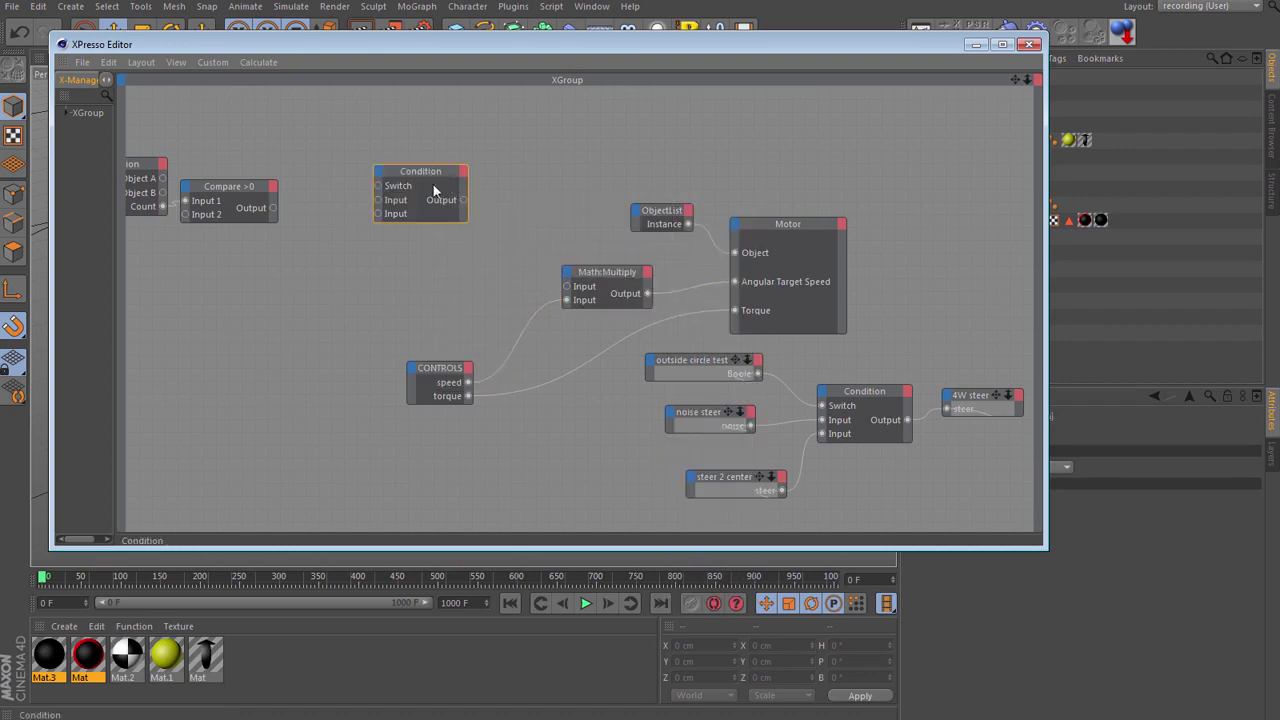
{"action": "left_click_drag", "start_coordinate": [434, 189], "coordinate": [503, 236]}
Set the Condition's Input [2] to 1 and Input [3] to -1.
{"action": "left_click_drag", "start_coordinate": [734, 58], "coordinate": [467, 53]}
{"action": "left_click", "coordinate": [960, 516]}
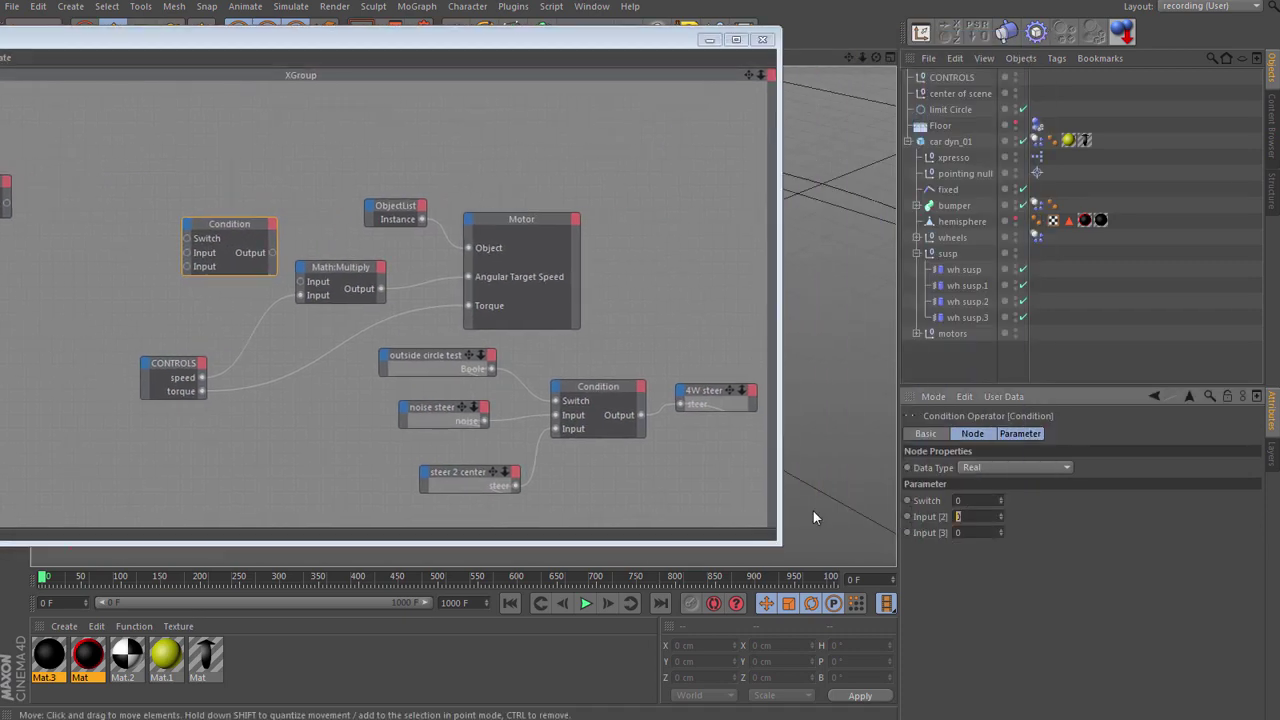
{"action": "type", "text": "1"}
{"action": "key", "text": "Tab"}
{"action": "type", "text": "-1"}
{"action": "left_click", "coordinate": [814, 511]}
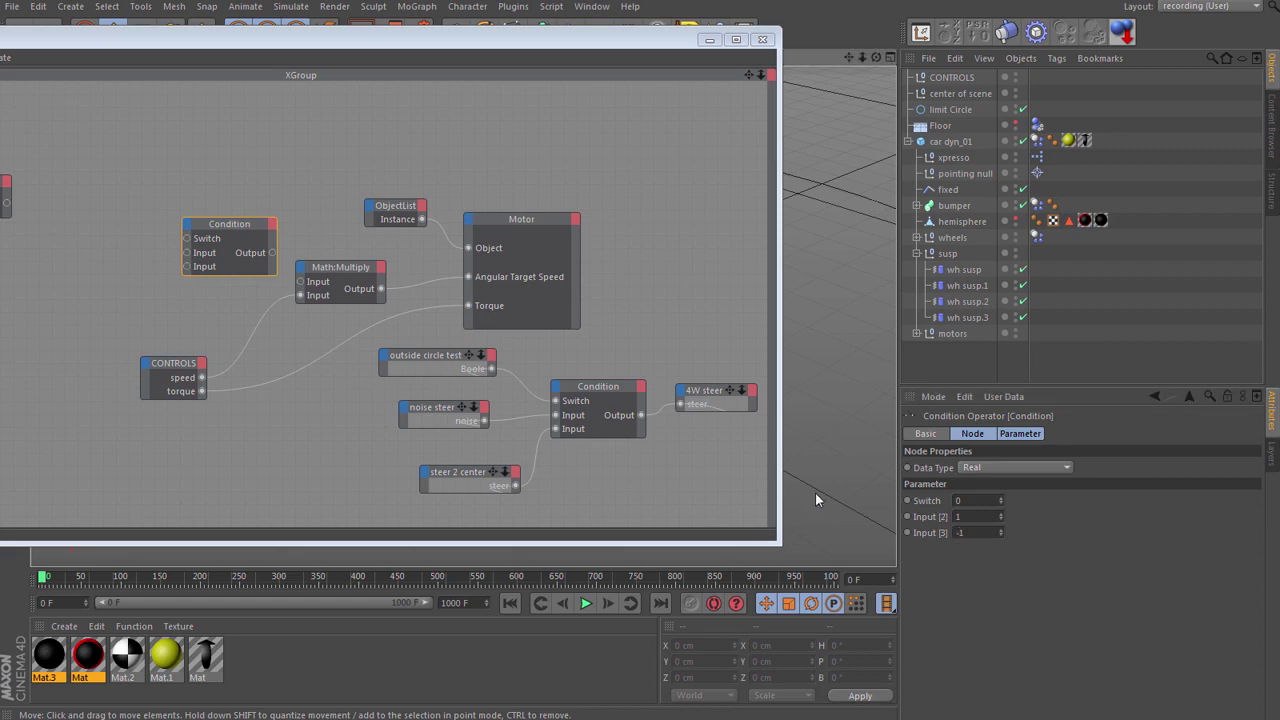
Connect the Condition output to Math:Multiply's first input.
{"action": "left_click_drag", "start_coordinate": [418, 45], "coordinate": [809, 33]}
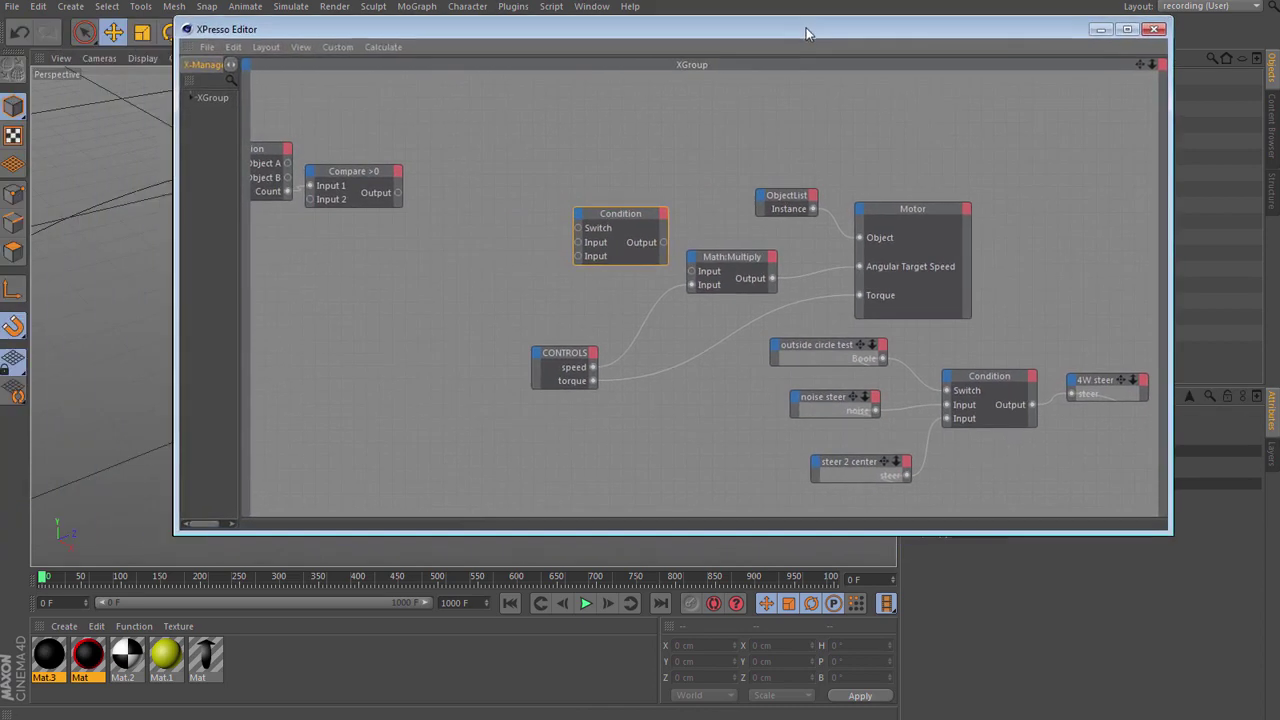
{"action": "left_click_drag", "start_coordinate": [611, 208], "coordinate": [579, 212]}
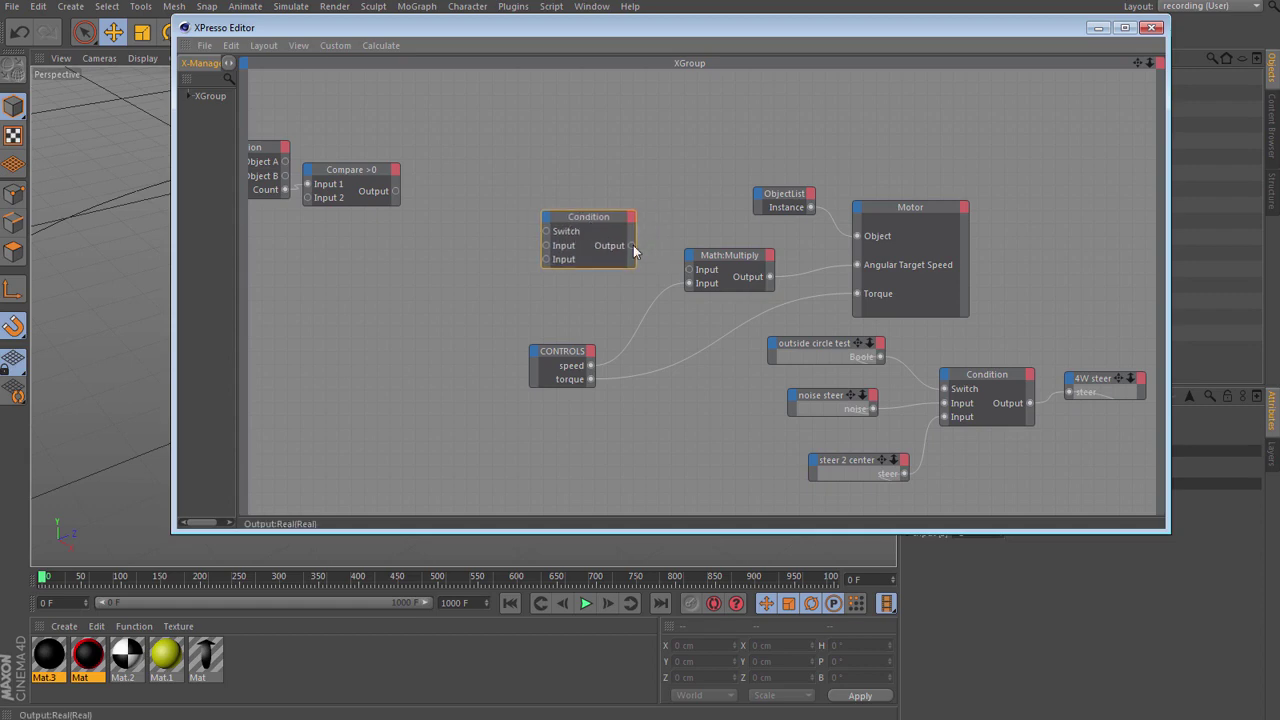
{"action": "left_click_drag", "start_coordinate": [632, 245], "coordinate": [687, 277]}
{"action": "left_click_drag", "start_coordinate": [574, 217], "coordinate": [584, 234]}
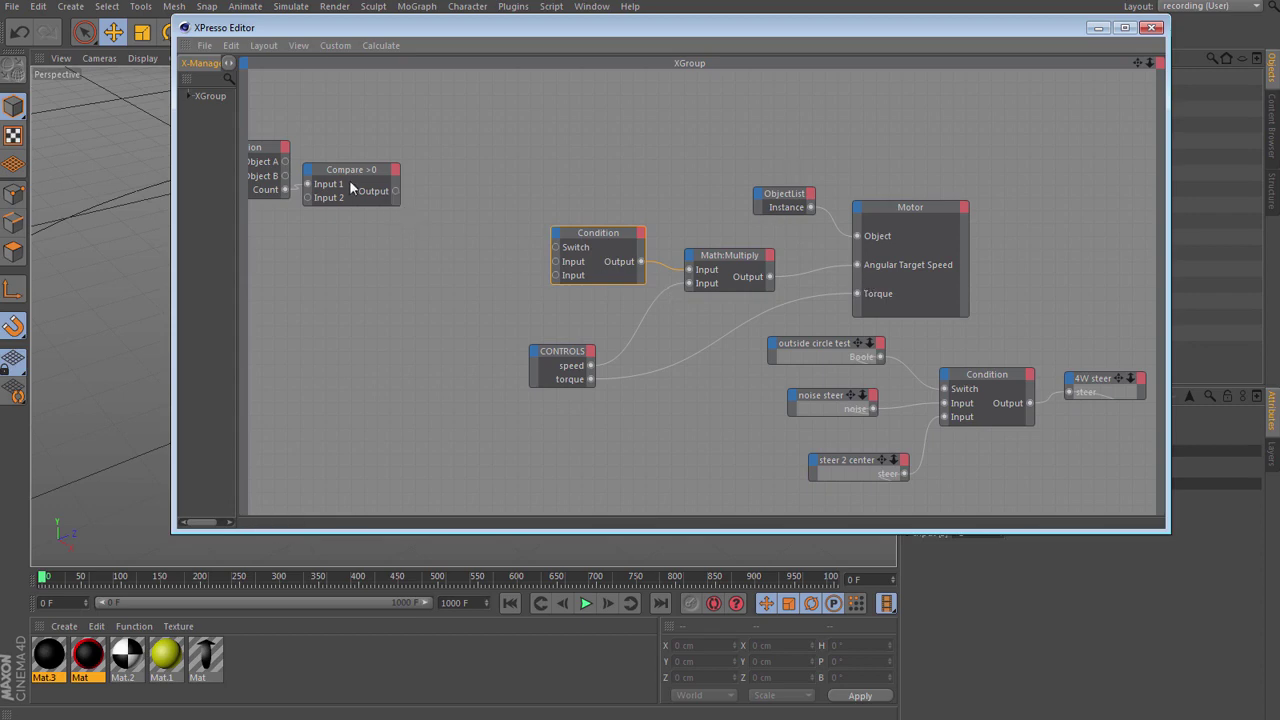
Pan to the collision nodes and select the bumper, Dynamics Collision and Compare nodes.
{"action": "left_click_drag", "start_coordinate": [1141, 66], "coordinate": [1006, 106]}
{"action": "left_click_drag", "start_coordinate": [377, 209], "coordinate": [515, 222]}
{"action": "left_click_drag", "start_coordinate": [691, 172], "coordinate": [889, 401]}
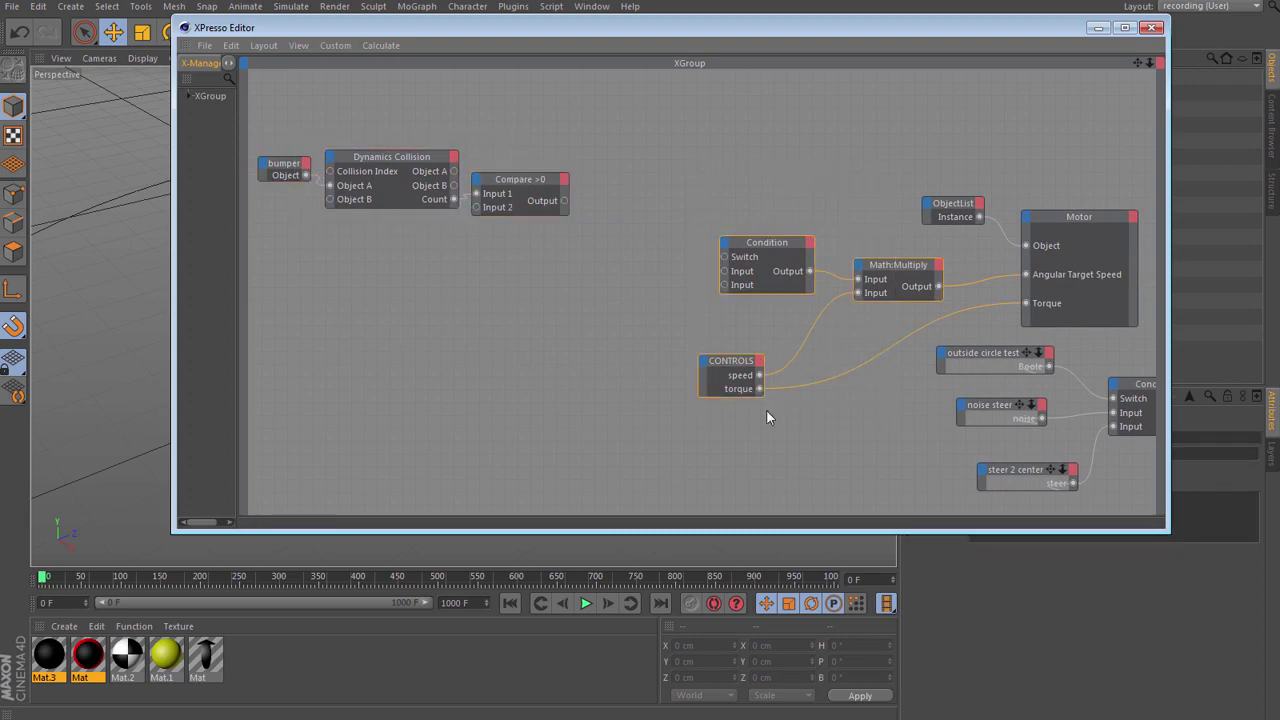
{"action": "left_click", "coordinate": [623, 324]}
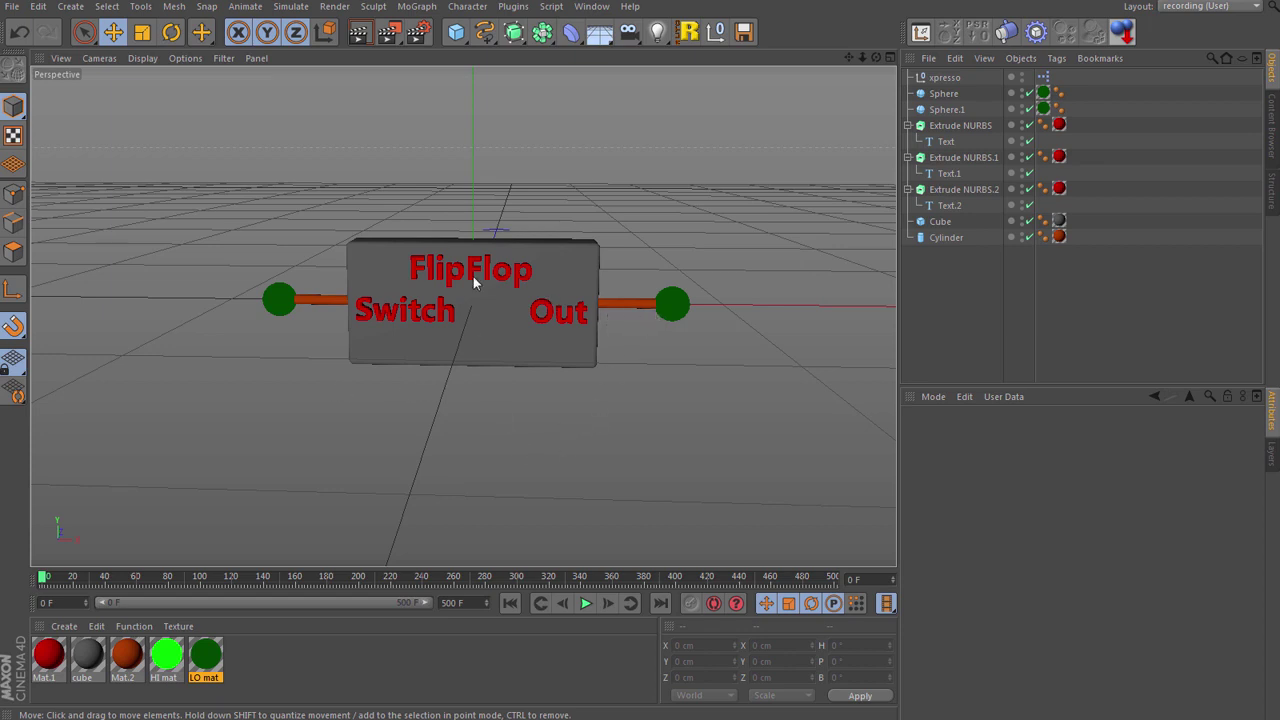
Play the FlipFlop demo twice, stopping at frame 372 and rewinding to frame 0.
{"action": "left_click", "coordinate": [585, 603]}
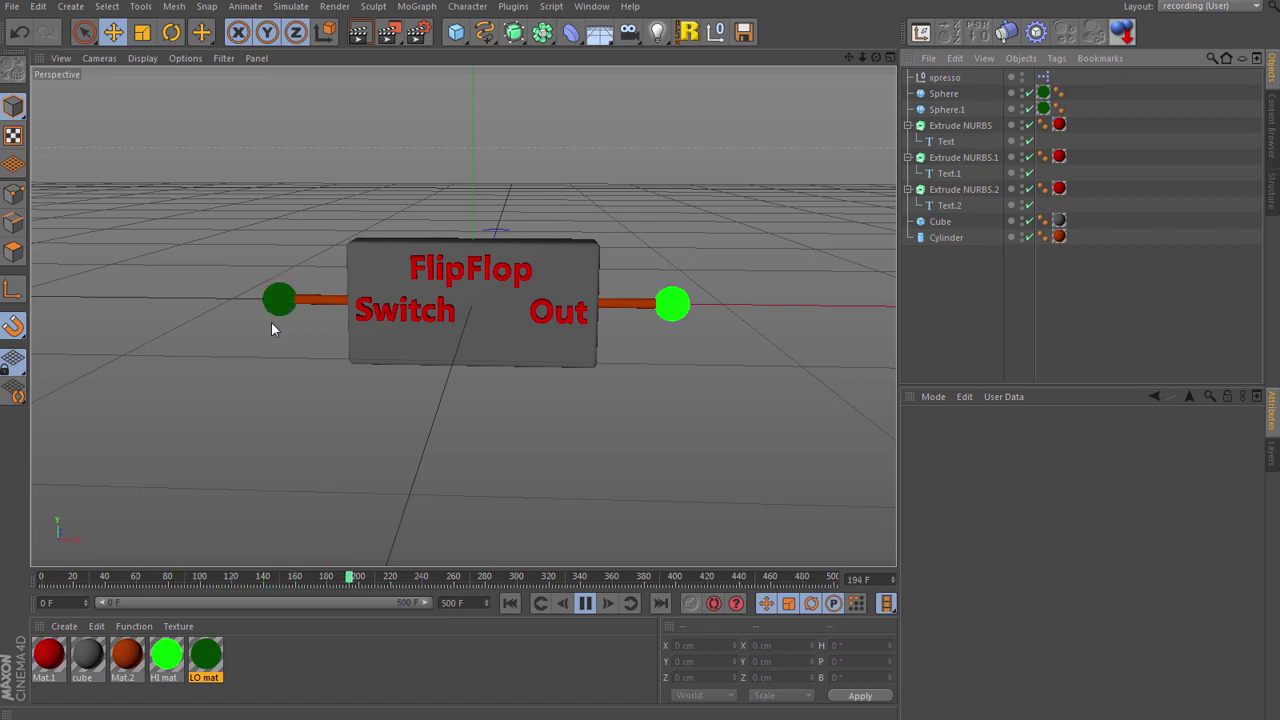
{"action": "left_click", "coordinate": [590, 606]}
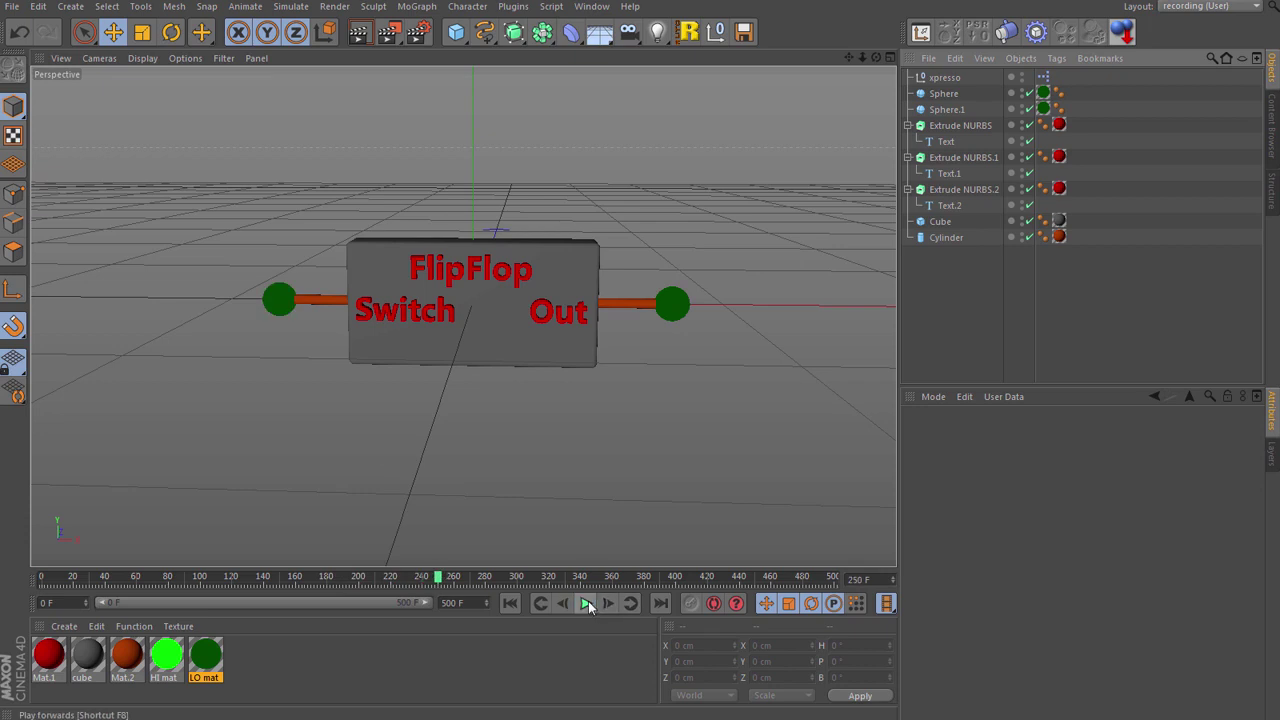
{"action": "left_click", "coordinate": [510, 603]}
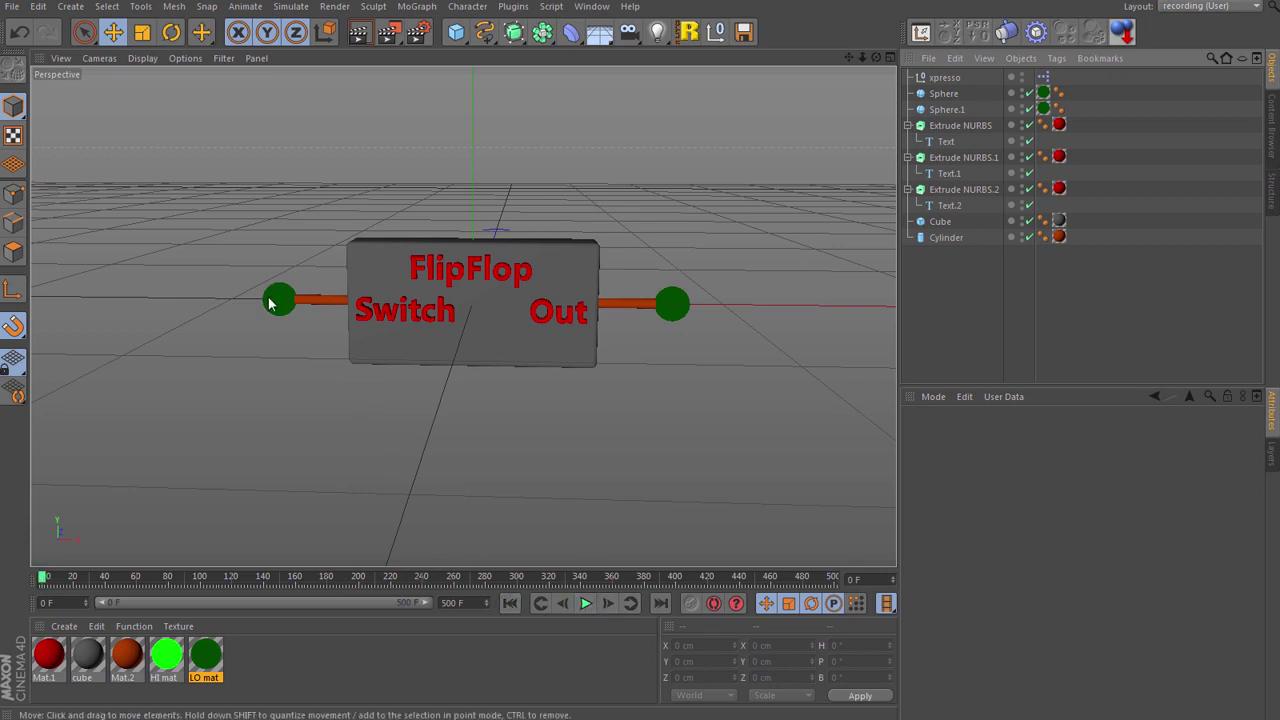
{"action": "left_click", "coordinate": [587, 603]}
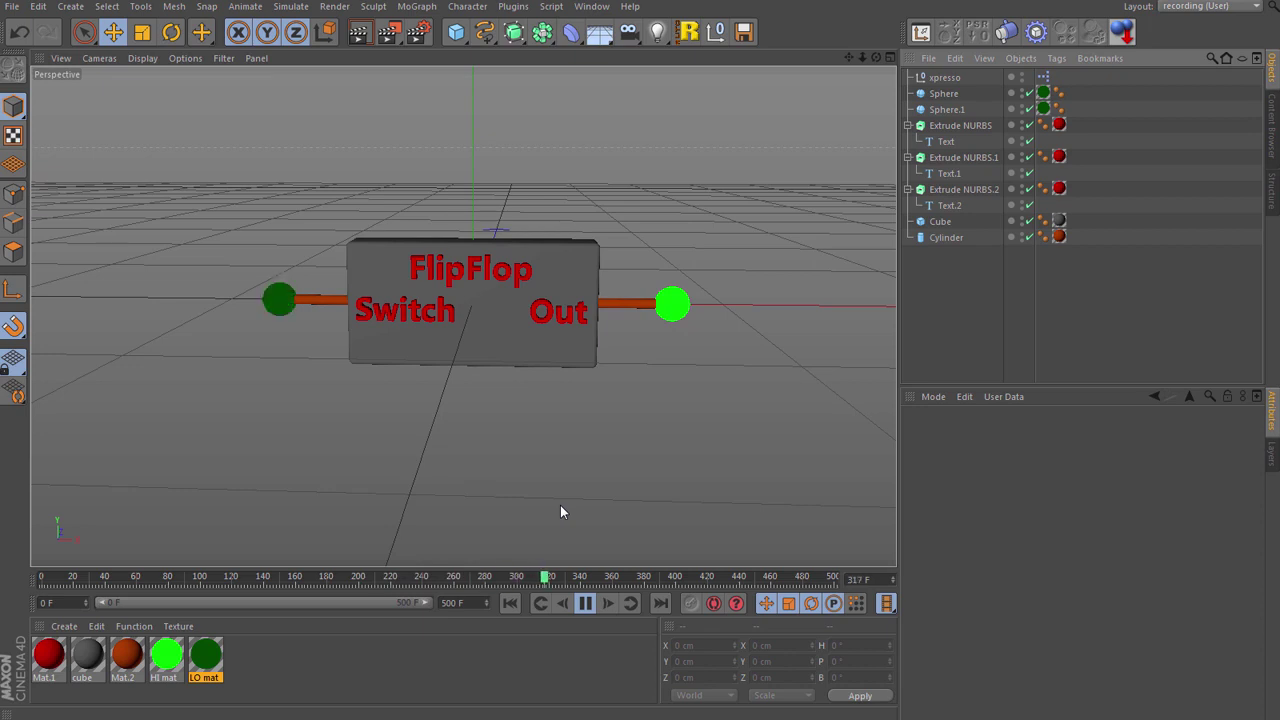
{"action": "left_click", "coordinate": [585, 603]}
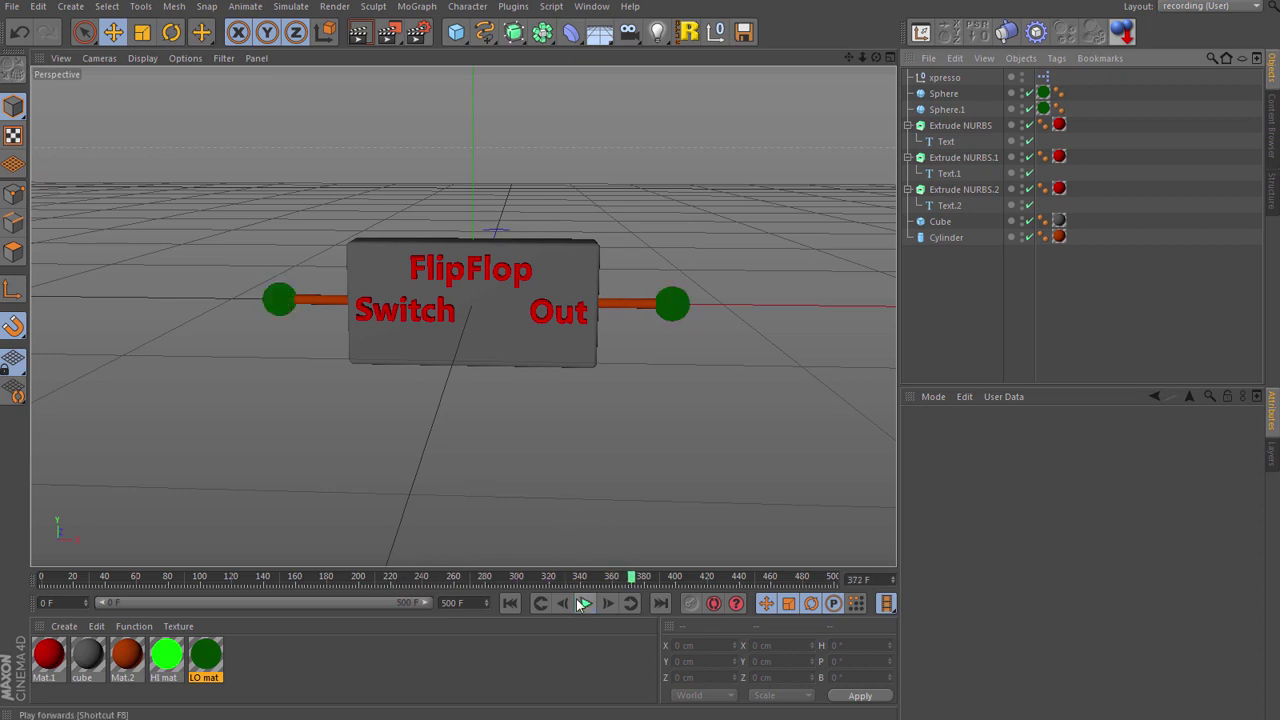
{"action": "left_click", "coordinate": [511, 603]}
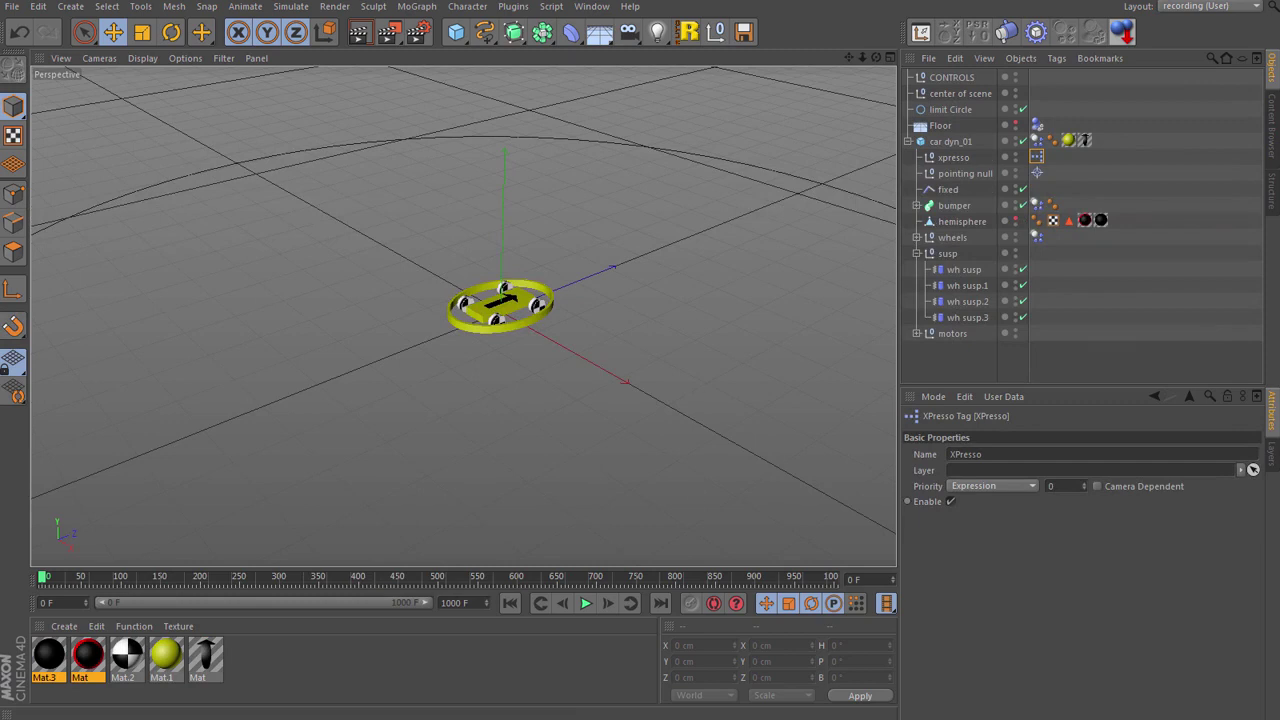
In the car's XPresso graph, wire a new FlipFlop node between Compare >0 and Condition's Switch.
{"action": "double_click", "coordinate": [1037, 157]}
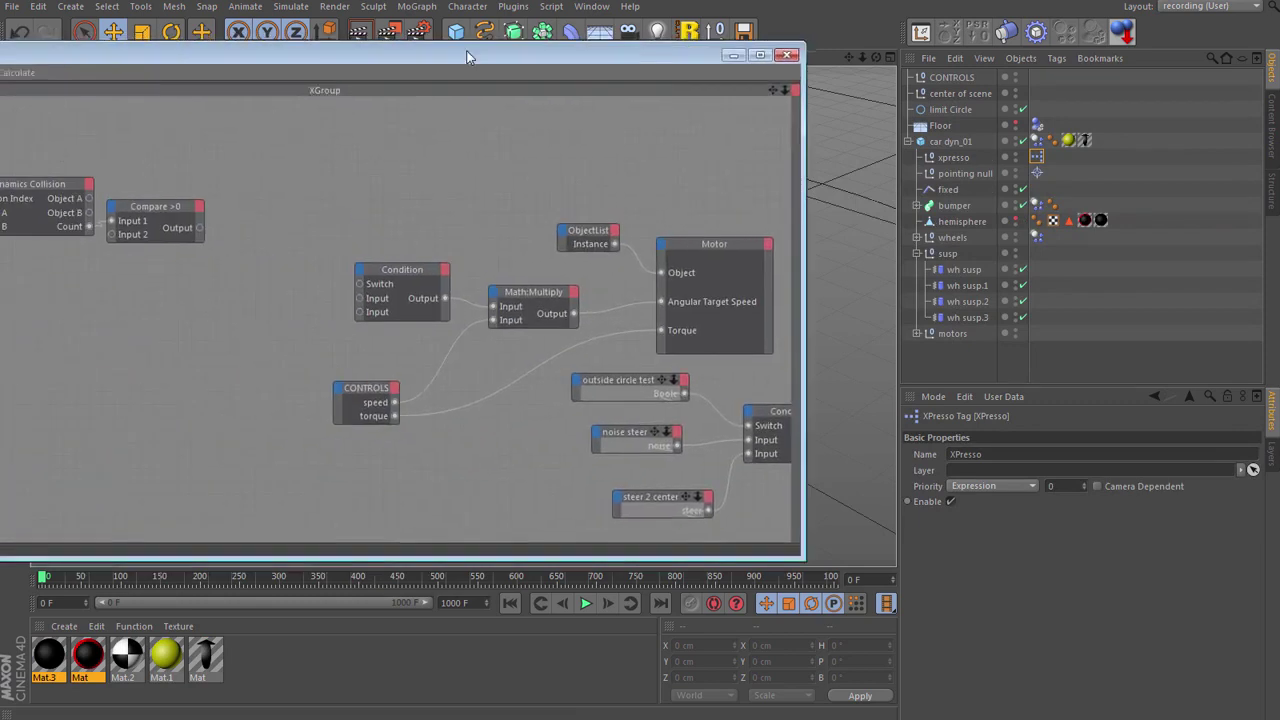
{"action": "left_click_drag", "start_coordinate": [471, 49], "coordinate": [736, 63]}
{"action": "right_click", "coordinate": [431, 167]}
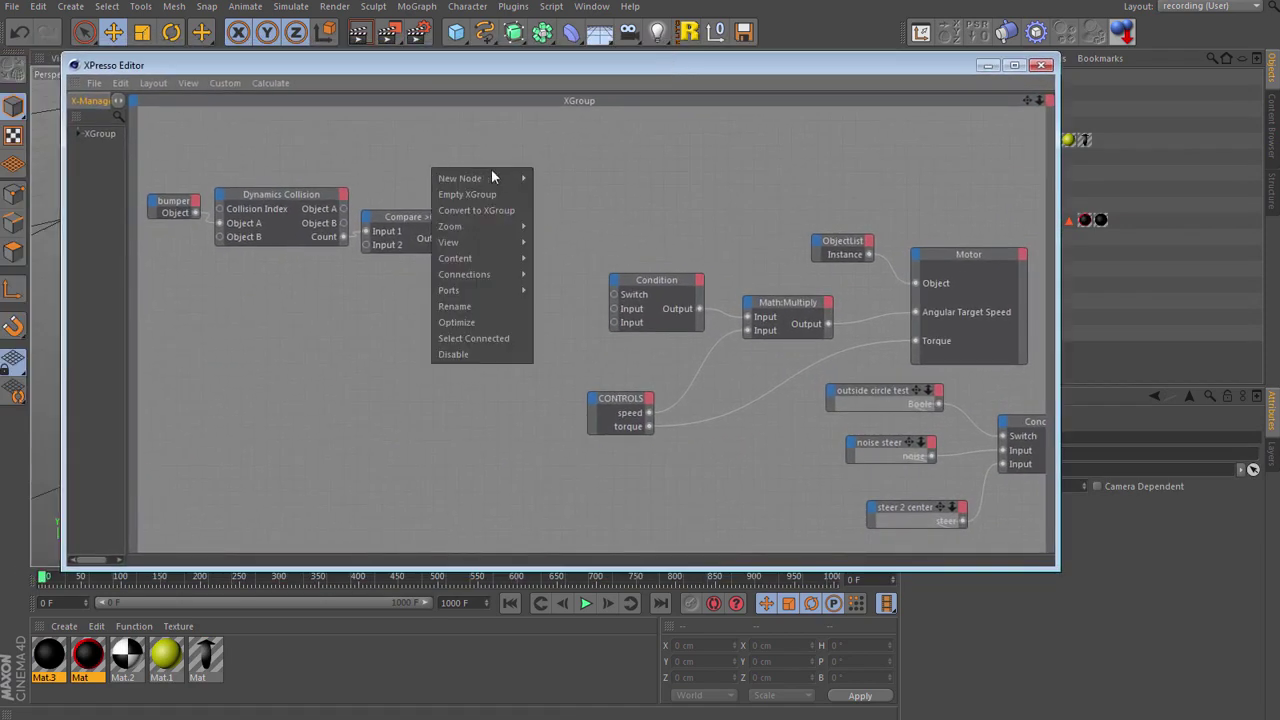
{"action": "mouse_move", "coordinate": [470, 178]}
{"action": "mouse_move", "coordinate": [560, 178]}
{"action": "mouse_move", "coordinate": [645, 178]}
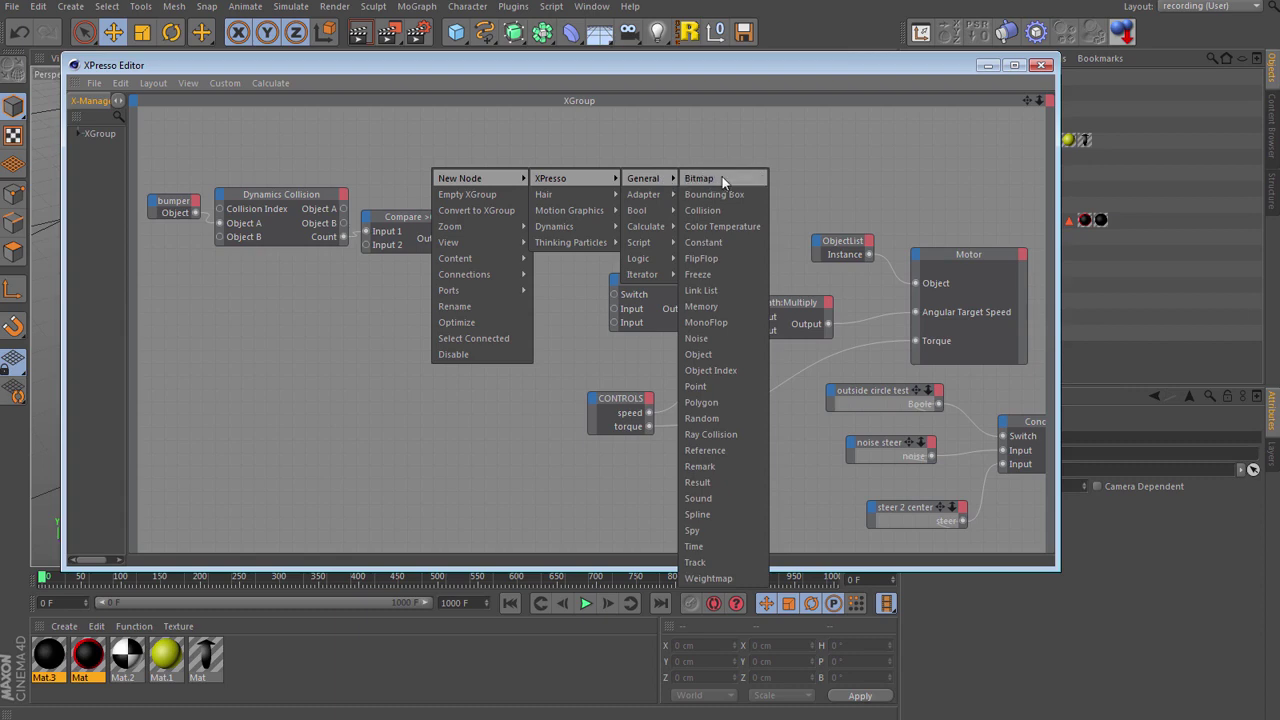
{"action": "left_click", "coordinate": [716, 257]}
{"action": "left_click_drag", "start_coordinate": [457, 170], "coordinate": [540, 236]}
{"action": "left_click_drag", "start_coordinate": [455, 238], "coordinate": [486, 249]}
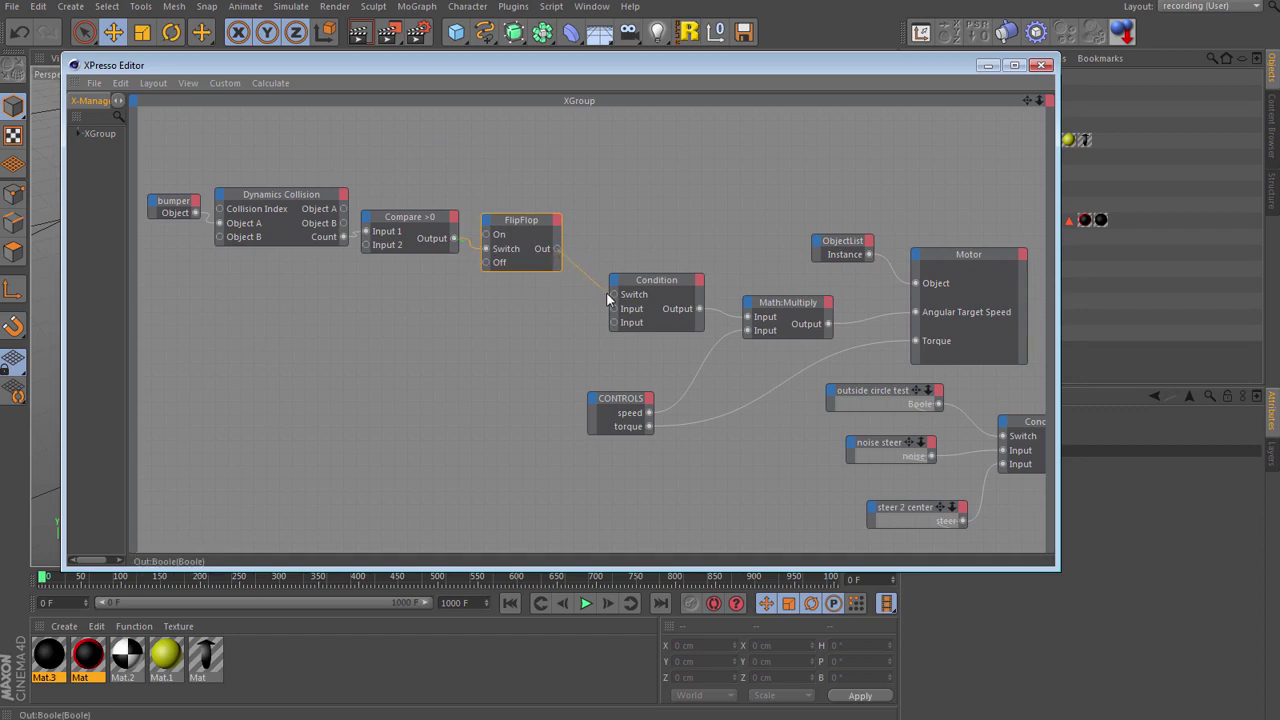
{"action": "left_click_drag", "start_coordinate": [614, 300], "coordinate": [614, 296]}
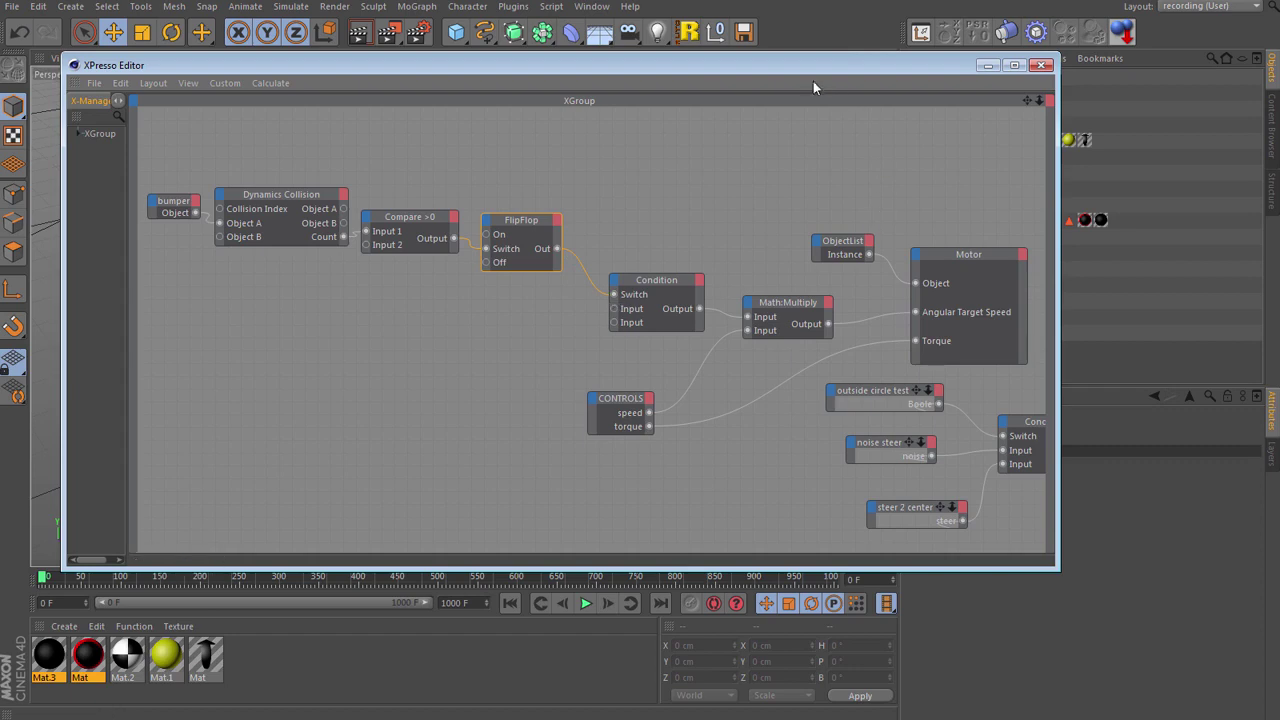
{"action": "left_click", "coordinate": [1042, 65]}
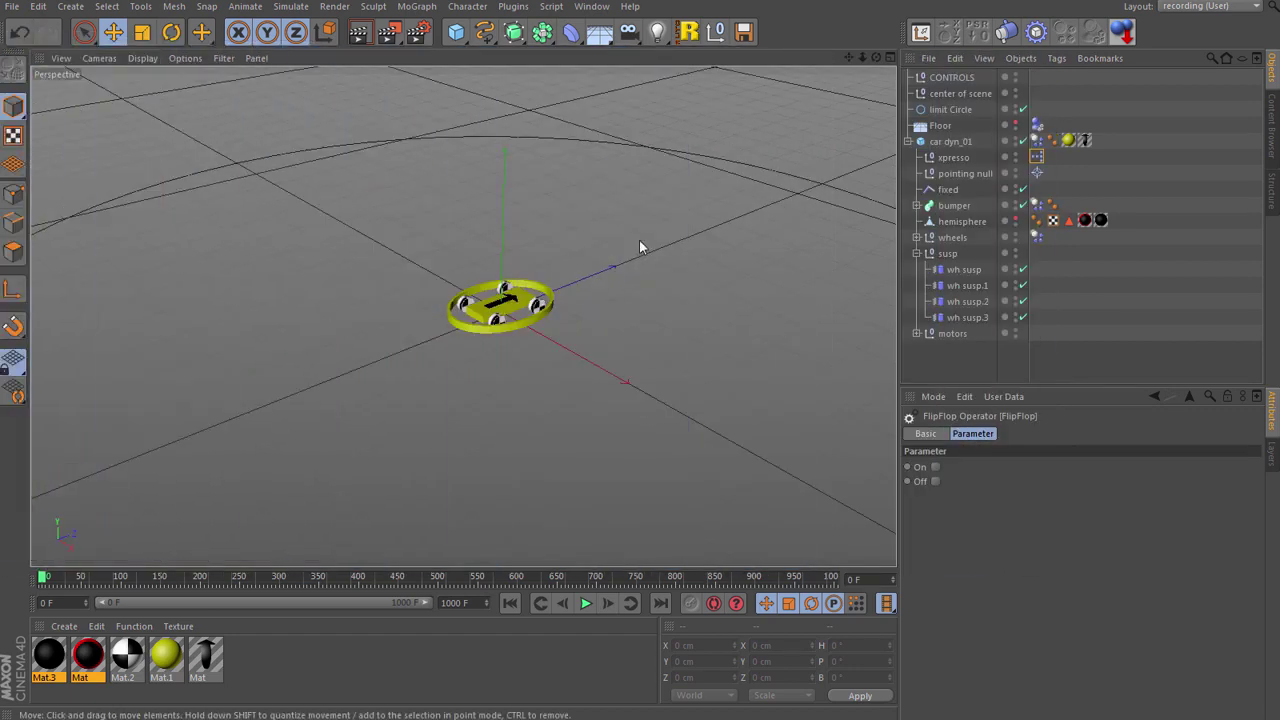
Add a cube beside the car and stretch it along X into a long bar.
{"action": "left_click_drag", "start_coordinate": [640, 245], "coordinate": [467, 191], "text": "alt"}
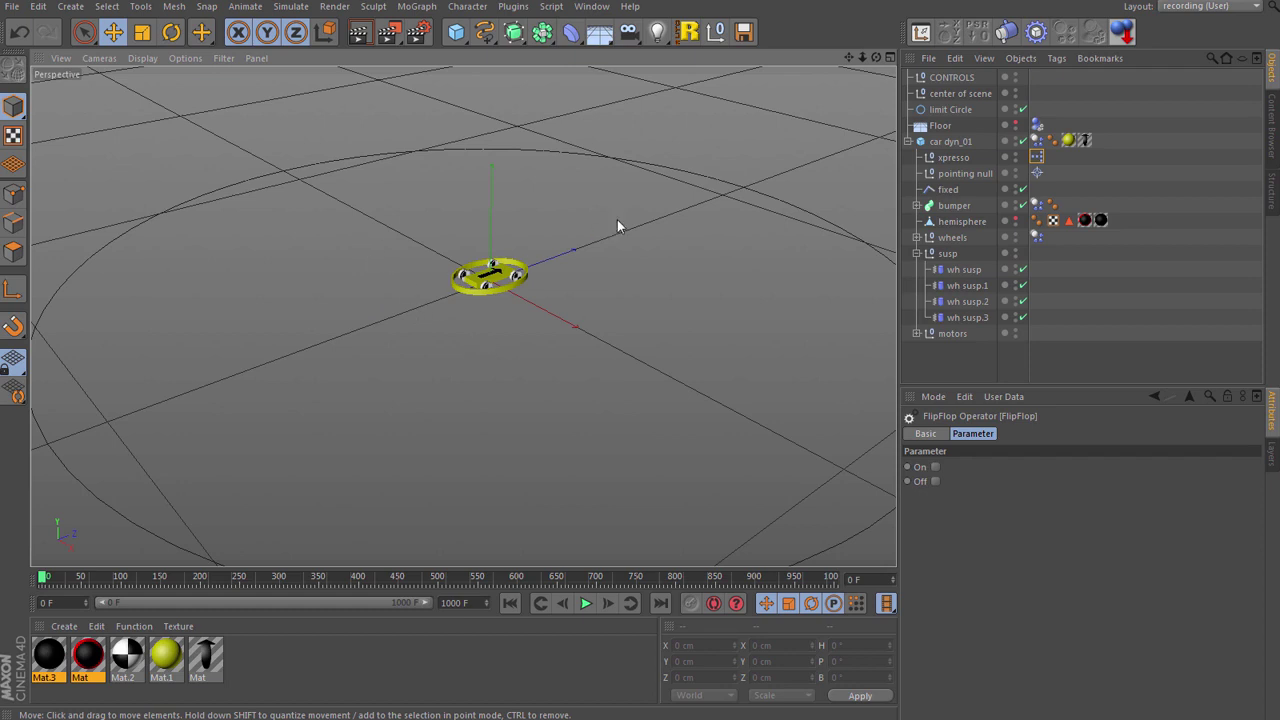
{"action": "left_click", "coordinate": [456, 33]}
{"action": "left_click_drag", "start_coordinate": [586, 247], "coordinate": [684, 205]}
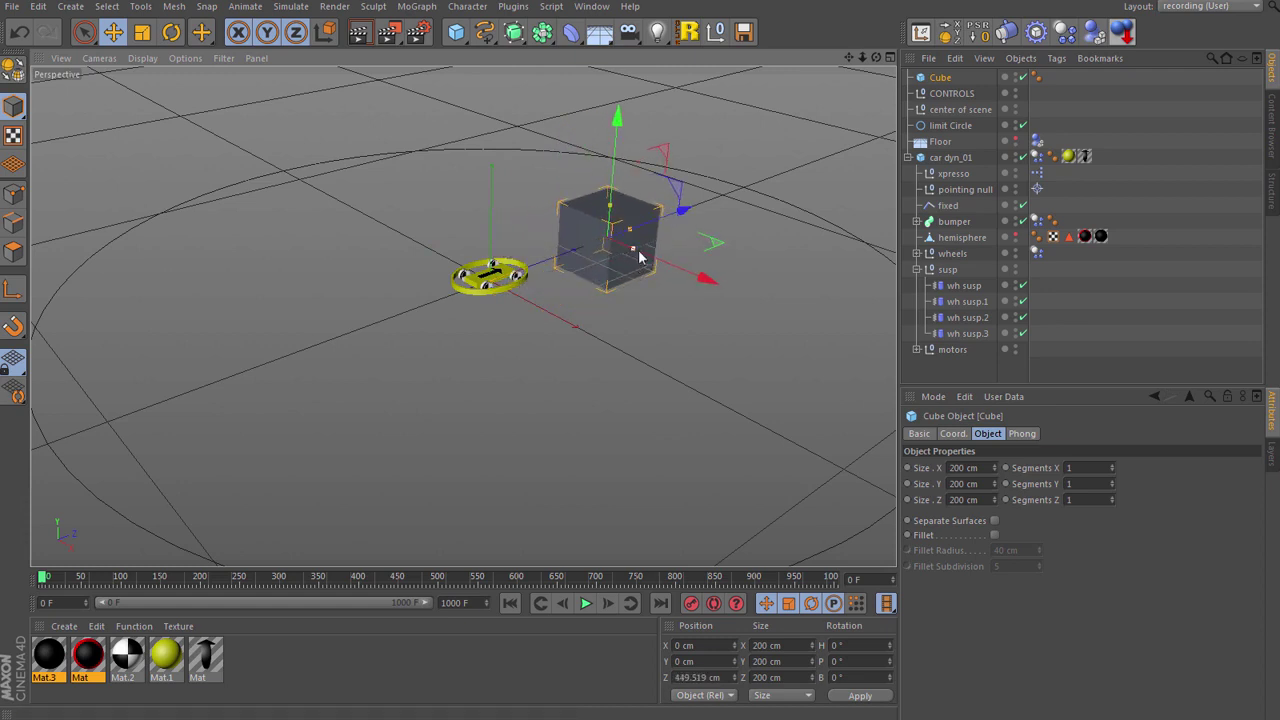
{"action": "left_click_drag", "start_coordinate": [630, 251], "coordinate": [779, 306]}
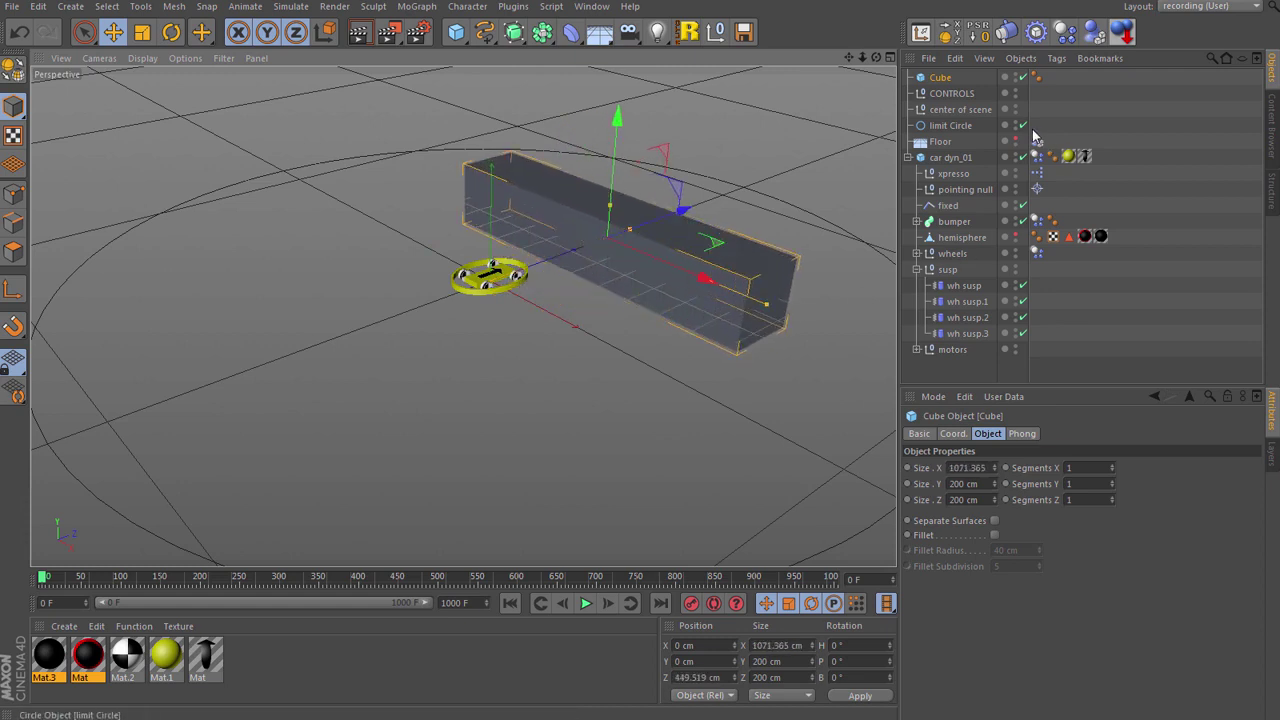
Make the box a dynamics body and place a copy across the car in Top view.
{"action": "left_click", "coordinate": [1097, 33]}
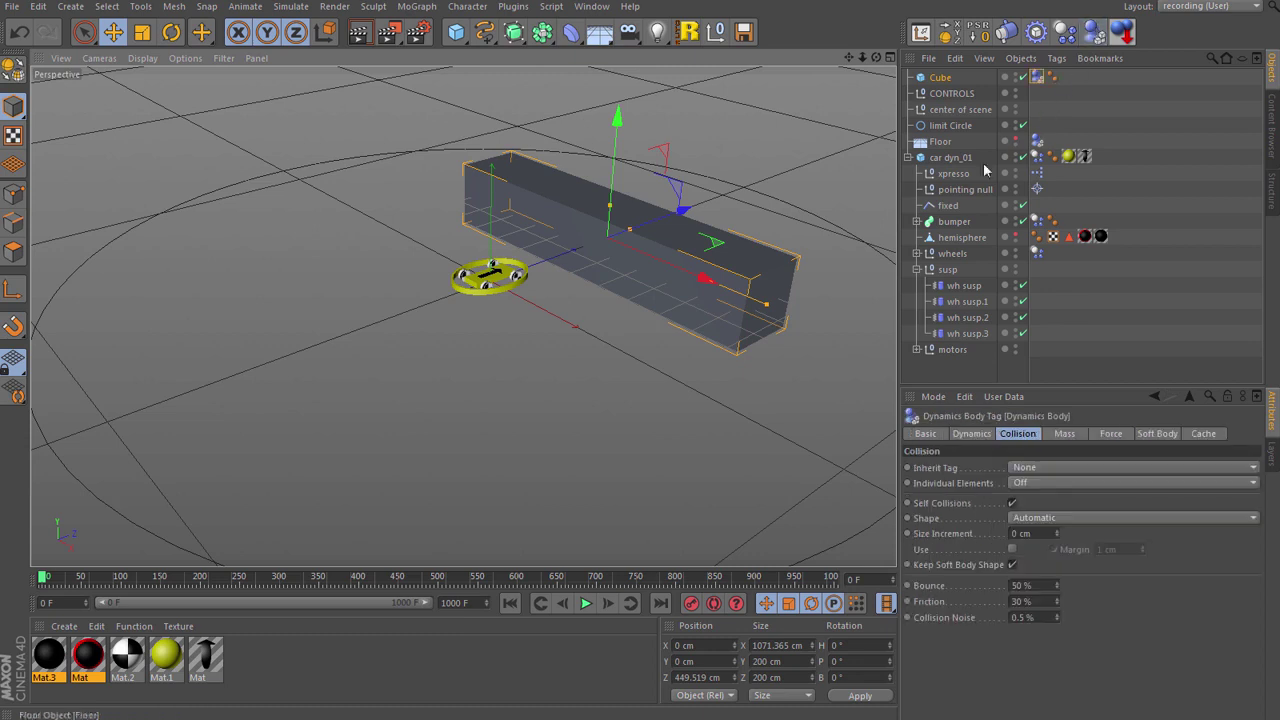
{"action": "key", "text": "F2"}
{"action": "key", "text": "h"}
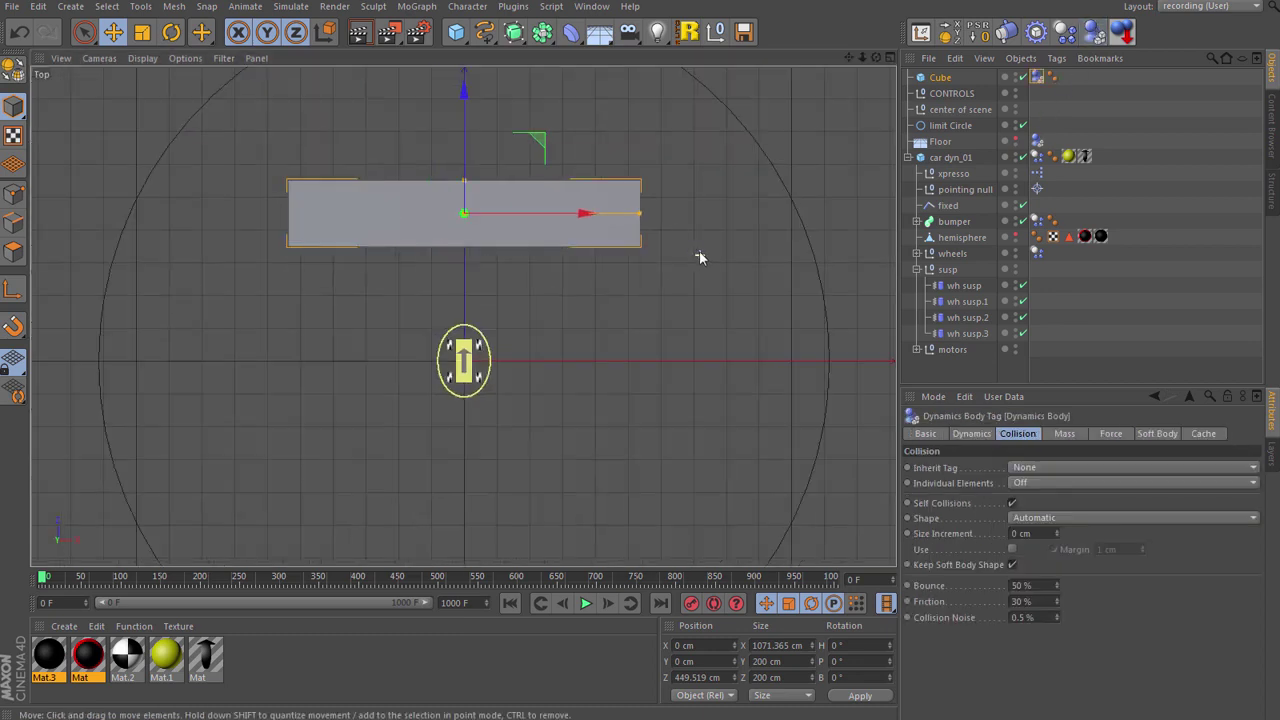
{"action": "left_click_drag", "start_coordinate": [466, 97], "coordinate": [447, 368], "text": "ctrl"}
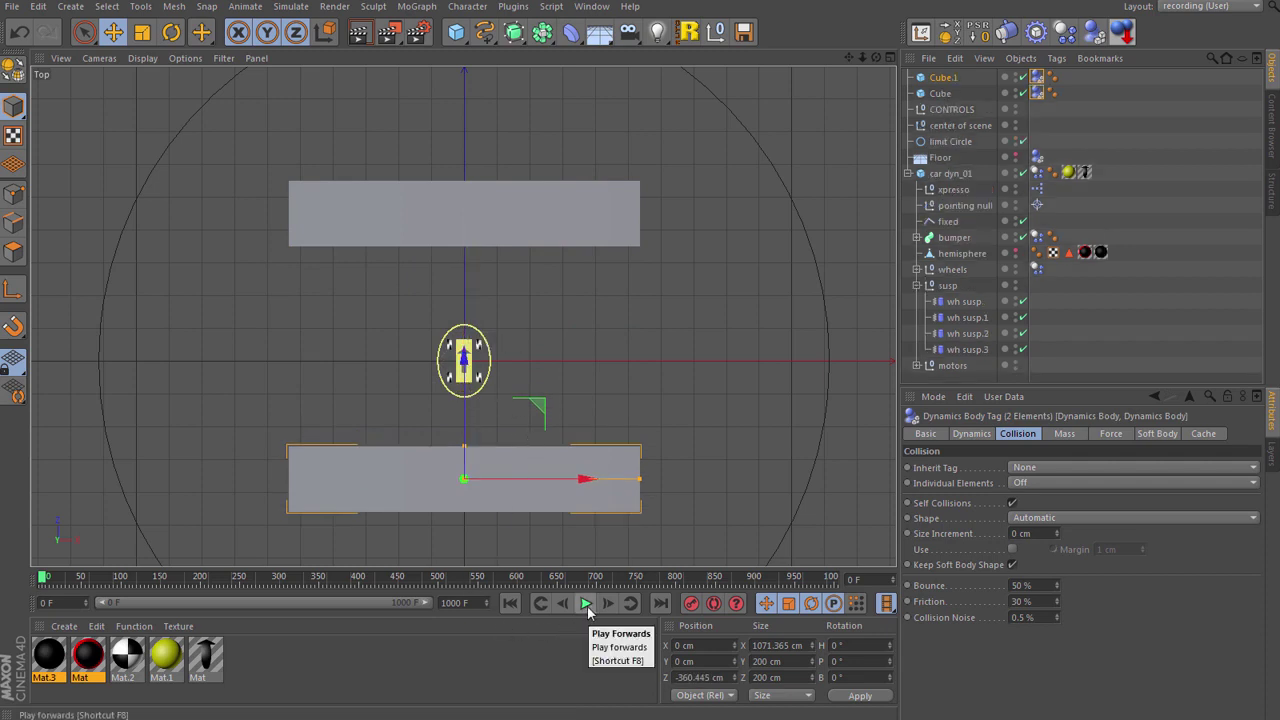
Play the simulation, stop it, rewind to frame 0 and return to Perspective view.
{"action": "left_click", "coordinate": [587, 603]}
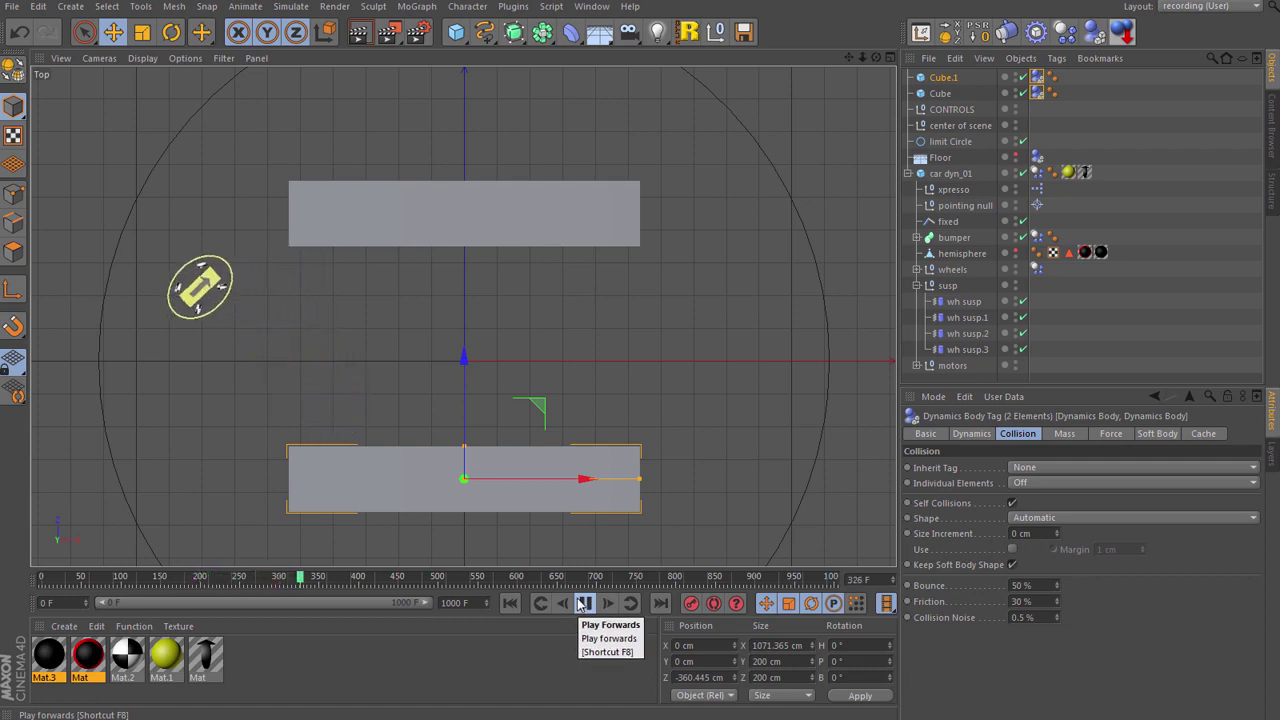
{"action": "left_click", "coordinate": [582, 603]}
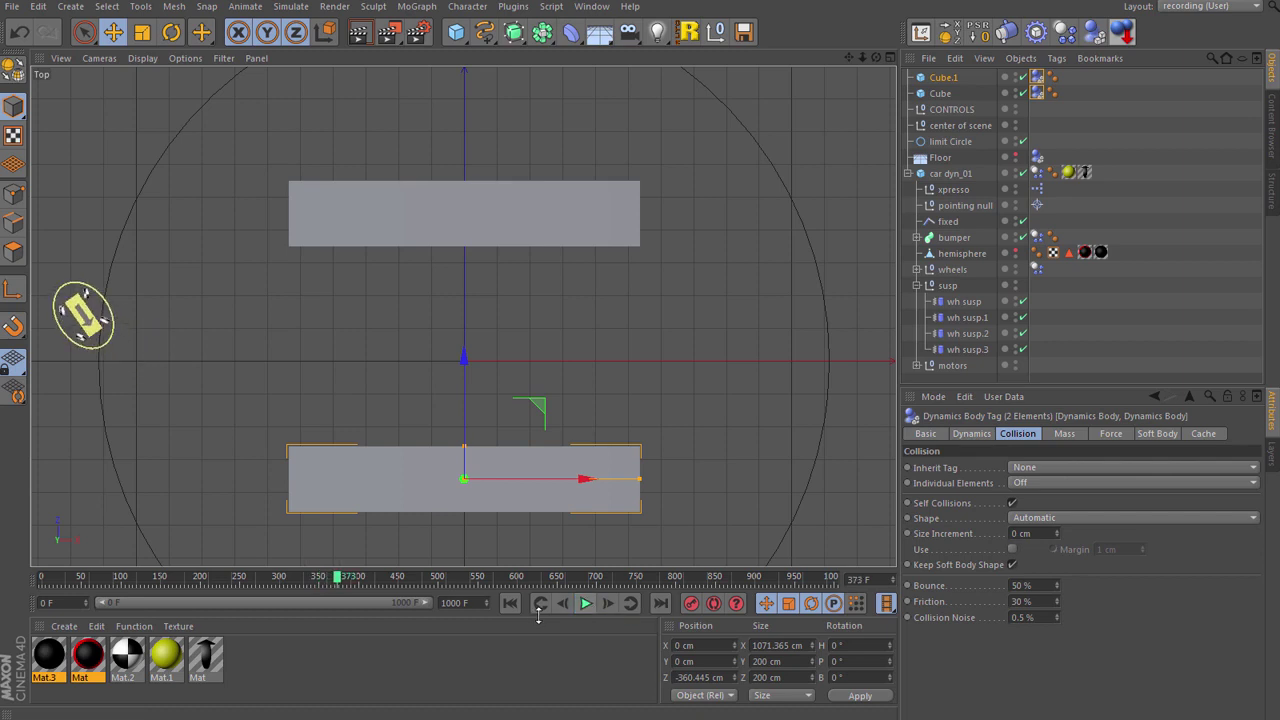
{"action": "left_click", "coordinate": [512, 603]}
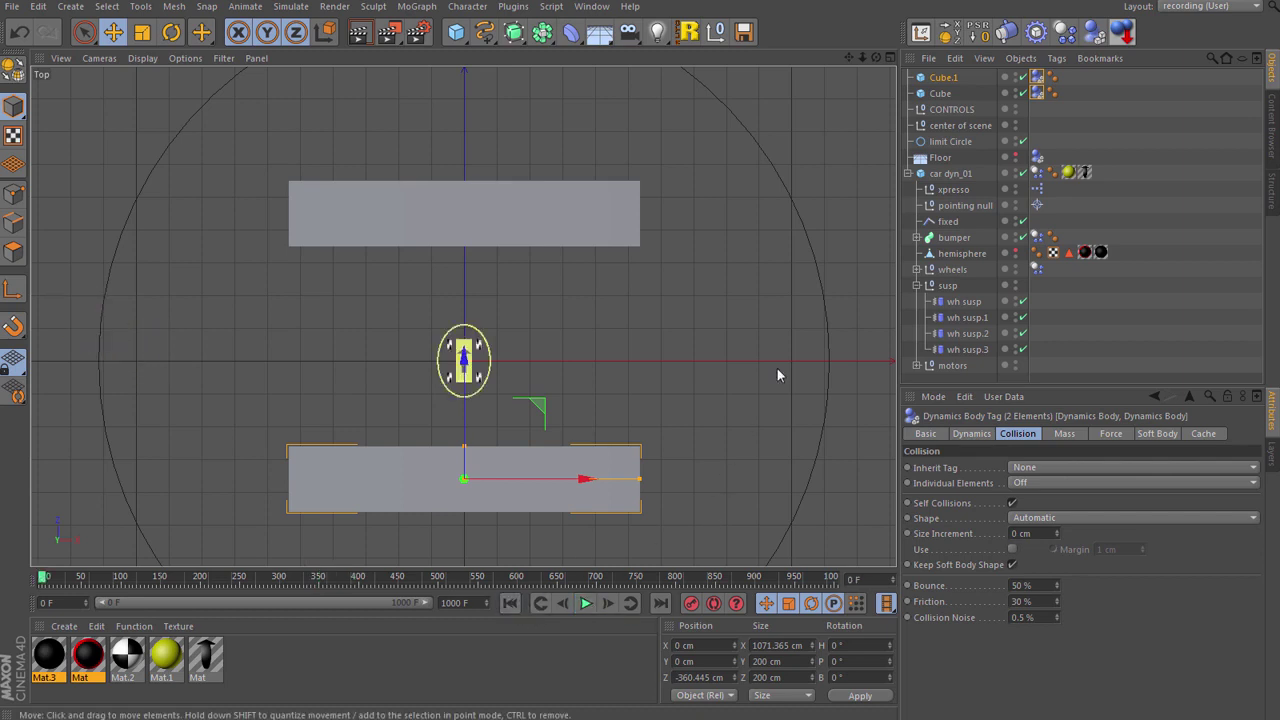
{"action": "key", "text": "F1"}
Delete both test boxes, Cube.1 and Cube.
{"action": "left_click", "coordinate": [945, 79]}
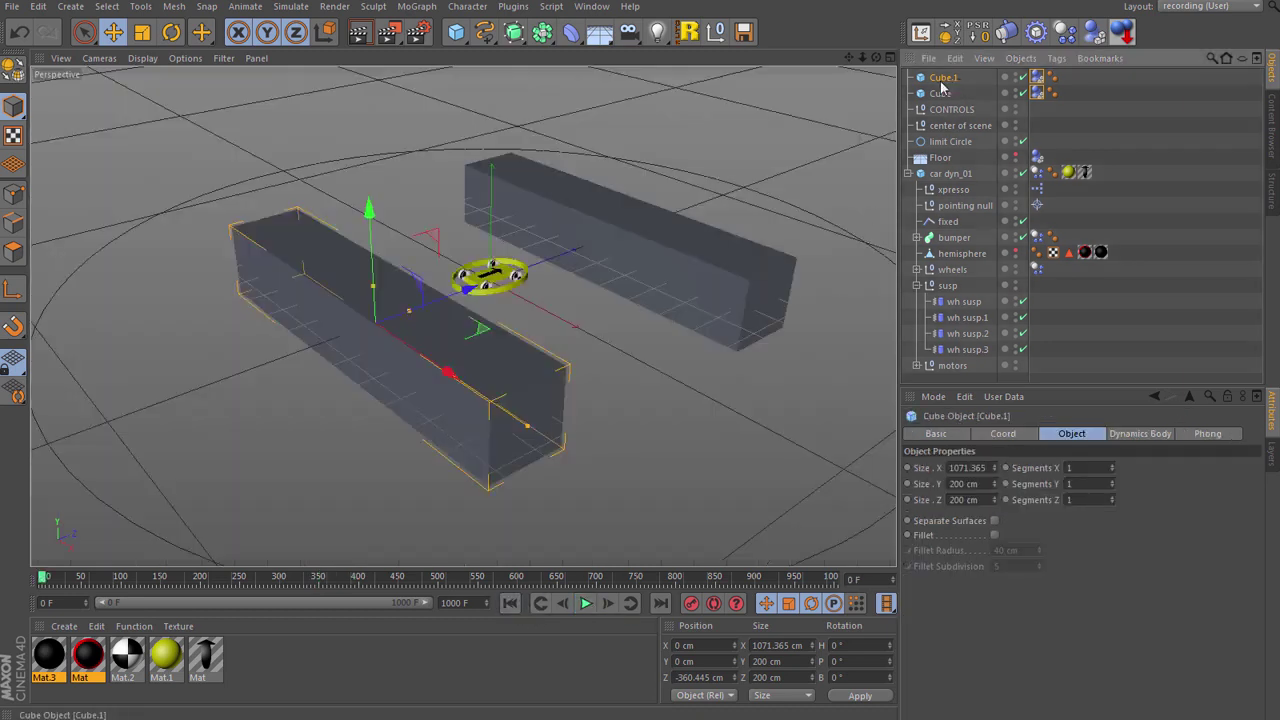
{"action": "key", "text": "Delete"}
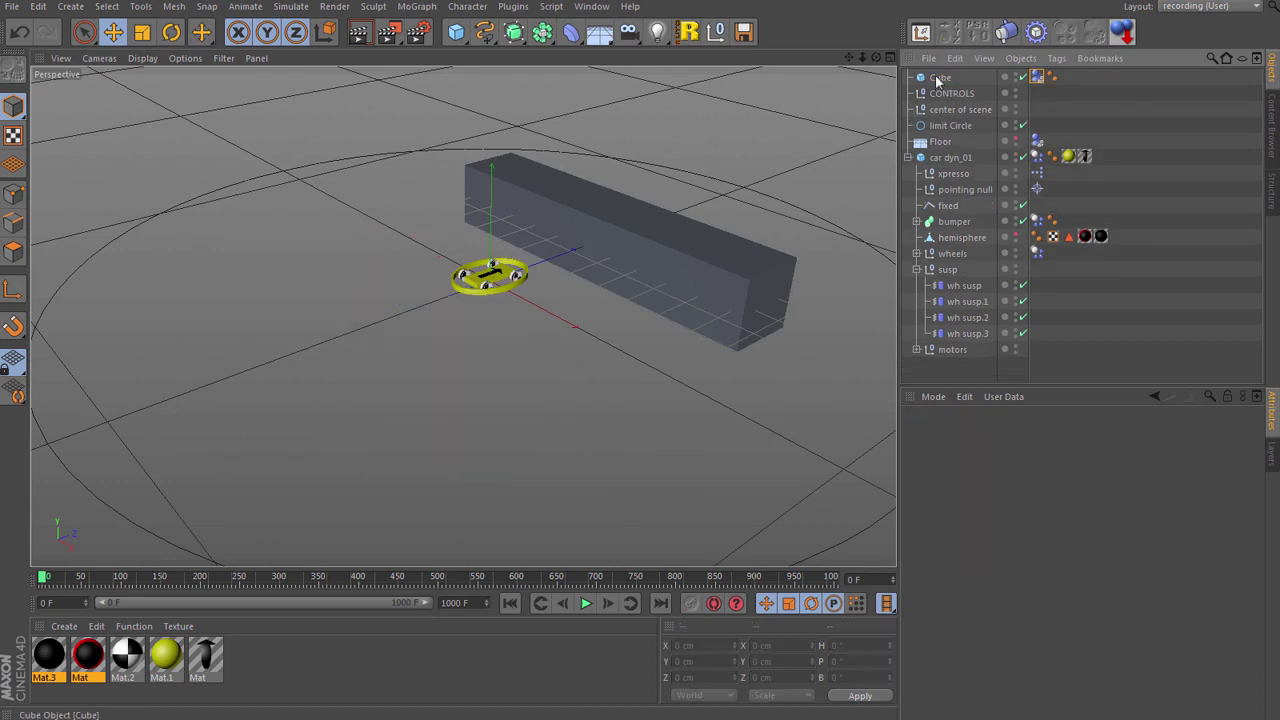
{"action": "key", "text": "Delete"}
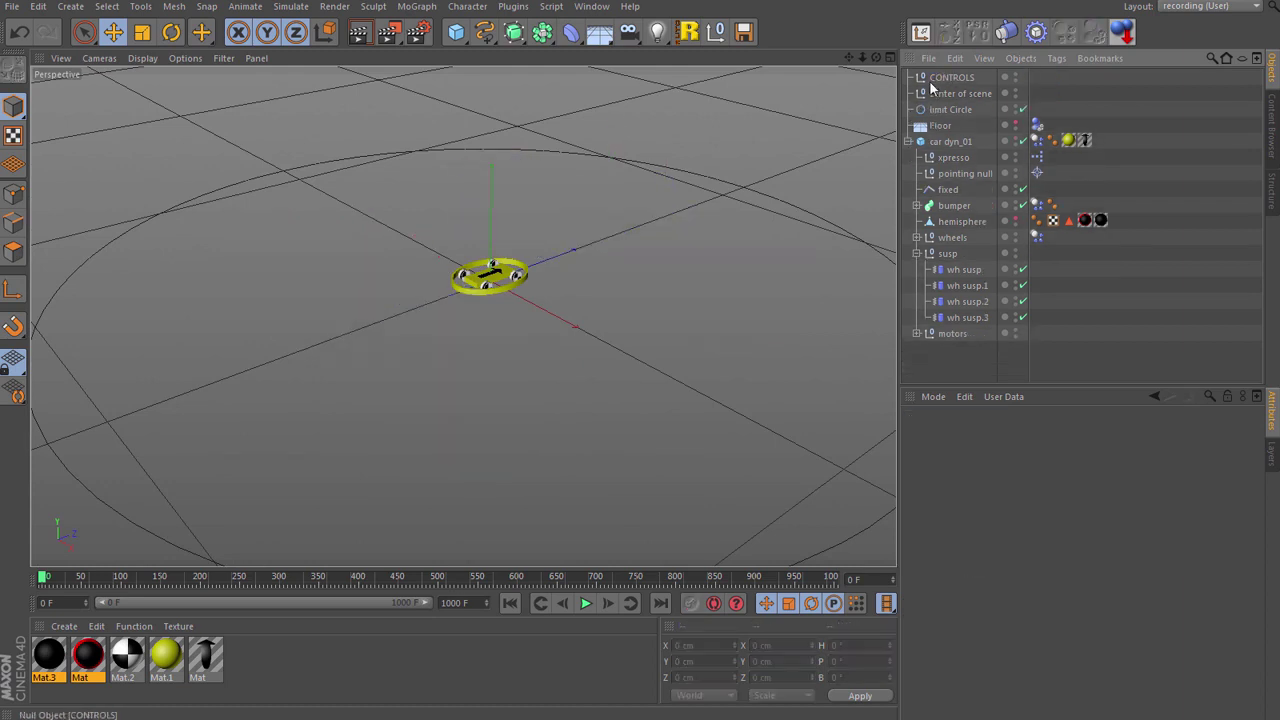
Duplicate car dyn_01 three times, spacing the four cars out along X.
{"action": "left_click", "coordinate": [909, 142]}
{"action": "left_click", "coordinate": [922, 141]}
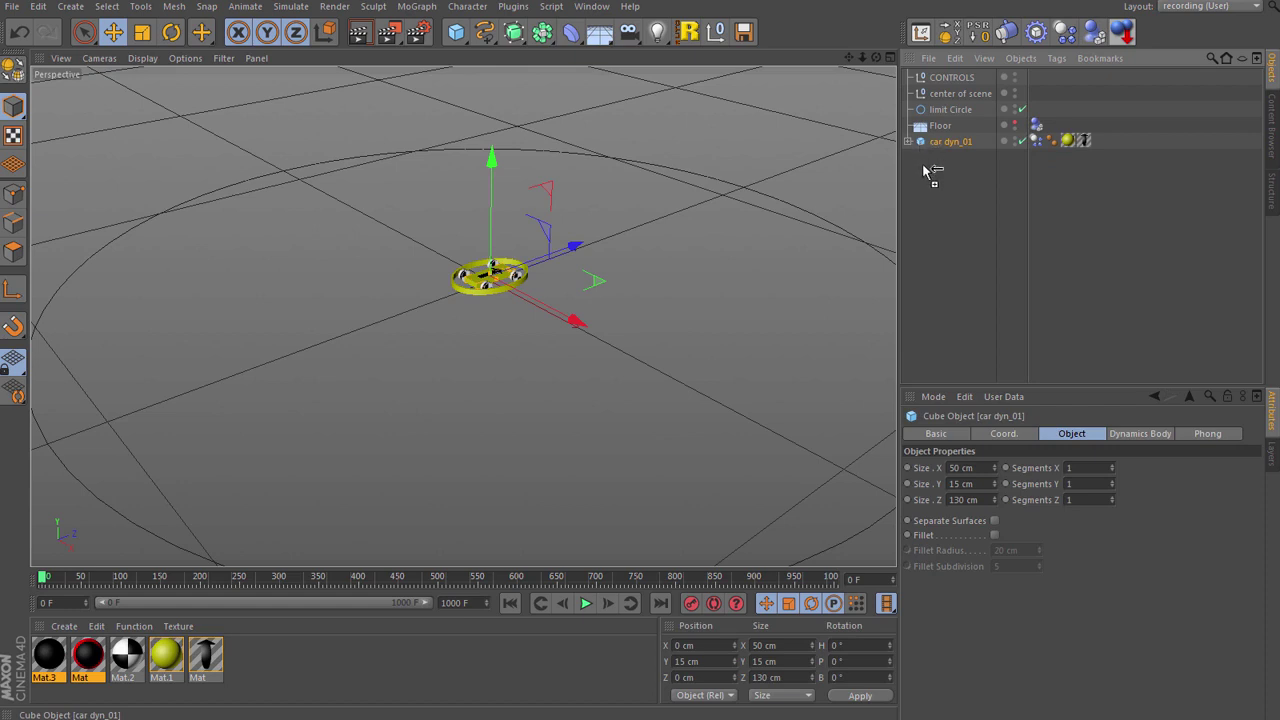
{"action": "left_click_drag", "start_coordinate": [930, 175], "coordinate": [930, 162], "text": "ctrl"}
{"action": "left_click_drag", "start_coordinate": [571, 323], "coordinate": [668, 371]}
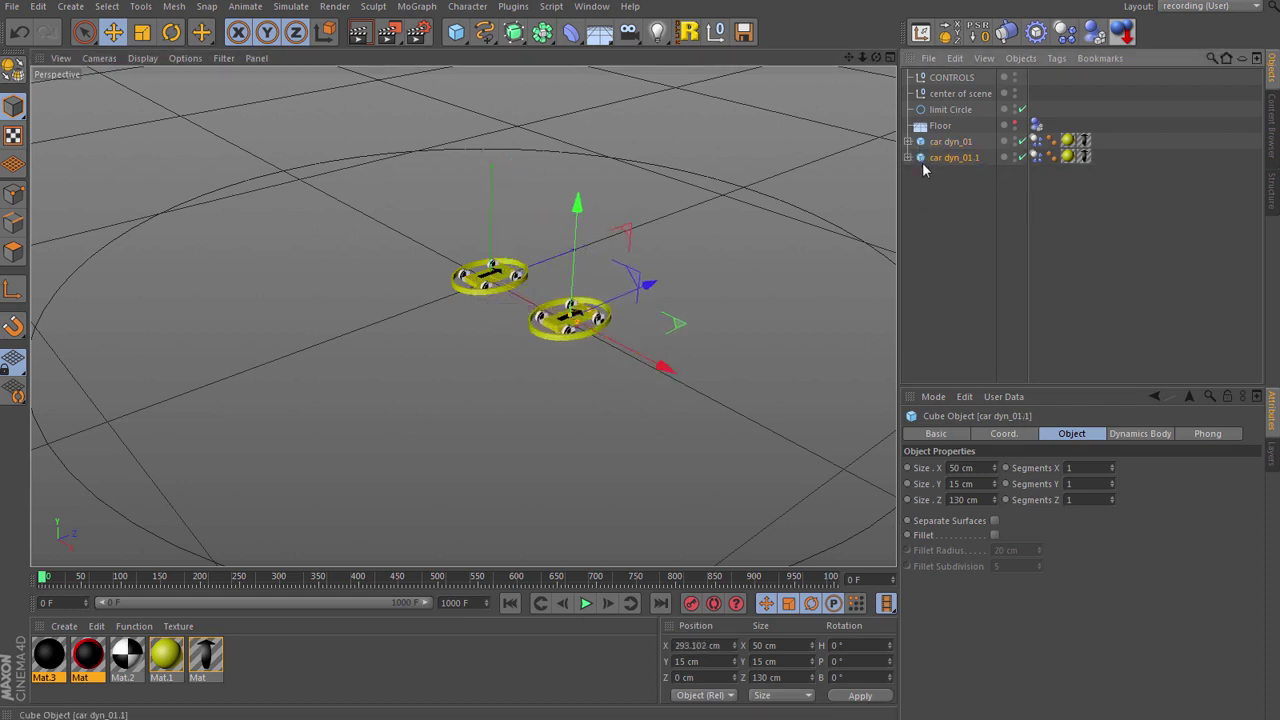
{"action": "left_click_drag", "start_coordinate": [945, 157], "coordinate": [925, 175], "text": "ctrl"}
{"action": "left_click_drag", "start_coordinate": [667, 368], "coordinate": [781, 419]}
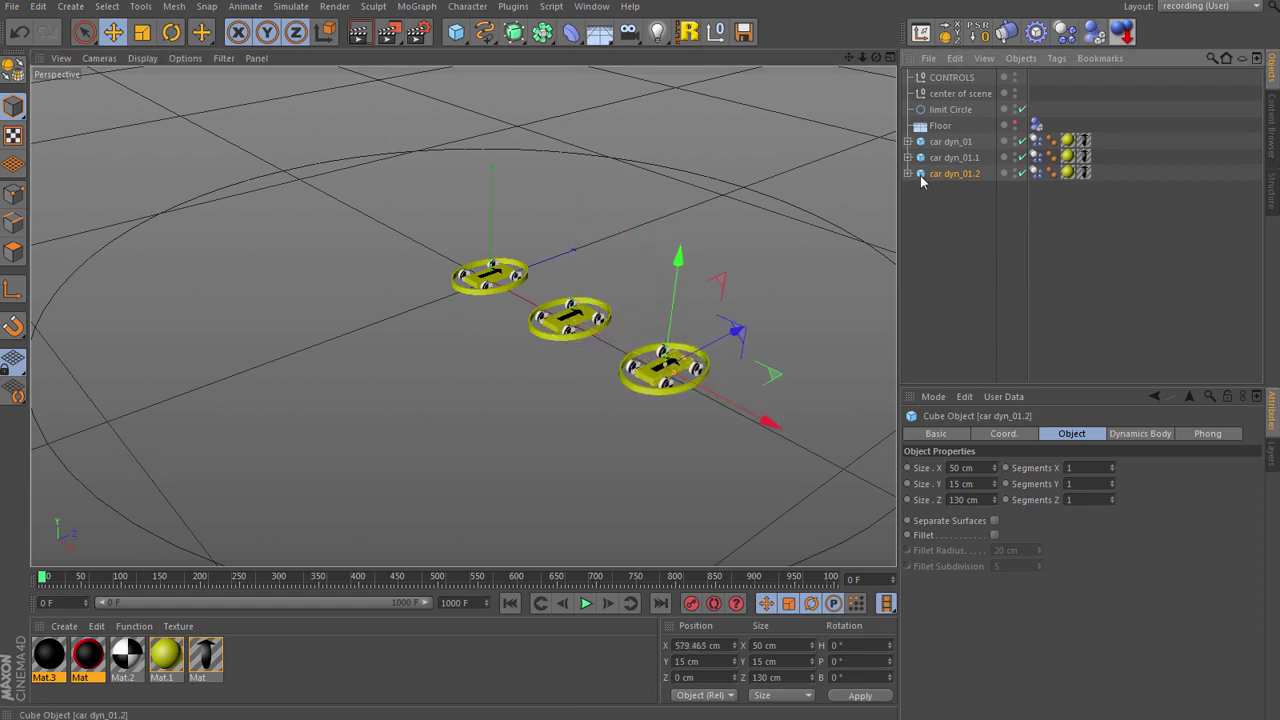
{"action": "left_click_drag", "start_coordinate": [920, 174], "coordinate": [929, 220], "text": "ctrl"}
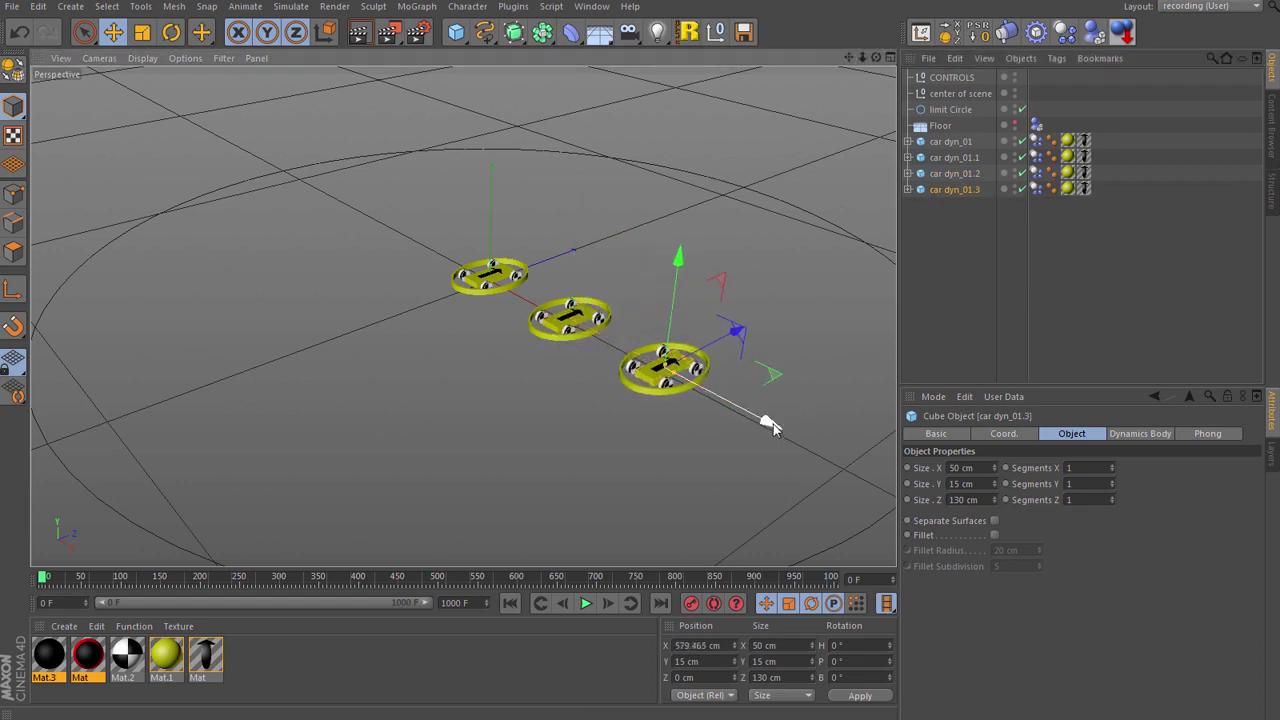
{"action": "left_click_drag", "start_coordinate": [768, 419], "coordinate": [895, 491]}
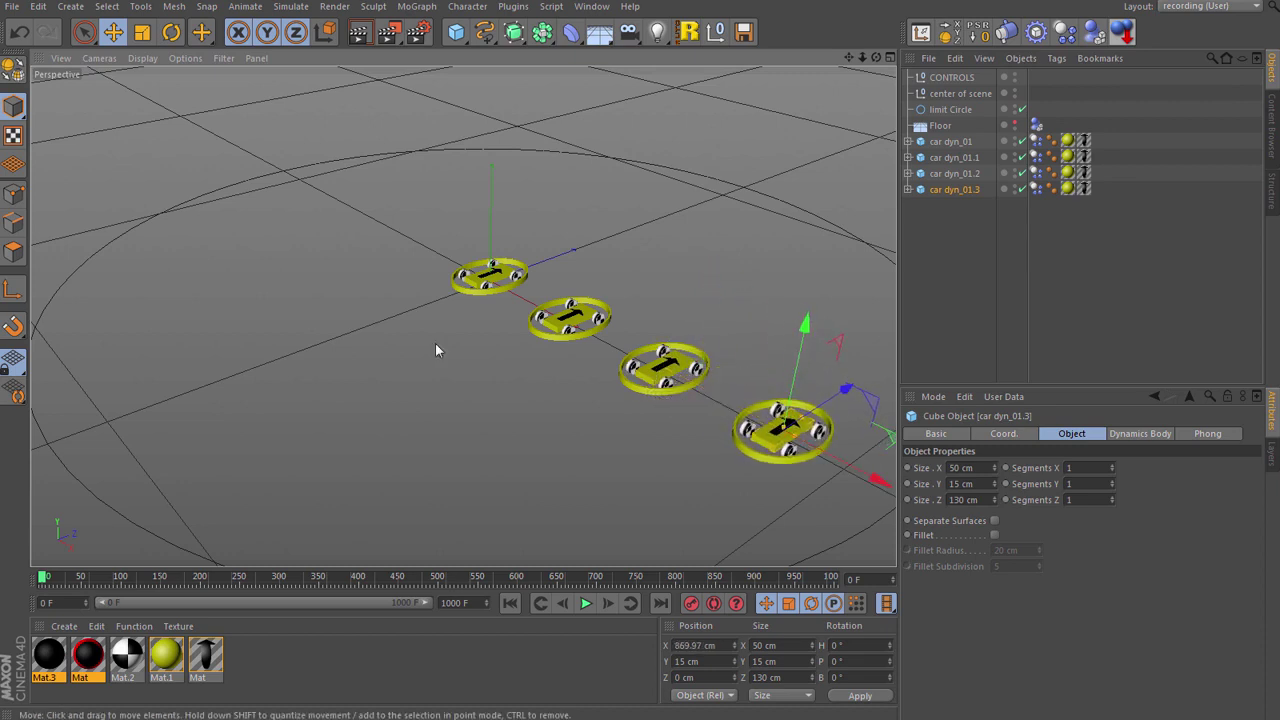
Copy-paste the four cars into a second row along Z and select all eight.
{"action": "left_click_drag", "start_coordinate": [435, 343], "coordinate": [609, 163], "text": "alt"}
{"action": "left_click_drag", "start_coordinate": [976, 230], "coordinate": [930, 135]}
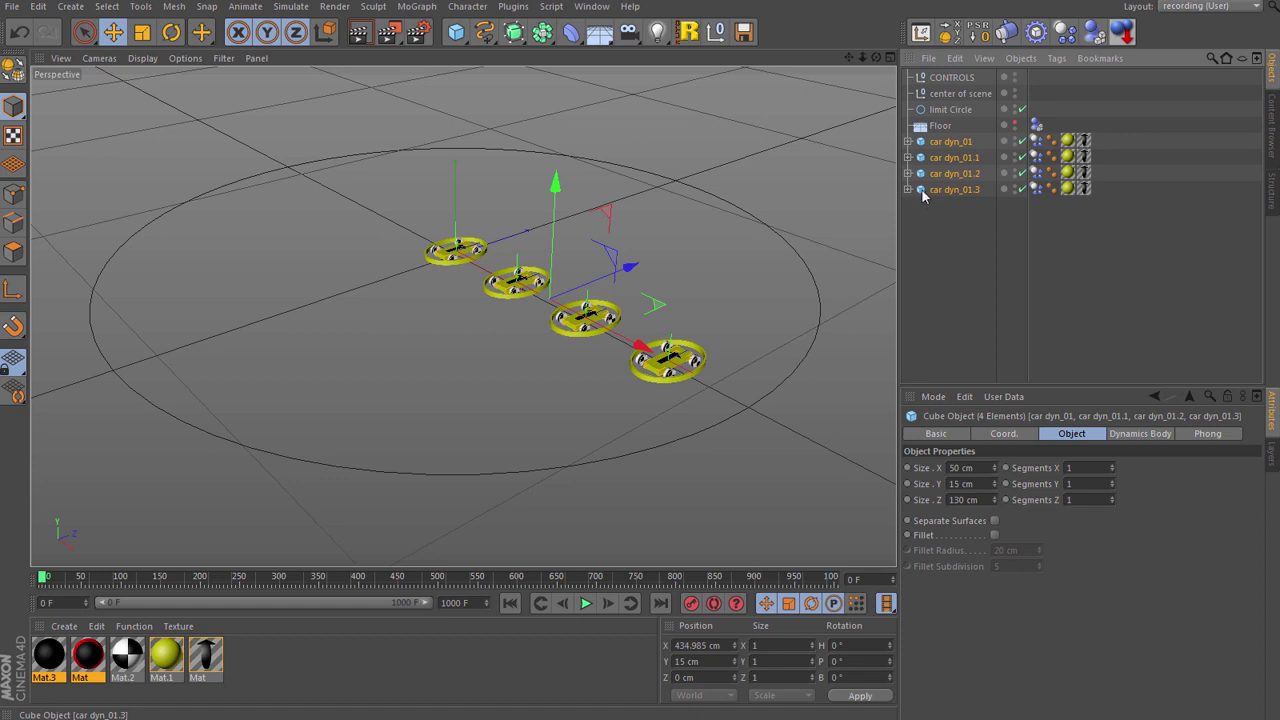
{"action": "key", "text": "ctrl+c"}
{"action": "key", "text": "ctrl+v"}
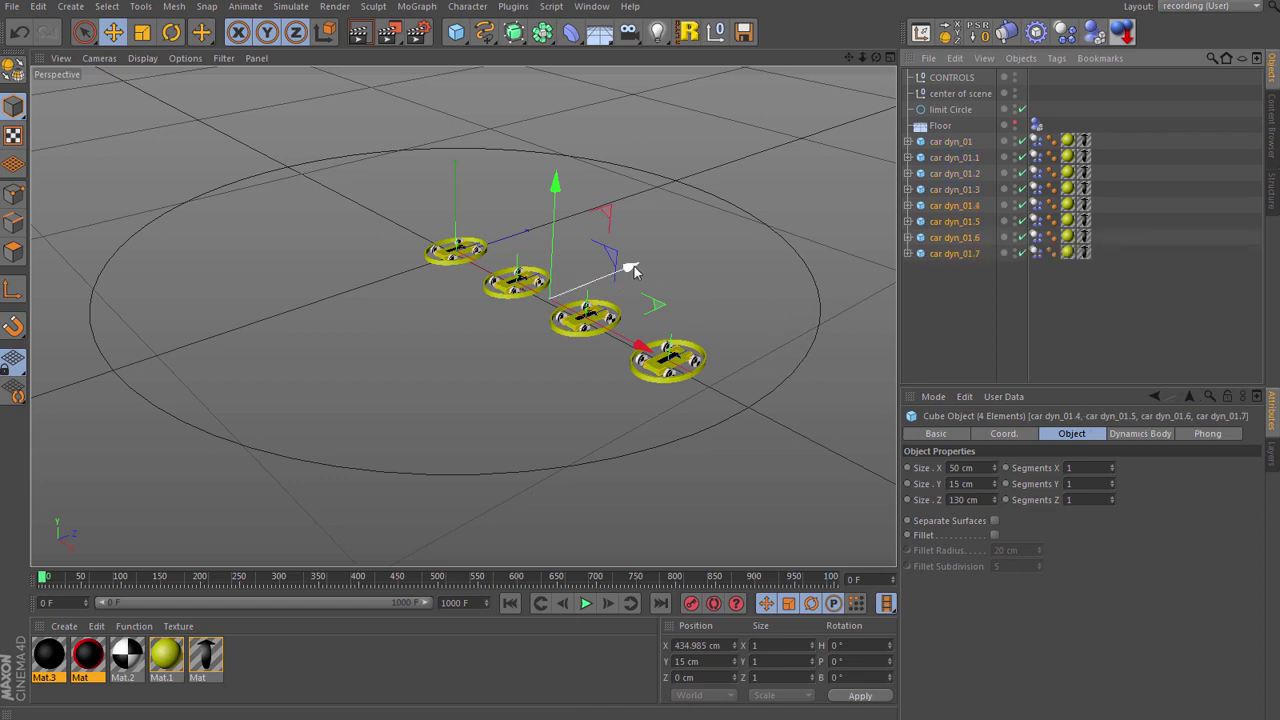
{"action": "left_click_drag", "start_coordinate": [632, 270], "coordinate": [522, 320]}
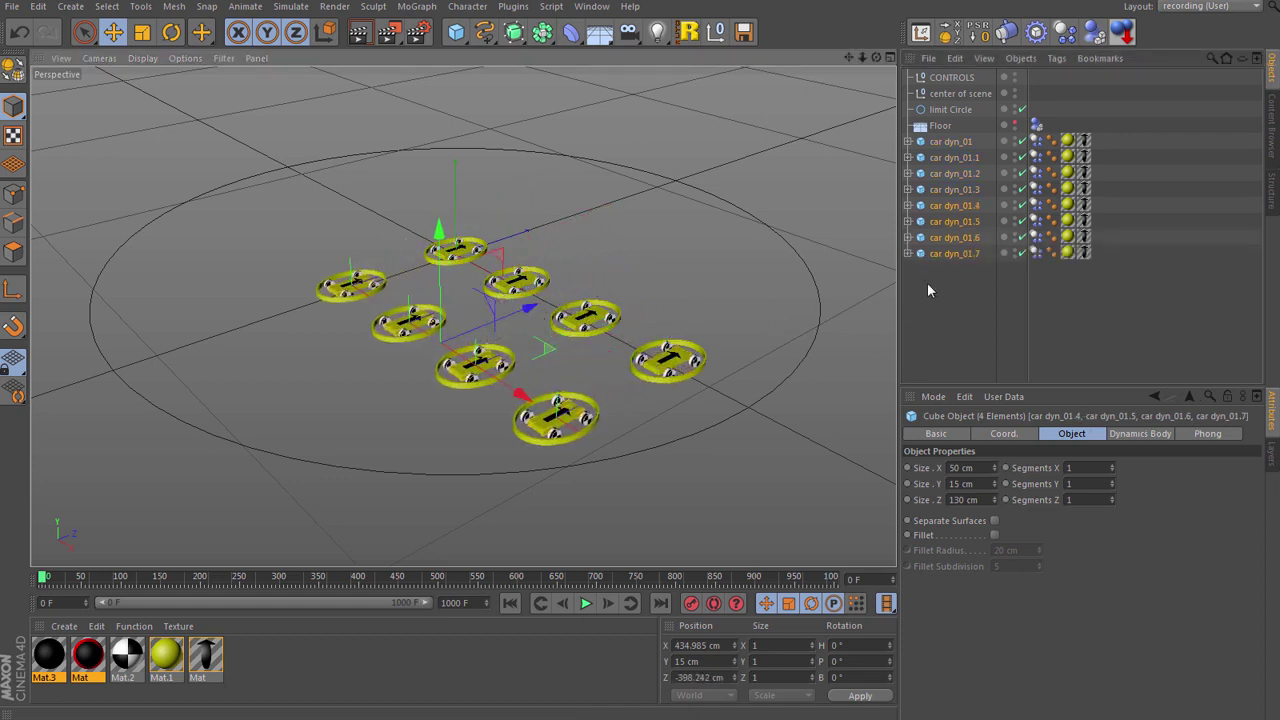
{"action": "left_click_drag", "start_coordinate": [962, 292], "coordinate": [928, 139]}
Batch-rename the eight cars with AutoRename to root name 'dyn car' with leading zeroes.
{"action": "left_click", "coordinate": [688, 32]}
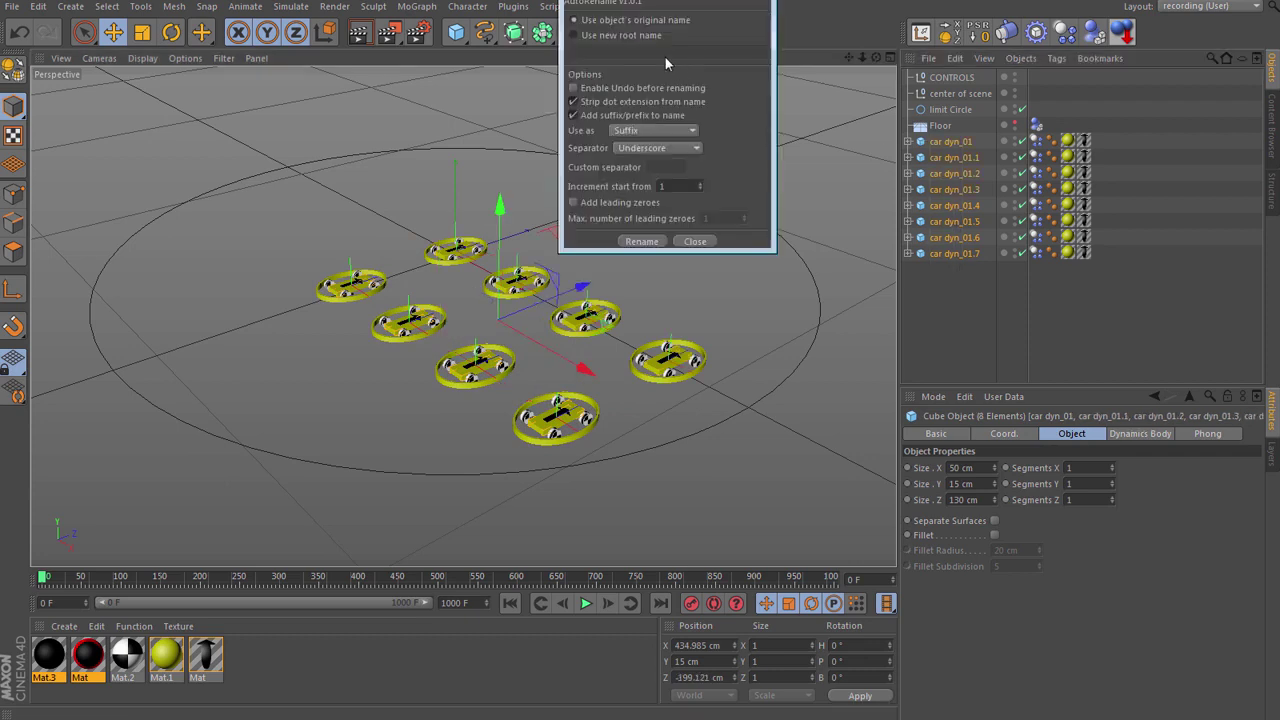
{"action": "left_click_drag", "start_coordinate": [662, 2], "coordinate": [716, 159]}
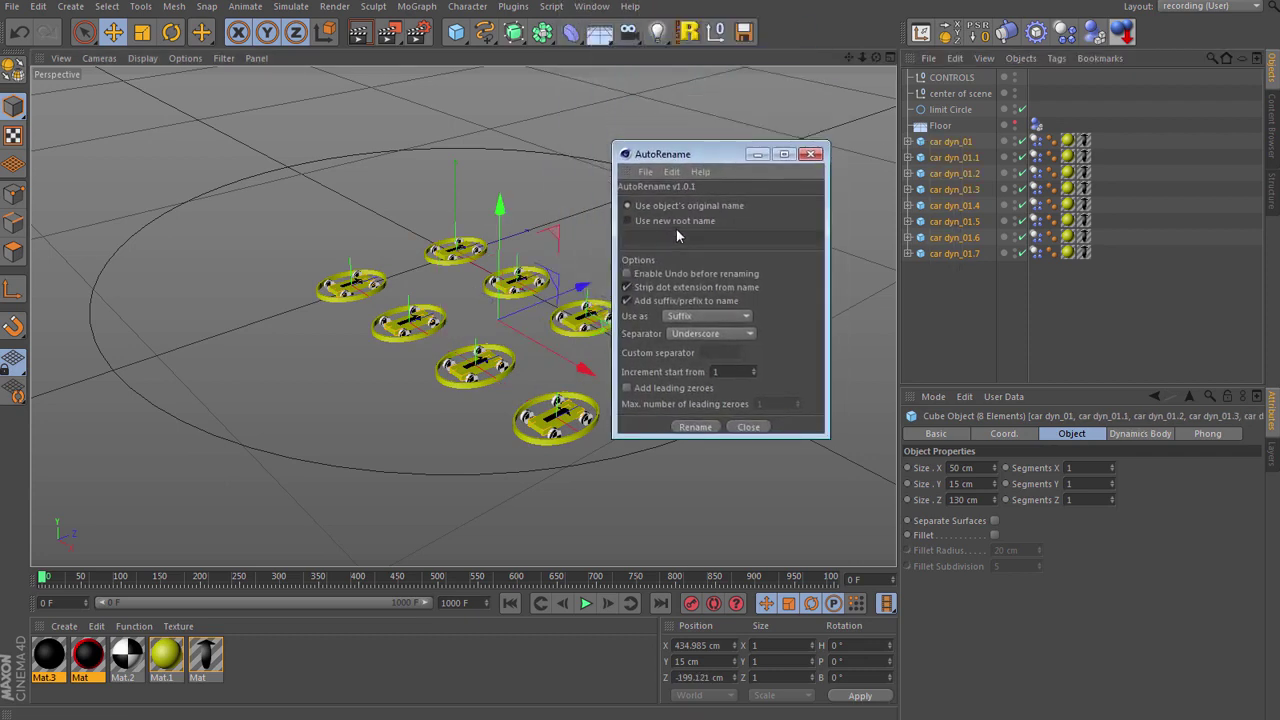
{"action": "left_click", "coordinate": [674, 220]}
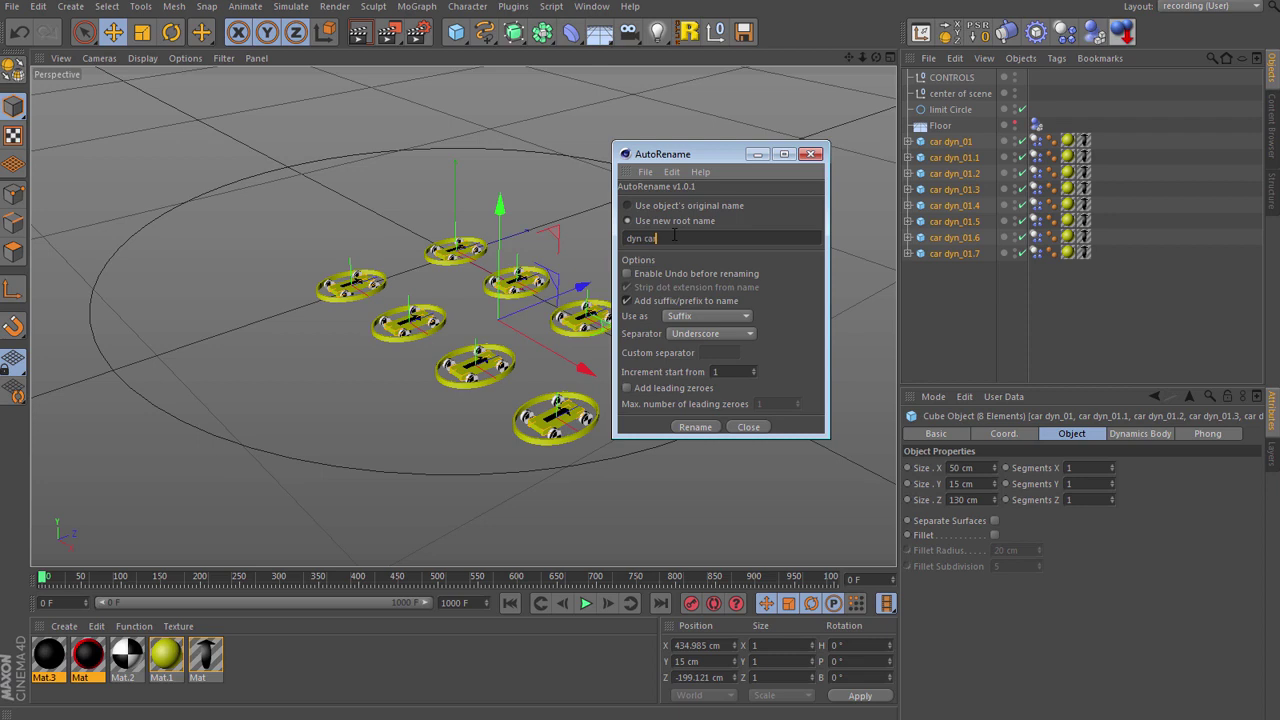
{"action": "left_click", "coordinate": [627, 388]}
{"action": "left_click", "coordinate": [700, 427]}
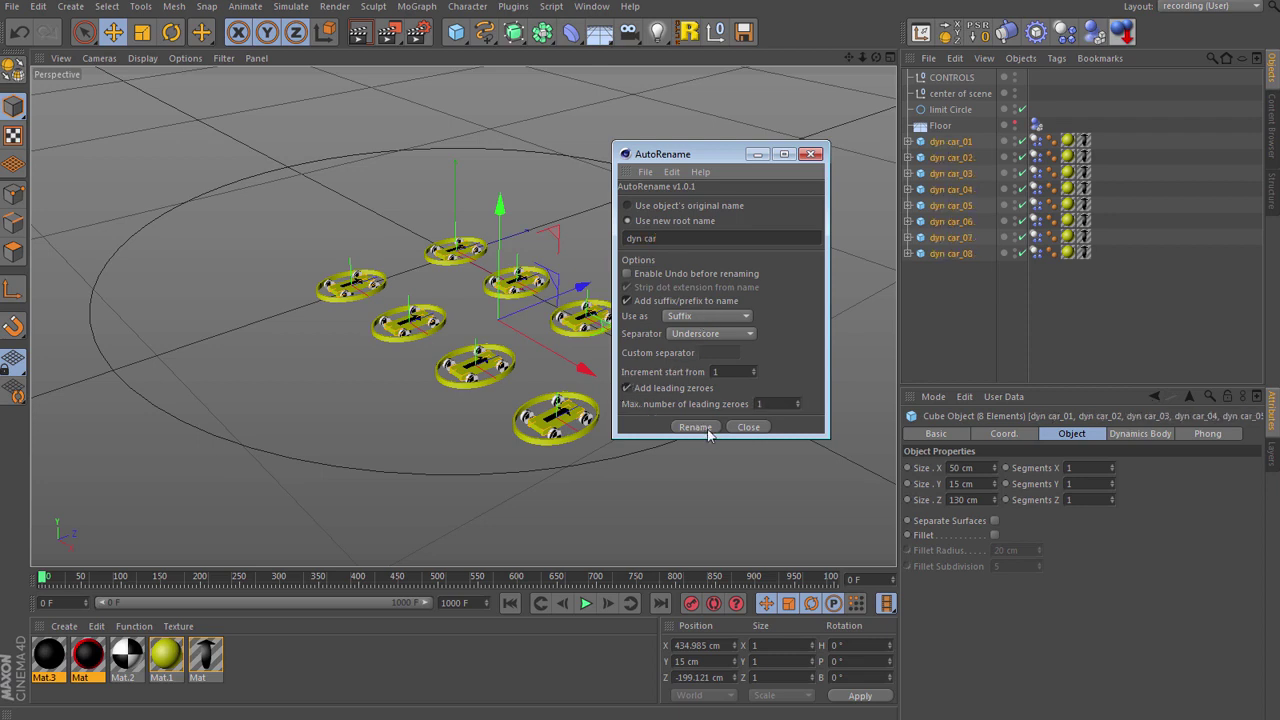
{"action": "left_click", "coordinate": [749, 427]}
{"action": "left_click", "coordinate": [948, 314]}
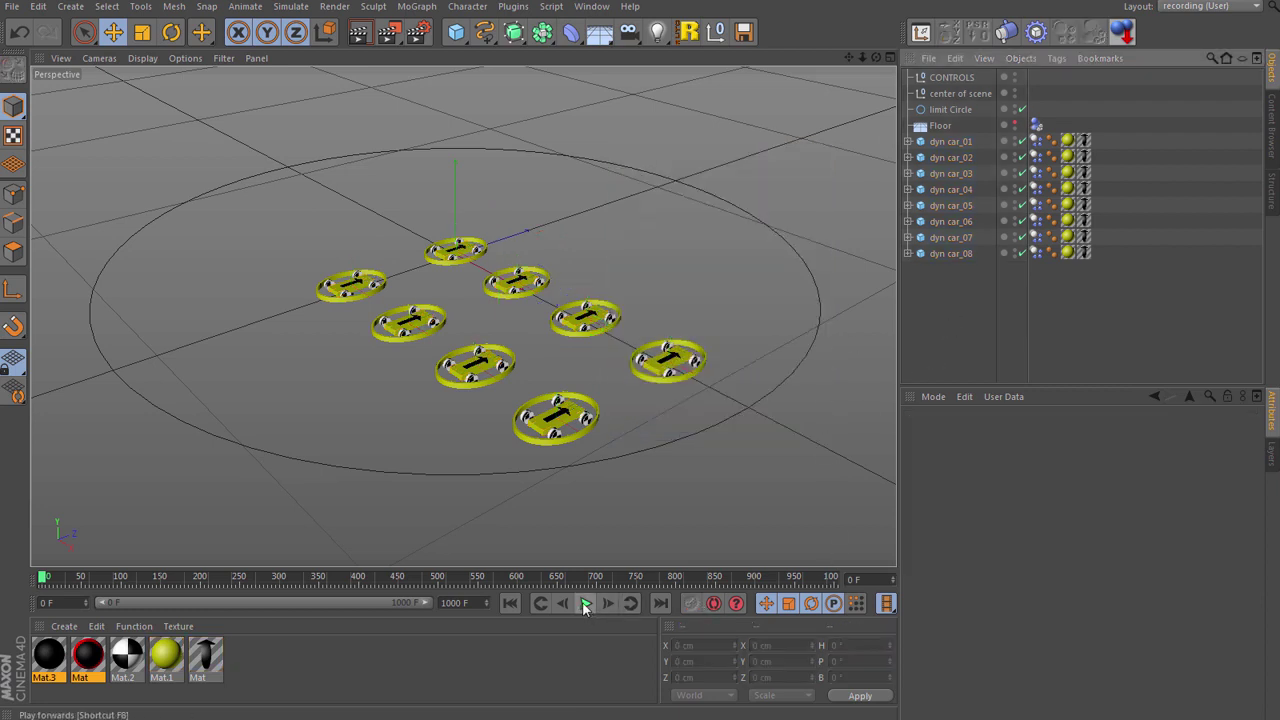
Play the eight-car simulation, pause, rewind to frame 0 and hide the cars in the viewport.
{"action": "left_click", "coordinate": [585, 604]}
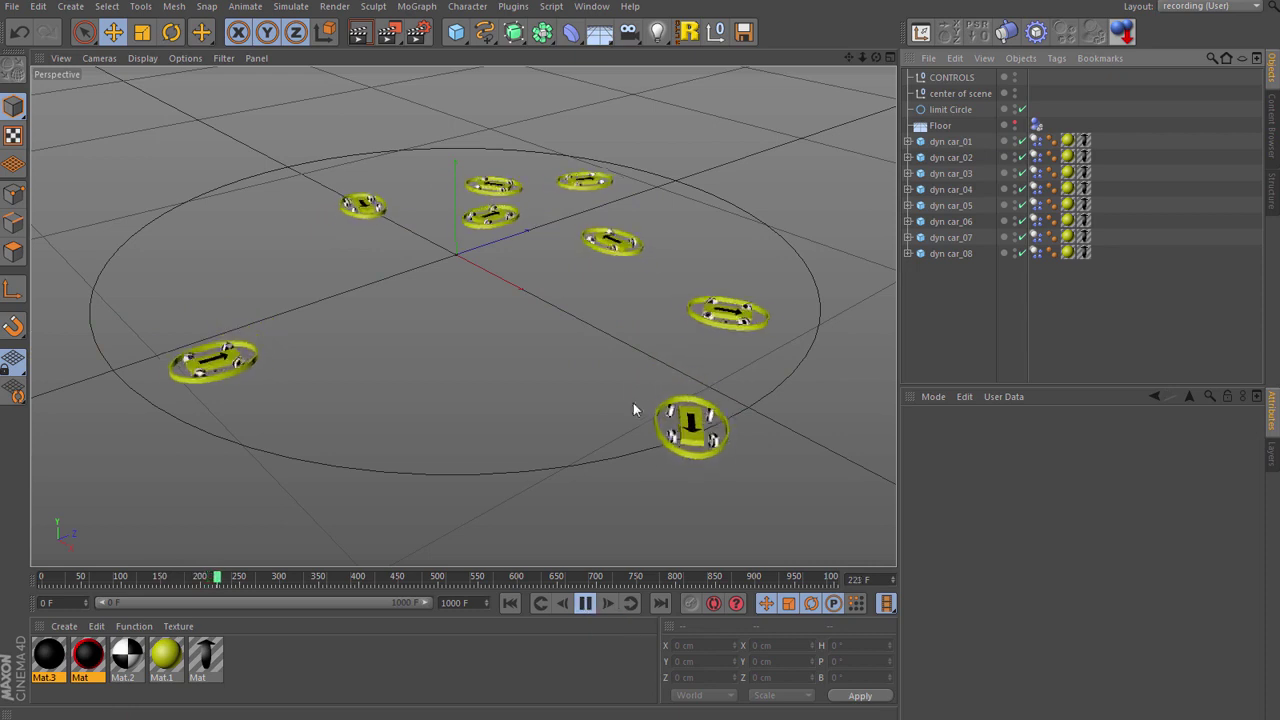
{"action": "left_click", "coordinate": [586, 604]}
{"action": "left_click", "coordinate": [510, 603]}
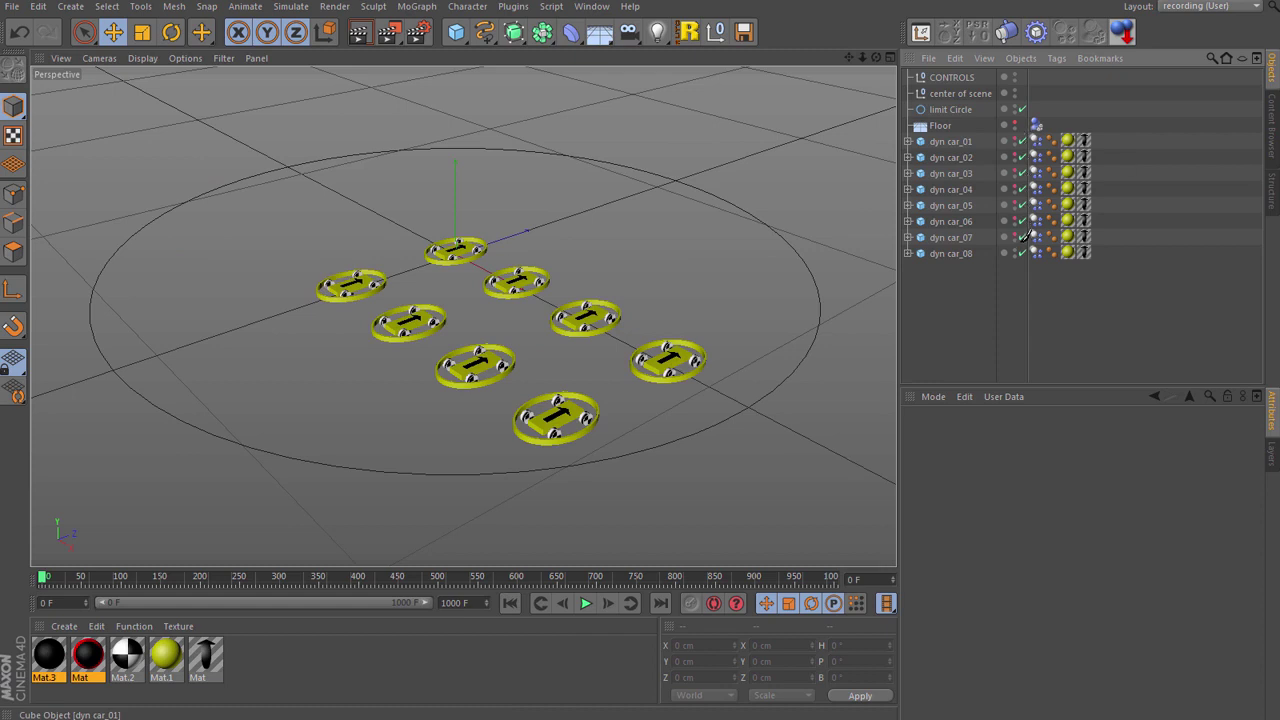
{"action": "left_click", "coordinate": [1014, 253]}
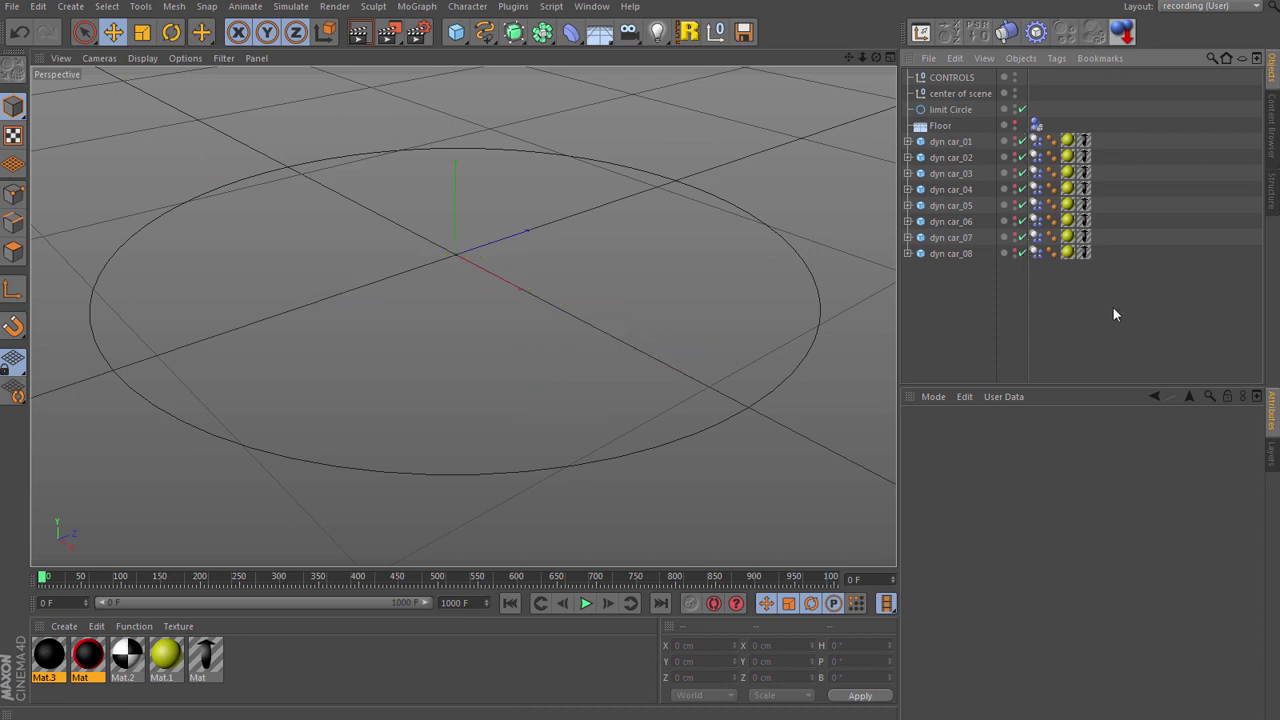
Filter the Object Manager by 'hem' and play, then stop, the hemispheres' motion.
{"action": "left_click", "coordinate": [1210, 57]}
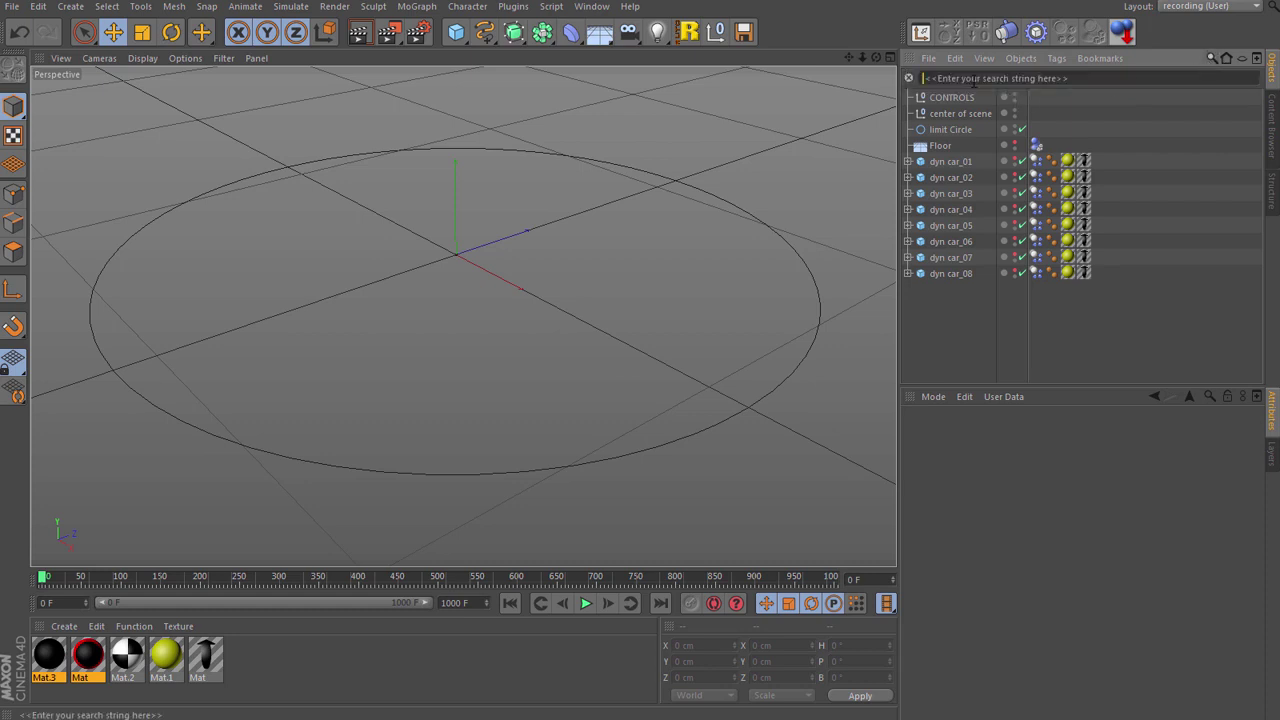
{"action": "type", "text": "hemi"}
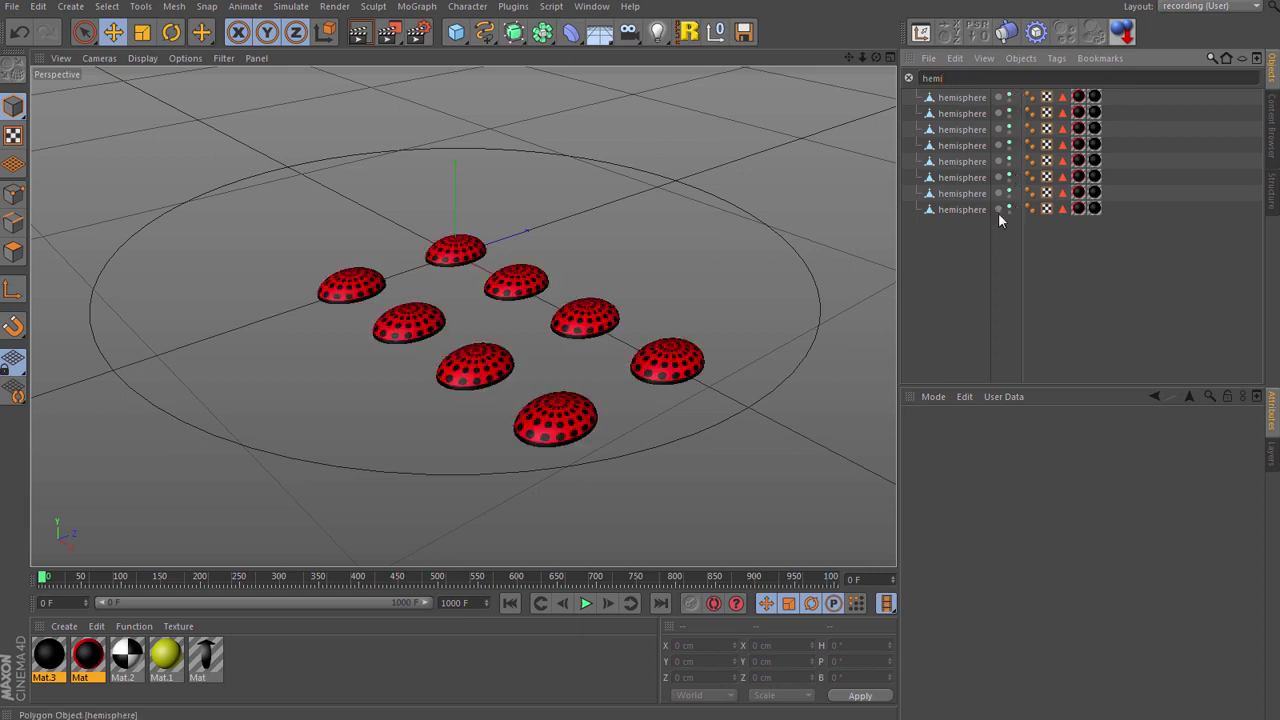
{"action": "left_click", "coordinate": [587, 605]}
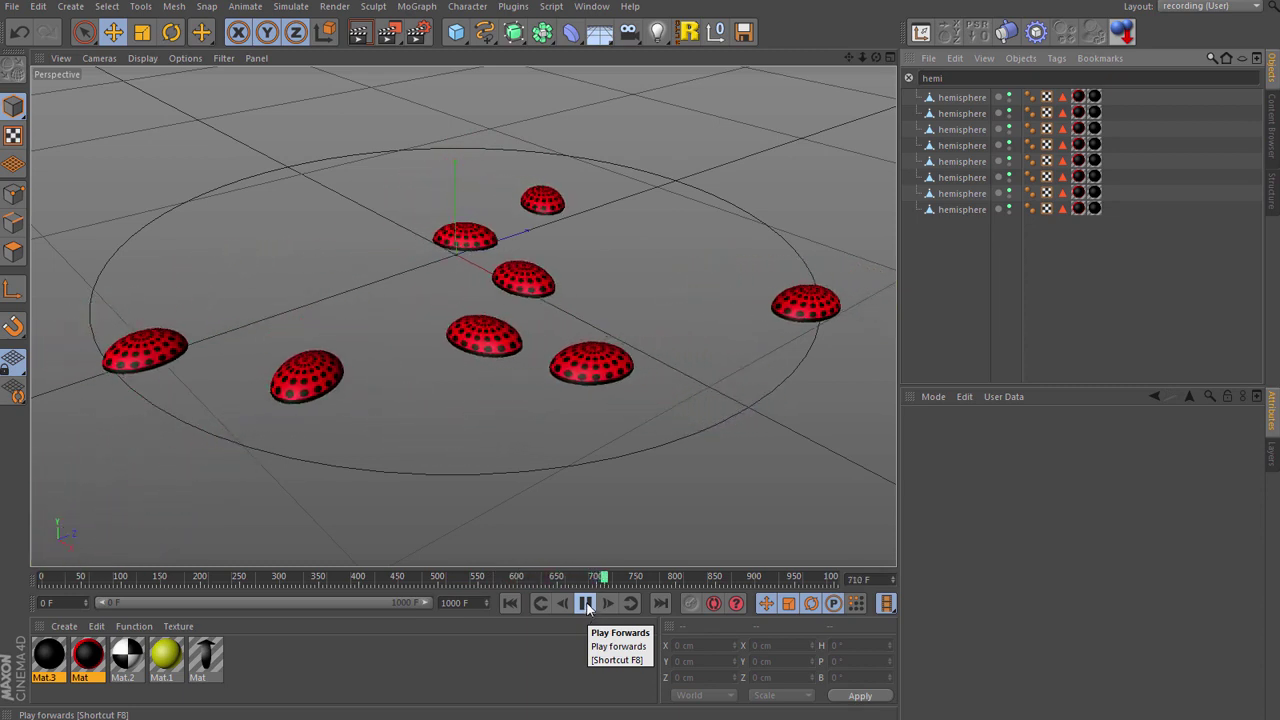
{"action": "left_click", "coordinate": [586, 605]}
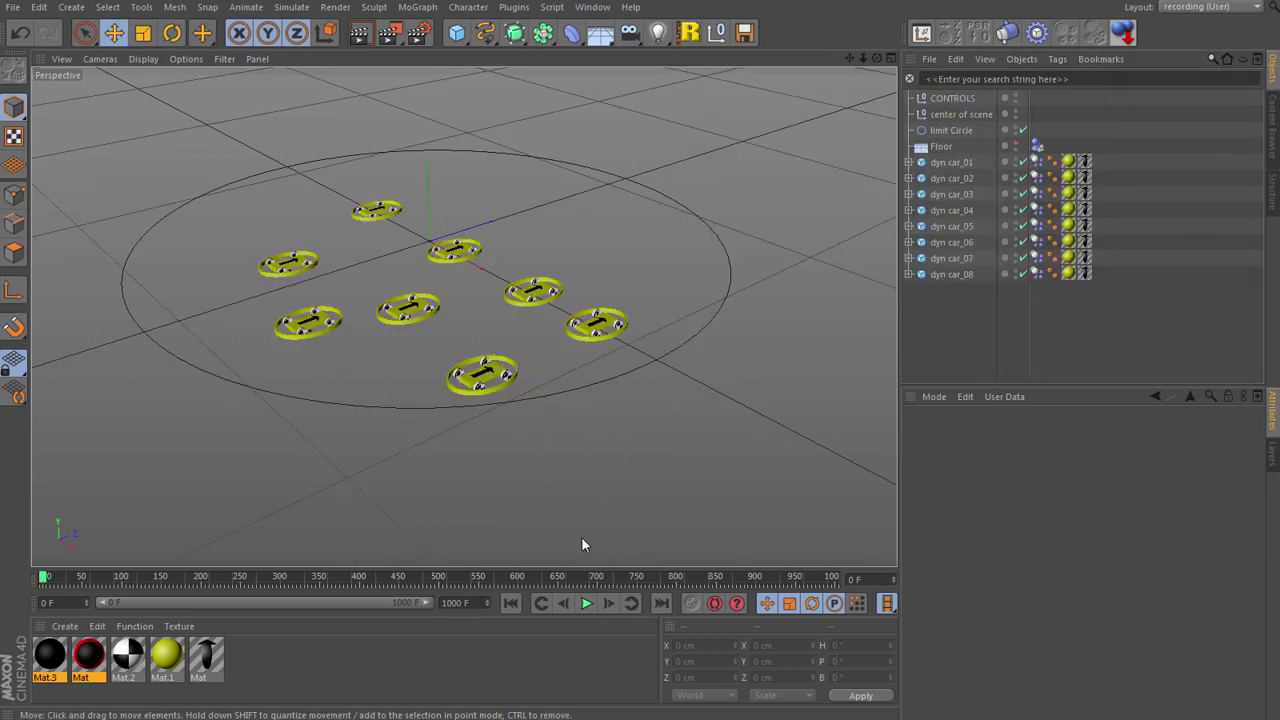
{"action": "left_click", "coordinate": [586, 603]}
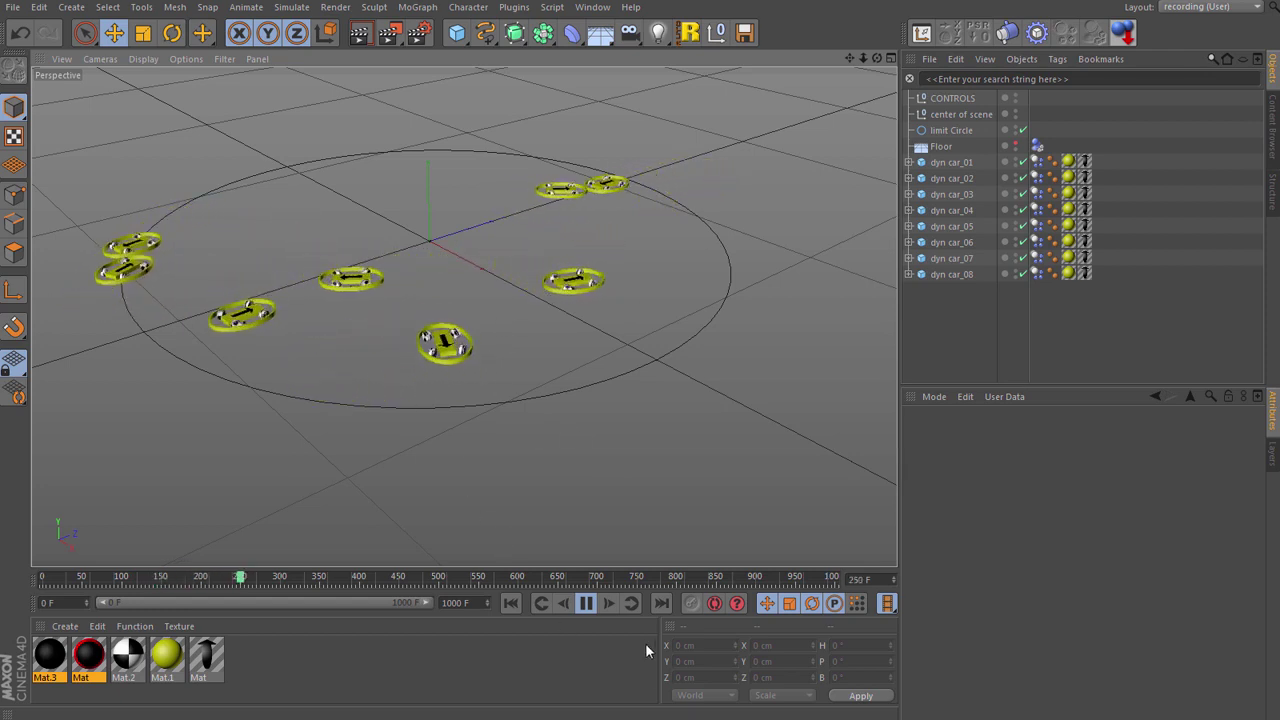
{"action": "left_click", "coordinate": [586, 603]}
At frame 0, slide dyn car_08 to a new start spot near X 784 cm, Z -437 cm.
{"action": "left_click", "coordinate": [510, 603]}
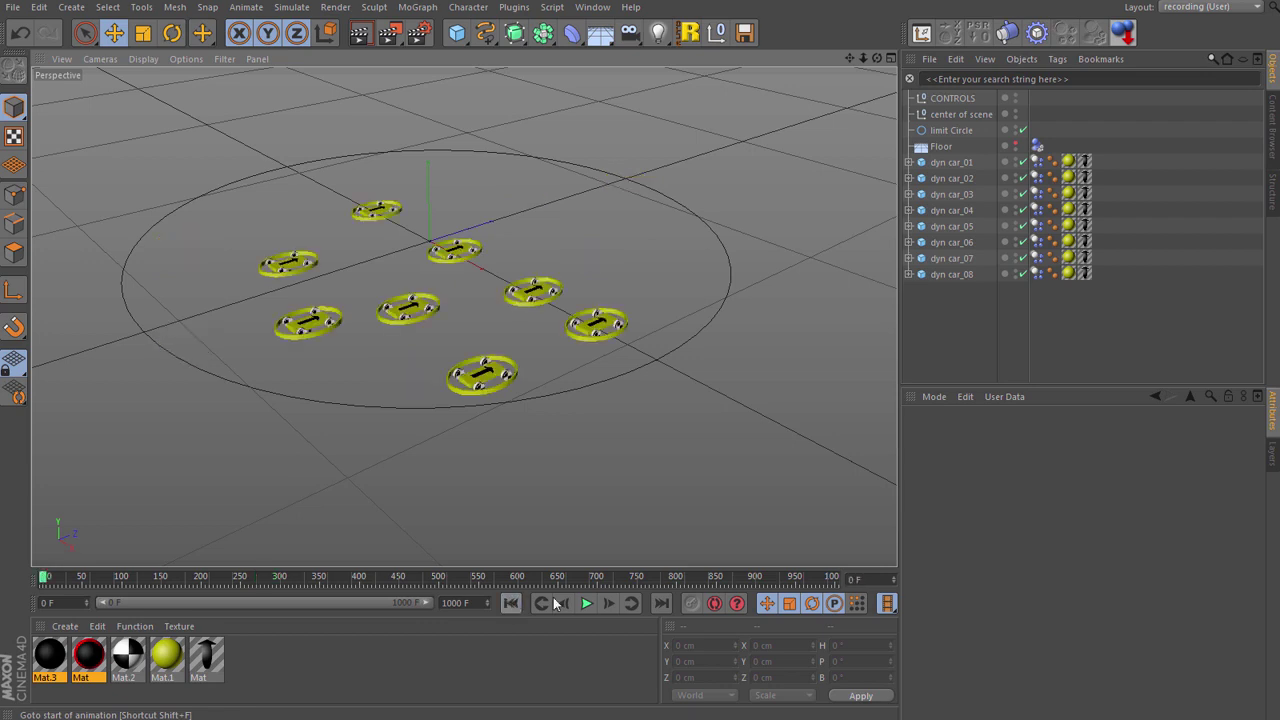
{"action": "left_click", "coordinate": [950, 274]}
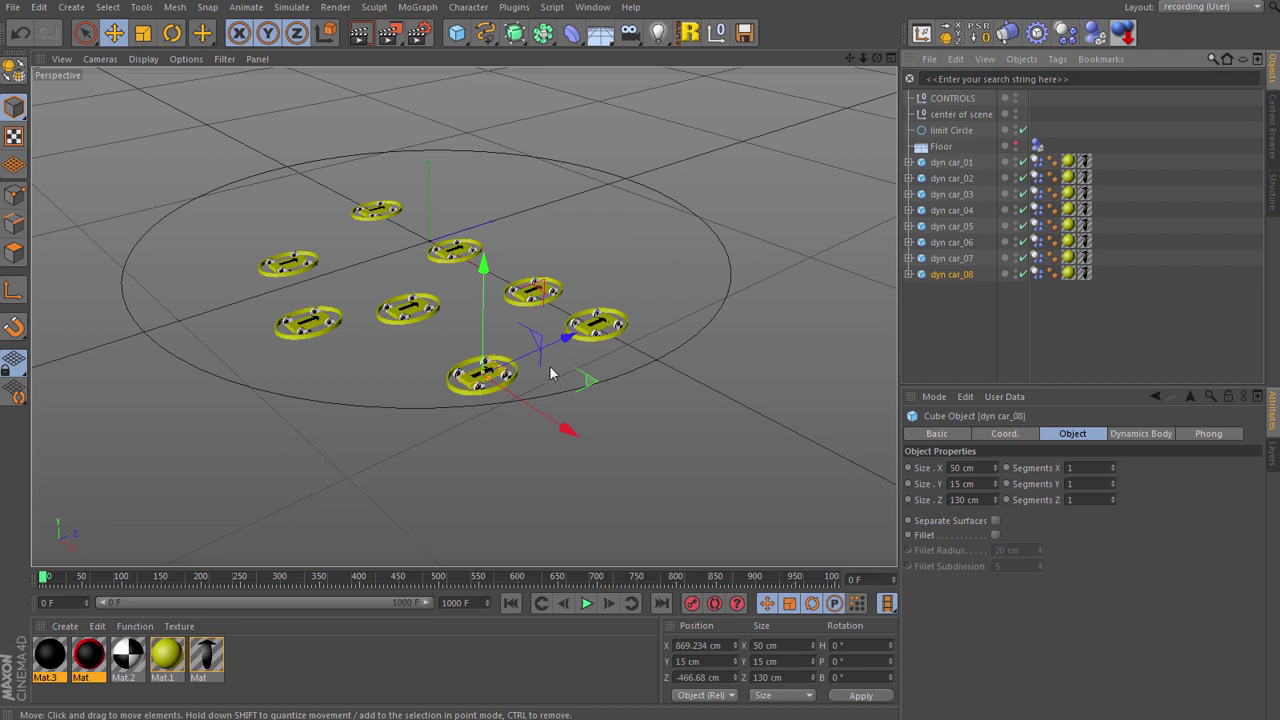
{"action": "scroll", "coordinate": [588, 362], "scroll_direction": "up", "scroll_amount": 2}
{"action": "scroll", "coordinate": [588, 358], "scroll_direction": "up", "scroll_amount": 3}
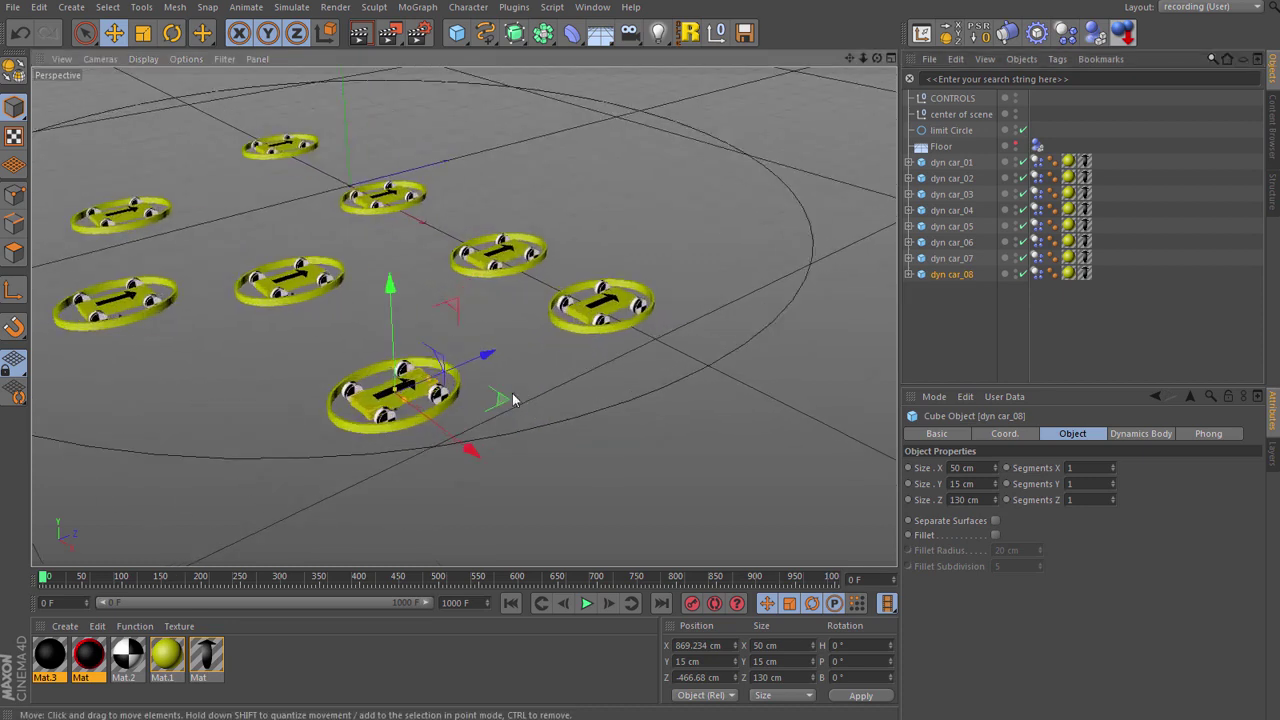
{"action": "left_click_drag", "start_coordinate": [517, 400], "coordinate": [606, 349]}
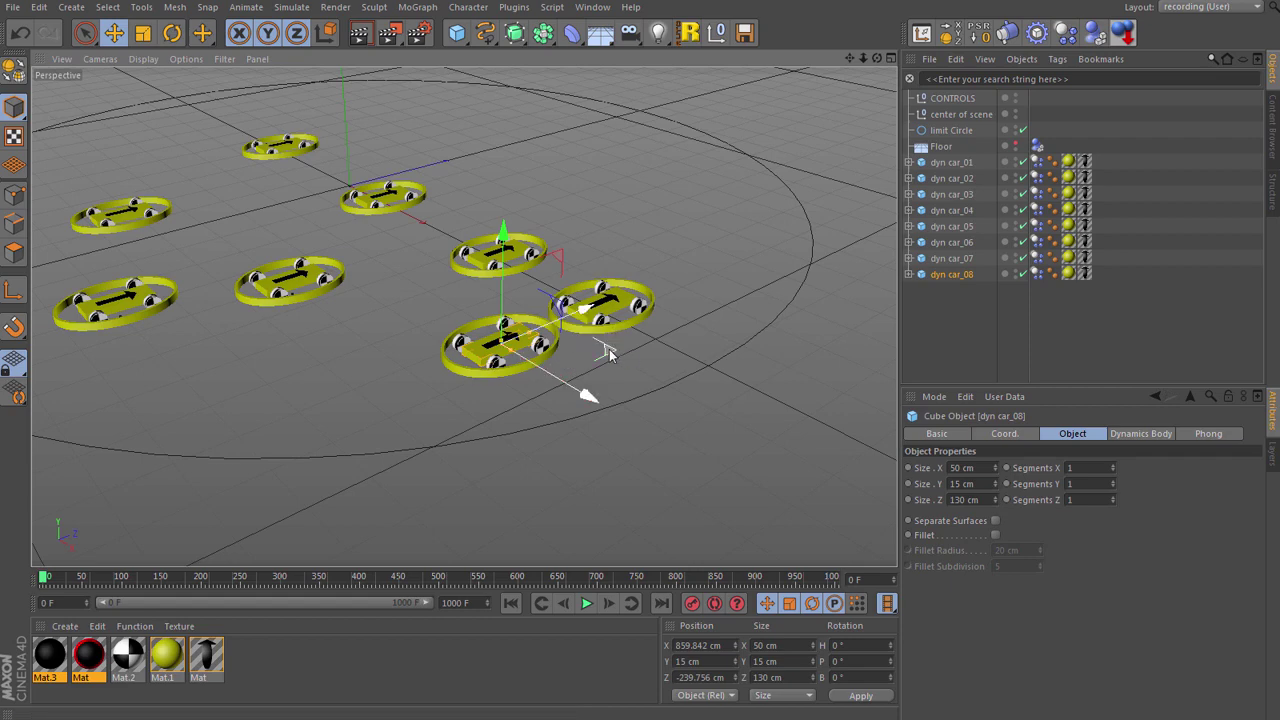
{"action": "left_click_drag", "start_coordinate": [610, 354], "coordinate": [792, 361]}
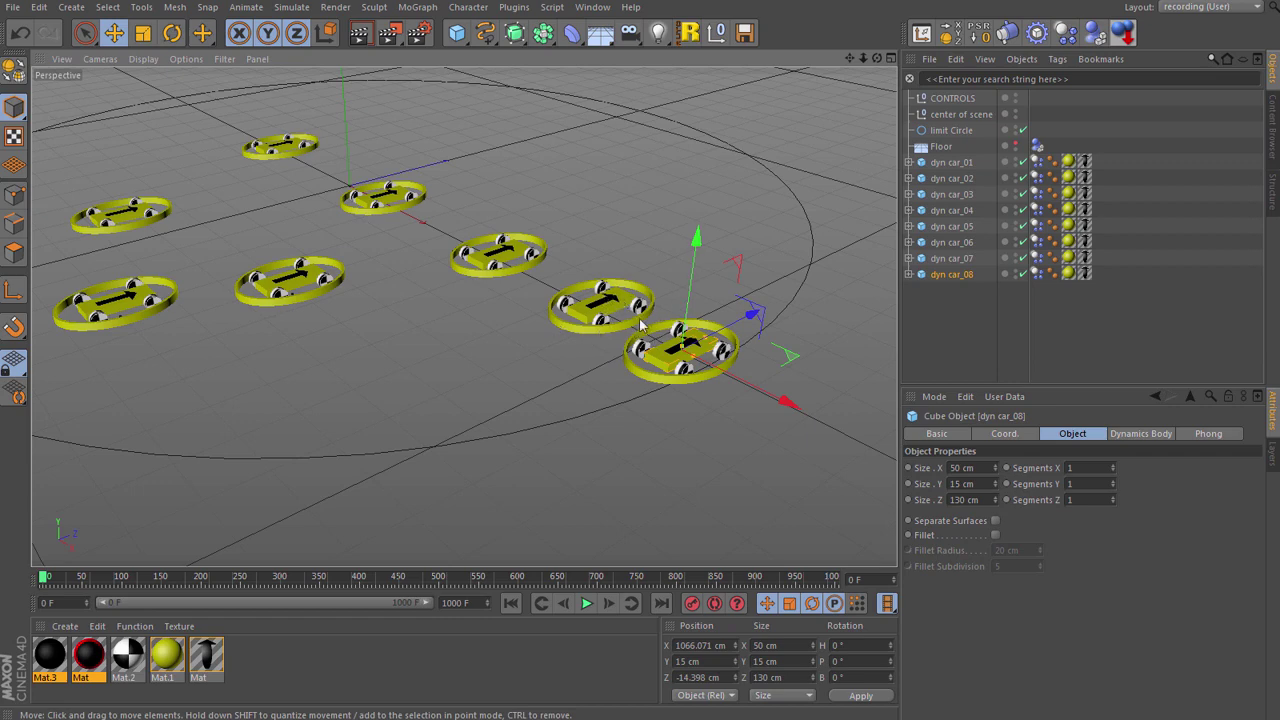
{"action": "left_click_drag", "start_coordinate": [774, 363], "coordinate": [500, 370]}
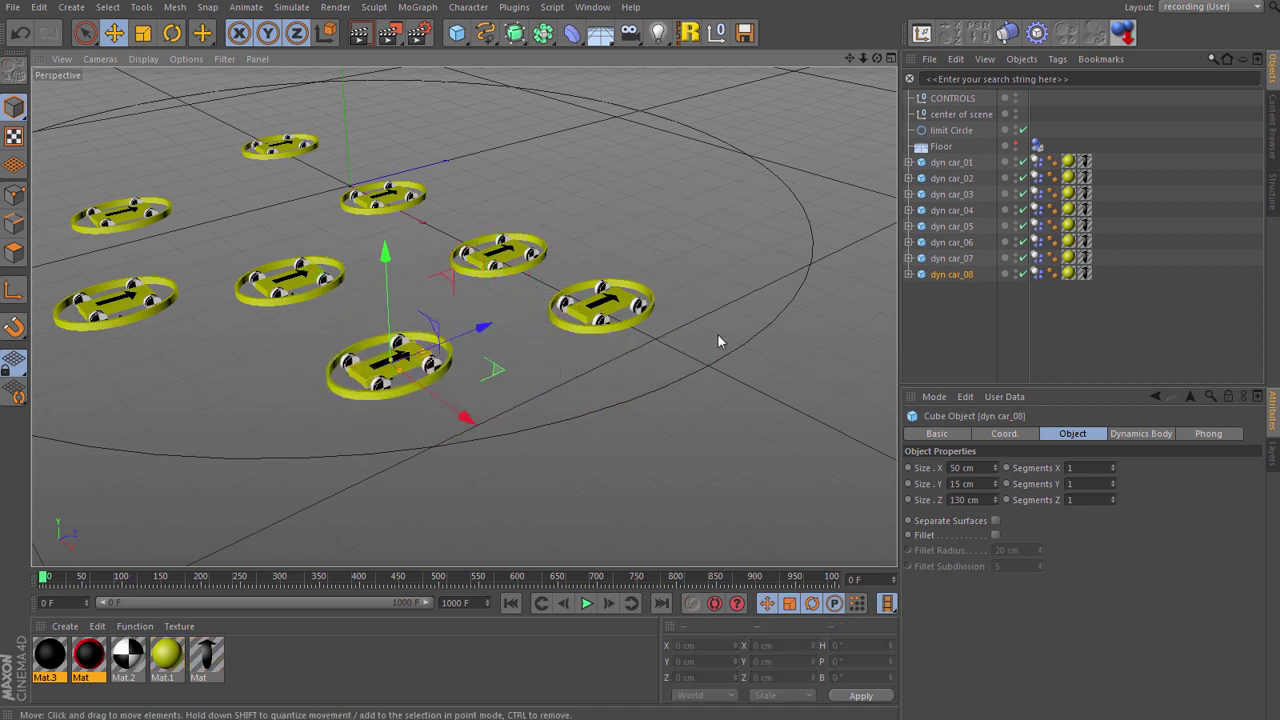
{"action": "left_click", "coordinate": [716, 341]}
{"action": "left_click_drag", "start_coordinate": [716, 340], "coordinate": [453, 360], "text": "alt"}
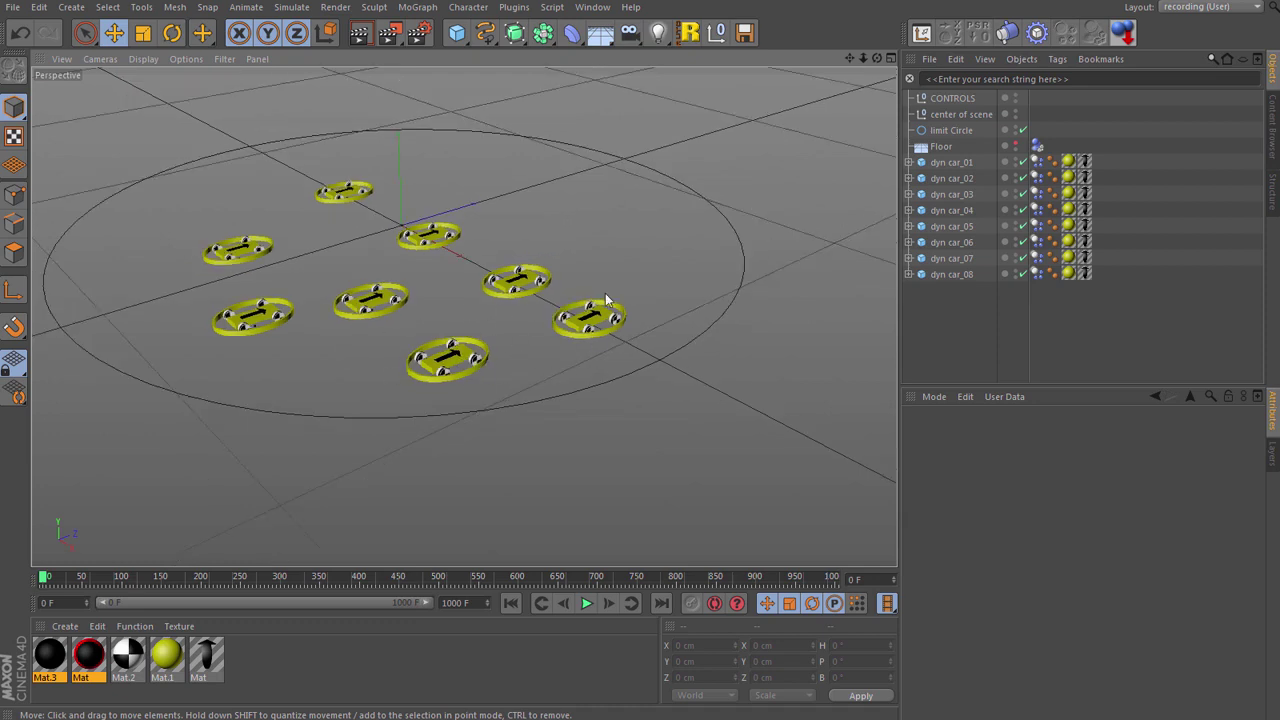
Inspect new car 2 bumpers.c4d in Top and Perspective views, then select dyn car_02 through dyn car_08.
{"action": "left_click", "coordinate": [592, 7]}
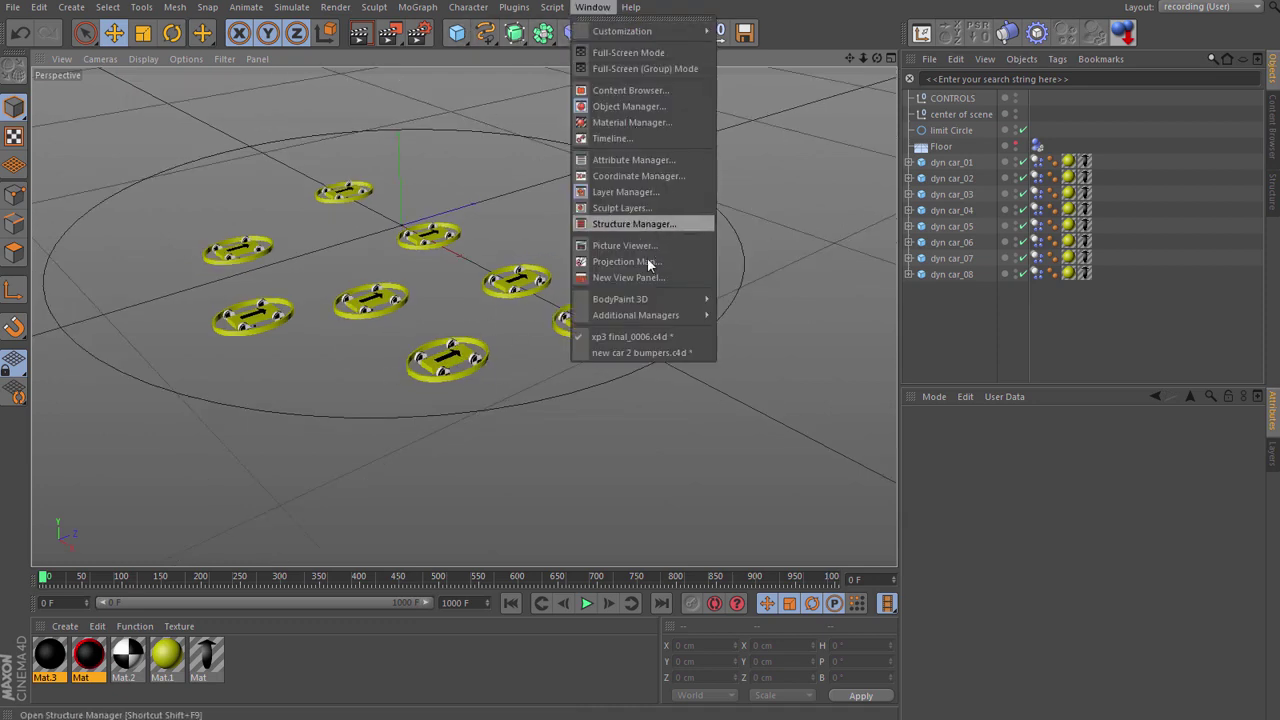
{"action": "left_click", "coordinate": [659, 353]}
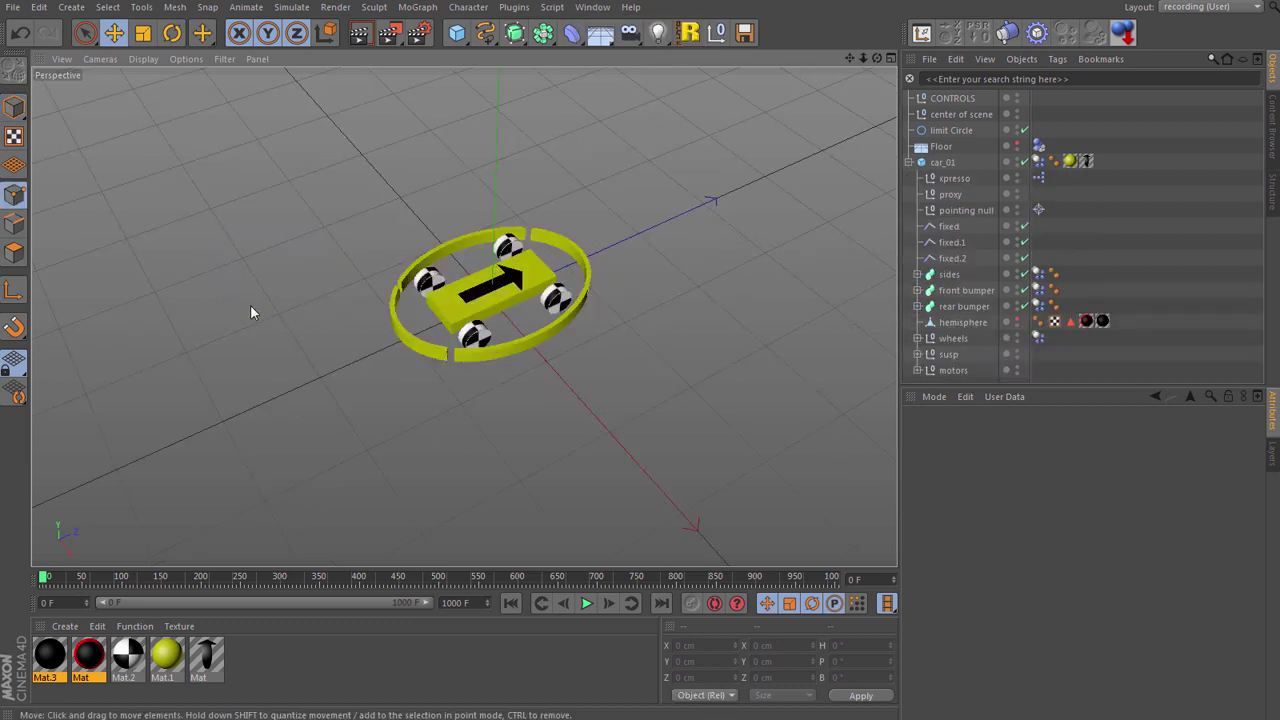
{"action": "key", "text": "F2"}
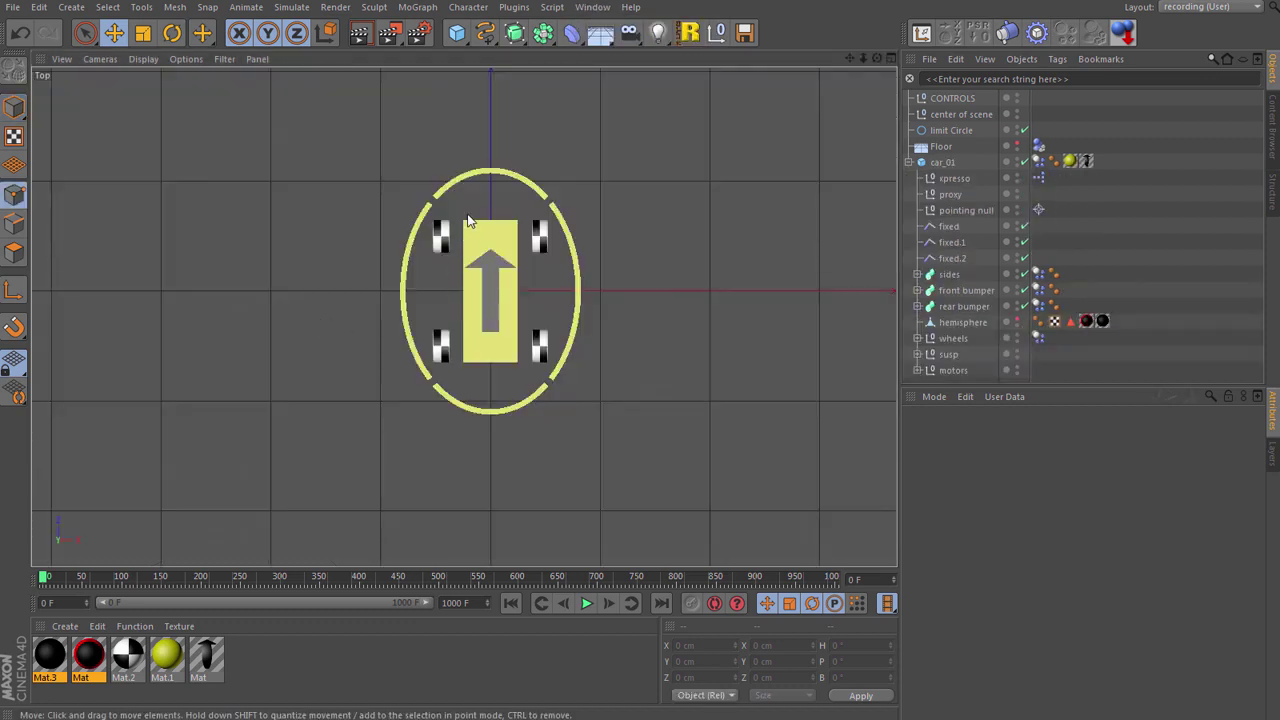
{"action": "scroll", "coordinate": [468, 220], "scroll_direction": "up", "scroll_amount": 2}
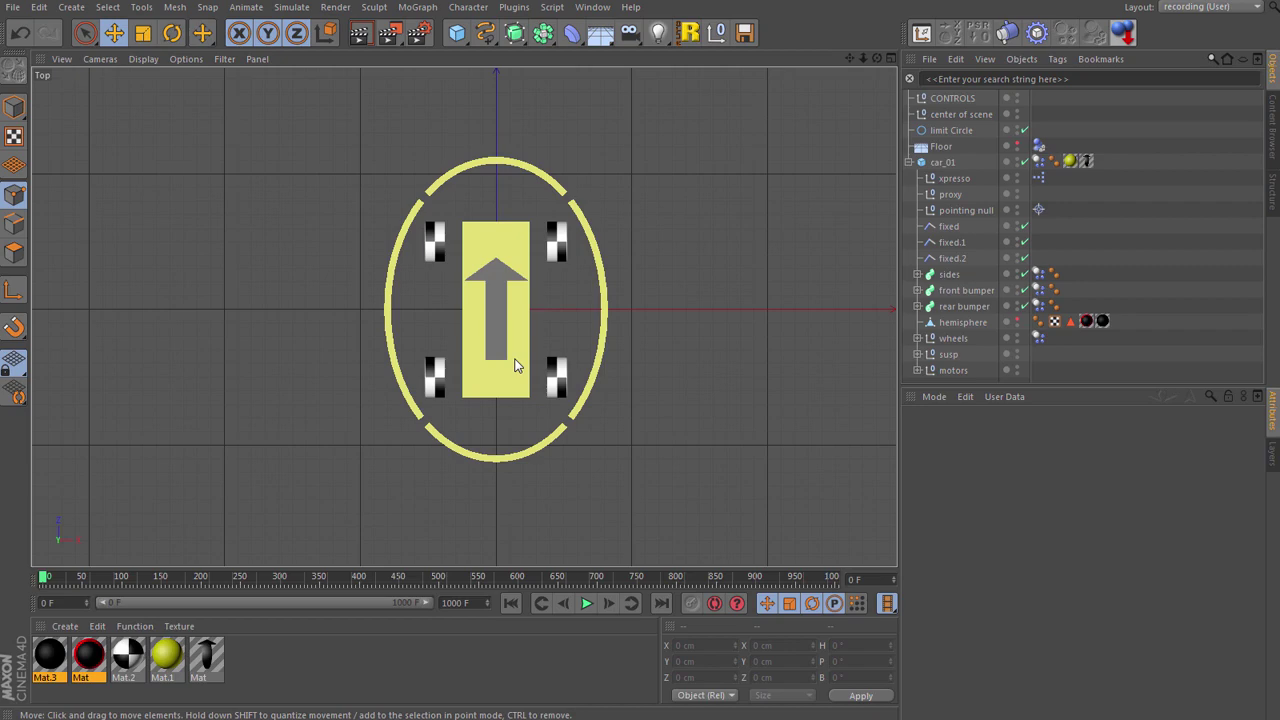
{"action": "key", "text": "F1"}
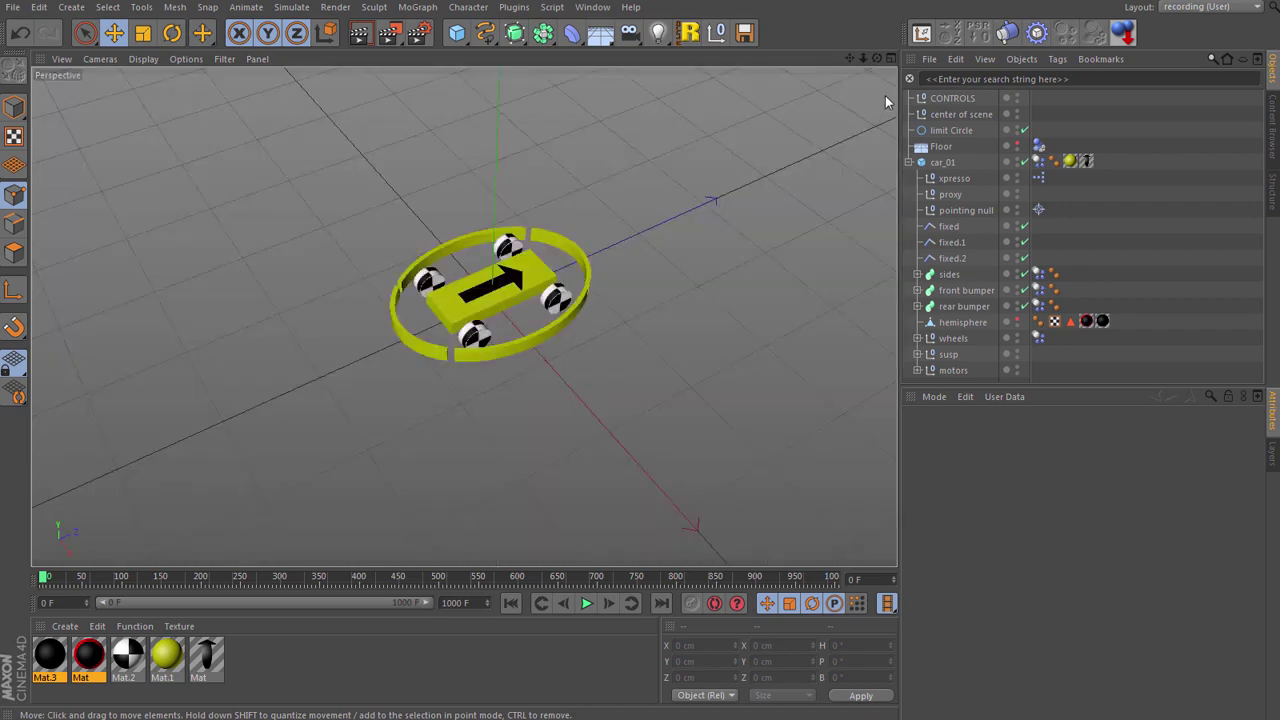
{"action": "left_click_drag", "start_coordinate": [878, 62], "coordinate": [835, 72]}
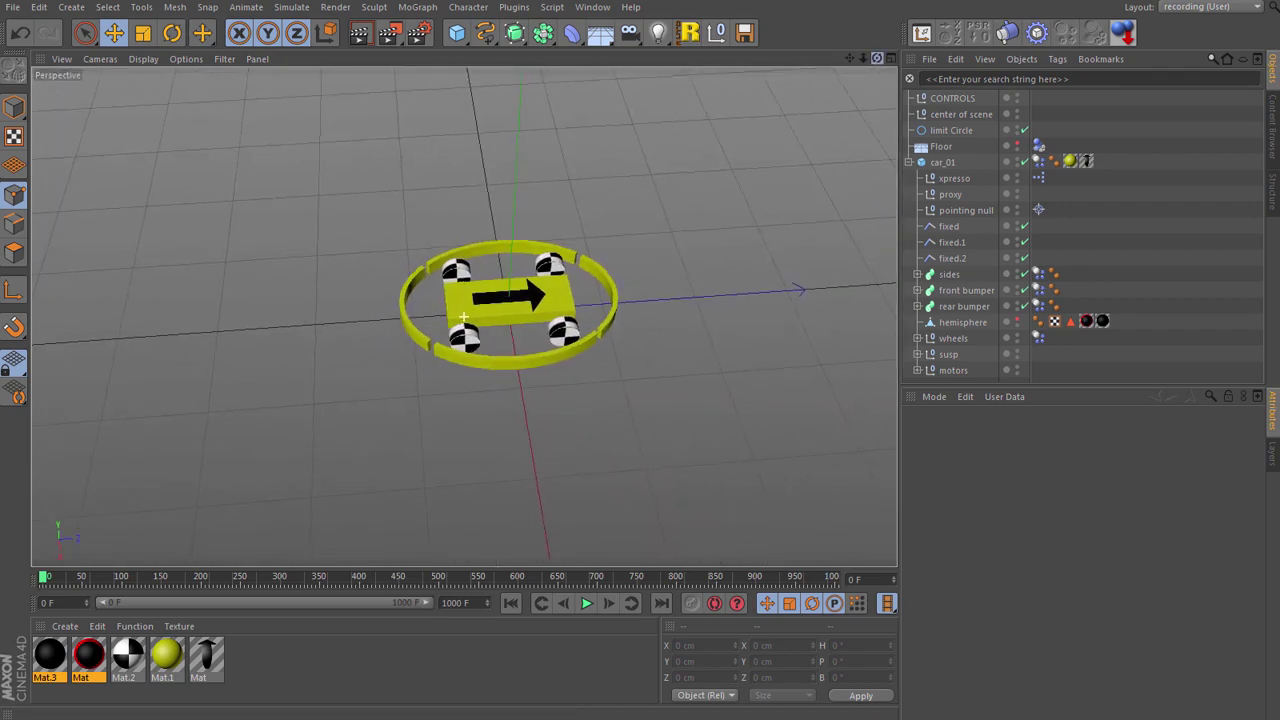
{"action": "scroll", "coordinate": [550, 306], "scroll_direction": "up", "scroll_amount": 5}
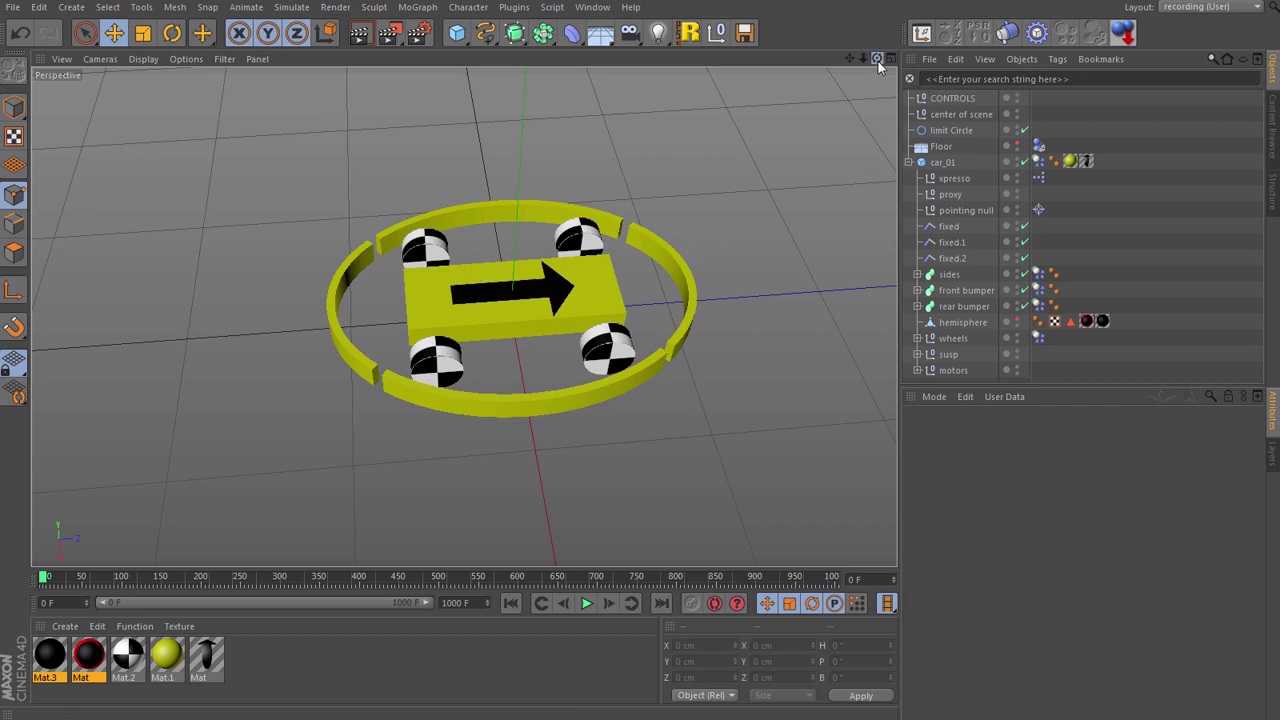
{"action": "left_click_drag", "start_coordinate": [877, 59], "coordinate": [801, 141]}
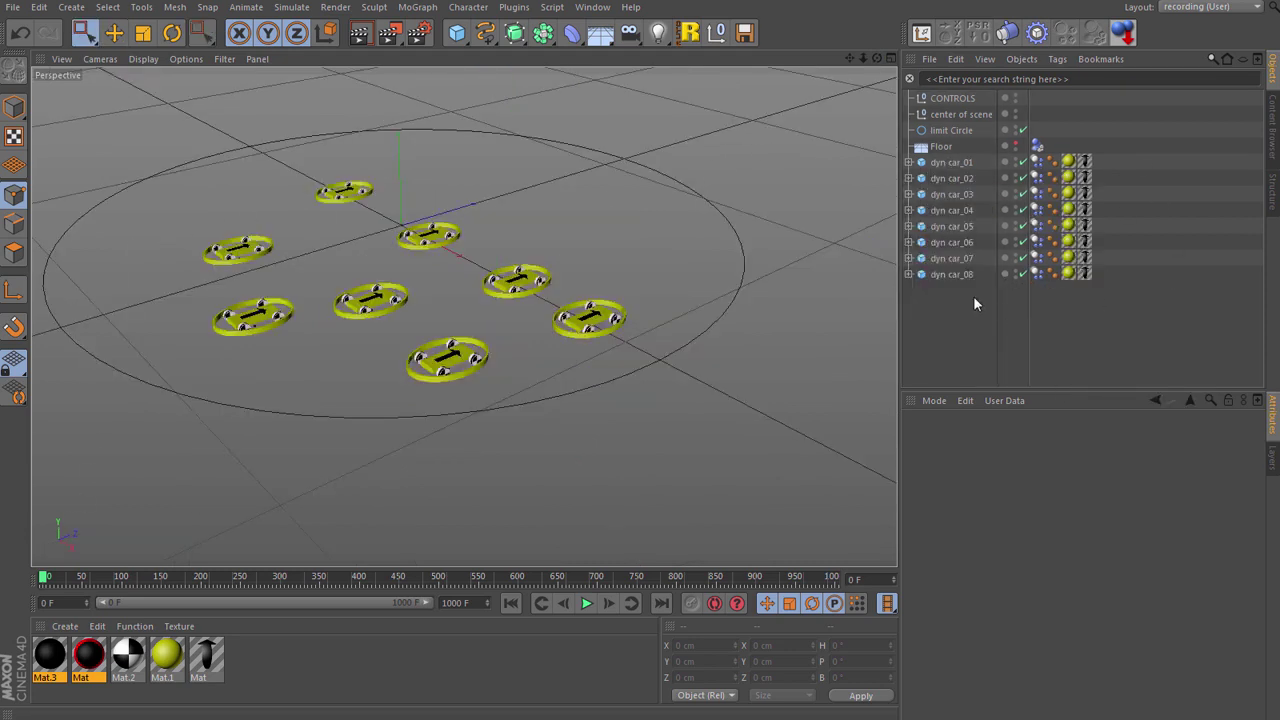
{"action": "left_click_drag", "start_coordinate": [973, 297], "coordinate": [934, 183]}
Delete the selected cars and reset dyn car_01 to the scene origin.
{"action": "key", "text": "Delete"}
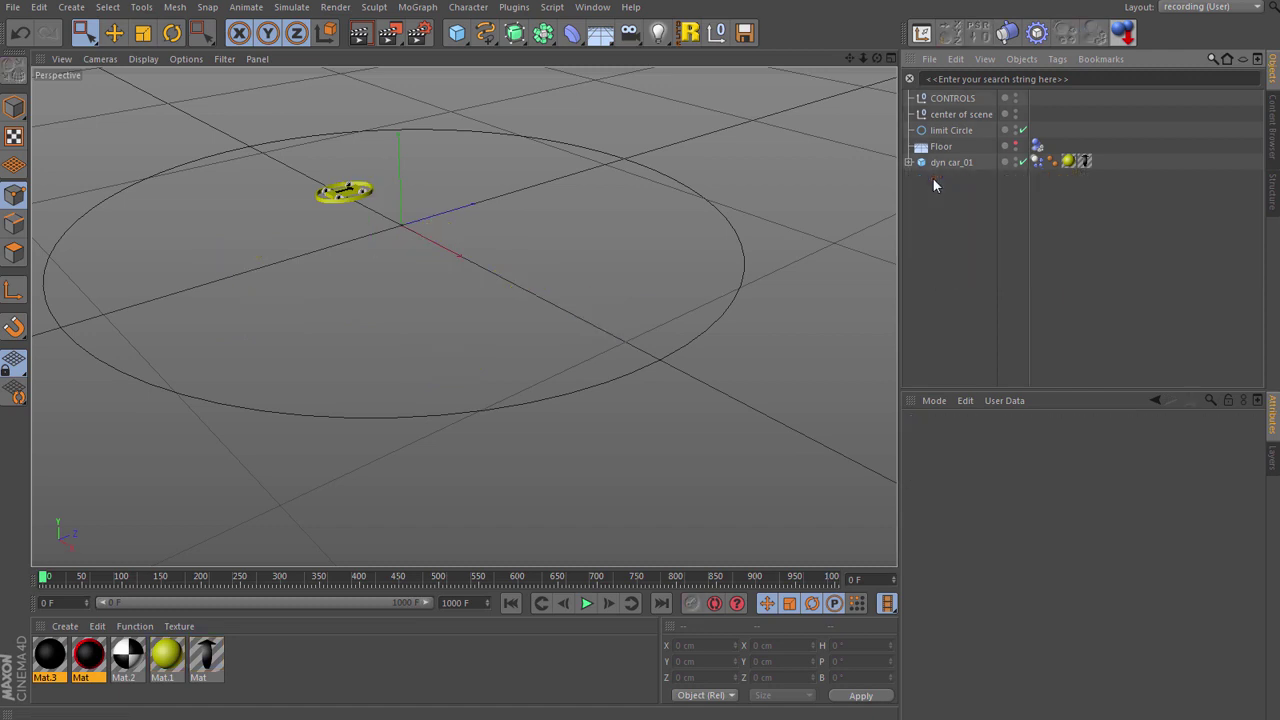
{"action": "left_click", "coordinate": [938, 162]}
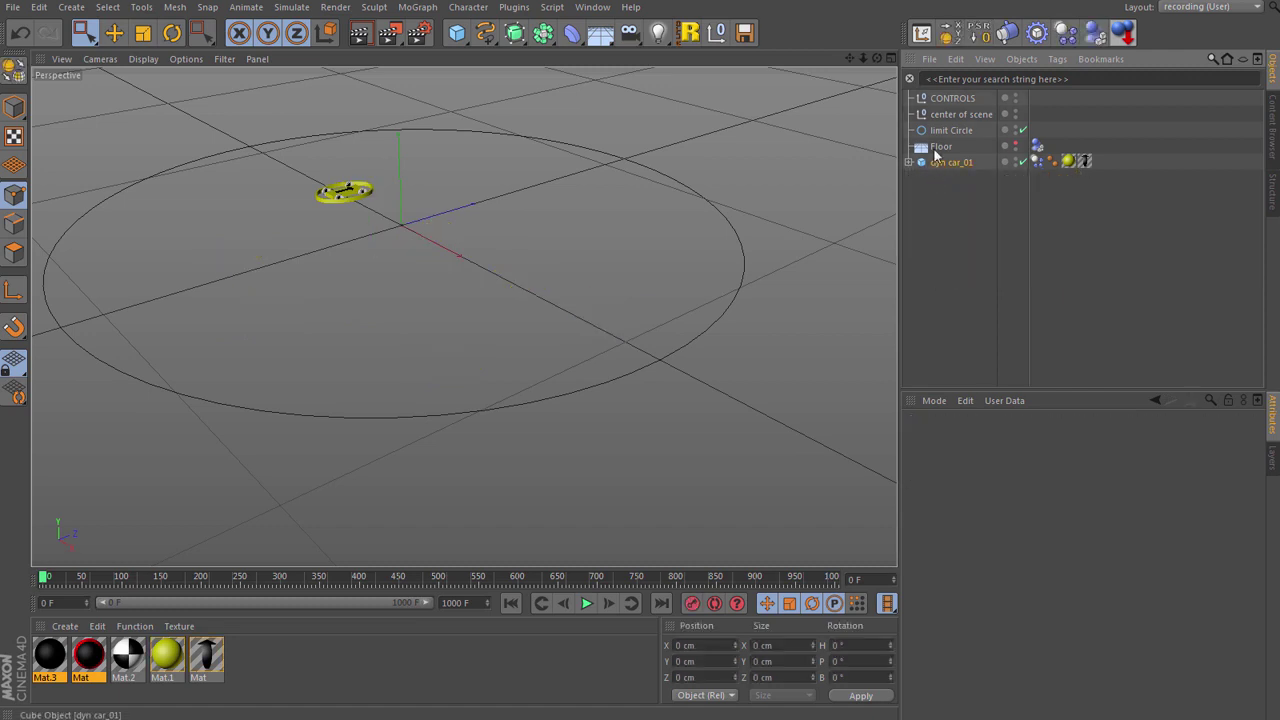
{"action": "left_click", "coordinate": [984, 35]}
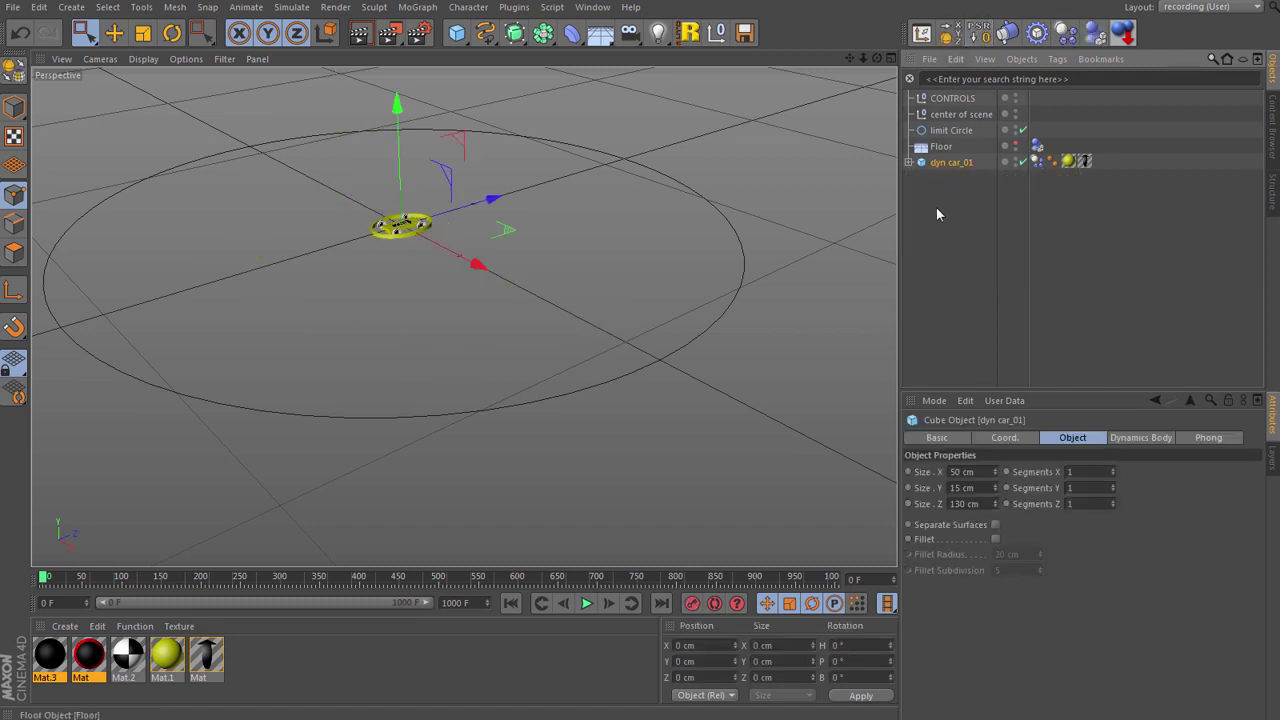
Move the bumper sweep to the top level and make its Circle an editable spline.
{"action": "left_click", "coordinate": [910, 162]}
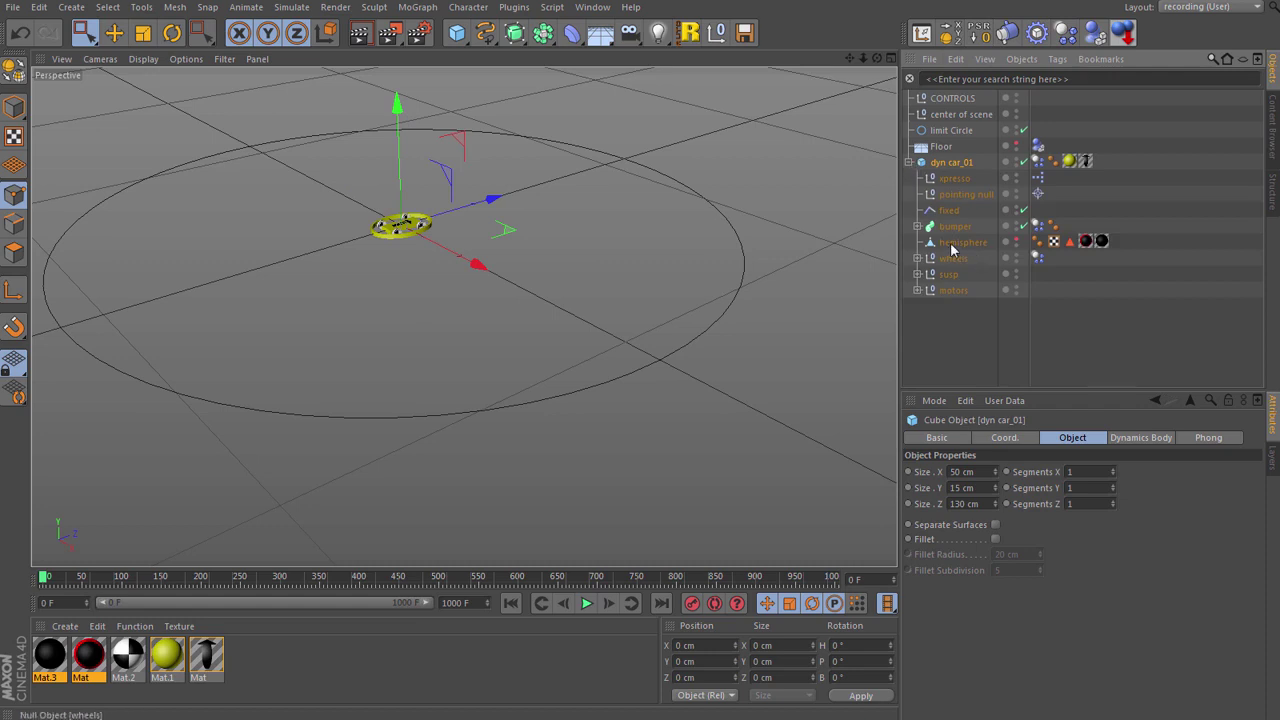
{"action": "left_click_drag", "start_coordinate": [927, 320], "coordinate": [925, 365]}
{"action": "left_click", "coordinate": [909, 290]}
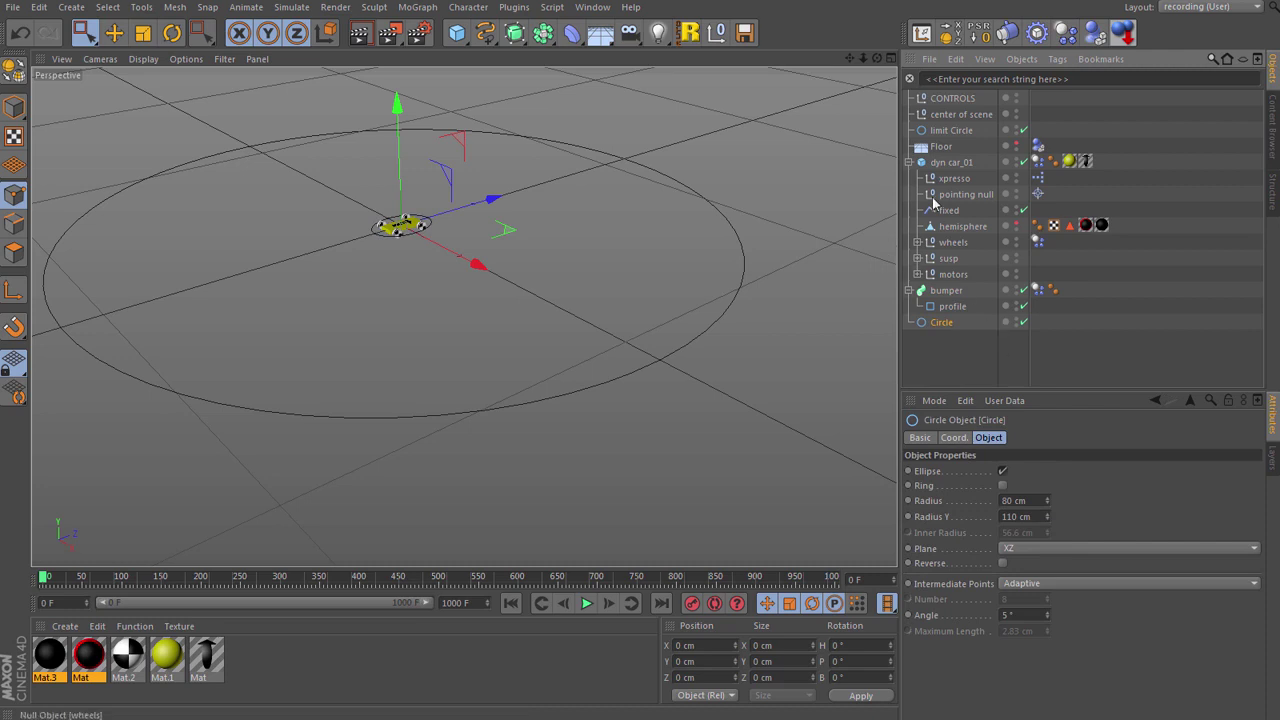
{"action": "key", "text": "F2"}
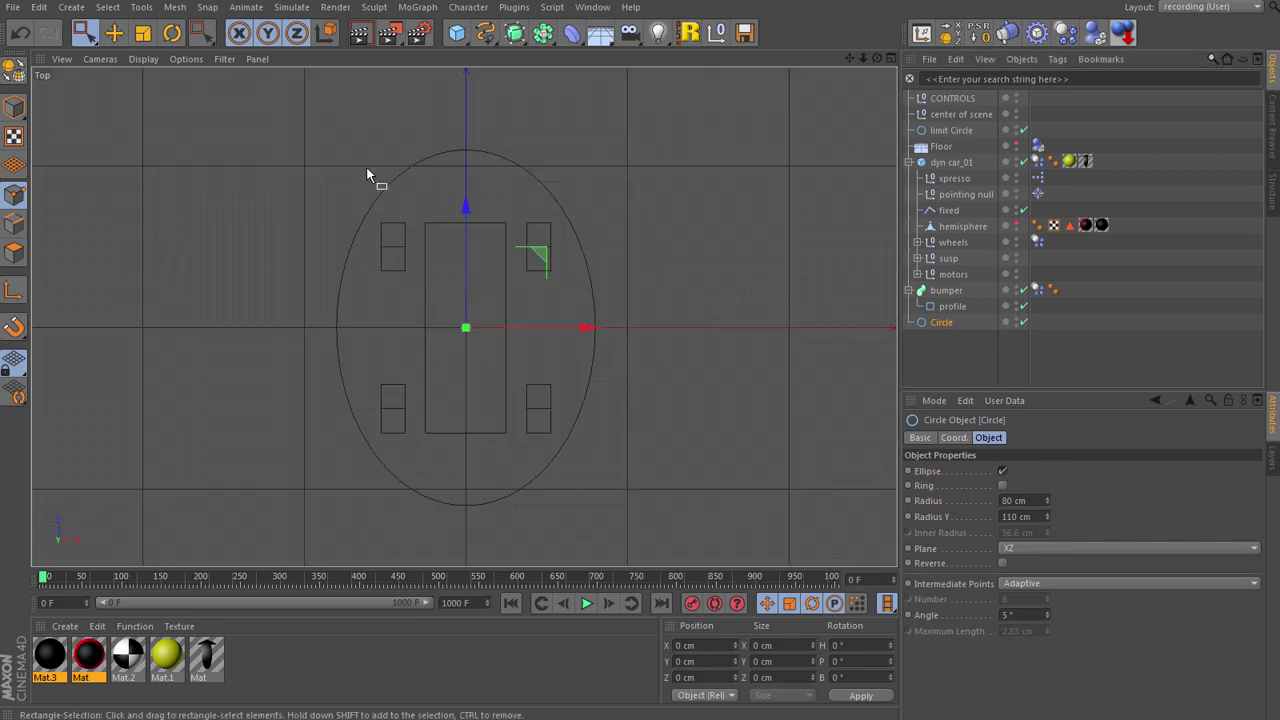
{"action": "left_click", "coordinate": [14, 69]}
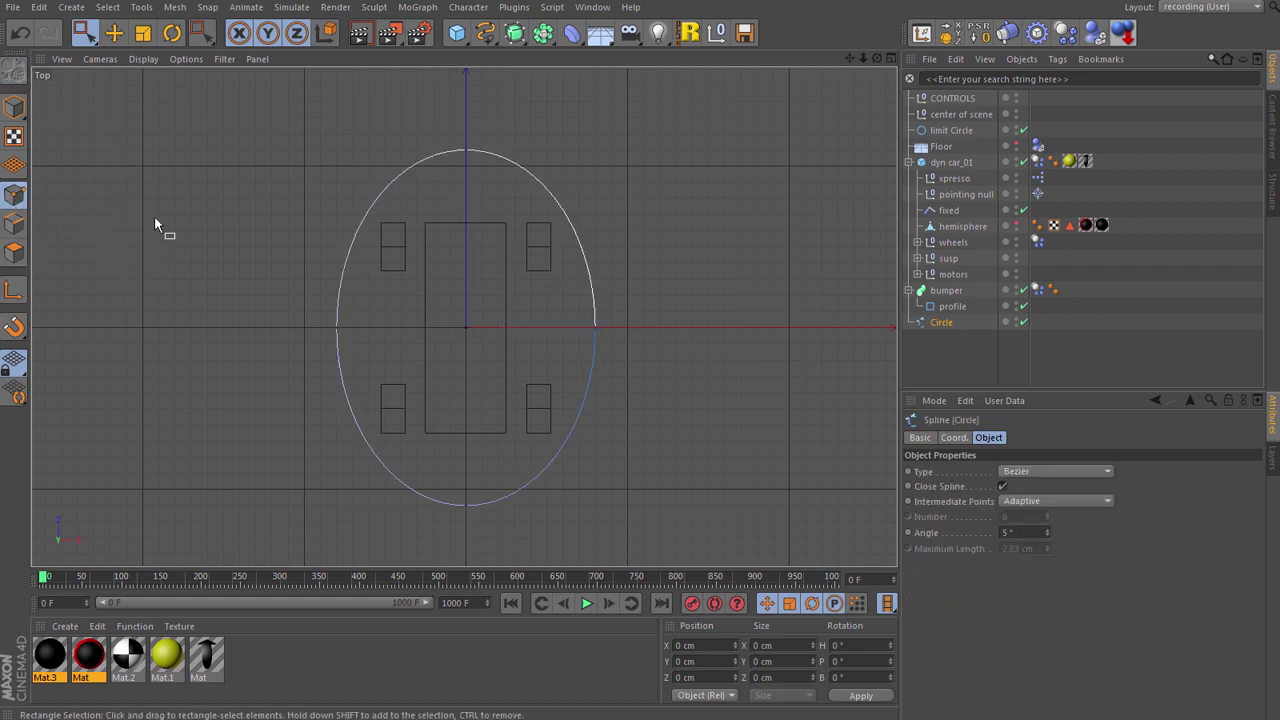
With the Knife tool and Grid Point Snap, cut across the circle's upper part.
{"action": "right_click", "coordinate": [173, 187]}
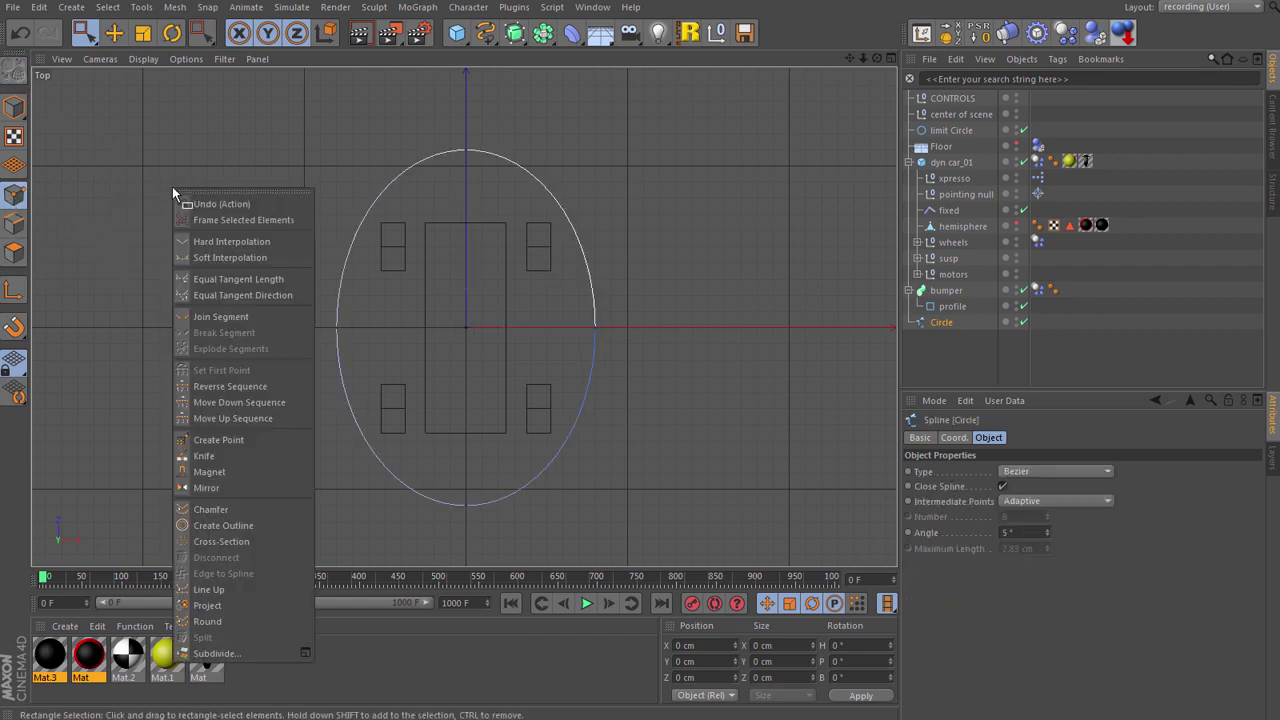
{"action": "left_click", "coordinate": [215, 456]}
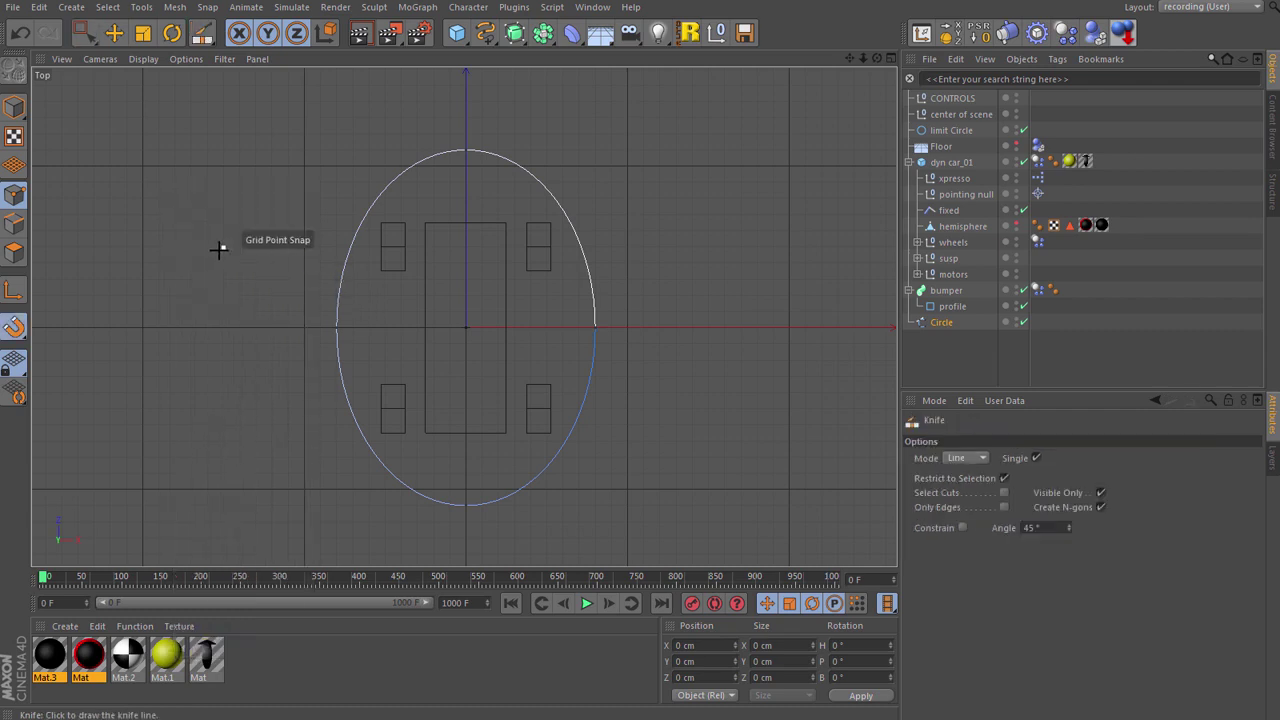
{"action": "key", "text": "shift+s"}
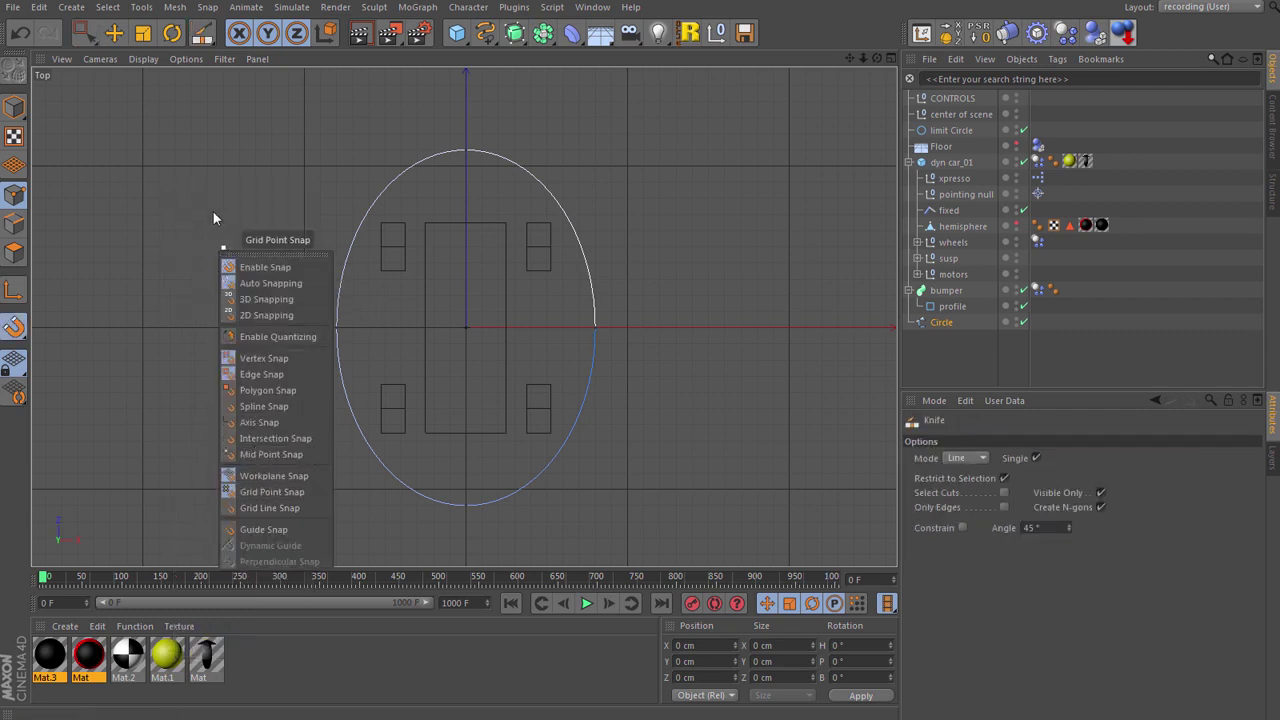
{"action": "scroll", "coordinate": [455, 175], "scroll_direction": "up", "scroll_amount": 5}
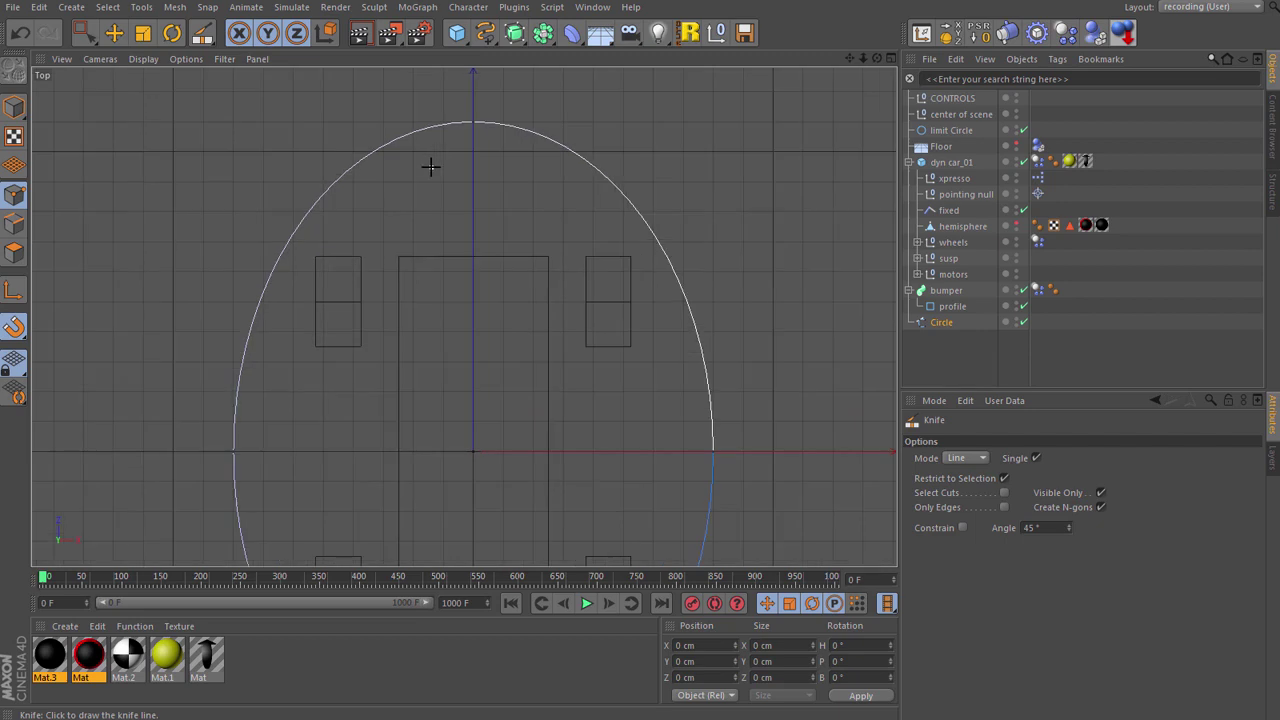
{"action": "scroll", "coordinate": [430, 167], "scroll_direction": "up", "scroll_amount": 1}
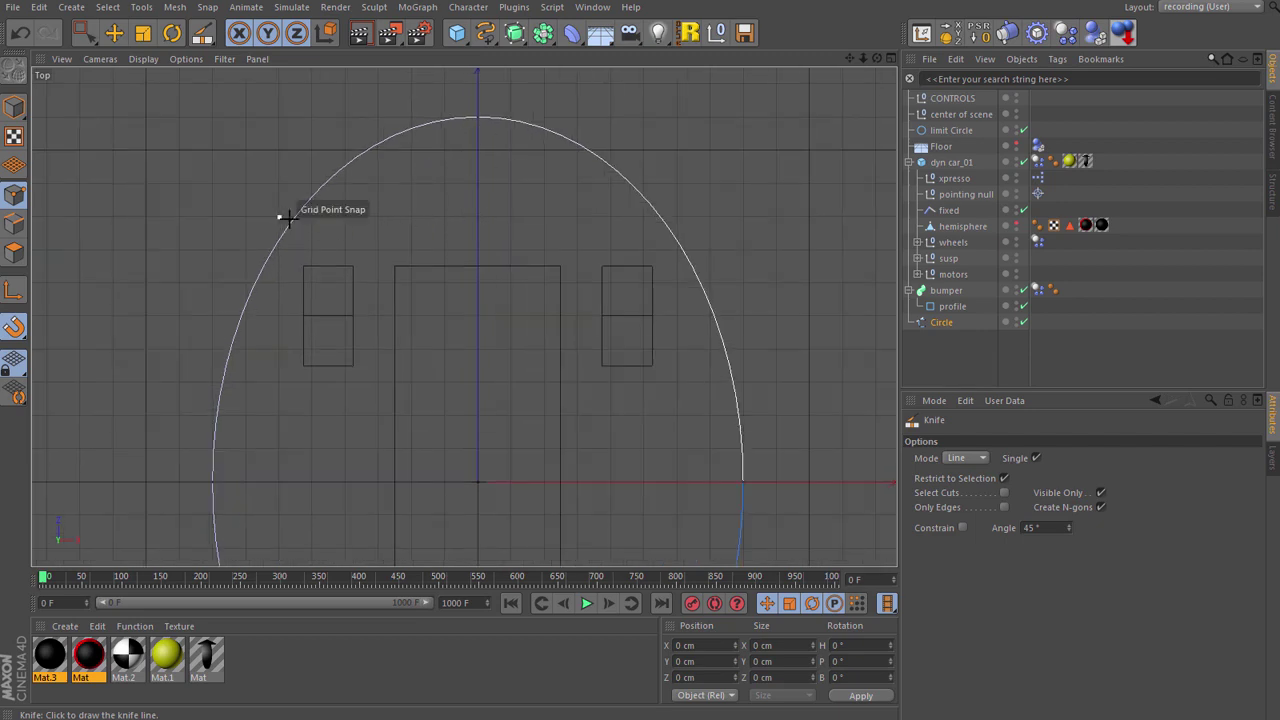
{"action": "mouse_move", "coordinate": [279, 217]}
{"action": "left_mouse_down"}
{"action": "mouse_move", "coordinate": [429, 210]}
{"action": "mouse_move", "coordinate": [673, 228]}
{"action": "mouse_move", "coordinate": [766, 217]}
{"action": "left_mouse_up"}
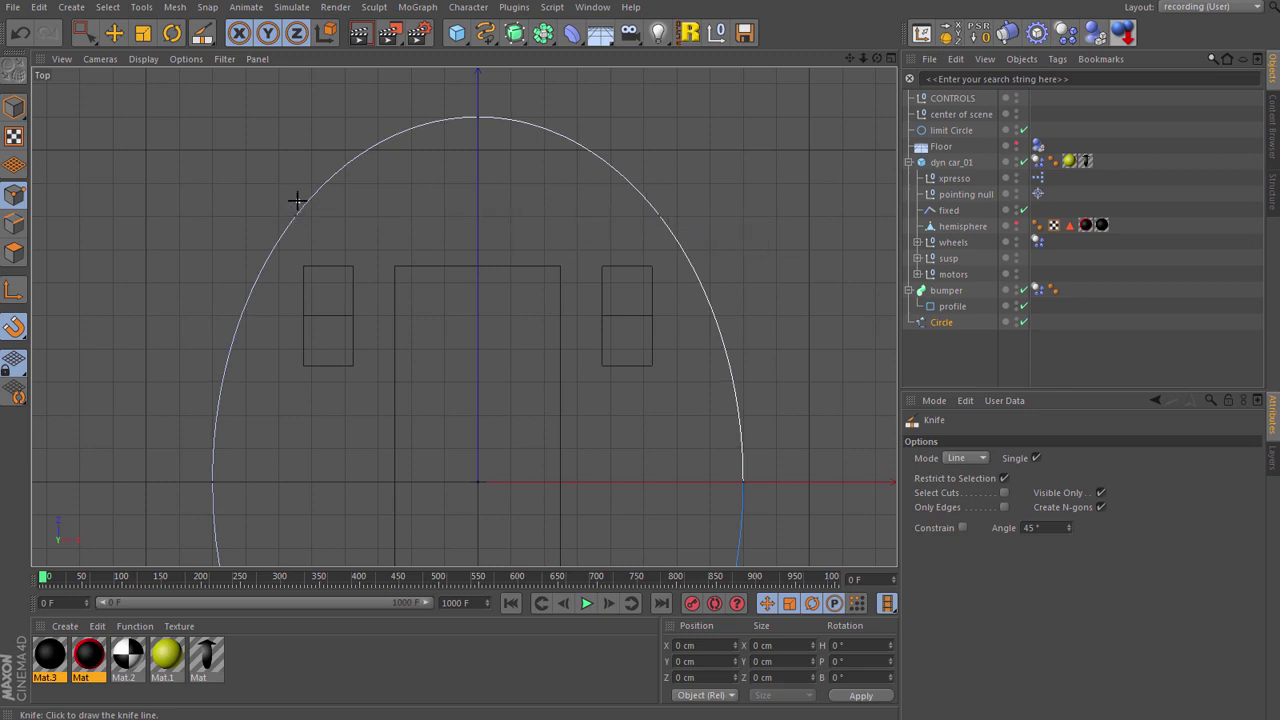
{"action": "left_click_drag", "start_coordinate": [294, 199], "coordinate": [697, 201]}
Cut across the circle's lower part as well.
{"action": "mouse_move", "coordinate": [852, 58]}
{"action": "left_mouse_down"}
{"action": "mouse_move", "coordinate": [830, 5]}
{"action": "mouse_move", "coordinate": [859, 56]}
{"action": "left_mouse_up"}
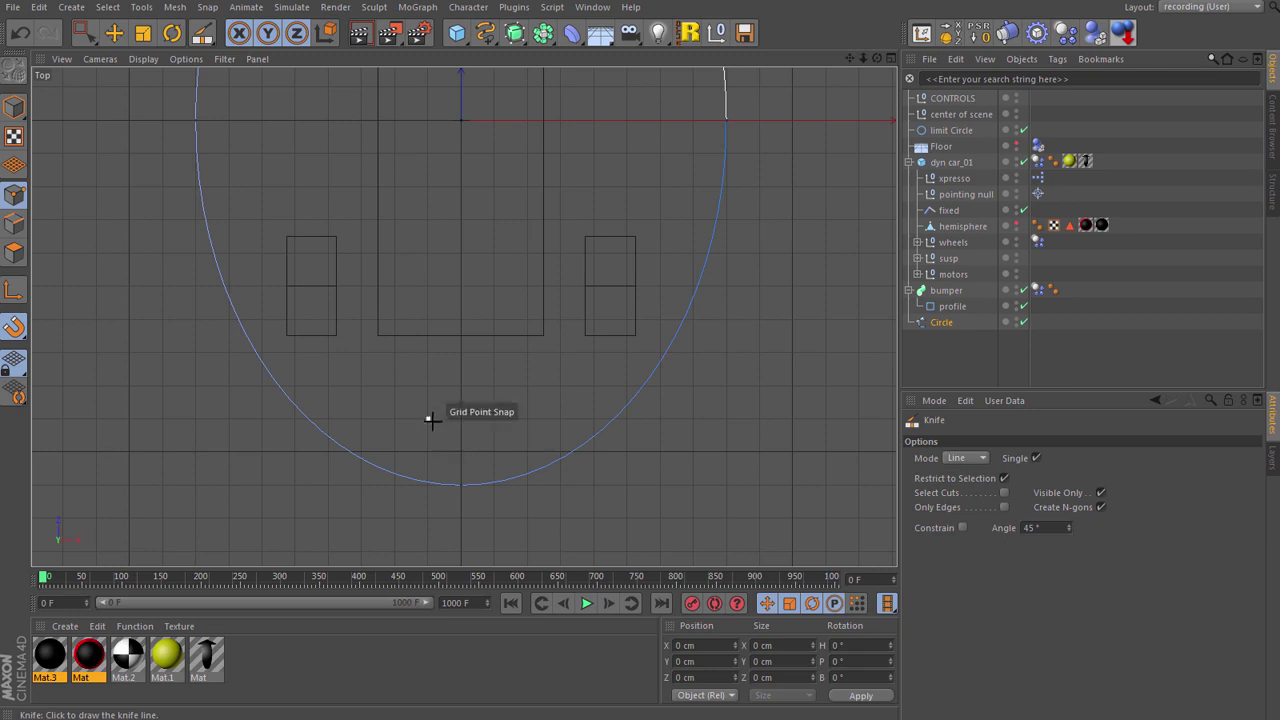
{"action": "left_click_drag", "start_coordinate": [262, 386], "coordinate": [762, 395]}
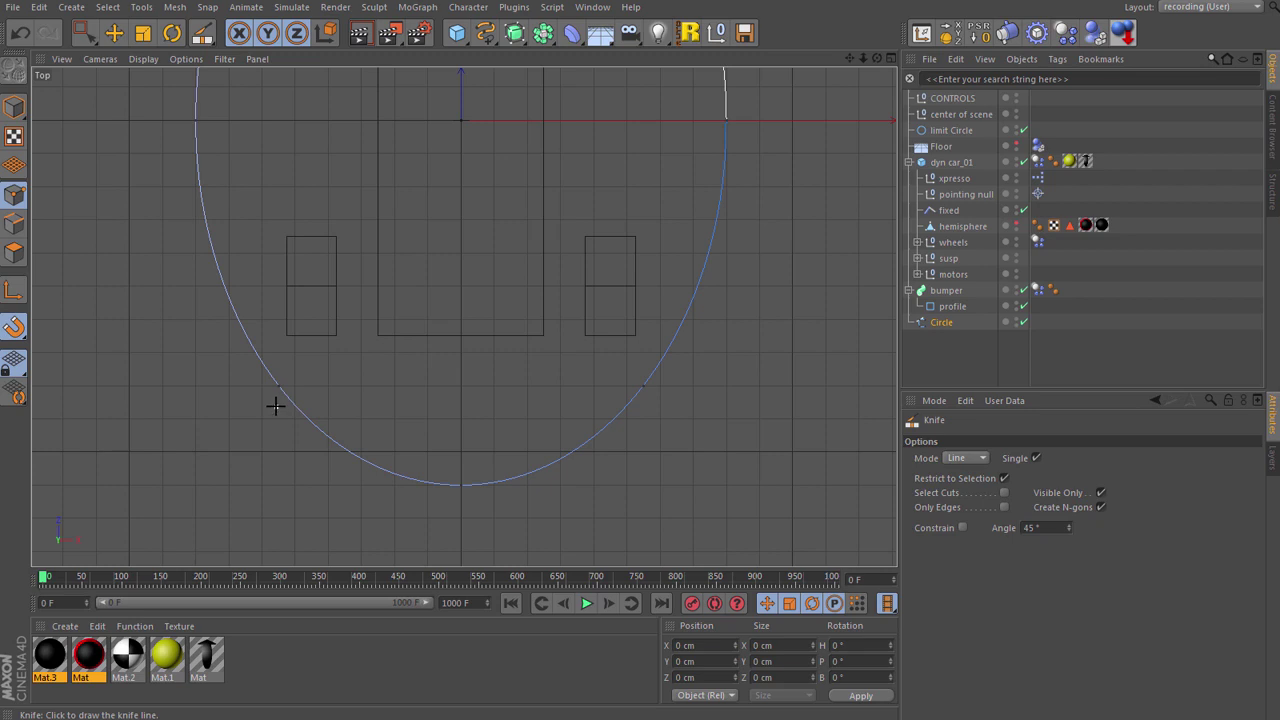
{"action": "left_click_drag", "start_coordinate": [278, 403], "coordinate": [706, 419]}
{"action": "scroll", "coordinate": [537, 437], "scroll_direction": "down", "scroll_amount": 3}
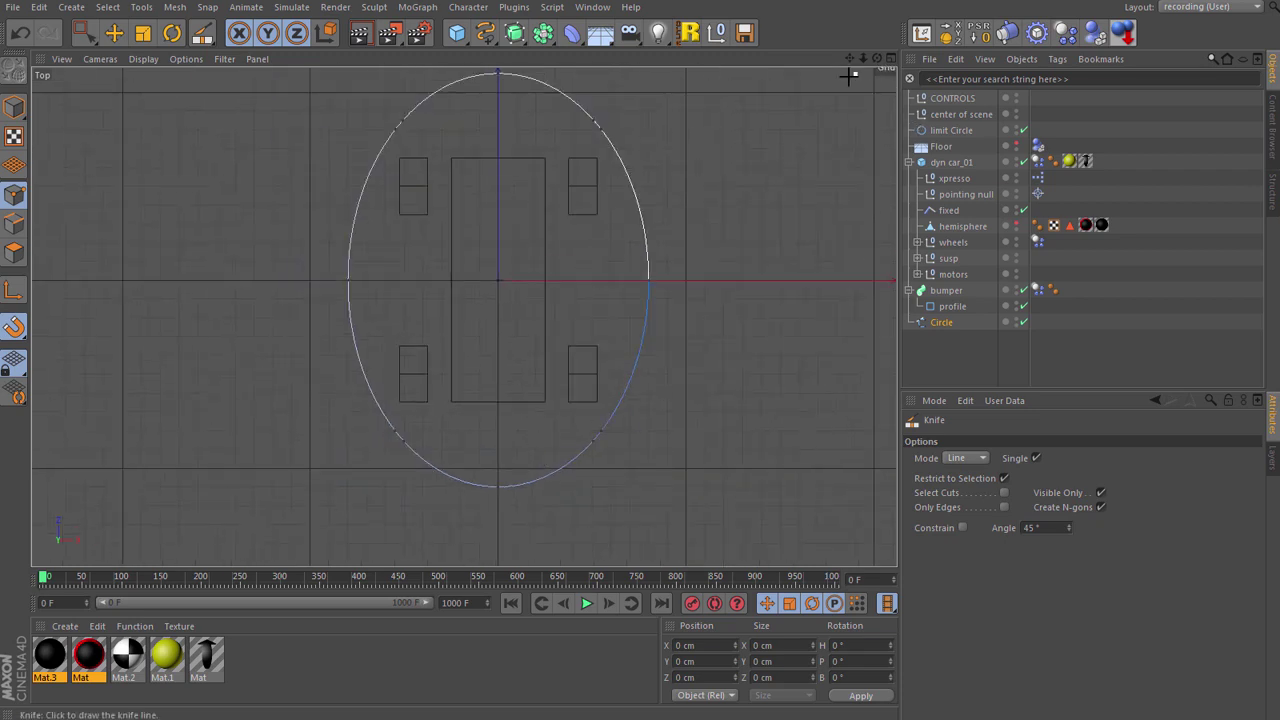
{"action": "left_click_drag", "start_coordinate": [852, 56], "coordinate": [822, 110]}
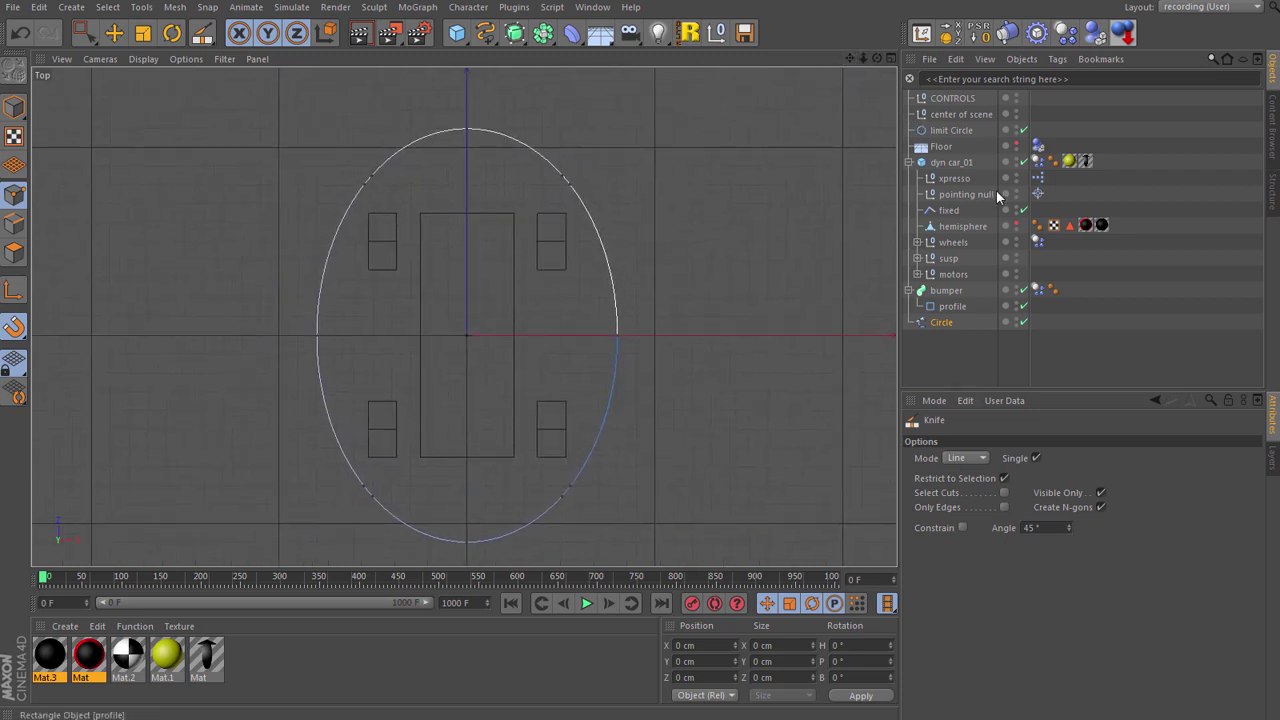
Make the circle an open spline and set a point on its upper right as the first point.
{"action": "left_click", "coordinate": [941, 322]}
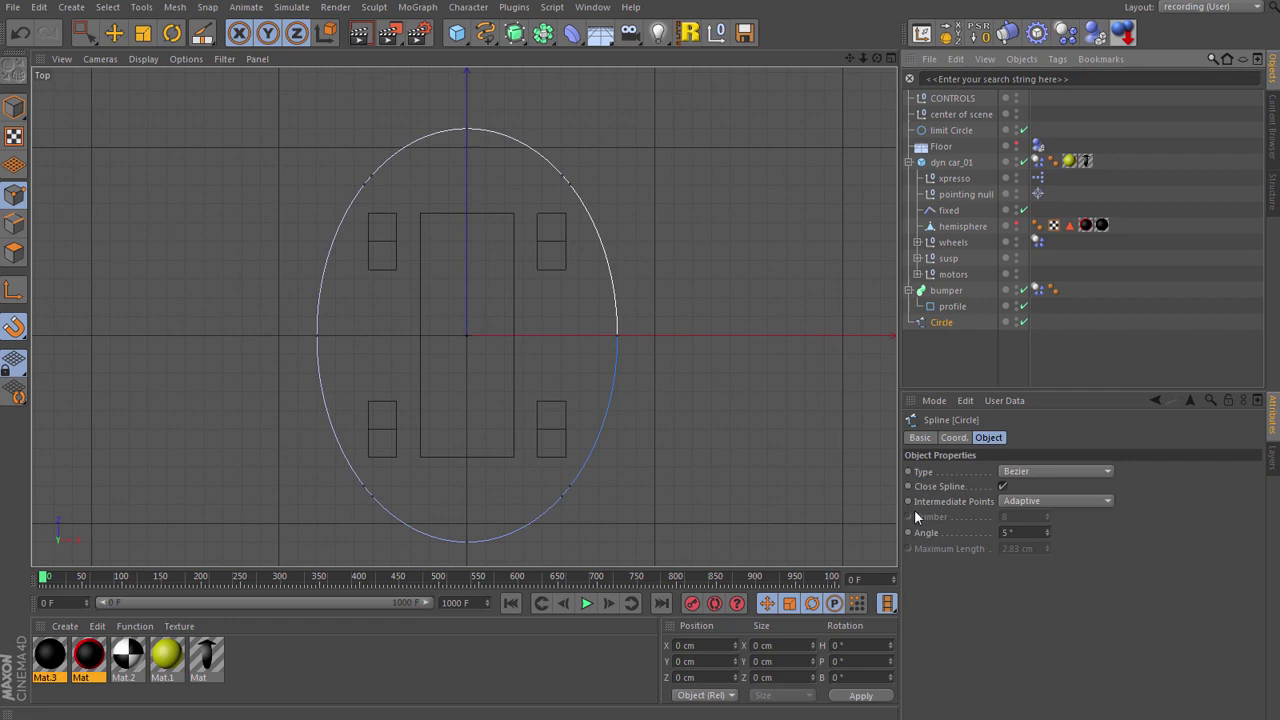
{"action": "left_click", "coordinate": [1003, 486]}
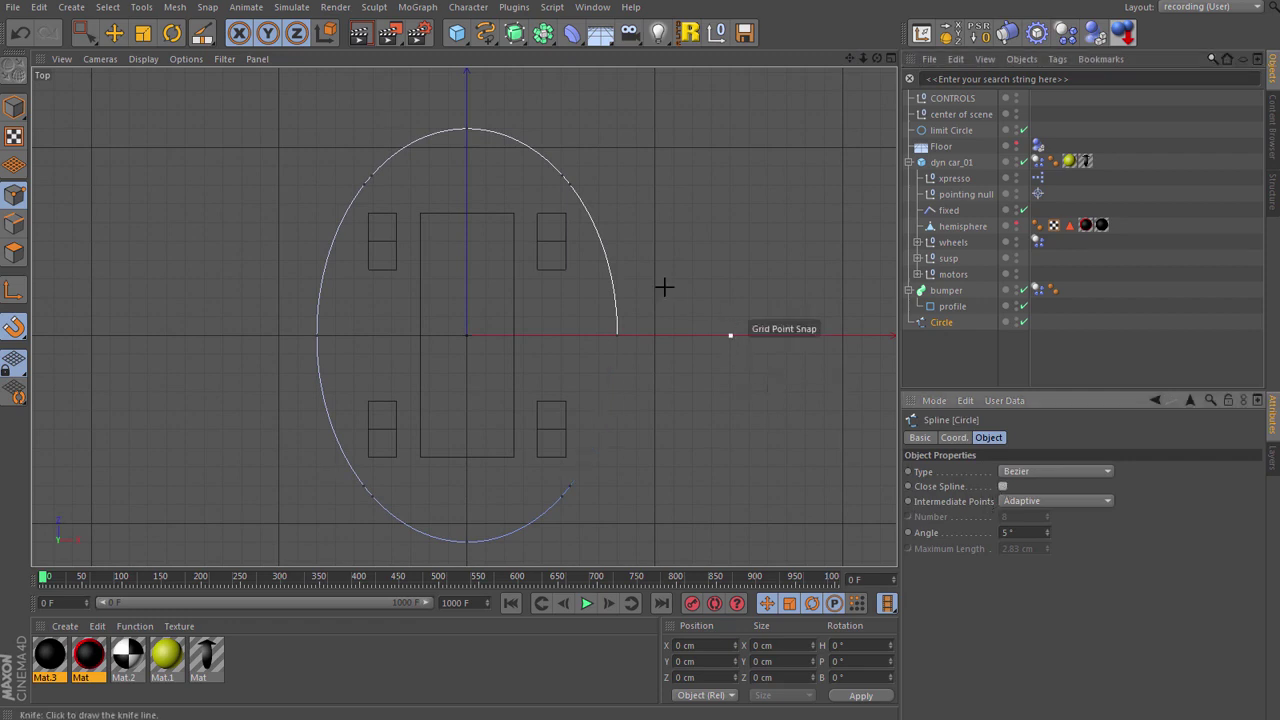
{"action": "left_click_drag", "start_coordinate": [87, 38], "coordinate": [137, 84]}
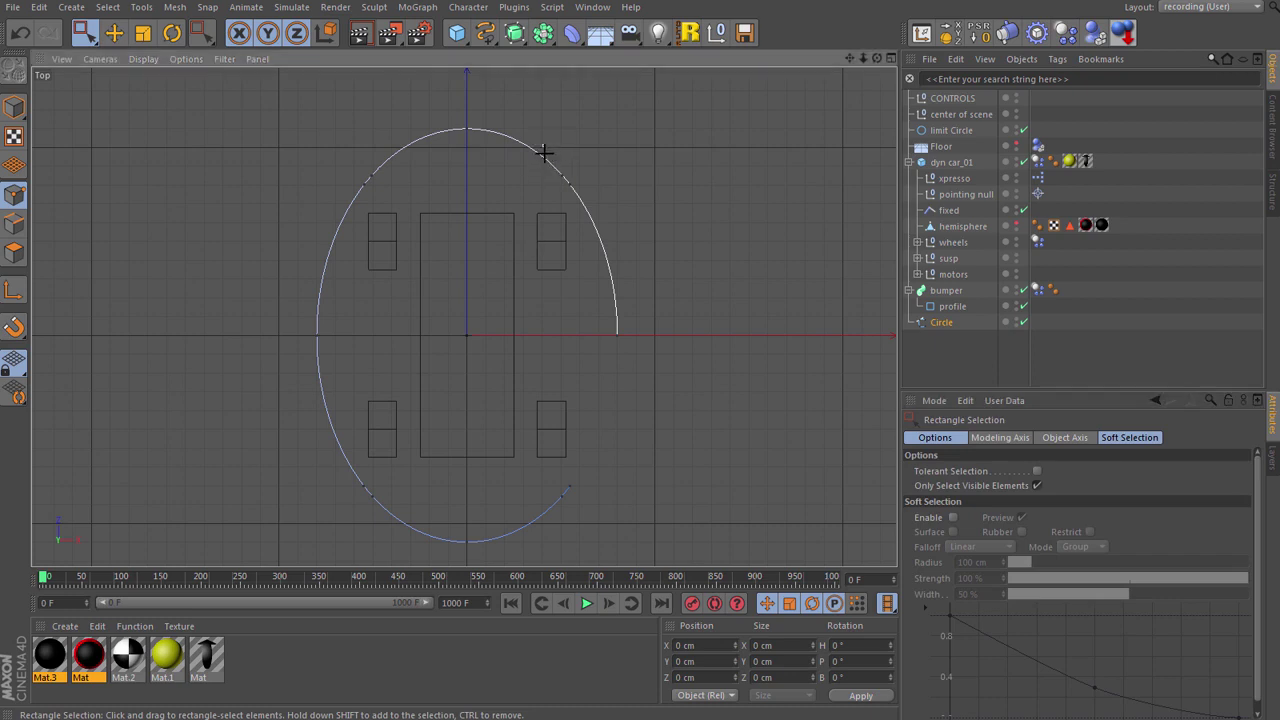
{"action": "left_click_drag", "start_coordinate": [543, 149], "coordinate": [572, 178]}
{"action": "right_click", "coordinate": [662, 206]}
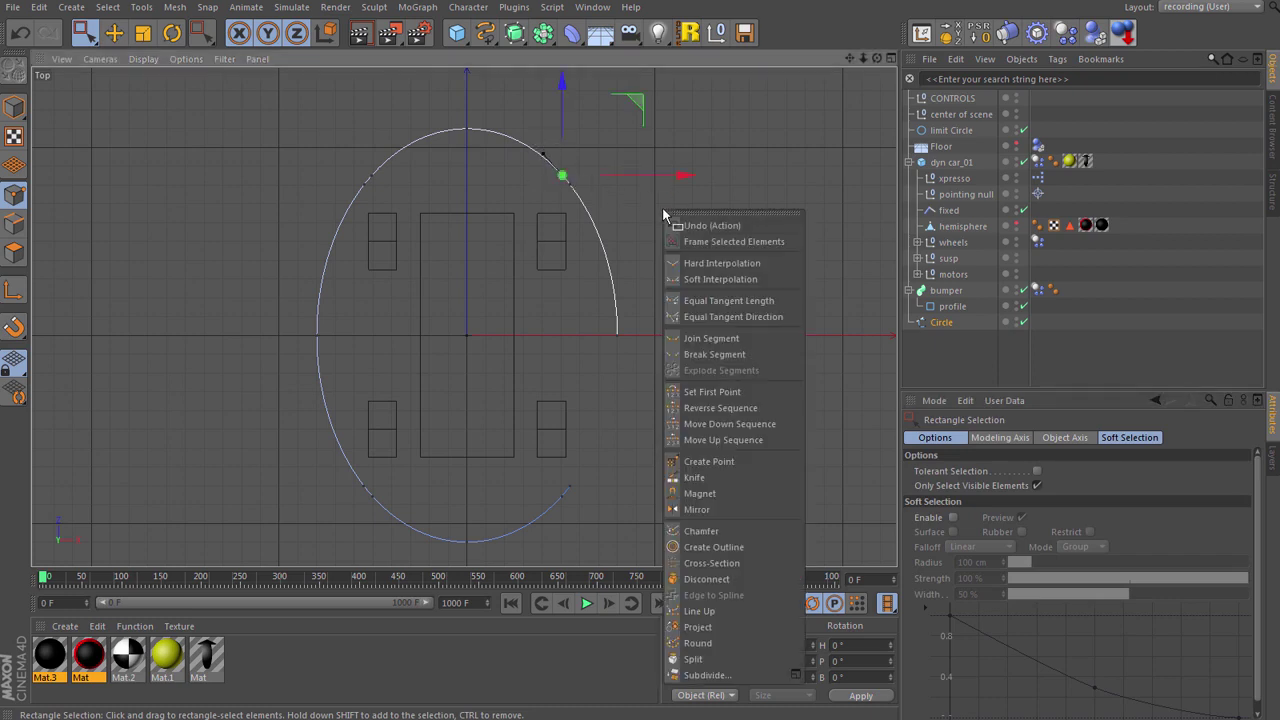
{"action": "left_click", "coordinate": [733, 392]}
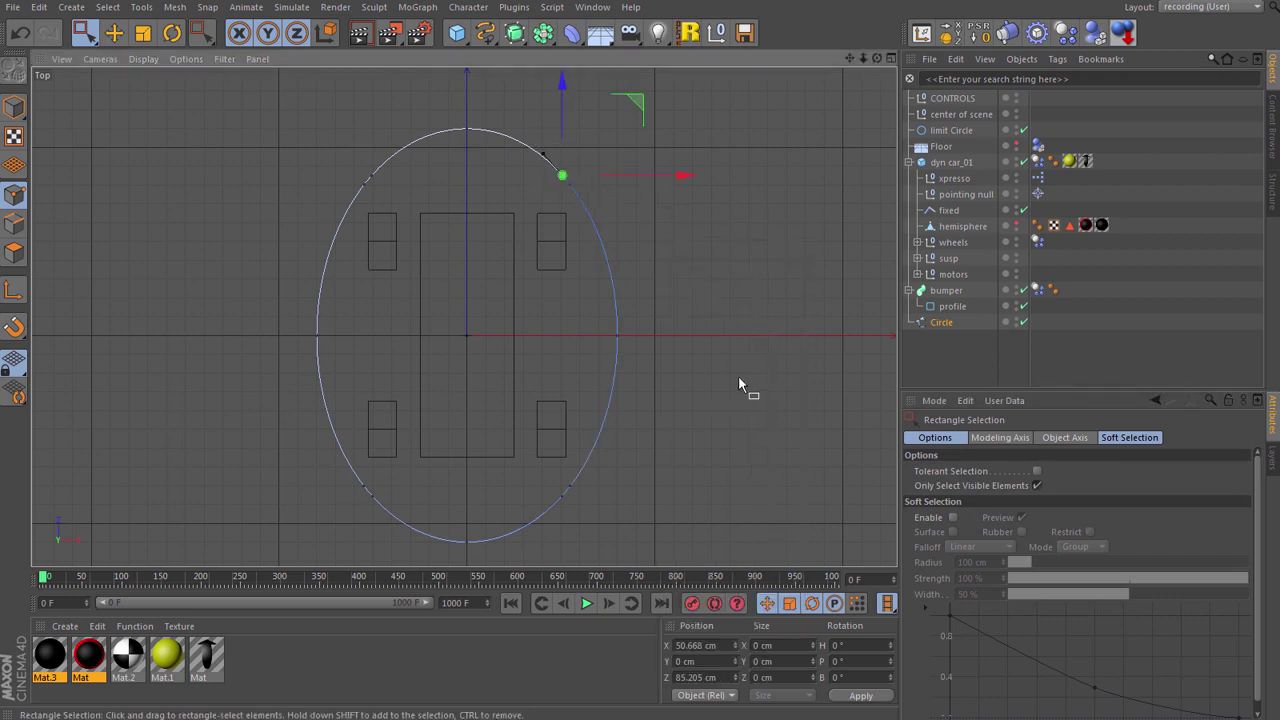
Split the top arc points into a new spline and rename it 'front bumper'.
{"action": "left_click_drag", "start_coordinate": [335, 100], "coordinate": [587, 181]}
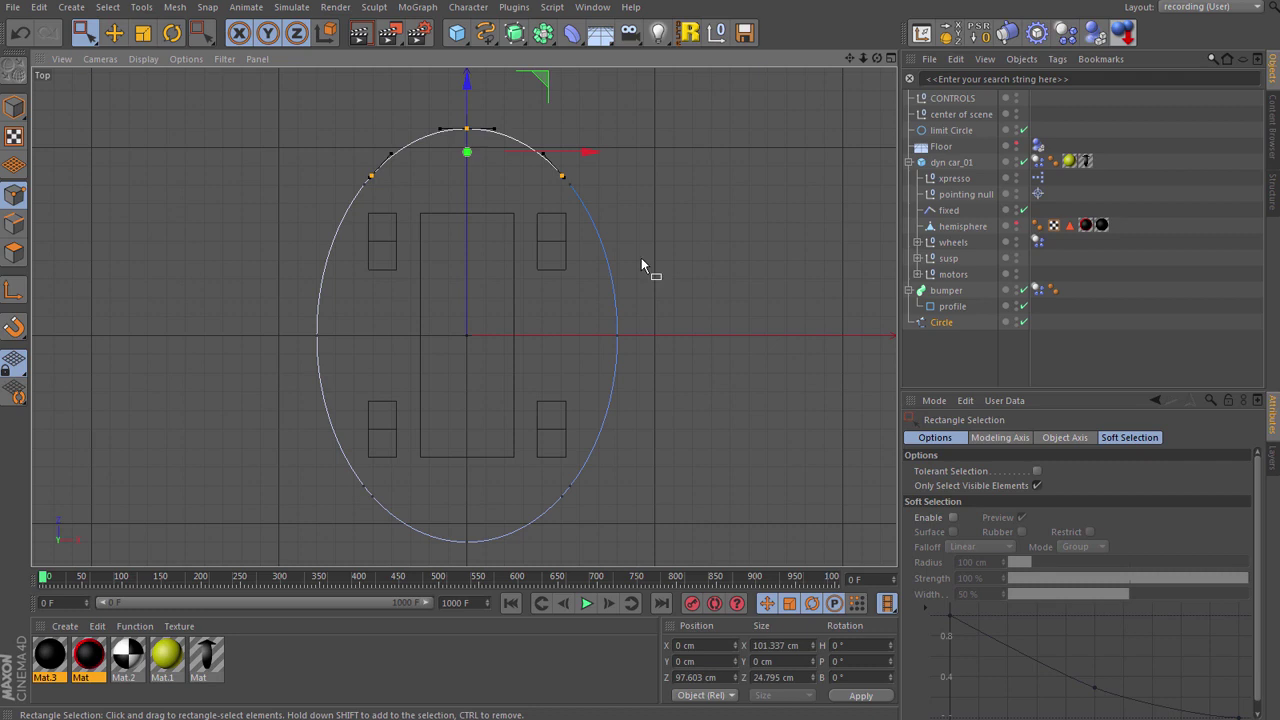
{"action": "right_click", "coordinate": [678, 215]}
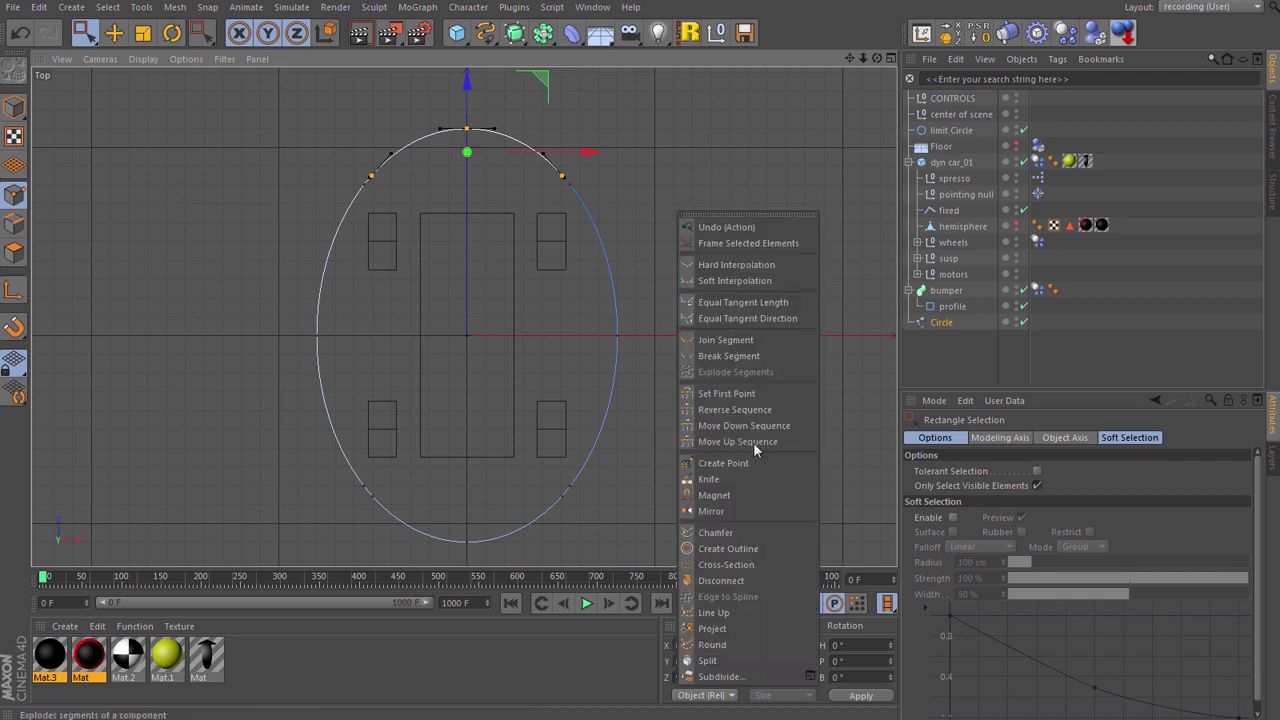
{"action": "left_click", "coordinate": [709, 661]}
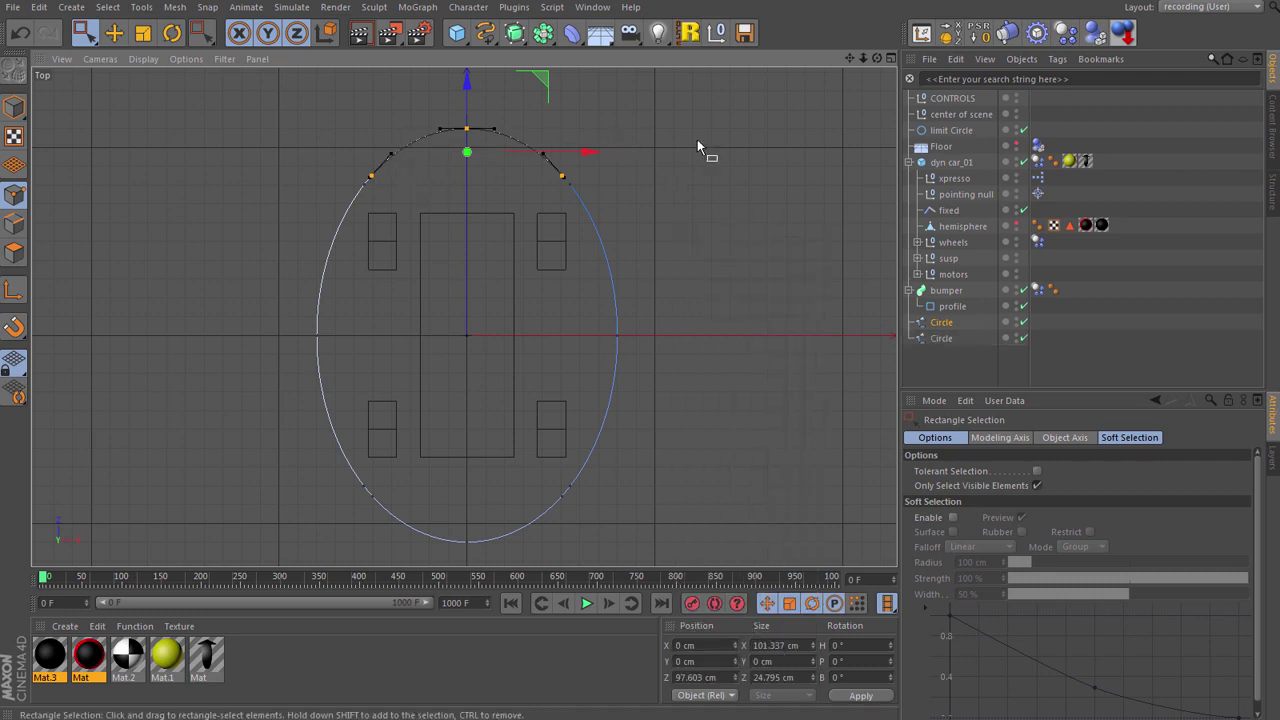
{"action": "left_click", "coordinate": [748, 201]}
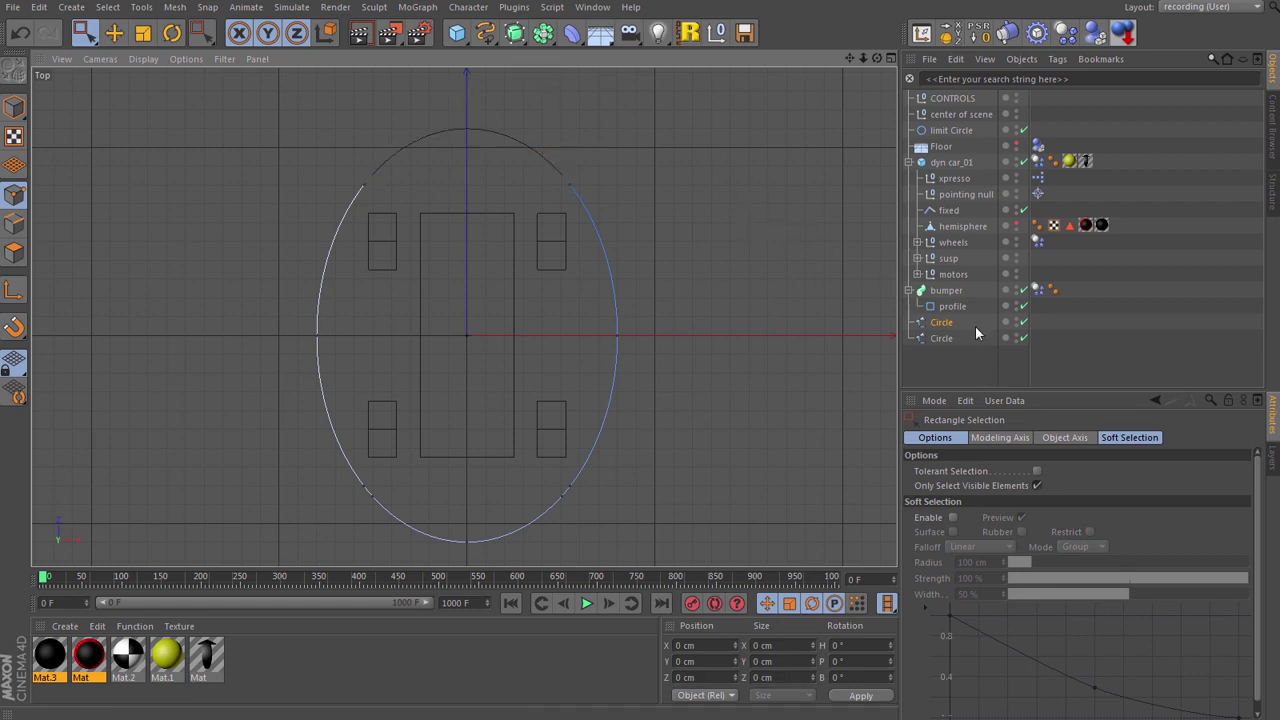
{"action": "left_click", "coordinate": [936, 338]}
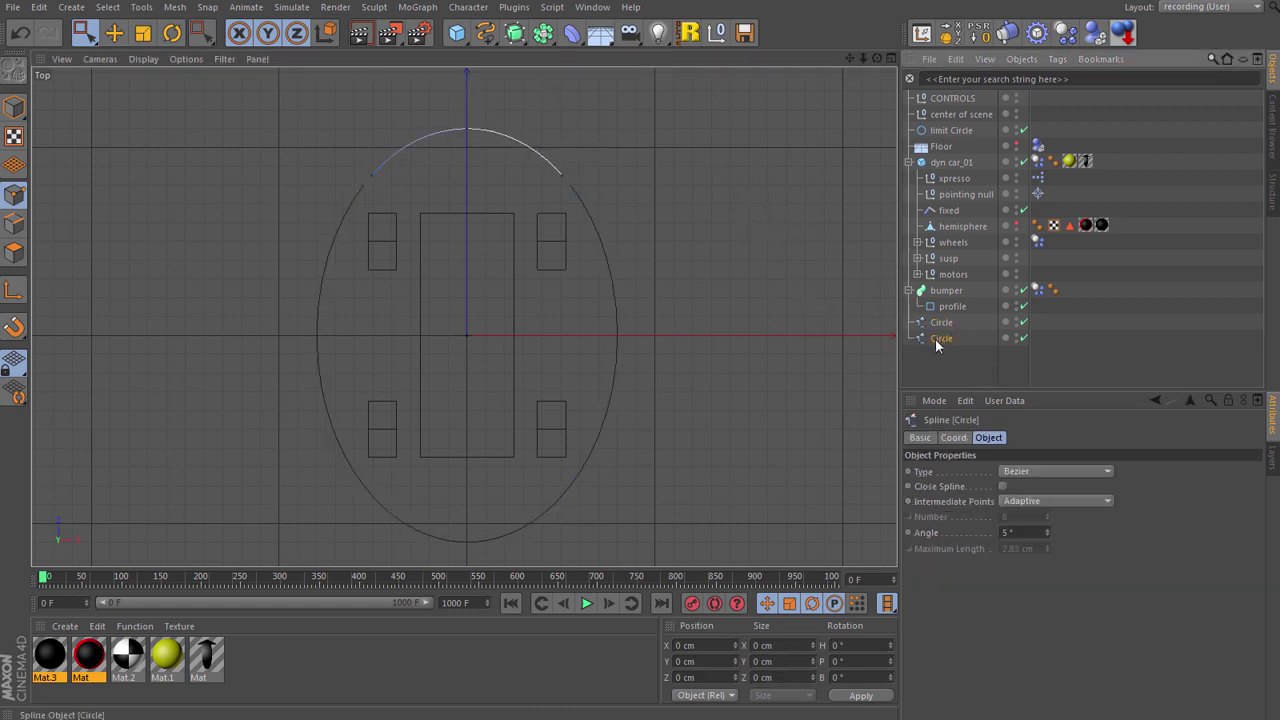
{"action": "double_click", "coordinate": [936, 338]}
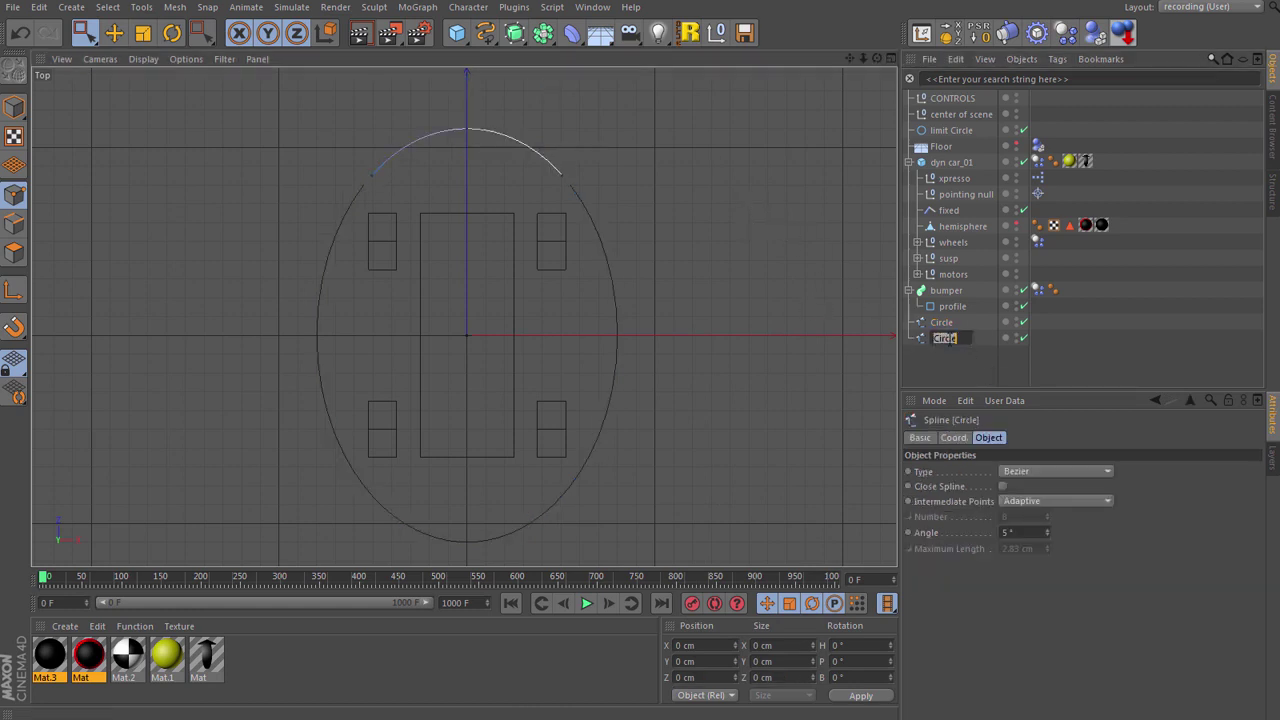
{"action": "type", "text": "ti"}
{"action": "type", "text": "r"}
{"action": "key", "text": "Return"}
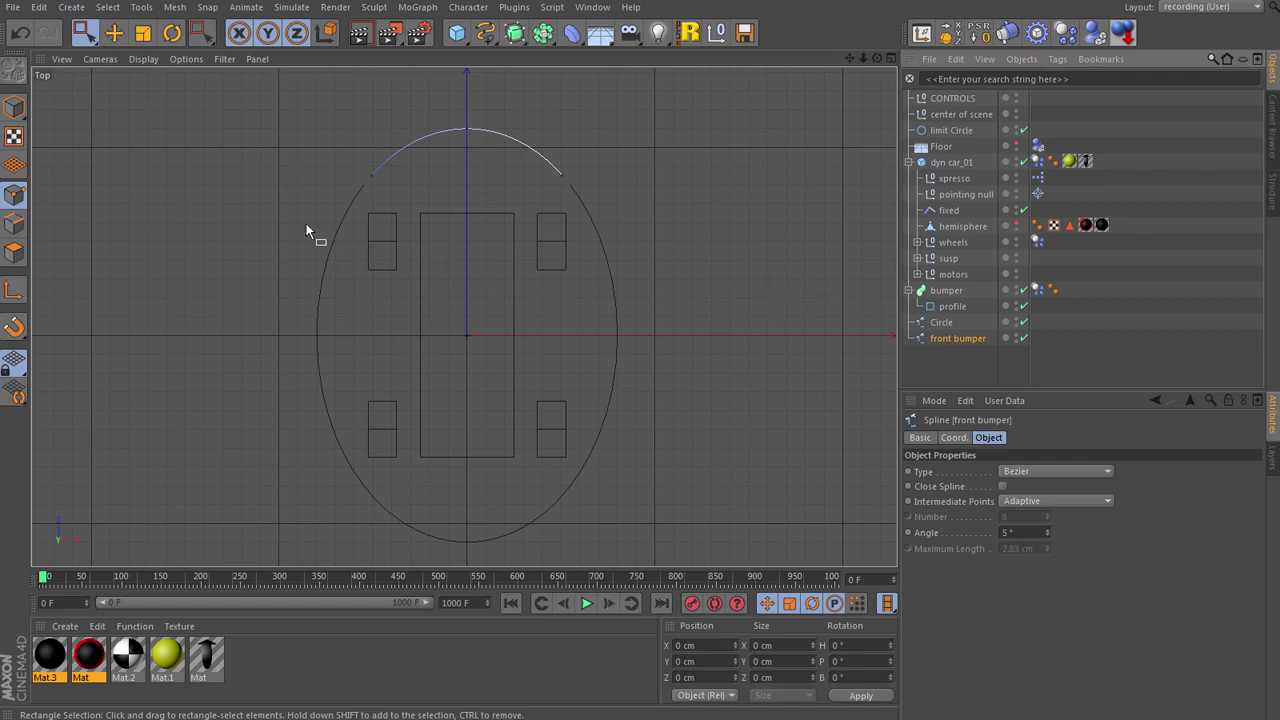
Split the circle's left-side points into a new spline named 'L side', then reselect Circle.
{"action": "left_click", "coordinate": [941, 324]}
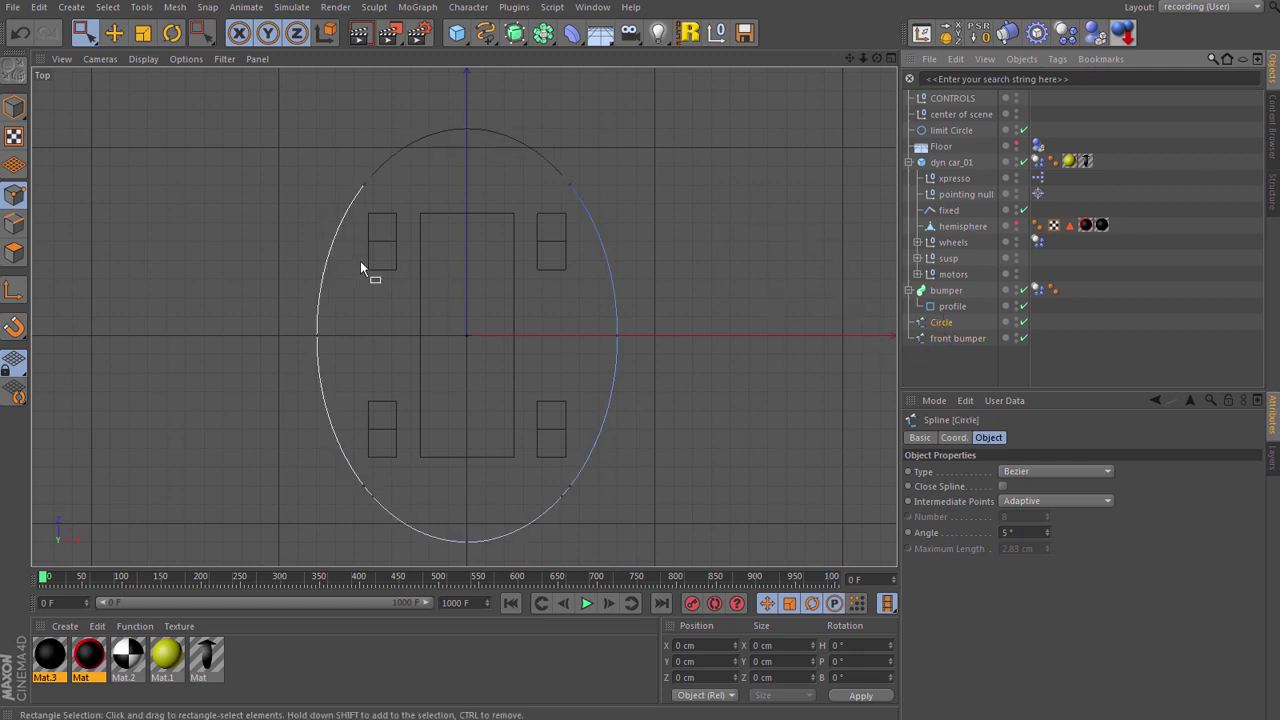
{"action": "left_click_drag", "start_coordinate": [285, 181], "coordinate": [400, 491]}
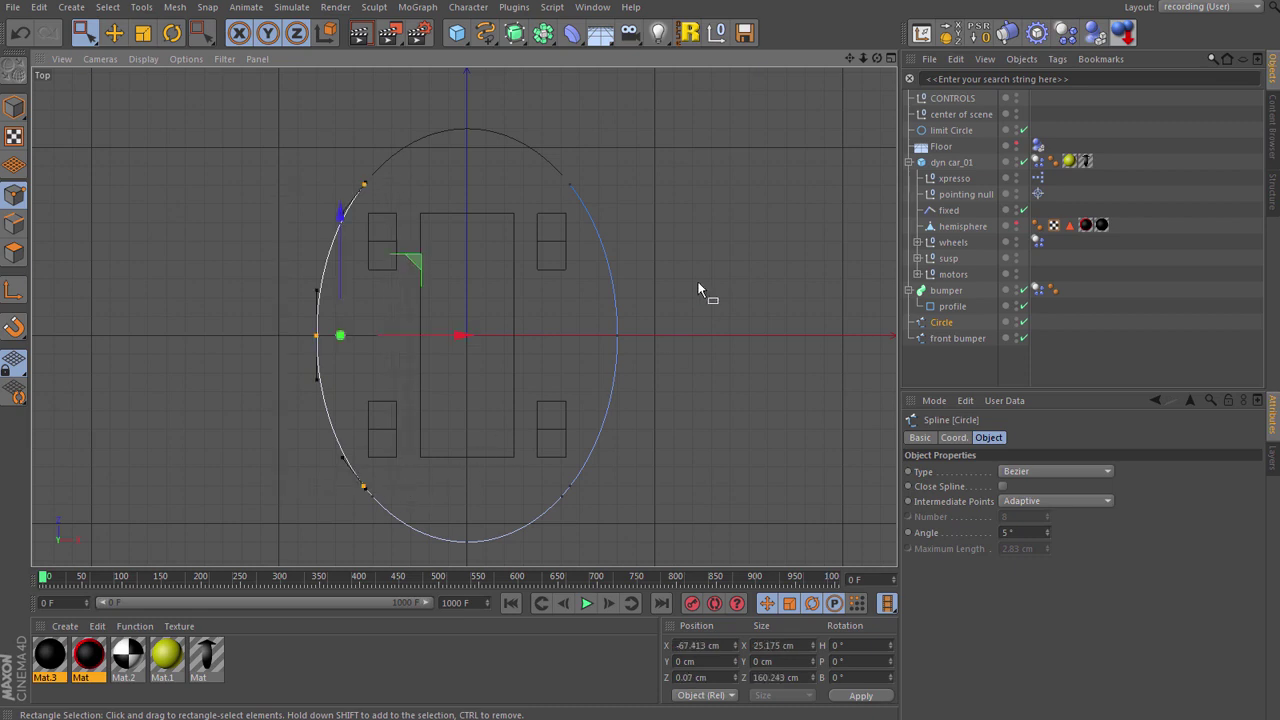
{"action": "right_click", "coordinate": [710, 245]}
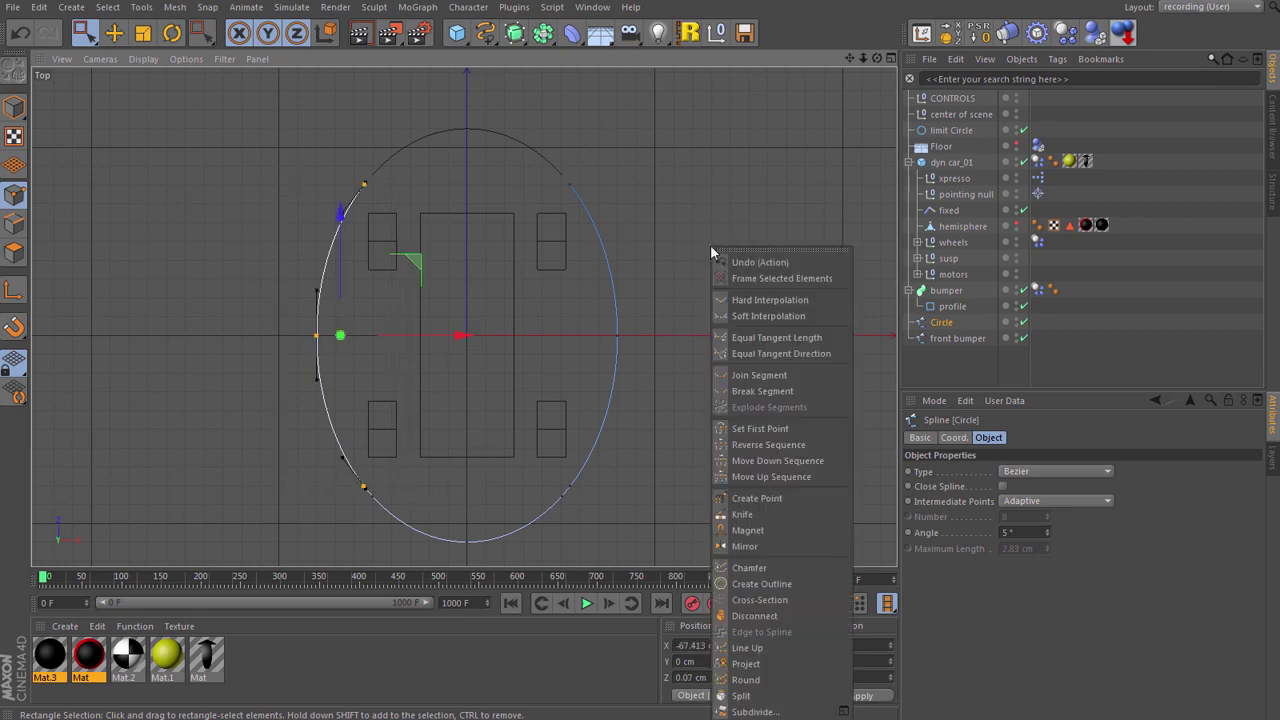
{"action": "left_click", "coordinate": [741, 696]}
{"action": "left_click", "coordinate": [441, 372]}
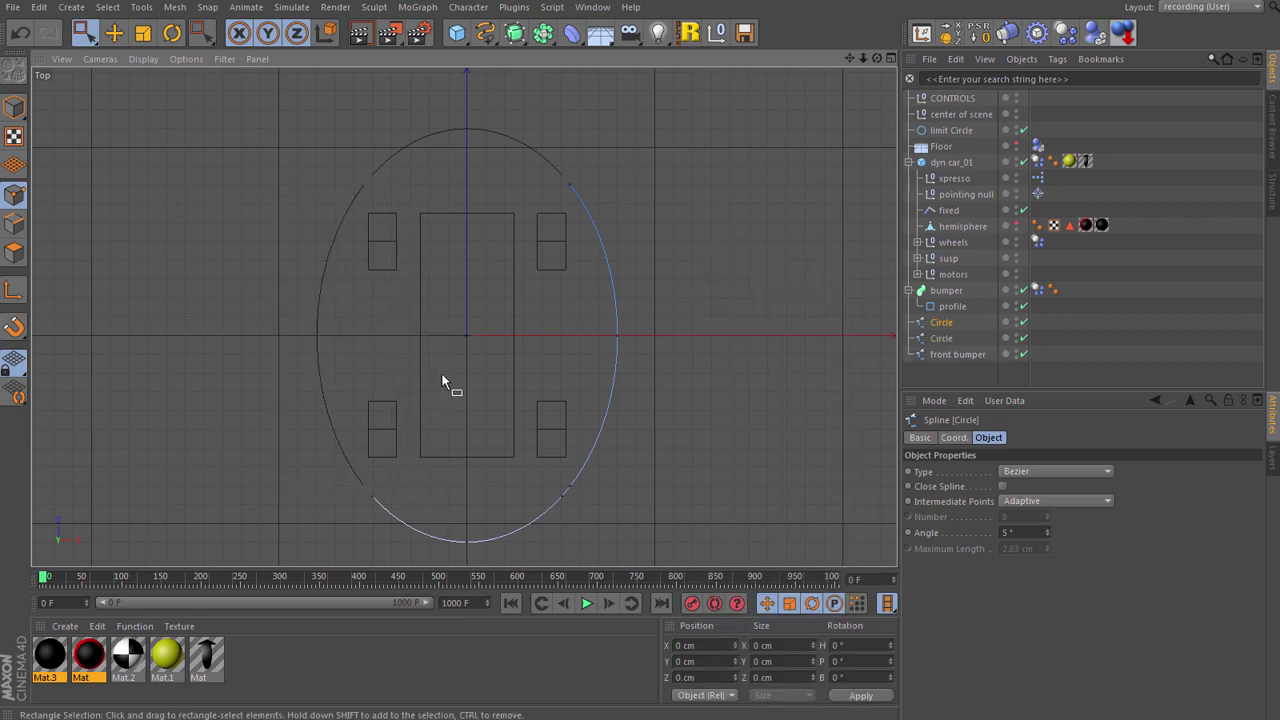
{"action": "left_click", "coordinate": [941, 338]}
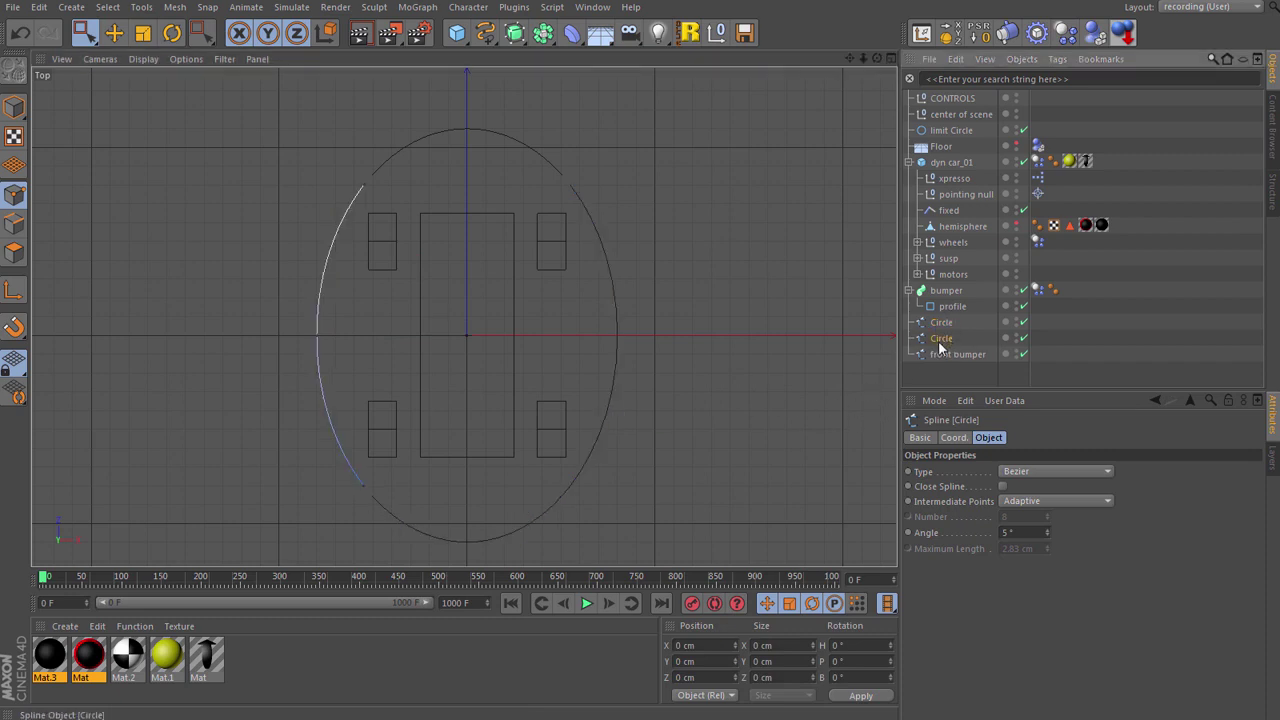
{"action": "double_click", "coordinate": [941, 340]}
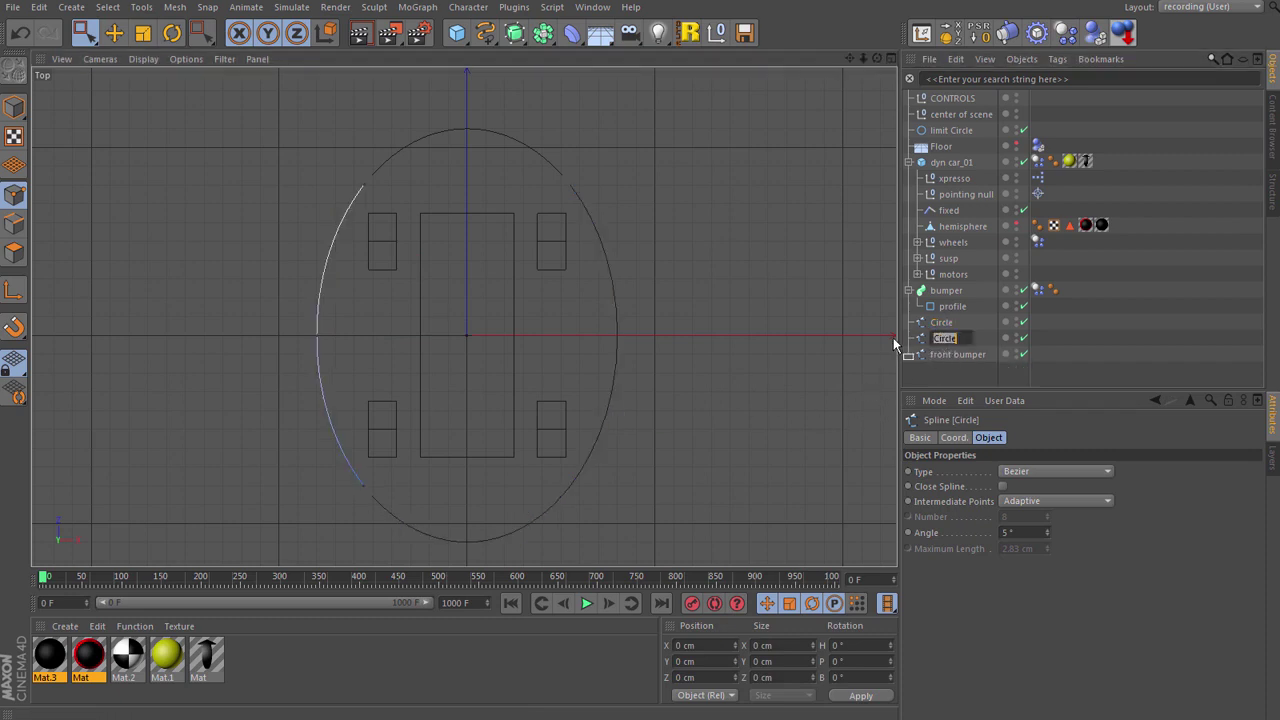
{"action": "type", "text": "L side"}
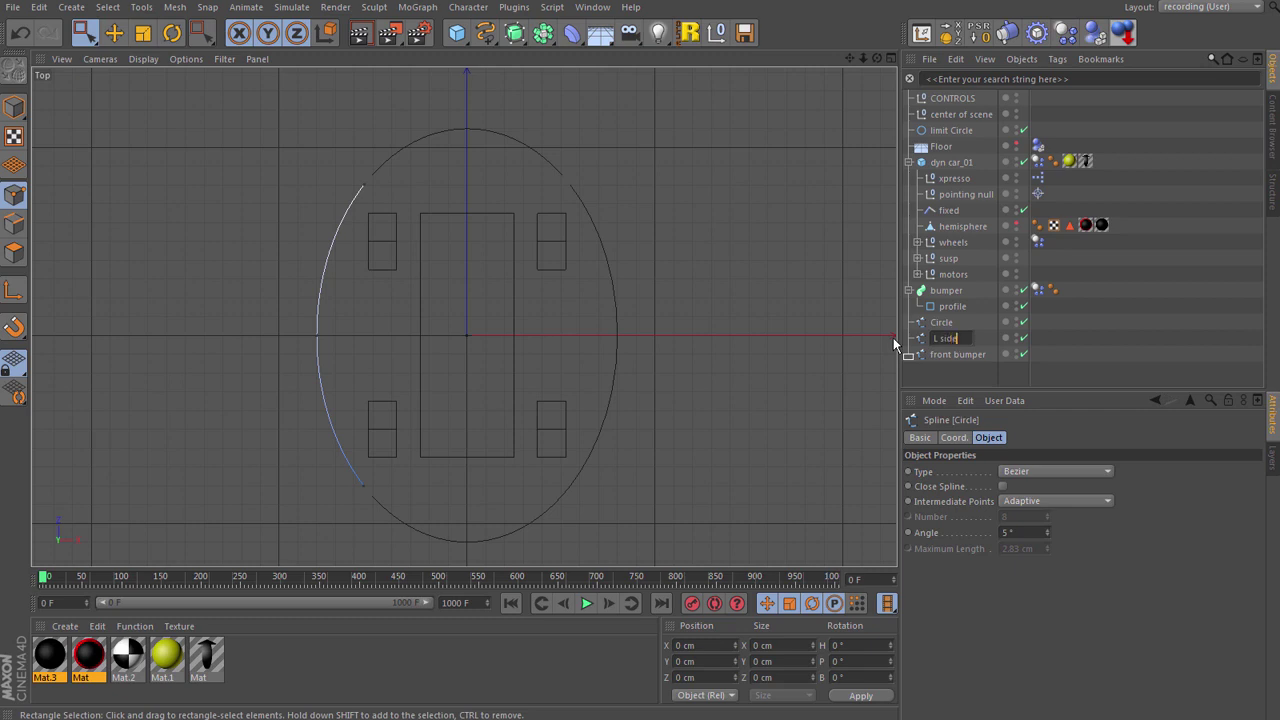
{"action": "key", "text": "Return"}
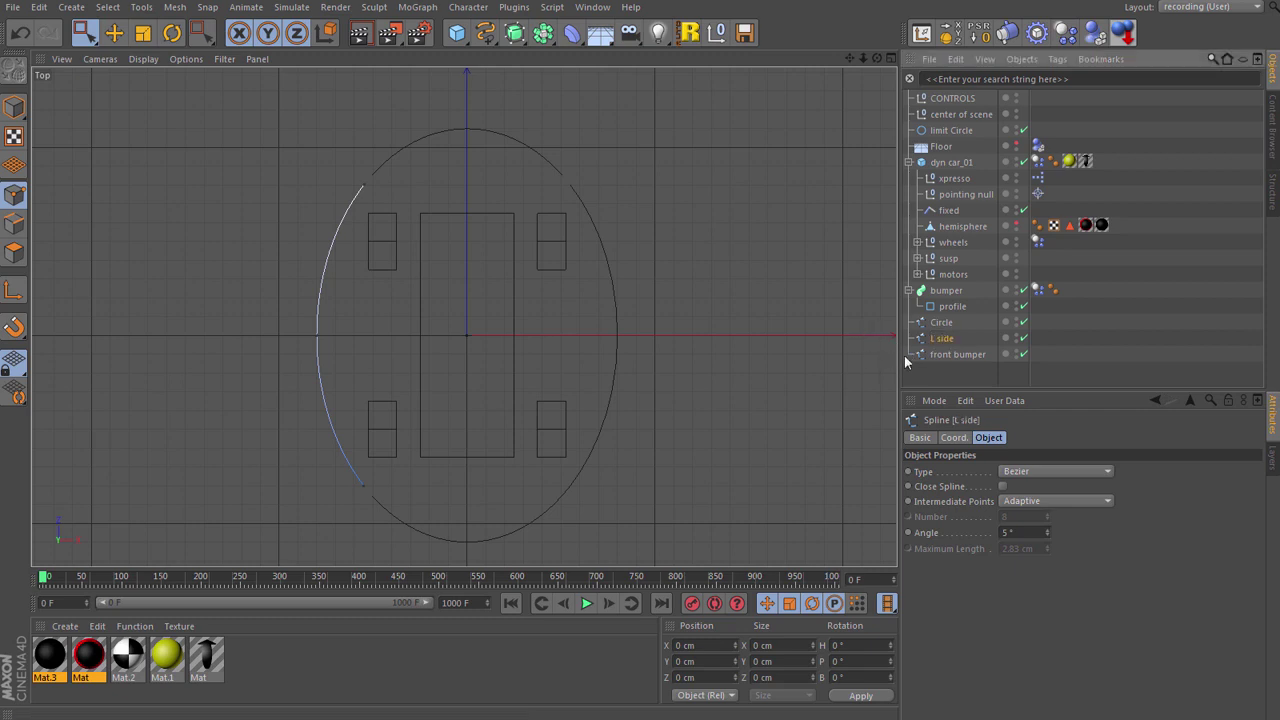
{"action": "left_click", "coordinate": [941, 324]}
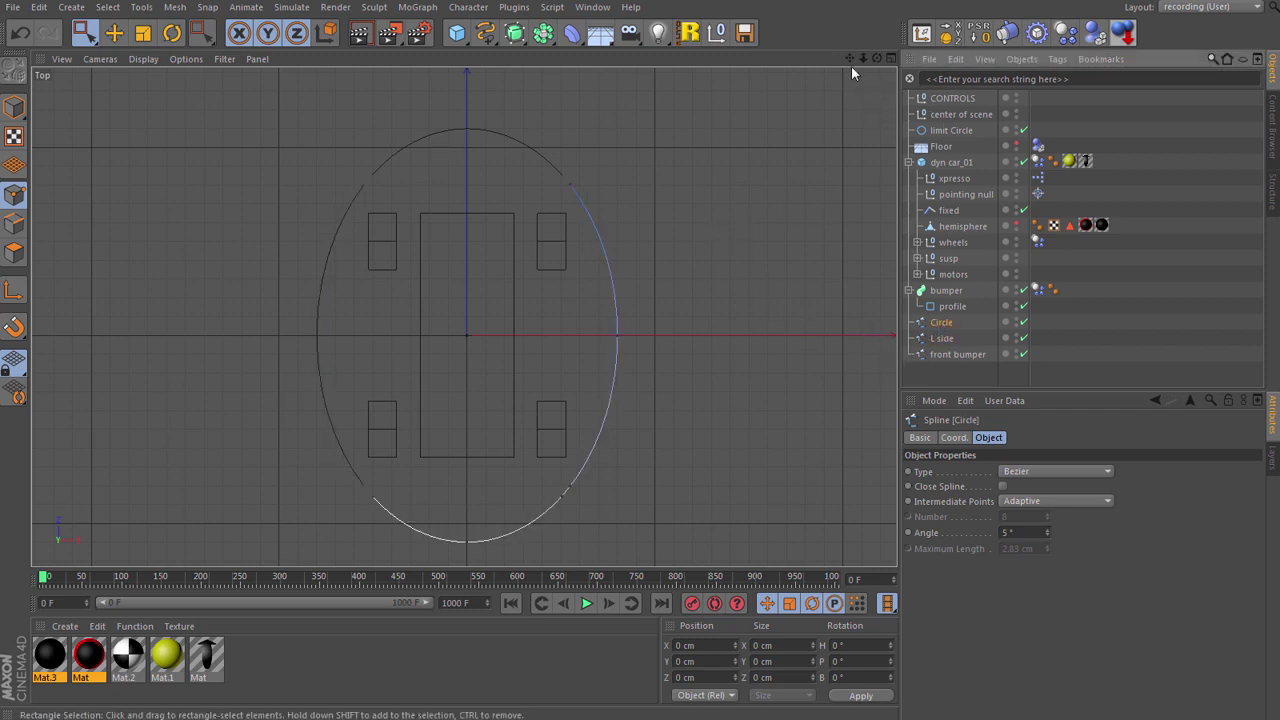
Split the circle's bottom arc points into a new spline named 'rear bumper', then reselect Circle.
{"action": "middle_click_drag", "start_coordinate": [777, 283], "coordinate": [775, 203]}
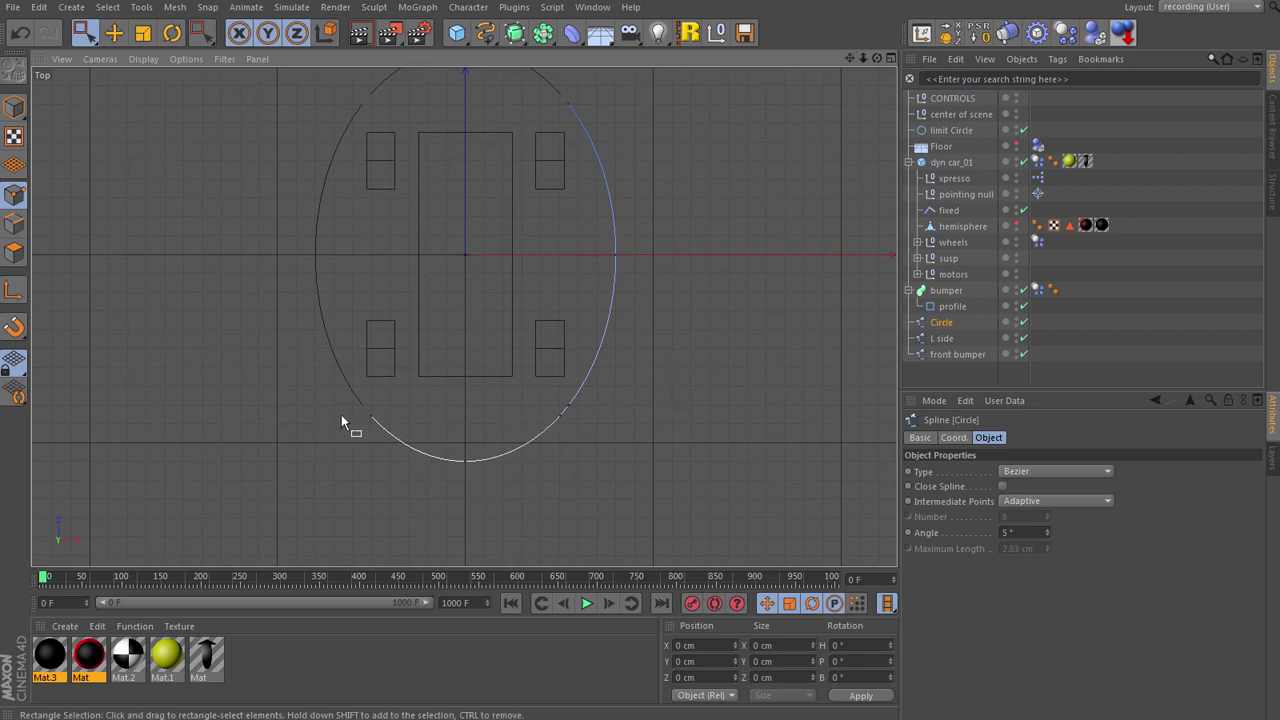
{"action": "left_click_drag", "start_coordinate": [341, 414], "coordinate": [600, 477]}
{"action": "right_click", "coordinate": [701, 288]}
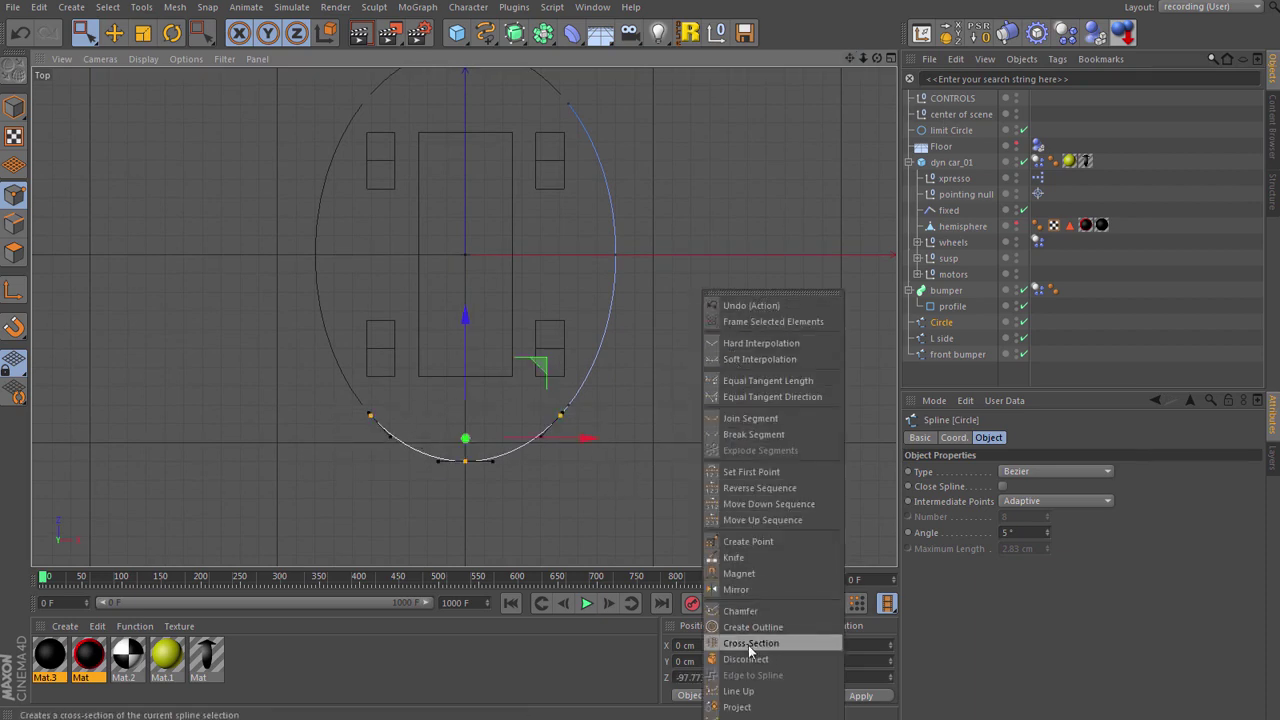
{"action": "left_click", "coordinate": [740, 708]}
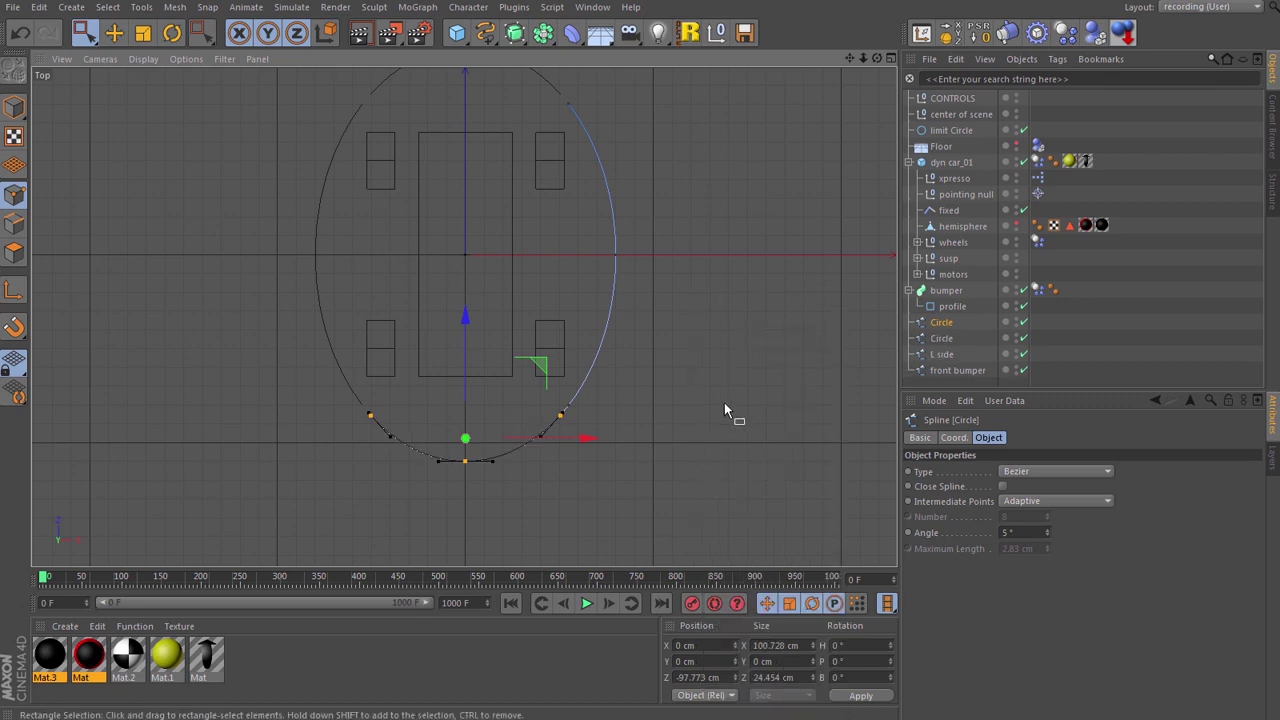
{"action": "left_click", "coordinate": [643, 420]}
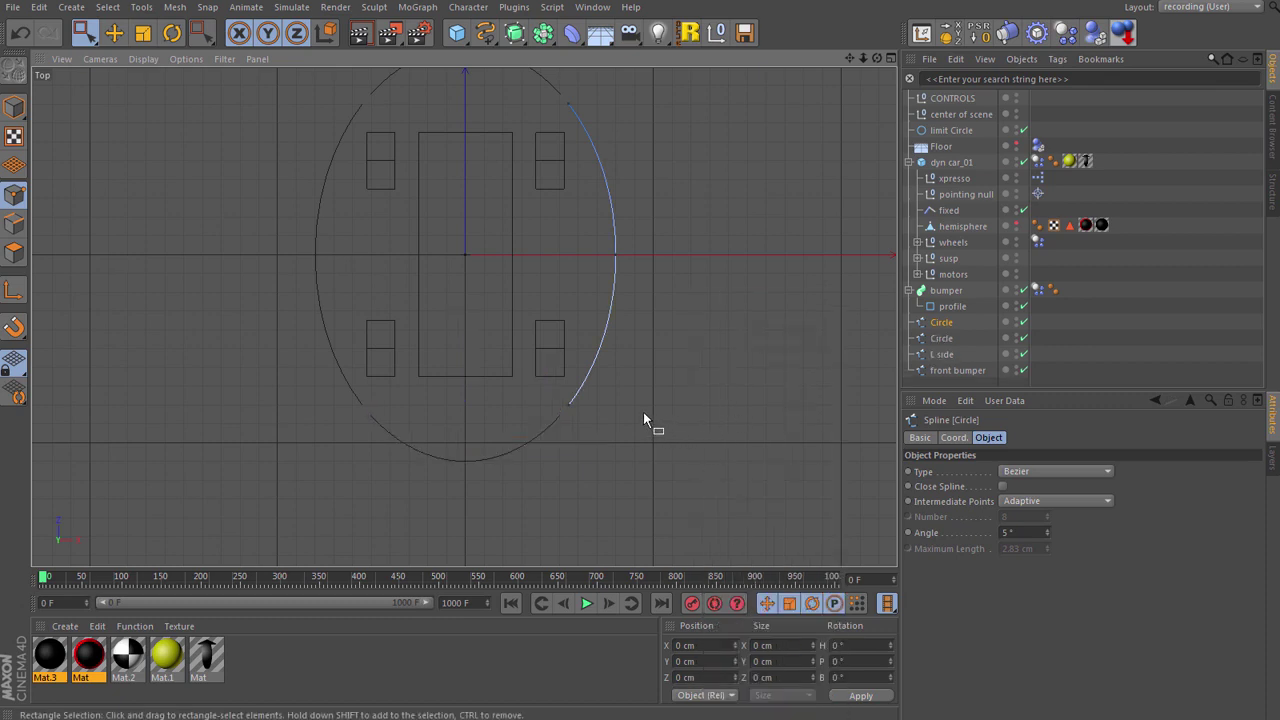
{"action": "left_click", "coordinate": [940, 343]}
{"action": "double_click", "coordinate": [940, 342]}
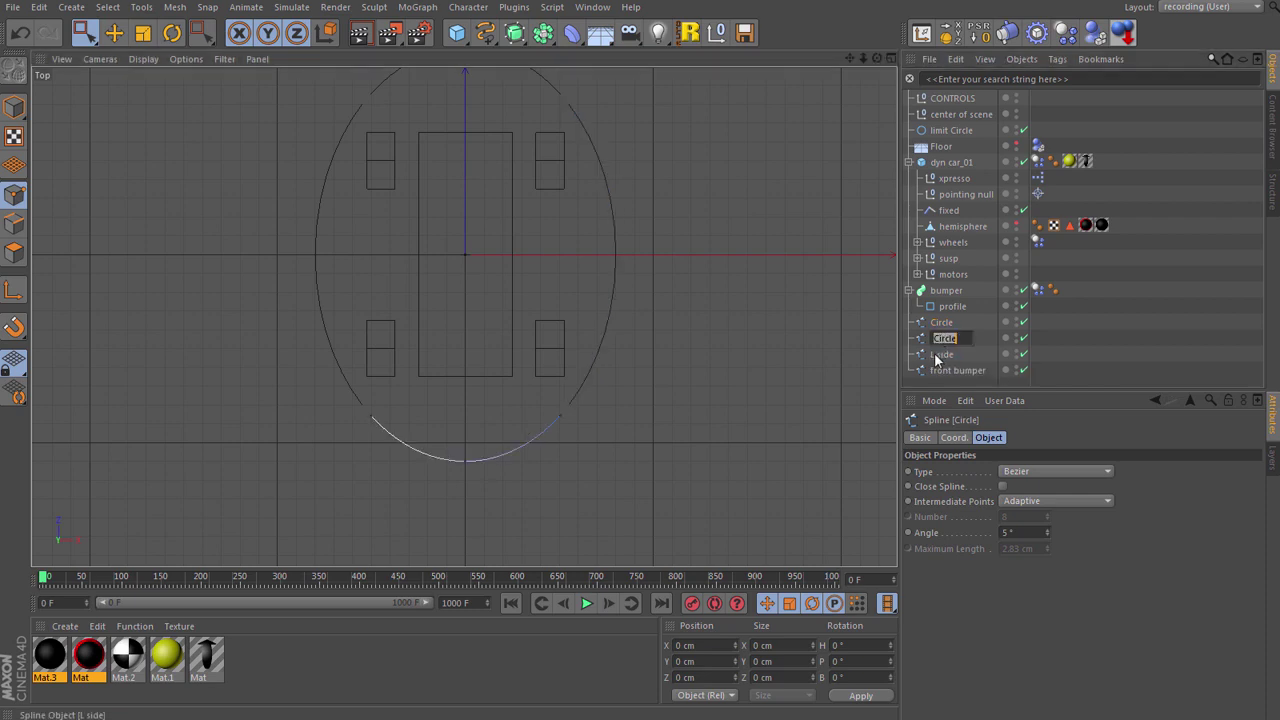
{"action": "type", "text": "rear bum"}
{"action": "key", "text": "Return"}
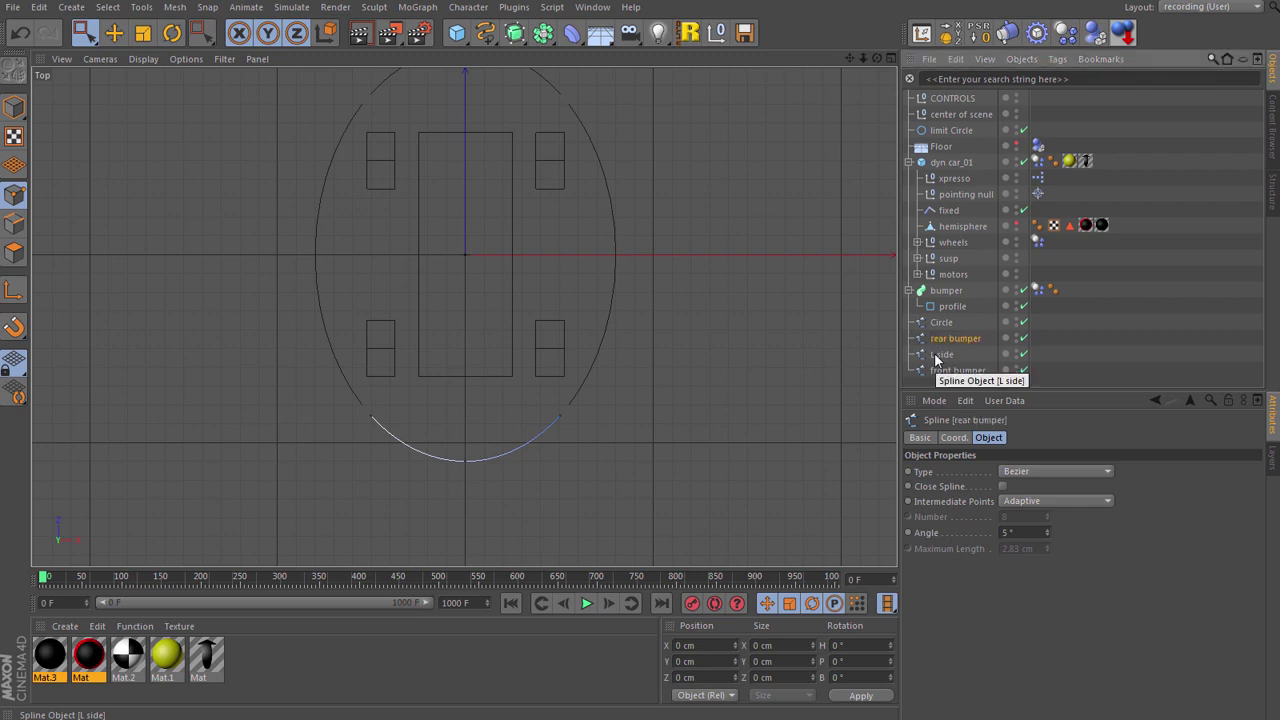
{"action": "left_click", "coordinate": [941, 324]}
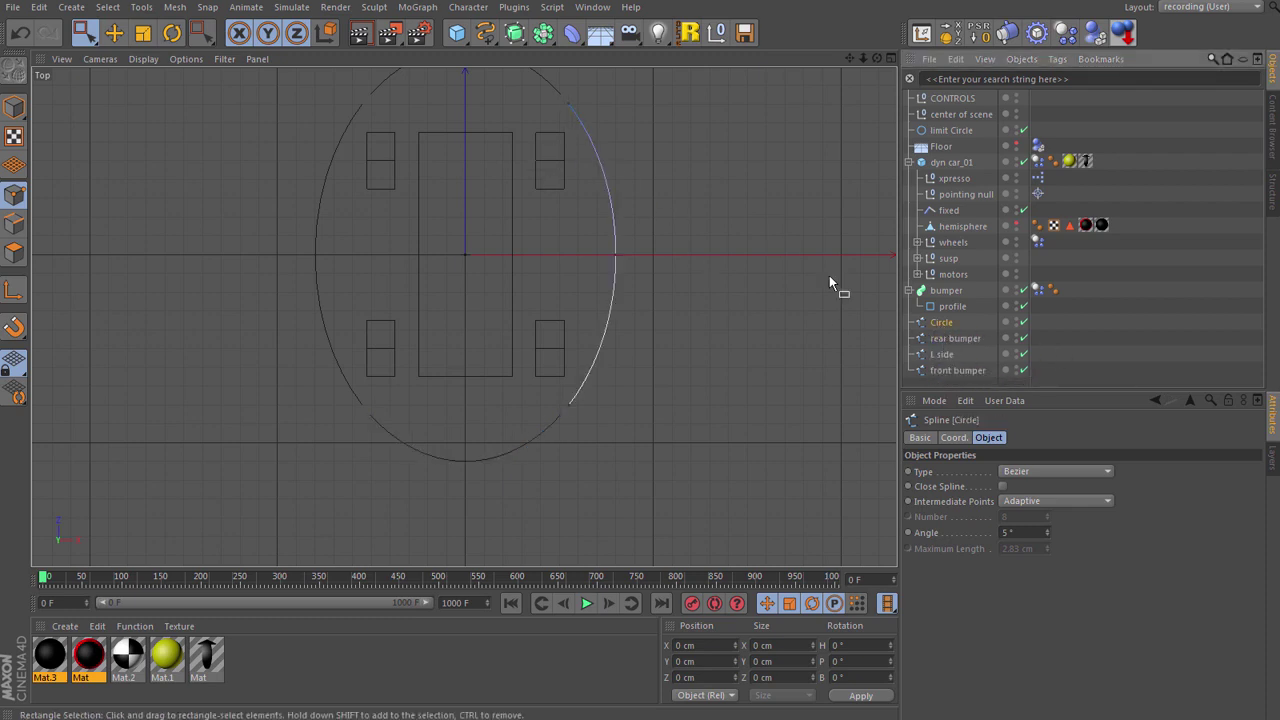
Merge Circle and L side into one spline and rename it 'sides'.
{"action": "left_click", "coordinate": [942, 356], "text": "ctrl"}
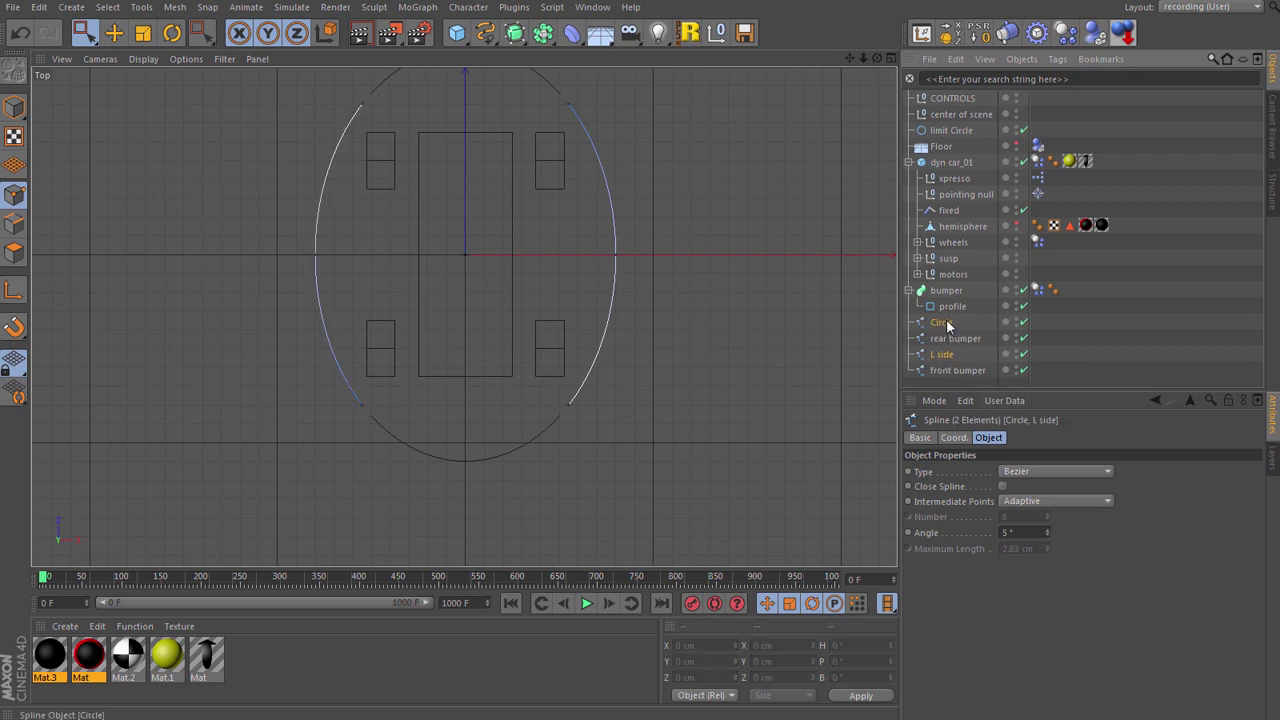
{"action": "right_click", "coordinate": [948, 326]}
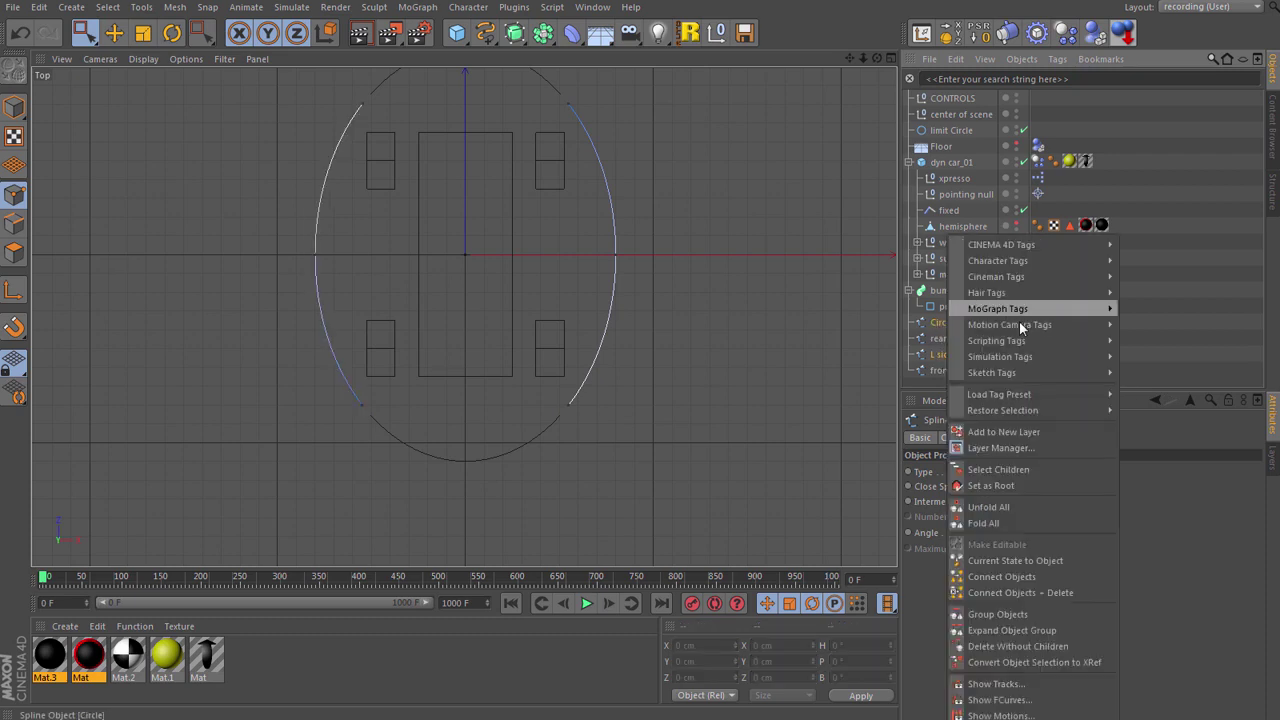
{"action": "left_click", "coordinate": [1031, 591]}
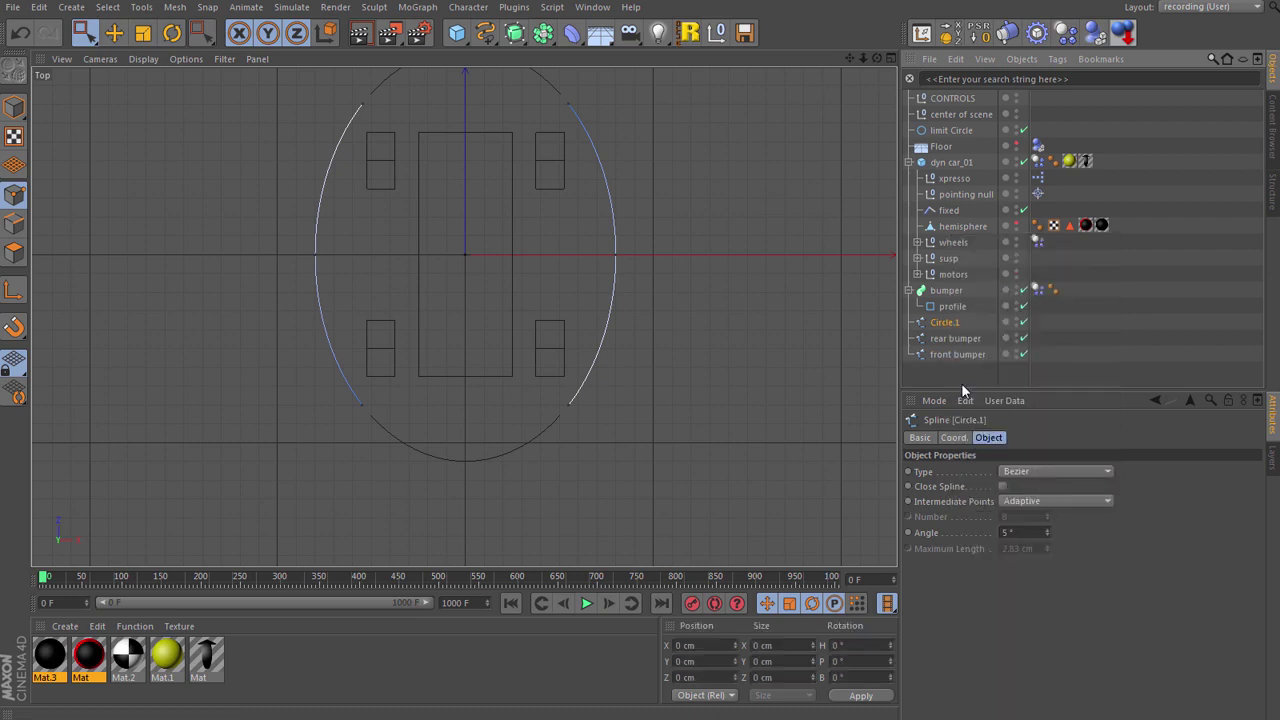
{"action": "double_click", "coordinate": [942, 324]}
{"action": "type", "text": "sid"}
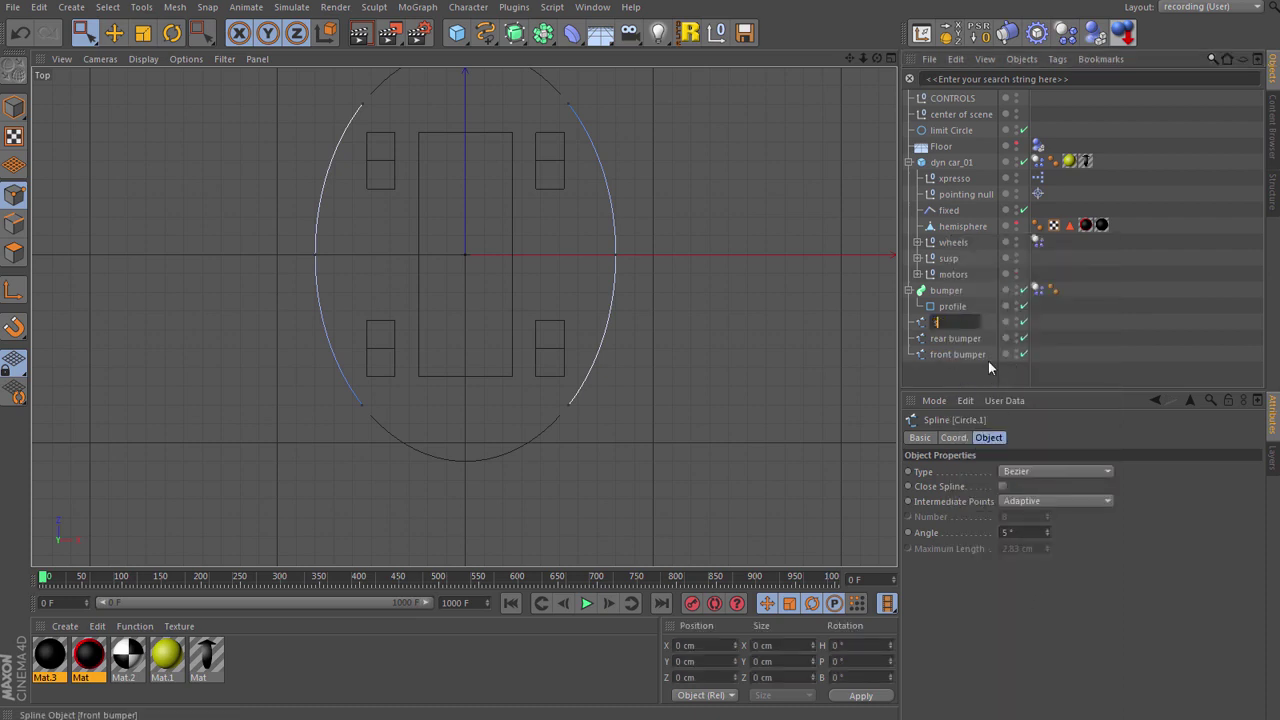
{"action": "type", "text": "es"}
{"action": "key", "text": "Return"}
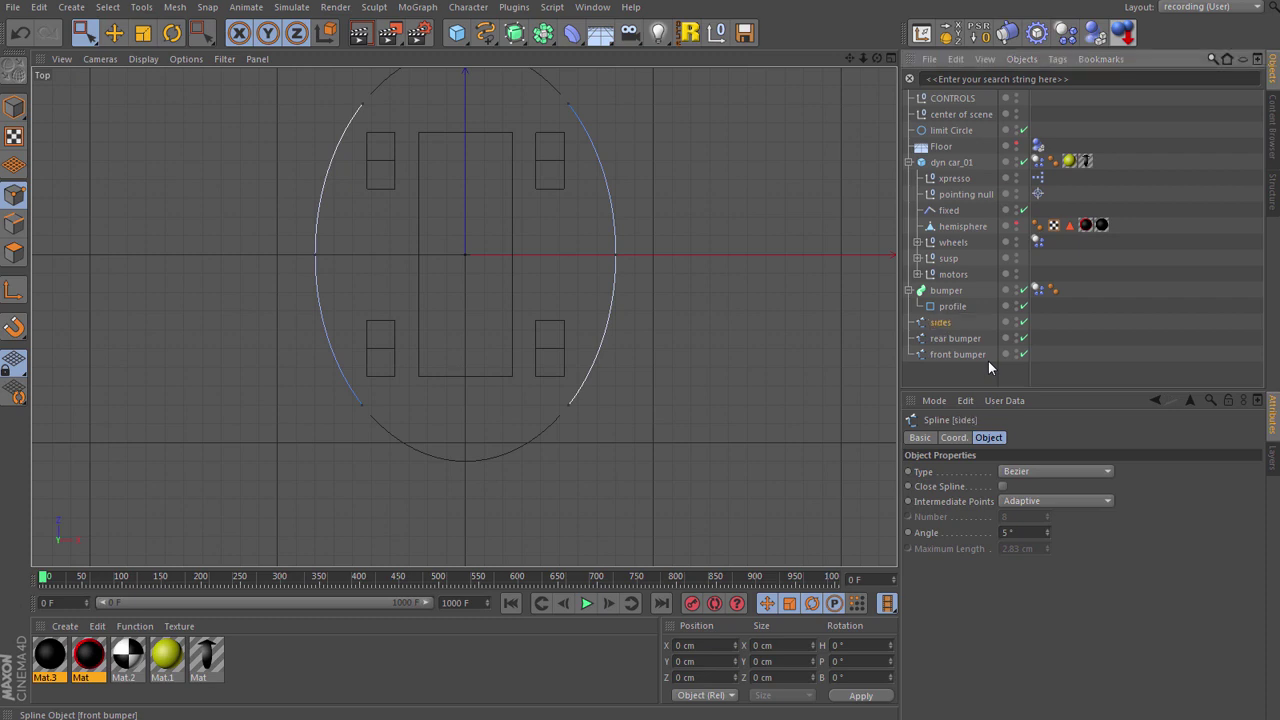
Make the sides spline the bumper sweep's path and rename that sweep 'sides'.
{"action": "left_click", "coordinate": [947, 291]}
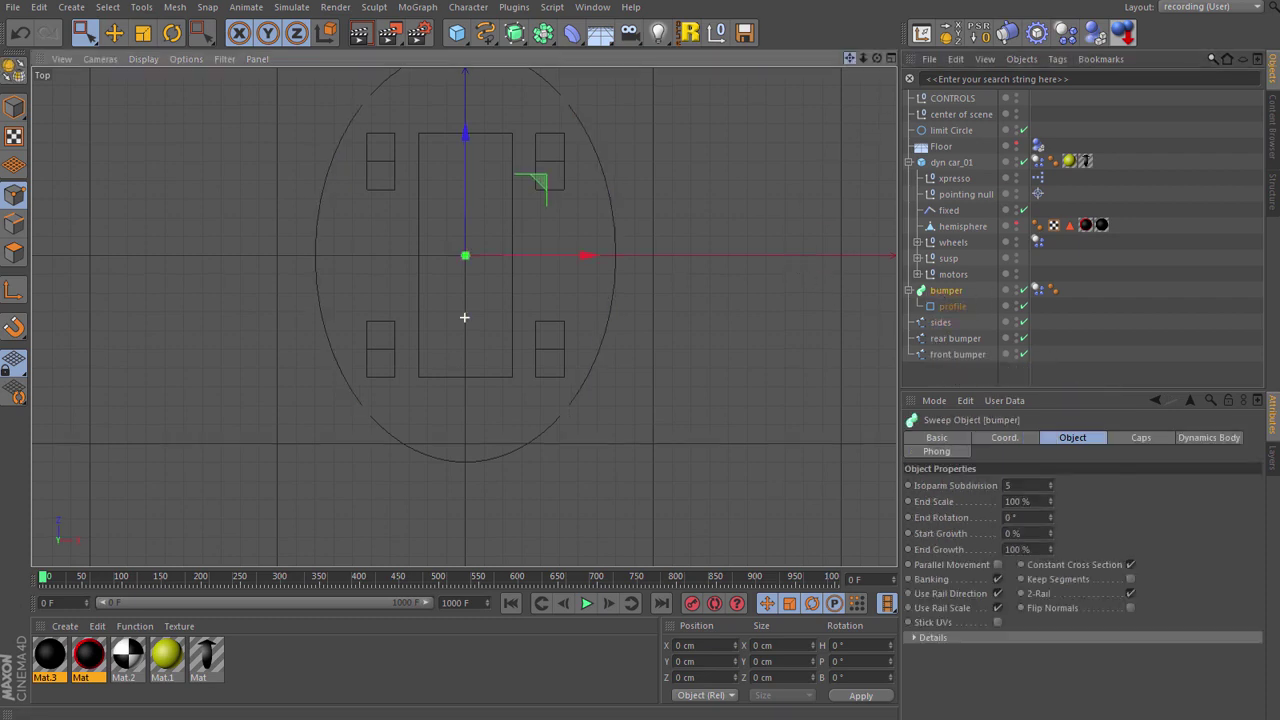
{"action": "left_click_drag", "start_coordinate": [857, 63], "coordinate": [822, 106]}
{"action": "left_click_drag", "start_coordinate": [924, 328], "coordinate": [958, 316]}
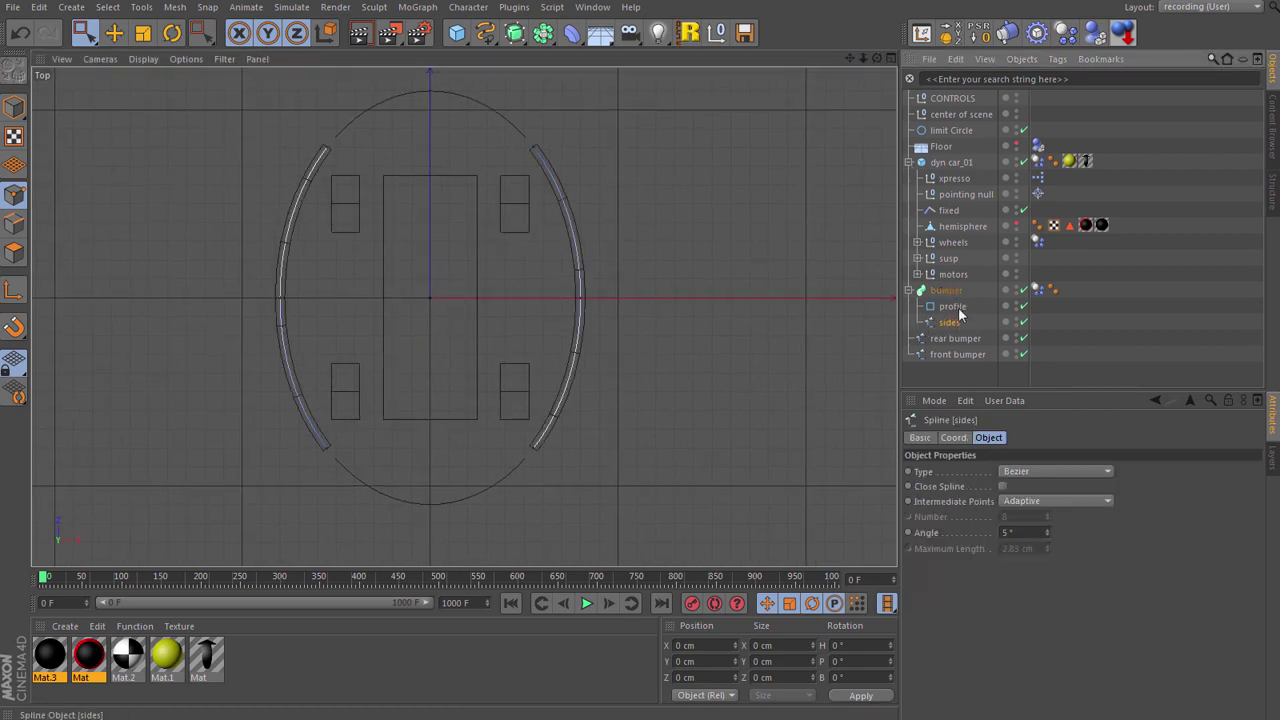
{"action": "left_click", "coordinate": [945, 290]}
{"action": "double_click", "coordinate": [948, 290]}
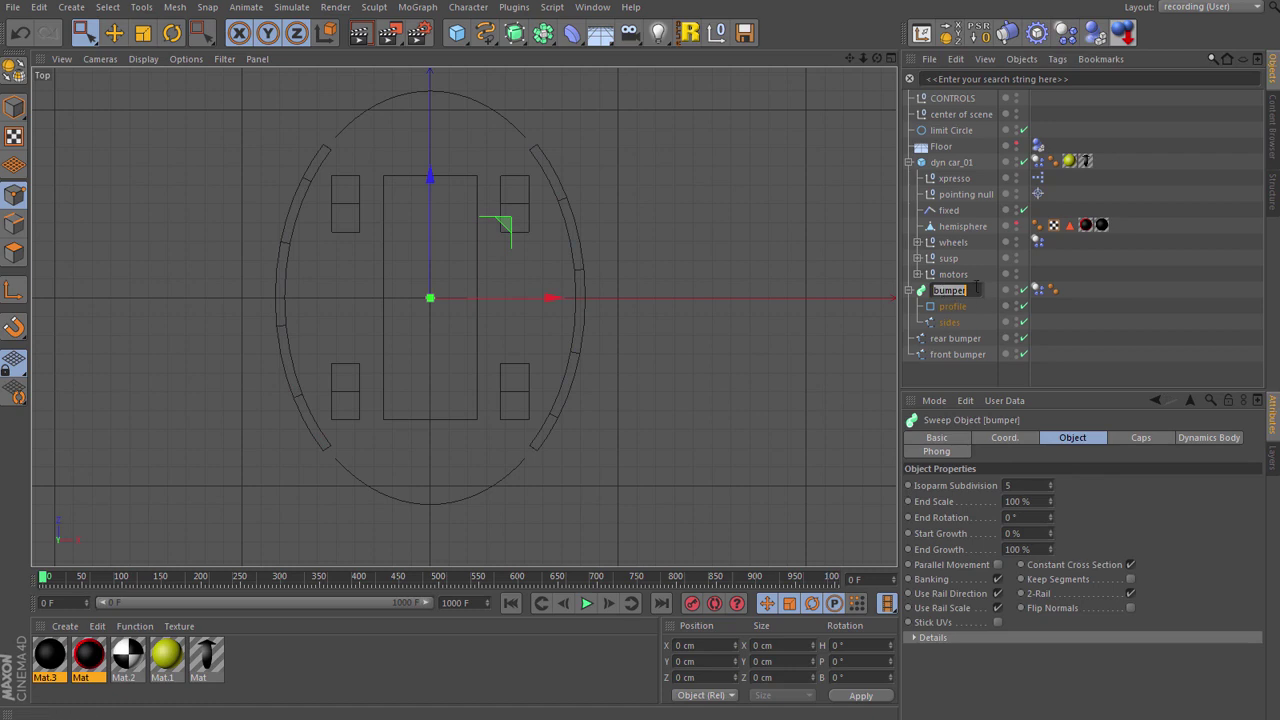
{"action": "type", "text": "sides"}
{"action": "key", "text": "Return"}
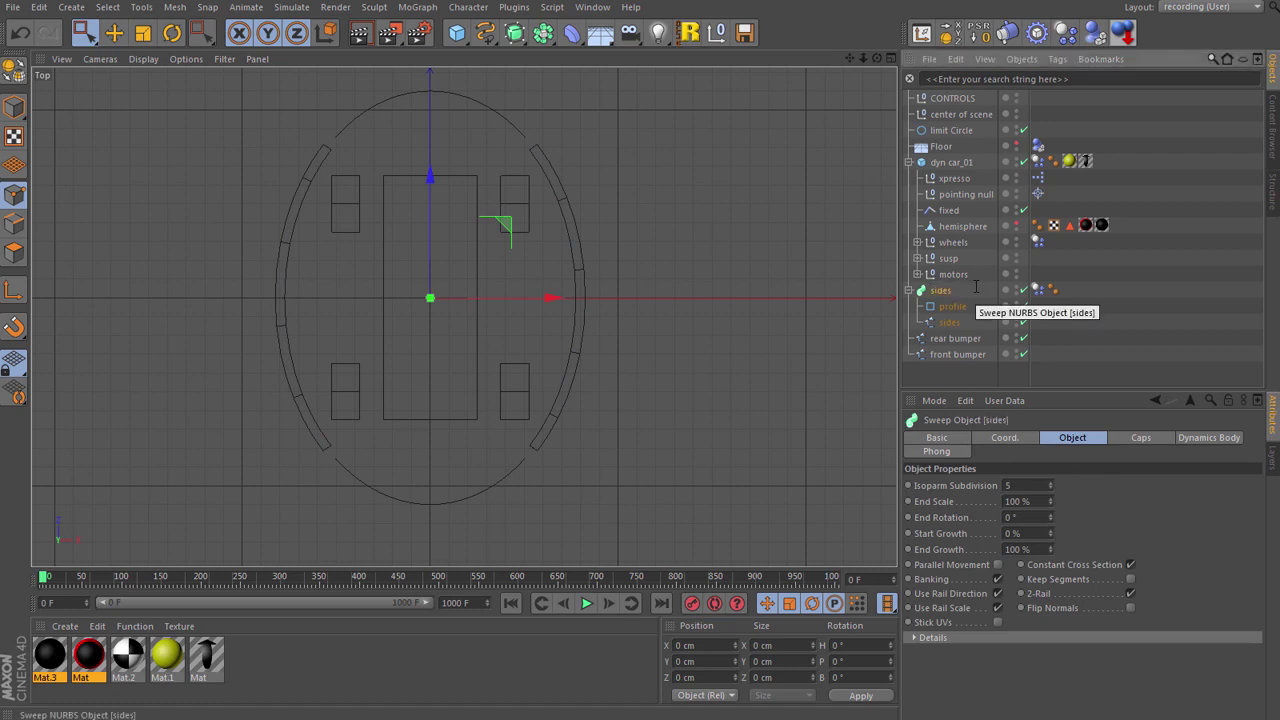
{"action": "left_click", "coordinate": [908, 290]}
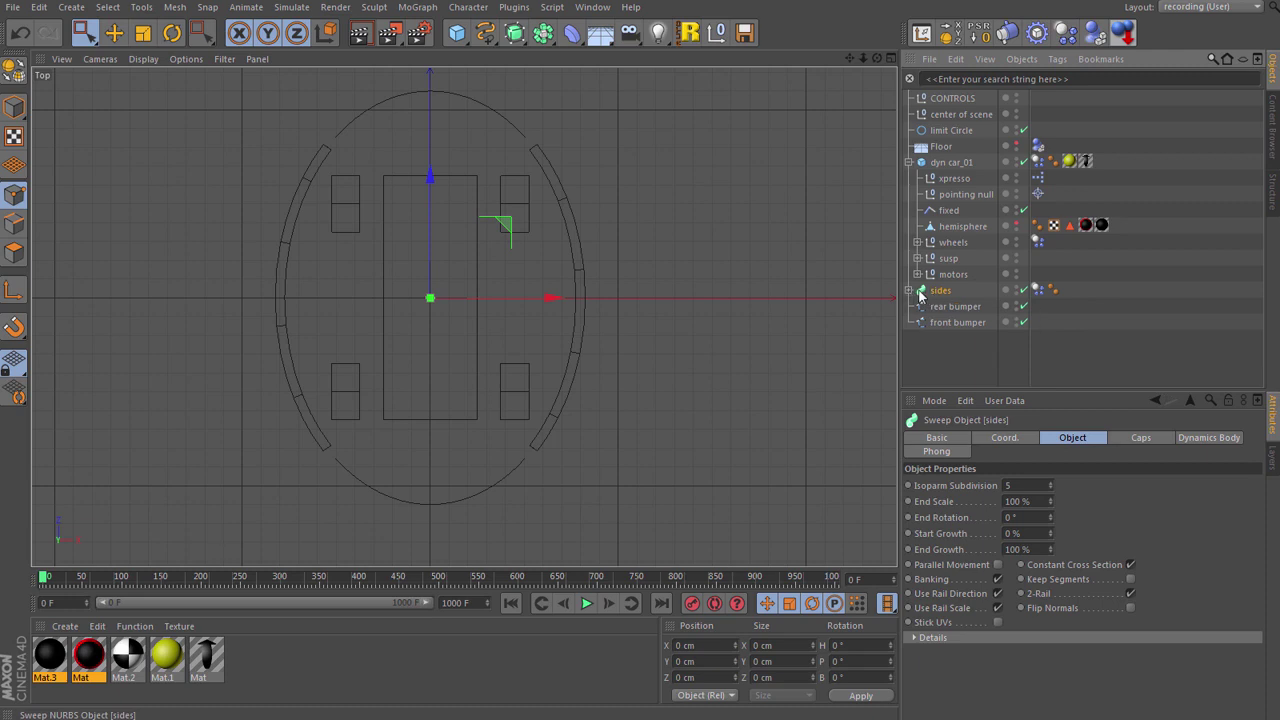
Duplicate the sides sweep as 'front bumper' and swap its path to the front bumper spline.
{"action": "left_click_drag", "start_coordinate": [920, 297], "coordinate": [938, 313], "text": "ctrl"}
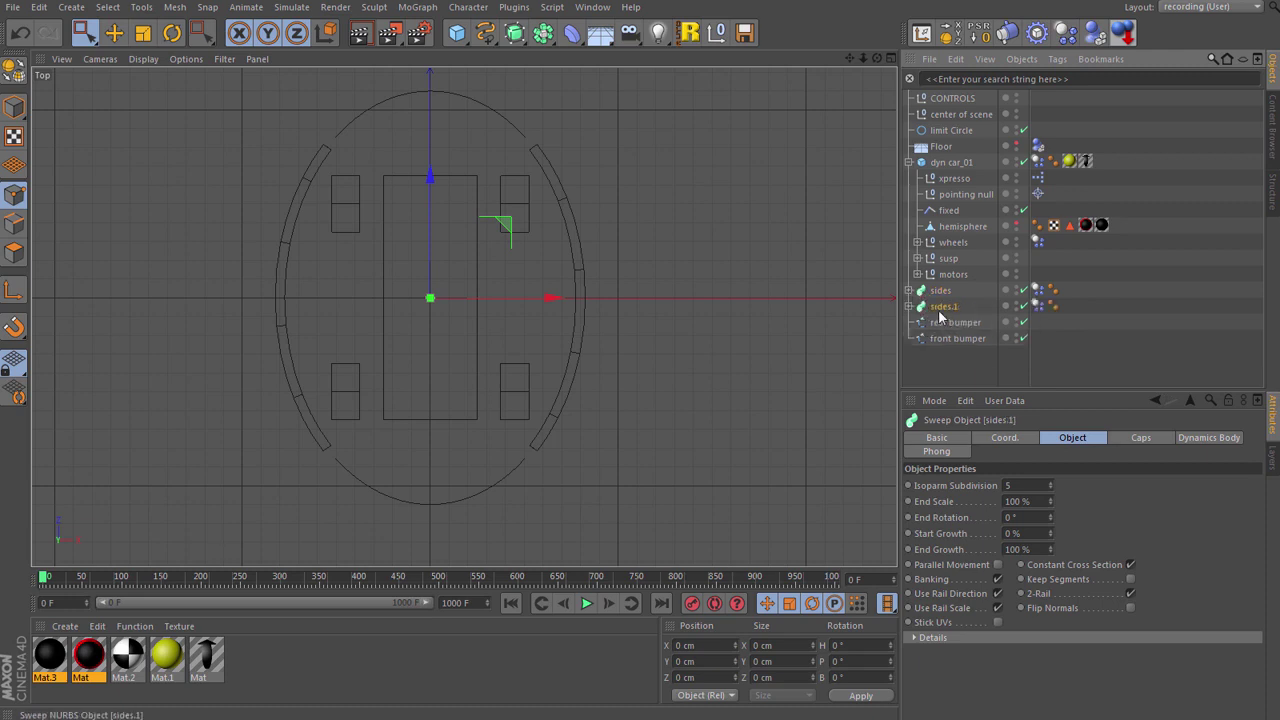
{"action": "double_click", "coordinate": [942, 307]}
{"action": "type", "text": "l"}
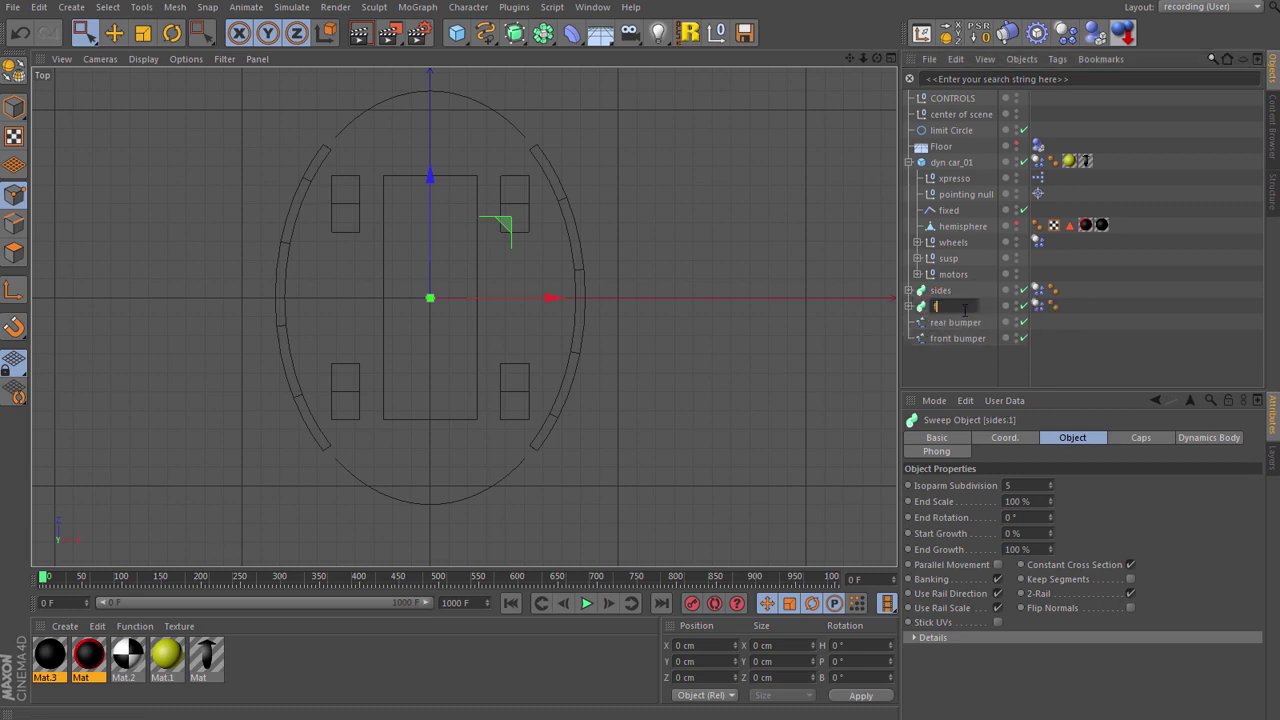
{"action": "type", "text": "ront bum"}
{"action": "type", "text": "per"}
{"action": "key", "text": "Return"}
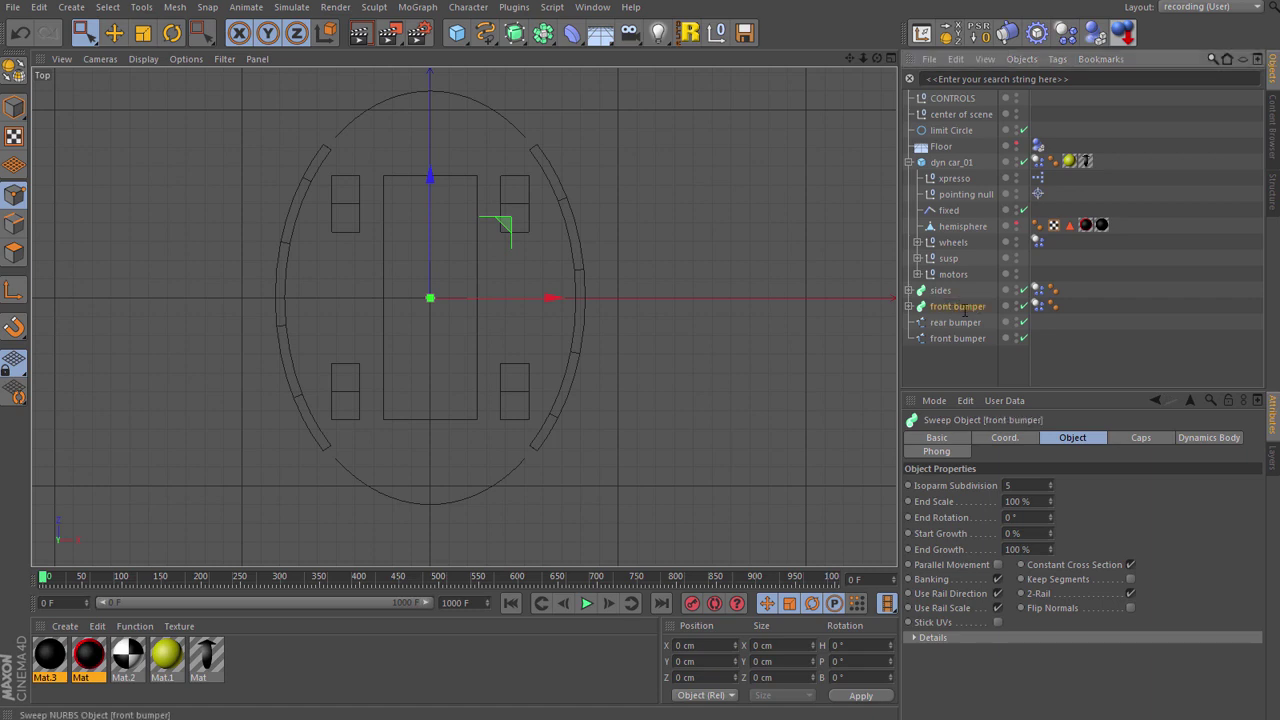
{"action": "left_click", "coordinate": [908, 306]}
{"action": "left_click", "coordinate": [950, 339]}
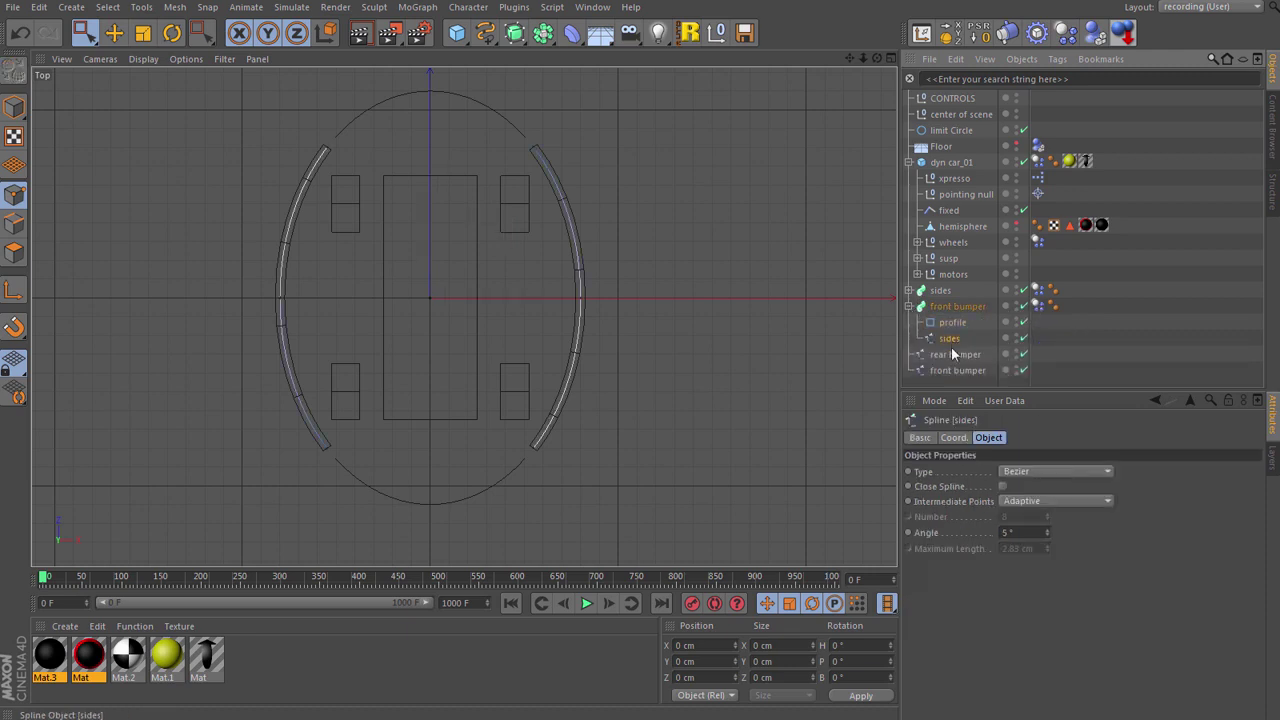
{"action": "key", "text": "Delete"}
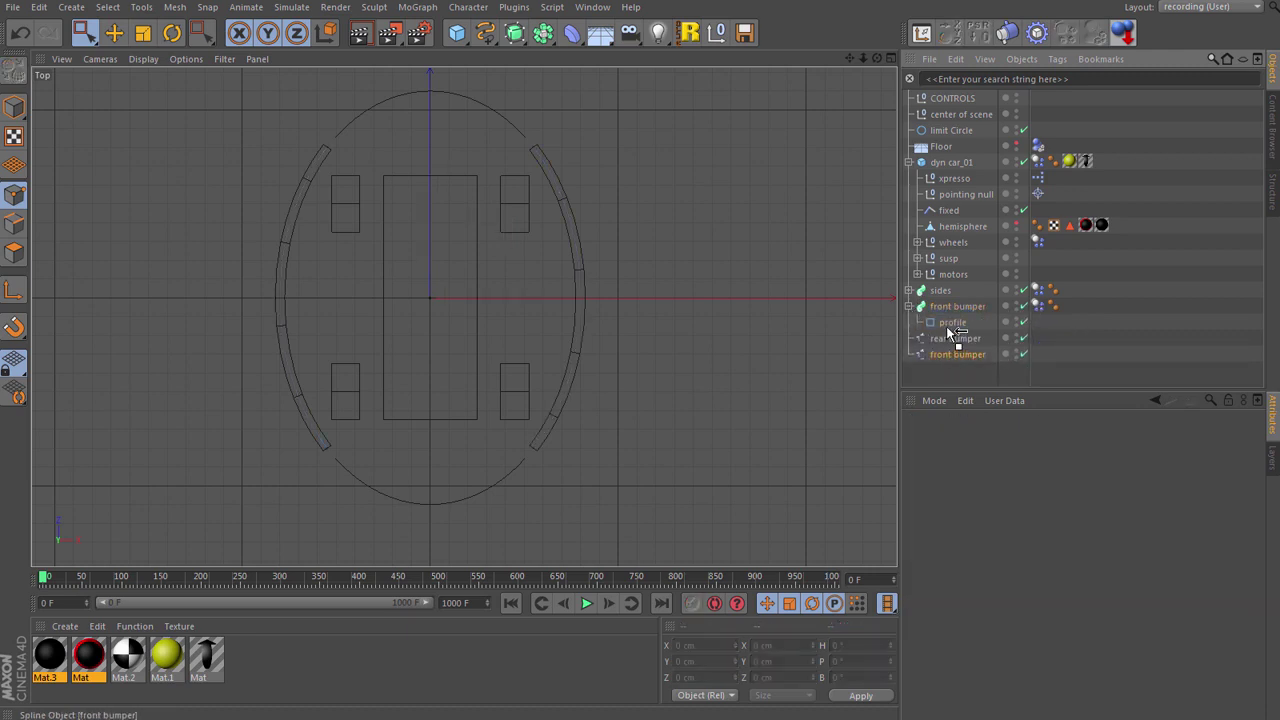
{"action": "left_click_drag", "start_coordinate": [946, 326], "coordinate": [946, 328]}
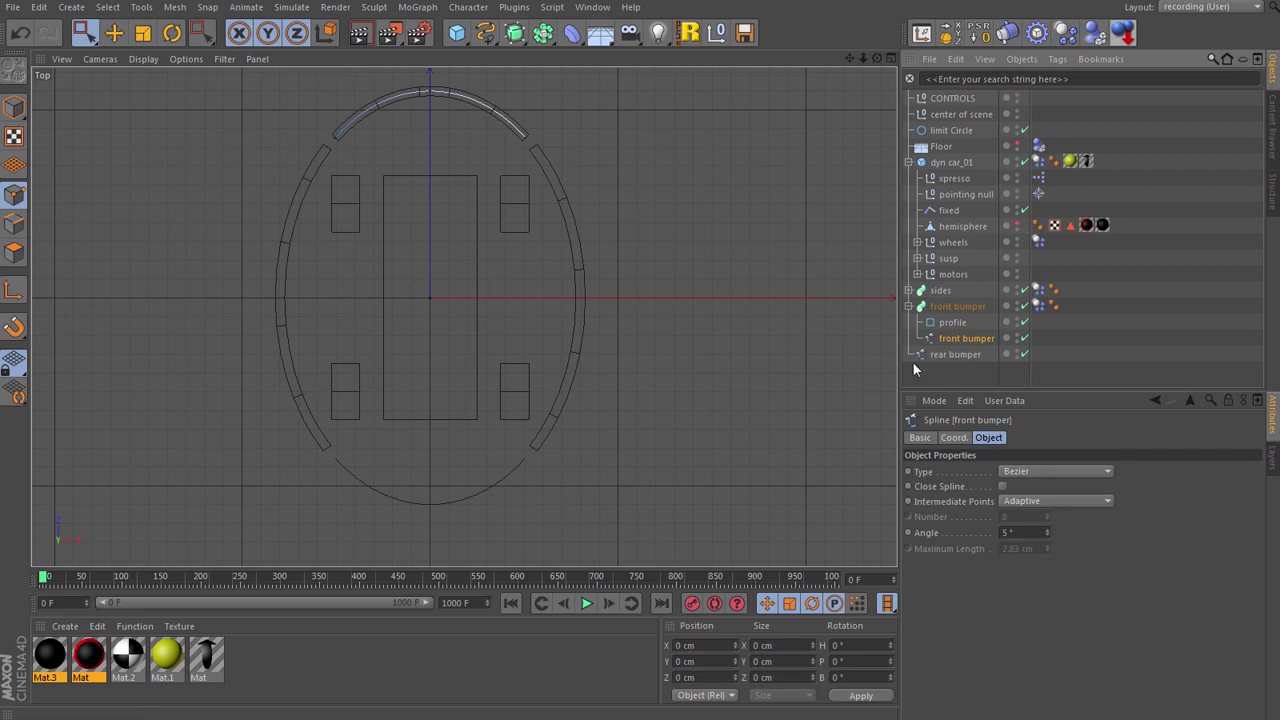
{"action": "left_click", "coordinate": [908, 307]}
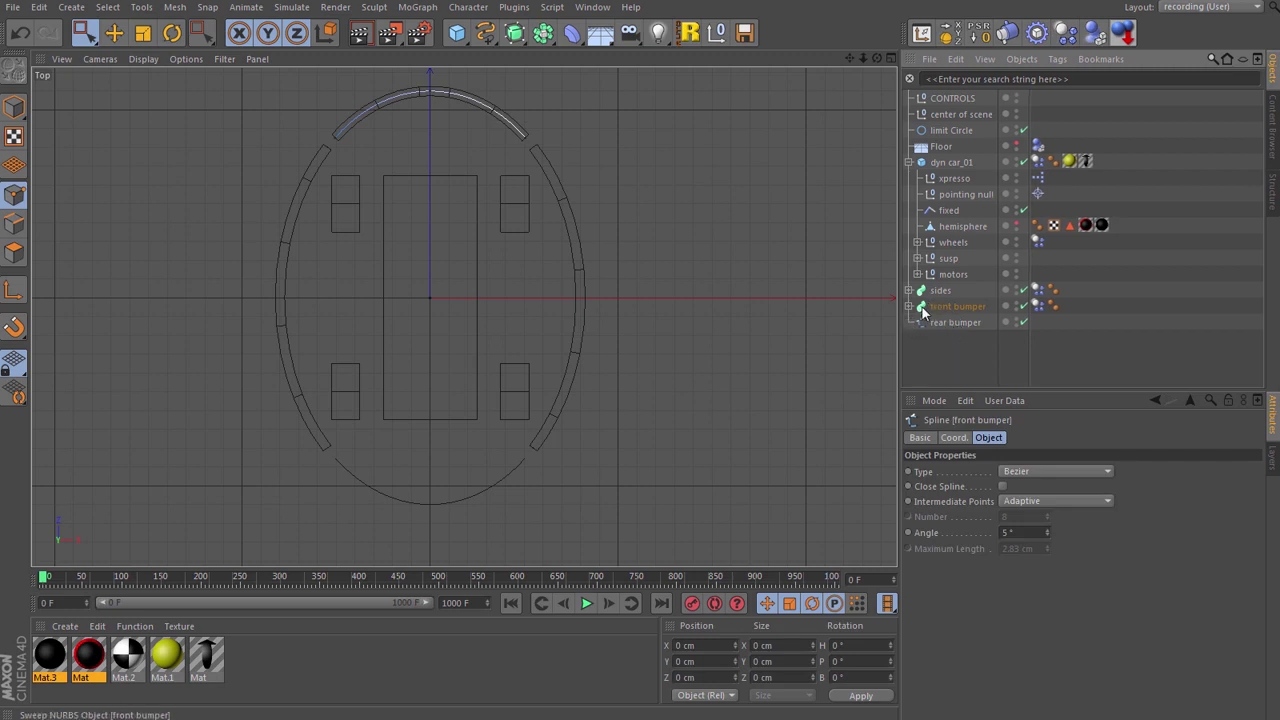
Duplicate the front bumper sweep as 'rear bumper' and swap its path to the rear bumper spline.
{"action": "left_click_drag", "start_coordinate": [922, 310], "coordinate": [940, 328], "text": "ctrl"}
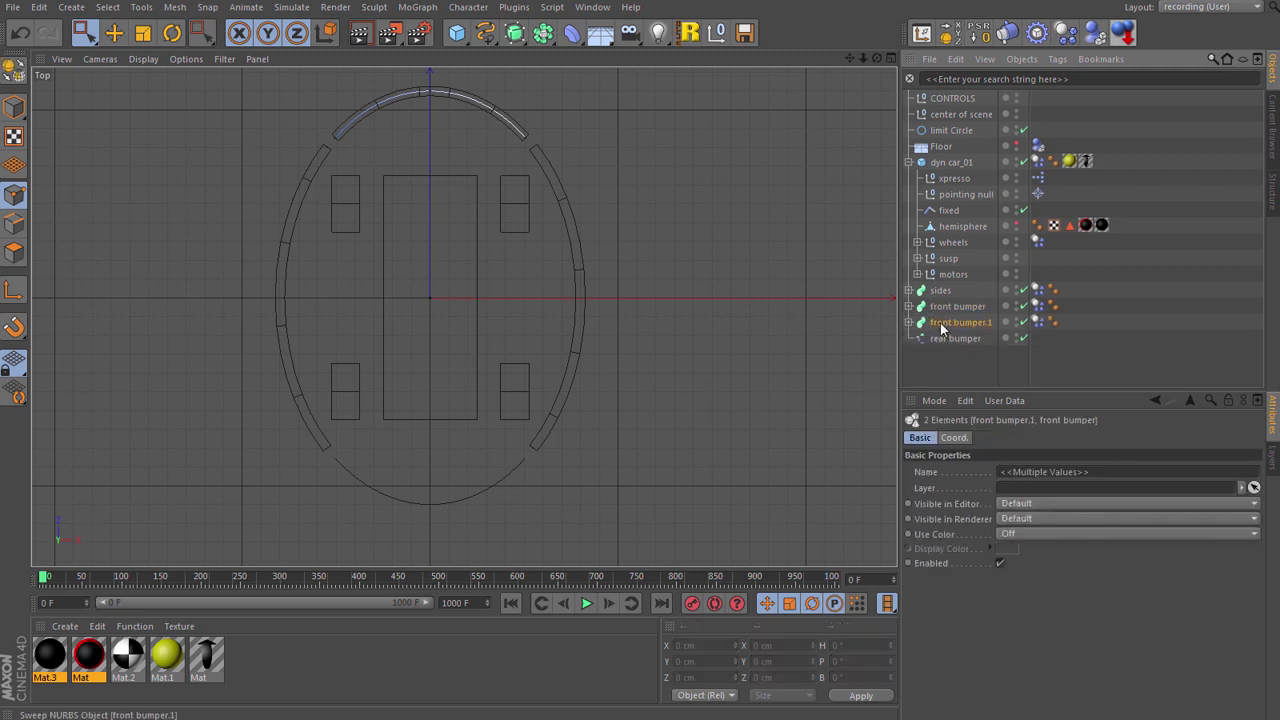
{"action": "double_click", "coordinate": [940, 324]}
{"action": "type", "text": "rear bumper"}
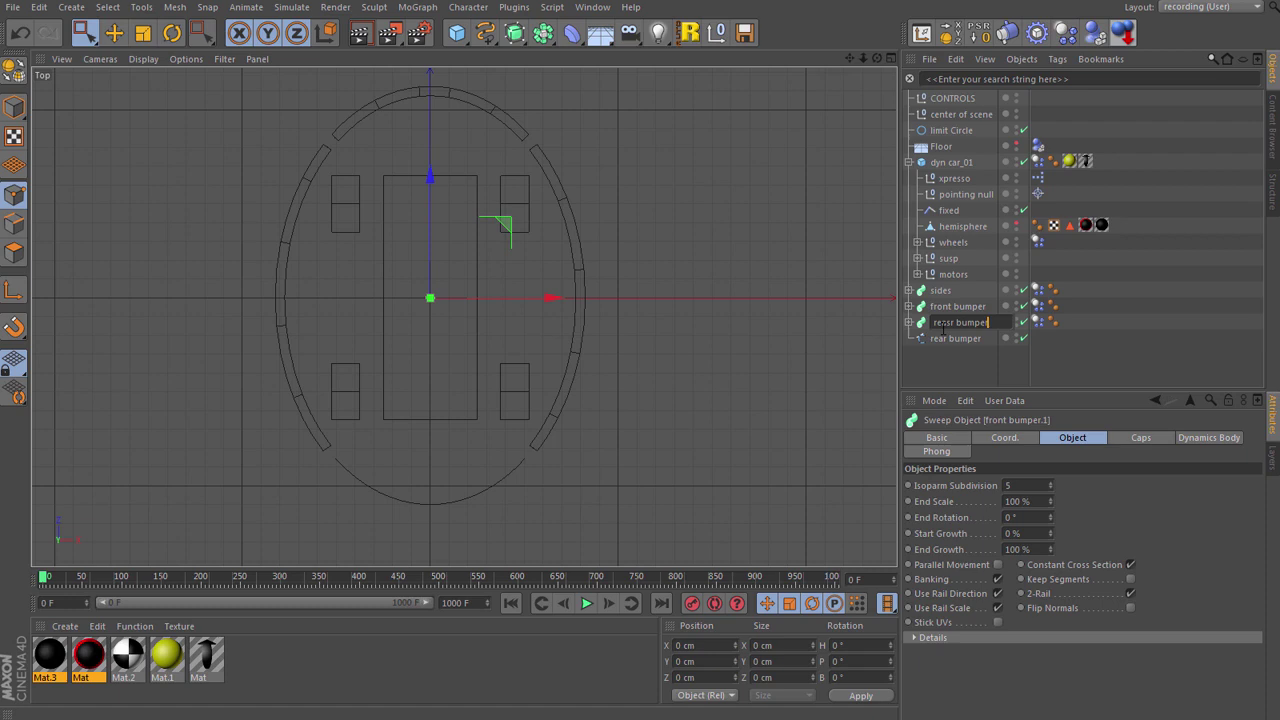
{"action": "key", "text": "Return"}
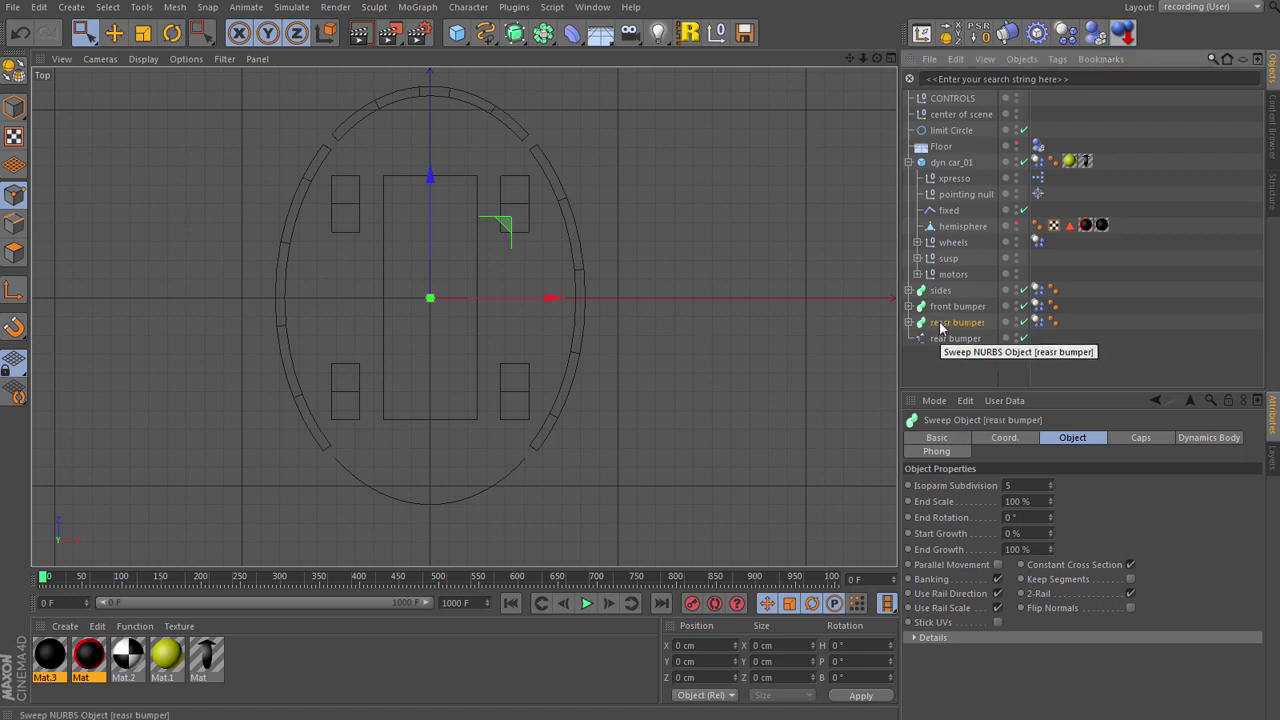
{"action": "double_click", "coordinate": [945, 323]}
{"action": "key", "text": "End"}
{"action": "key", "text": "Left"}
{"action": "key", "text": "Left"}
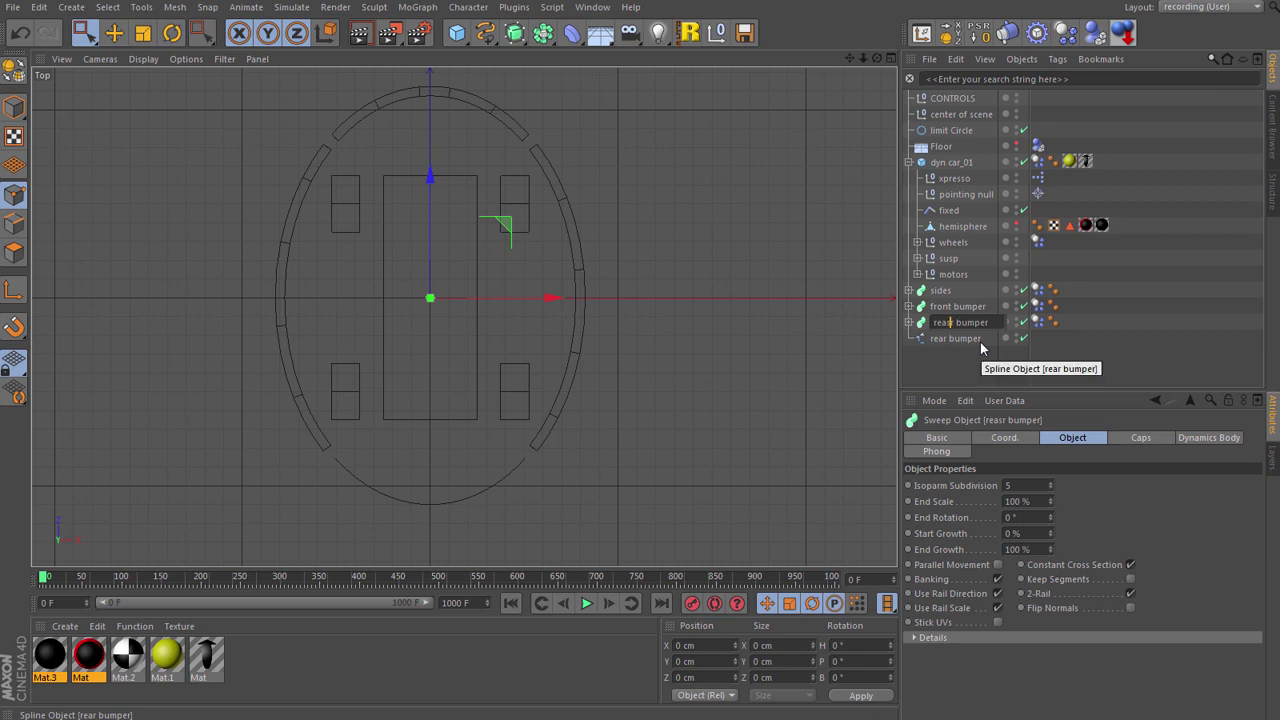
{"action": "key", "text": "BackSpace"}
{"action": "key", "text": "Return"}
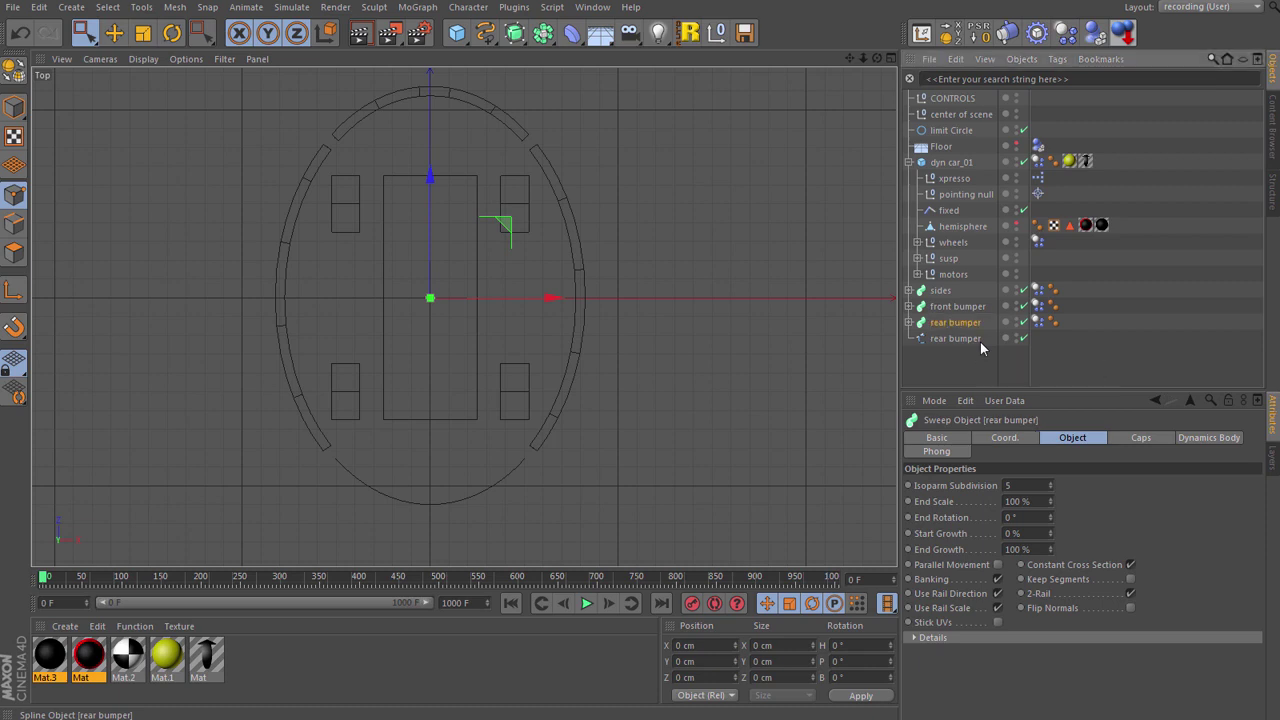
{"action": "left_click", "coordinate": [908, 322]}
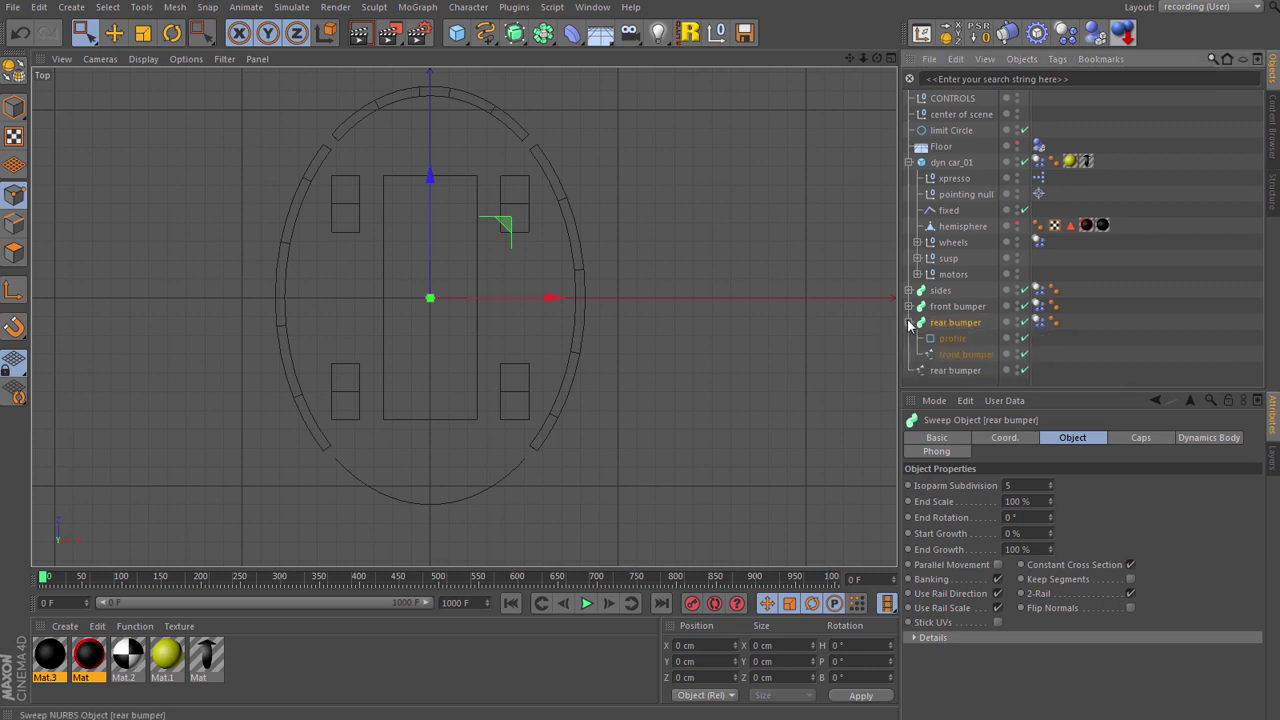
{"action": "left_click", "coordinate": [963, 355]}
{"action": "key", "text": "Delete"}
{"action": "mouse_move", "coordinate": [947, 362]}
{"action": "left_mouse_down"}
{"action": "mouse_move", "coordinate": [934, 356]}
{"action": "mouse_move", "coordinate": [950, 352]}
{"action": "left_mouse_up"}
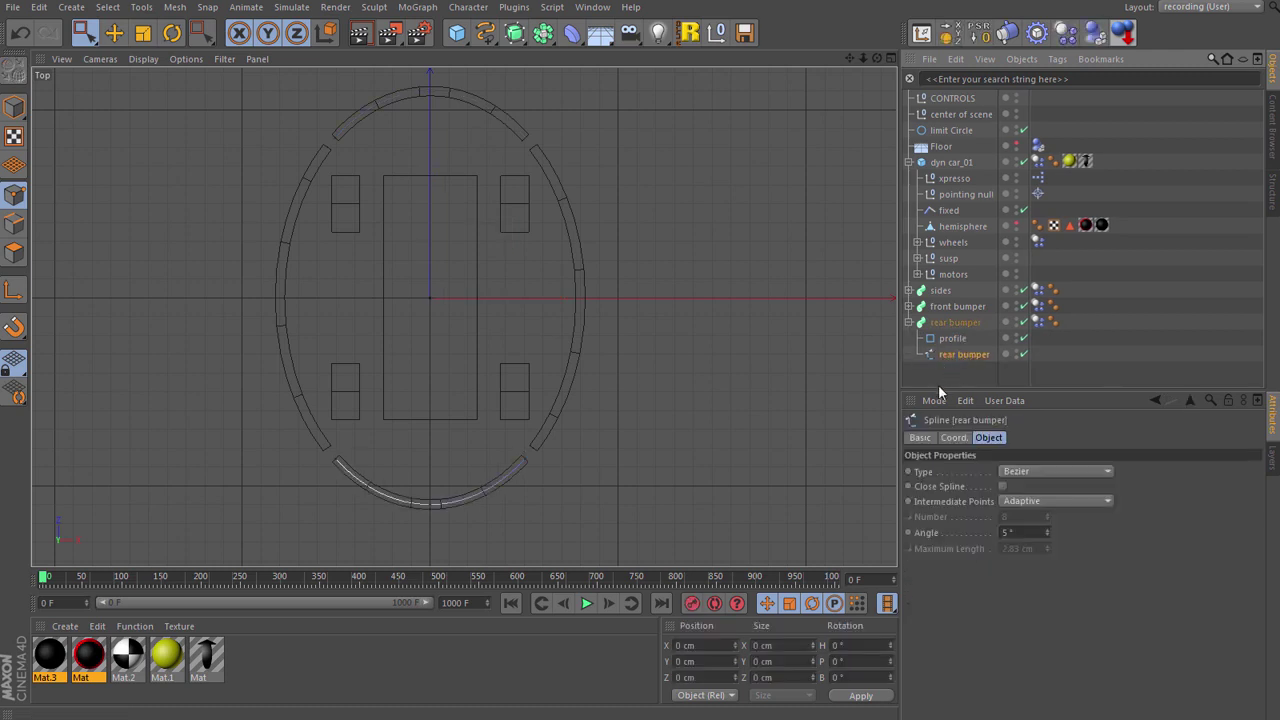
Switch to the Perspective view and frame the car.
{"action": "key", "text": "F1"}
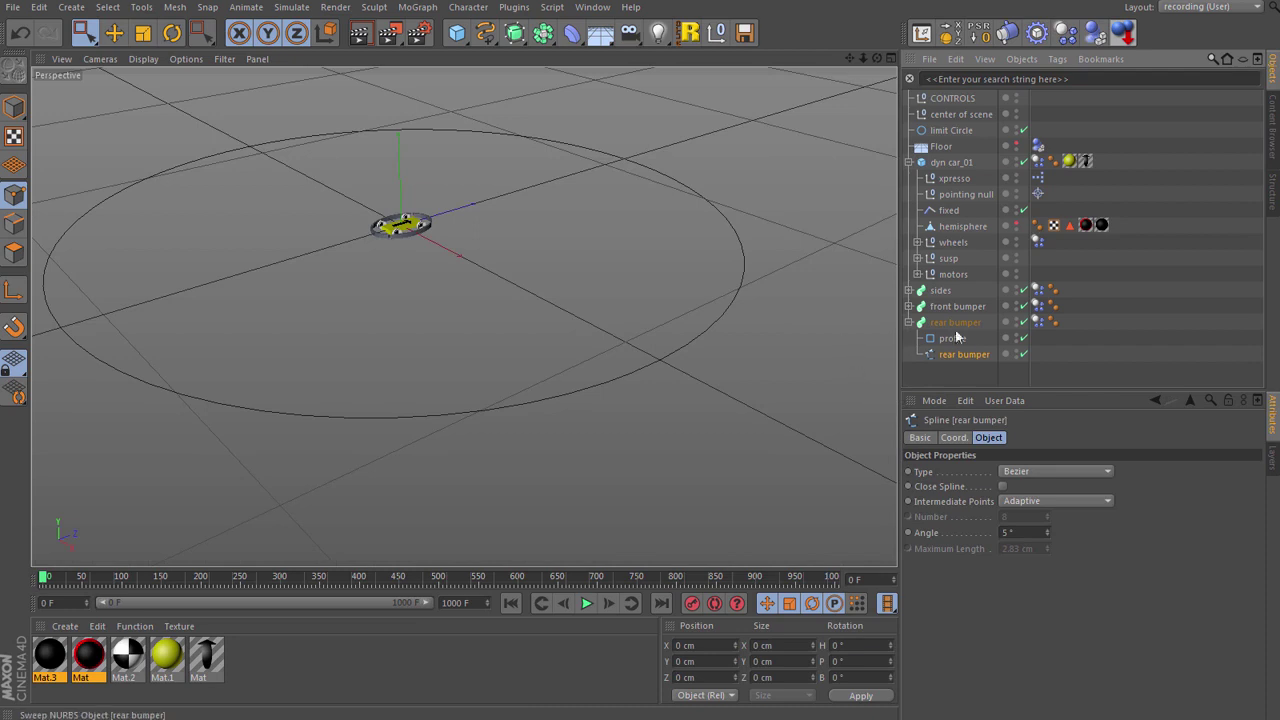
{"action": "scroll", "coordinate": [388, 230], "scroll_direction": "up", "scroll_amount": 6}
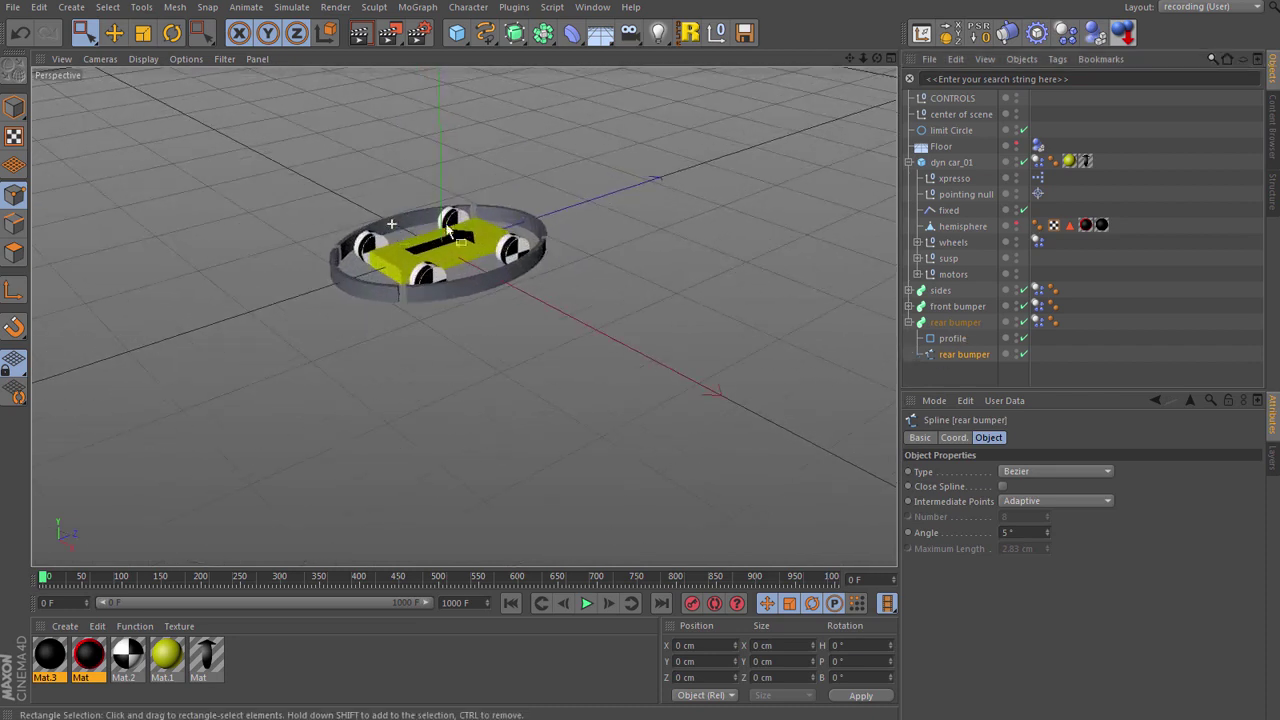
{"action": "left_click_drag", "start_coordinate": [849, 58], "coordinate": [737, 371]}
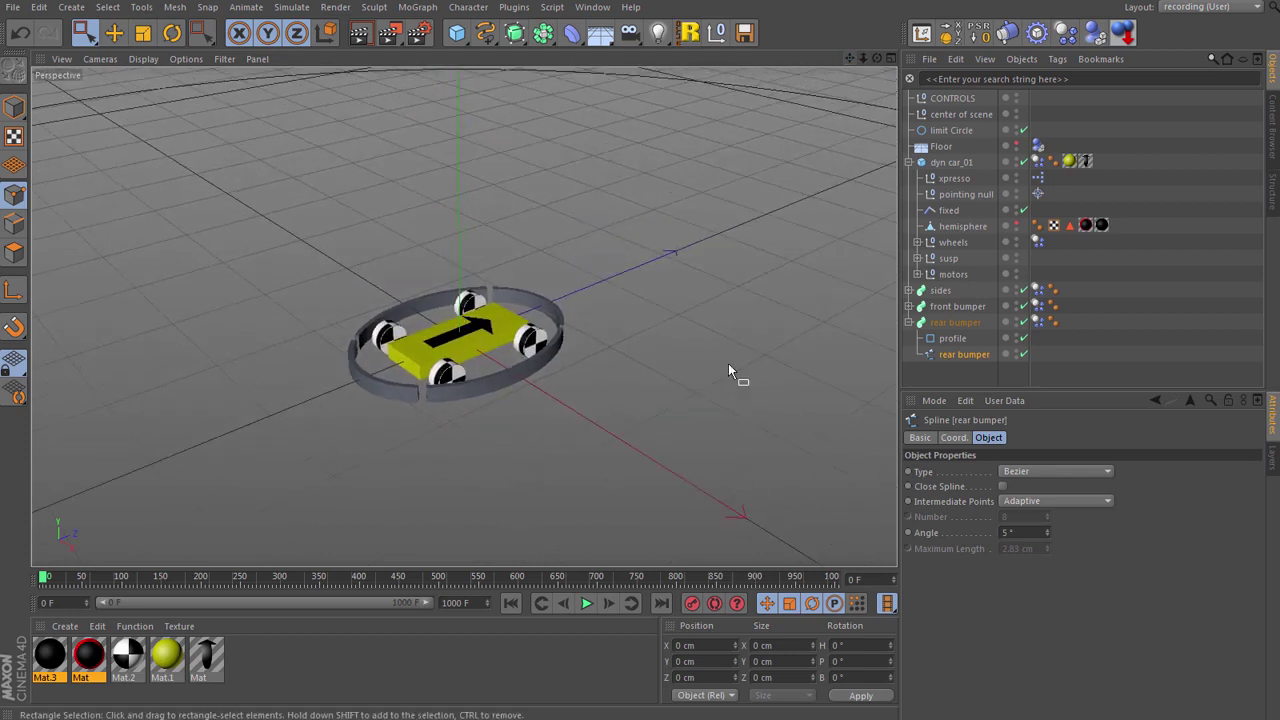
{"action": "left_click", "coordinate": [908, 322]}
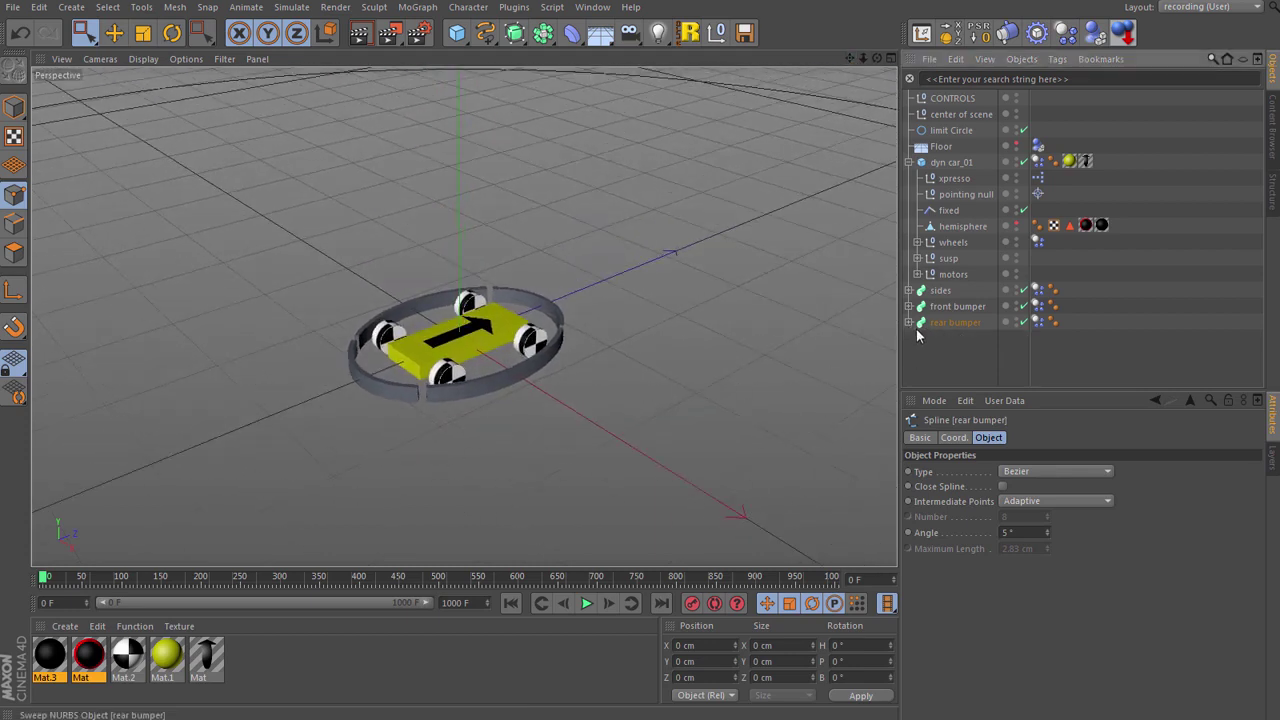
Move the sides, front bumper and rear bumper sweeps inside dyn car_01.
{"action": "left_click_drag", "start_coordinate": [933, 326], "coordinate": [925, 289]}
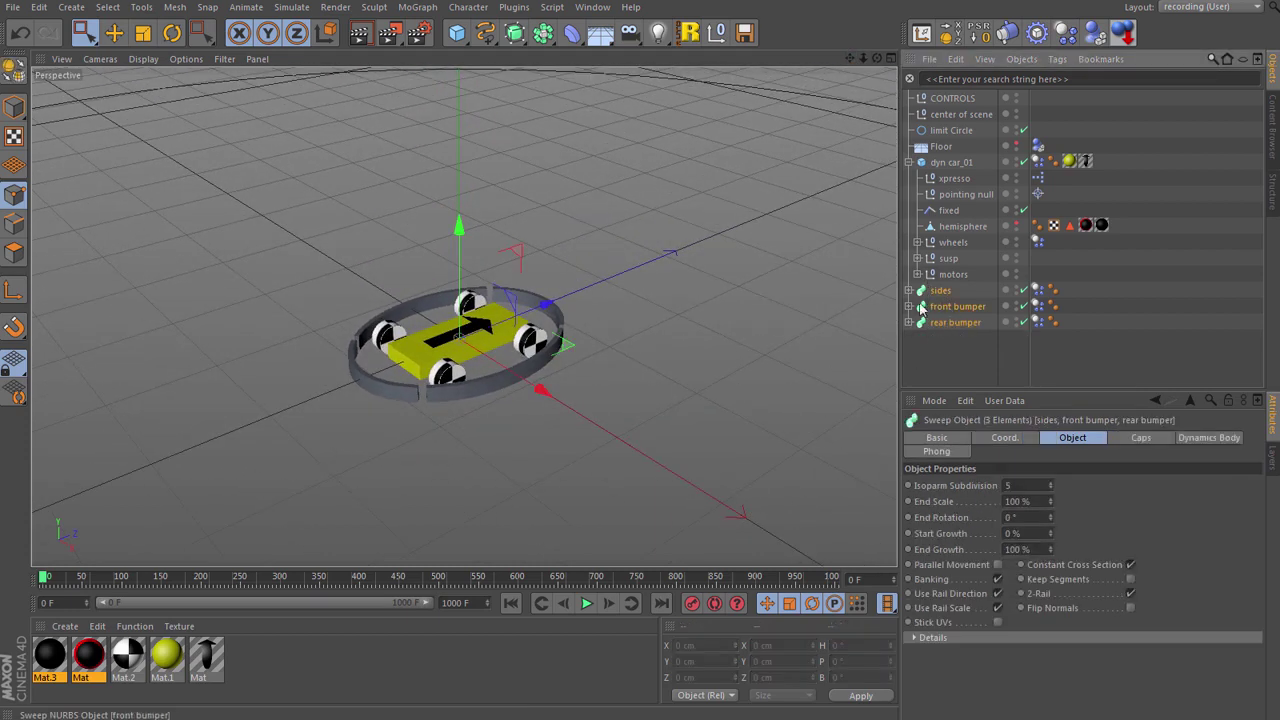
{"action": "left_click_drag", "start_coordinate": [950, 224], "coordinate": [950, 222]}
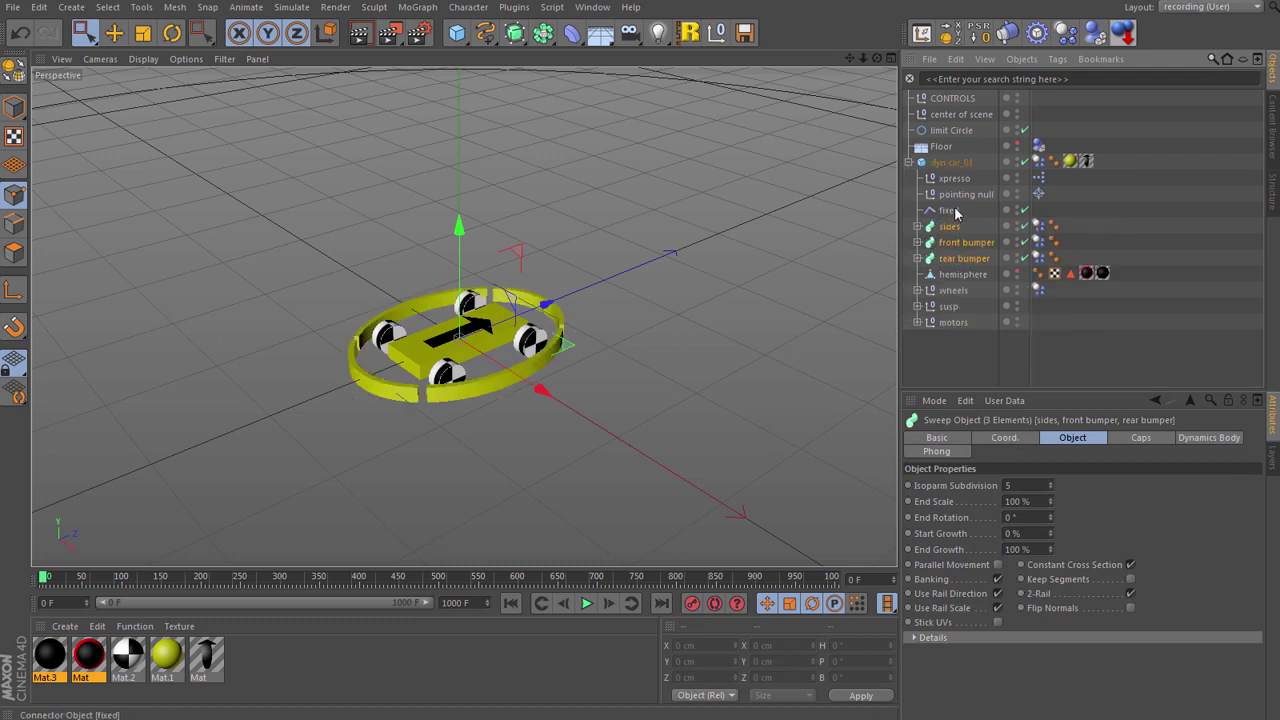
{"action": "left_click", "coordinate": [948, 212]}
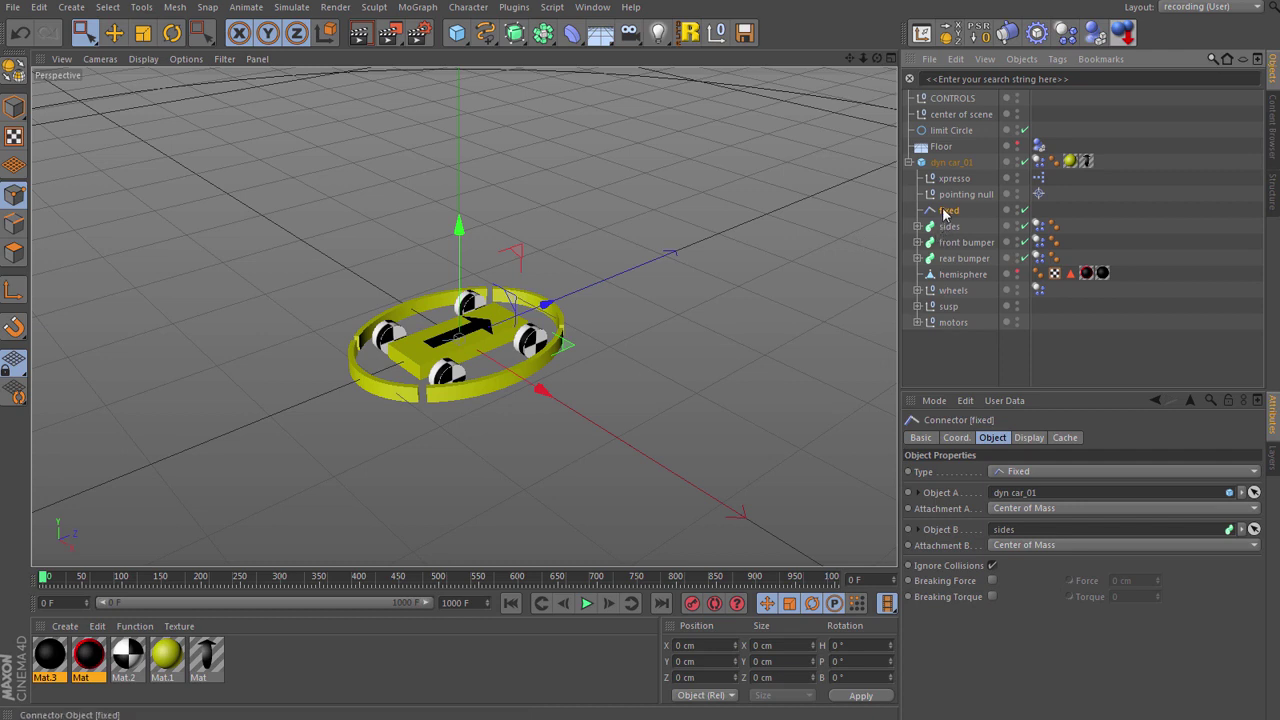
Duplicate the fixed connector, attaching fixed.1 to front bumper and fixed.2 to rear bumper.
{"action": "left_click_drag", "start_coordinate": [943, 214], "coordinate": [955, 246], "text": "ctrl"}
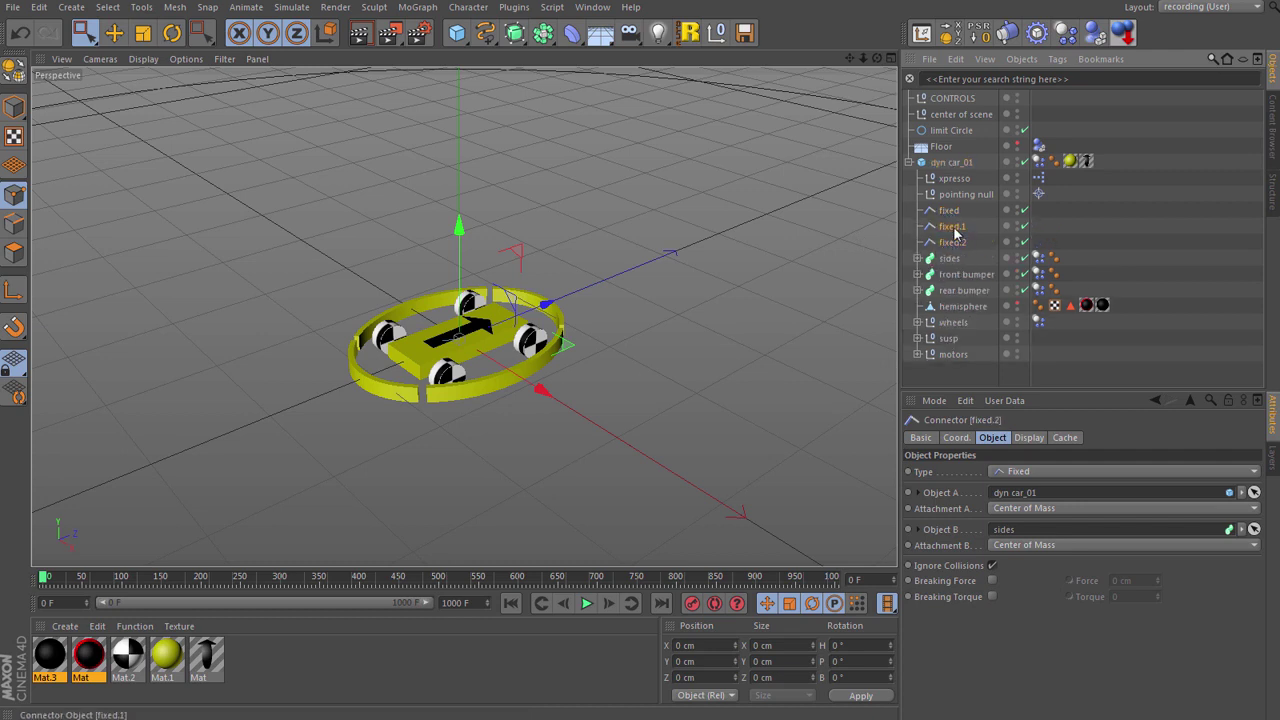
{"action": "left_click", "coordinate": [1255, 530]}
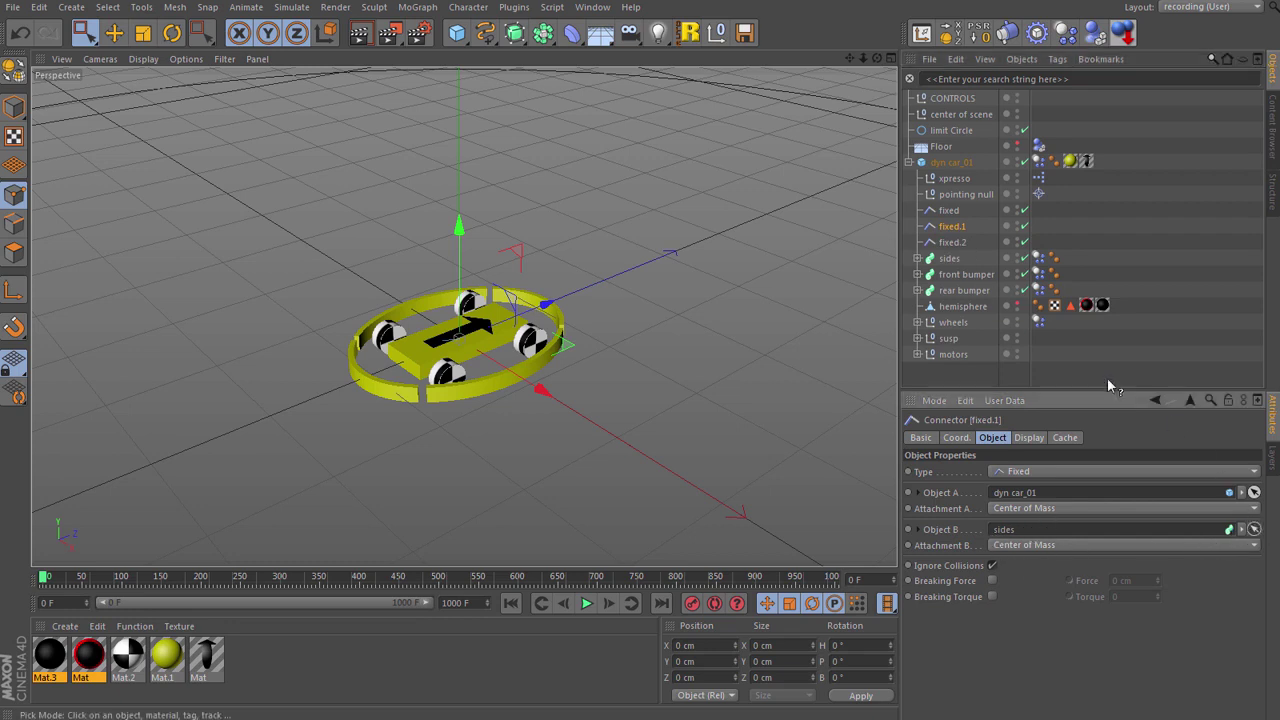
{"action": "left_click", "coordinate": [950, 278]}
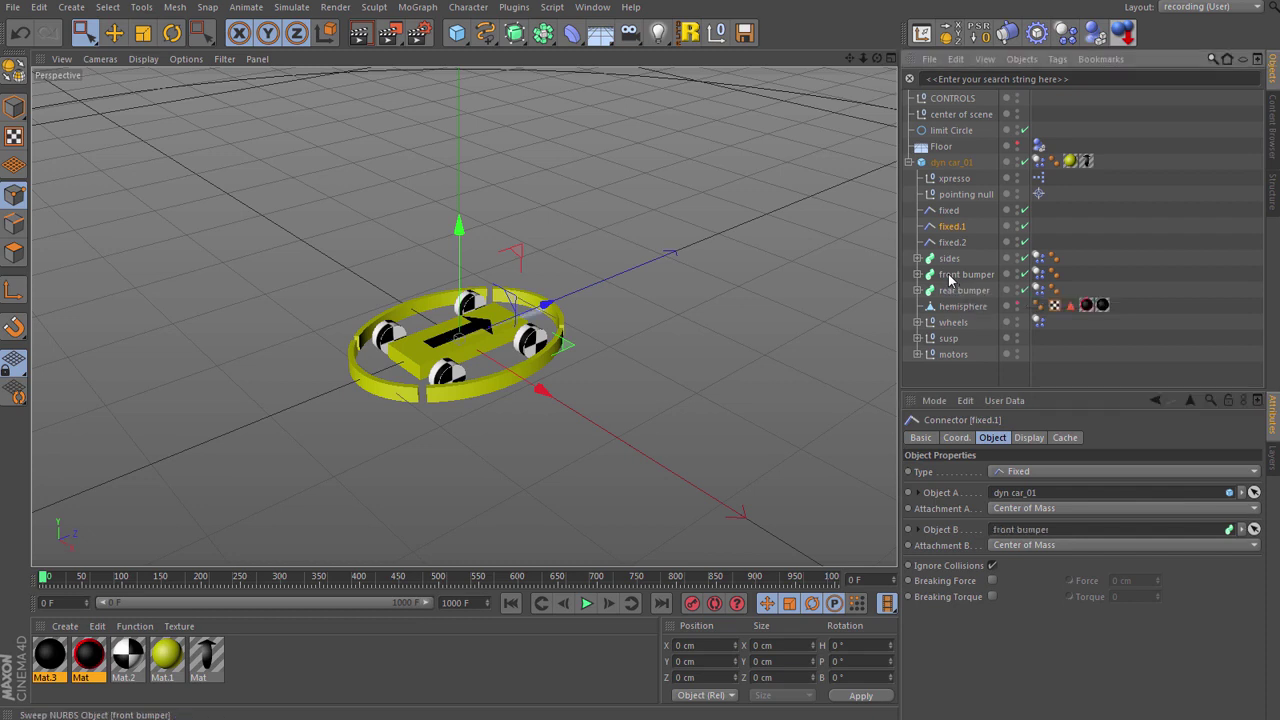
{"action": "left_click", "coordinate": [952, 243]}
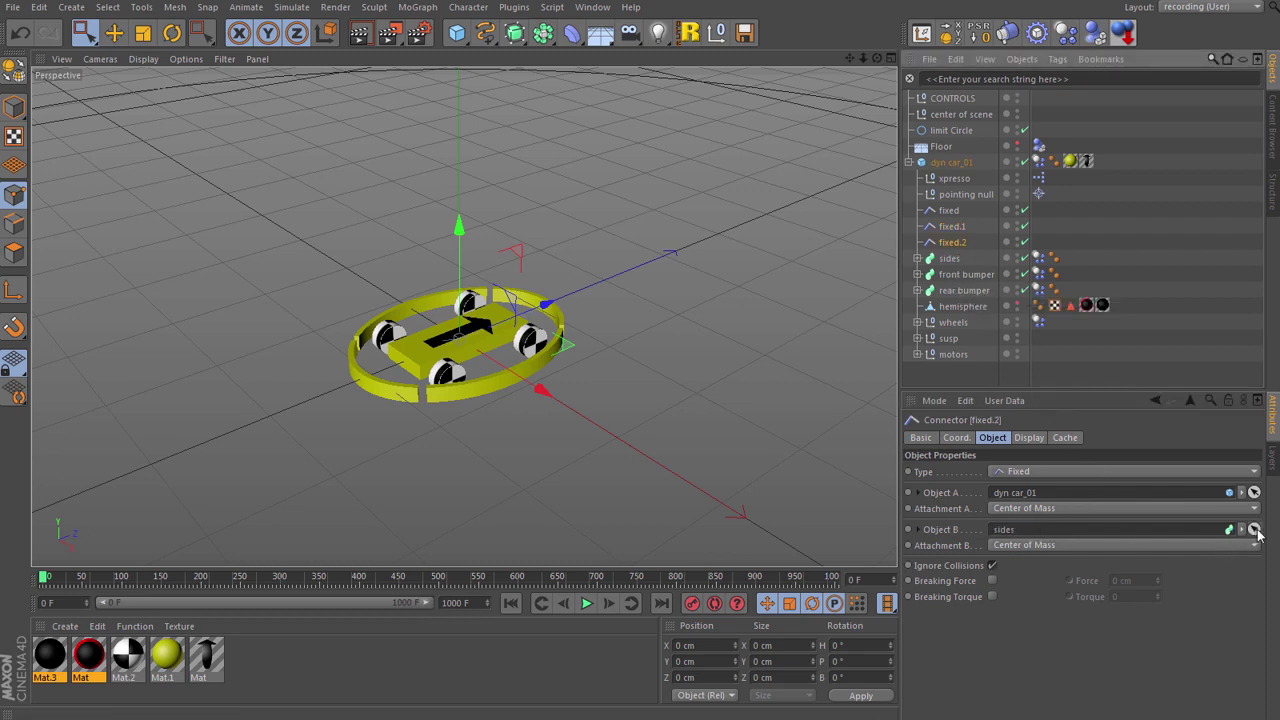
{"action": "left_click", "coordinate": [1254, 529]}
{"action": "left_click", "coordinate": [956, 293]}
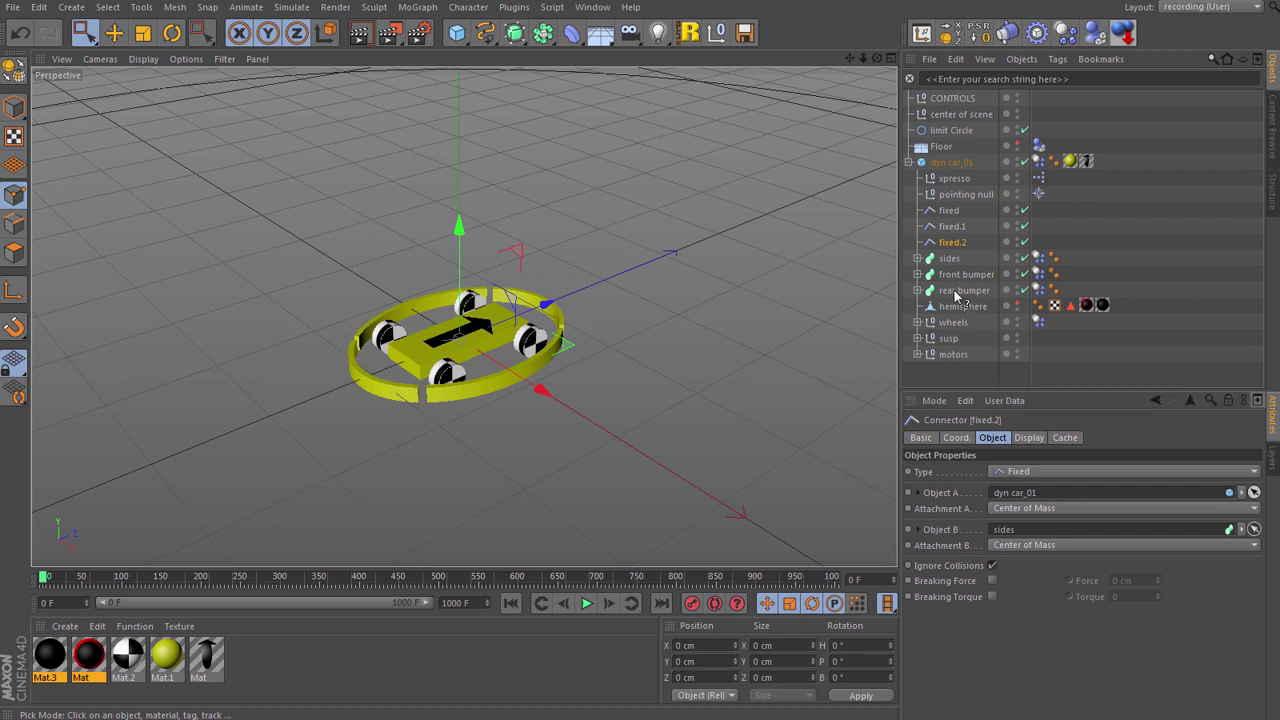
{"action": "left_click", "coordinate": [957, 377]}
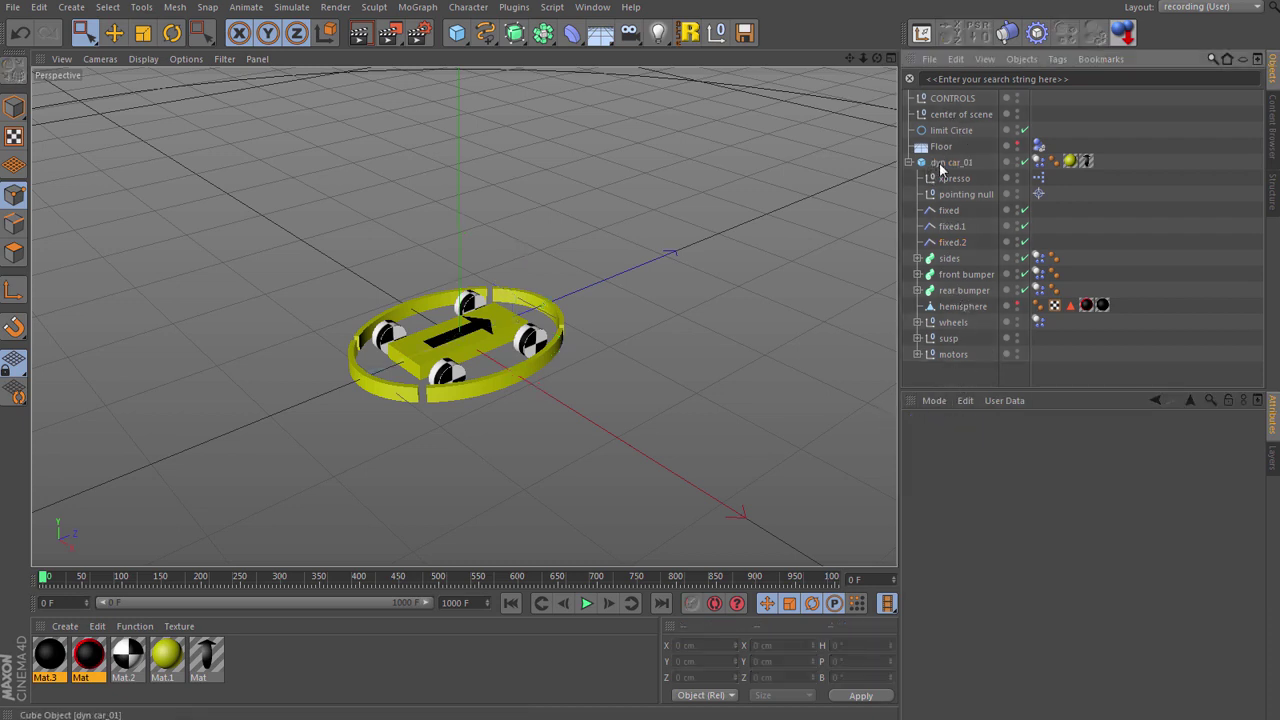
Set dyn car_01's minimum Y to 0 so it rests on the floor.
{"action": "left_click", "coordinate": [941, 165]}
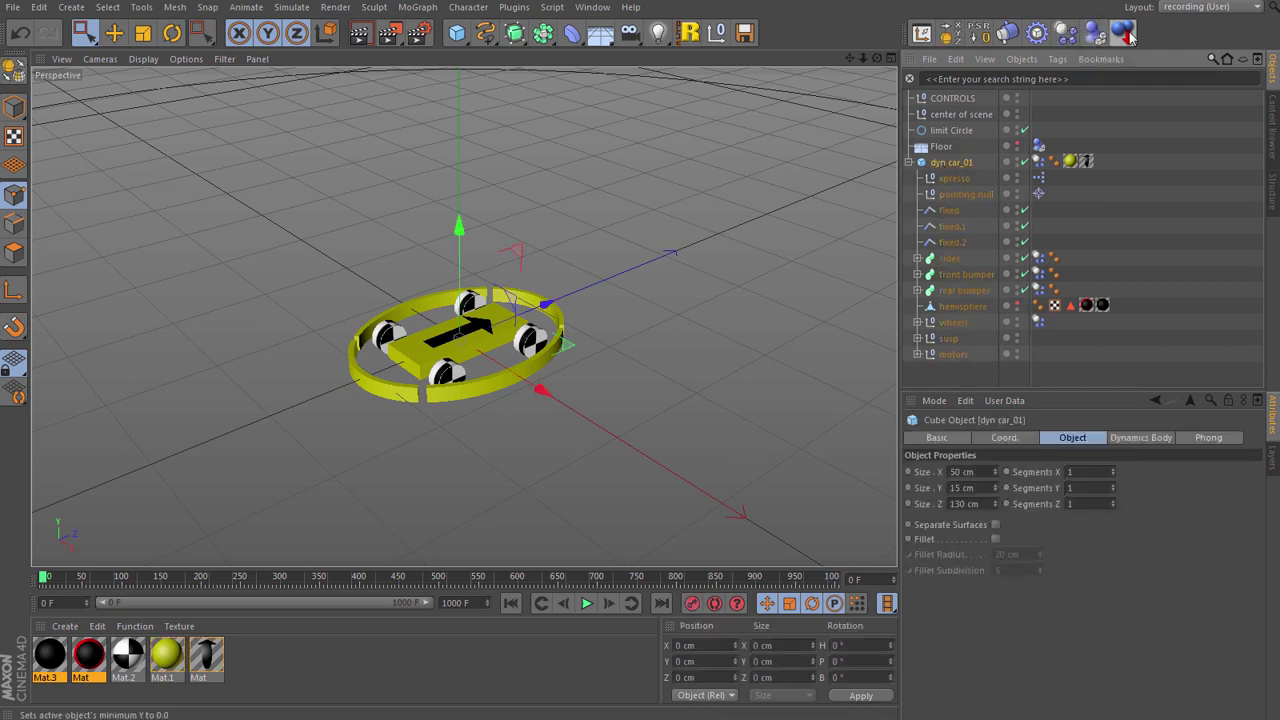
{"action": "left_click", "coordinate": [1126, 35]}
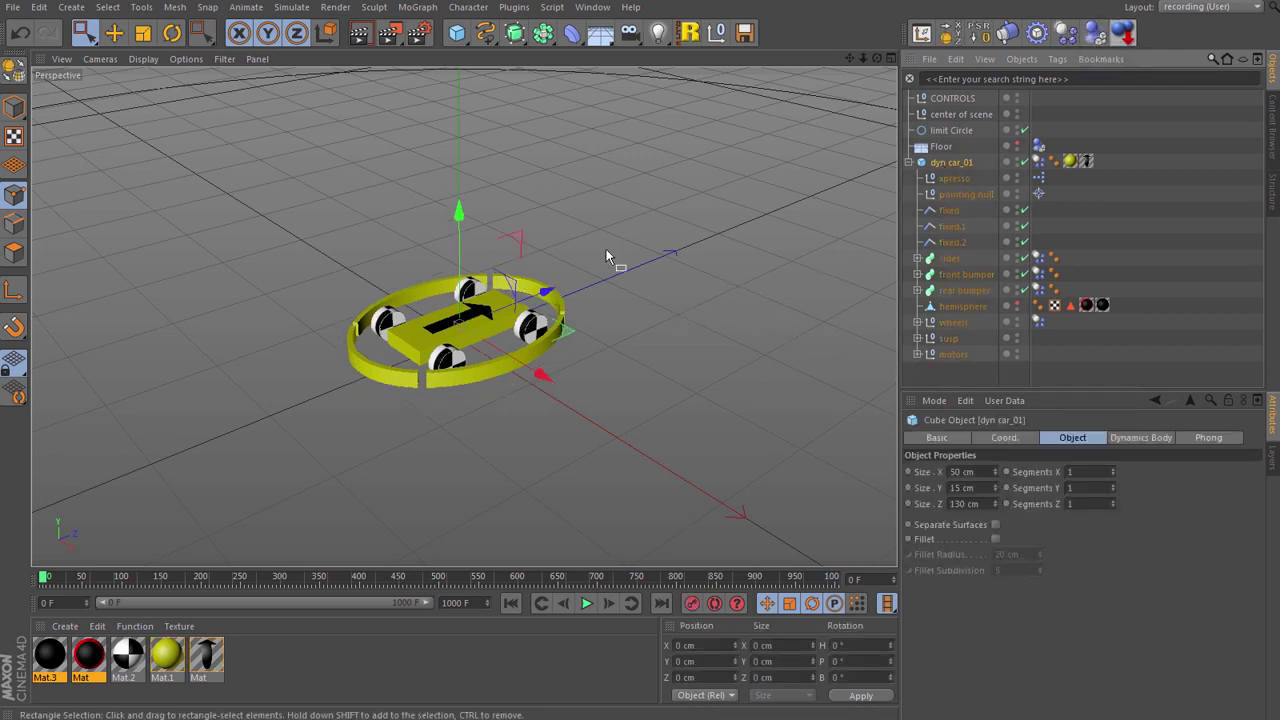
{"action": "scroll", "coordinate": [606, 249], "scroll_direction": "down", "scroll_amount": 5}
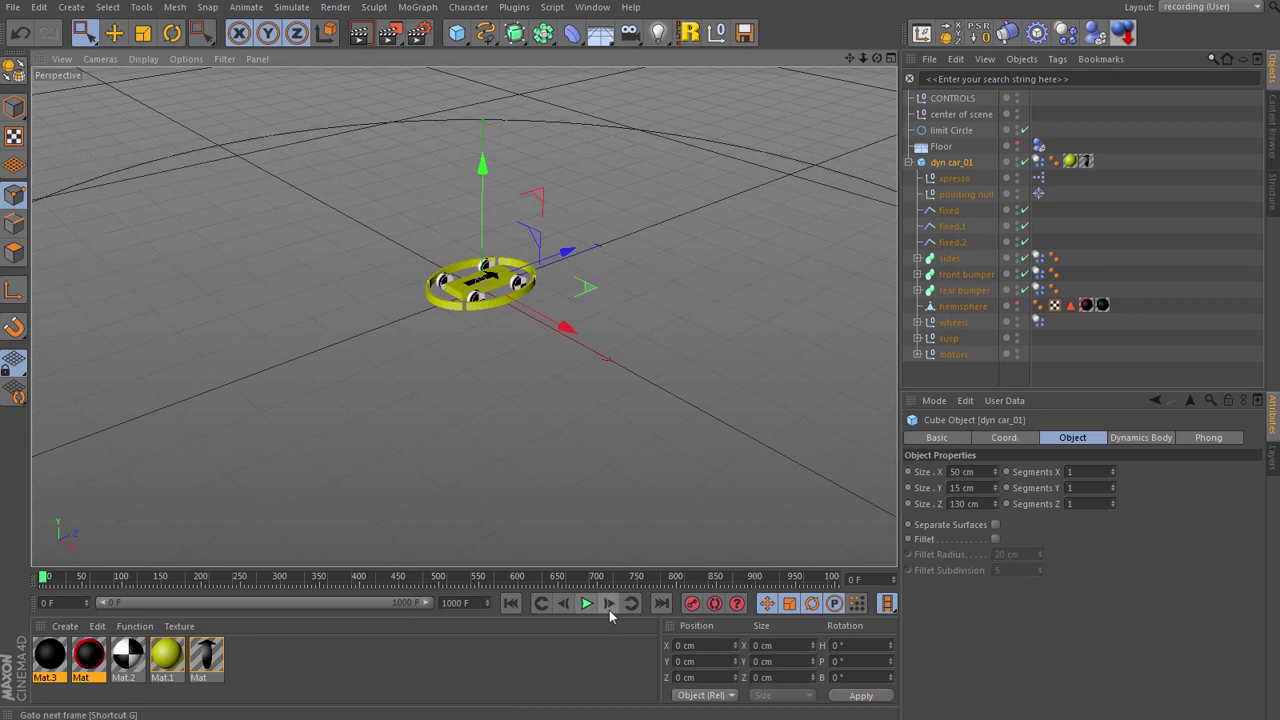
Play the simulation to test the car, then stop and rewind to frame 0.
{"action": "left_click", "coordinate": [587, 603]}
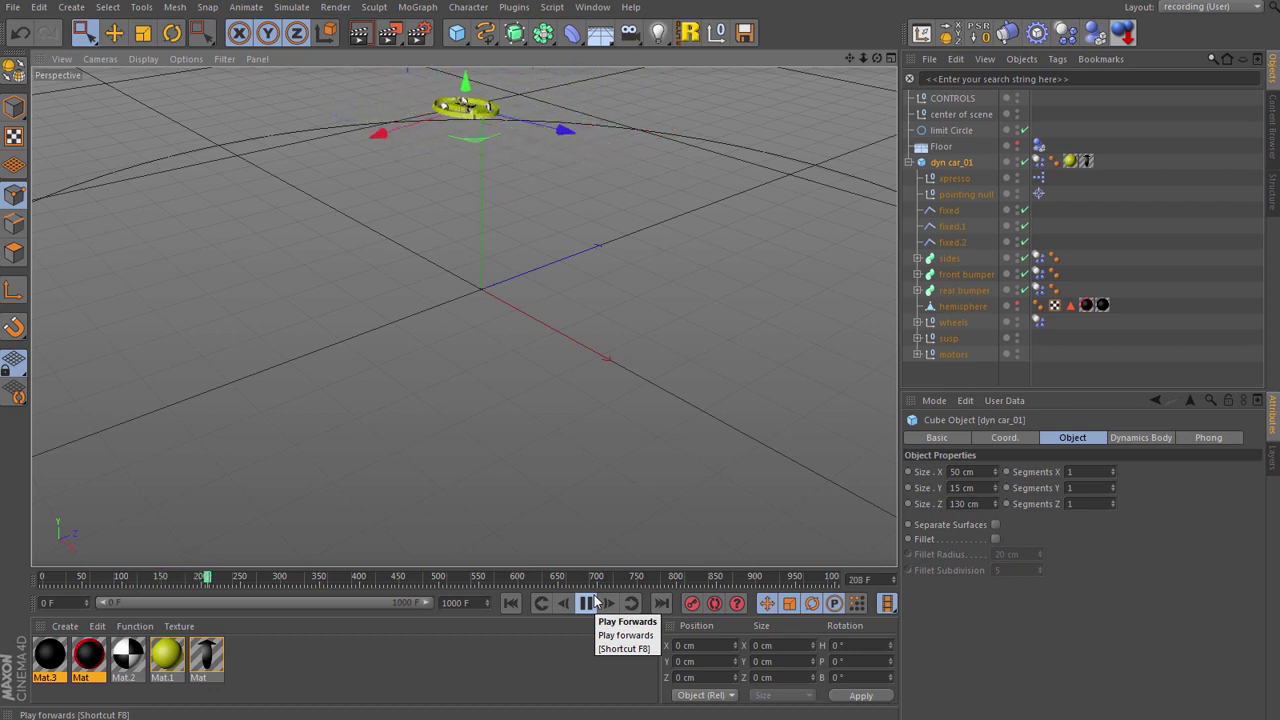
{"action": "left_click", "coordinate": [587, 603]}
{"action": "left_click", "coordinate": [510, 603]}
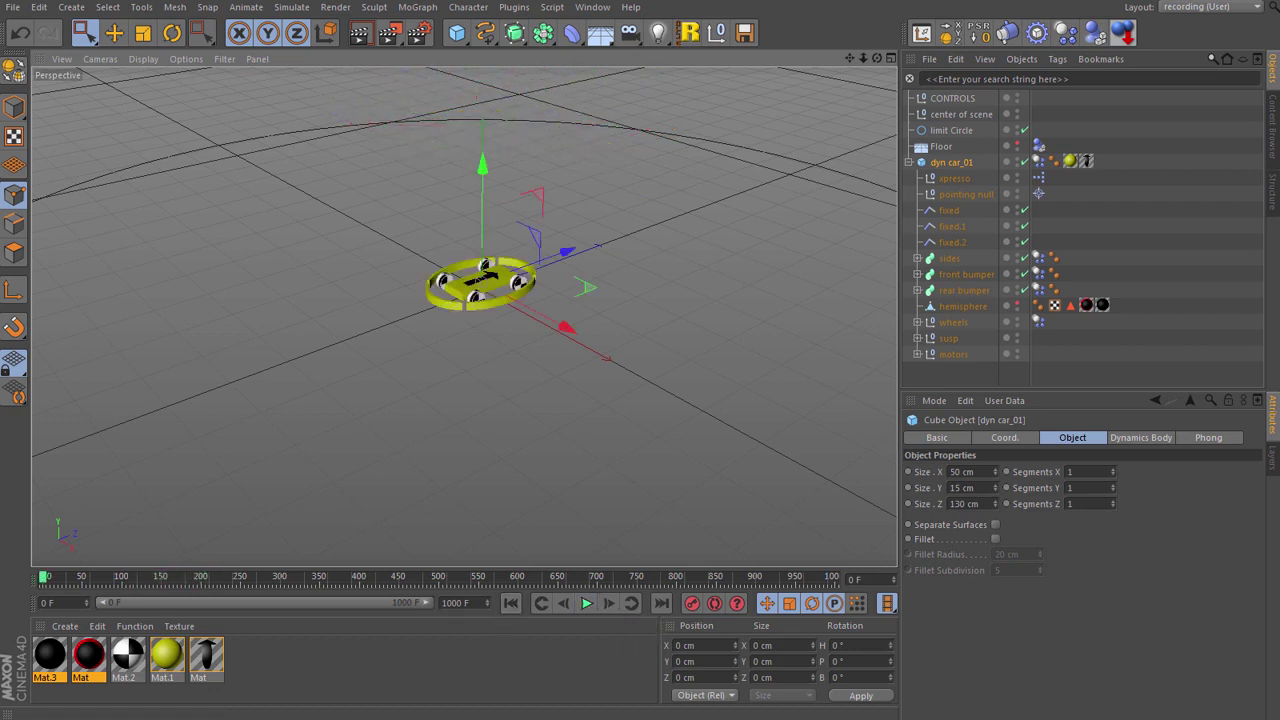
{"action": "left_click", "coordinate": [1038, 177]}
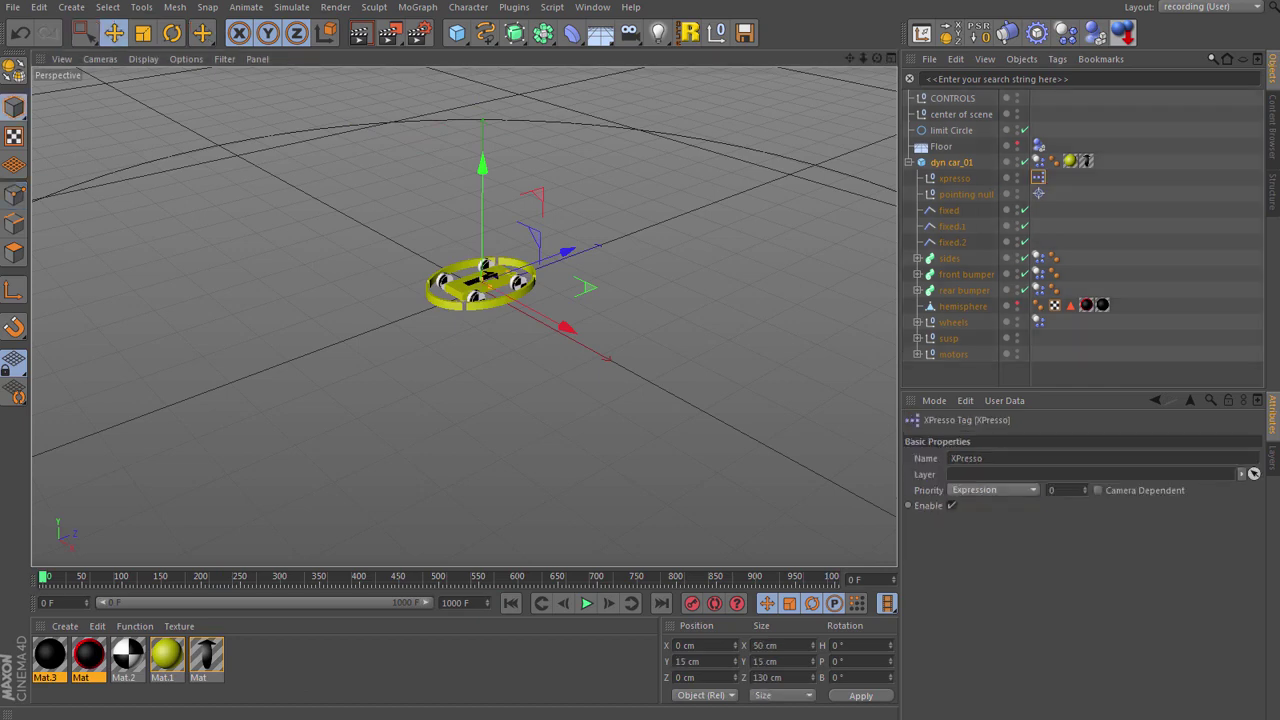
Open the car's XPresso graph and delete the sides node.
{"action": "double_click", "coordinate": [1038, 177]}
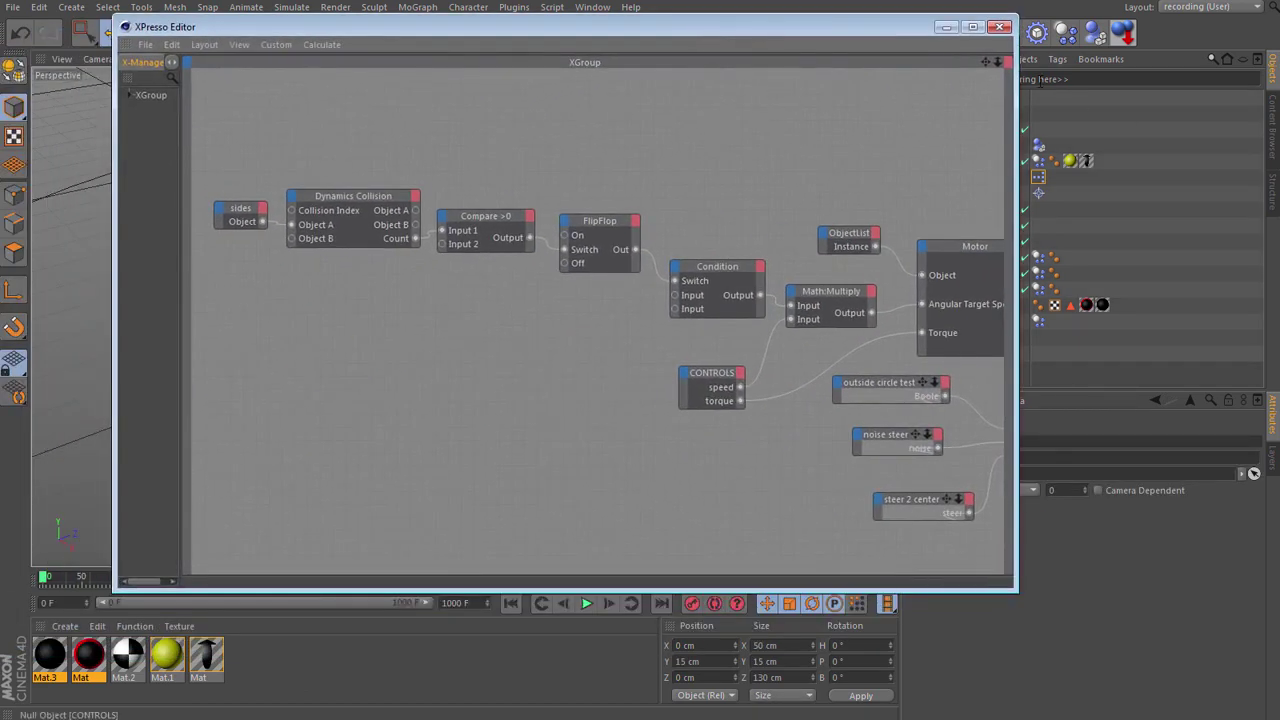
{"action": "middle_click_drag", "start_coordinate": [615, 155], "coordinate": [808, 195]}
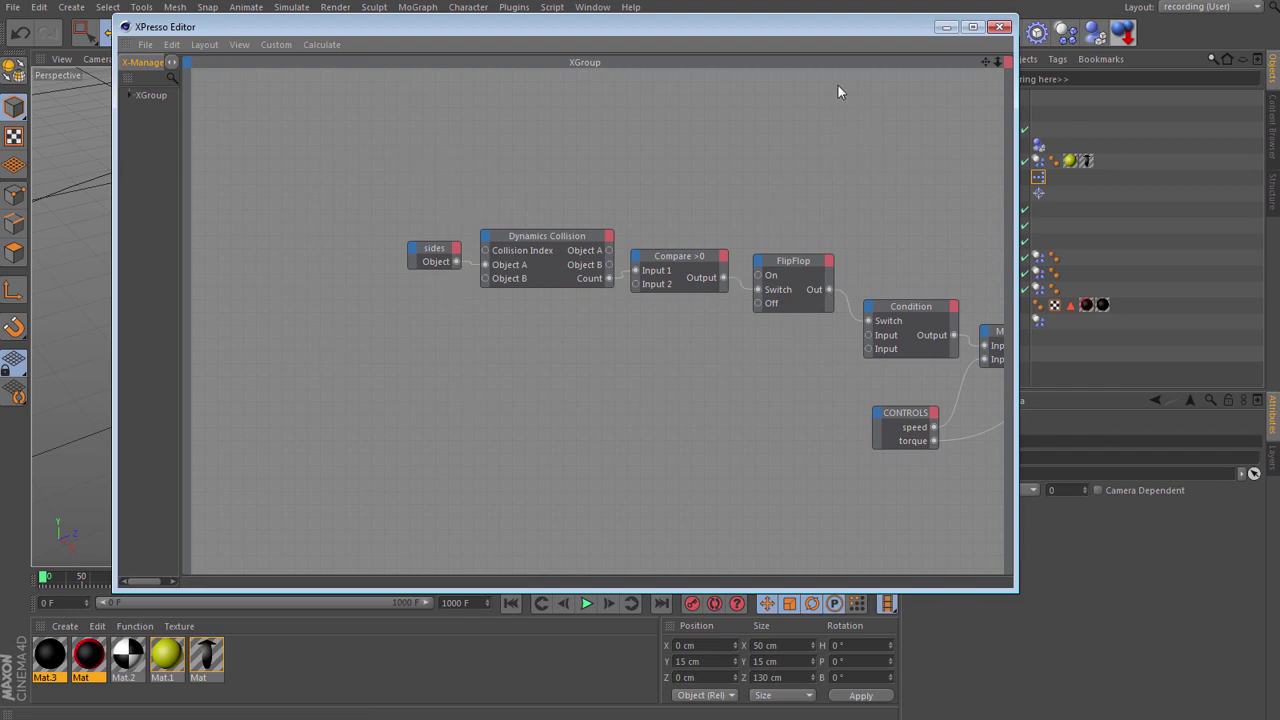
{"action": "left_click_drag", "start_coordinate": [801, 26], "coordinate": [704, 22]}
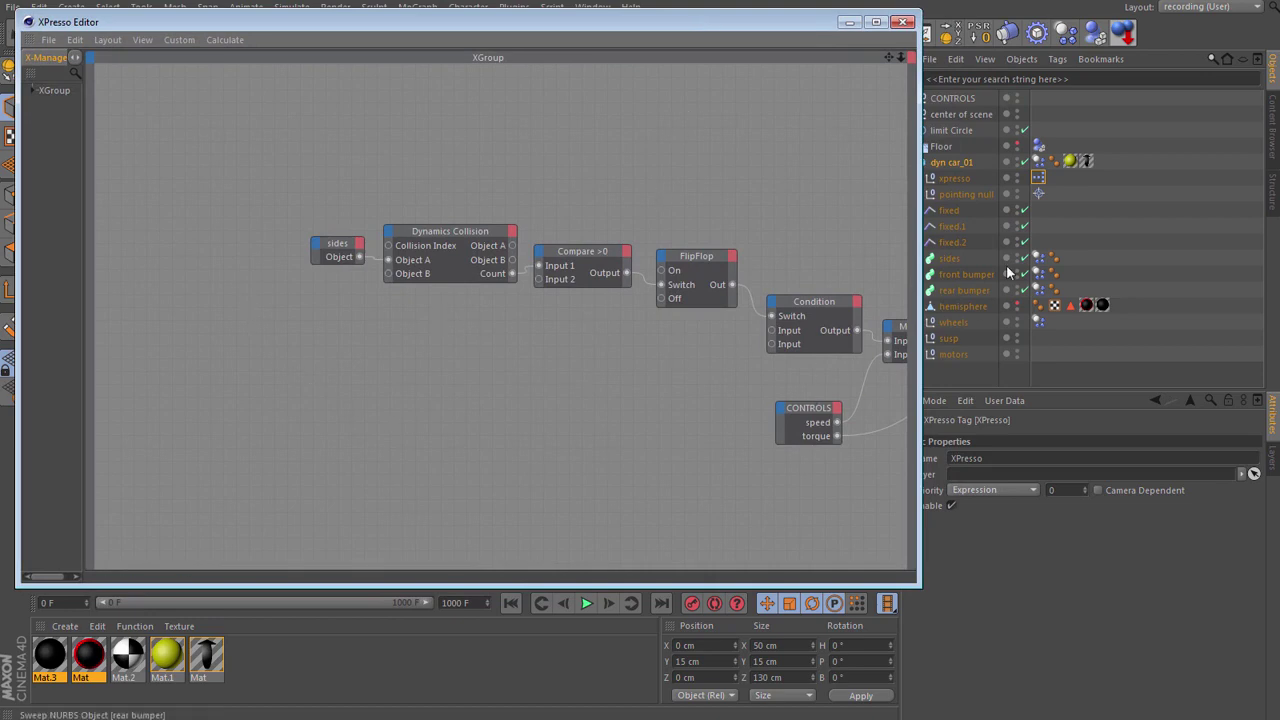
{"action": "left_click", "coordinate": [338, 250]}
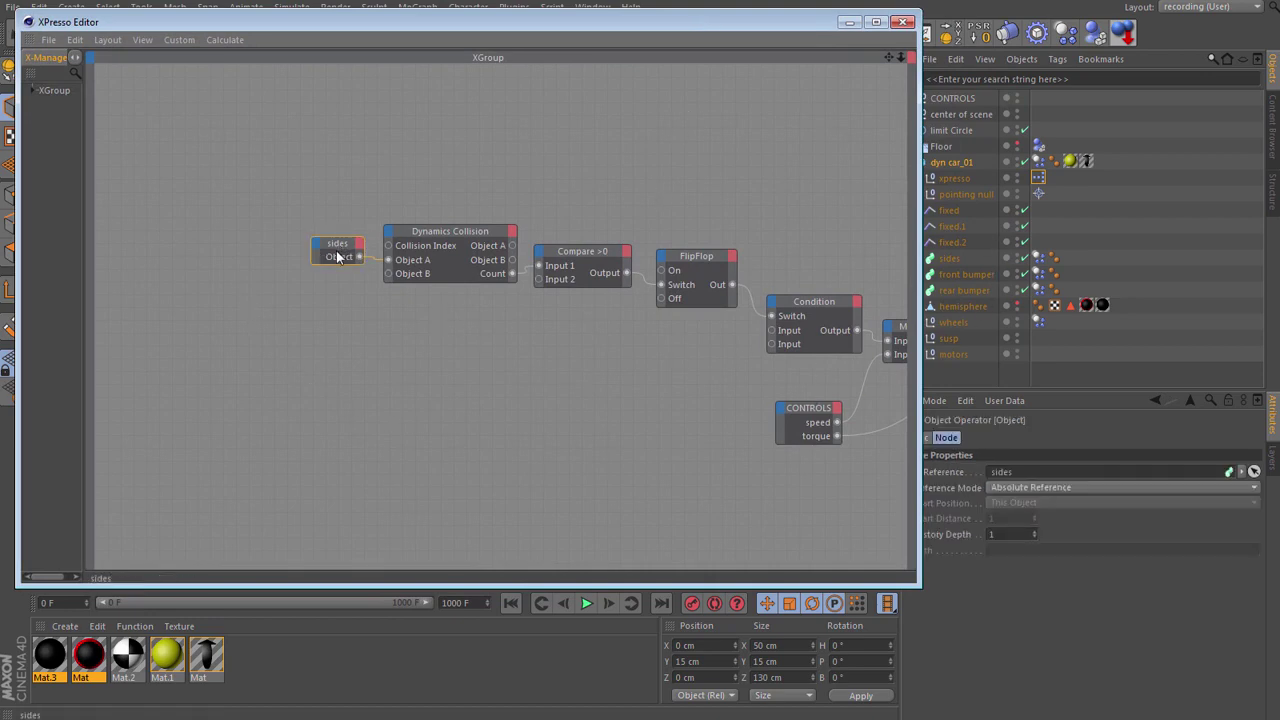
{"action": "key", "text": "Delete"}
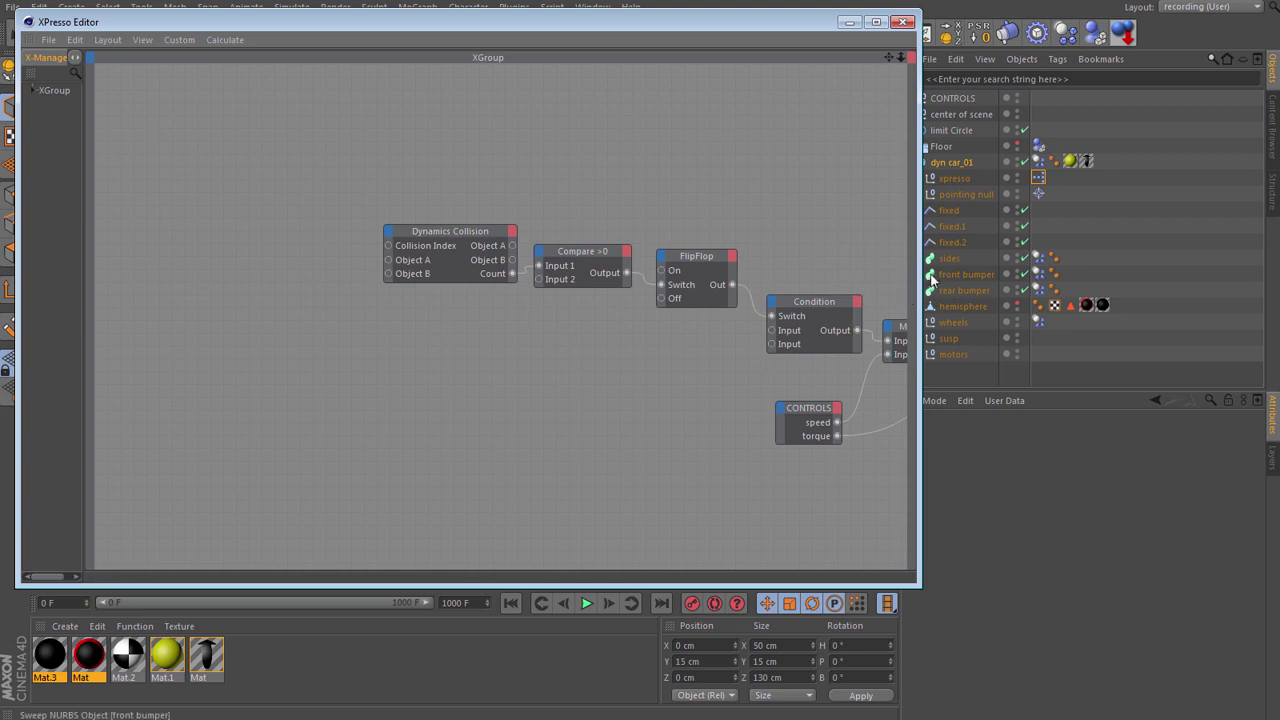
Add front bumper and rear bumper nodes, each exposing an Object output port.
{"action": "left_click_drag", "start_coordinate": [935, 280], "coordinate": [190, 210]}
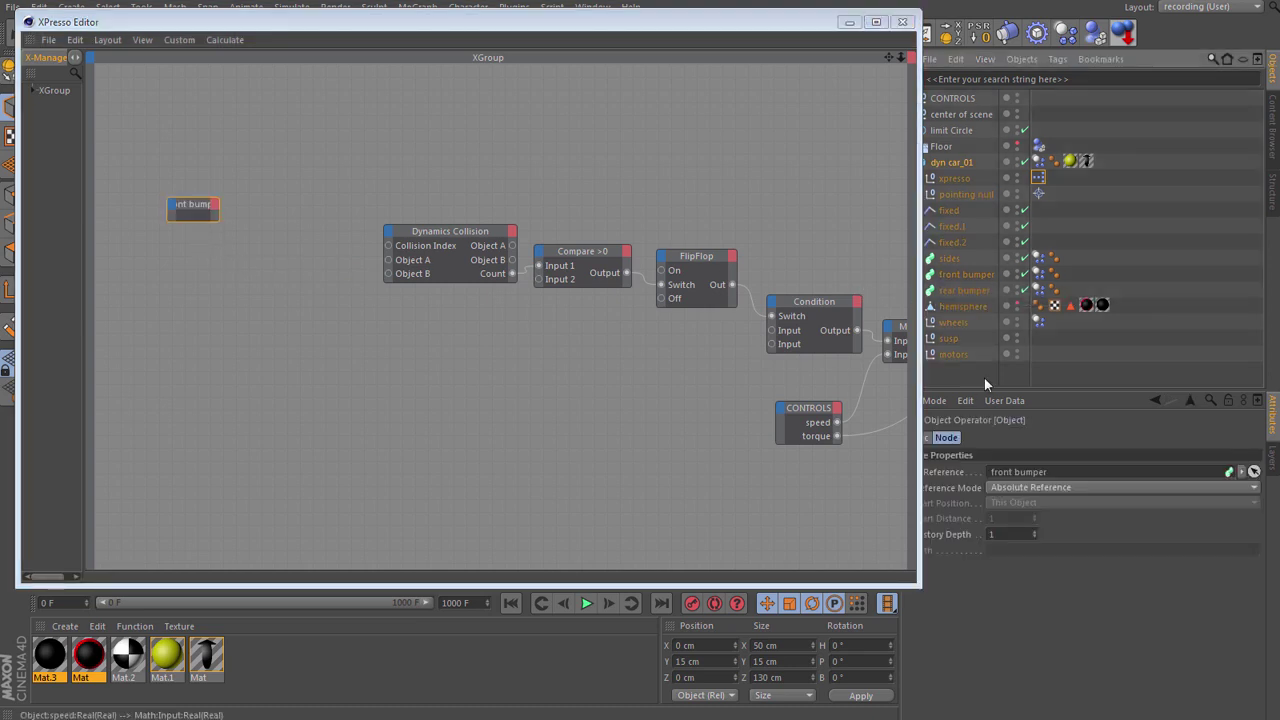
{"action": "left_click_drag", "start_coordinate": [935, 297], "coordinate": [180, 280]}
{"action": "left_click", "coordinate": [212, 206]}
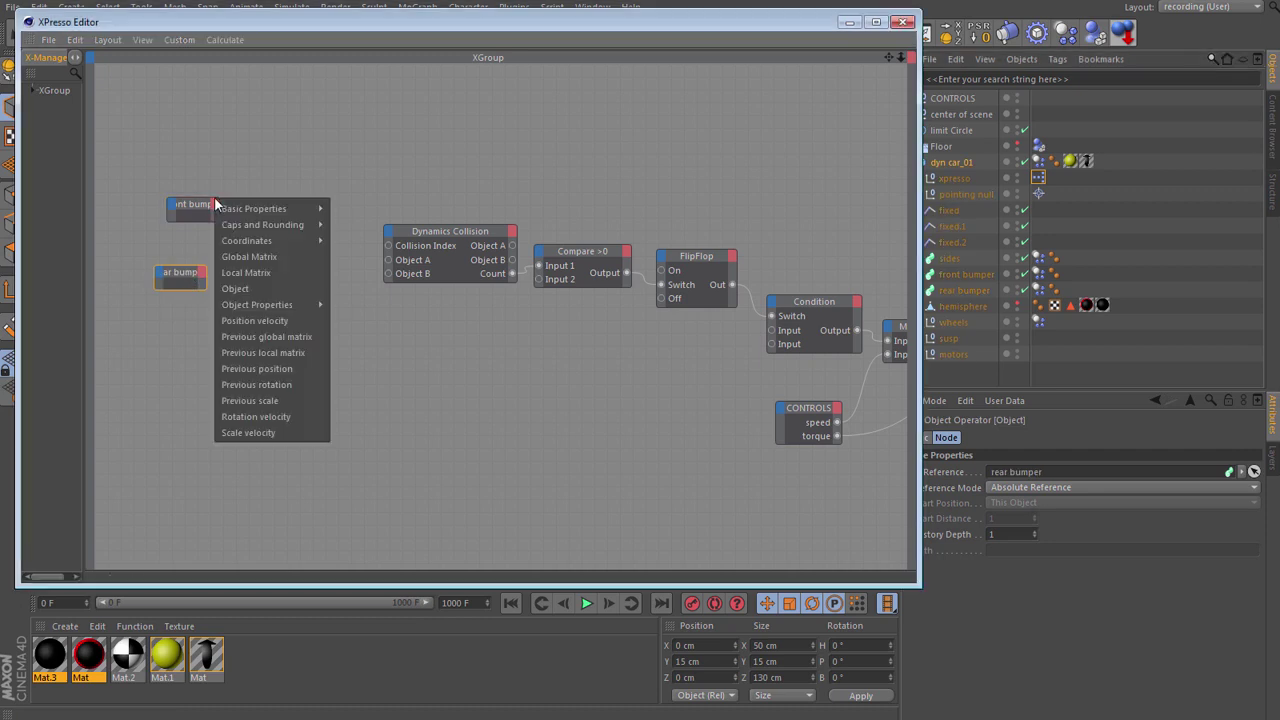
{"action": "left_click", "coordinate": [236, 288]}
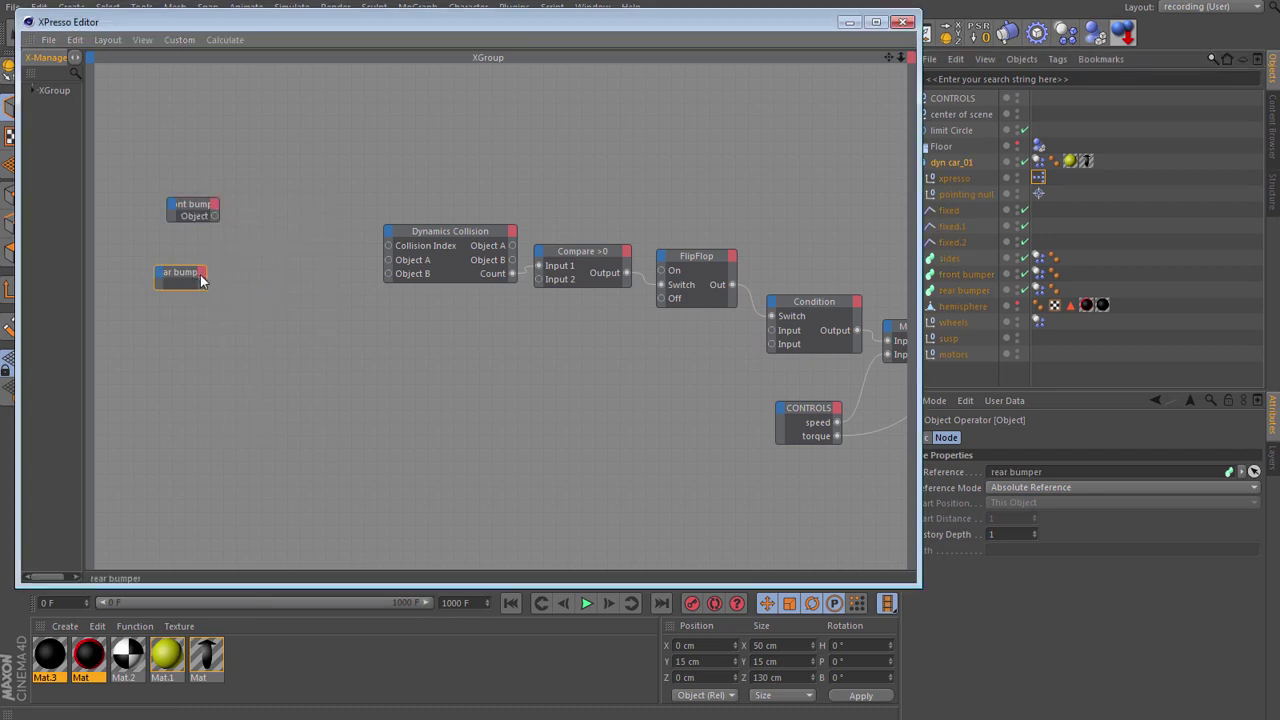
{"action": "left_click", "coordinate": [203, 273]}
{"action": "left_click", "coordinate": [218, 364]}
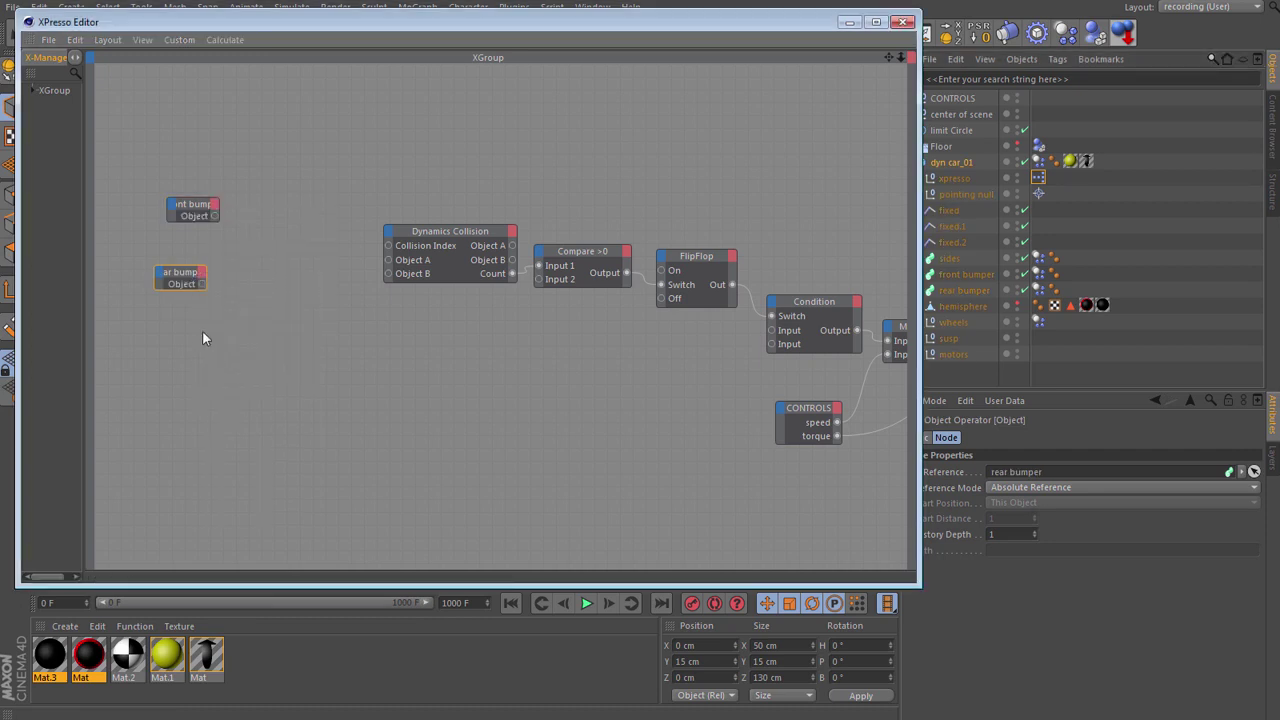
{"action": "left_click", "coordinate": [188, 252]}
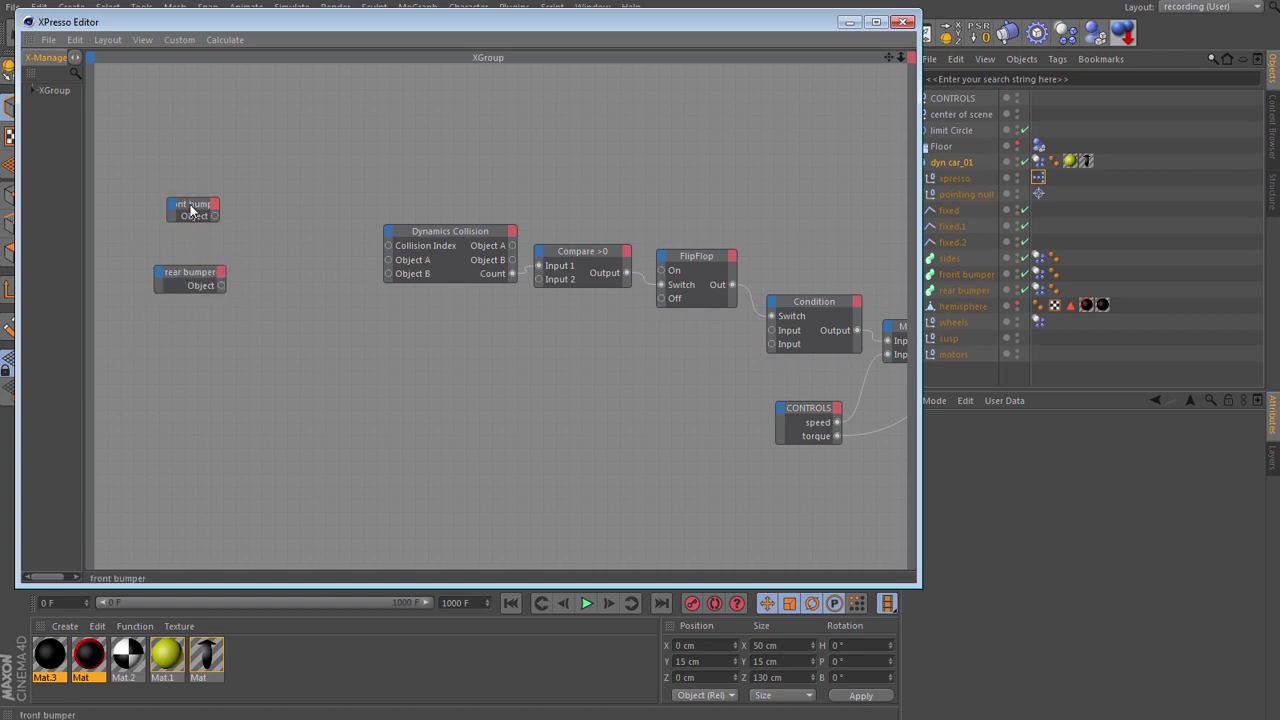
{"action": "left_click_drag", "start_coordinate": [191, 209], "coordinate": [193, 230]}
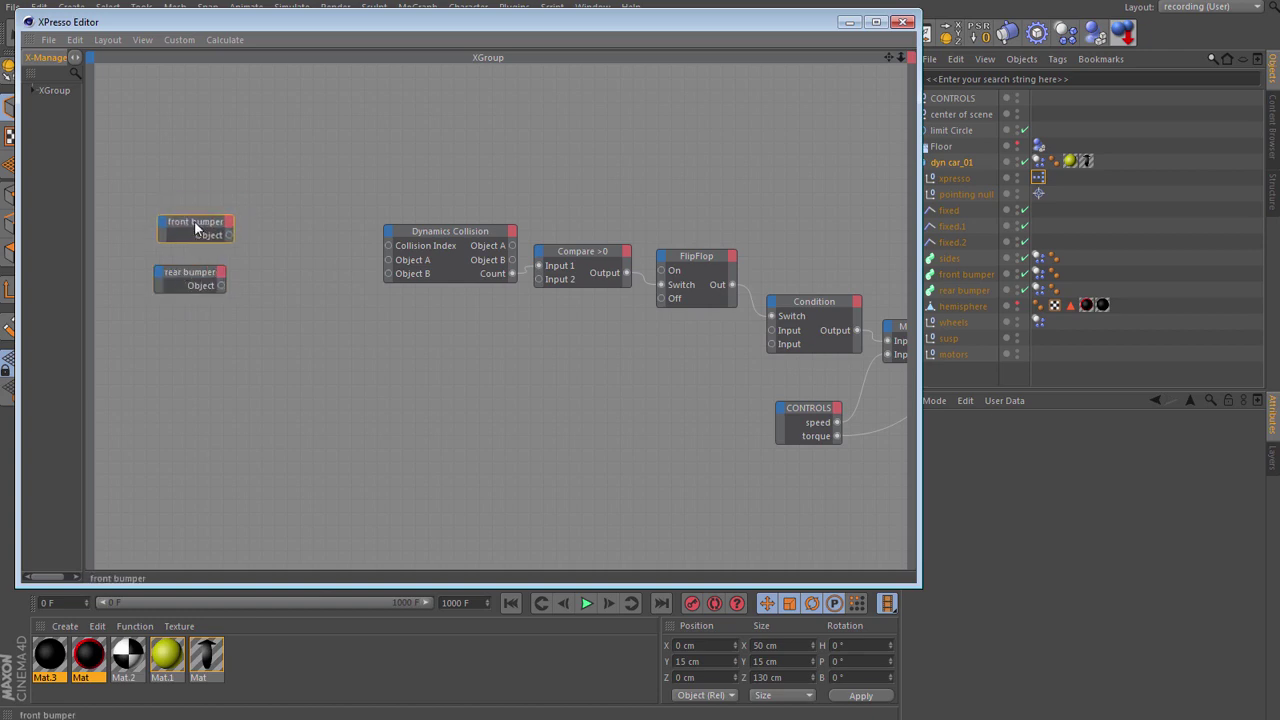
Add an Object-type Condition node, wire front bumper into it and its output to Object A.
{"action": "right_click", "coordinate": [263, 212]}
{"action": "mouse_move", "coordinate": [320, 219]}
{"action": "mouse_move", "coordinate": [380, 219]}
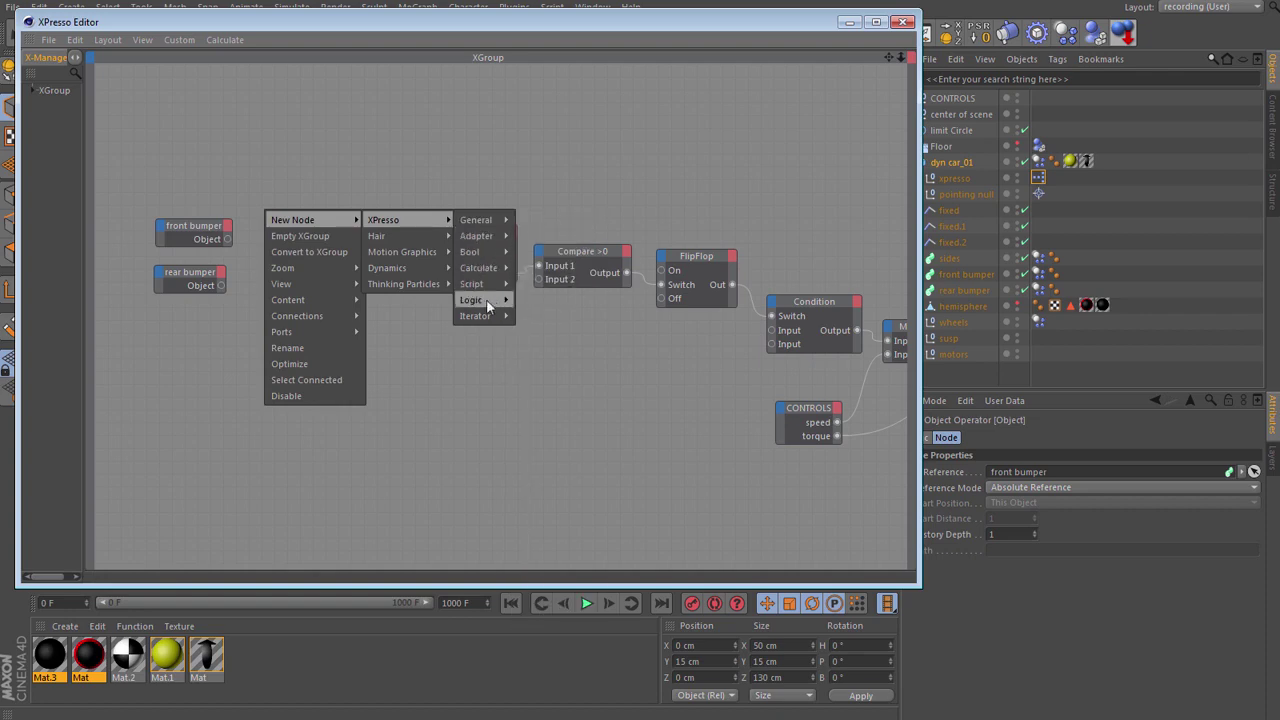
{"action": "mouse_move", "coordinate": [486, 299]}
{"action": "left_click", "coordinate": [540, 310]}
{"action": "left_click_drag", "start_coordinate": [257, 187], "coordinate": [309, 222]}
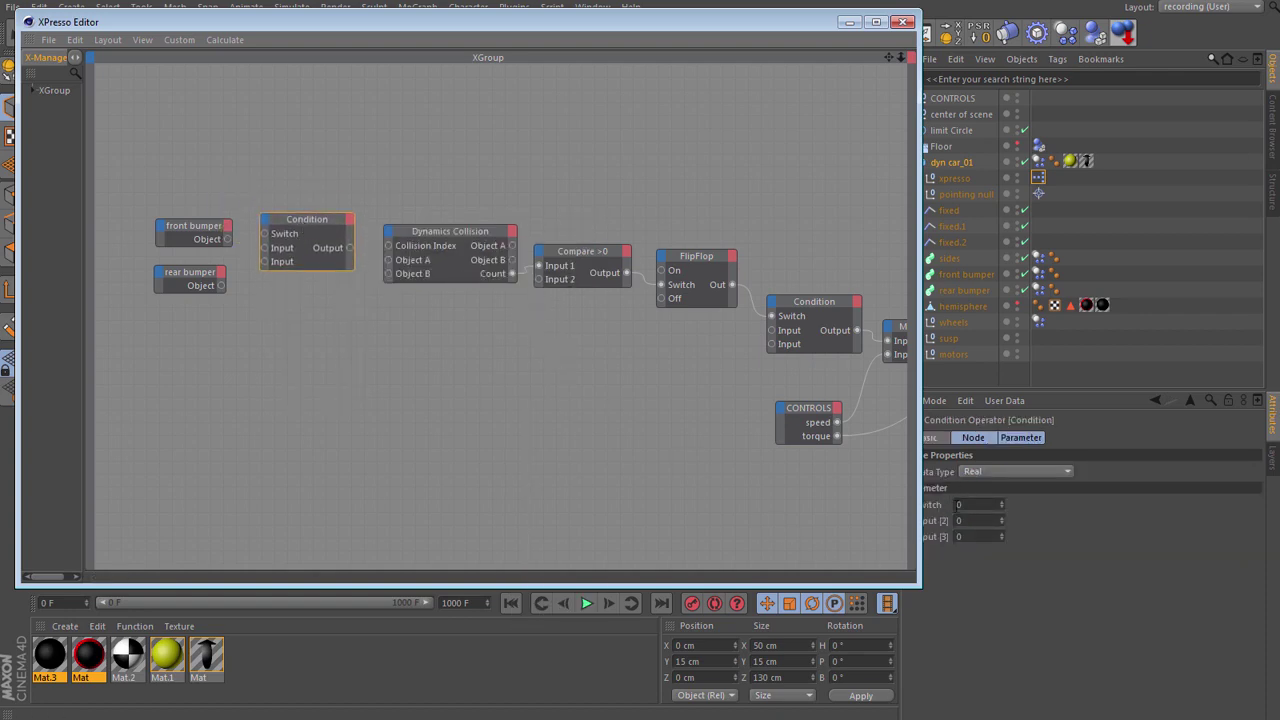
{"action": "left_click", "coordinate": [1019, 471]}
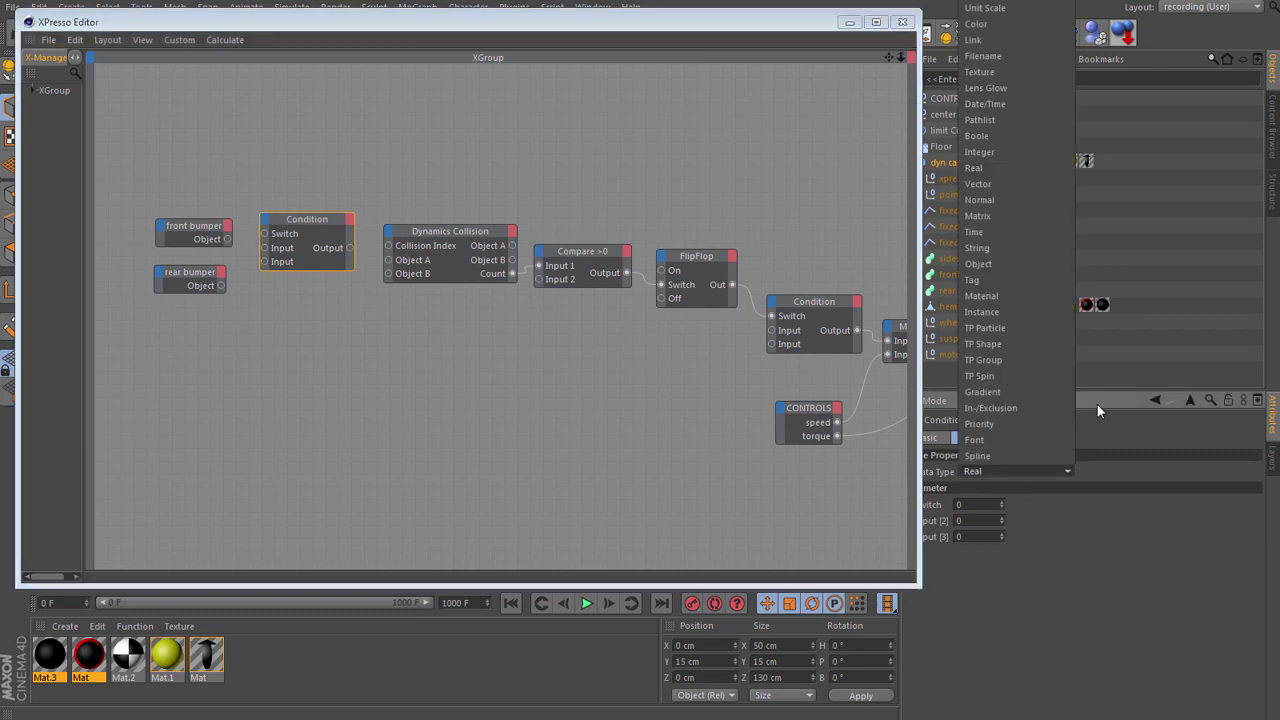
{"action": "left_click", "coordinate": [978, 264]}
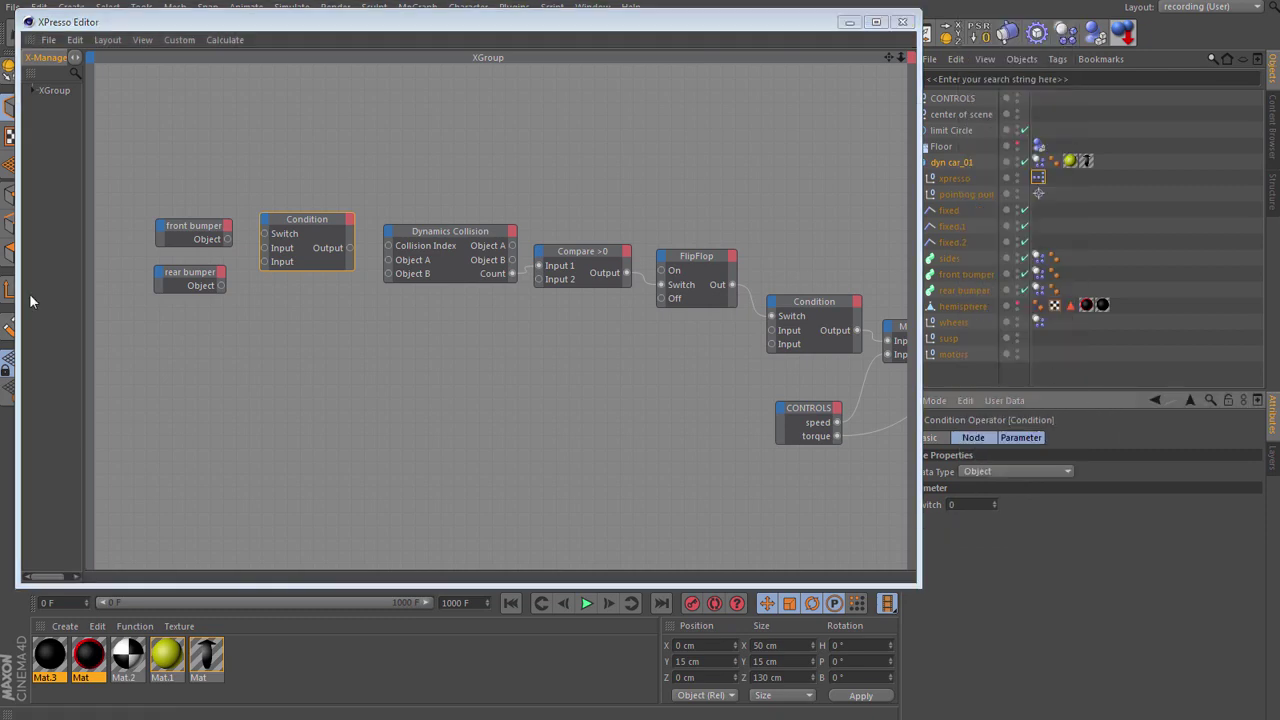
{"action": "left_click_drag", "start_coordinate": [228, 239], "coordinate": [264, 262]}
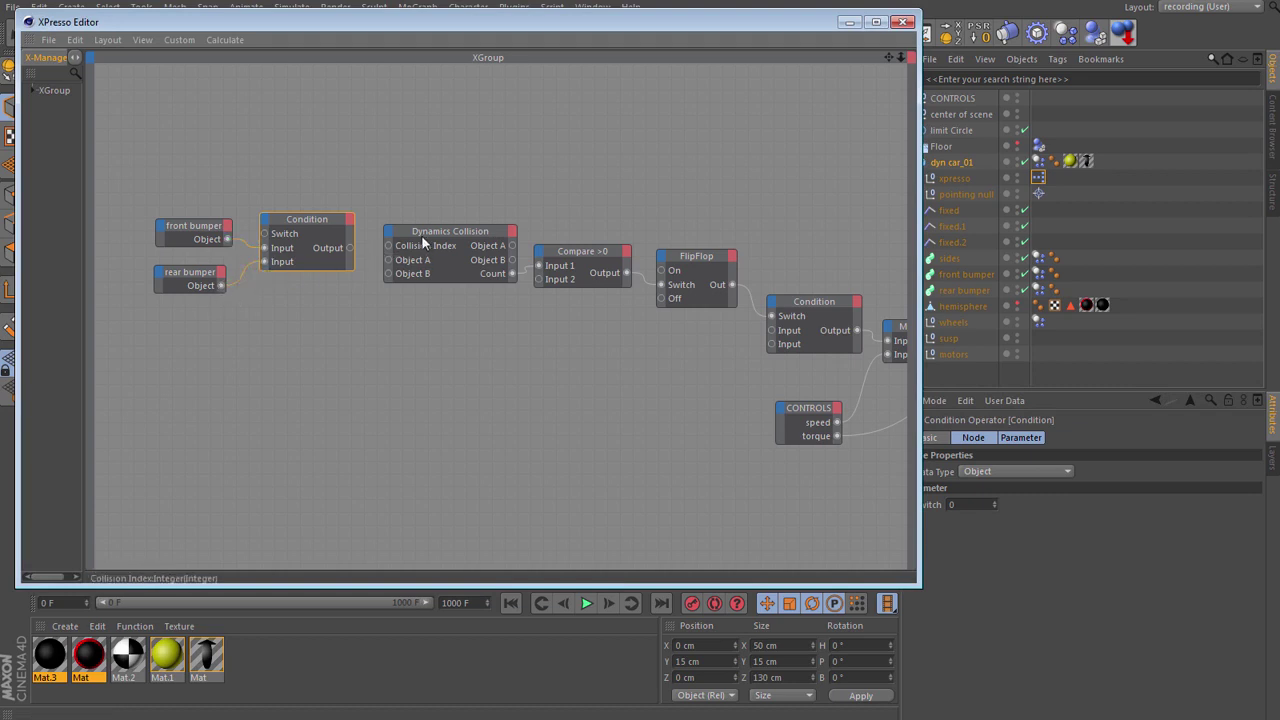
{"action": "left_click_drag", "start_coordinate": [349, 248], "coordinate": [389, 262]}
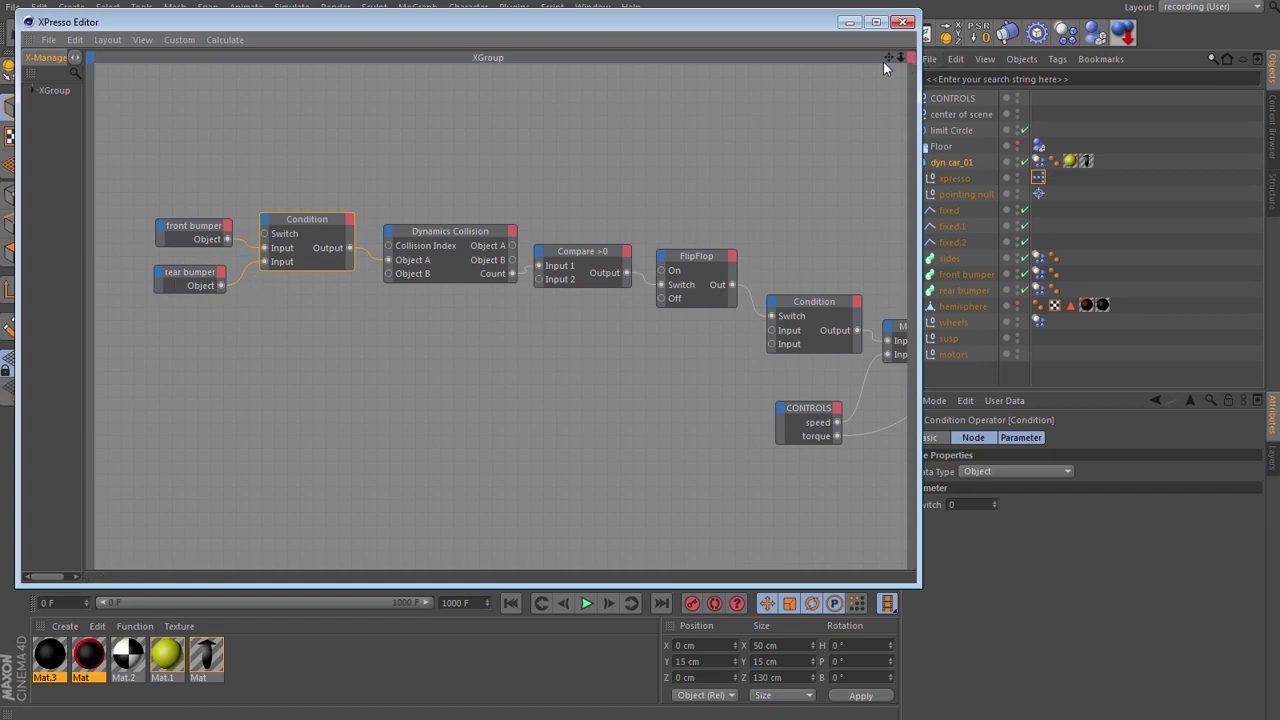
Wire the FlipFlop Out port to the motor and bumper Condition nodes in the XPresso graph.
{"action": "left_click_drag", "start_coordinate": [887, 57], "coordinate": [749, 25]}
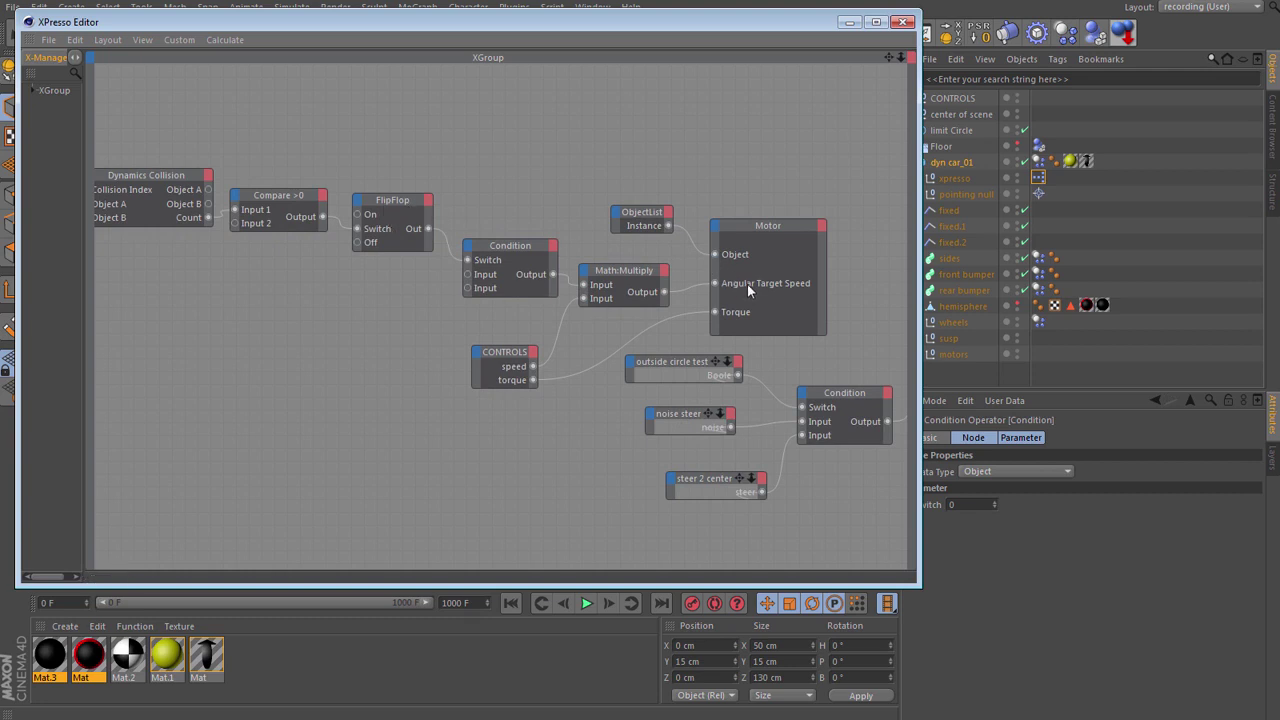
{"action": "left_click_drag", "start_coordinate": [430, 236], "coordinate": [428, 229]}
{"action": "left_click_drag", "start_coordinate": [886, 57], "coordinate": [1116, 91]}
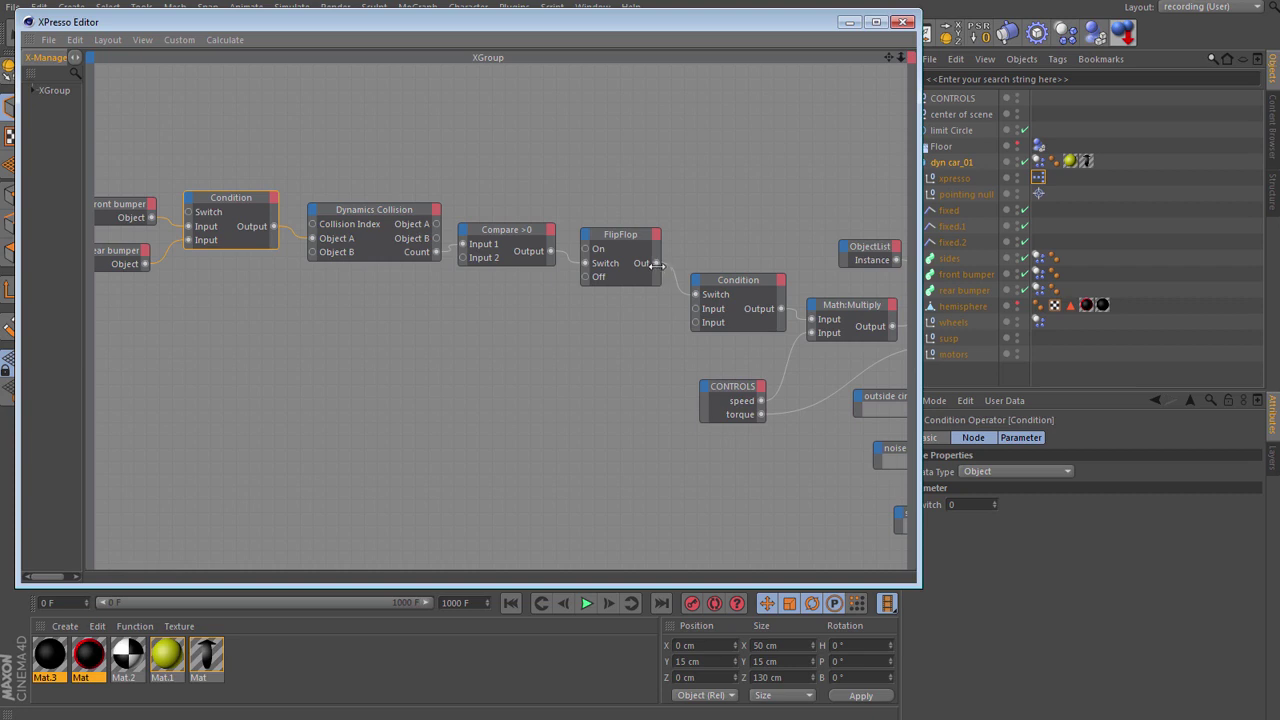
{"action": "left_click_drag", "start_coordinate": [655, 263], "coordinate": [187, 212]}
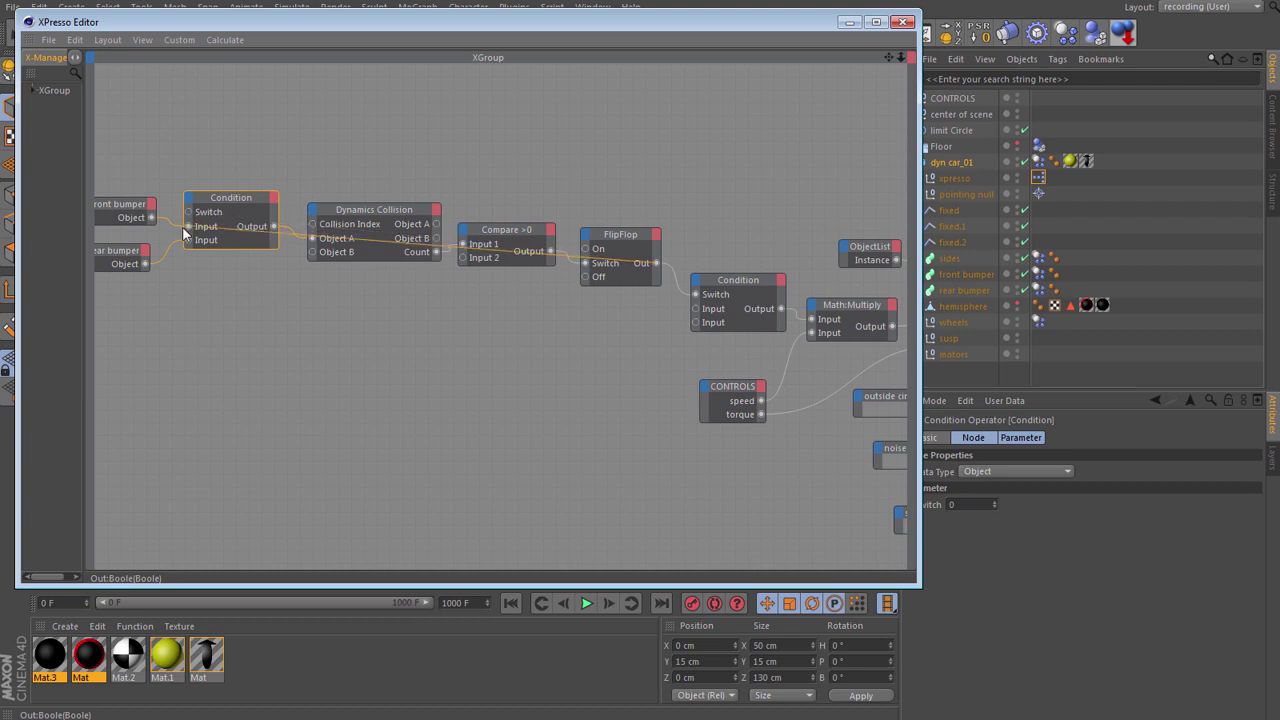
{"action": "left_click_drag", "start_coordinate": [188, 212], "coordinate": [648, 264]}
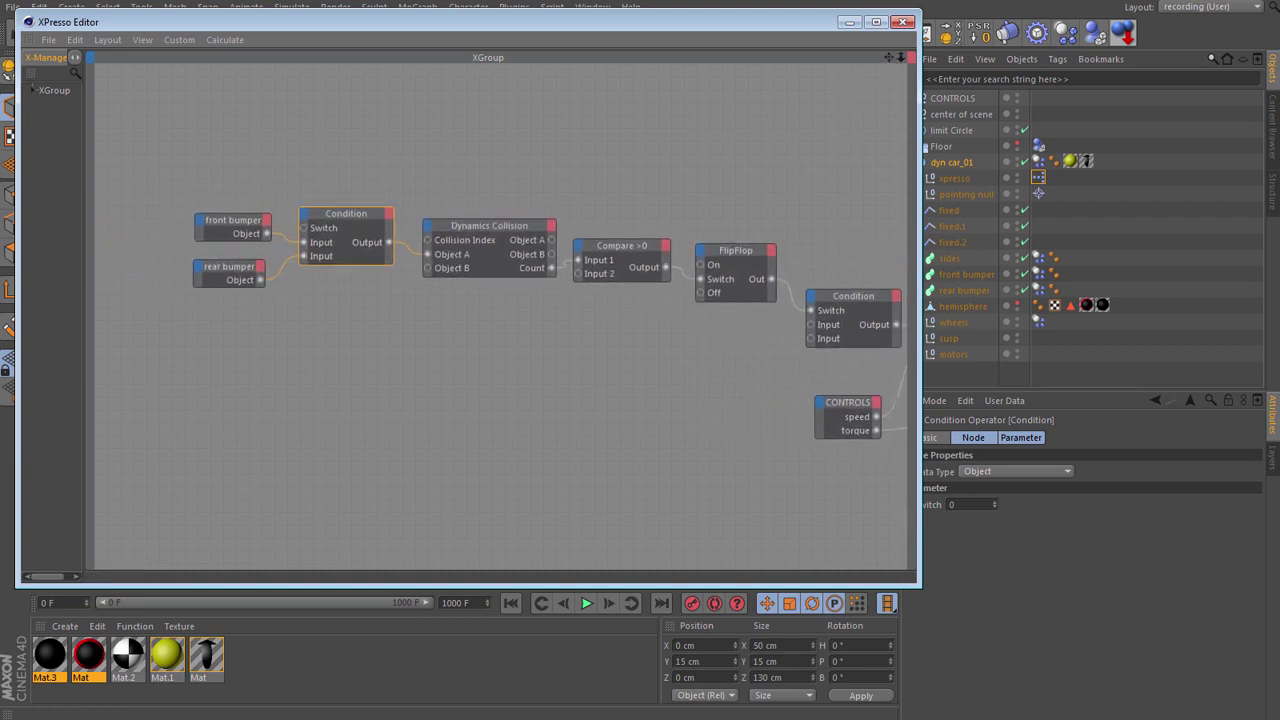
Select the Dynamics Collision node and move the XPresso editor aside.
{"action": "left_click", "coordinate": [381, 355]}
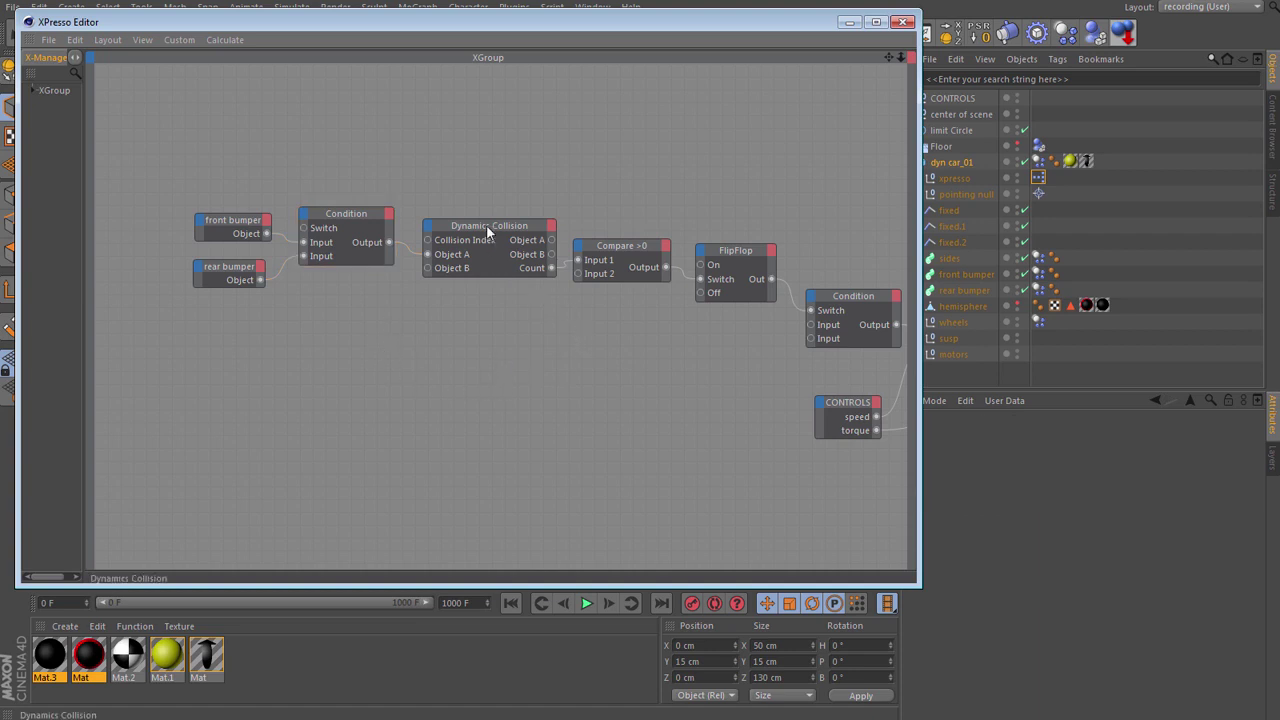
{"action": "left_click_drag", "start_coordinate": [486, 224], "coordinate": [480, 236]}
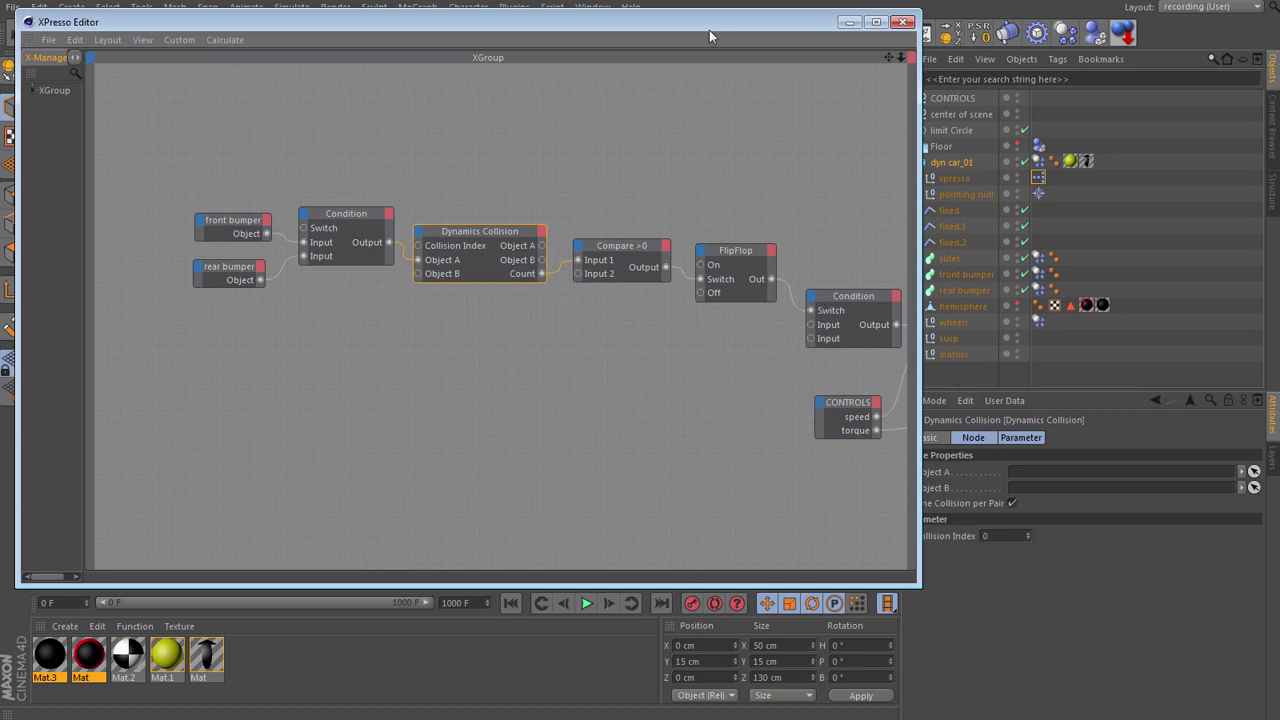
{"action": "left_click_drag", "start_coordinate": [709, 36], "coordinate": [0, 24]}
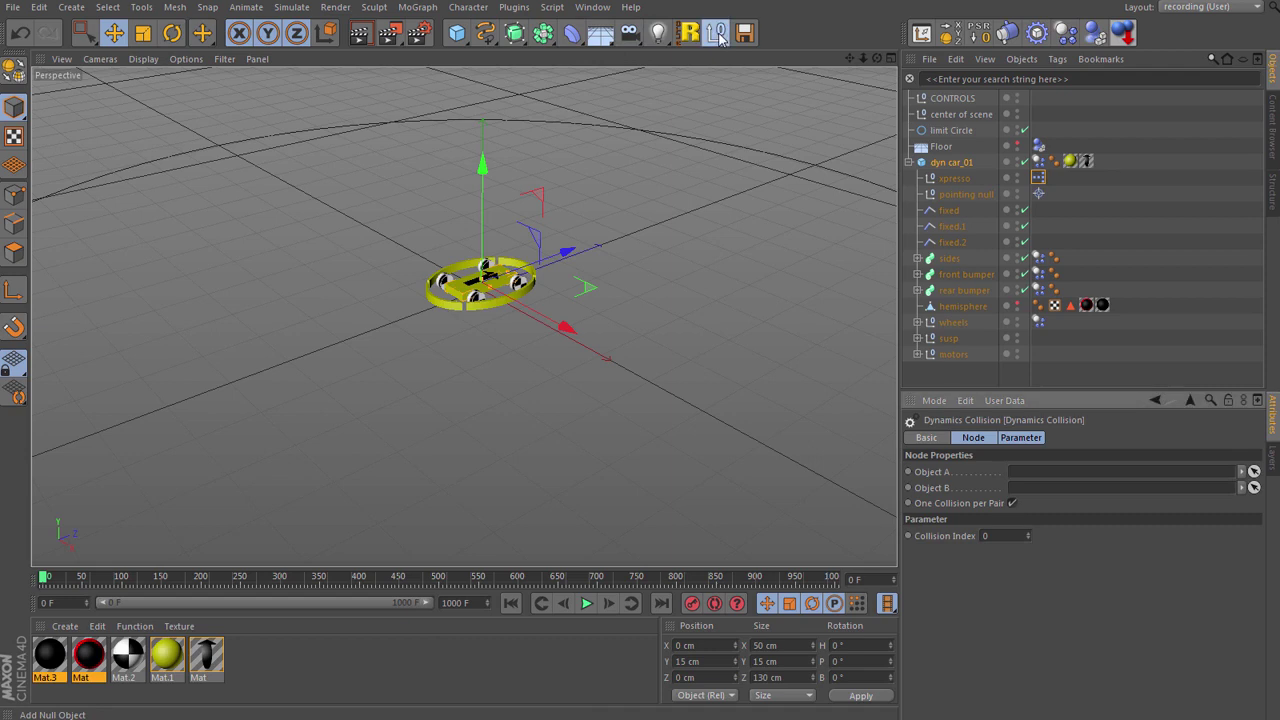
Create a null named proxy inside the dyn car_01 hierarchy.
{"action": "left_click", "coordinate": [720, 36]}
{"action": "double_click", "coordinate": [942, 97]}
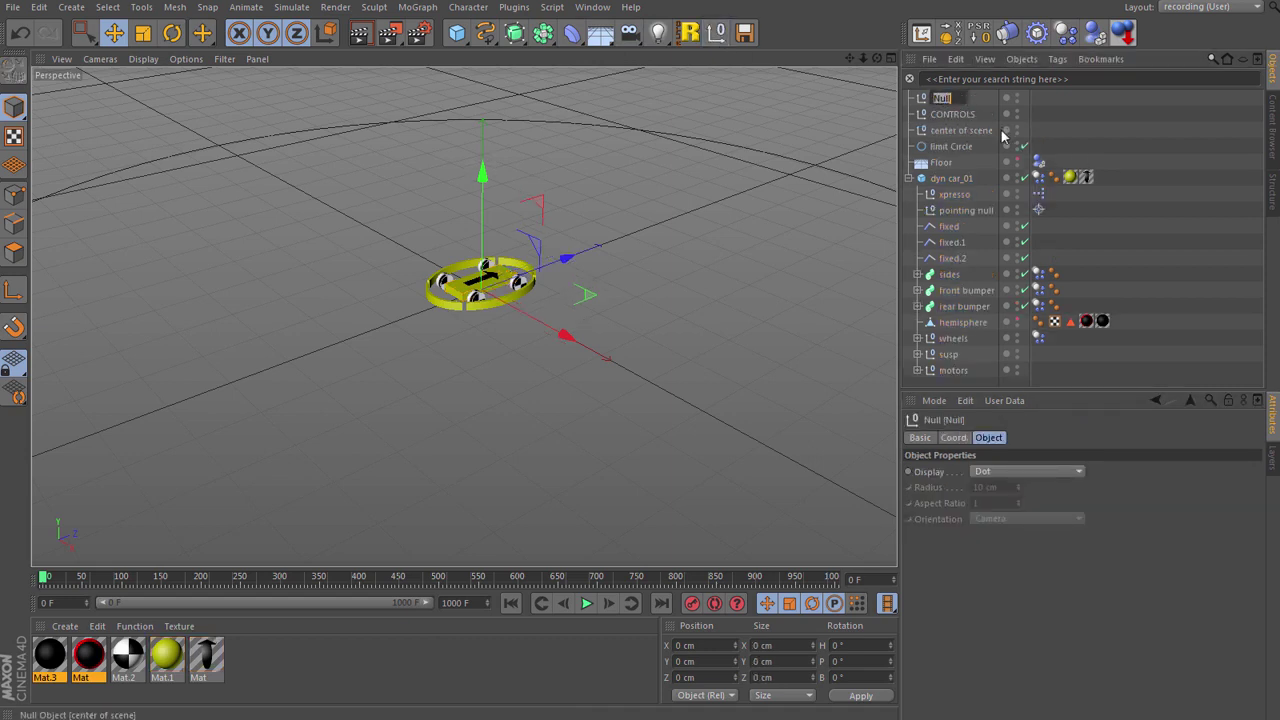
{"action": "type", "text": "proxy"}
{"action": "key", "text": "Return"}
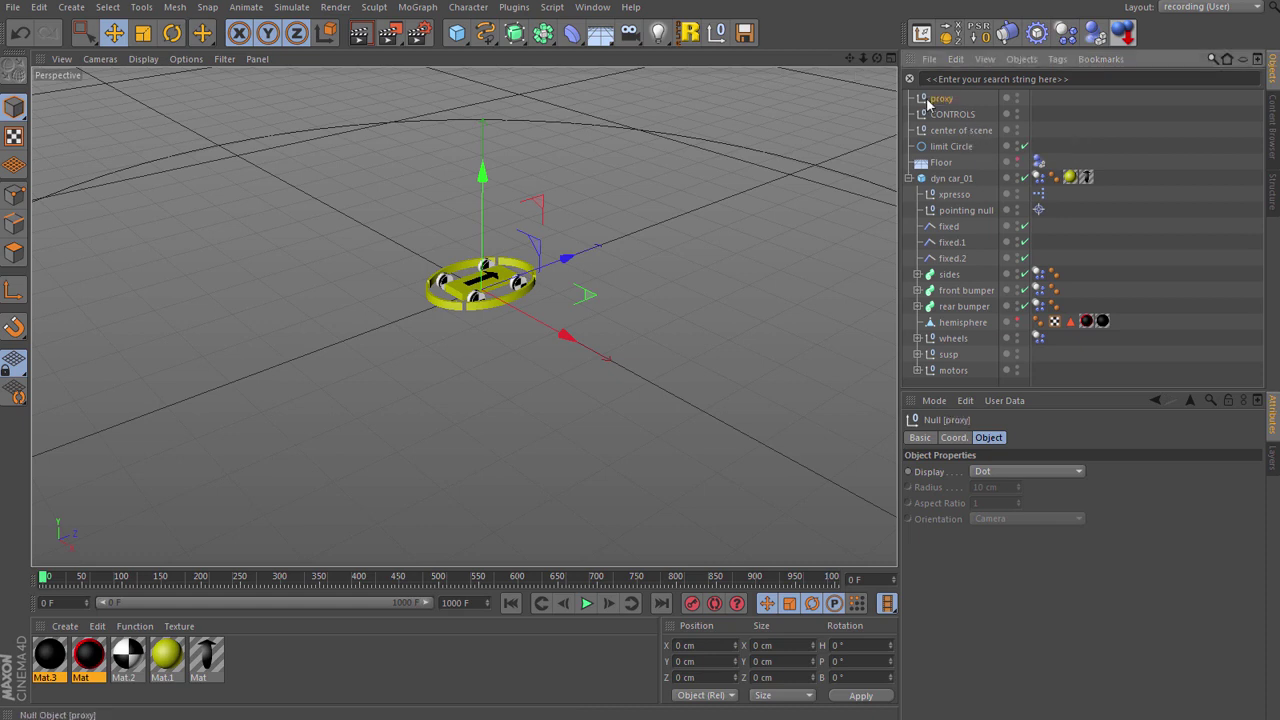
{"action": "left_click_drag", "start_coordinate": [928, 101], "coordinate": [957, 207]}
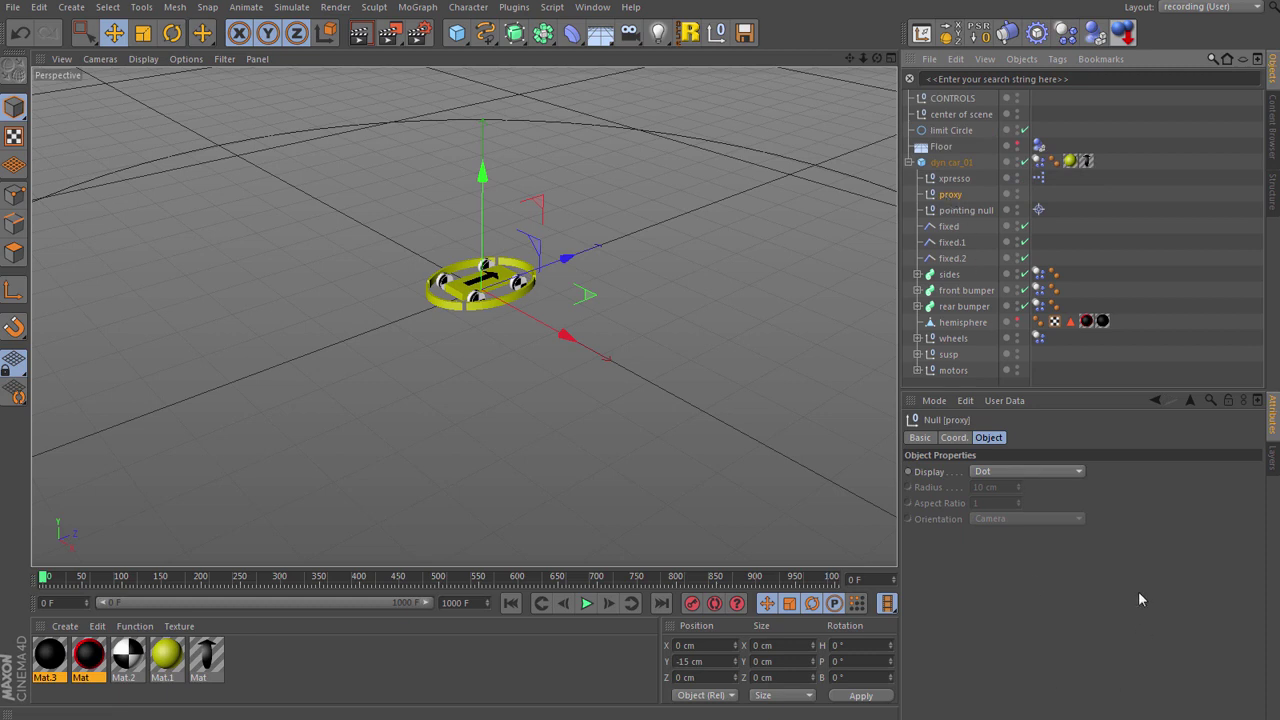
Give proxy a non-animatable Boolean user data field named '0 = forwards'.
{"action": "left_click", "coordinate": [1004, 400]}
{"action": "left_click", "coordinate": [1001, 437]}
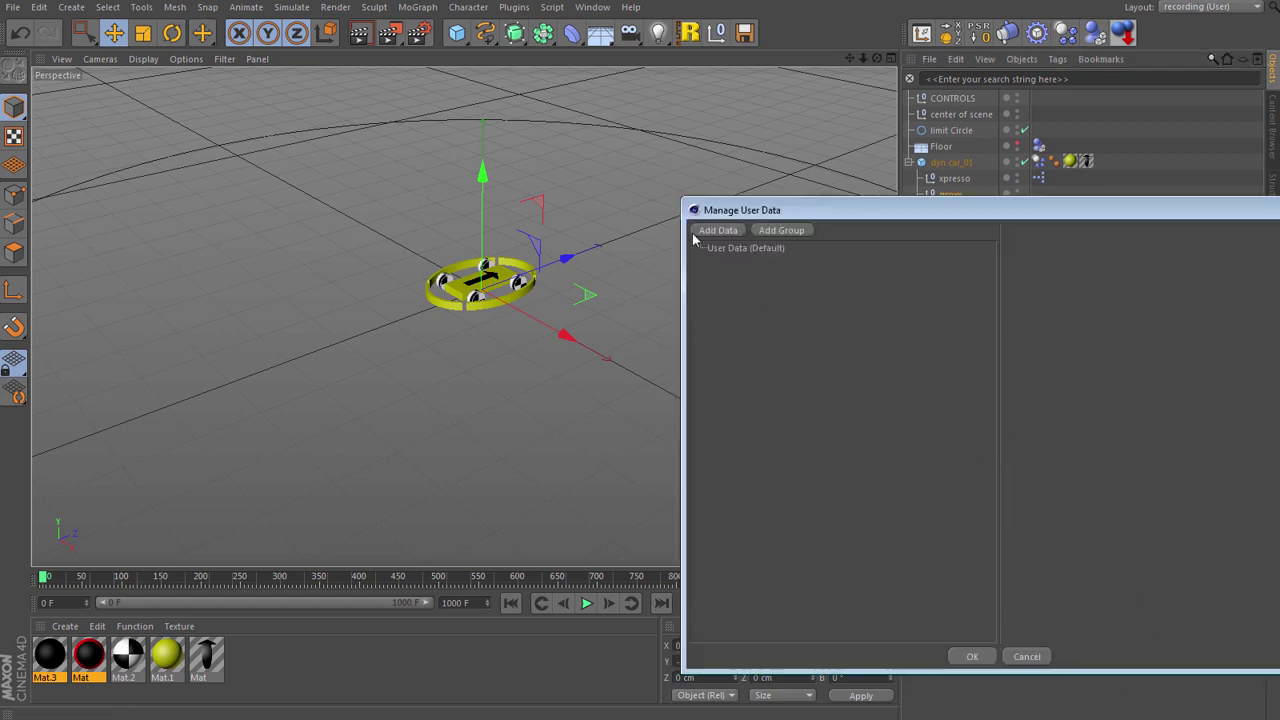
{"action": "left_click_drag", "start_coordinate": [815, 214], "coordinate": [513, 203]}
{"action": "left_click", "coordinate": [417, 221]}
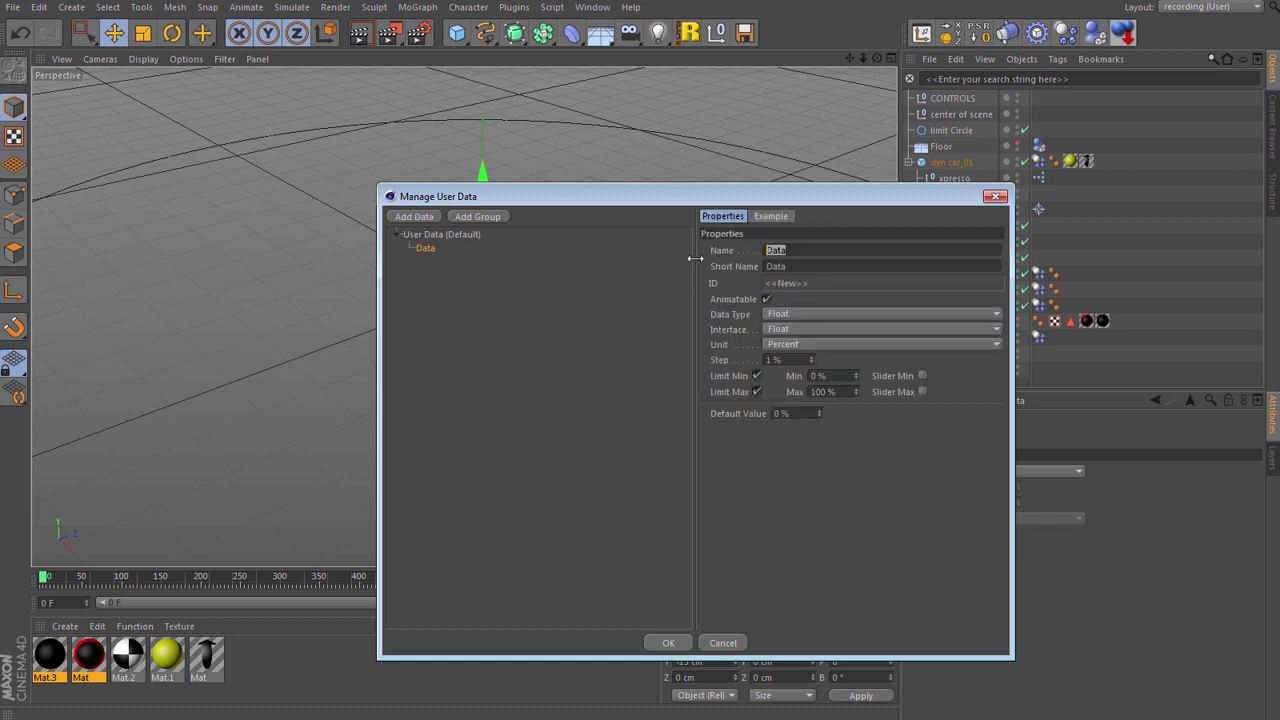
{"action": "type", "text": "c"}
{"action": "key", "text": "Tab"}
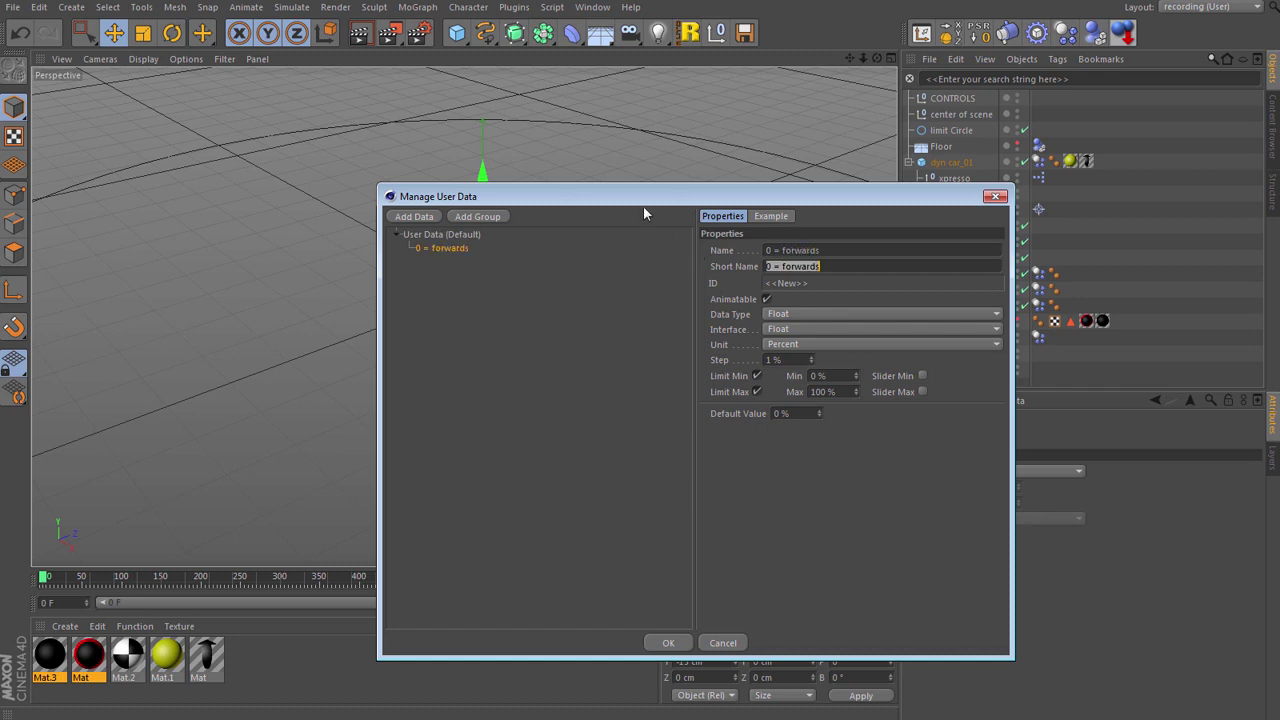
{"action": "left_click", "coordinate": [780, 313]}
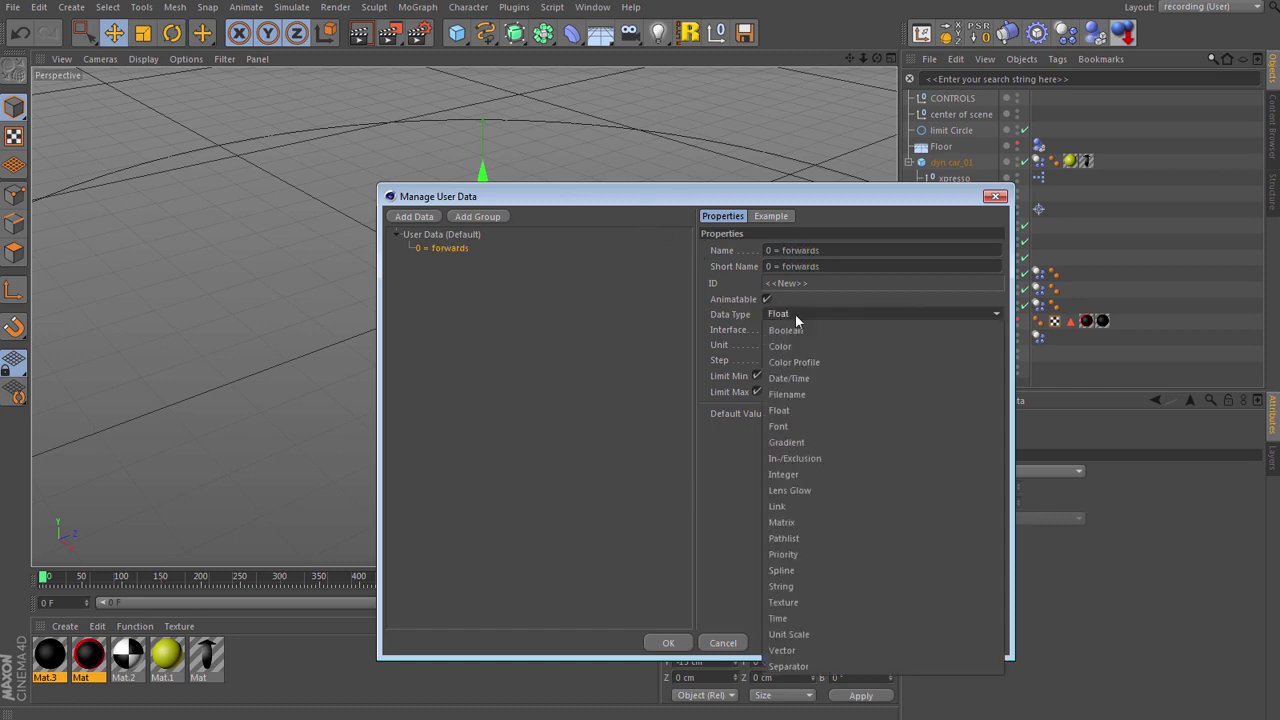
{"action": "left_click", "coordinate": [811, 330]}
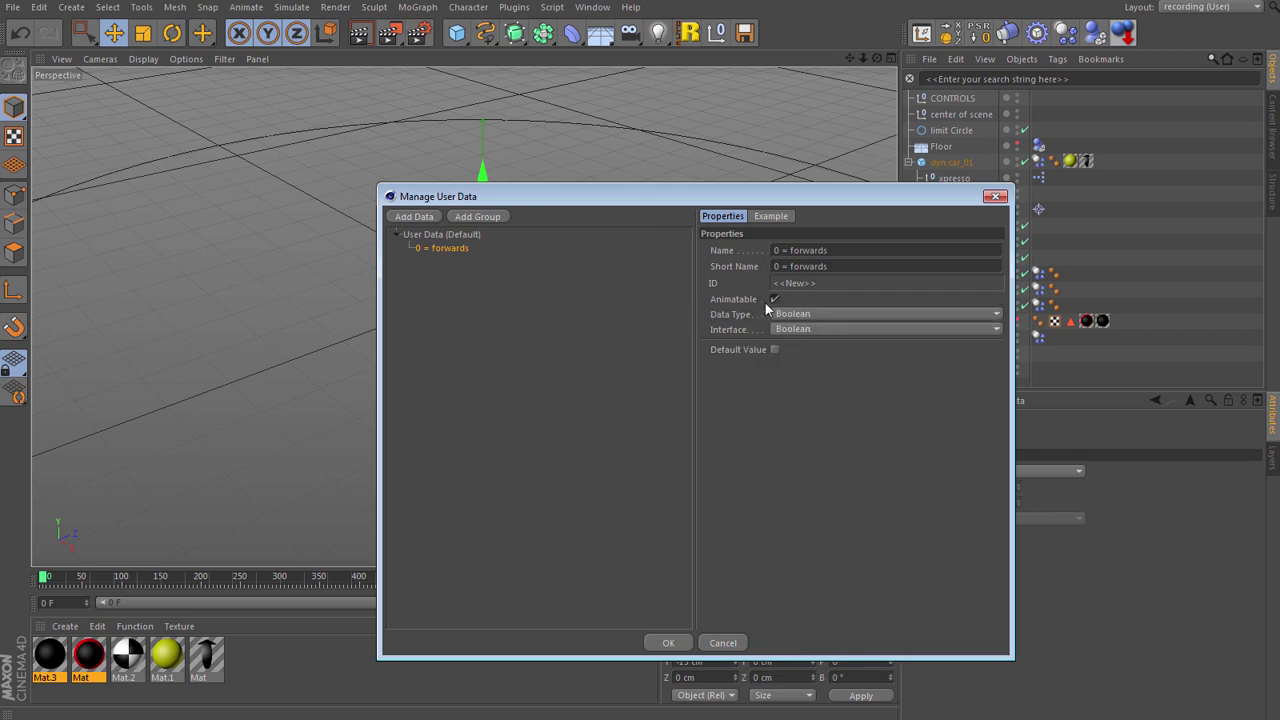
{"action": "left_click", "coordinate": [774, 299]}
{"action": "left_click", "coordinate": [668, 643]}
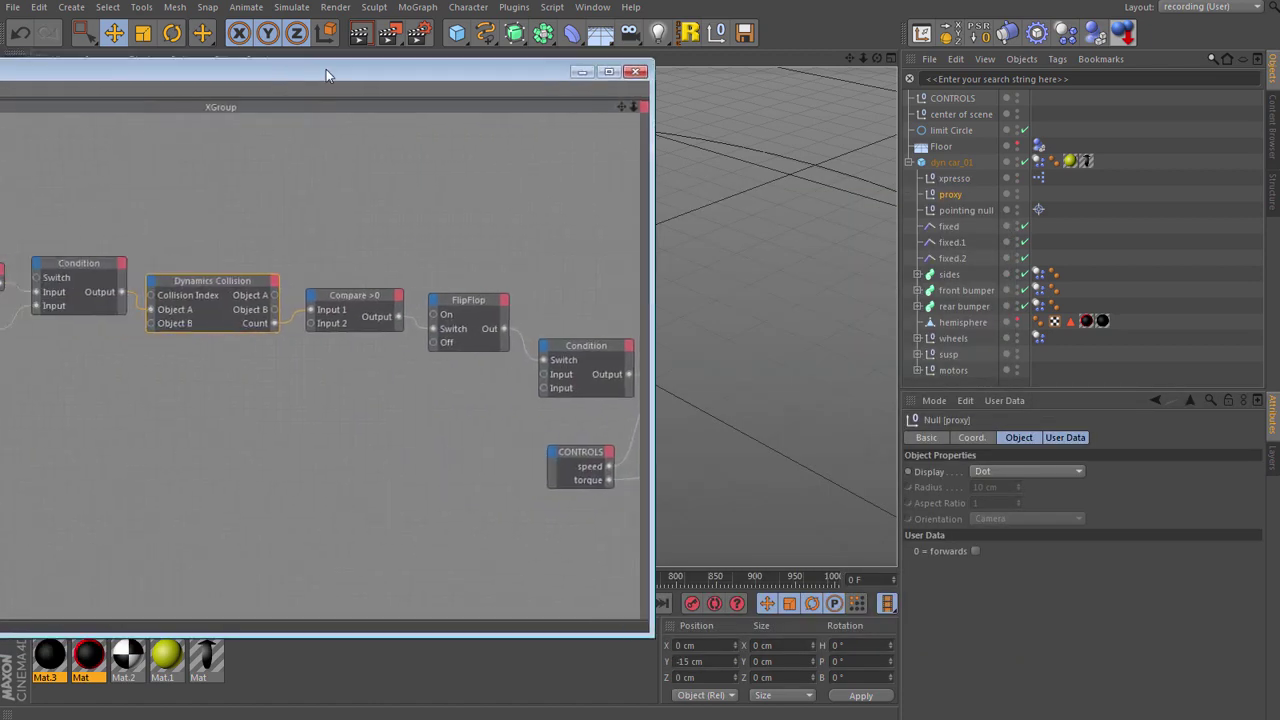
Add a proxy node with a '0 = forwards' input fed by the FlipFlop output.
{"action": "left_click_drag", "start_coordinate": [326, 75], "coordinate": [554, 51]}
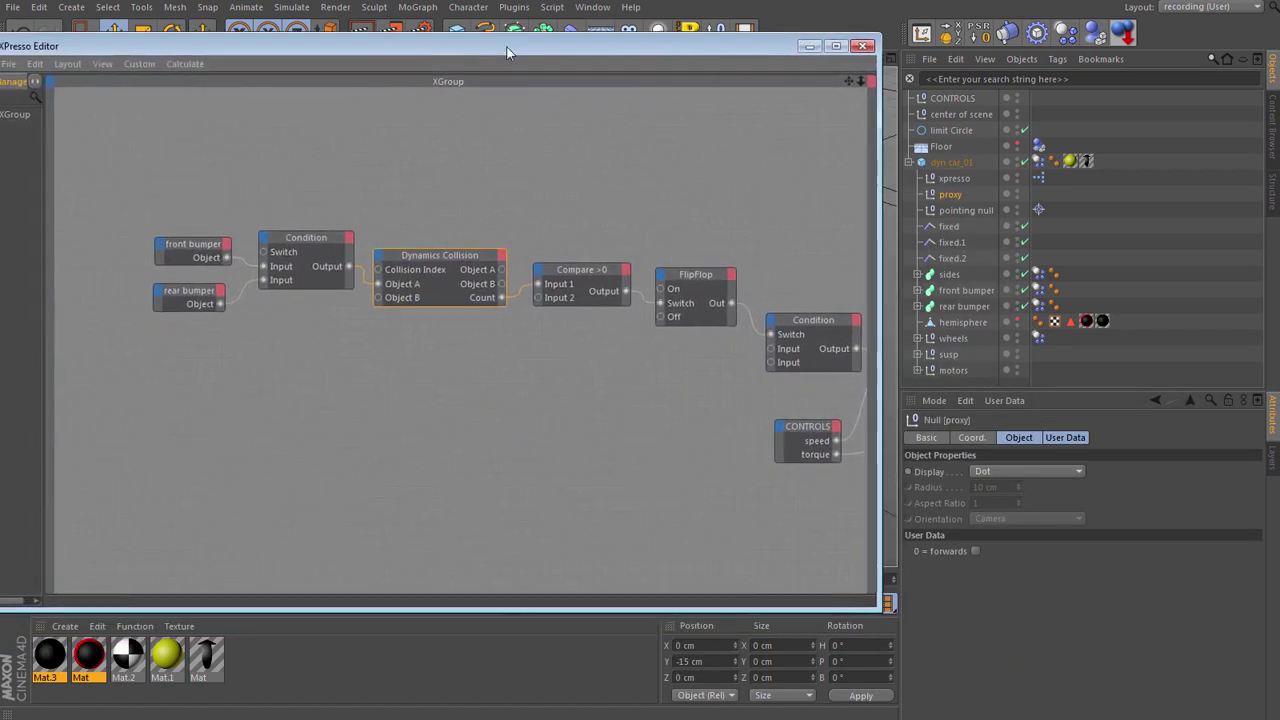
{"action": "left_click_drag", "start_coordinate": [924, 196], "coordinate": [771, 205]}
{"action": "left_click", "coordinate": [771, 203]}
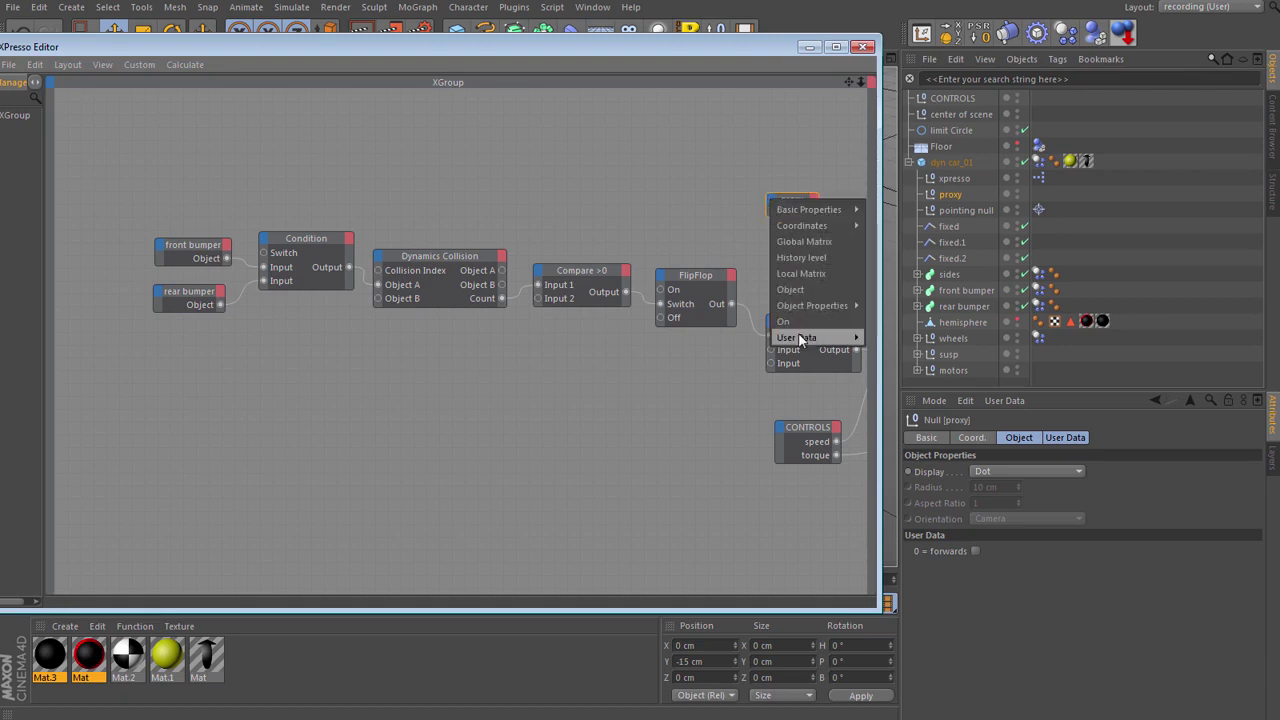
{"action": "left_click", "coordinate": [886, 339]}
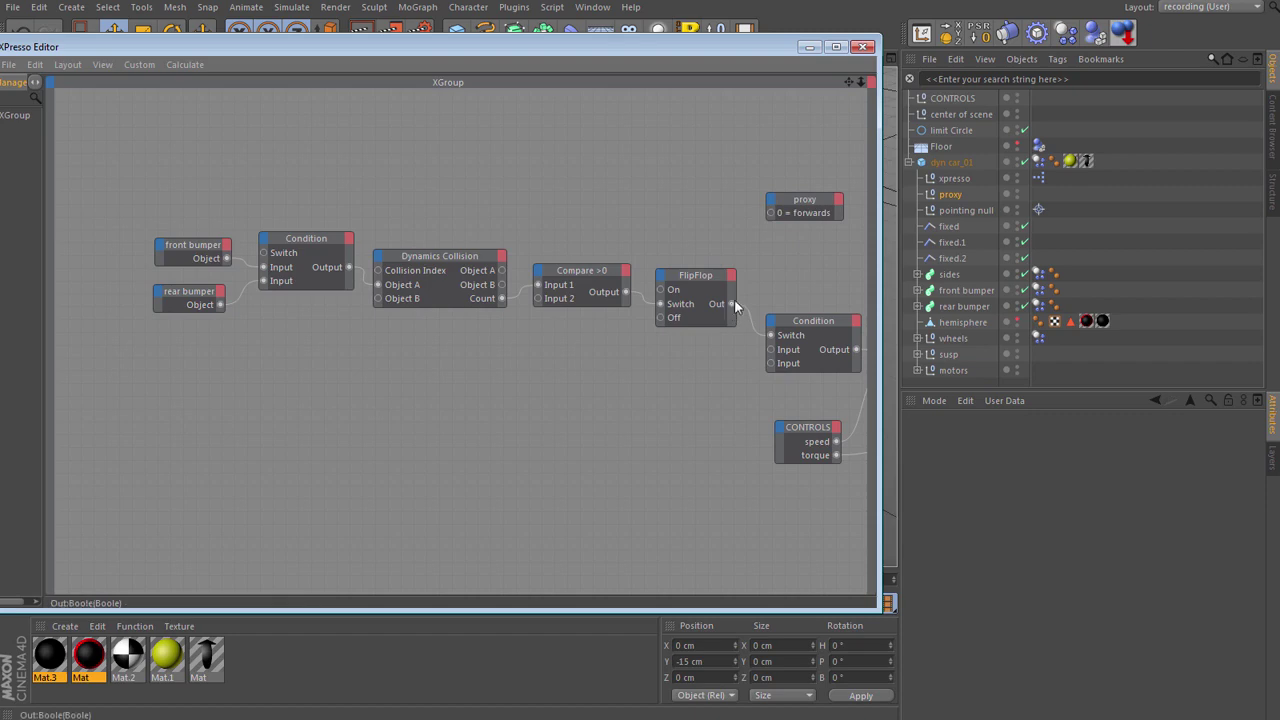
{"action": "left_click_drag", "start_coordinate": [731, 304], "coordinate": [772, 221]}
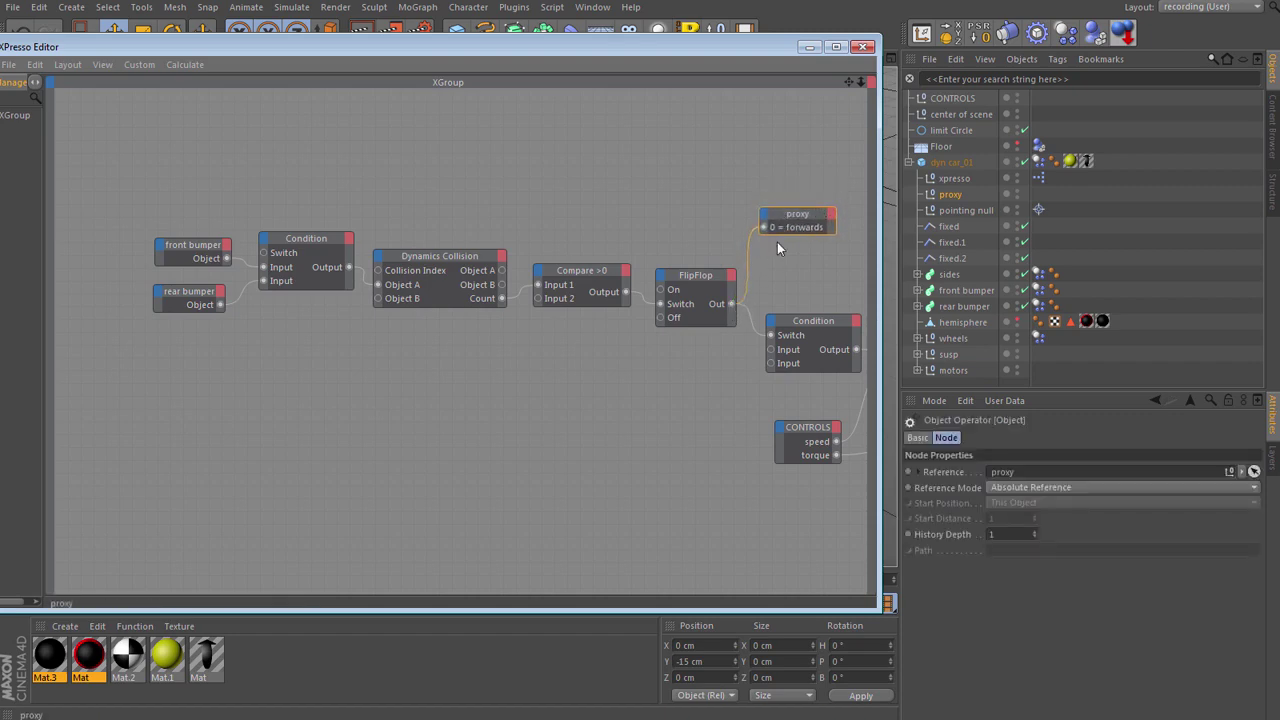
Add a second proxy node whose '0 = forwards' output drives the bumper Condition's Switch.
{"action": "left_click_drag", "start_coordinate": [935, 197], "coordinate": [241, 174]}
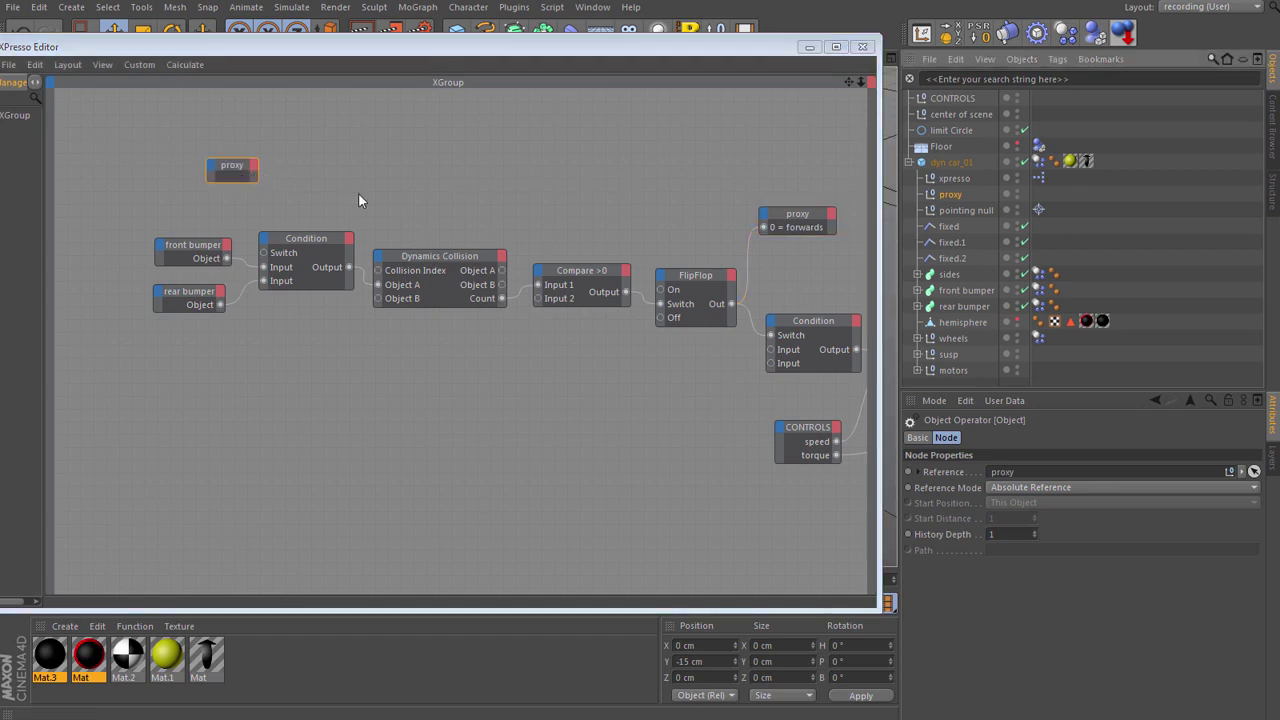
{"action": "left_click", "coordinate": [255, 166]}
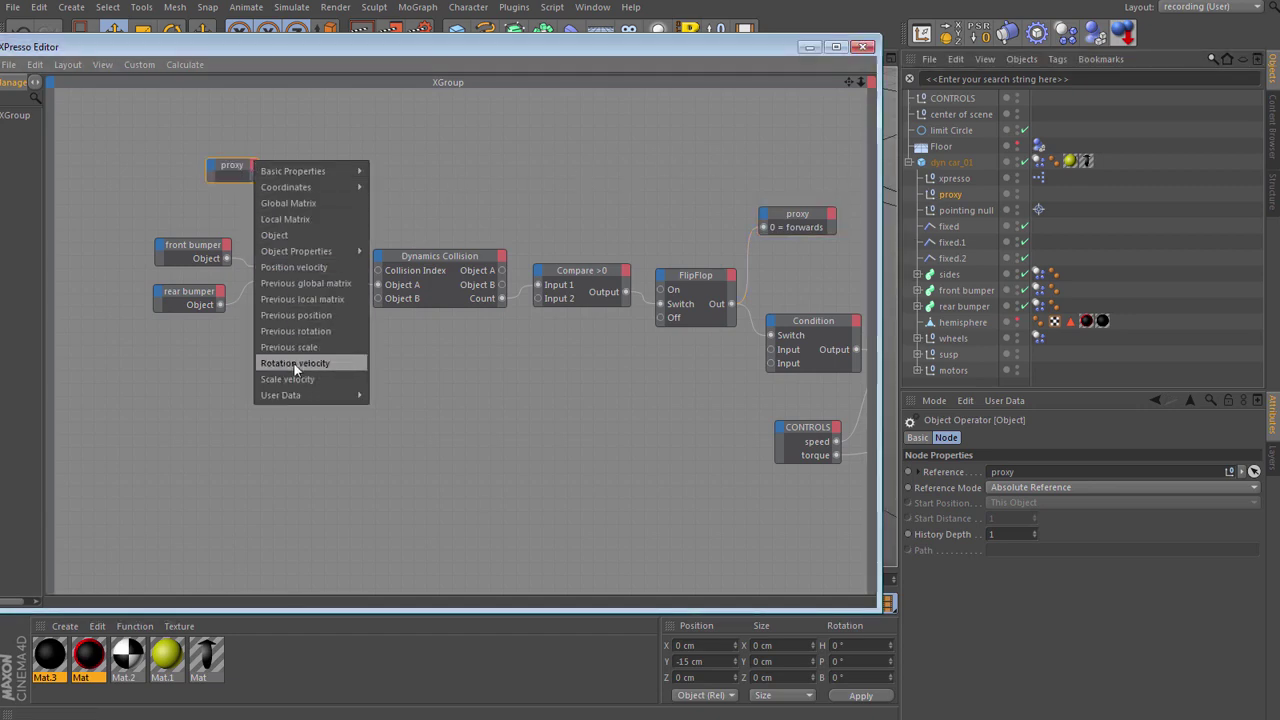
{"action": "mouse_move", "coordinate": [294, 396]}
{"action": "left_click", "coordinate": [410, 396]}
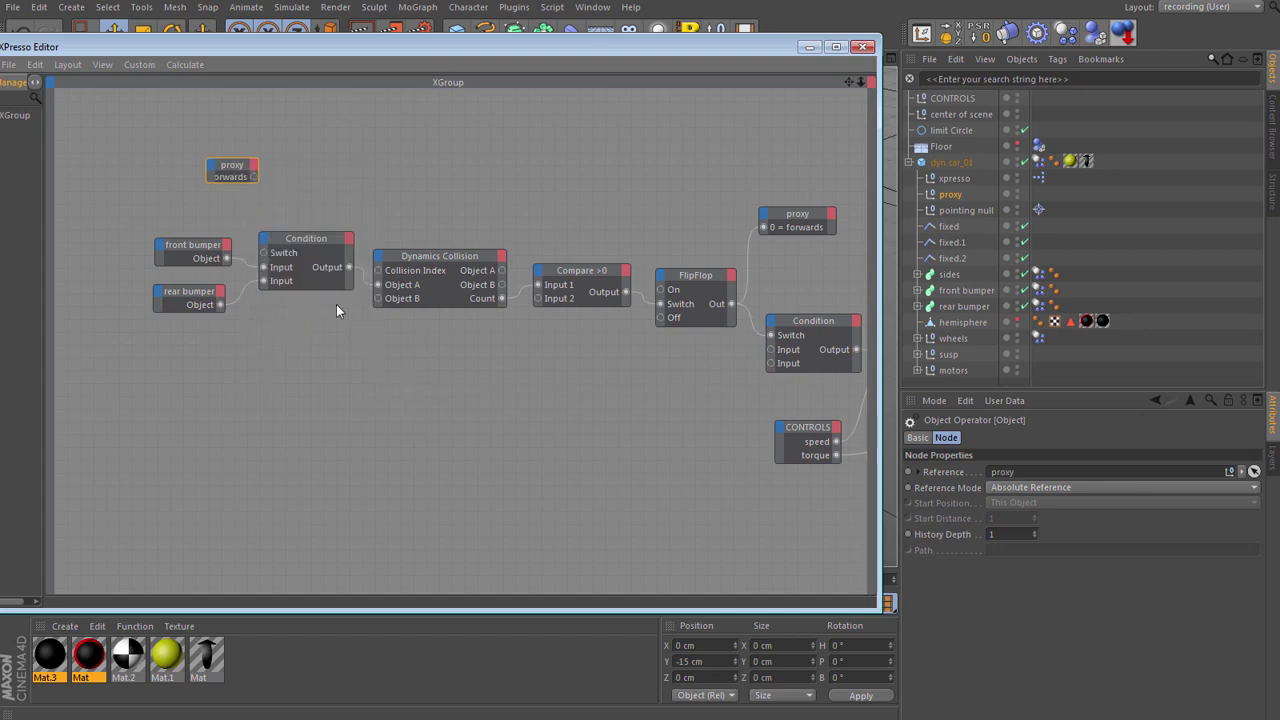
{"action": "left_click_drag", "start_coordinate": [242, 168], "coordinate": [202, 180]}
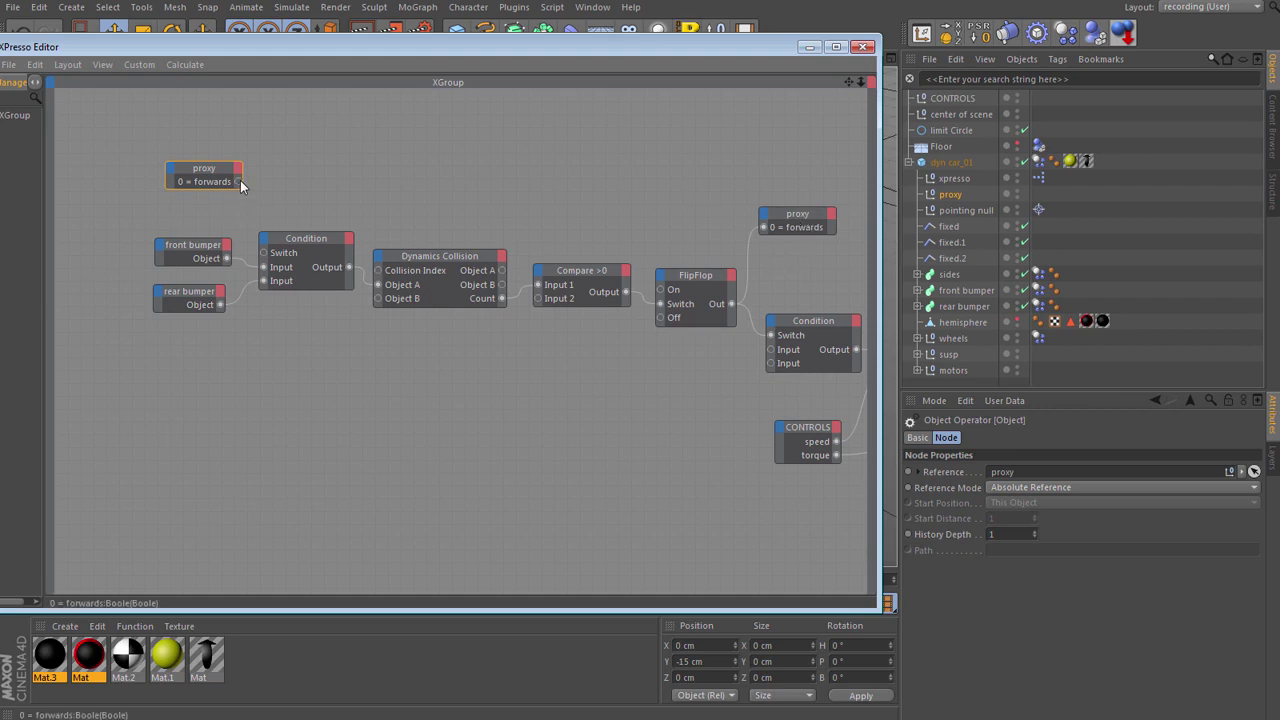
{"action": "left_click_drag", "start_coordinate": [238, 181], "coordinate": [241, 238]}
{"action": "left_click_drag", "start_coordinate": [265, 257], "coordinate": [265, 255]}
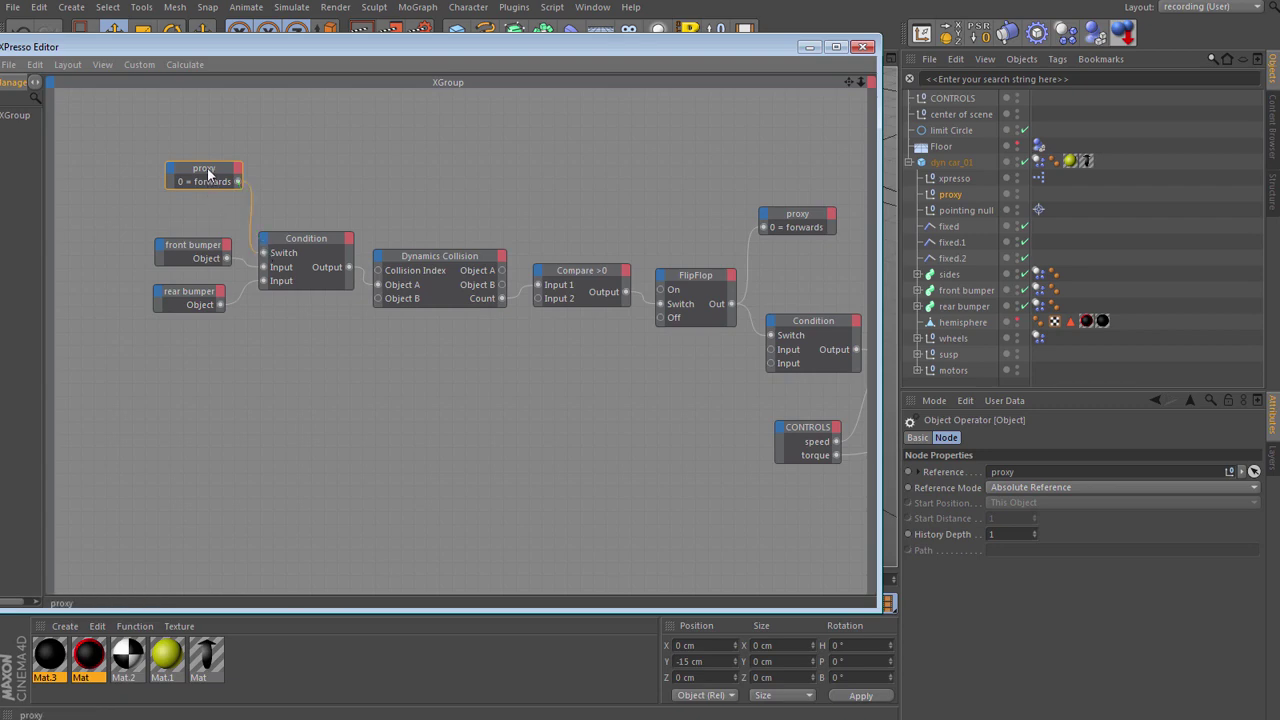
{"action": "left_click_drag", "start_coordinate": [207, 173], "coordinate": [207, 193]}
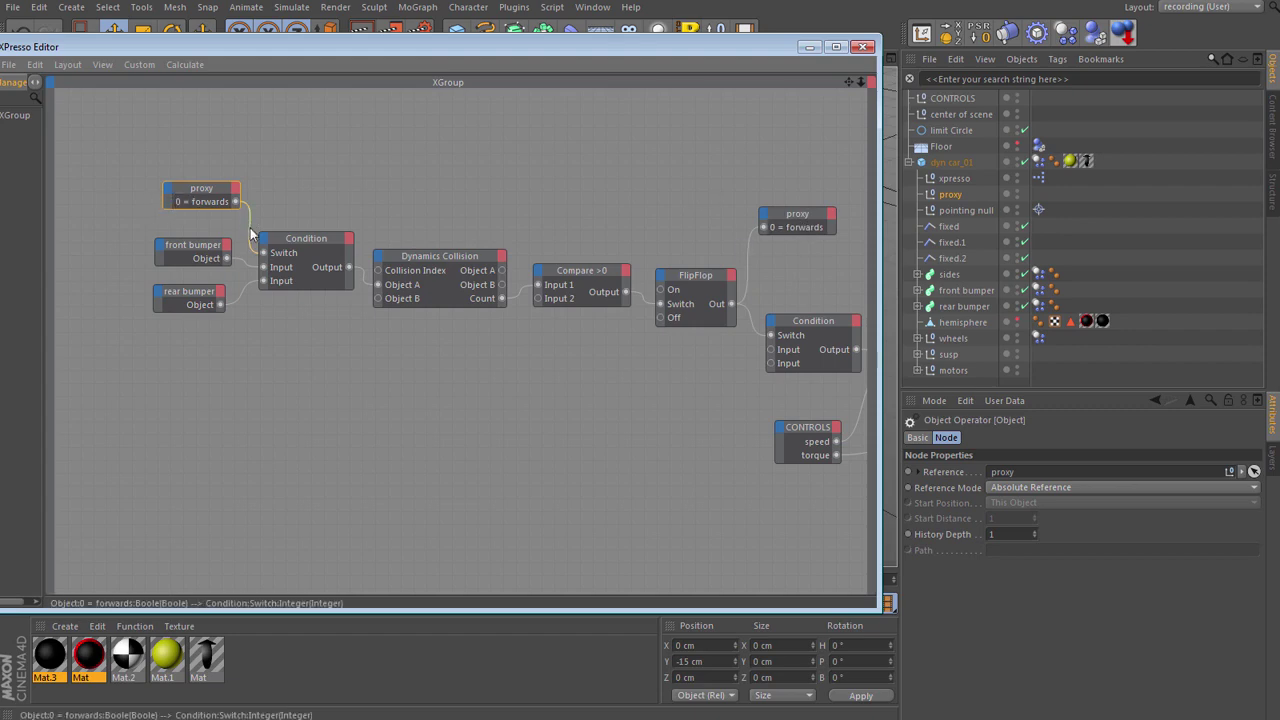
{"action": "left_click", "coordinate": [343, 189]}
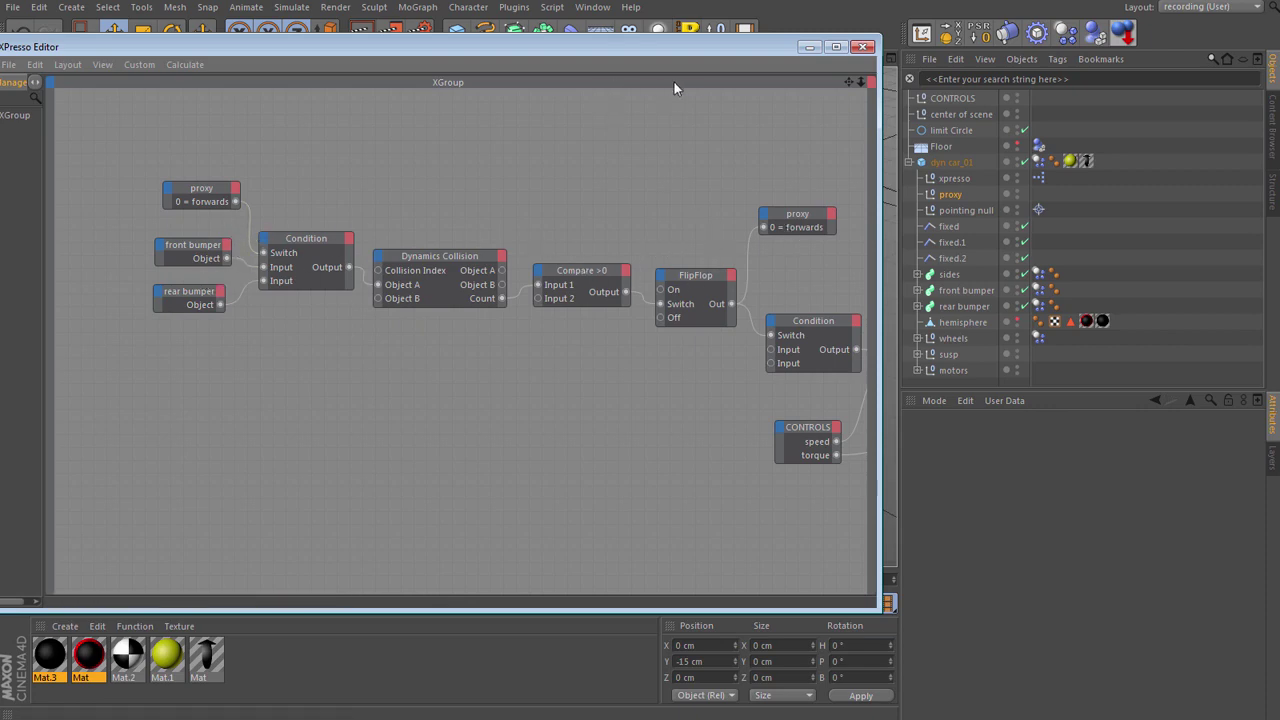
{"action": "left_click", "coordinate": [862, 47]}
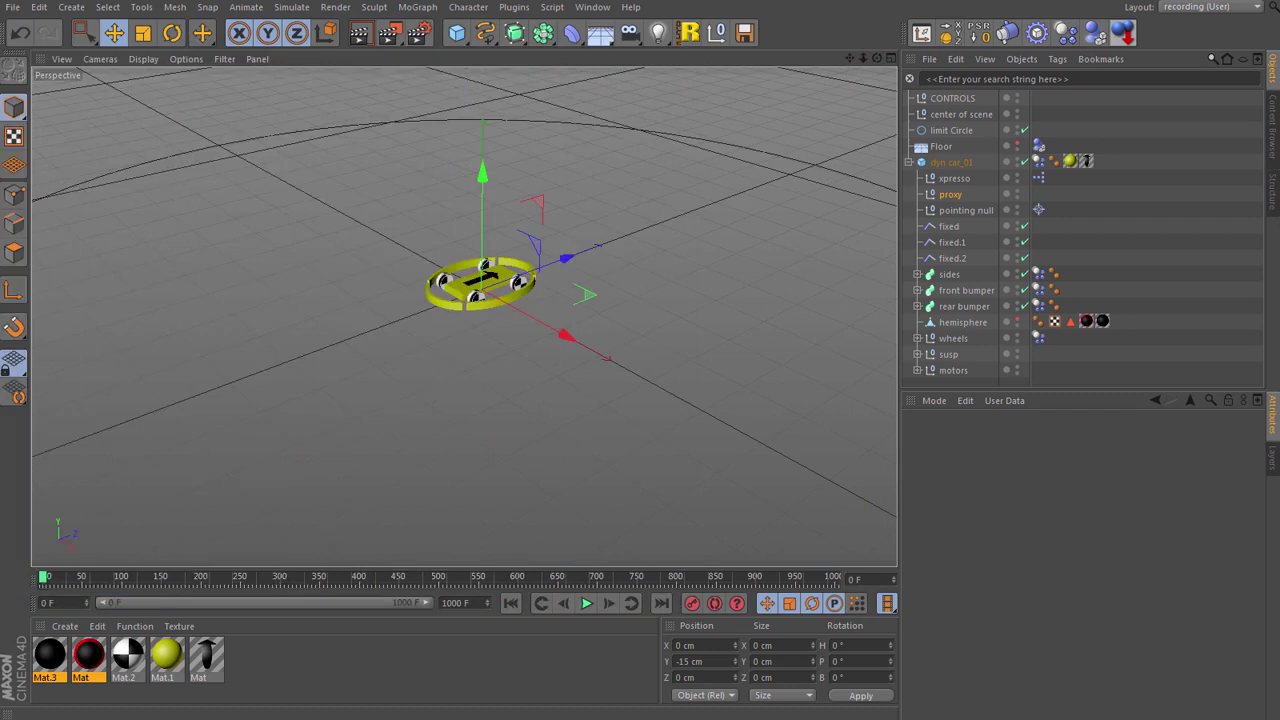
Duplicate dyn car_01 into four cars along X, then copy them into a second row.
{"action": "left_click", "coordinate": [665, 216]}
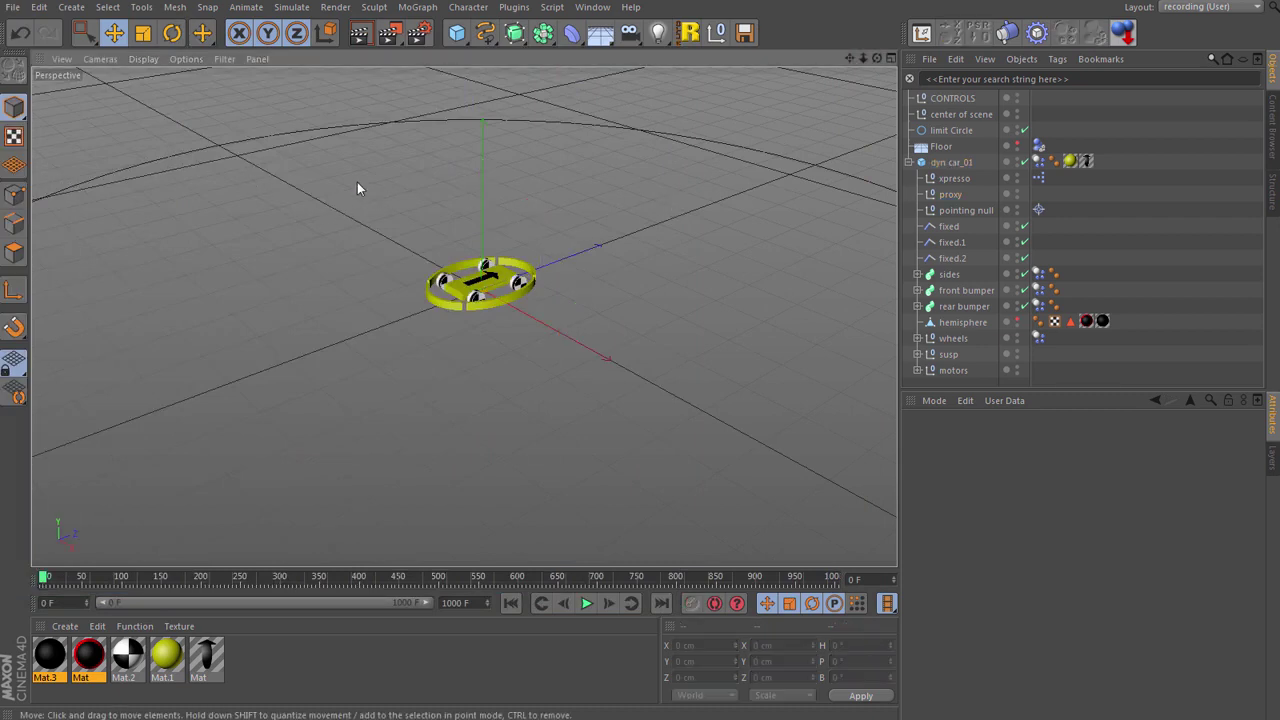
{"action": "scroll", "coordinate": [351, 168], "scroll_direction": "down", "scroll_amount": 5}
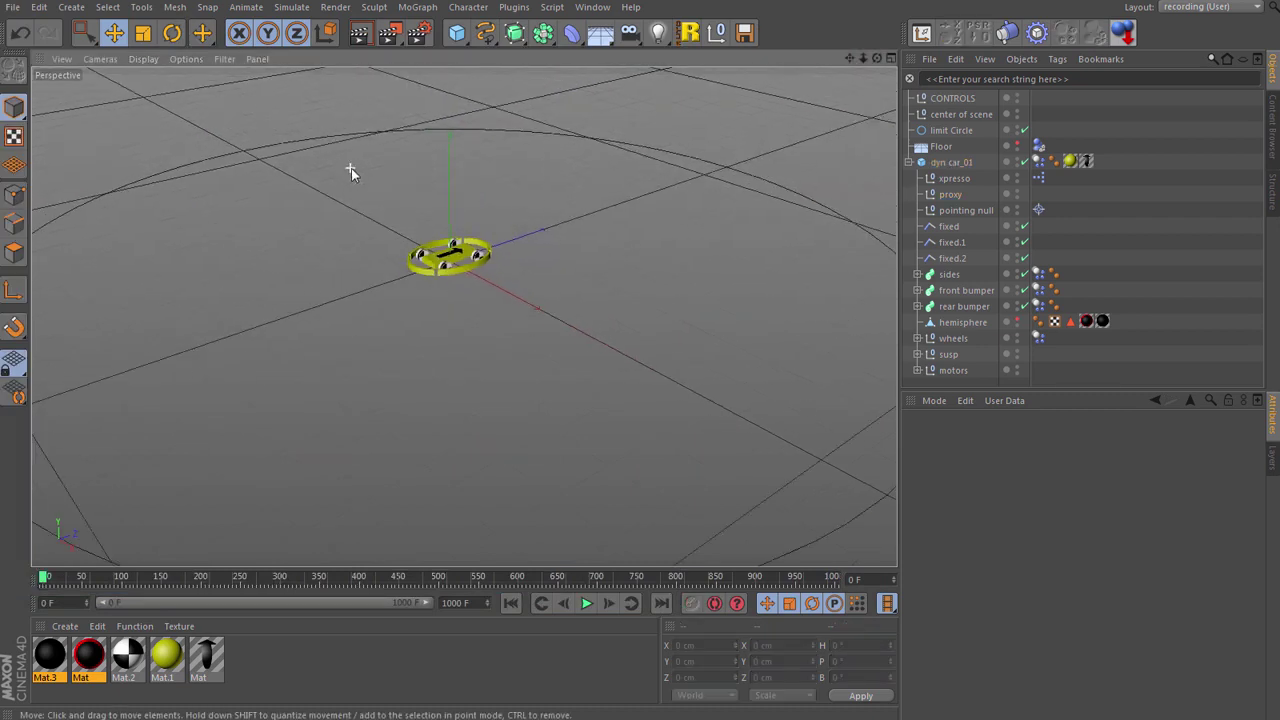
{"action": "left_click", "coordinate": [910, 163]}
{"action": "left_click", "coordinate": [931, 163]}
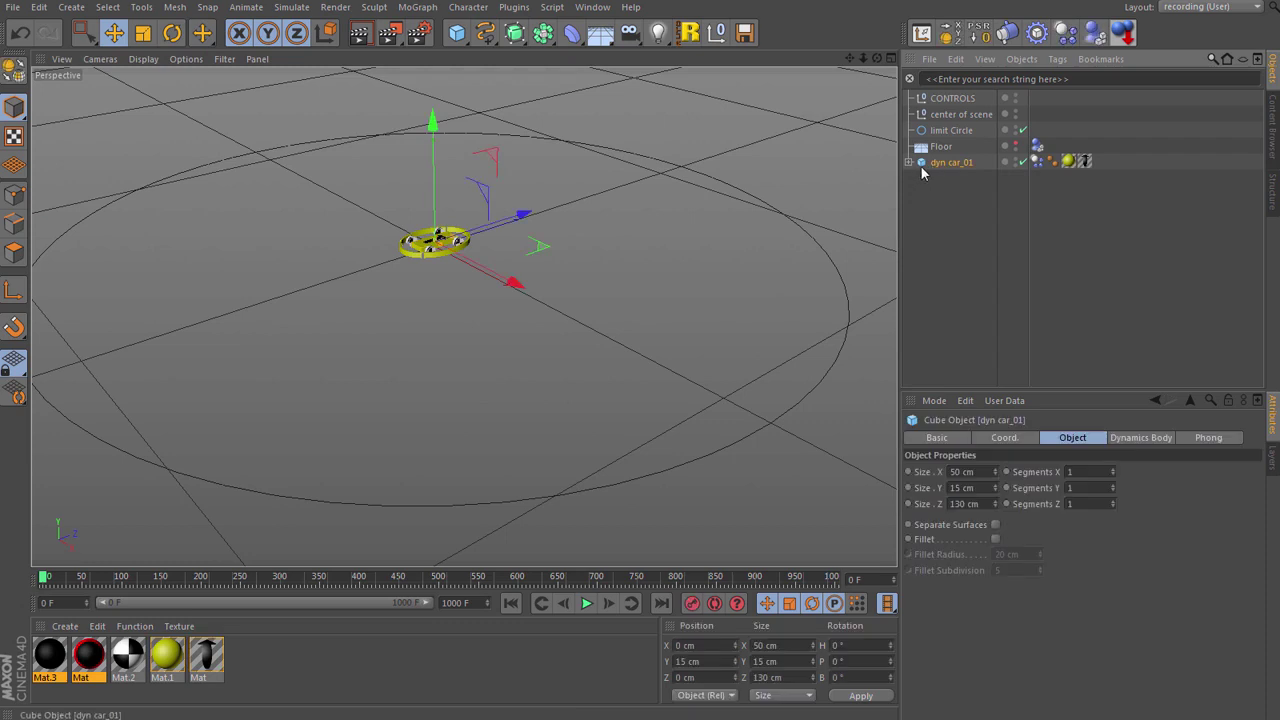
{"action": "left_click_drag", "start_coordinate": [922, 166], "coordinate": [930, 180], "text": "ctrl"}
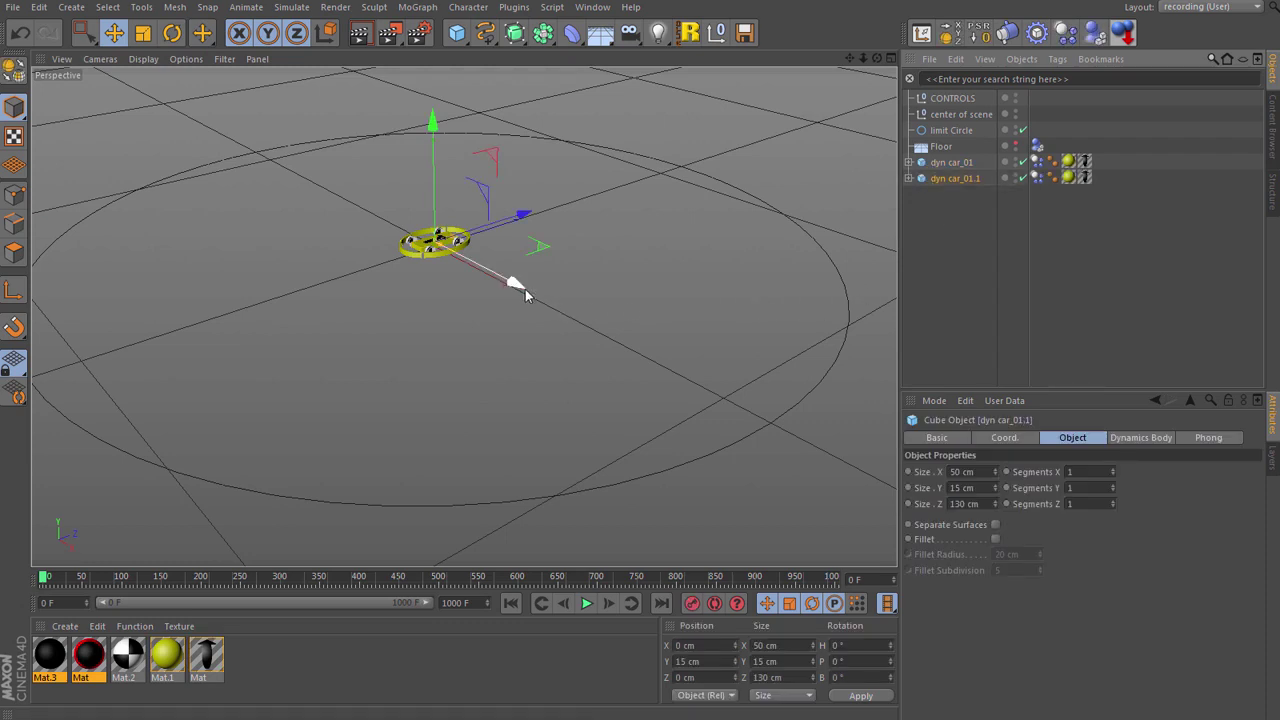
{"action": "left_click_drag", "start_coordinate": [517, 283], "coordinate": [590, 322]}
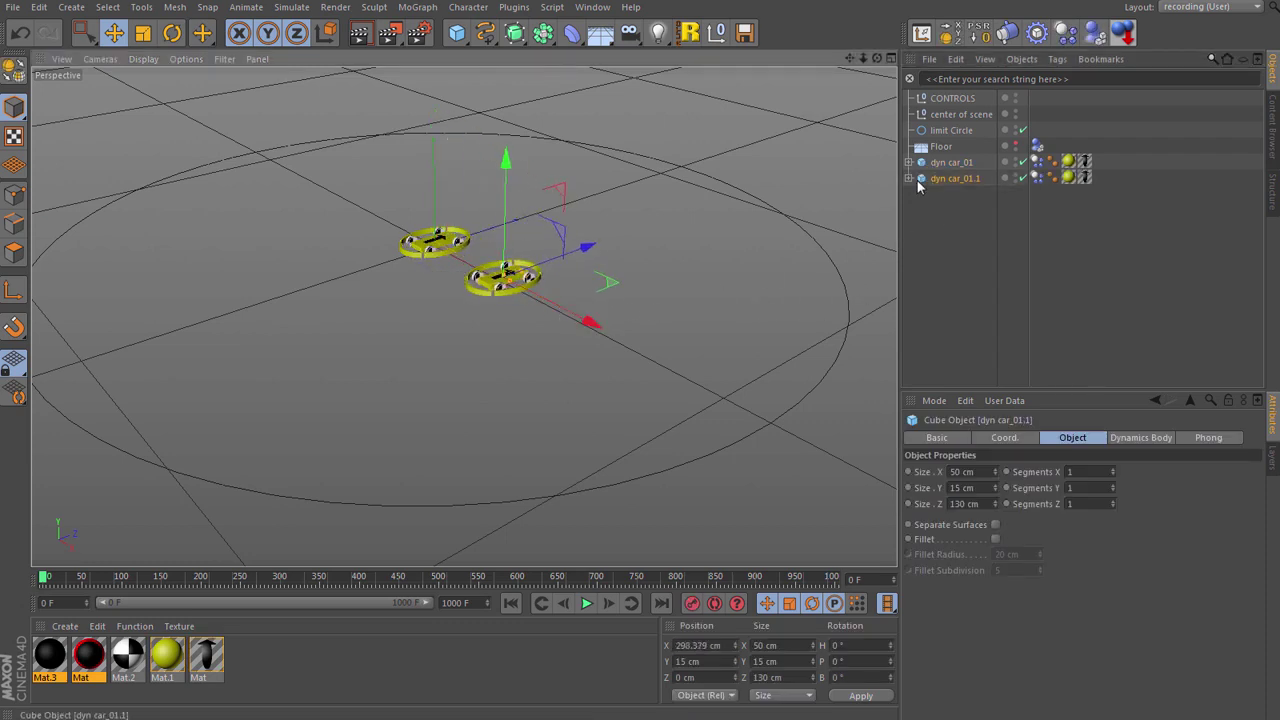
{"action": "left_click_drag", "start_coordinate": [923, 216], "coordinate": [924, 214], "text": "ctrl"}
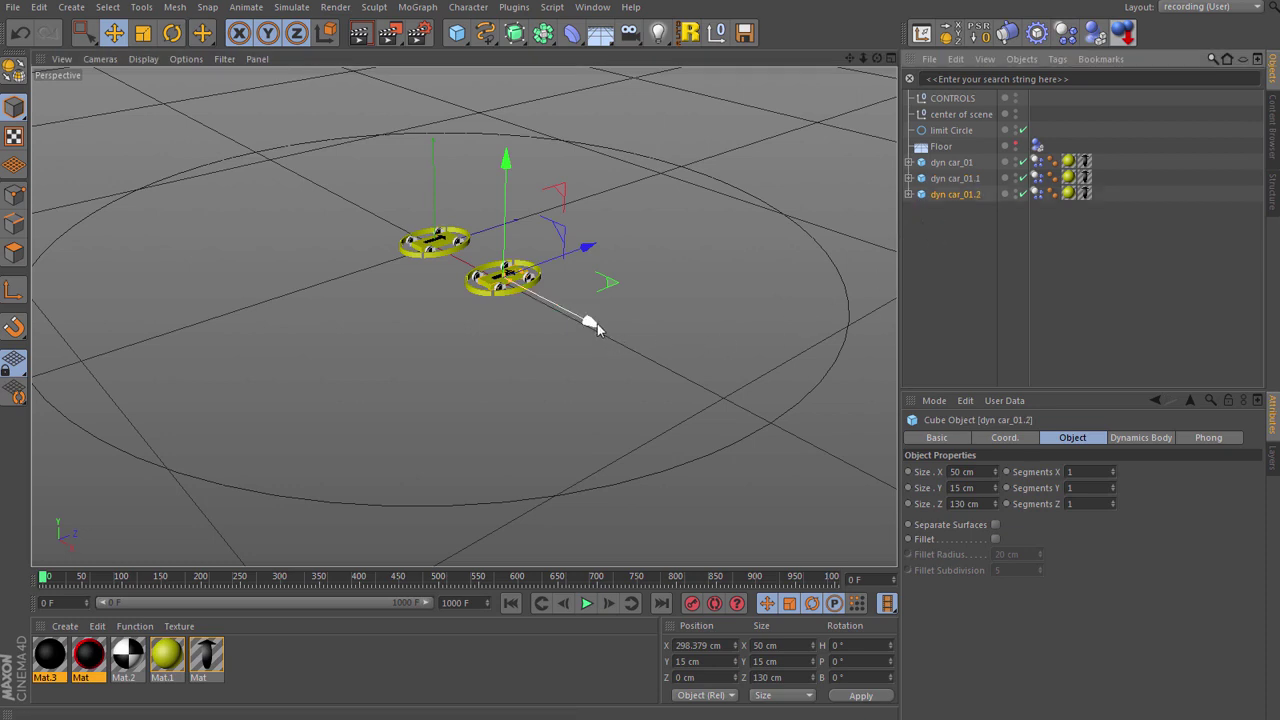
{"action": "left_click_drag", "start_coordinate": [597, 323], "coordinate": [690, 376]}
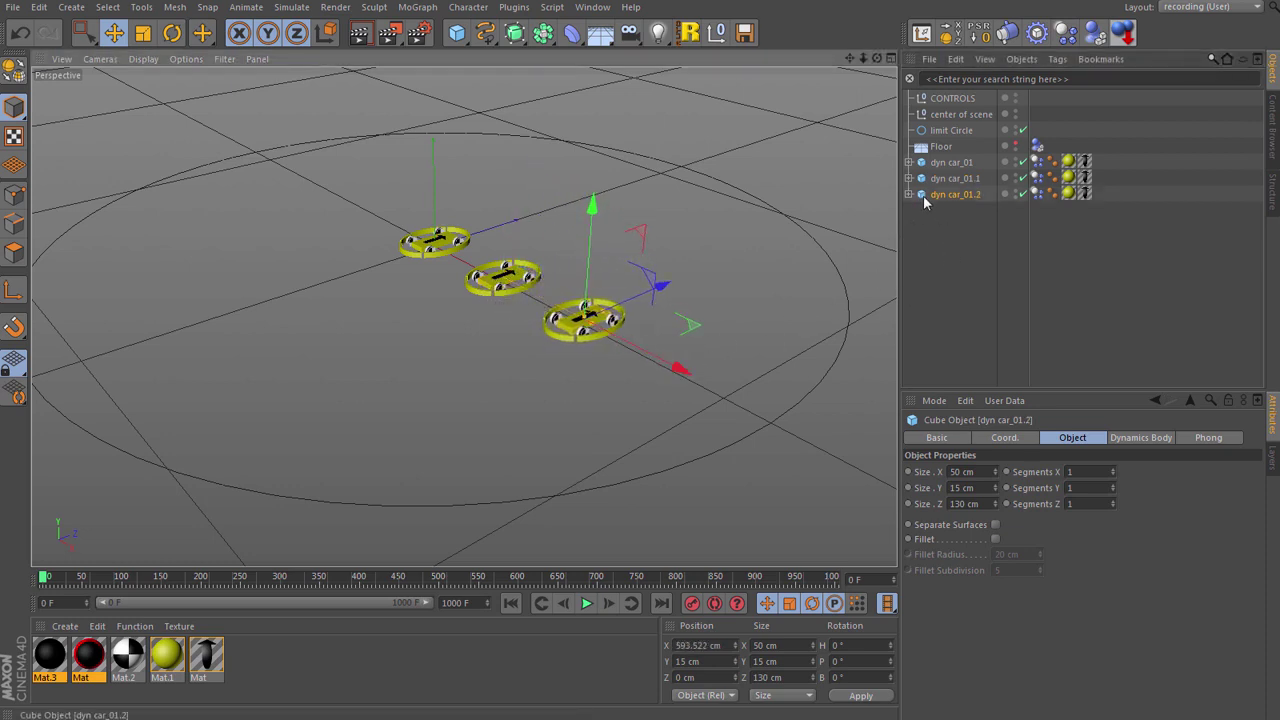
{"action": "left_click_drag", "start_coordinate": [925, 200], "coordinate": [927, 250], "text": "ctrl"}
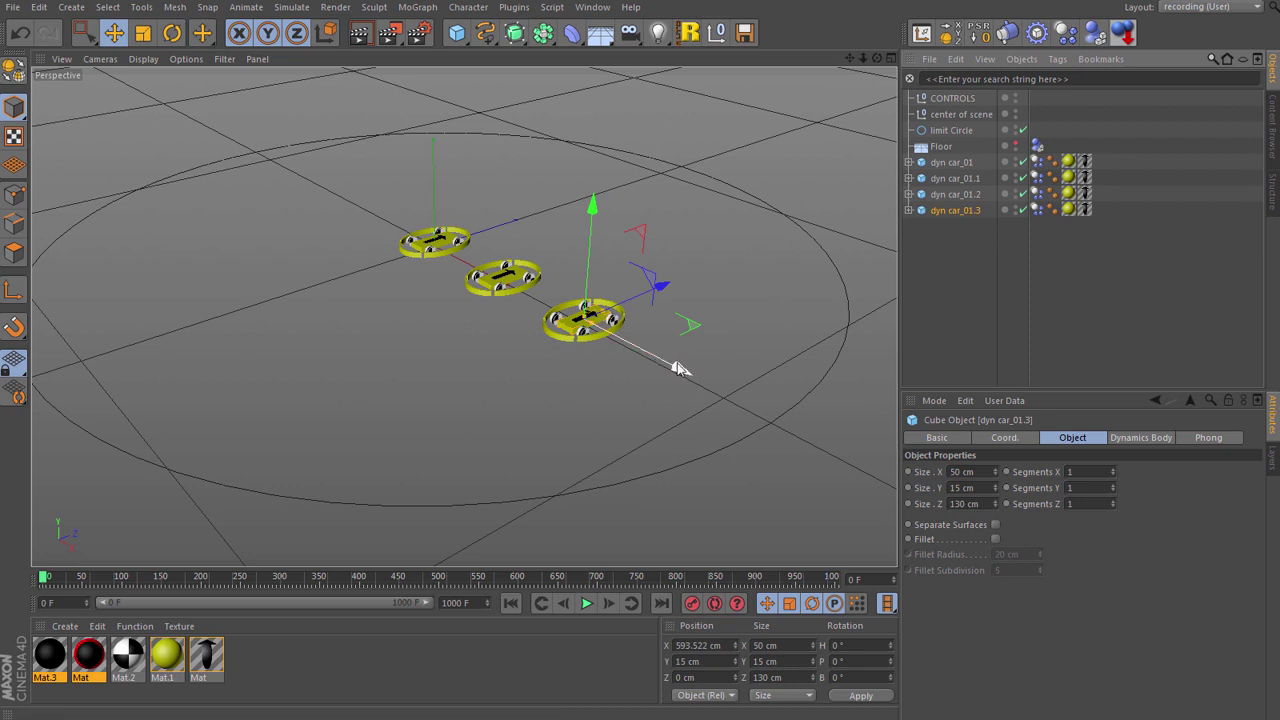
{"action": "left_click_drag", "start_coordinate": [678, 369], "coordinate": [780, 426]}
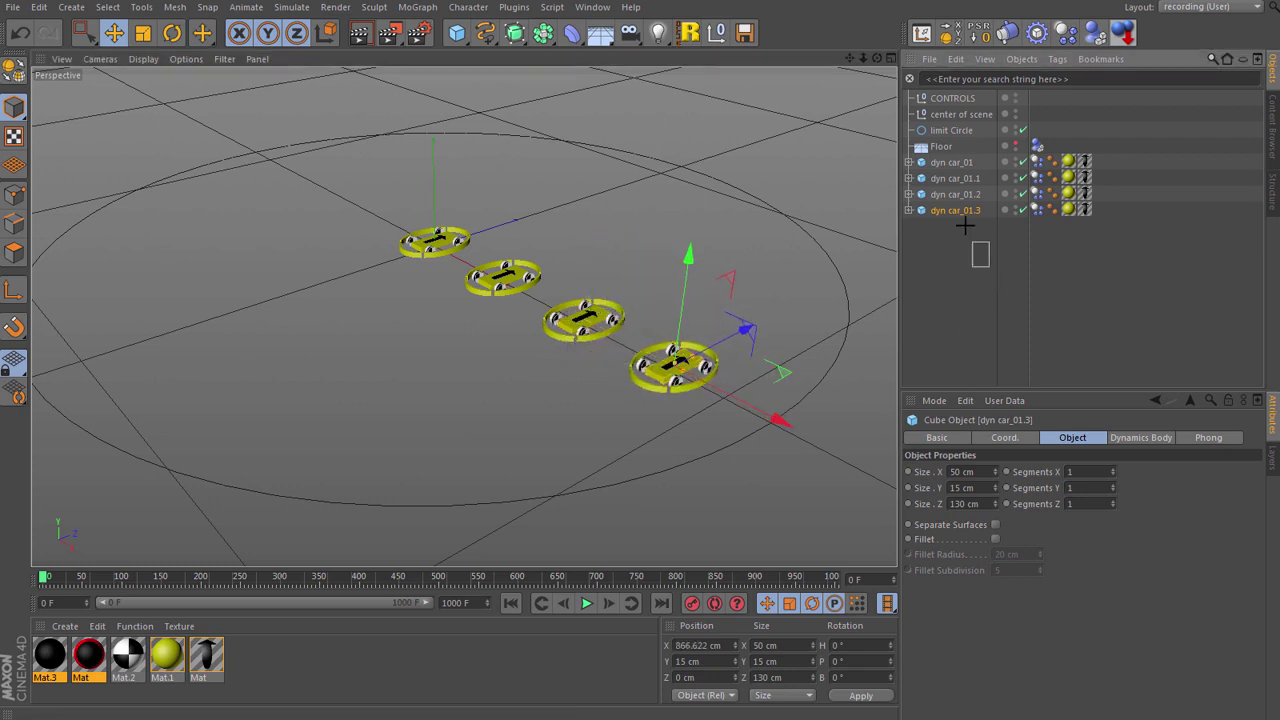
{"action": "left_click_drag", "start_coordinate": [964, 226], "coordinate": [926, 215]}
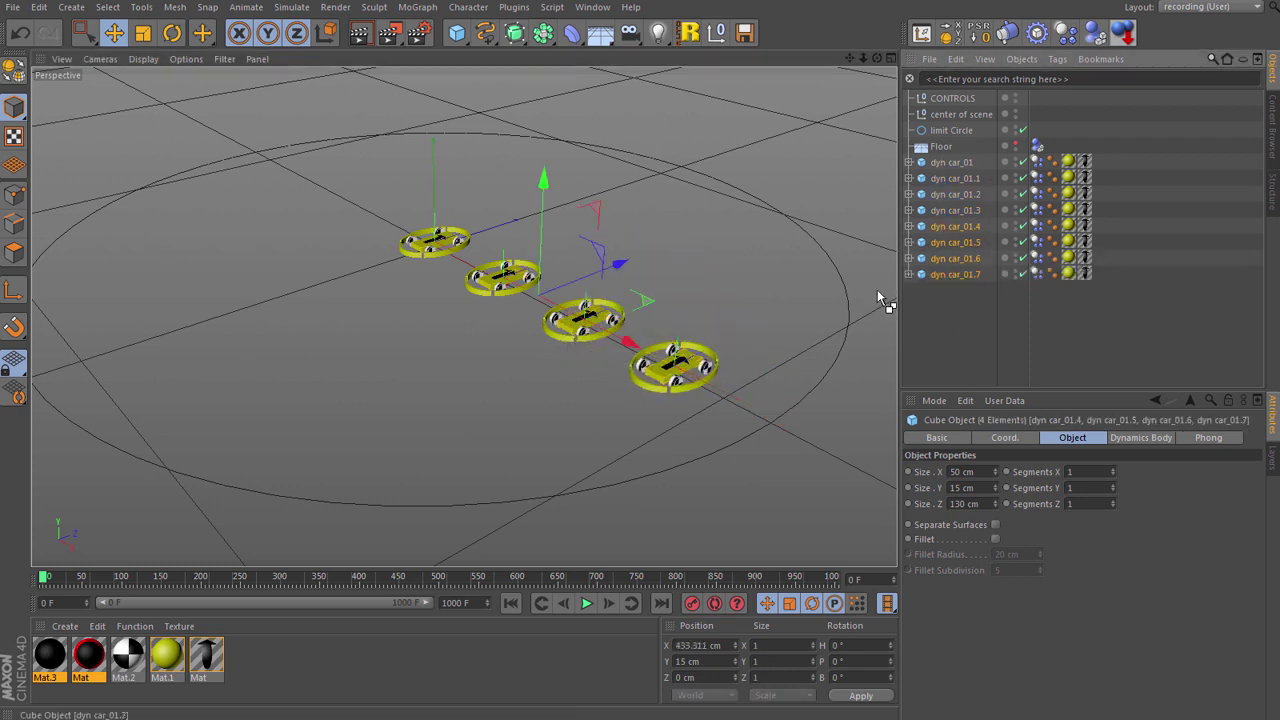
{"action": "left_click_drag", "start_coordinate": [620, 266], "coordinate": [490, 311]}
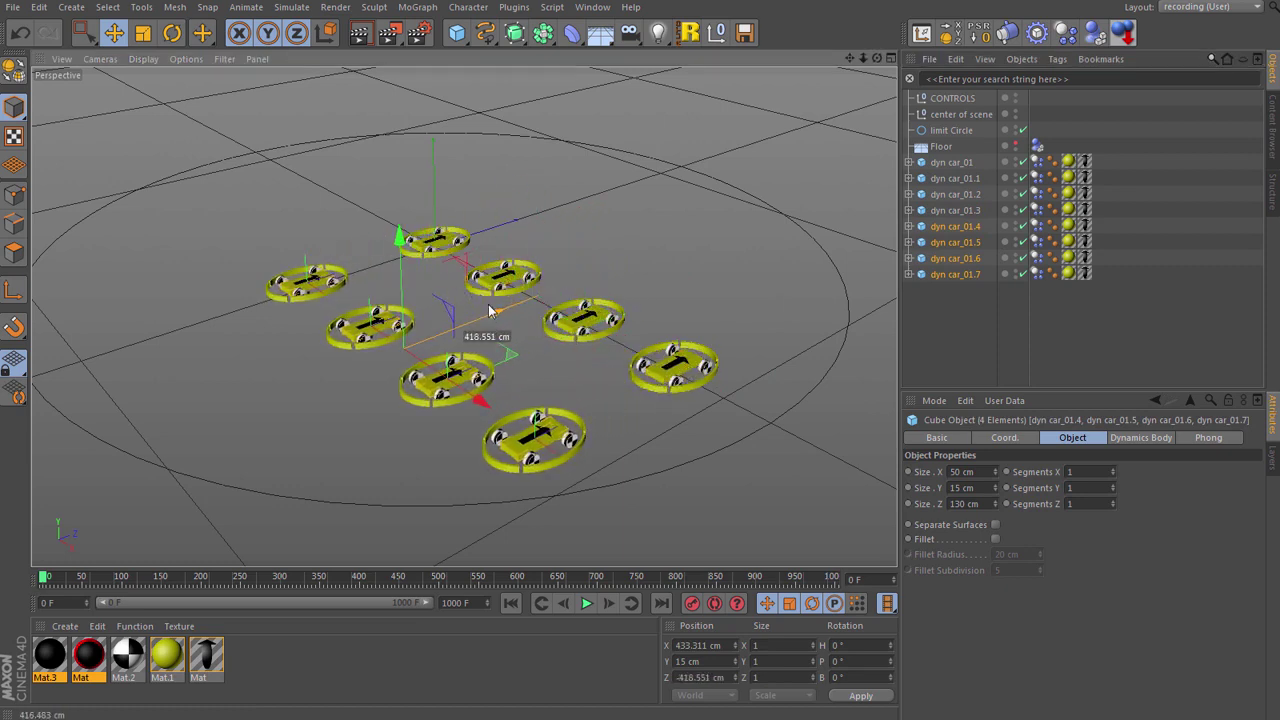
Rename all eight cars proxy car_01 to proxy car_08 with leading zeroes.
{"action": "left_click_drag", "start_coordinate": [983, 303], "coordinate": [947, 157]}
{"action": "left_click", "coordinate": [688, 35]}
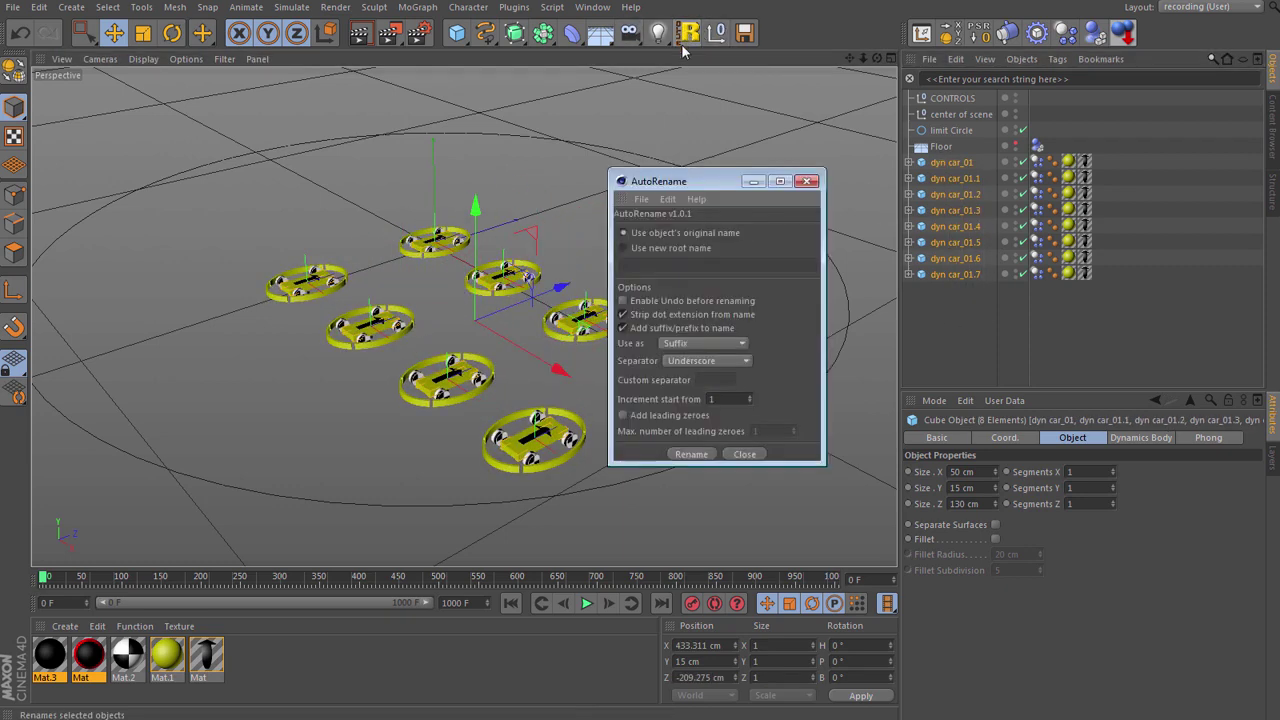
{"action": "left_click", "coordinate": [623, 248]}
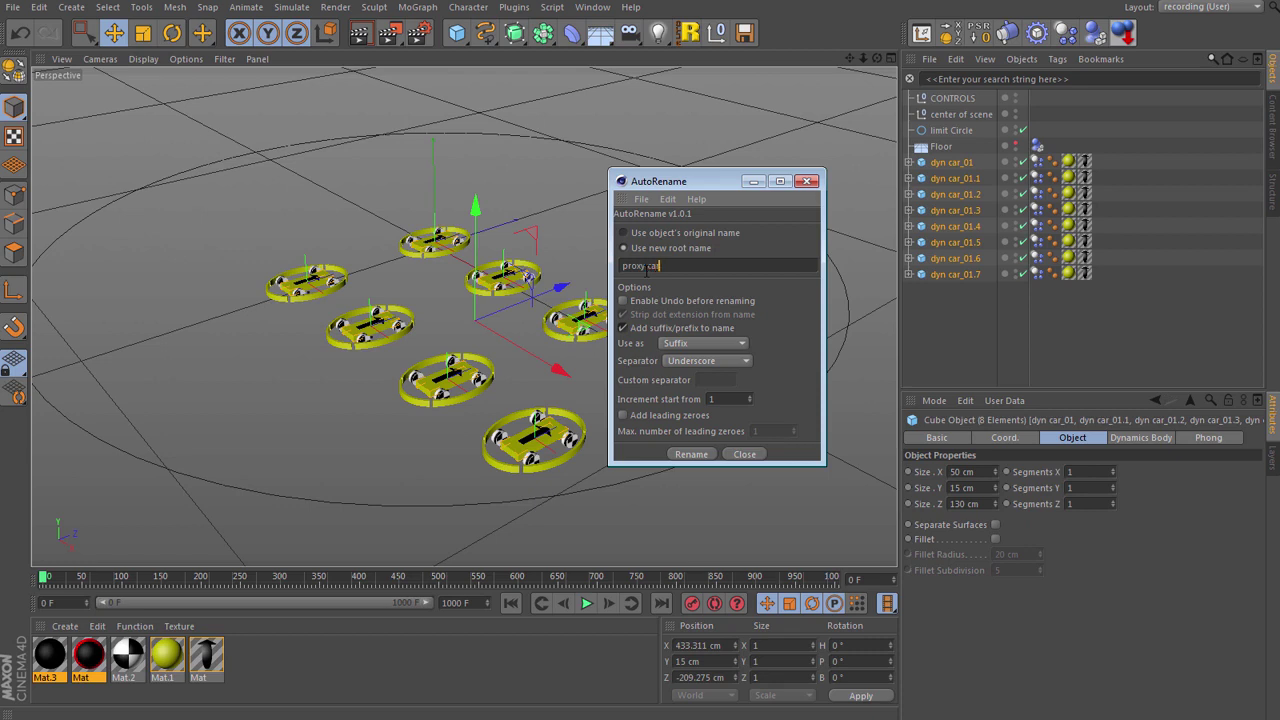
{"action": "left_click", "coordinate": [624, 414]}
{"action": "left_click", "coordinate": [690, 455]}
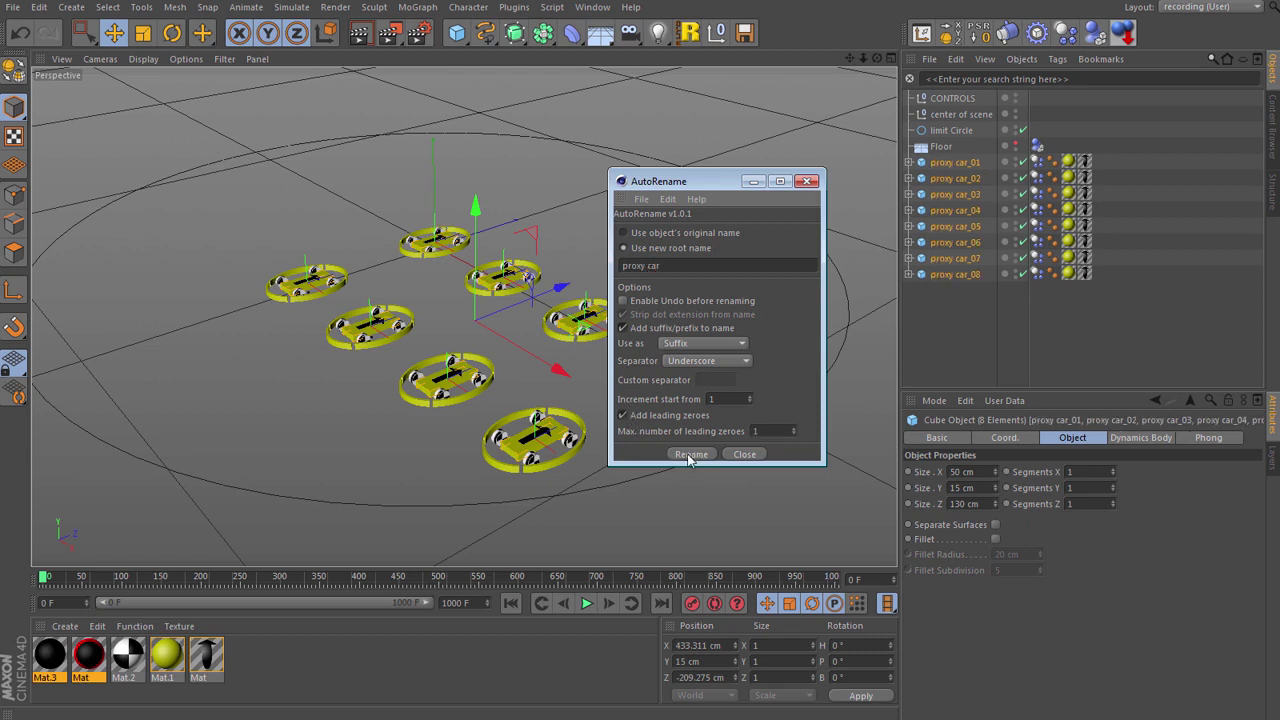
{"action": "left_click", "coordinate": [744, 454]}
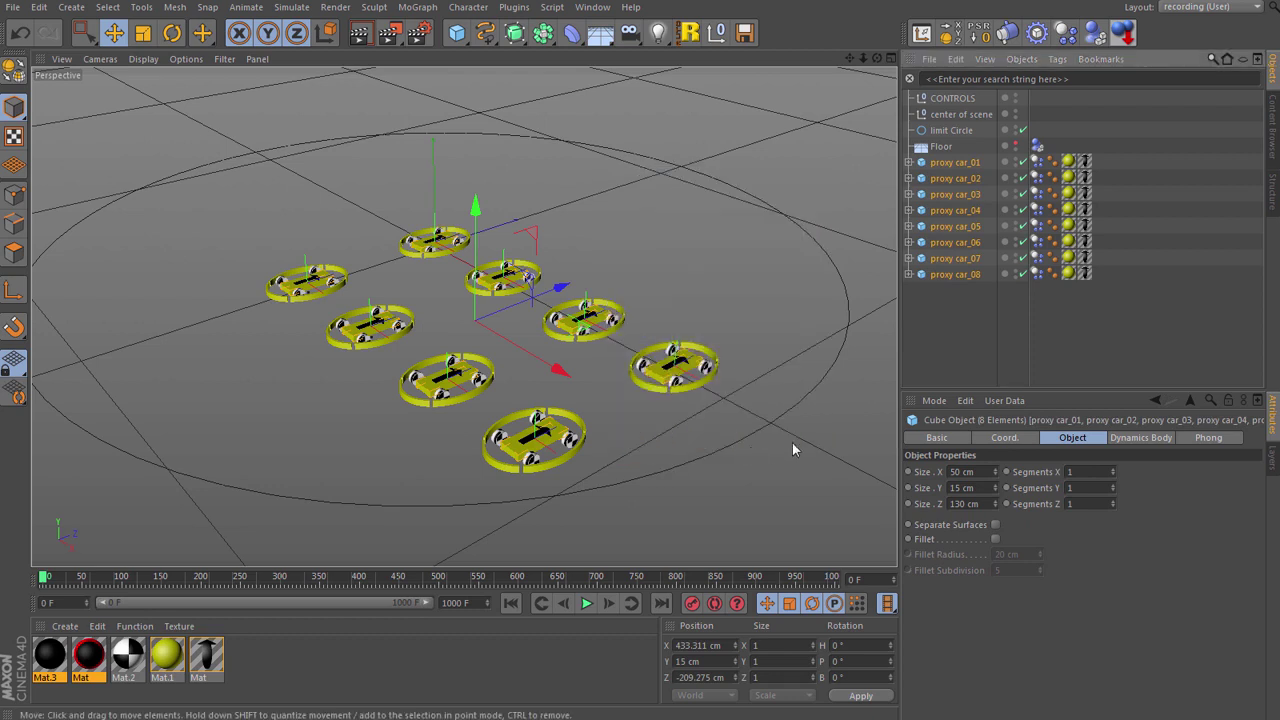
Deselect the cars, play the simulation to frame 131, and switch to Top view.
{"action": "left_click", "coordinate": [958, 320]}
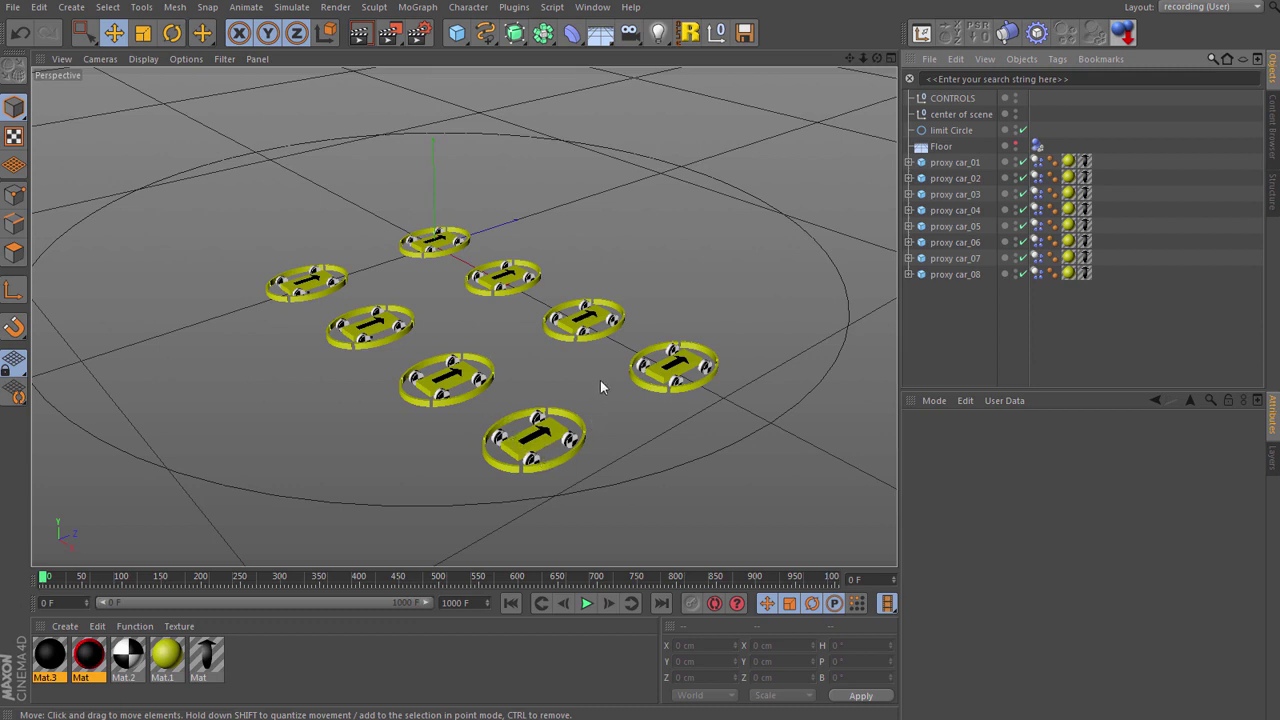
{"action": "left_click", "coordinate": [587, 604]}
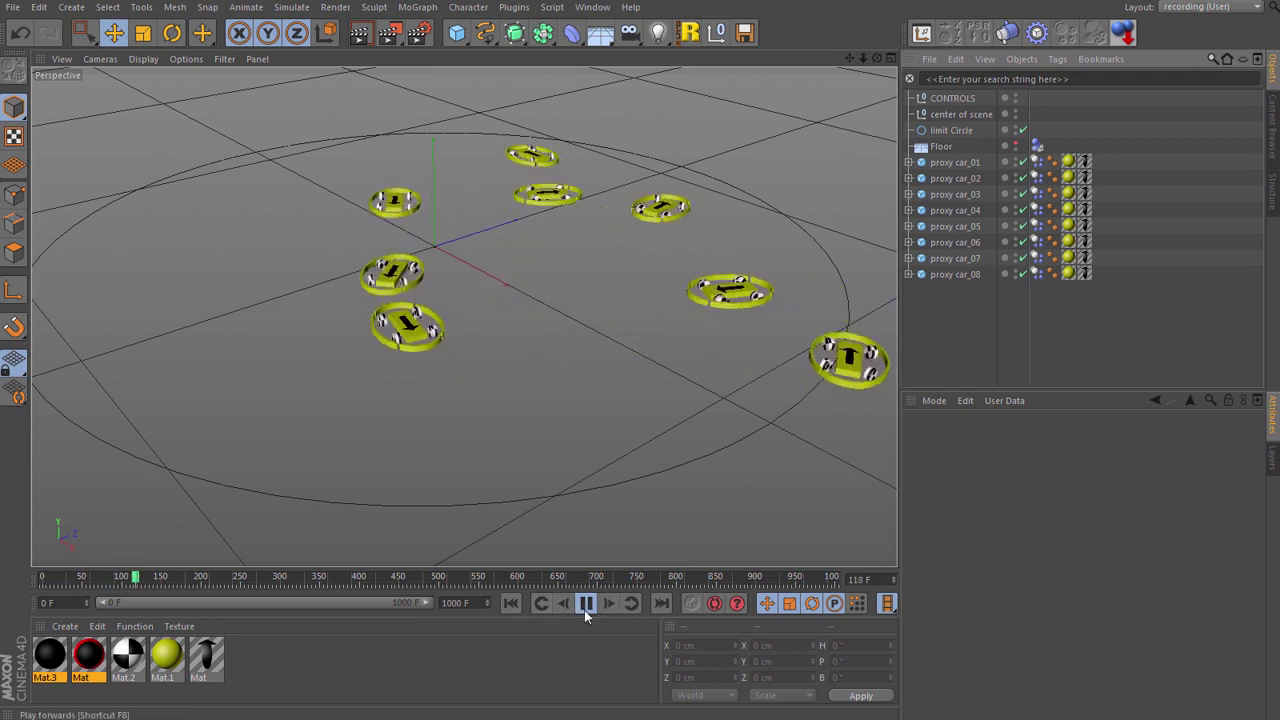
{"action": "left_click", "coordinate": [586, 603]}
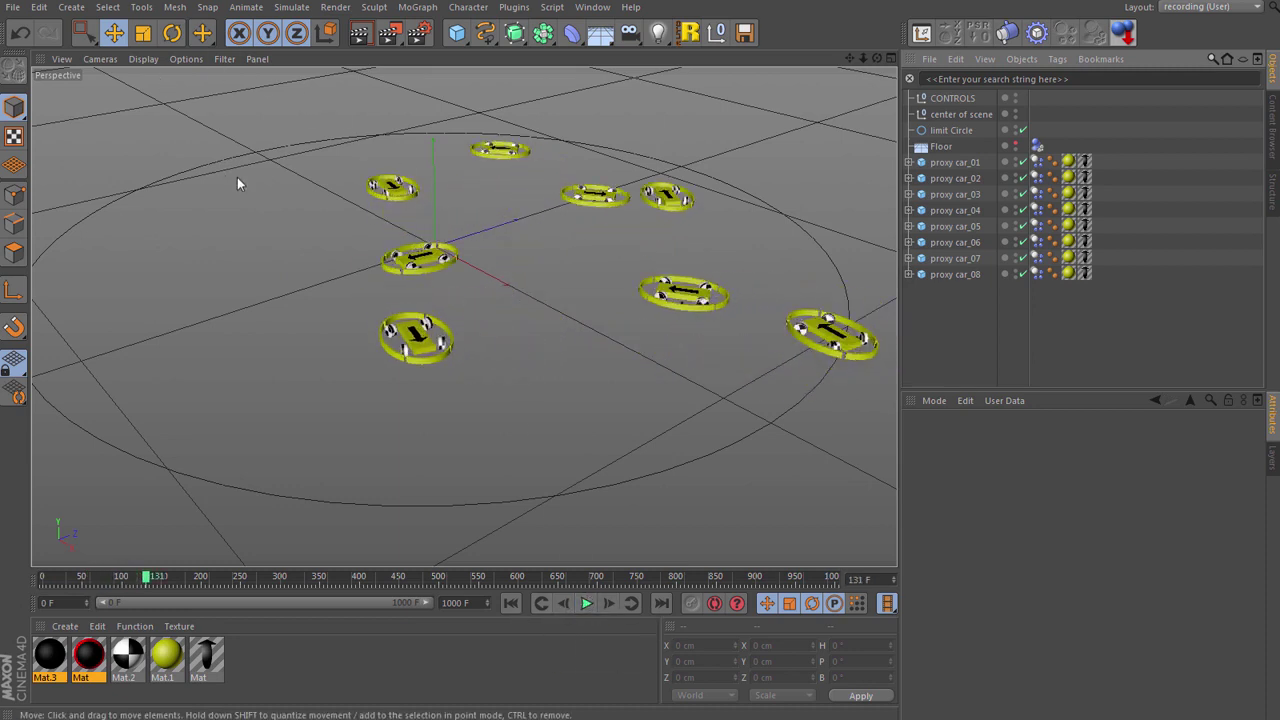
{"action": "key", "text": "F2"}
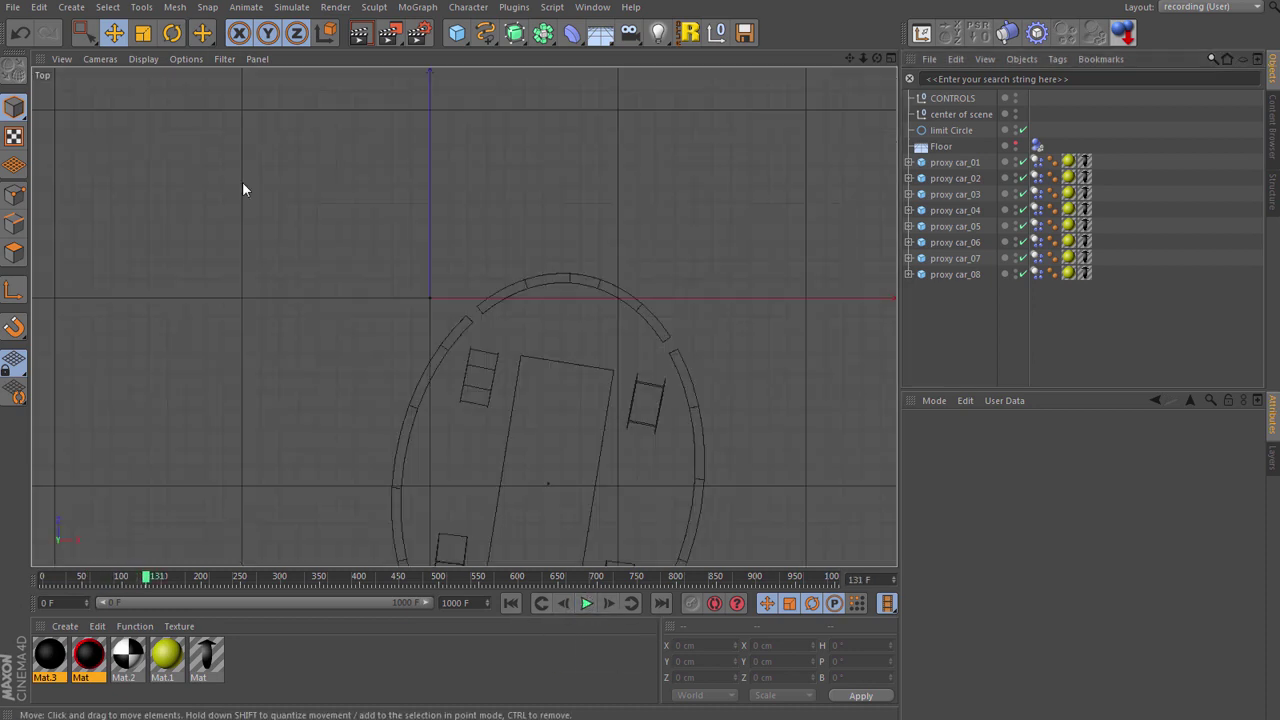
Switch the viewport display to Gouraud Shading.
{"action": "left_click", "coordinate": [141, 61]}
{"action": "left_click", "coordinate": [157, 88]}
{"action": "scroll", "coordinate": [233, 208], "scroll_direction": "down", "scroll_amount": 8}
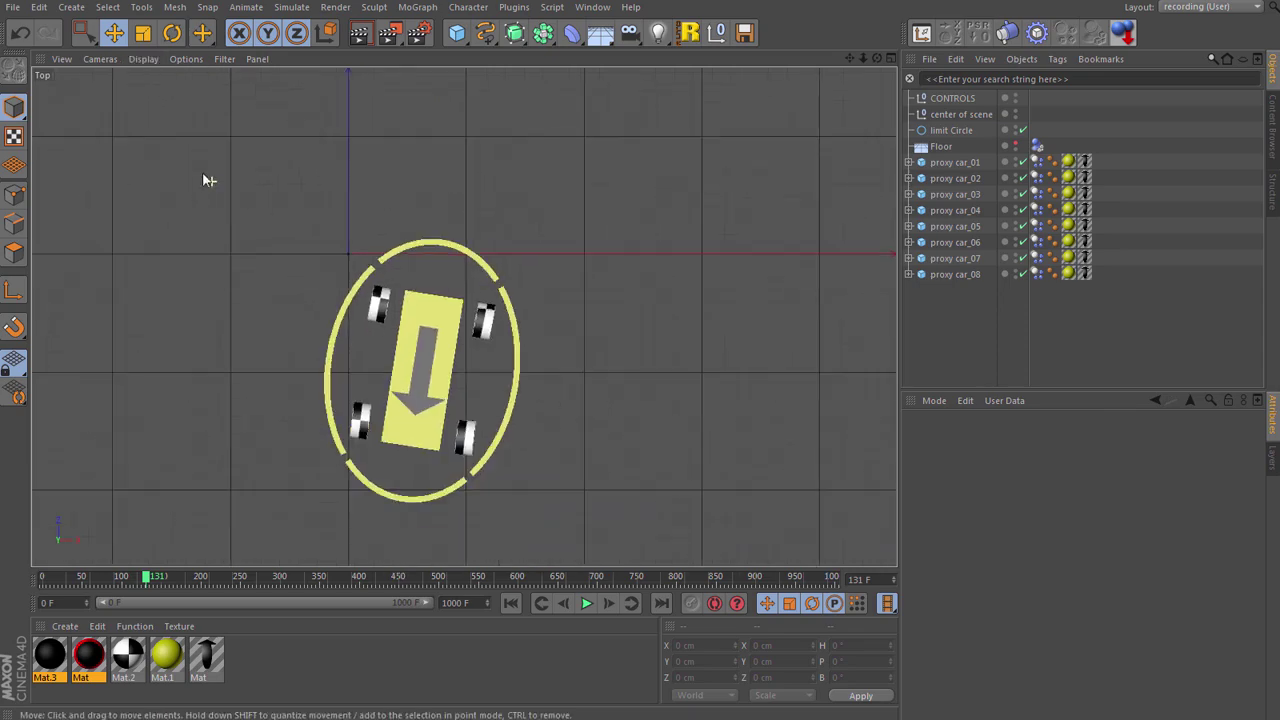
{"action": "scroll", "coordinate": [540, 400], "scroll_direction": "down", "scroll_amount": 4}
{"action": "scroll", "coordinate": [489, 457], "scroll_direction": "up", "scroll_amount": 1}
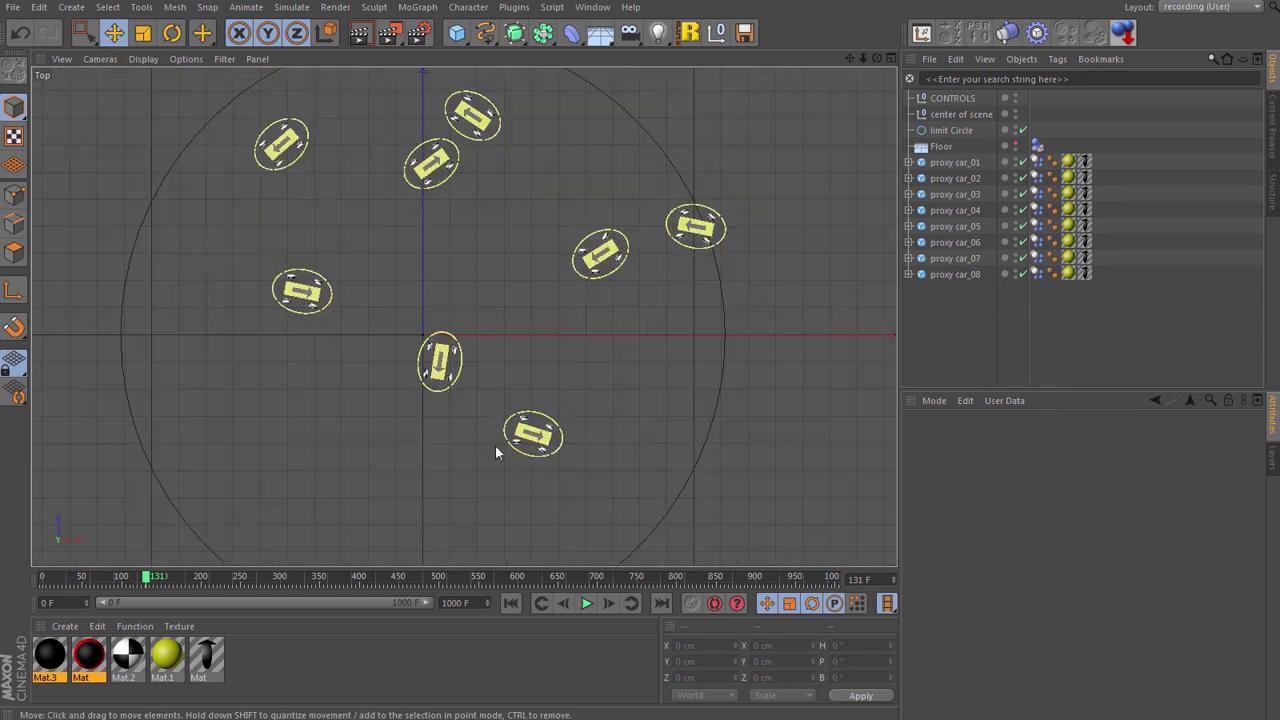
Play the simulation to about frame 195 and inspect the cars' collisions from above.
{"action": "key", "text": "F8"}
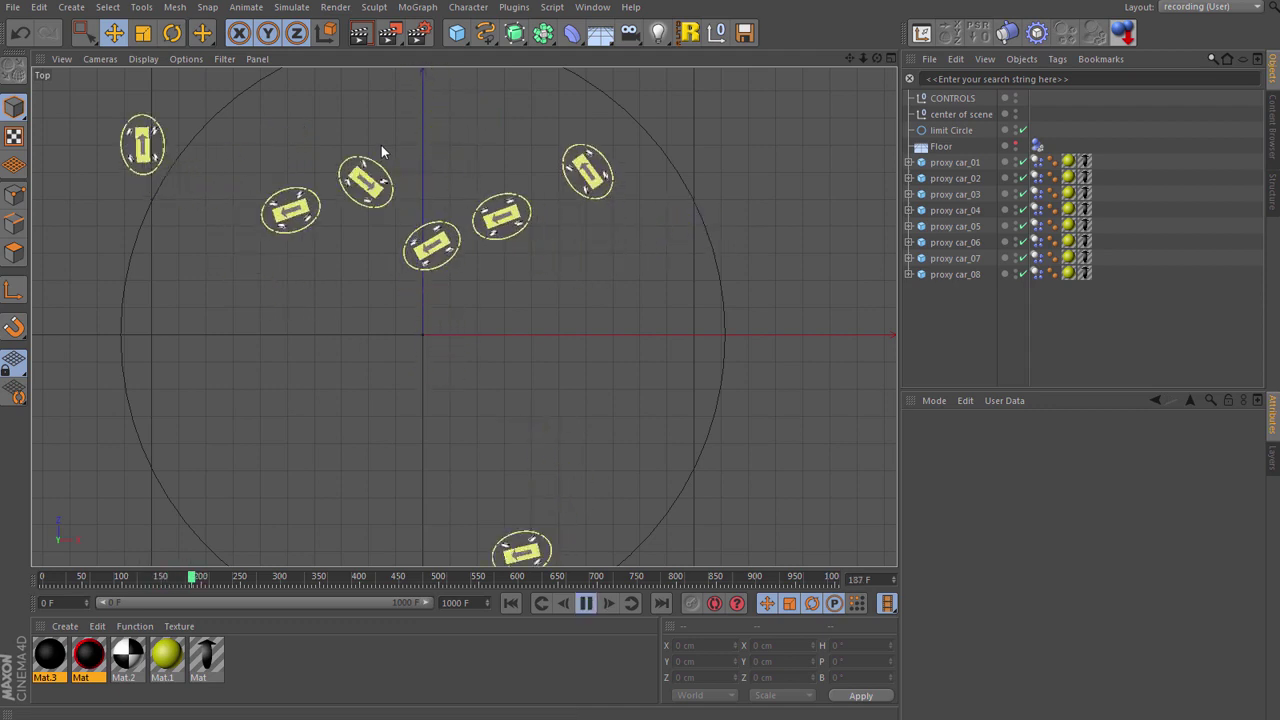
{"action": "key", "text": "F8"}
{"action": "scroll", "coordinate": [307, 183], "scroll_direction": "up", "scroll_amount": 5}
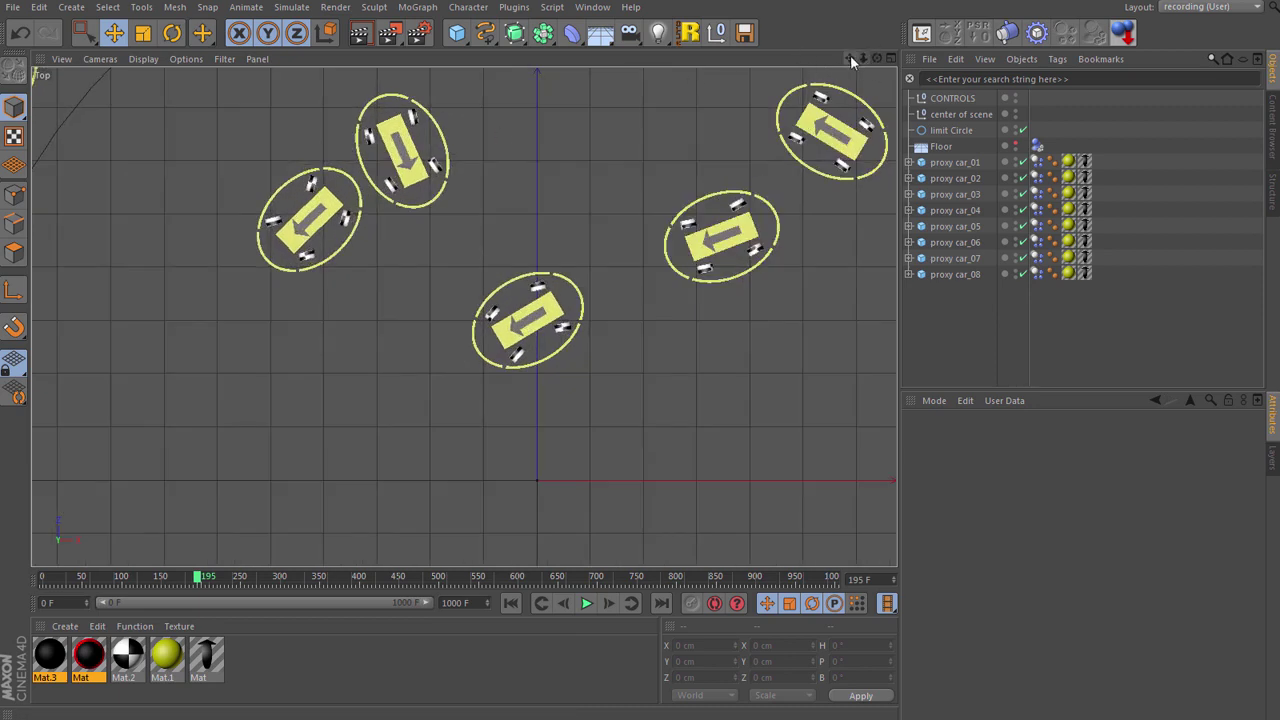
{"action": "left_click_drag", "start_coordinate": [850, 58], "coordinate": [348, 350]}
{"action": "scroll", "coordinate": [370, 312], "scroll_direction": "up", "scroll_amount": 2}
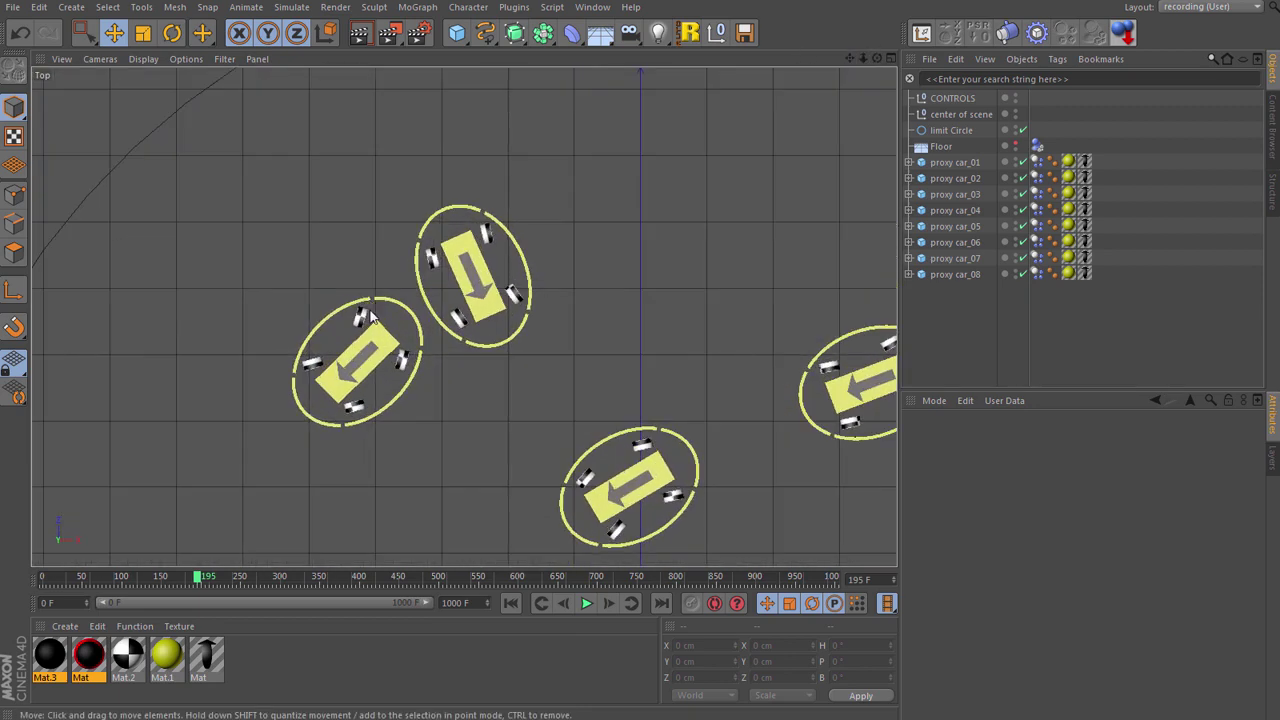
{"action": "scroll", "coordinate": [366, 347], "scroll_direction": "up", "scroll_amount": 1}
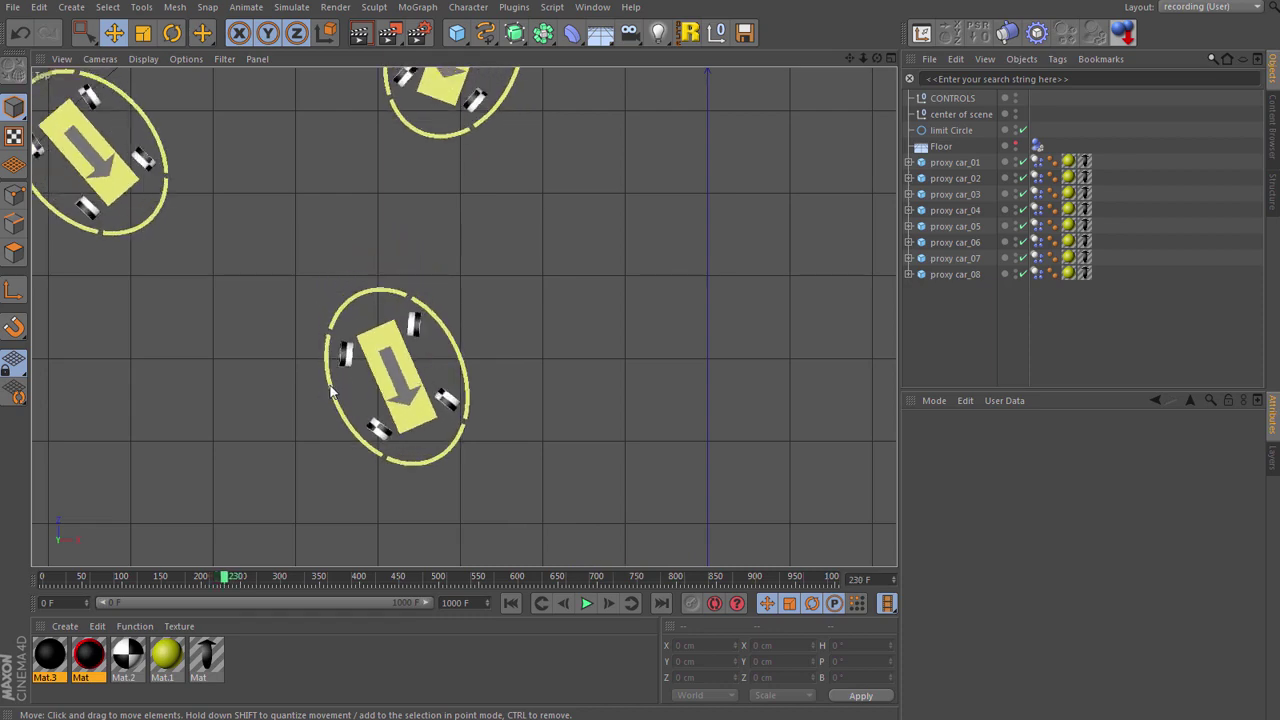
{"action": "scroll", "coordinate": [331, 392], "scroll_direction": "down", "scroll_amount": 6}
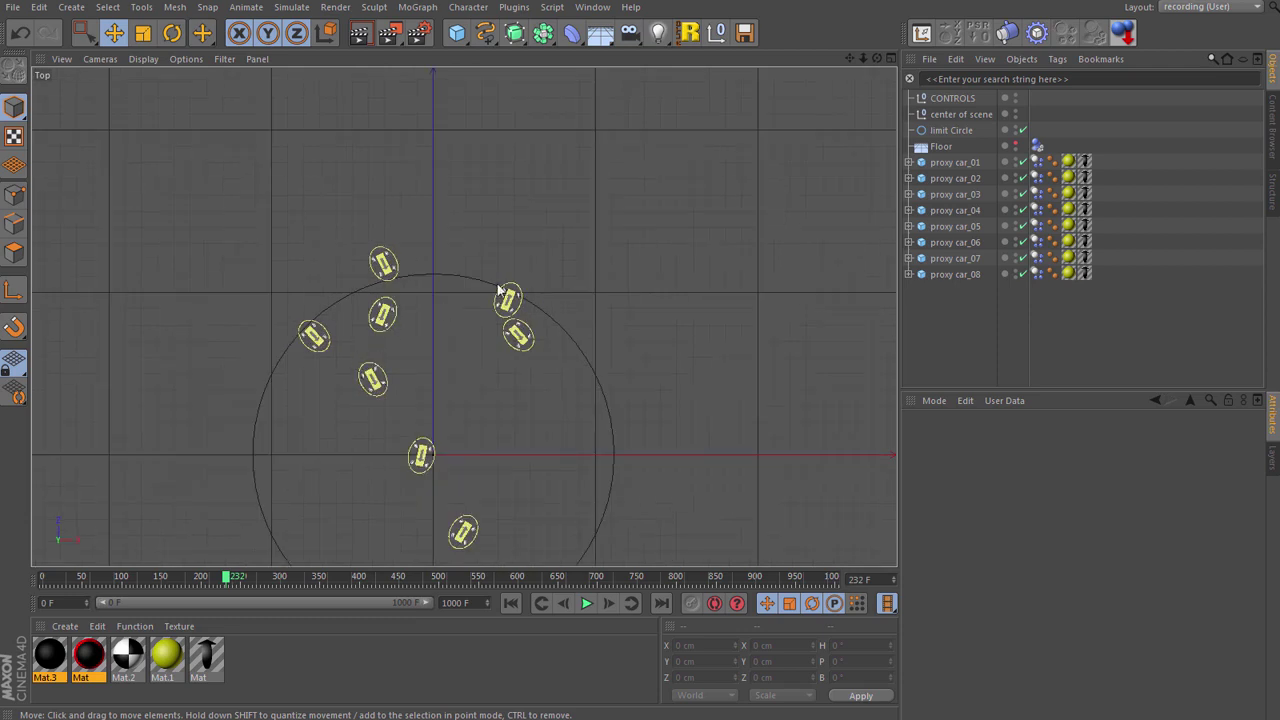
{"action": "scroll", "coordinate": [470, 400], "scroll_direction": "down", "scroll_amount": 2}
Play a little further, rewind to frame 0, and return to Perspective view.
{"action": "left_click", "coordinate": [586, 603]}
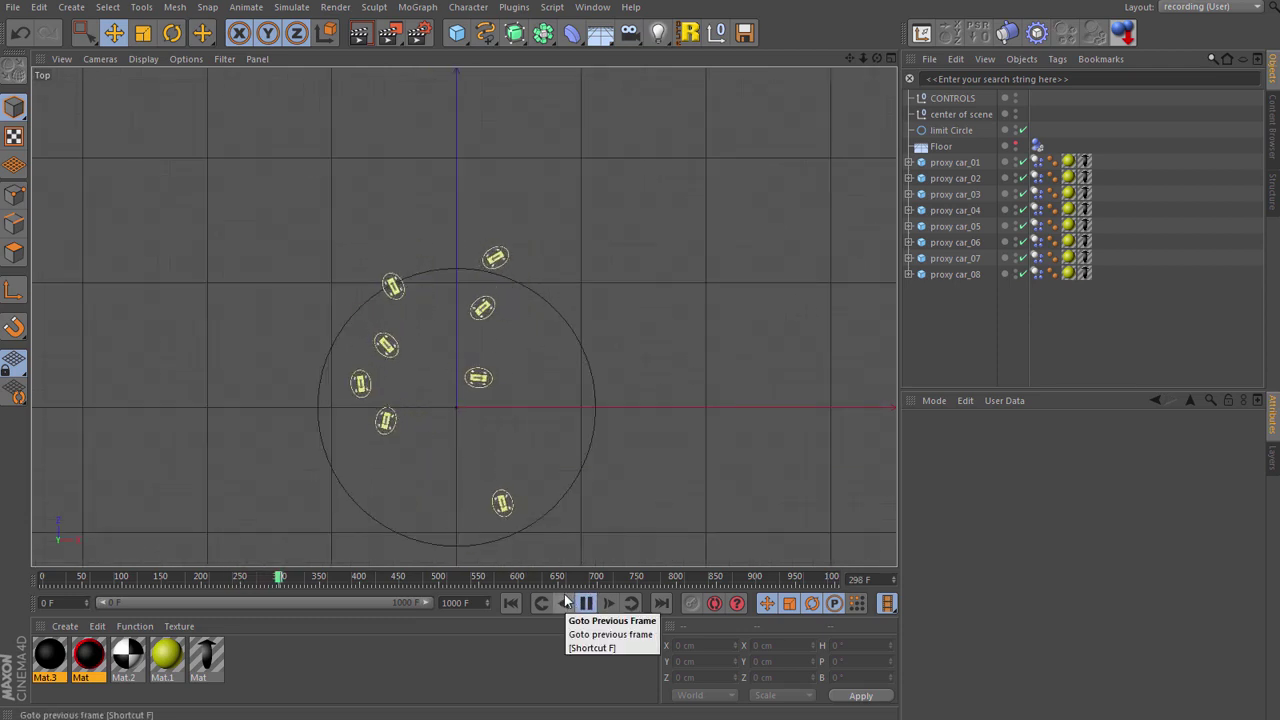
{"action": "left_click", "coordinate": [586, 603]}
{"action": "left_click", "coordinate": [511, 603]}
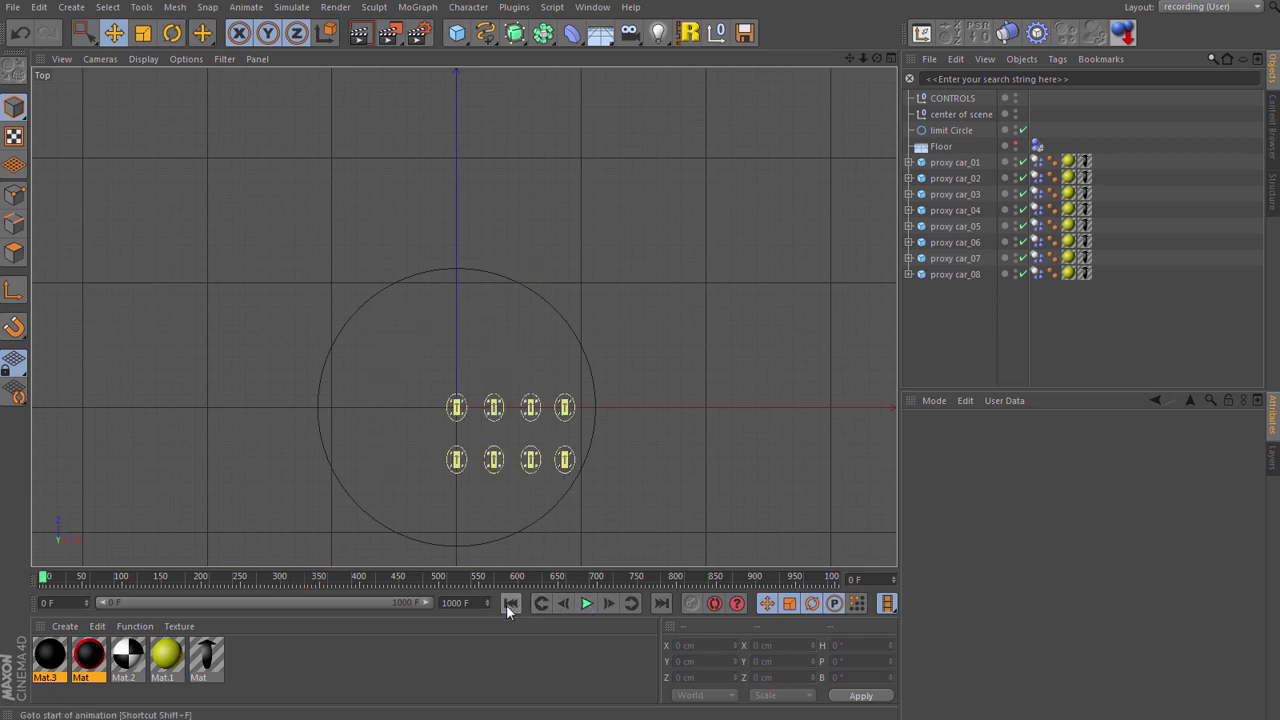
{"action": "key", "text": "F1"}
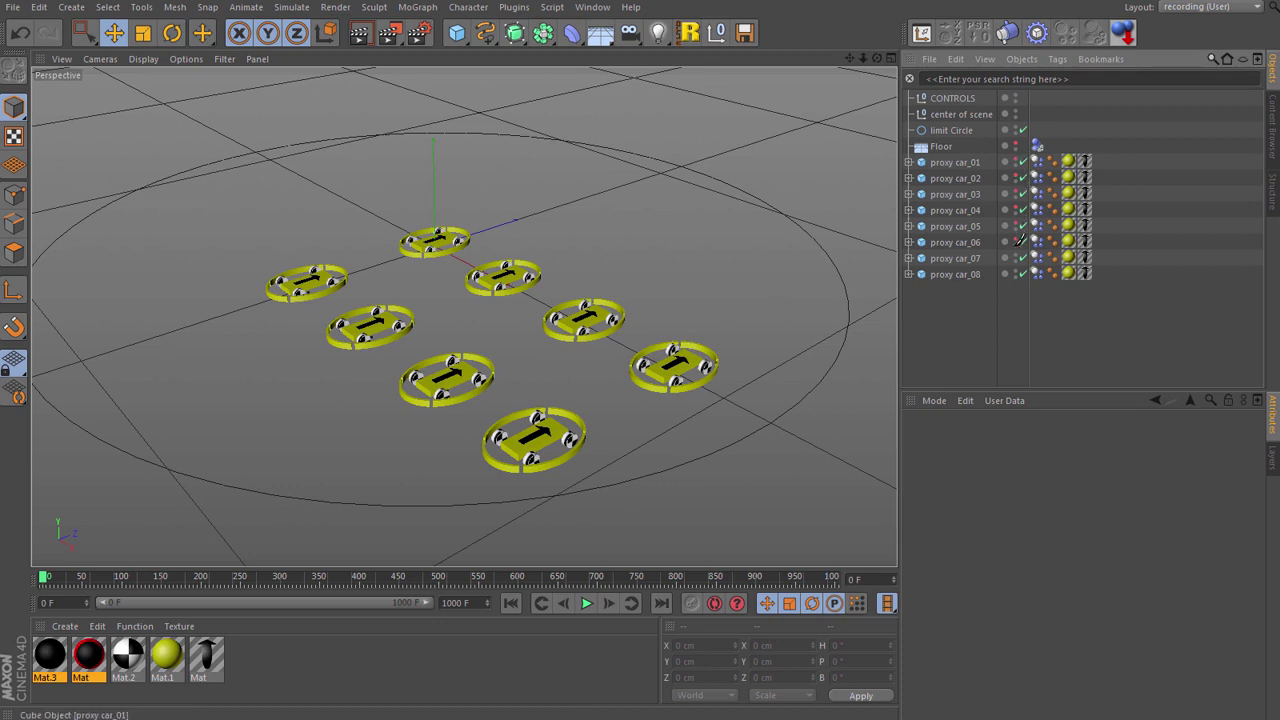
Hide the yellow proxy cars and show the eight hemisphere mouse bodies.
{"action": "left_click", "coordinate": [1020, 264]}
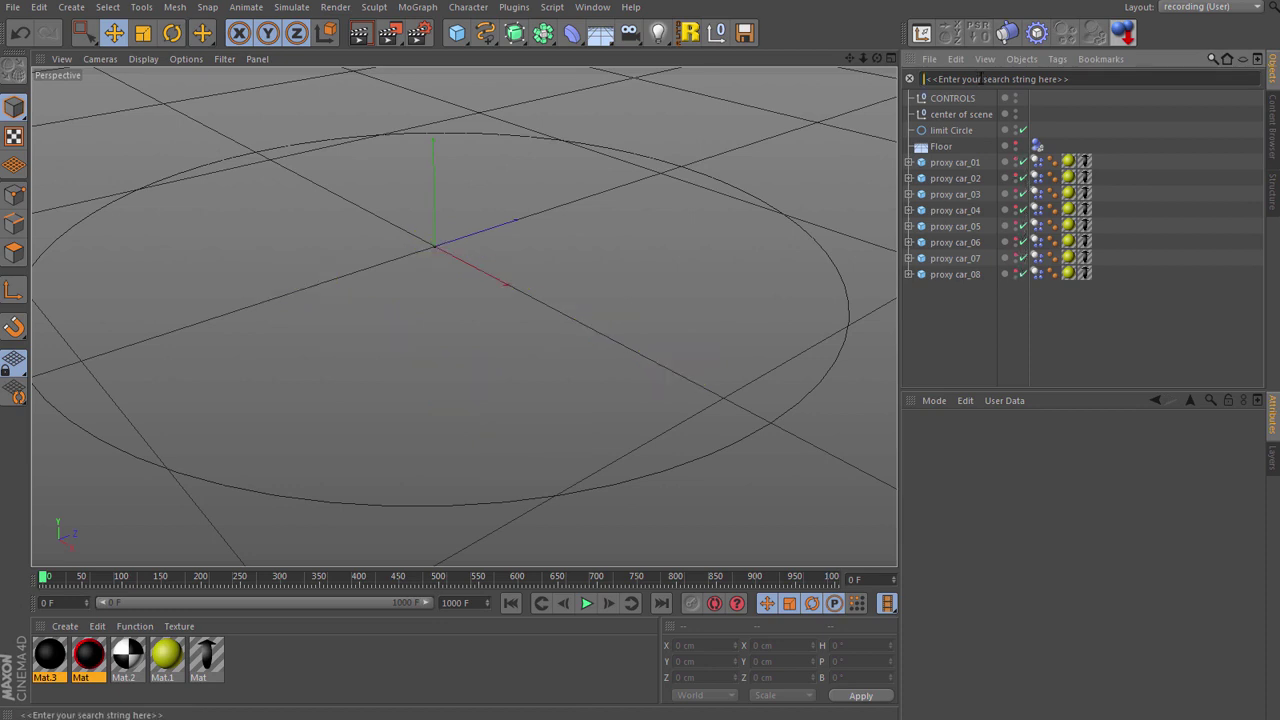
{"action": "type", "text": "hemi"}
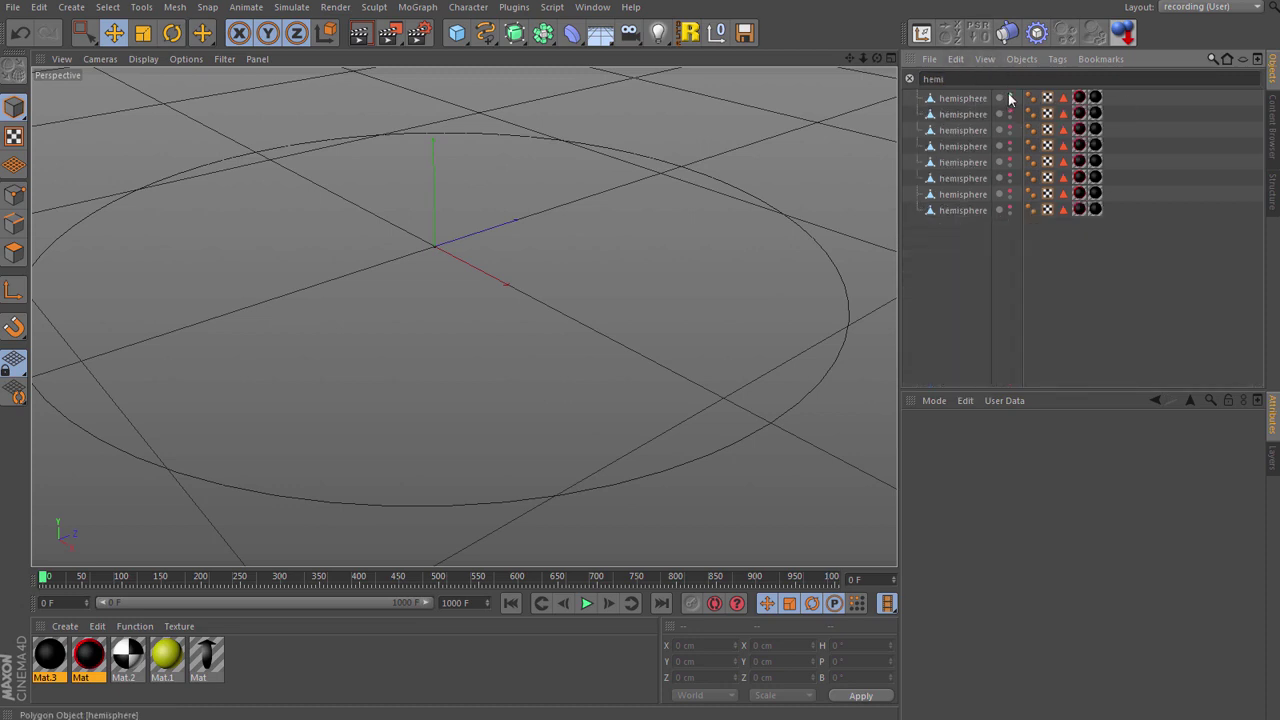
{"action": "left_click", "coordinate": [1011, 202]}
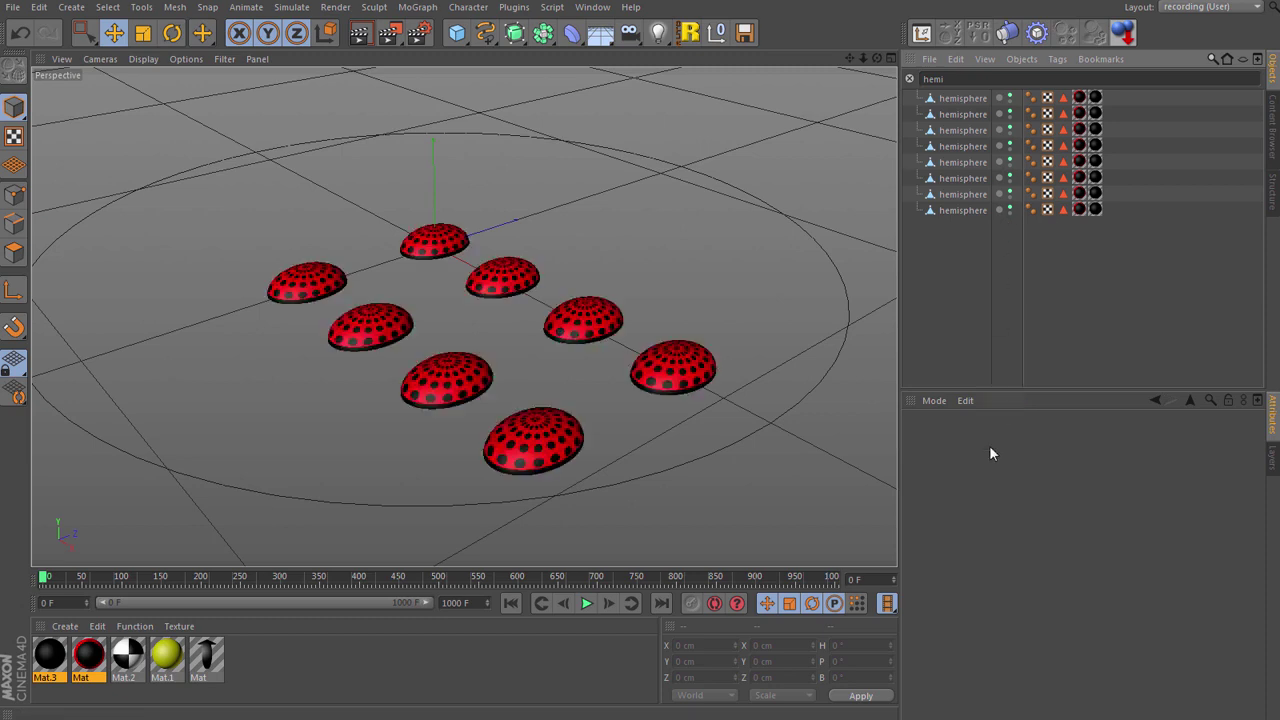
{"action": "scroll", "coordinate": [410, 200], "scroll_direction": "down", "scroll_amount": 5}
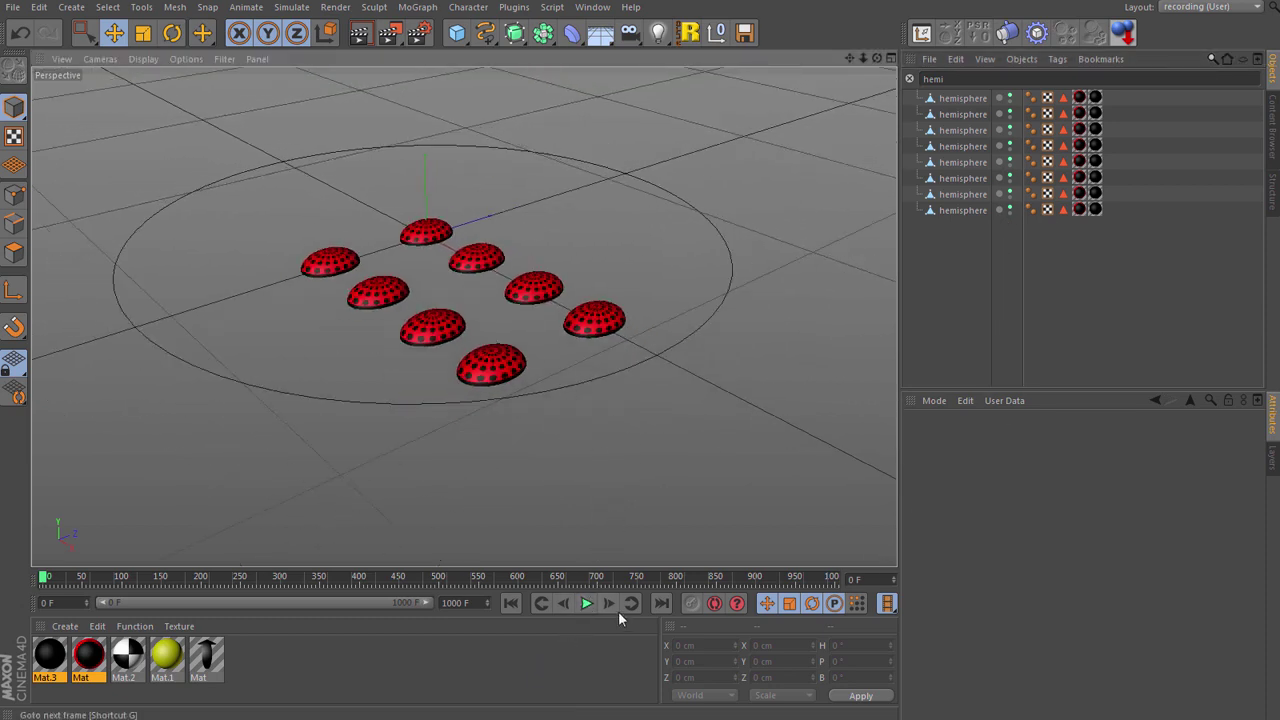
Play the simulation to frame 506 and open the Project Dynamics settings.
{"action": "left_click", "coordinate": [588, 603]}
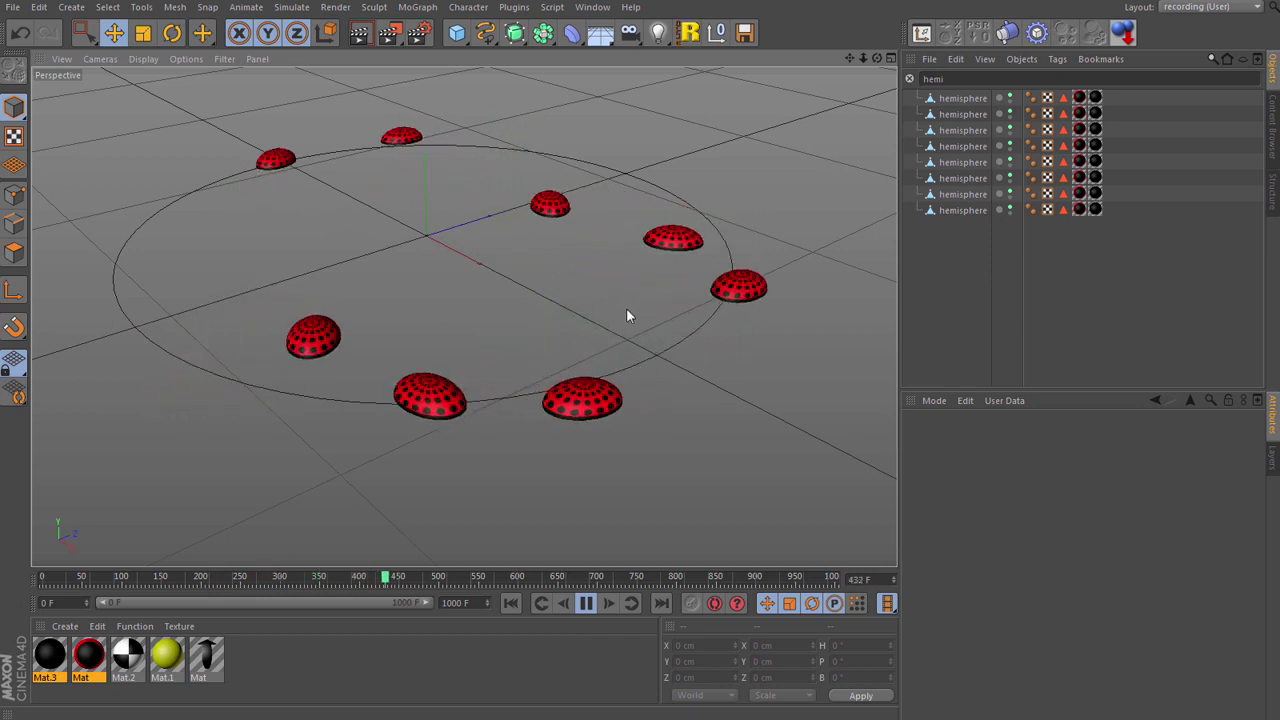
{"action": "left_click", "coordinate": [586, 603]}
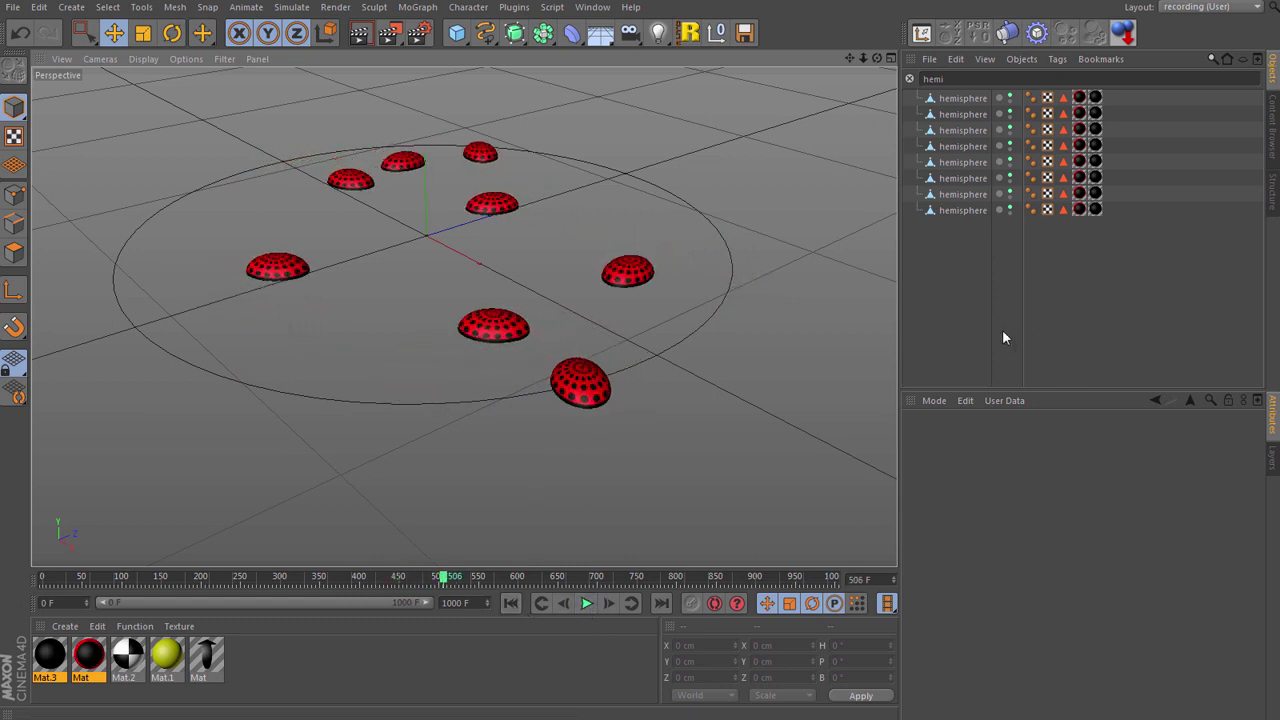
{"action": "key", "text": "ctrl+d"}
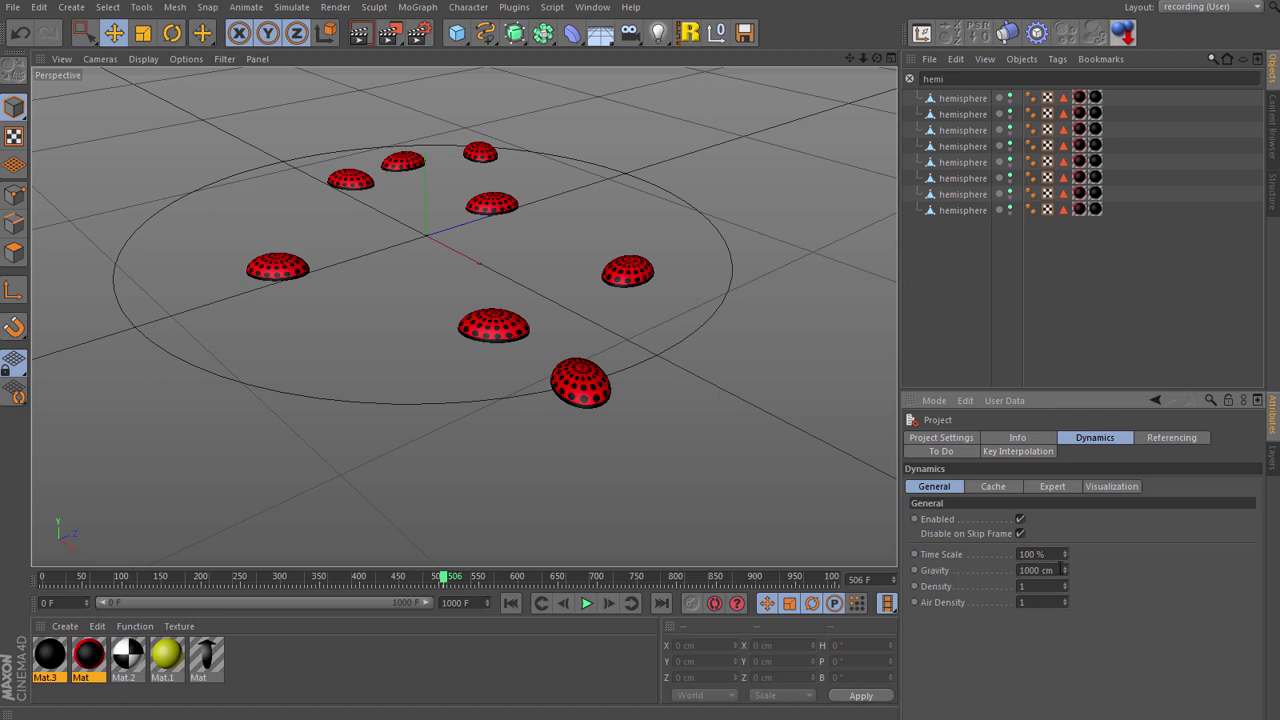
Select the Gravity value and play the simulation onward from frame 506.
{"action": "left_click_drag", "start_coordinate": [1061, 569], "coordinate": [1019, 570]}
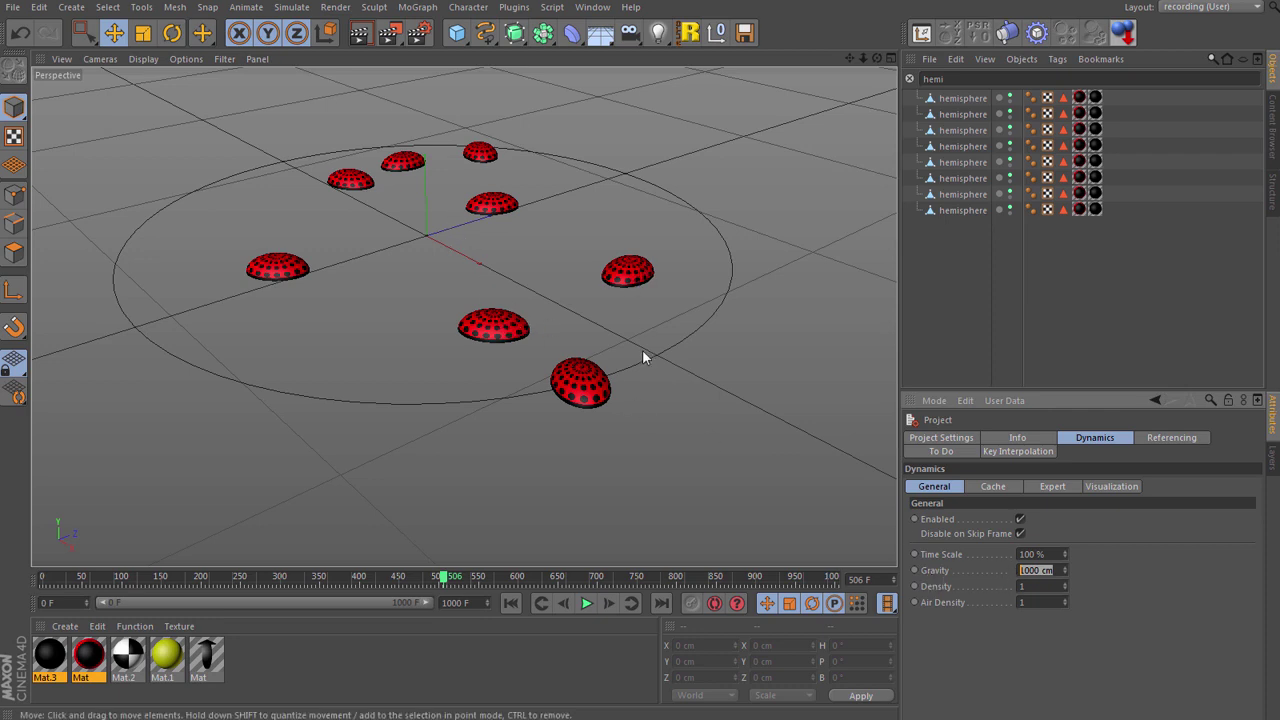
{"action": "left_click", "coordinate": [586, 604]}
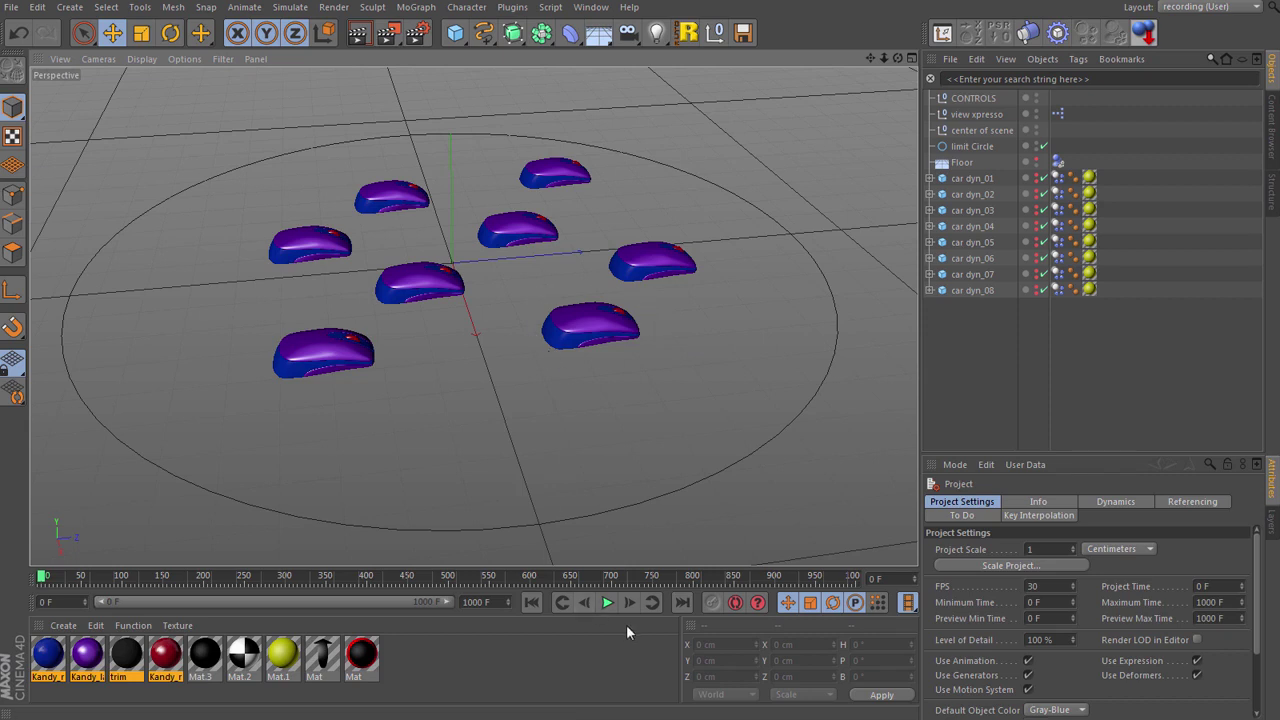
Play the mouse cars to frame 279, then set the CONTROLS view option to dynamics.
{"action": "left_click", "coordinate": [607, 603]}
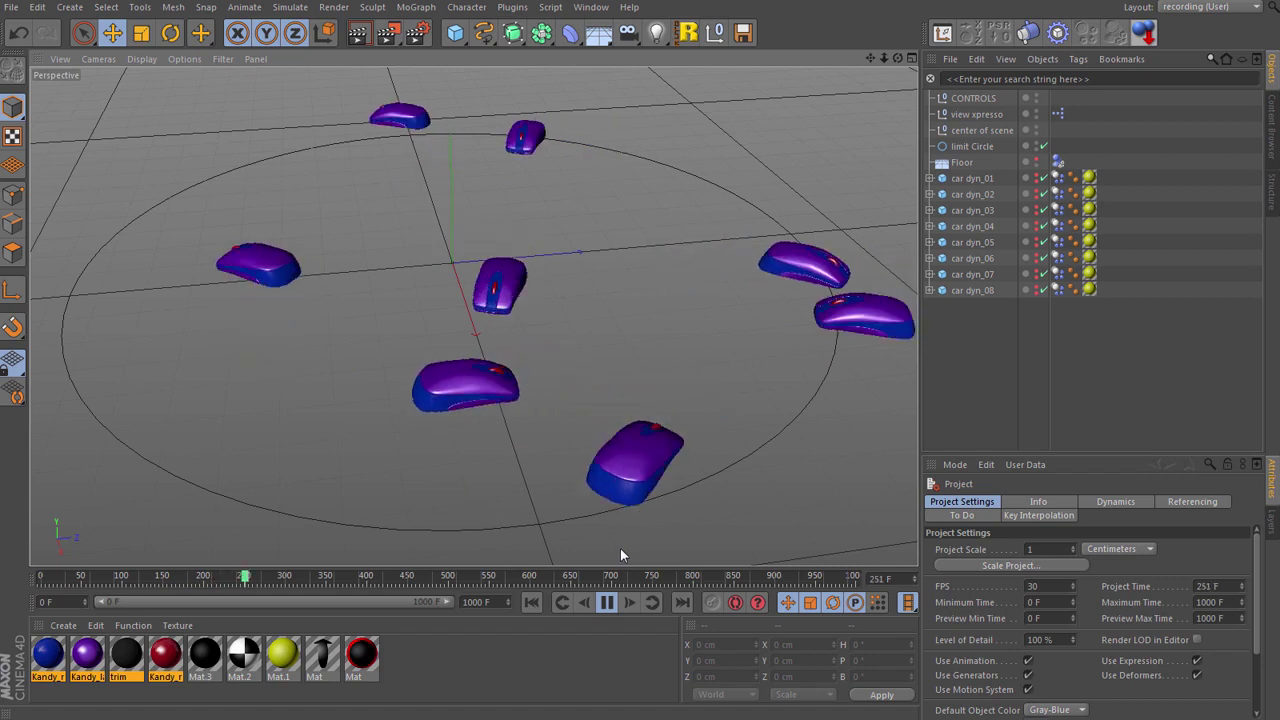
{"action": "left_click", "coordinate": [607, 602]}
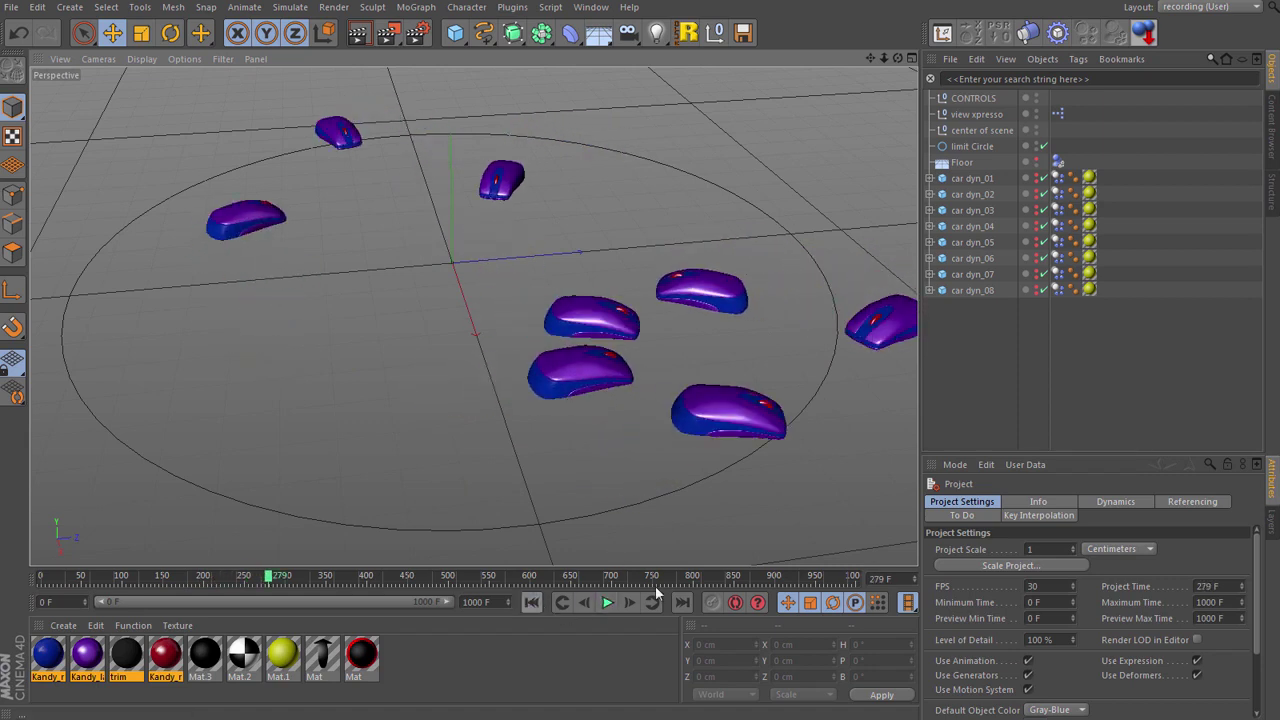
{"action": "left_click", "coordinate": [965, 98]}
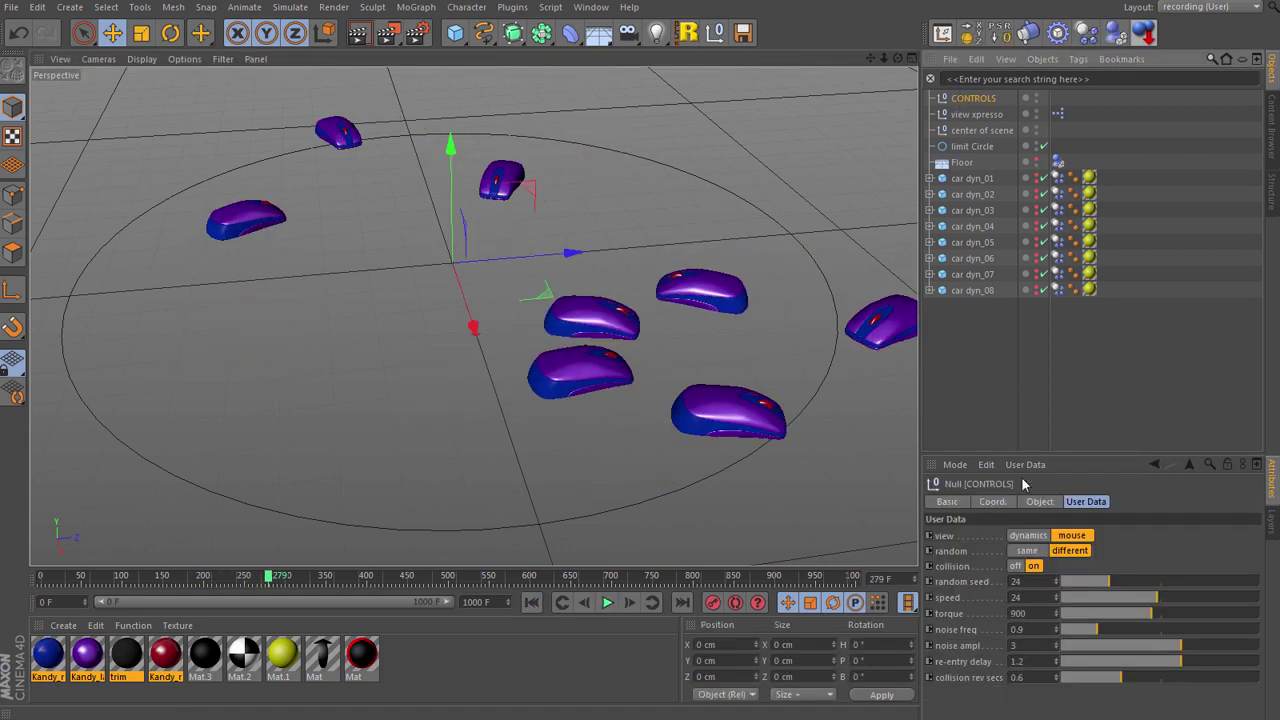
{"action": "left_click", "coordinate": [1028, 536]}
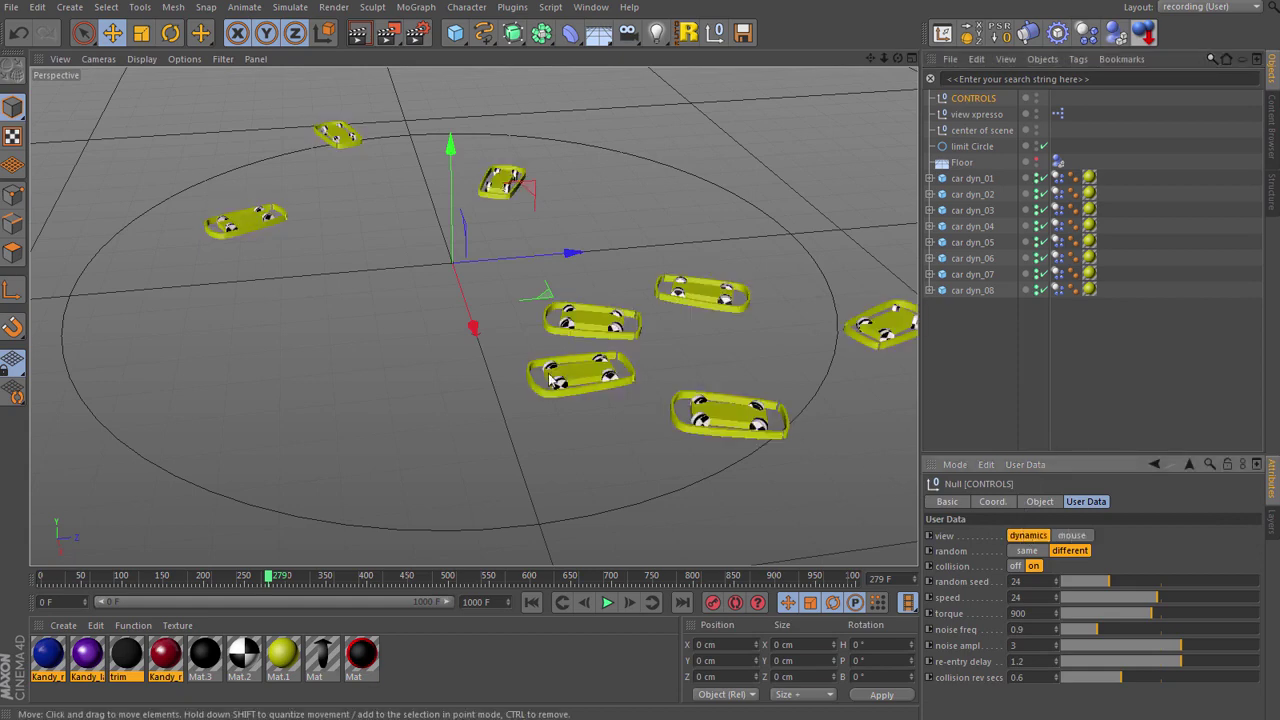
{"action": "scroll", "coordinate": [628, 370], "scroll_direction": "up", "scroll_amount": 10}
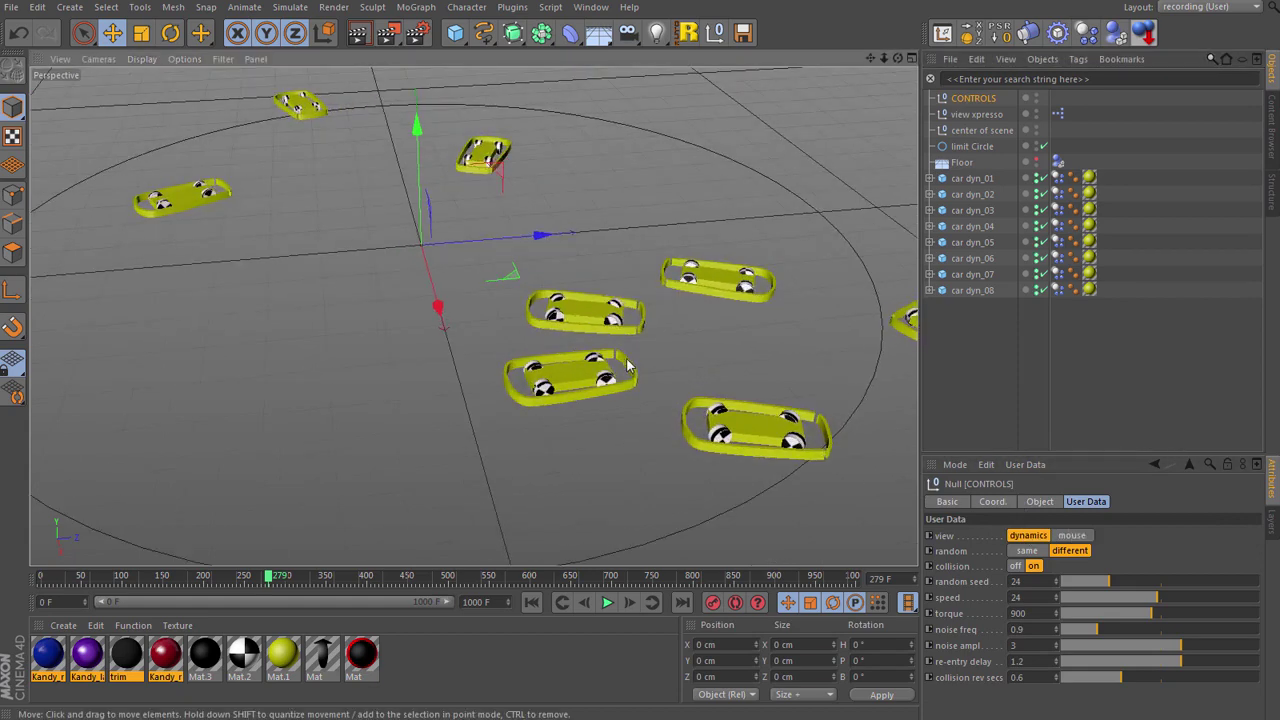
{"action": "scroll", "coordinate": [628, 358], "scroll_direction": "up", "scroll_amount": 2}
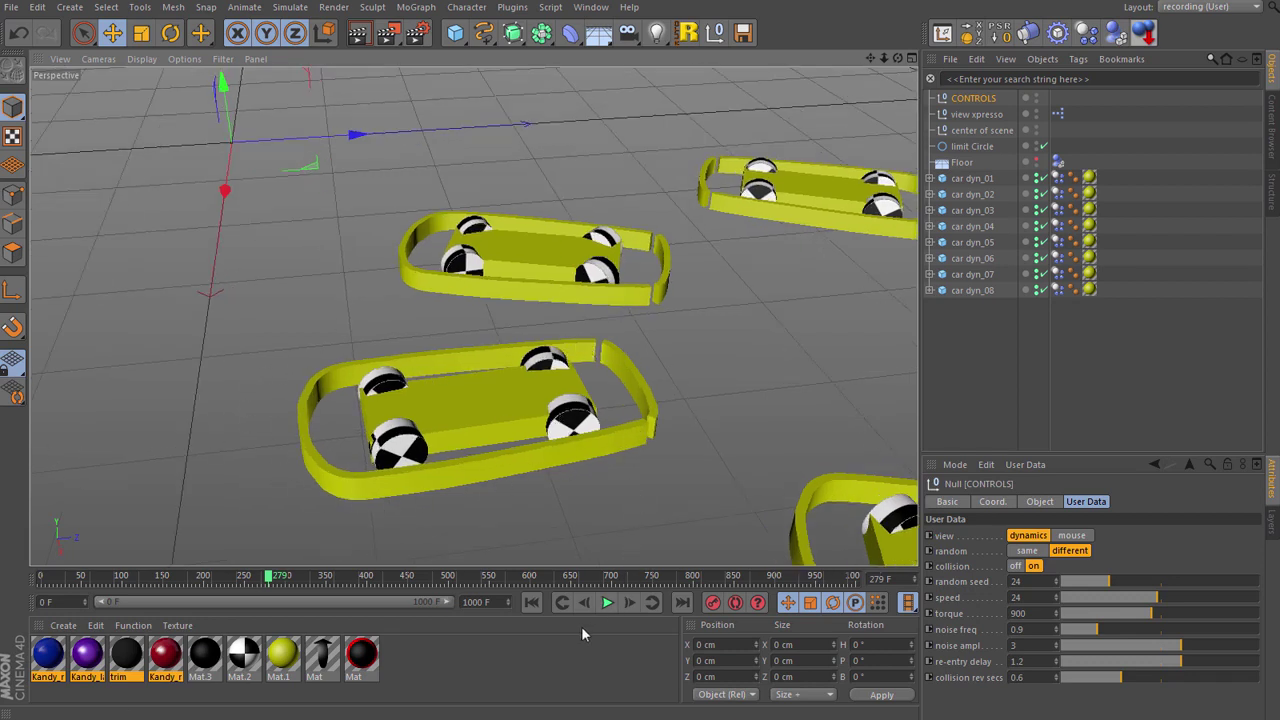
In mouse + bumpers.c4d, disable the front and main bumpers and hide the mouse mesh.
{"action": "left_click", "coordinate": [591, 8]}
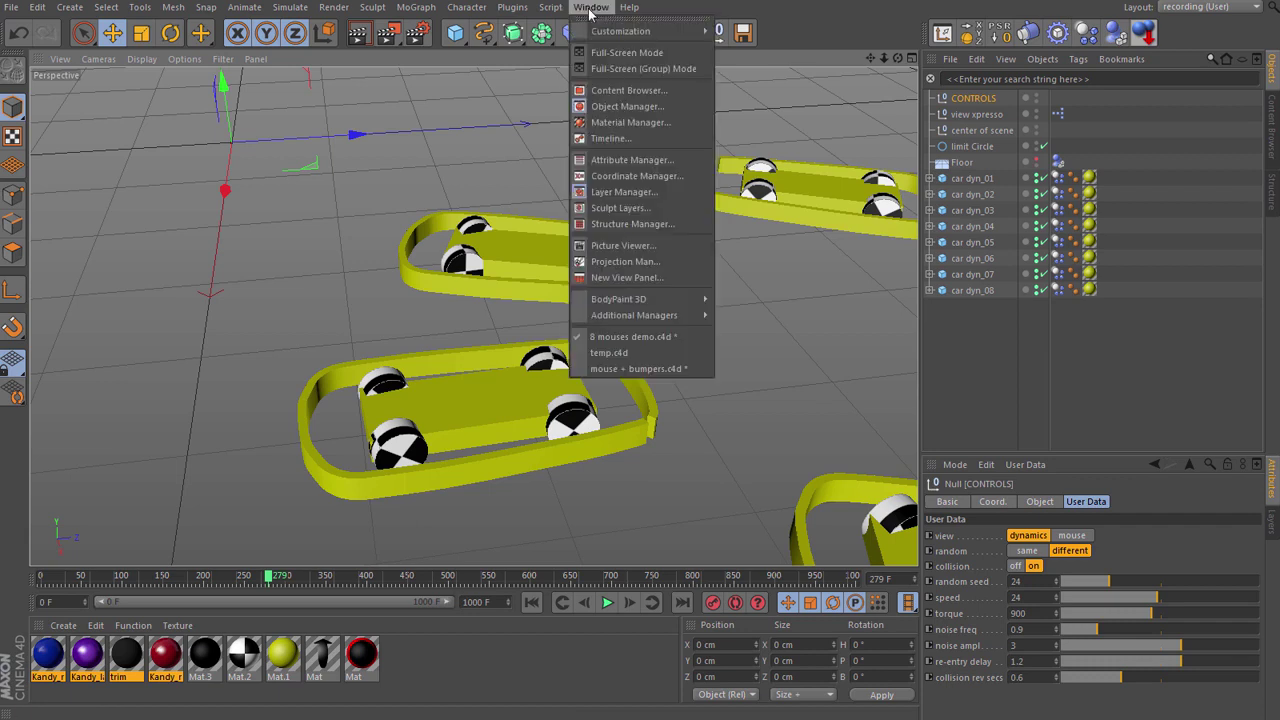
{"action": "left_click", "coordinate": [639, 369]}
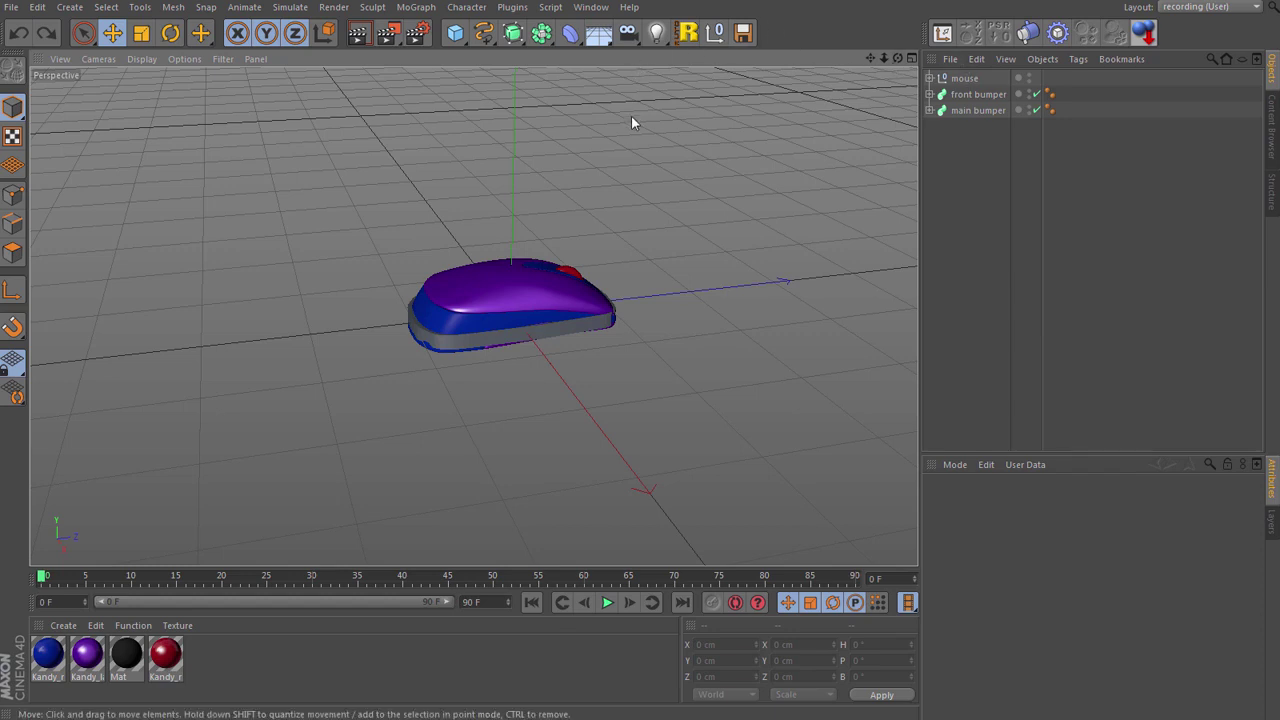
{"action": "key", "text": "F2"}
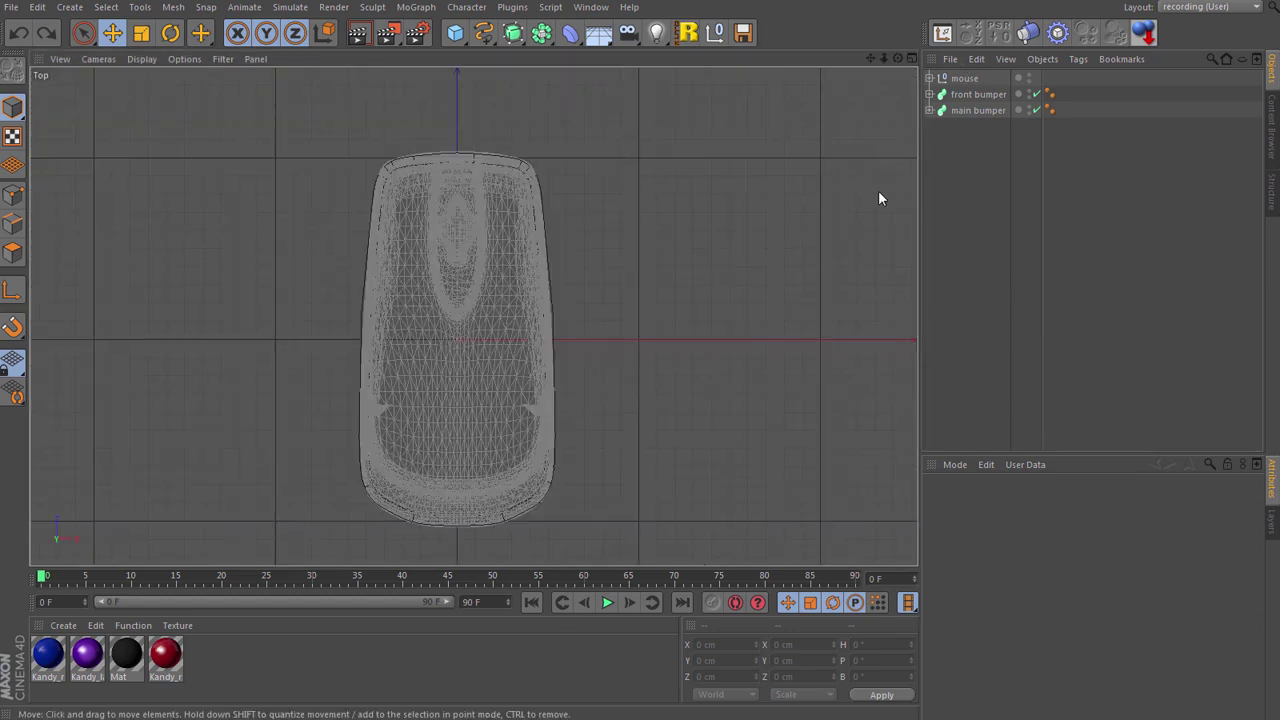
{"action": "left_click", "coordinate": [1036, 94]}
{"action": "left_click", "coordinate": [1036, 110]}
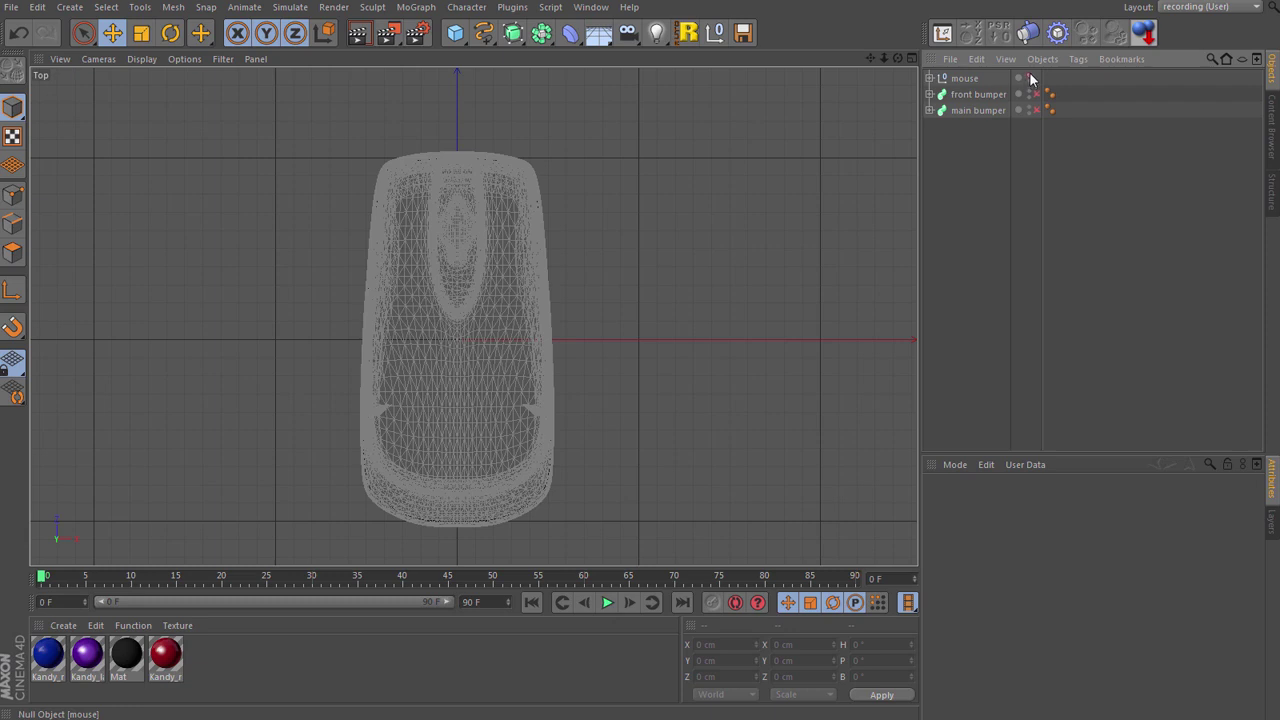
{"action": "left_click", "coordinate": [1031, 78]}
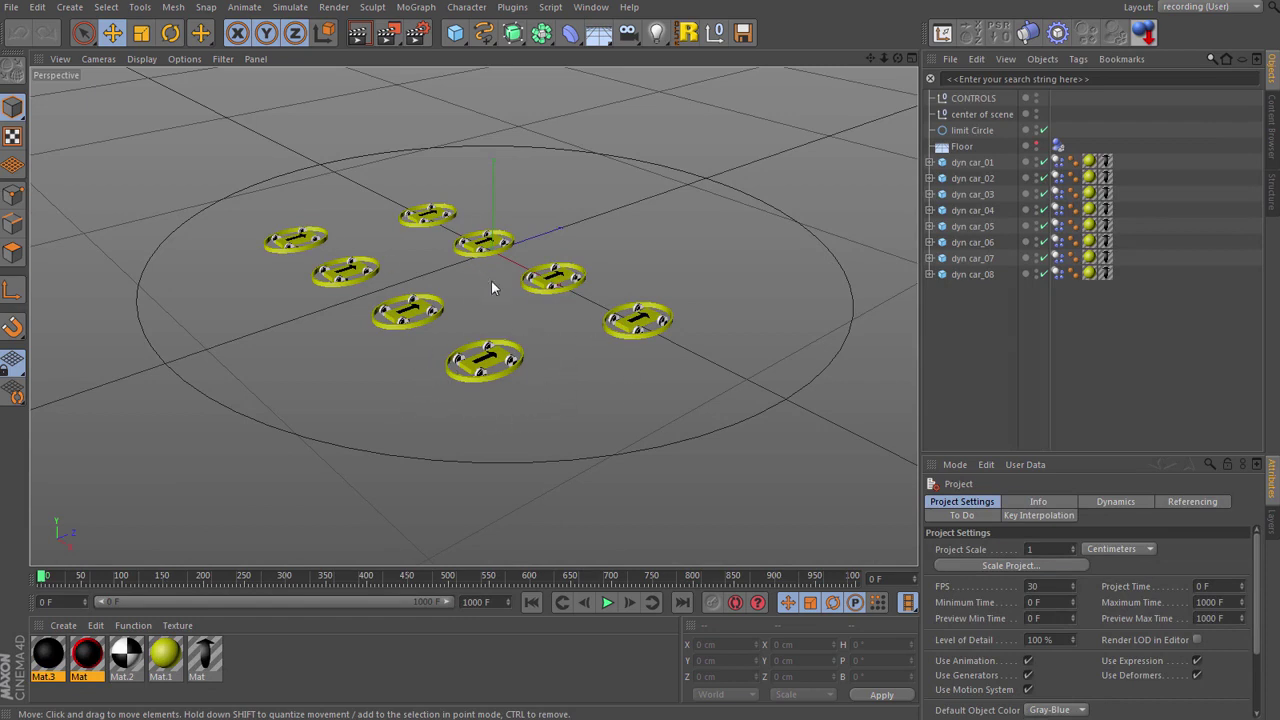
Play the eight-car simulation, stop it, and rewind to frame 0.
{"action": "left_click", "coordinate": [607, 602]}
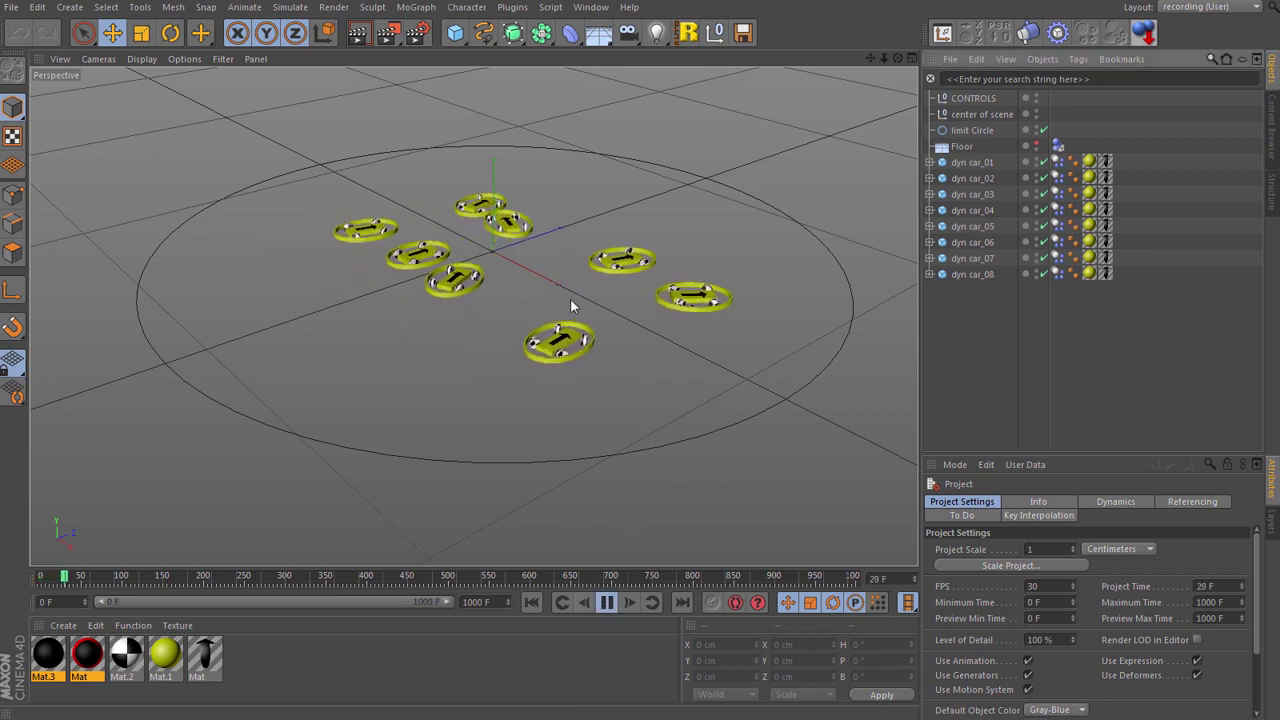
{"action": "left_click", "coordinate": [607, 602]}
{"action": "left_click", "coordinate": [532, 602]}
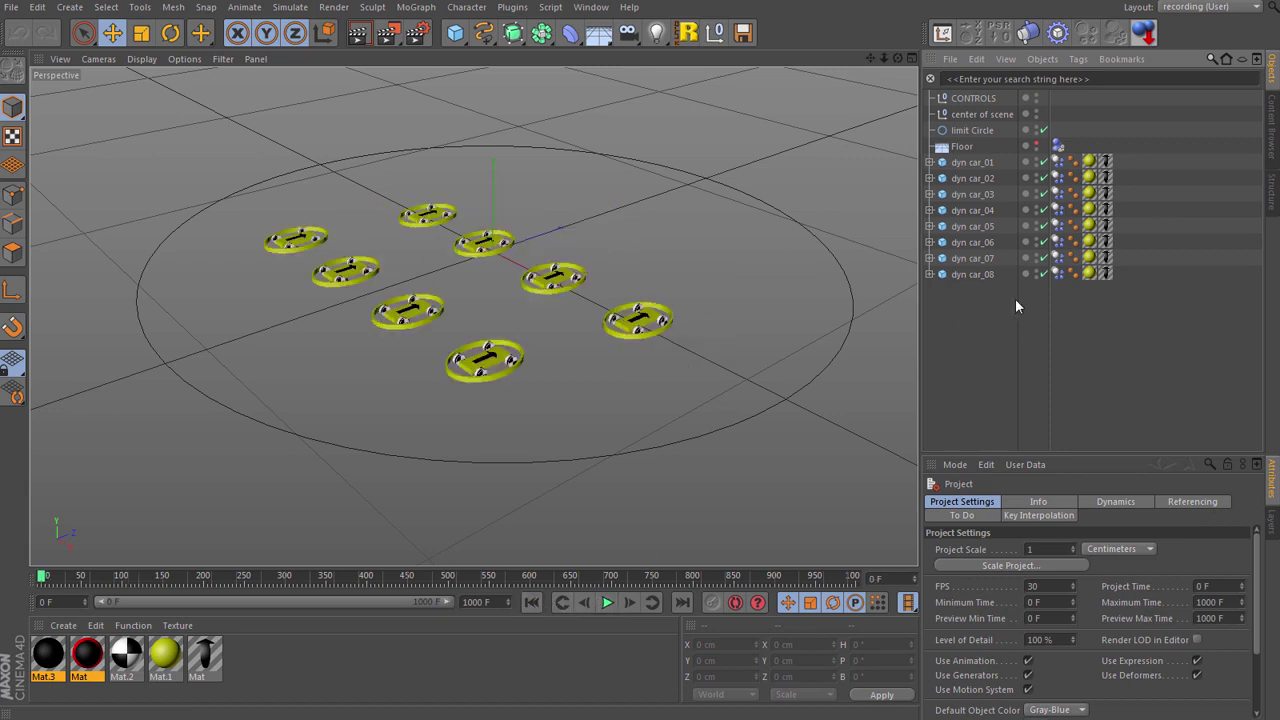
Delete dyn car_02 through dyn car_08 and reset dyn car_01's PSR to the origin.
{"action": "left_click_drag", "start_coordinate": [1015, 298], "coordinate": [958, 173]}
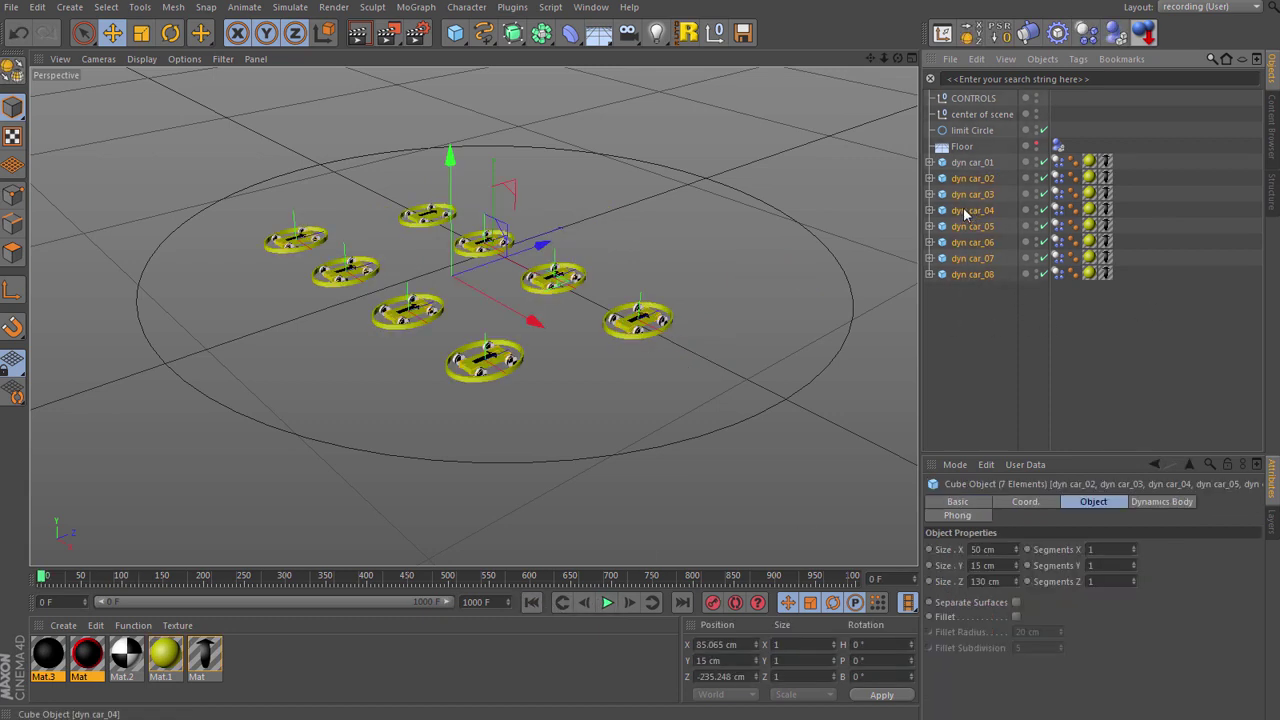
{"action": "key", "text": "Delete"}
{"action": "left_click", "coordinate": [972, 162]}
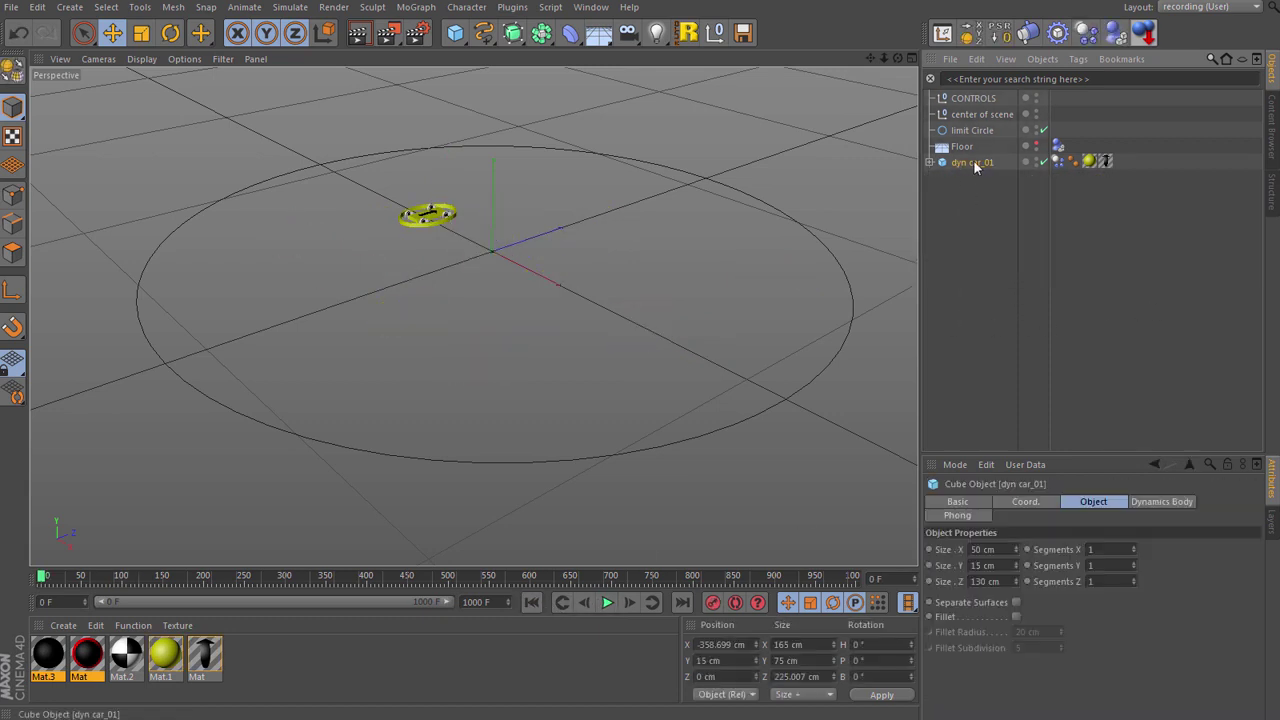
{"action": "left_click", "coordinate": [1000, 33]}
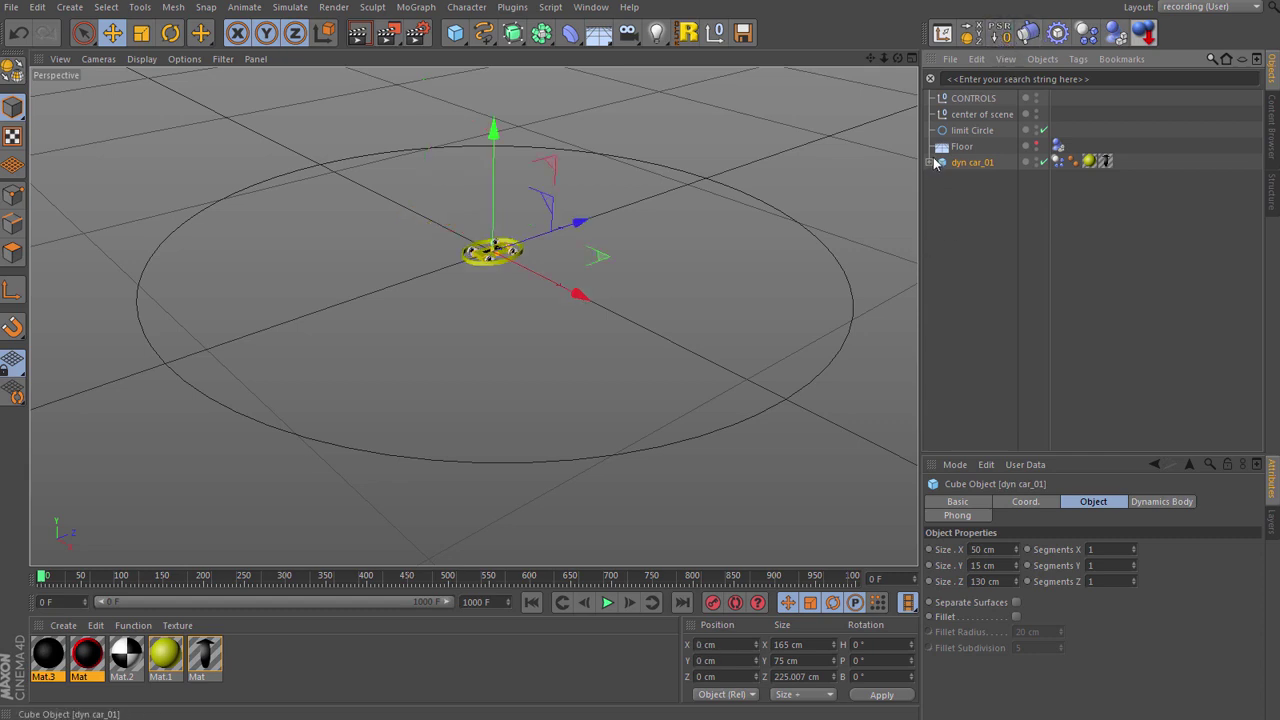
Expand dyn car_01 and delete its bumper and hemisphere objects.
{"action": "left_click", "coordinate": [930, 162]}
{"action": "left_click", "coordinate": [970, 230]}
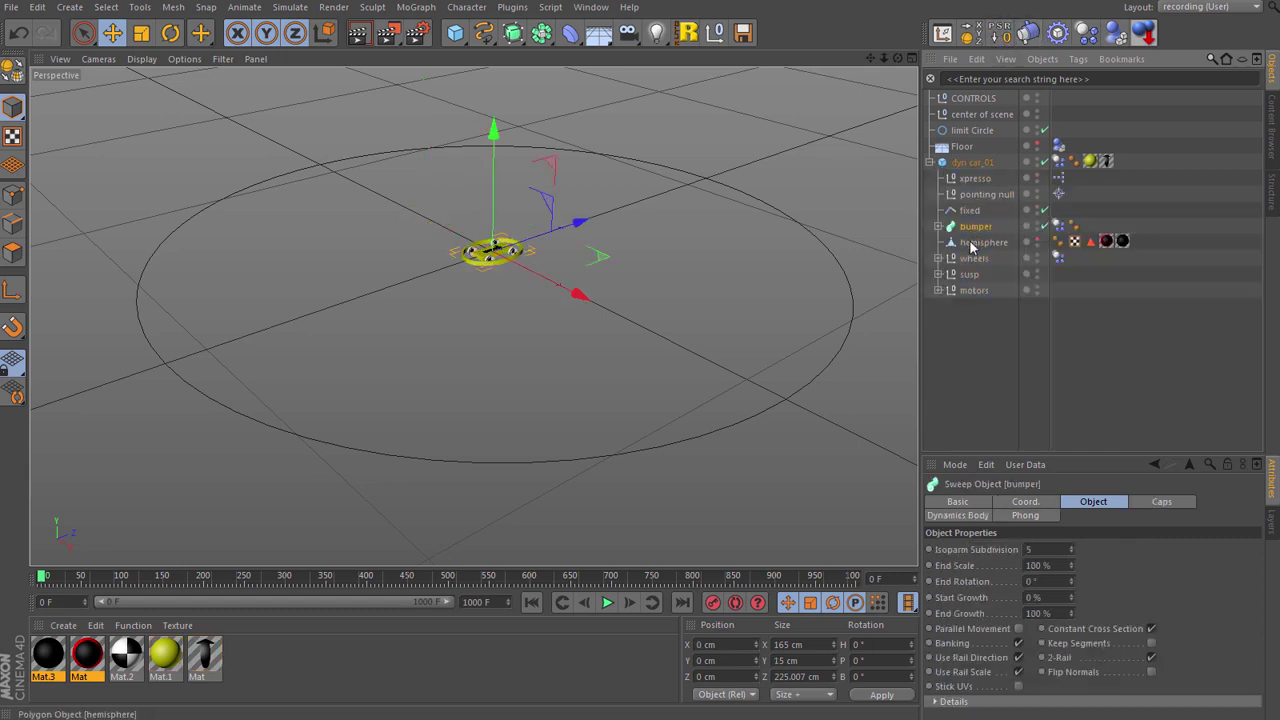
{"action": "key", "text": "Delete"}
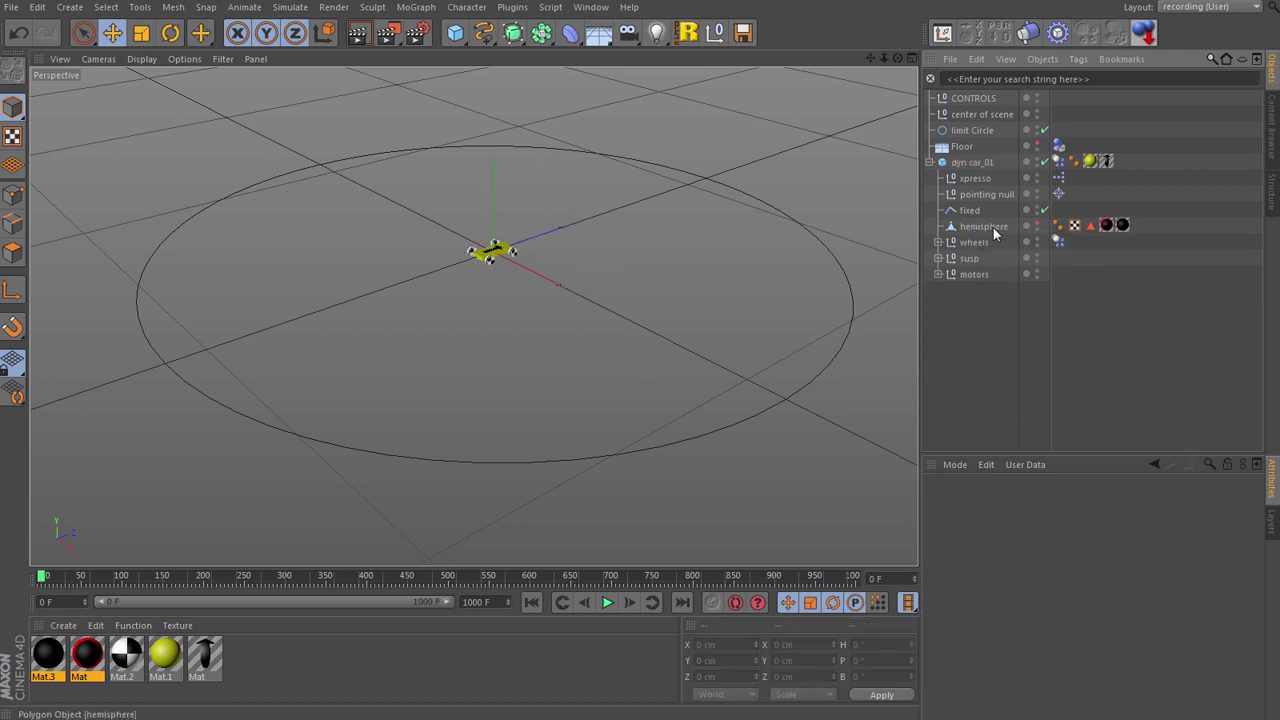
{"action": "left_click", "coordinate": [985, 228]}
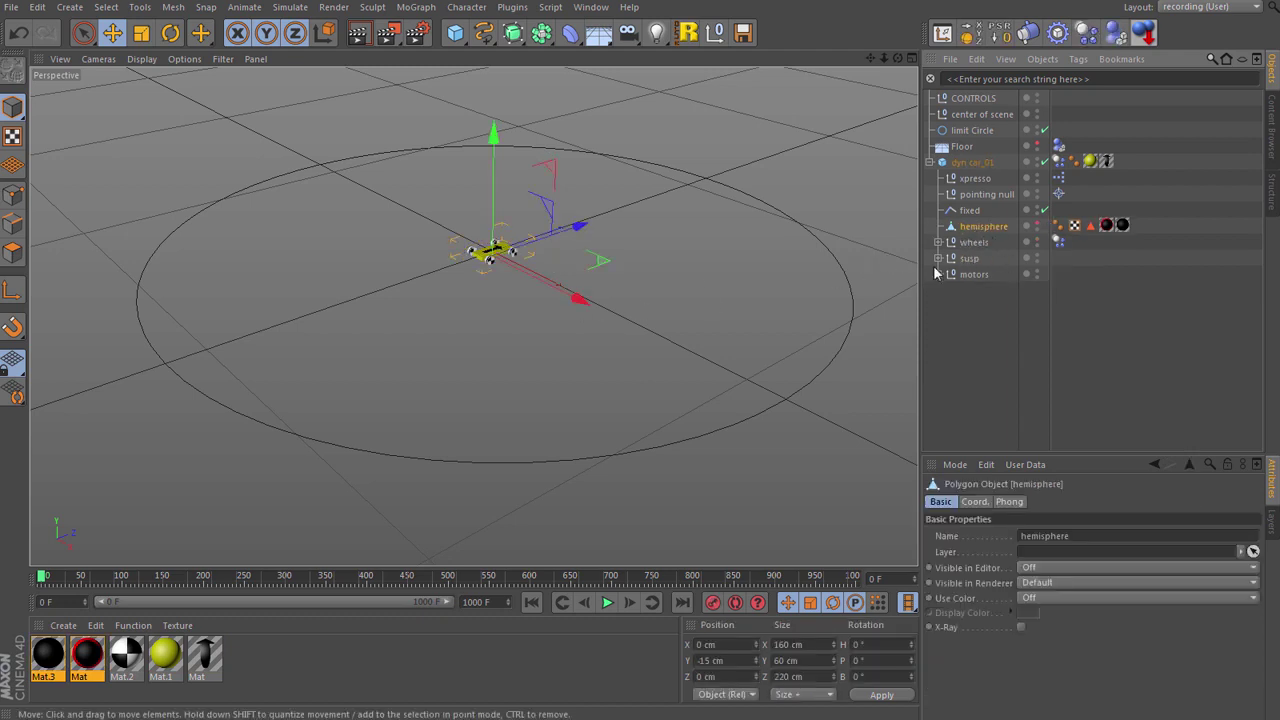
{"action": "key", "text": "Delete"}
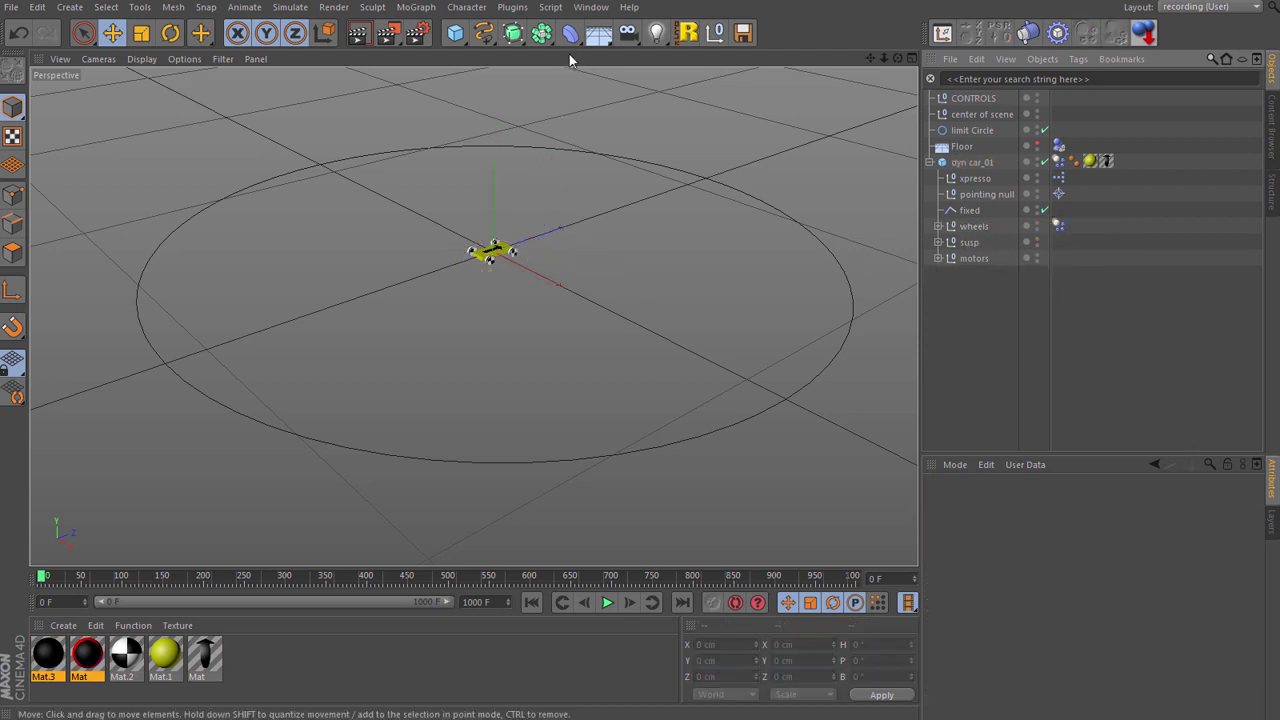
{"action": "left_click", "coordinate": [591, 7]}
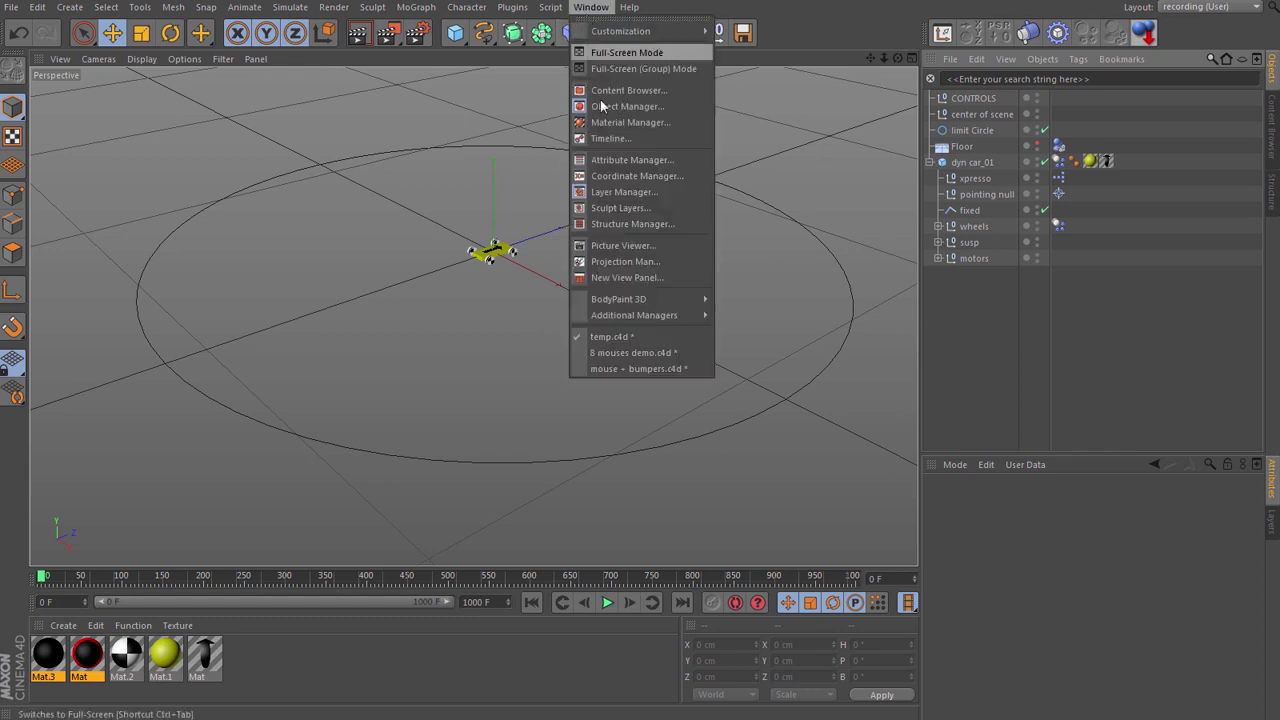
Copy mouse, front bumper and main bumper from the mouse + bumpers document into temp.c4d.
{"action": "left_click", "coordinate": [654, 368]}
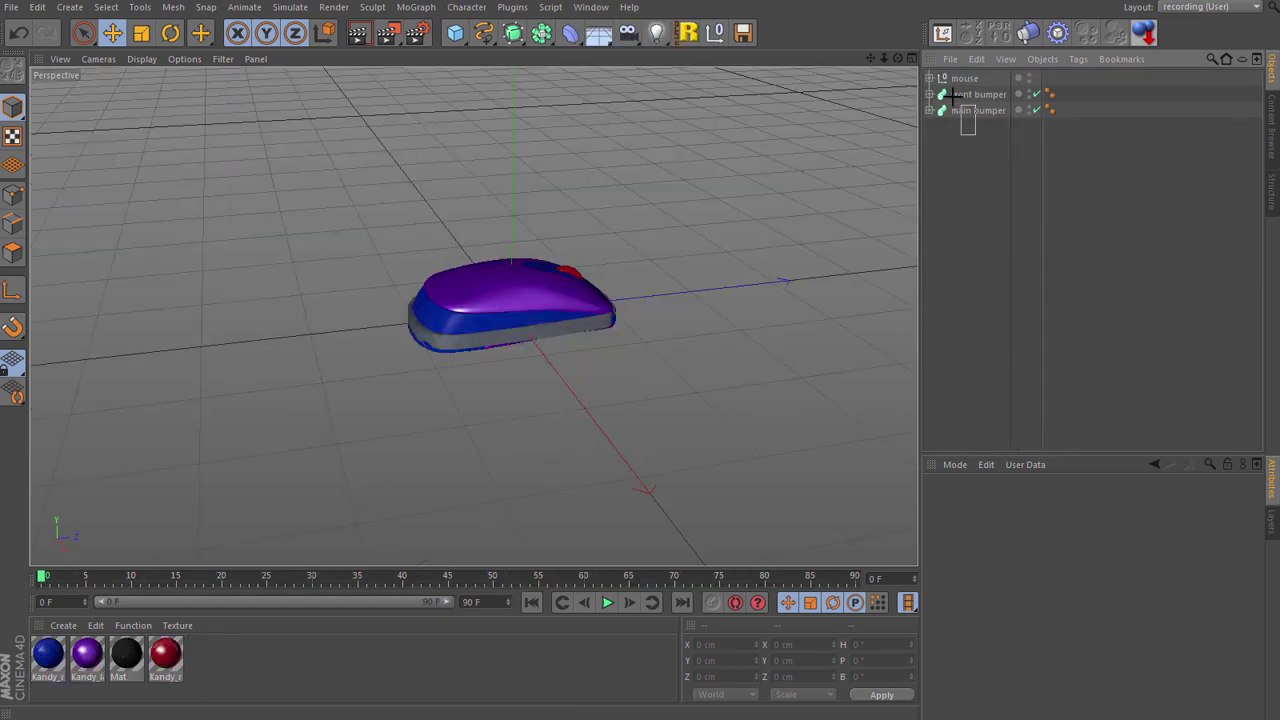
{"action": "left_click_drag", "start_coordinate": [955, 95], "coordinate": [946, 77]}
{"action": "left_click", "coordinate": [977, 58]}
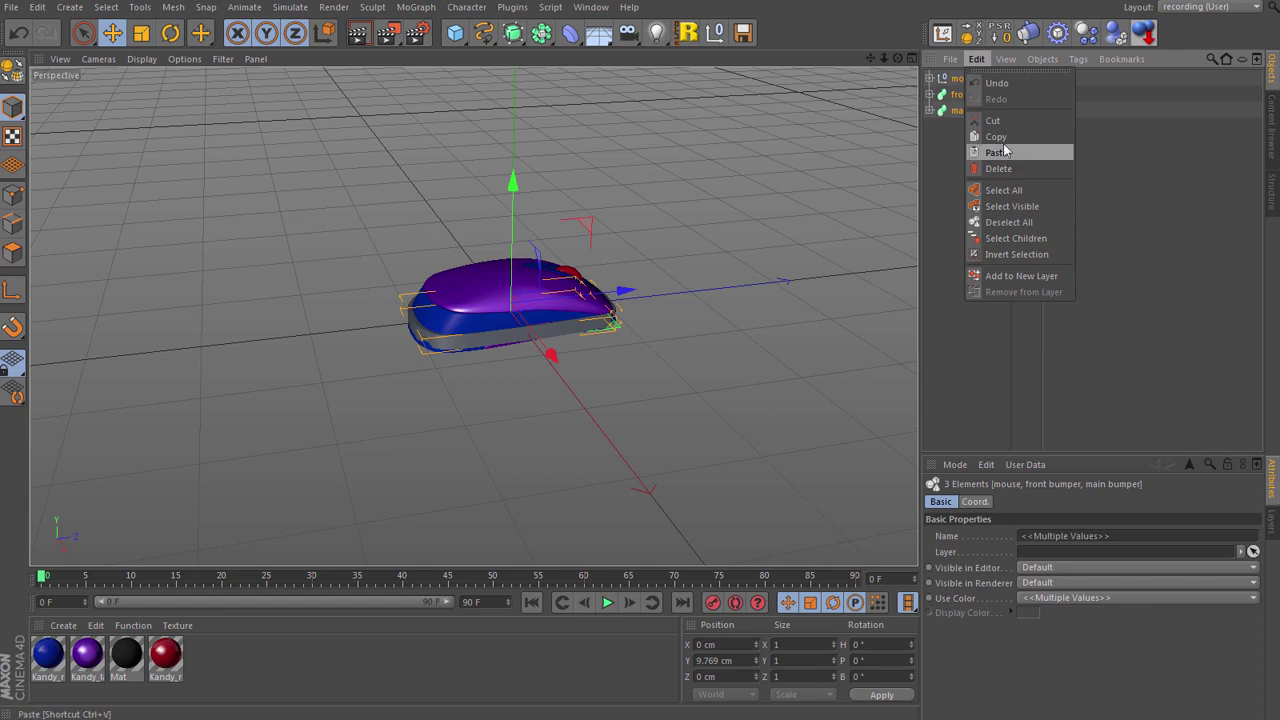
{"action": "left_click", "coordinate": [1000, 137]}
{"action": "left_click", "coordinate": [591, 7]}
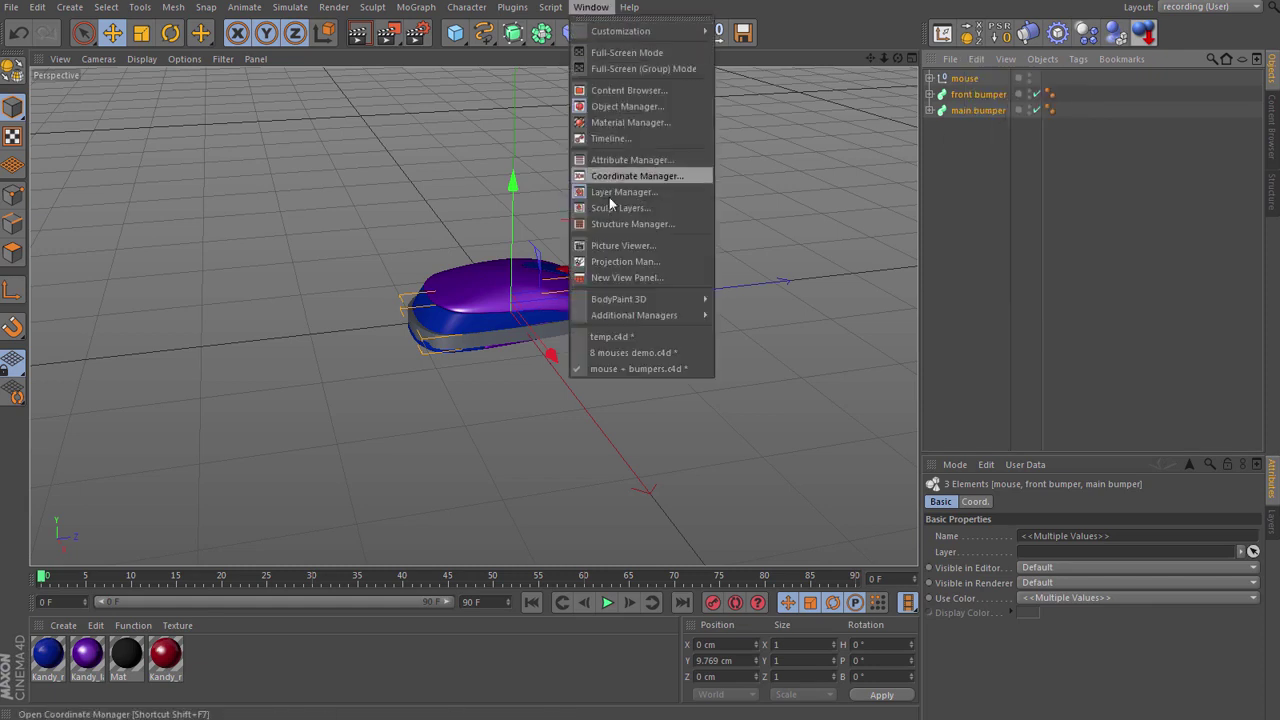
{"action": "left_click", "coordinate": [609, 336]}
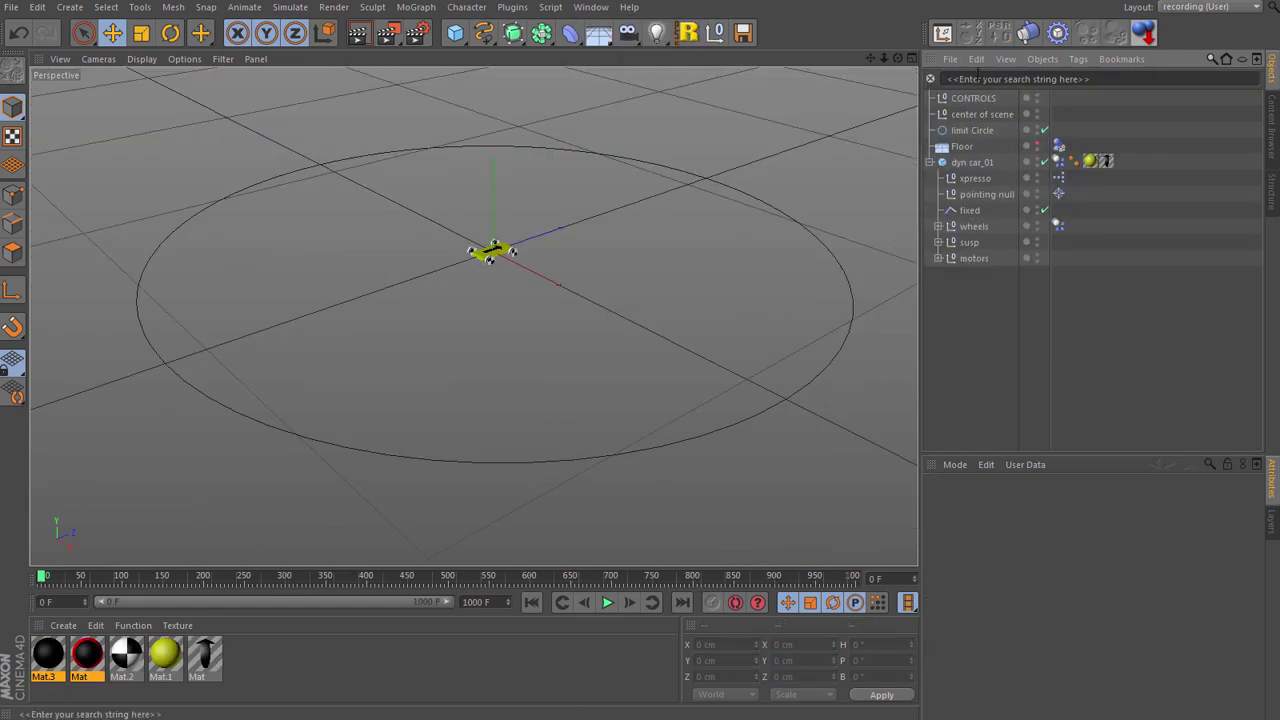
{"action": "left_click", "coordinate": [977, 59]}
{"action": "left_click", "coordinate": [1011, 150]}
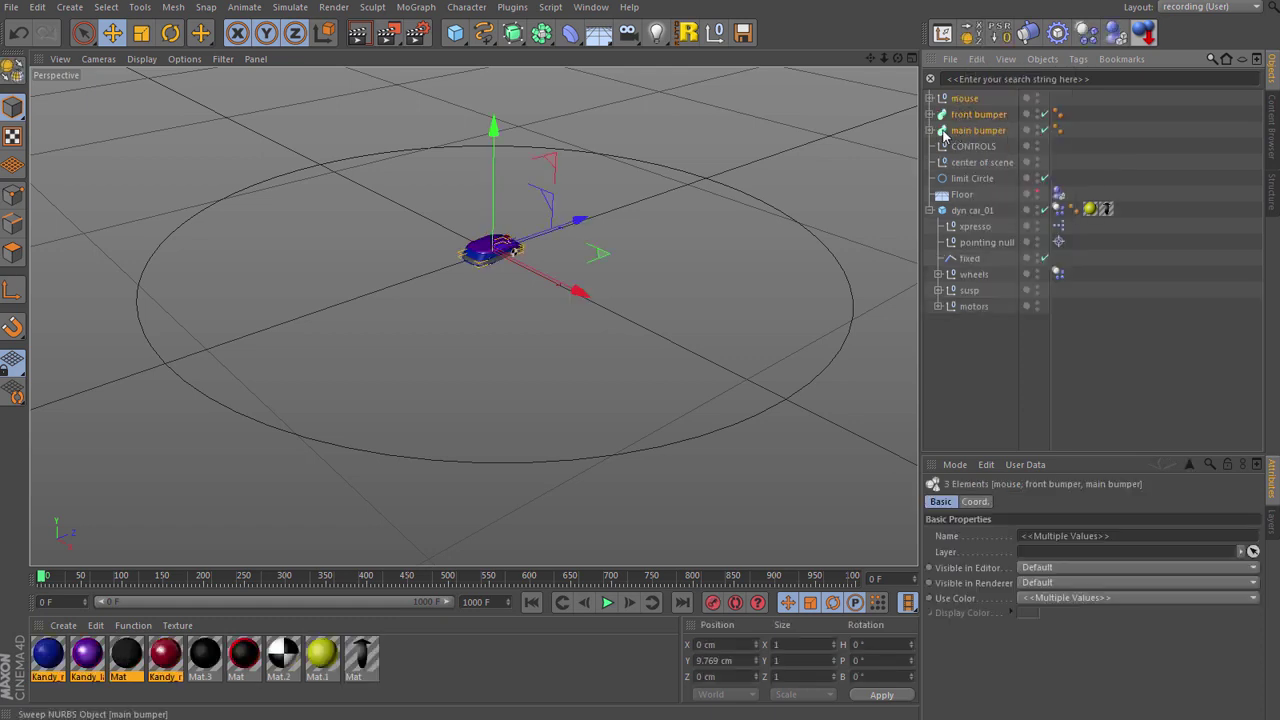
Move main bumper into dyn car_01's hierarchy and hide the mouse in the viewport.
{"action": "left_click_drag", "start_coordinate": [944, 135], "coordinate": [966, 273]}
{"action": "left_click", "coordinate": [946, 352]}
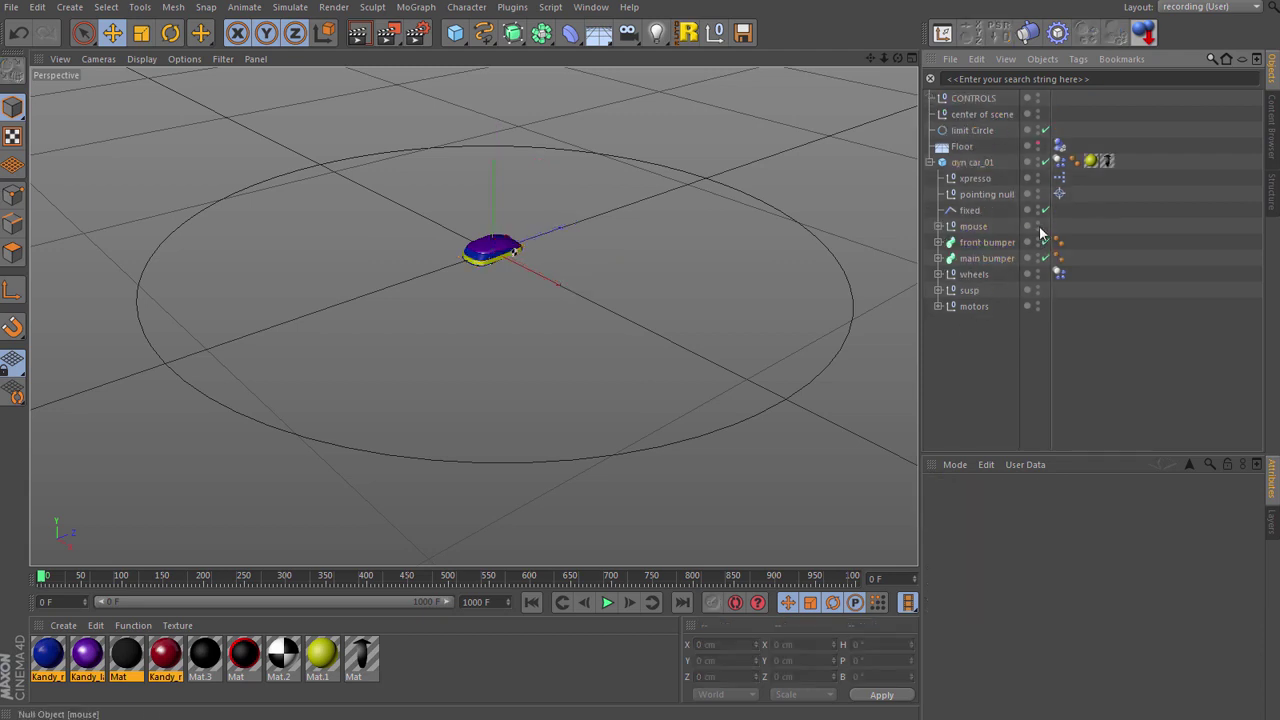
{"action": "left_click", "coordinate": [1038, 225]}
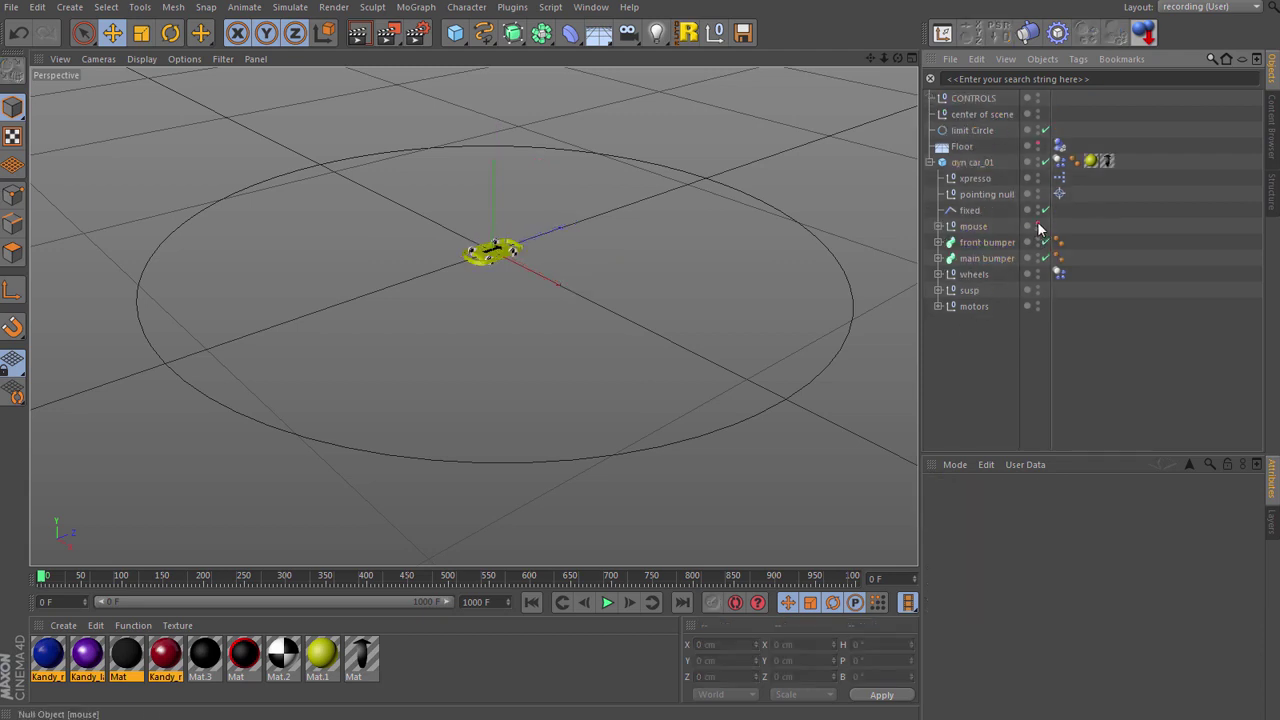
Duplicate the fixed connector as fixed.1 and set its Object B to main bumper.
{"action": "left_click", "coordinate": [972, 212]}
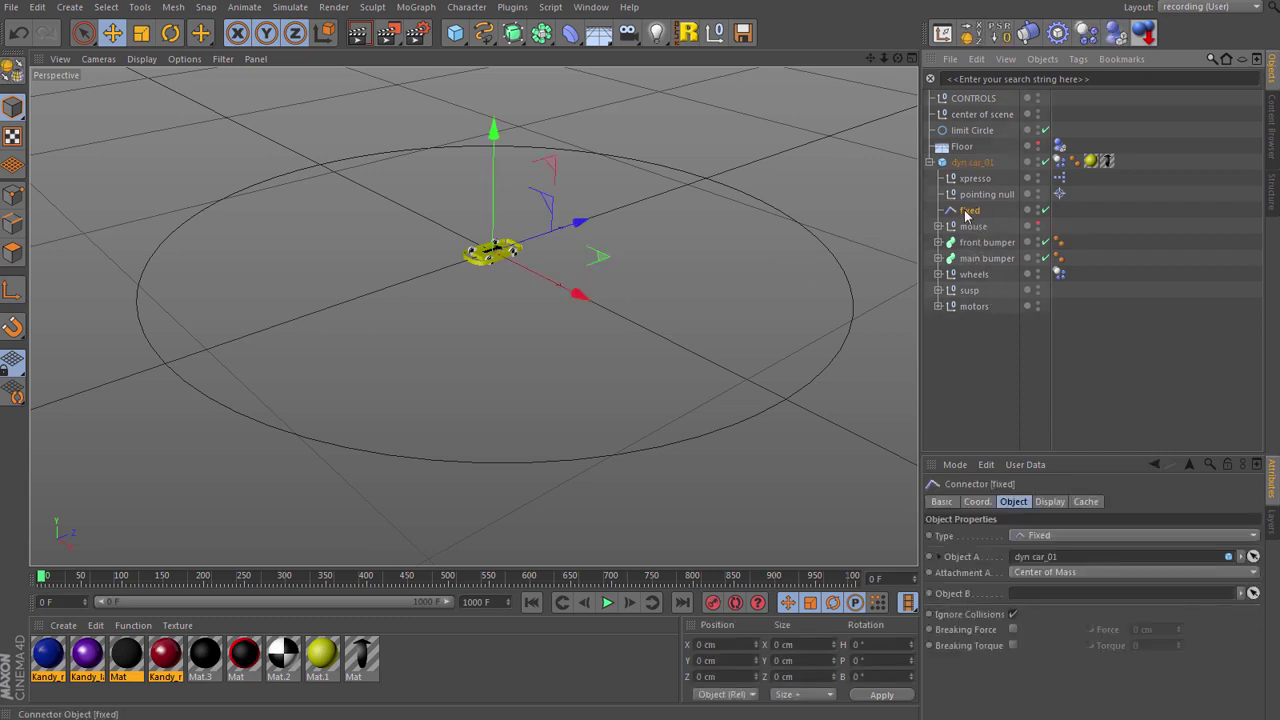
{"action": "left_click_drag", "start_coordinate": [968, 214], "coordinate": [973, 228], "text": "ctrl"}
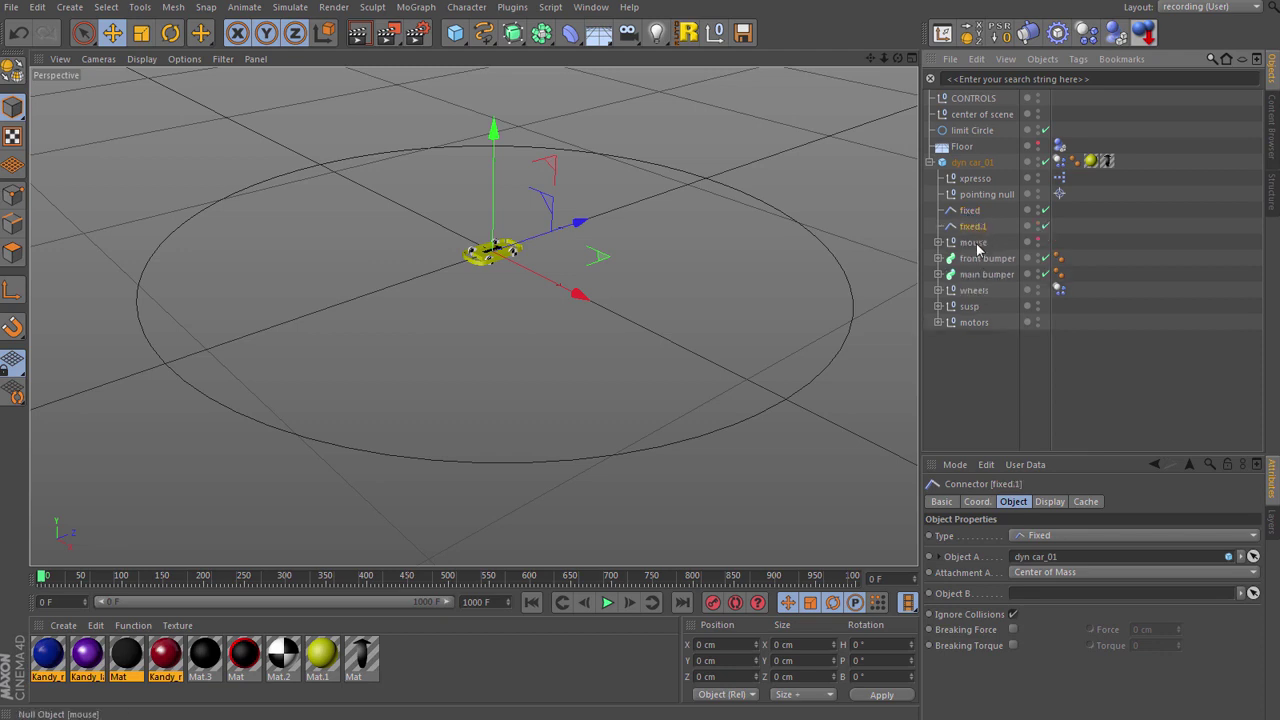
{"action": "left_click", "coordinate": [971, 211]}
{"action": "left_click", "coordinate": [1253, 593]}
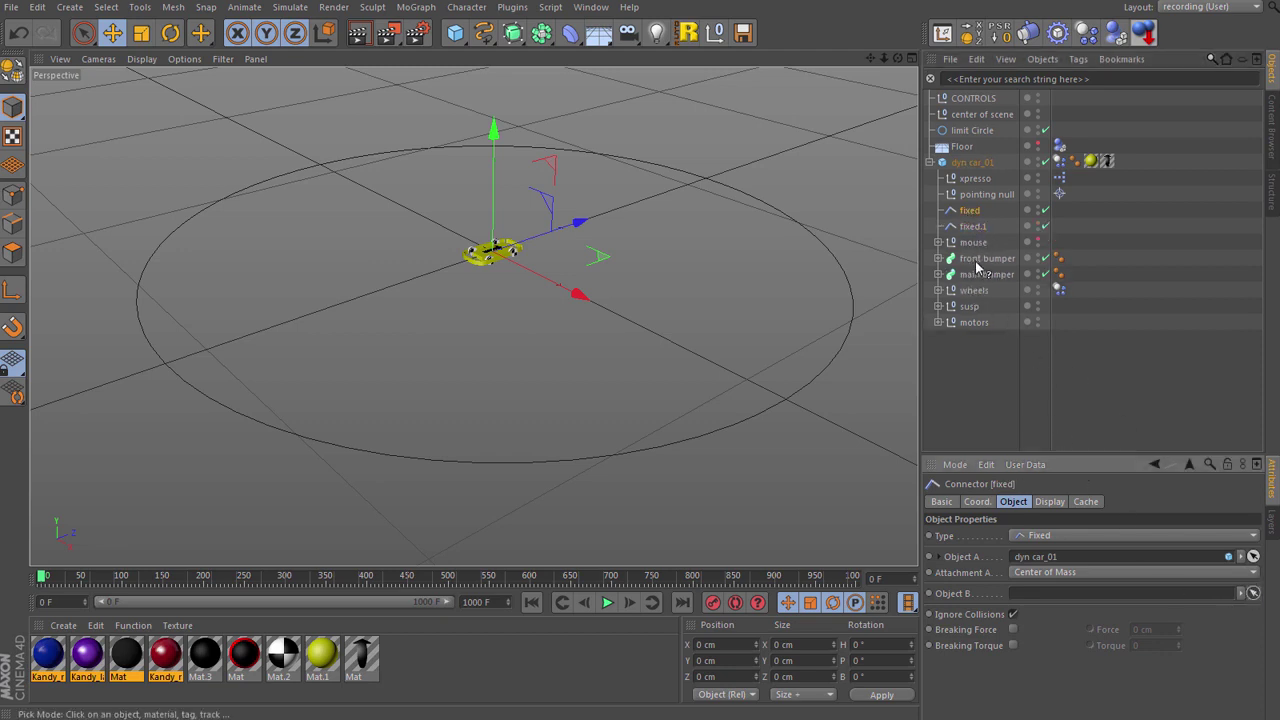
{"action": "left_click", "coordinate": [972, 226]}
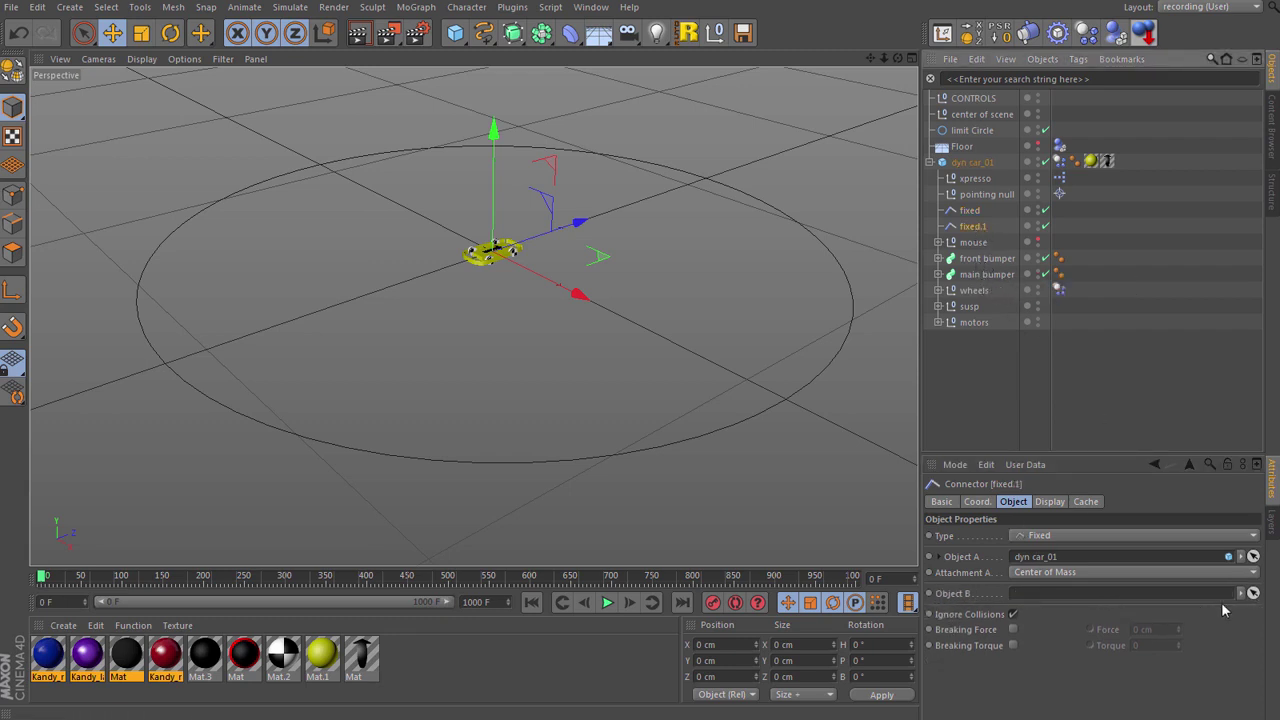
{"action": "left_click", "coordinate": [1254, 594]}
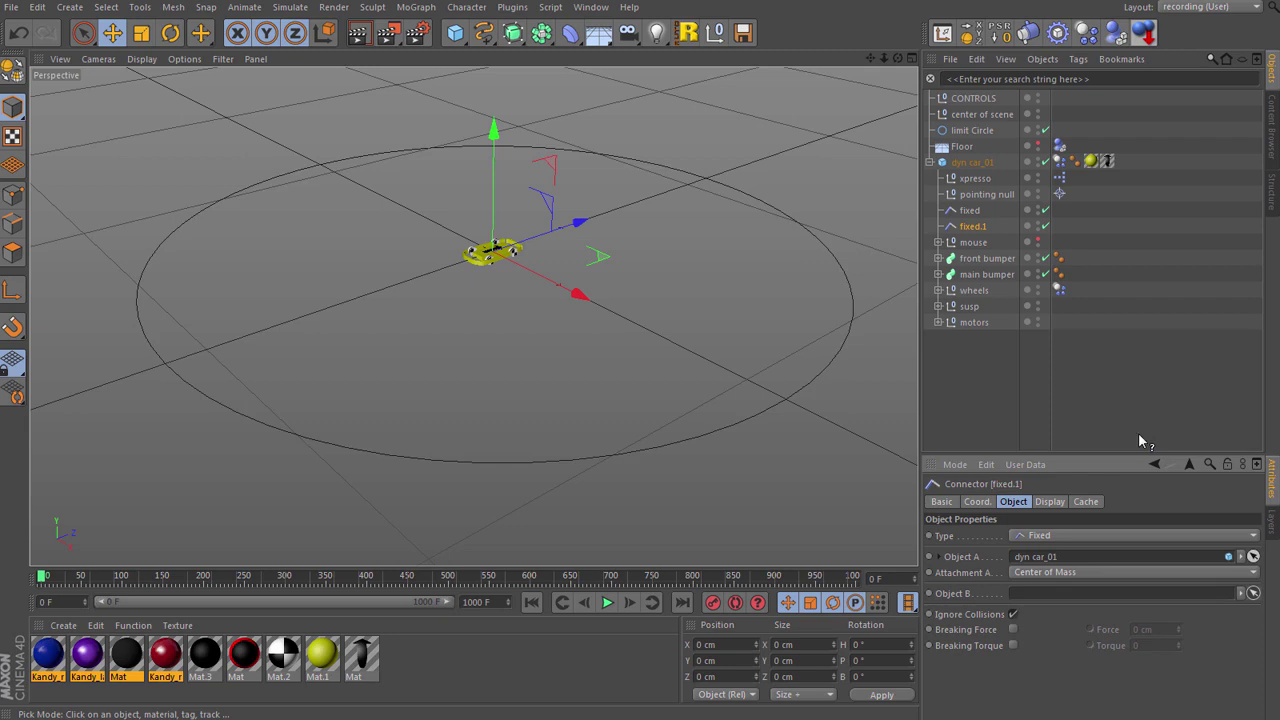
{"action": "left_click", "coordinate": [986, 278]}
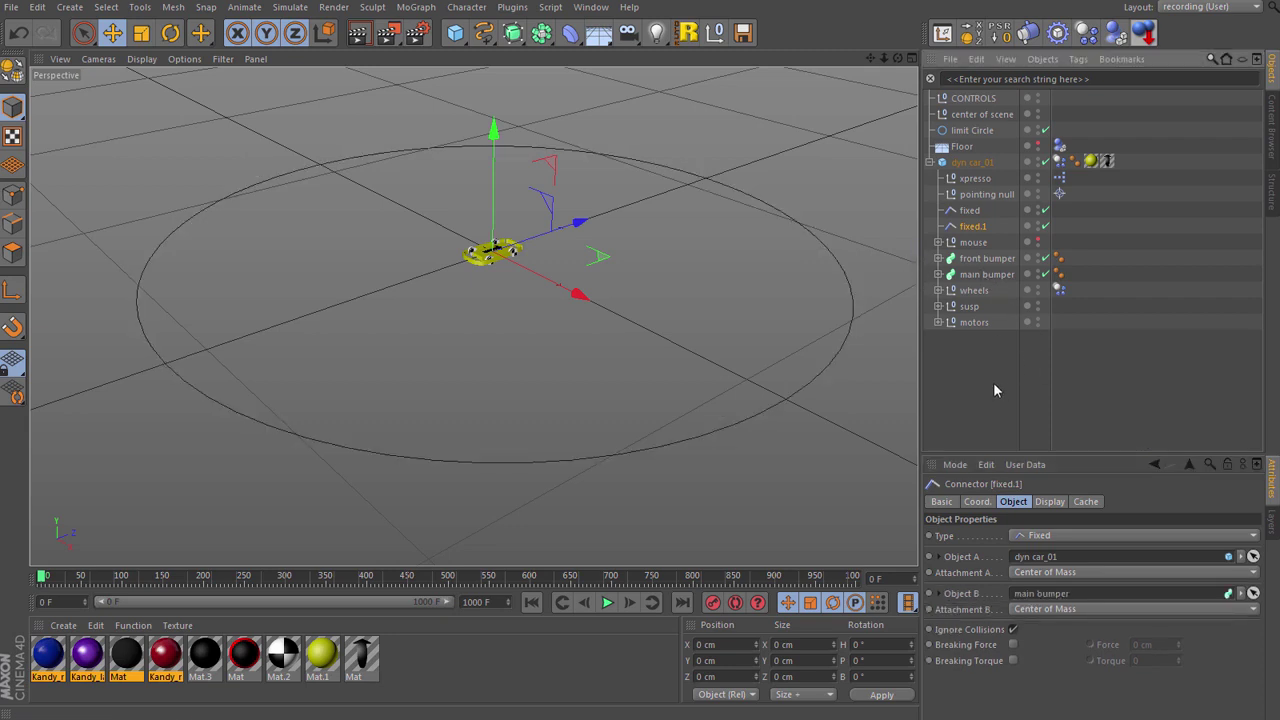
{"action": "left_click", "coordinate": [995, 259]}
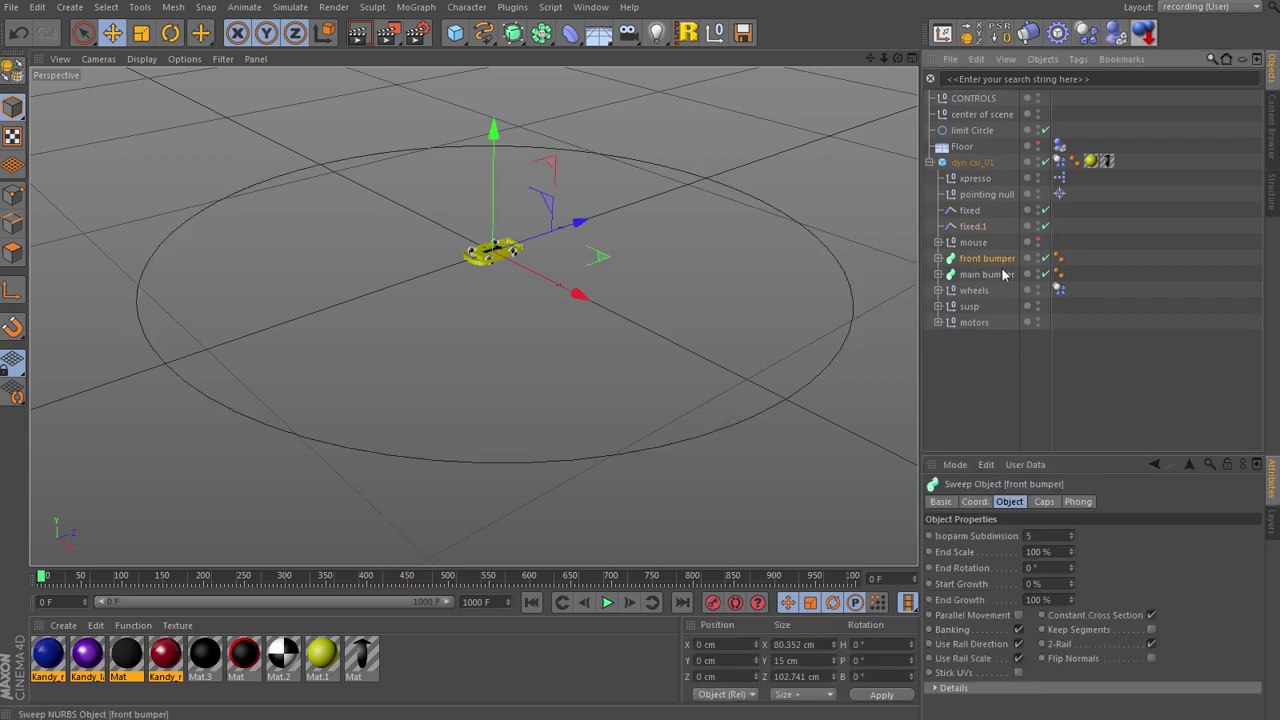
{"action": "left_click", "coordinate": [987, 274], "text": "ctrl"}
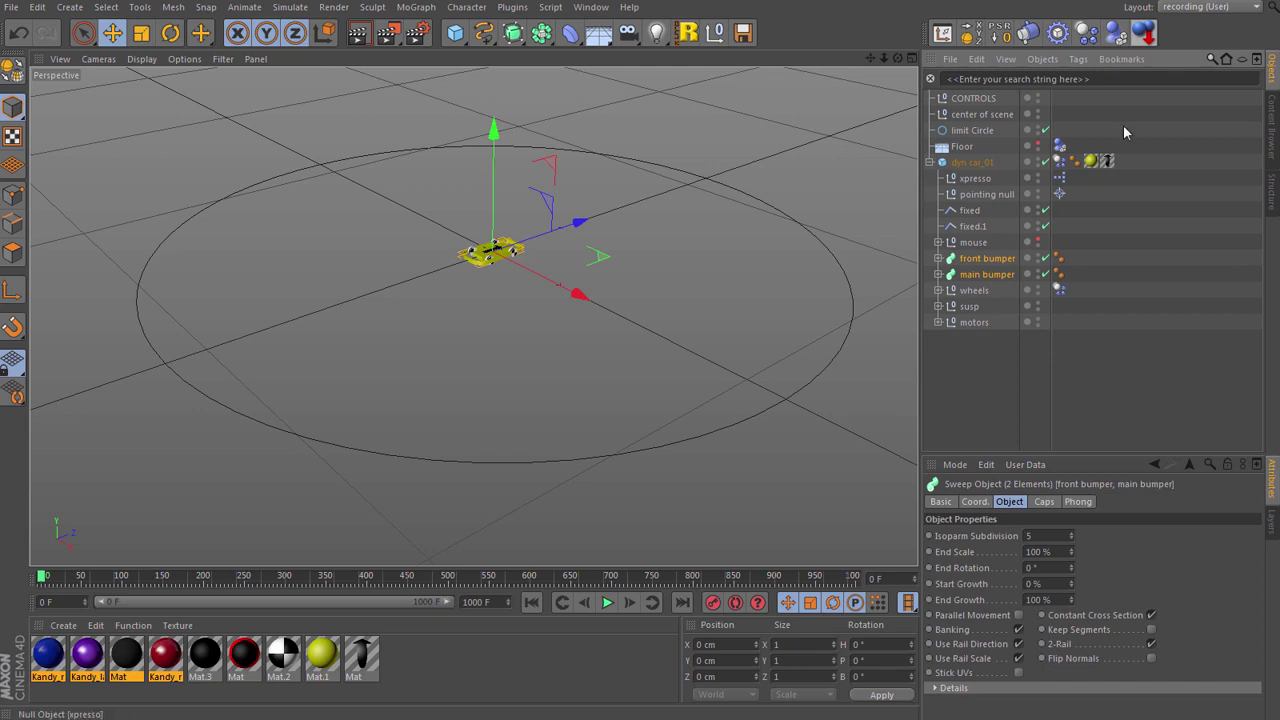
Give both bumpers Rigid Body tags with a Moving Mesh collision shape, then switch to Top view.
{"action": "left_click", "coordinate": [1087, 33]}
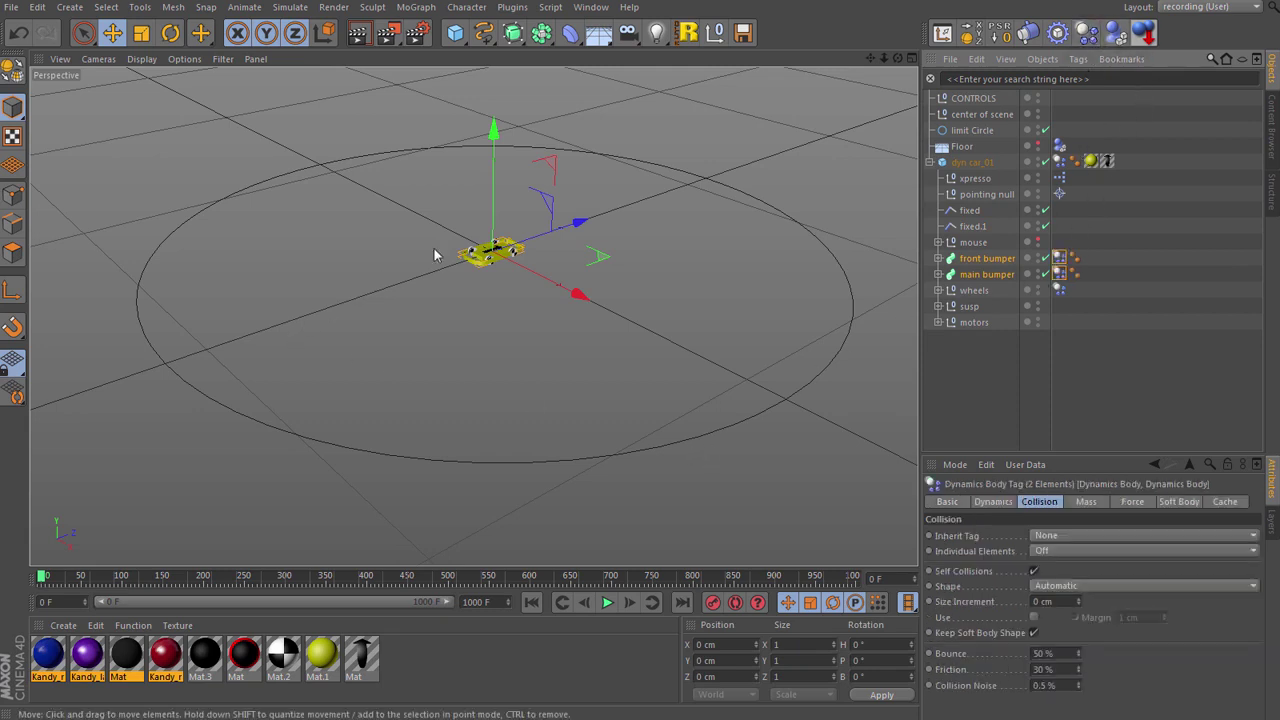
{"action": "scroll", "coordinate": [478, 254], "scroll_direction": "up", "scroll_amount": 6}
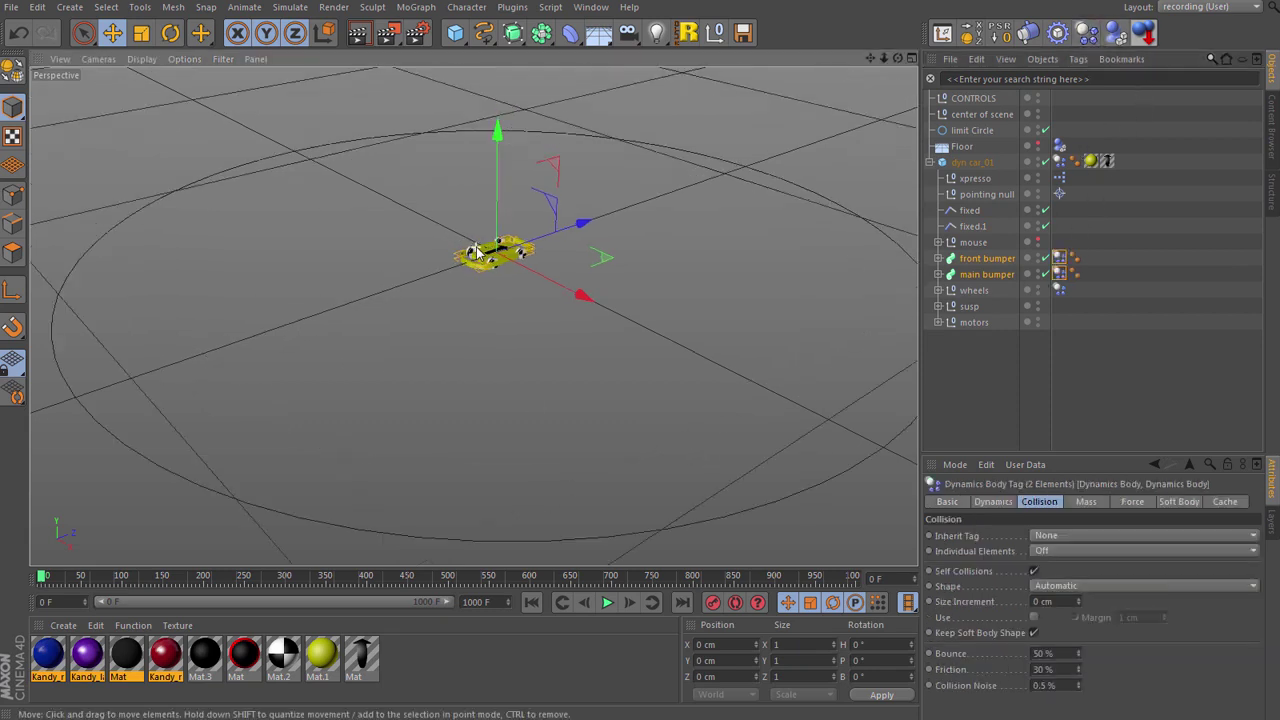
{"action": "scroll", "coordinate": [478, 254], "scroll_direction": "up", "scroll_amount": 3}
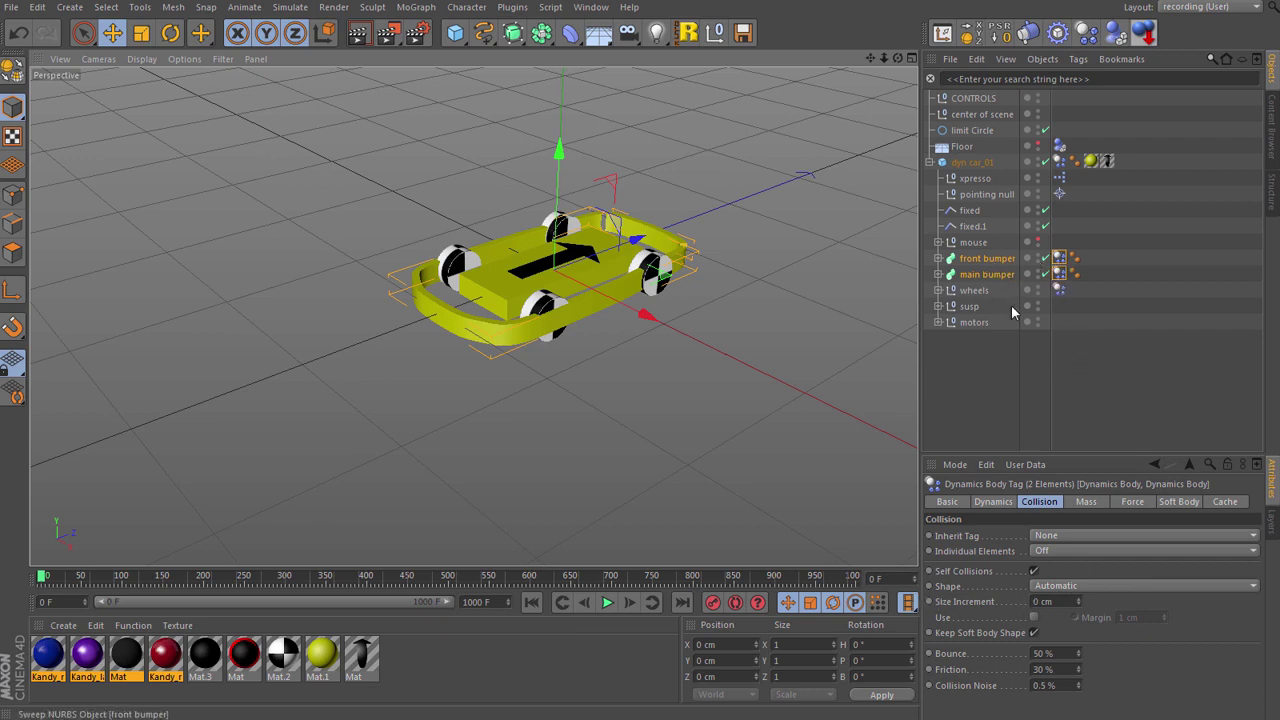
{"action": "left_click", "coordinate": [1079, 588]}
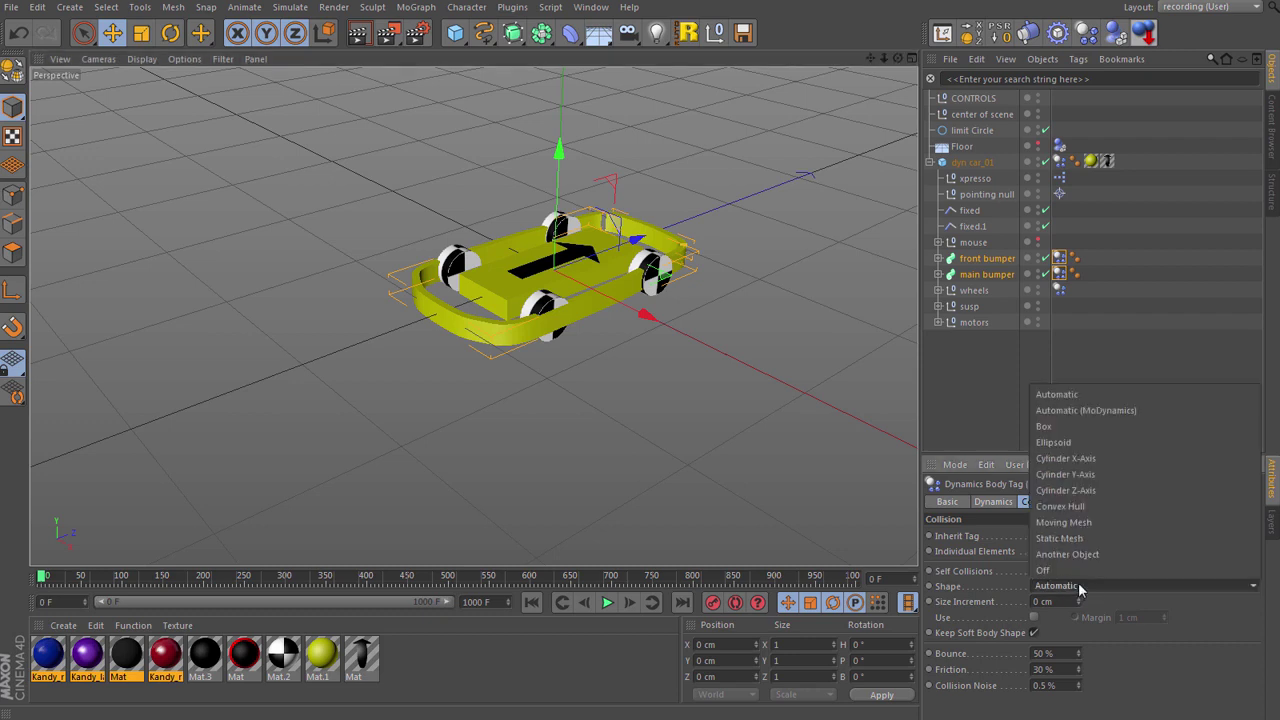
{"action": "left_click", "coordinate": [1083, 523]}
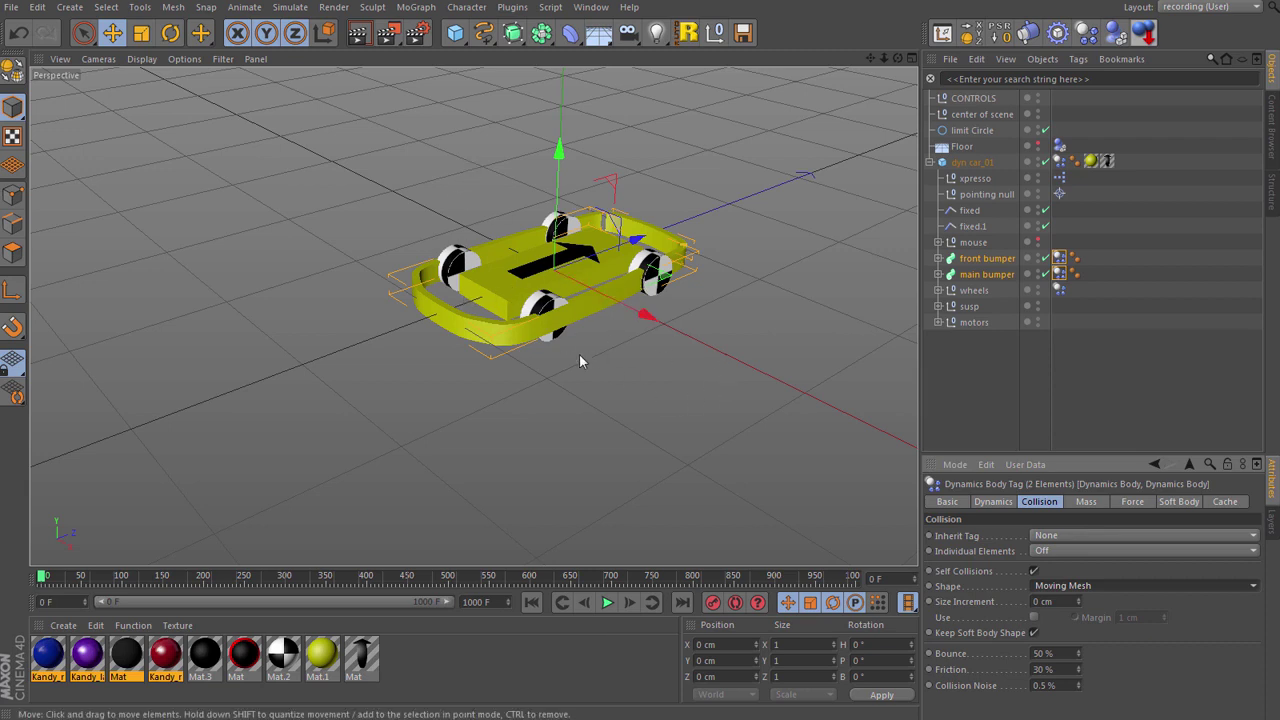
{"action": "key", "text": "F2"}
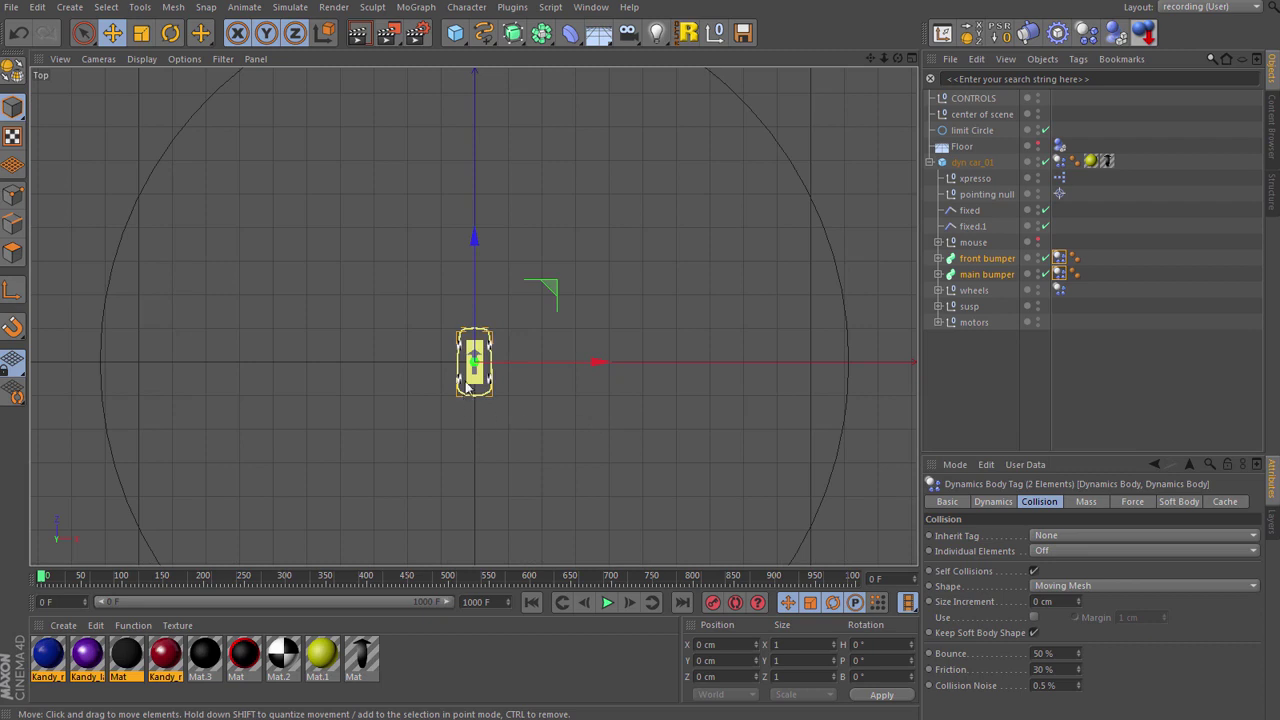
Centre the car, deselect the bumpers, expand wheels, enable snapping and open the snap menu.
{"action": "scroll", "coordinate": [460, 370], "scroll_direction": "up", "scroll_amount": 10}
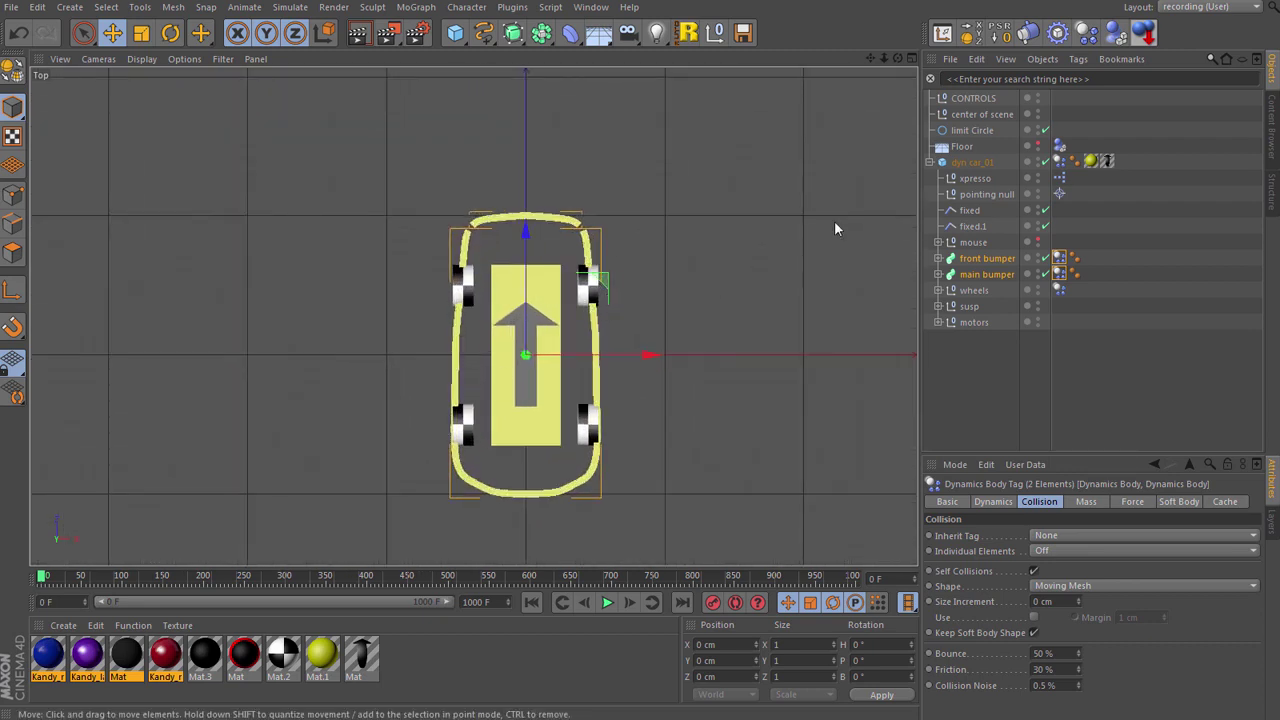
{"action": "left_click_drag", "start_coordinate": [870, 58], "coordinate": [474, 309]}
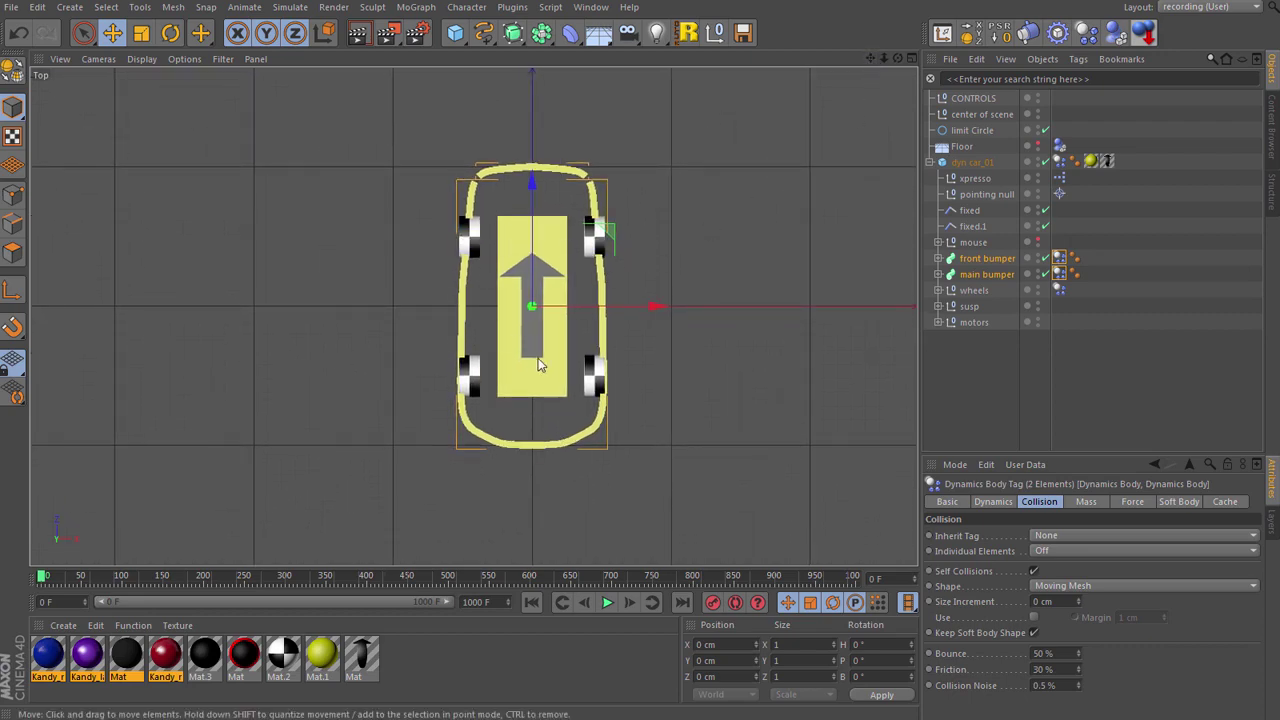
{"action": "left_click", "coordinate": [962, 370]}
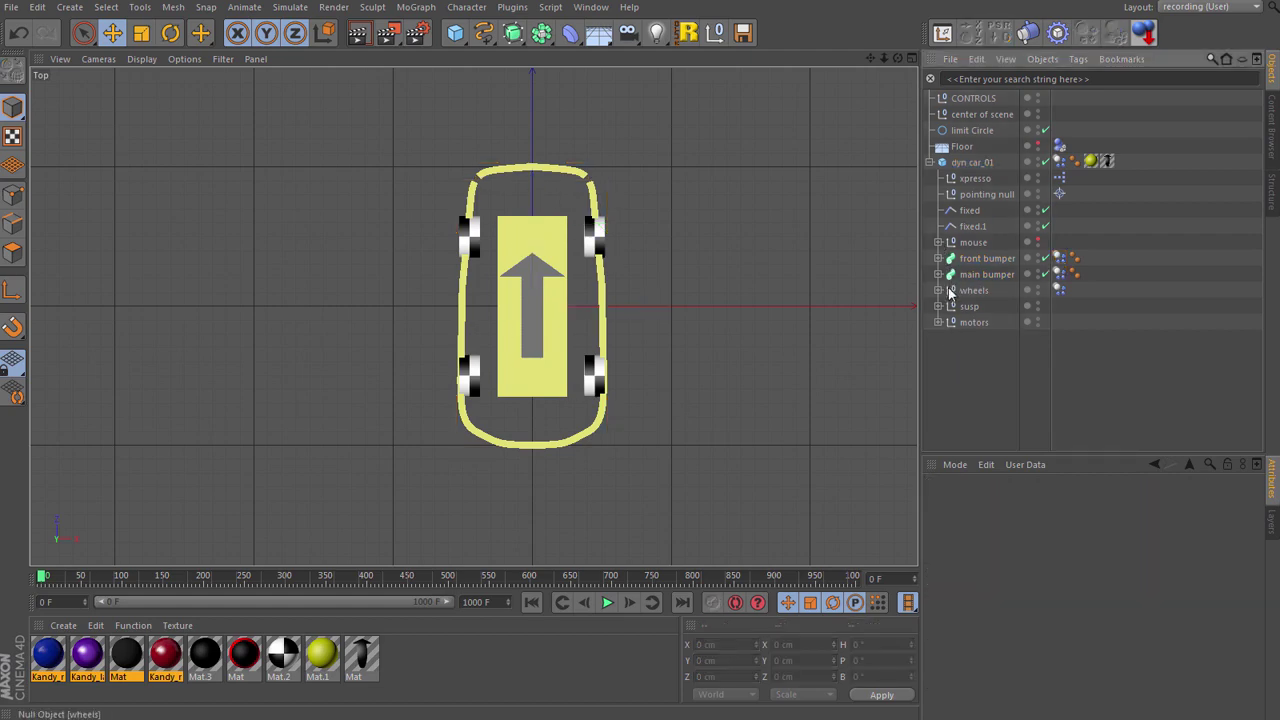
{"action": "left_click", "coordinate": [939, 290]}
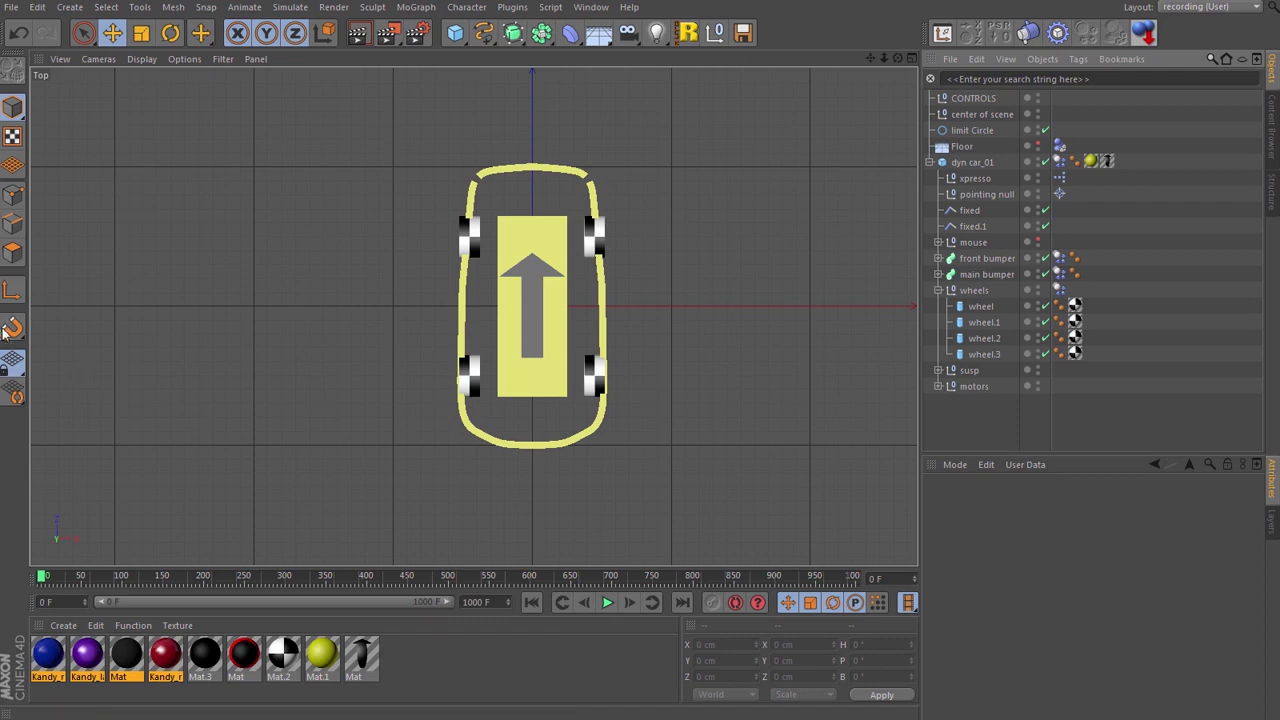
{"action": "left_click_drag", "start_coordinate": [12, 325], "coordinate": [141, 262]}
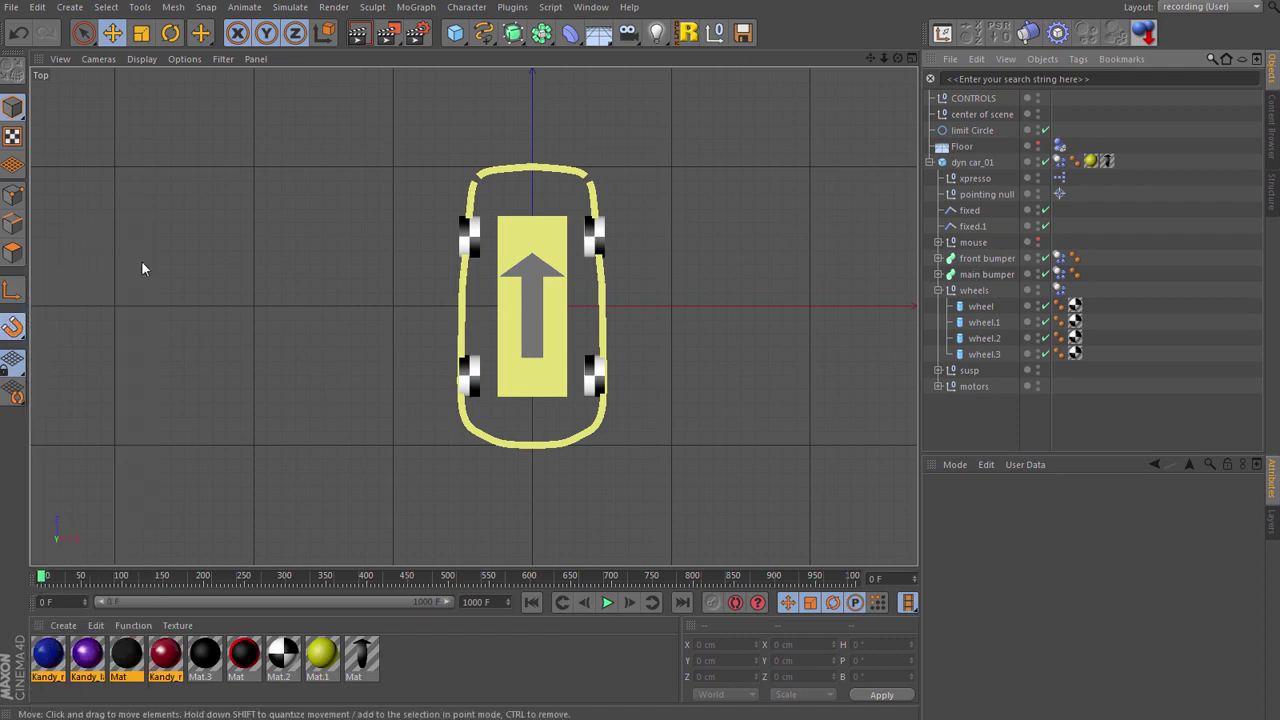
{"action": "key", "text": "p"}
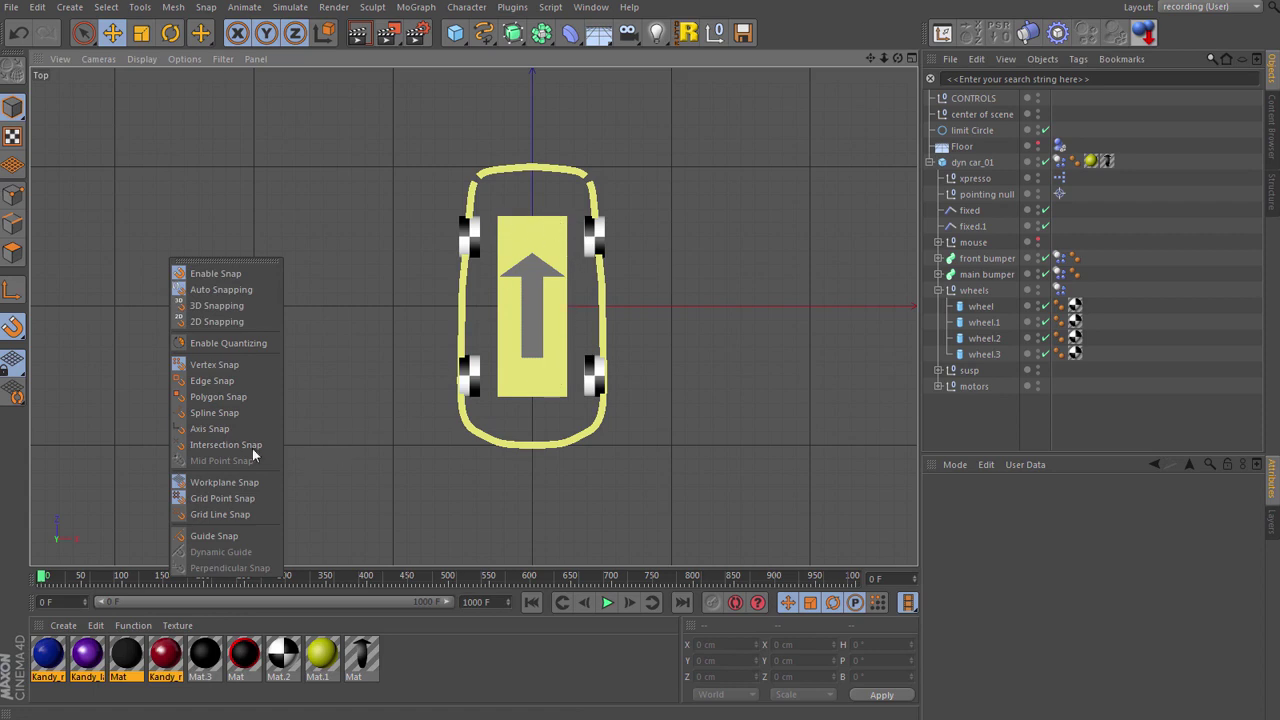
Tear the snap menu into a floating palette, uncheck Workplane Snap, and expand susp.
{"action": "left_click", "coordinate": [203, 365]}
{"action": "key", "text": "p"}
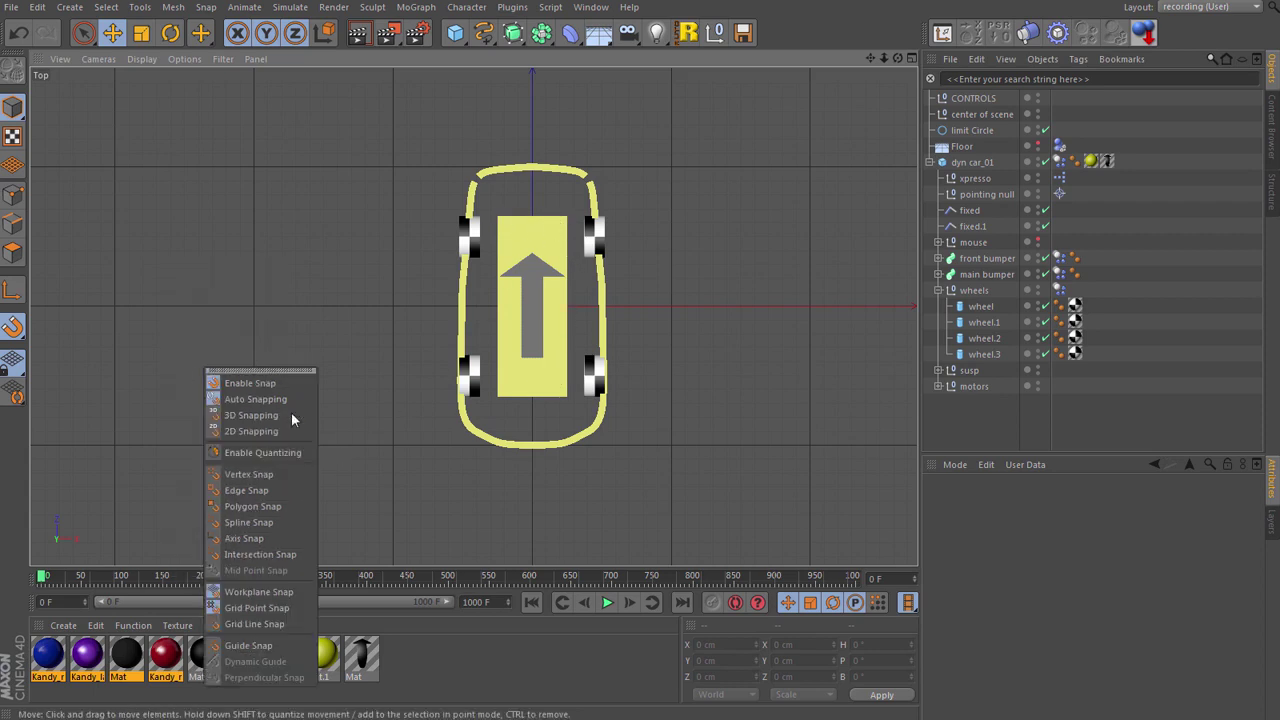
{"action": "key", "text": "p"}
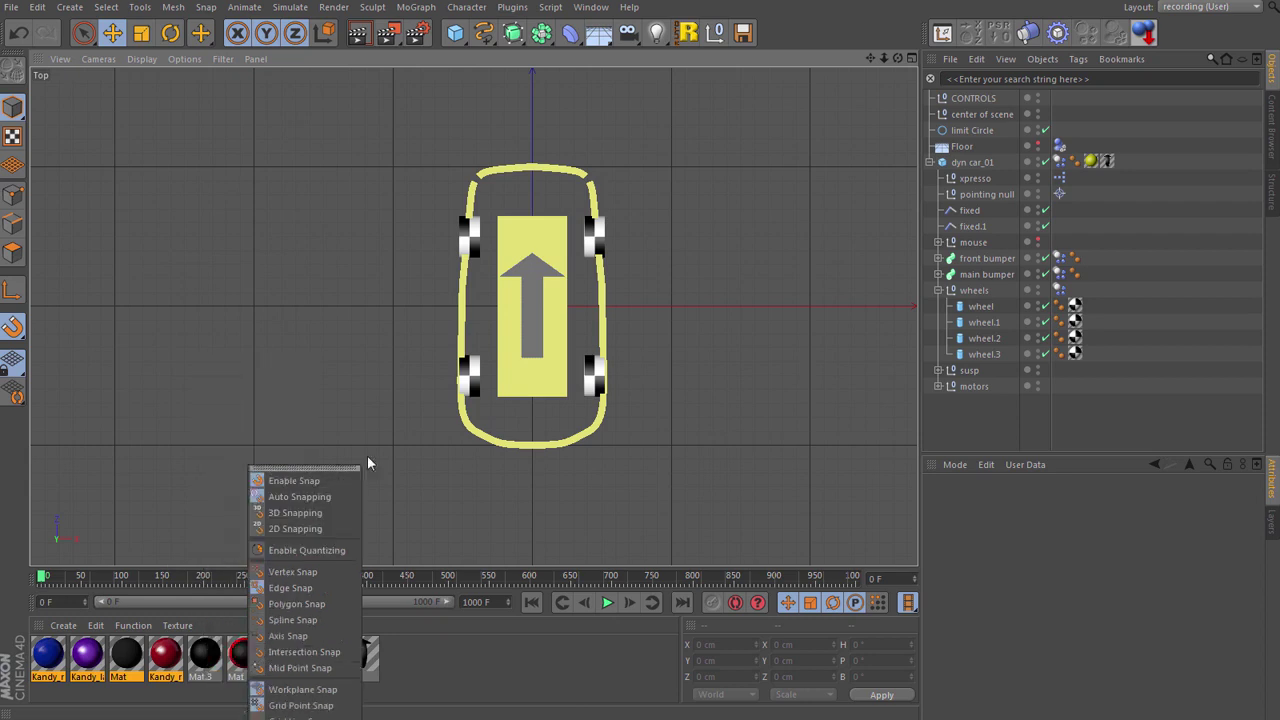
{"action": "left_click", "coordinate": [321, 466]}
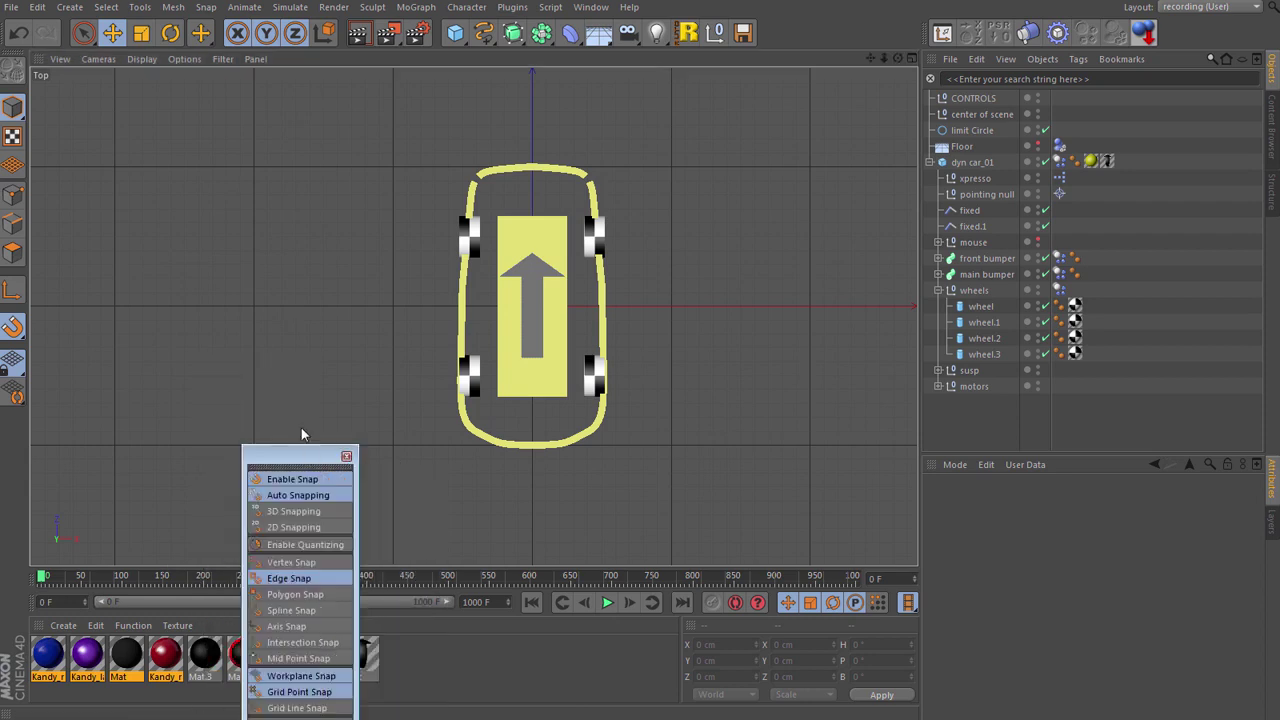
{"action": "left_click_drag", "start_coordinate": [305, 457], "coordinate": [157, 132]}
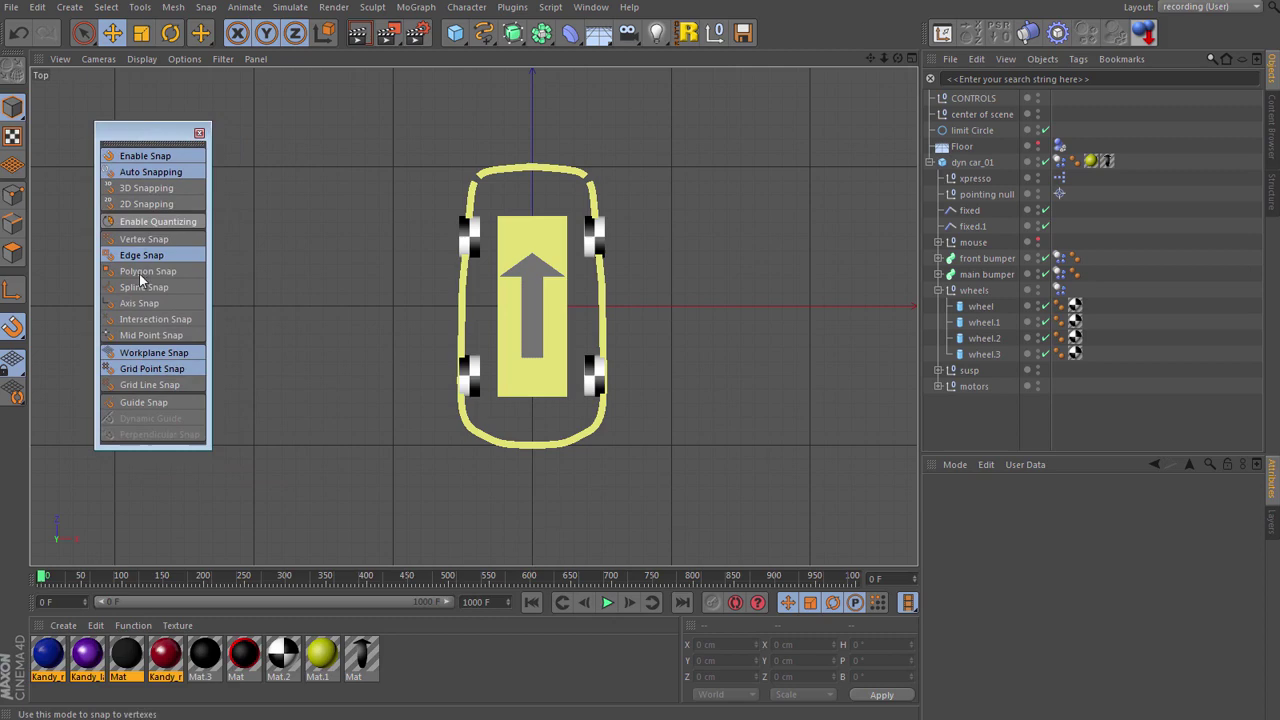
{"action": "left_click", "coordinate": [145, 353]}
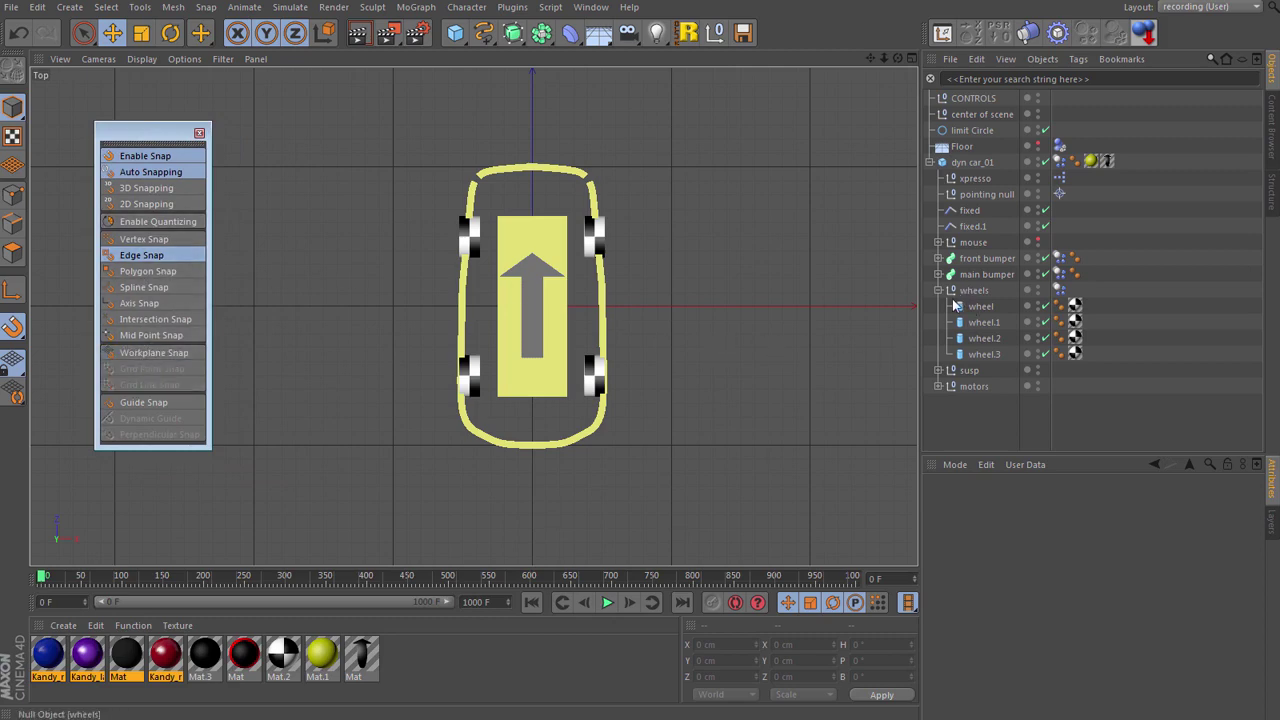
{"action": "left_click", "coordinate": [938, 370]}
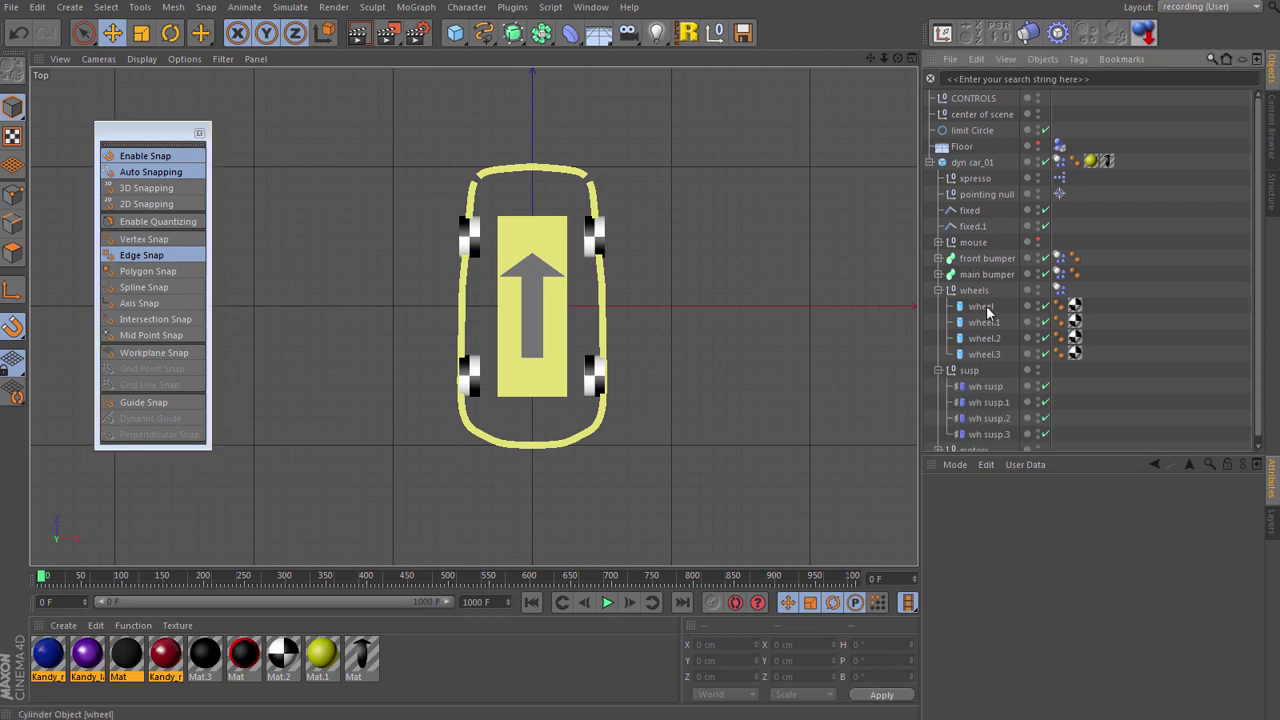
Move the front wheels, wheel and wheel.1, with their wh susp connectors inward to X ±25 cm.
{"action": "left_click", "coordinate": [985, 307]}
{"action": "left_click", "coordinate": [985, 390], "text": "ctrl"}
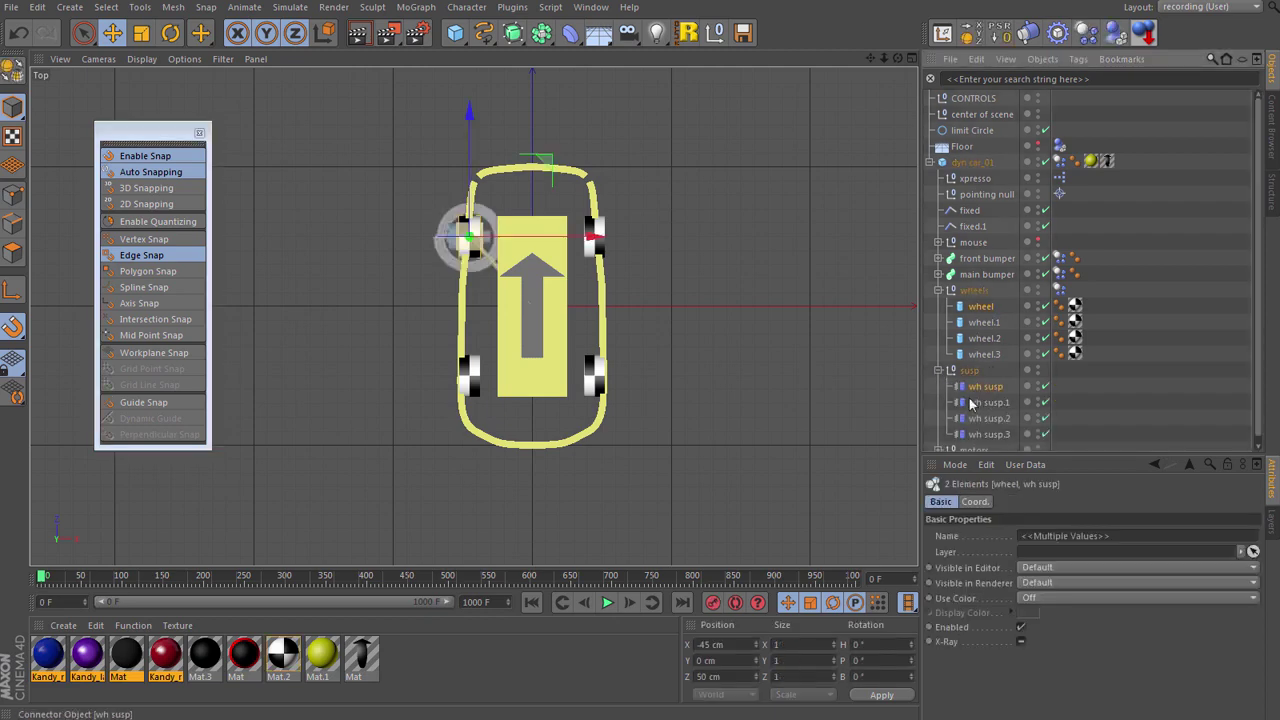
{"action": "scroll", "coordinate": [504, 245], "scroll_direction": "up", "scroll_amount": 3}
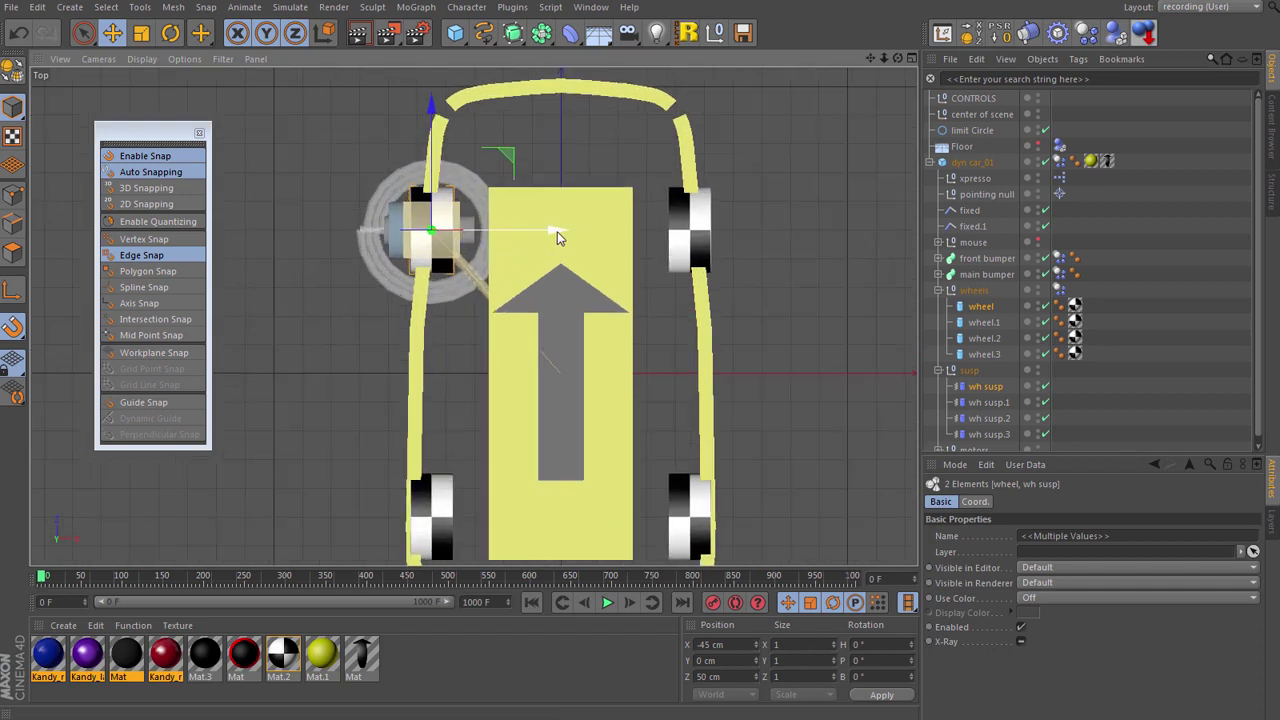
{"action": "left_click_drag", "start_coordinate": [557, 231], "coordinate": [613, 245]}
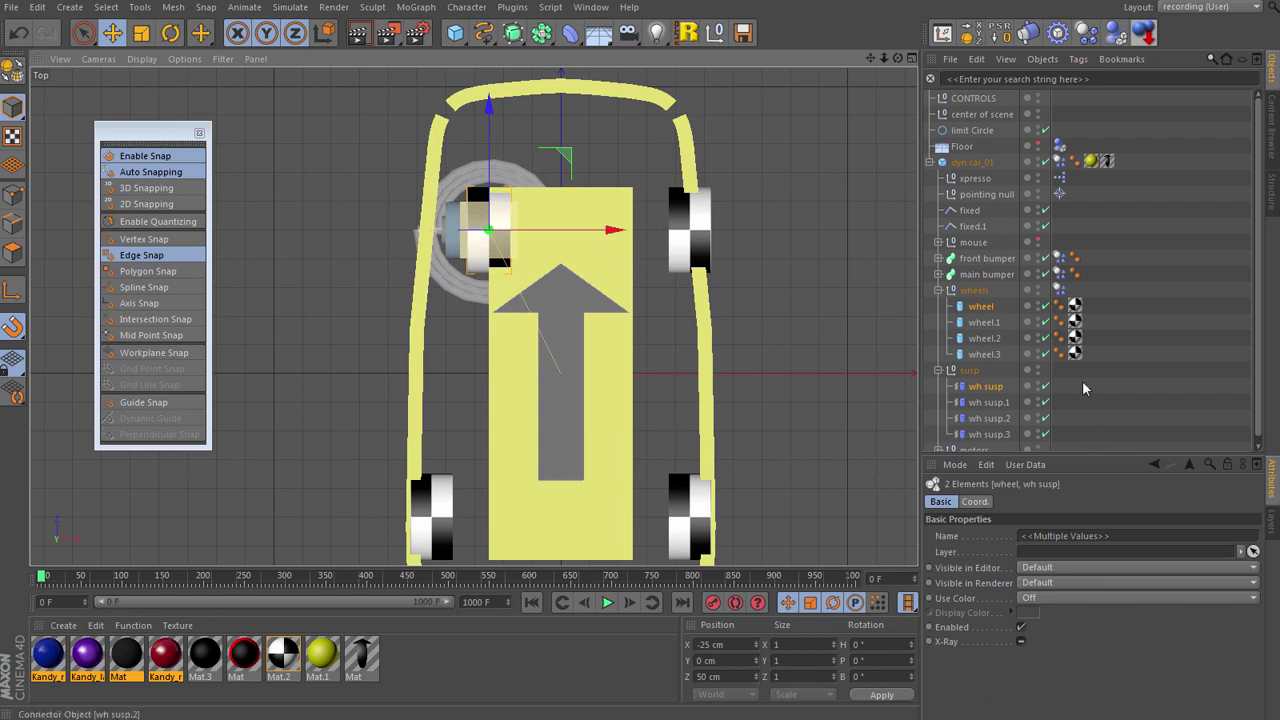
{"action": "left_click", "coordinate": [984, 322]}
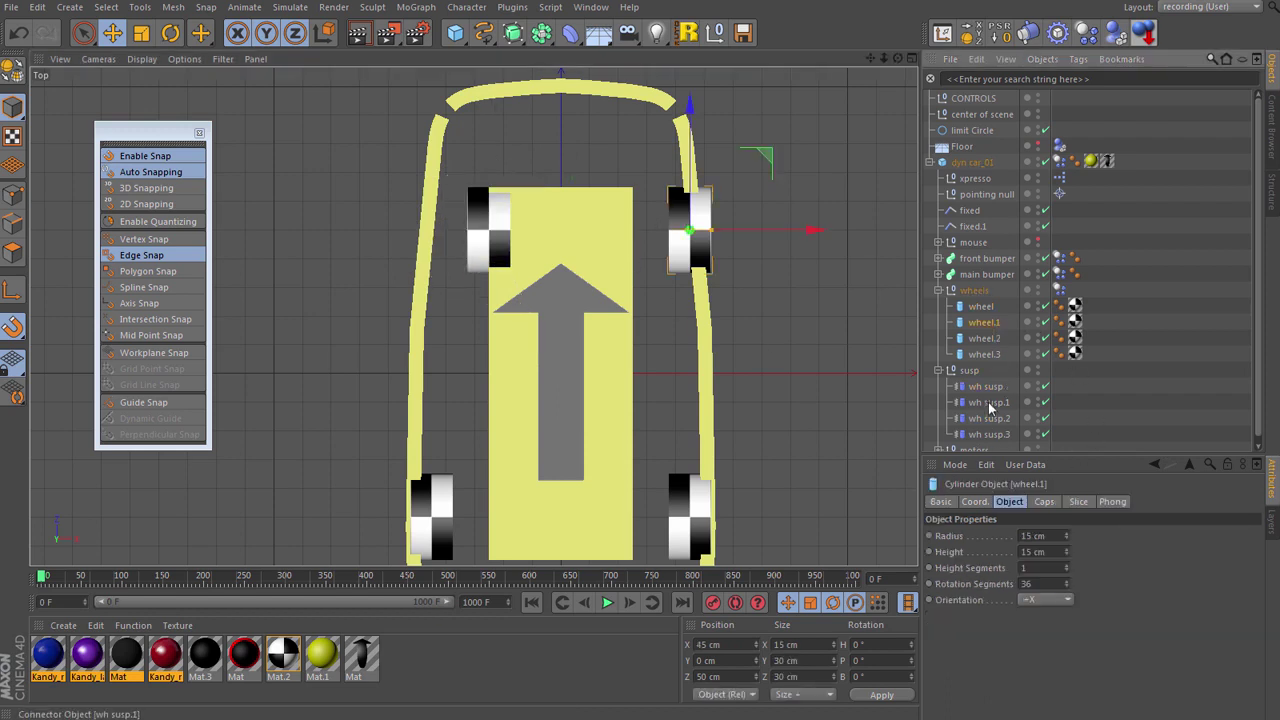
{"action": "left_click", "coordinate": [988, 402], "text": "ctrl"}
{"action": "left_click_drag", "start_coordinate": [806, 229], "coordinate": [758, 230]}
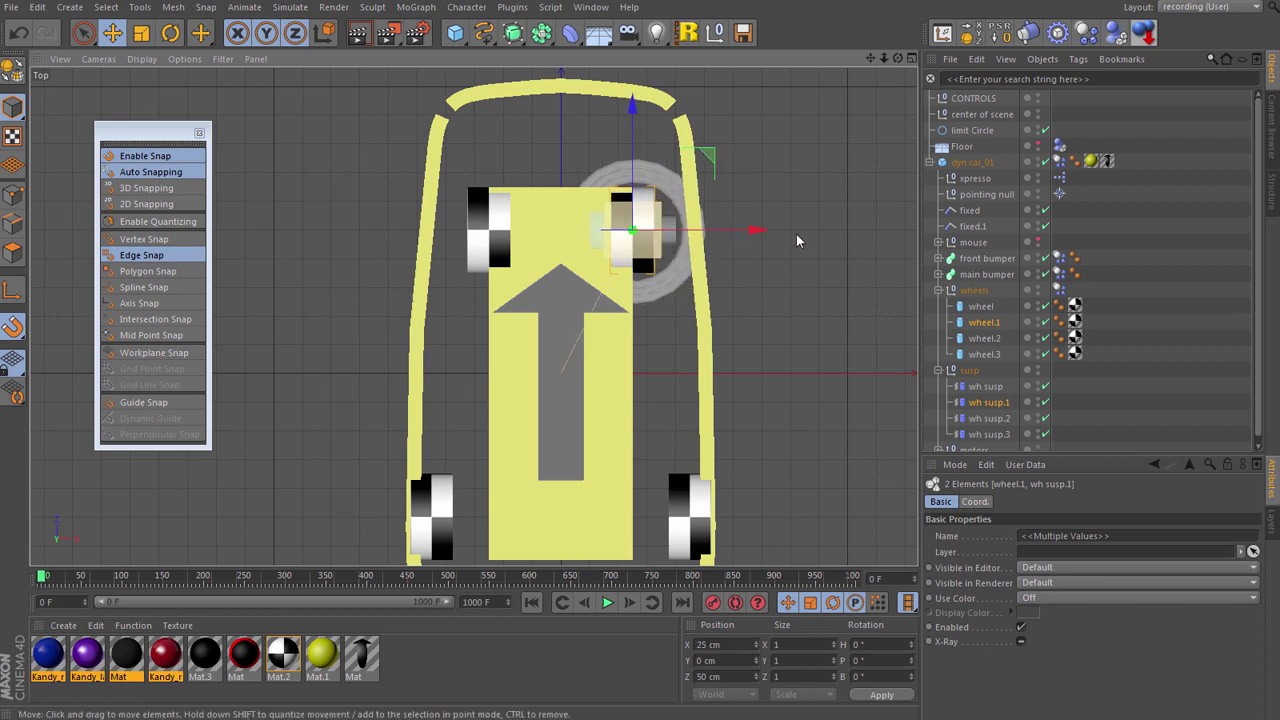
Move rear wheels wheel.2 and wheel.3 with their connectors inward to X ±25 cm, then return to Perspective.
{"action": "left_click_drag", "start_coordinate": [871, 59], "coordinate": [863, 224]}
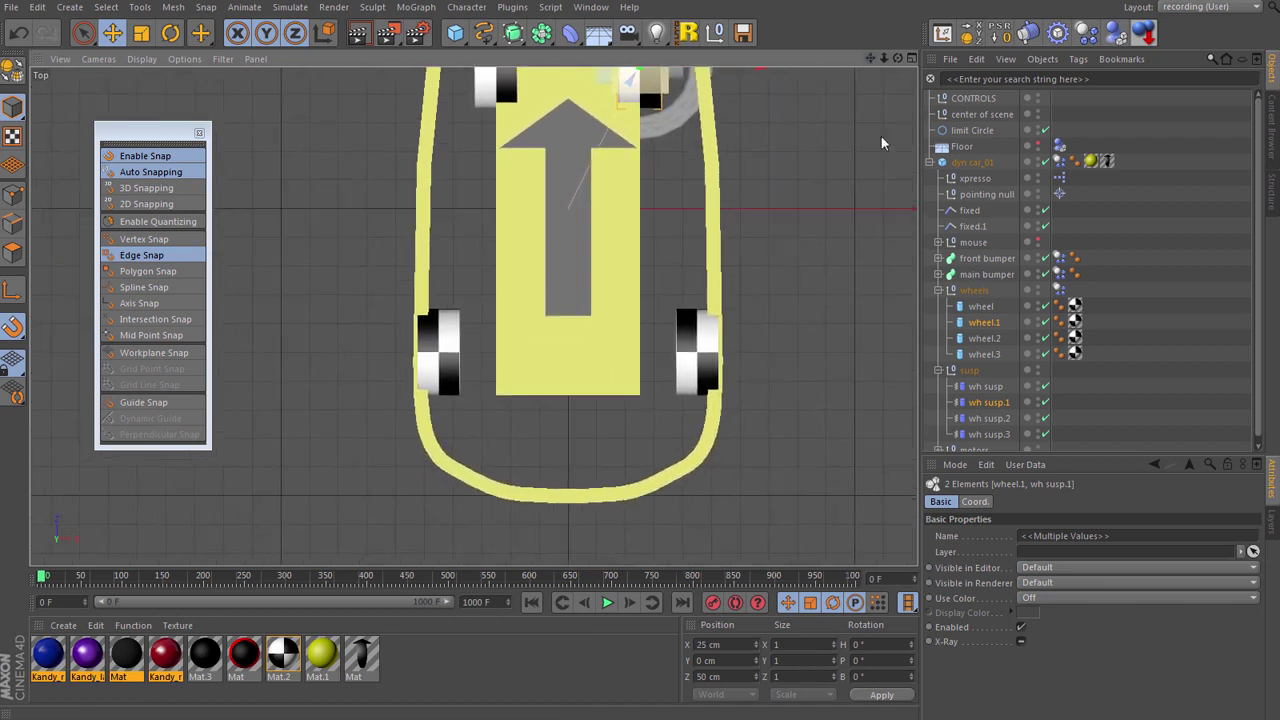
{"action": "left_click", "coordinate": [978, 340]}
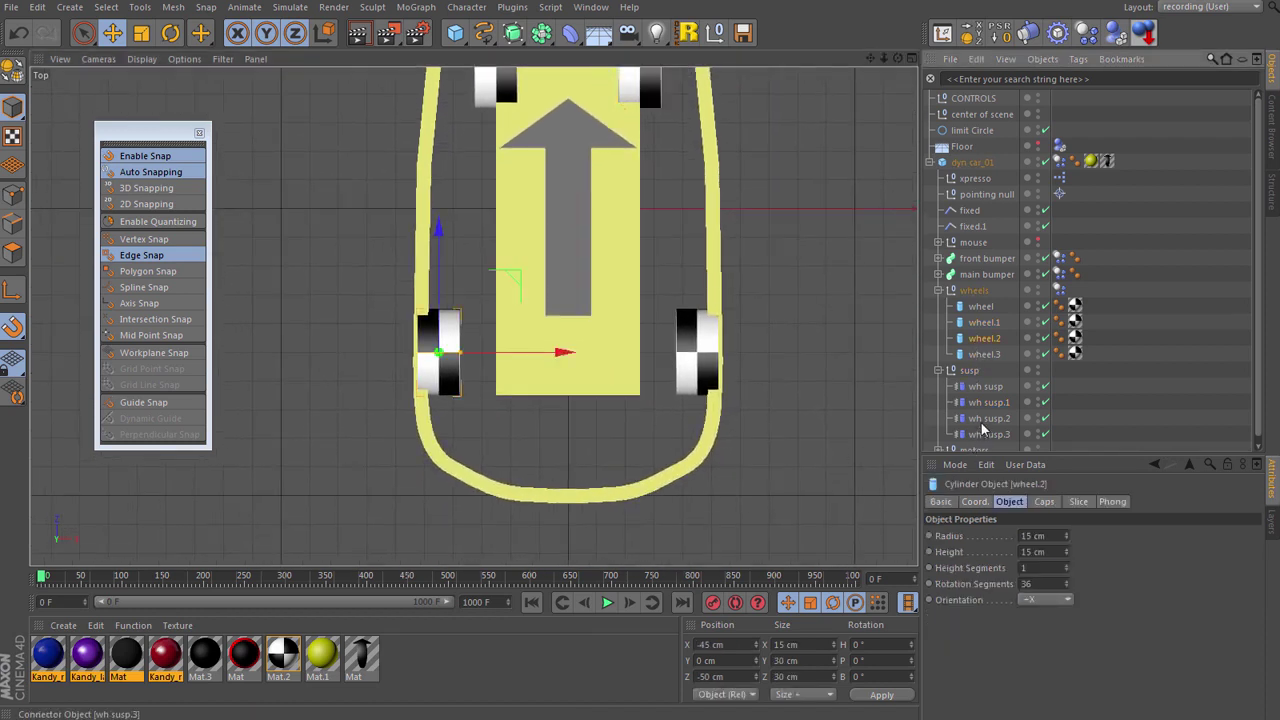
{"action": "left_click", "coordinate": [983, 420], "text": "ctrl"}
{"action": "left_click_drag", "start_coordinate": [564, 354], "coordinate": [621, 356]}
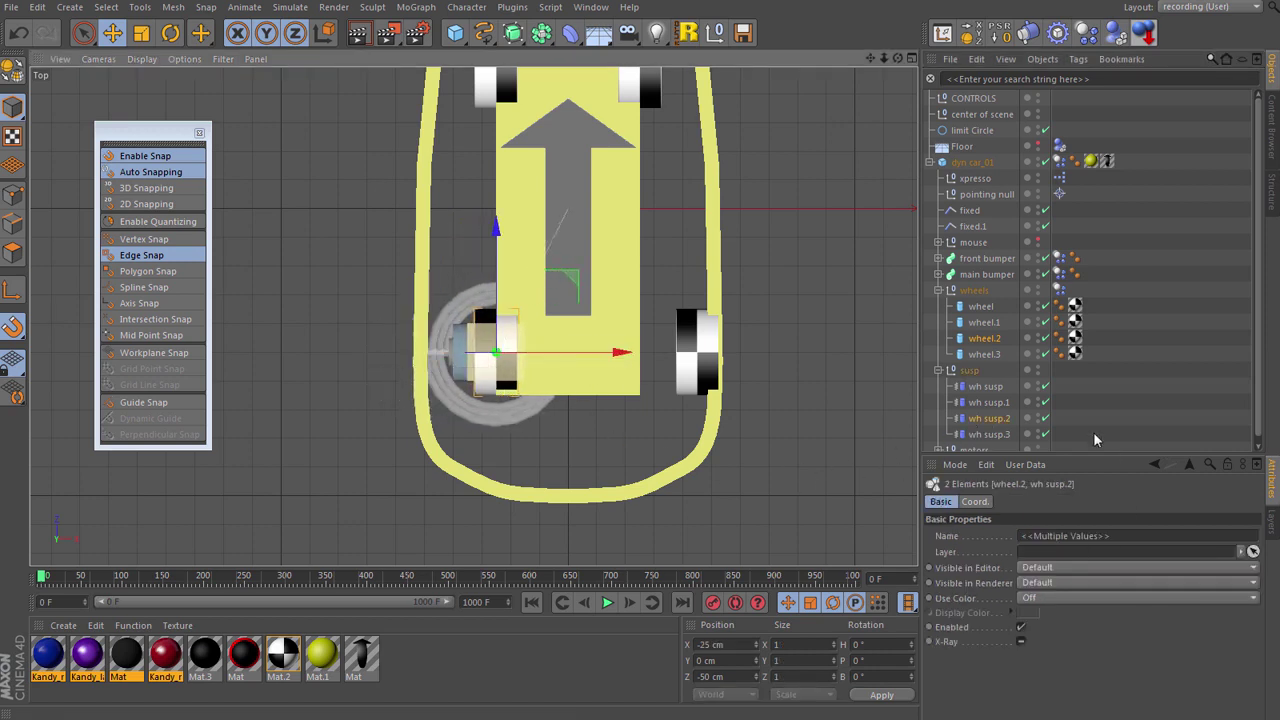
{"action": "left_click", "coordinate": [980, 355]}
{"action": "left_click", "coordinate": [988, 434], "text": "ctrl"}
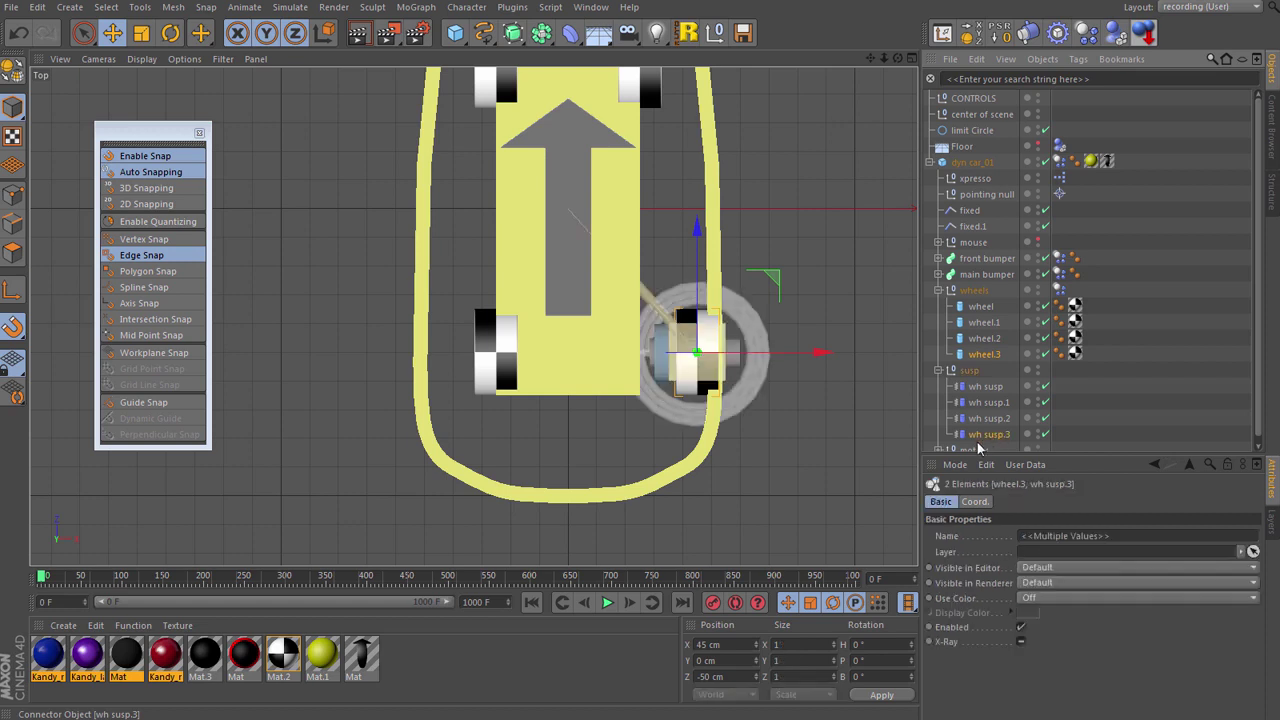
{"action": "left_click_drag", "start_coordinate": [820, 354], "coordinate": [765, 354]}
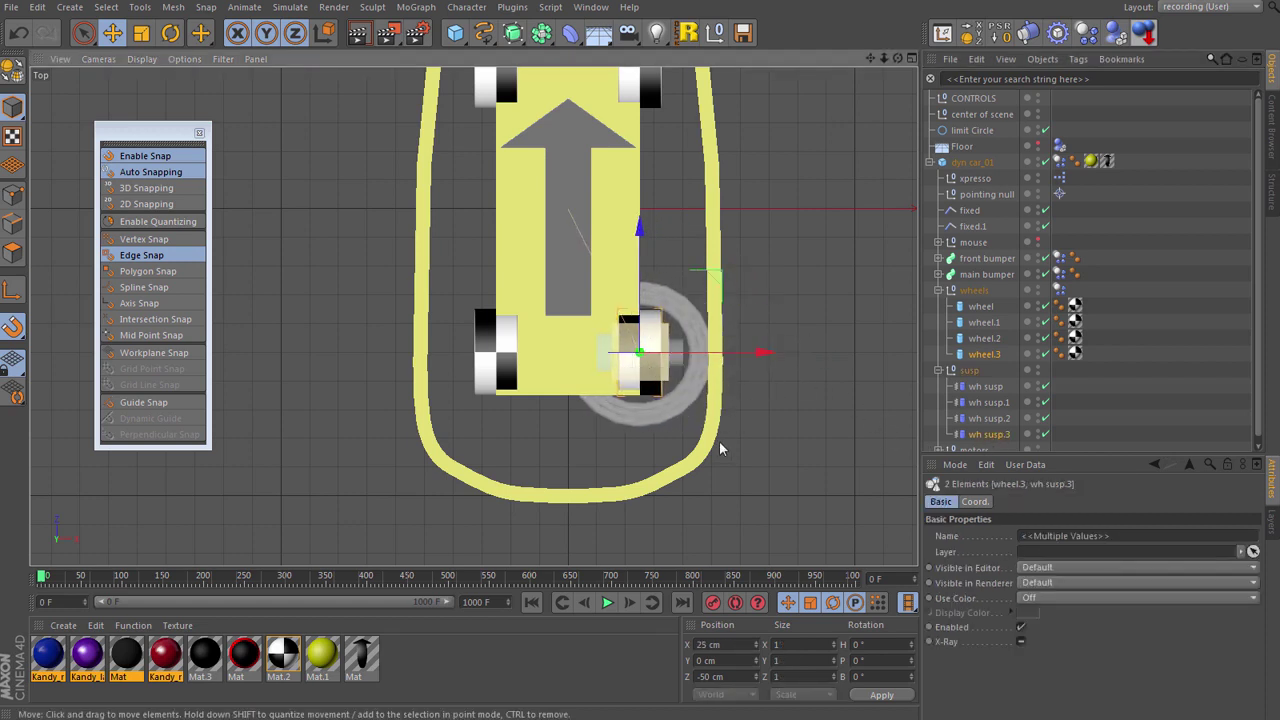
{"action": "key", "text": "F1"}
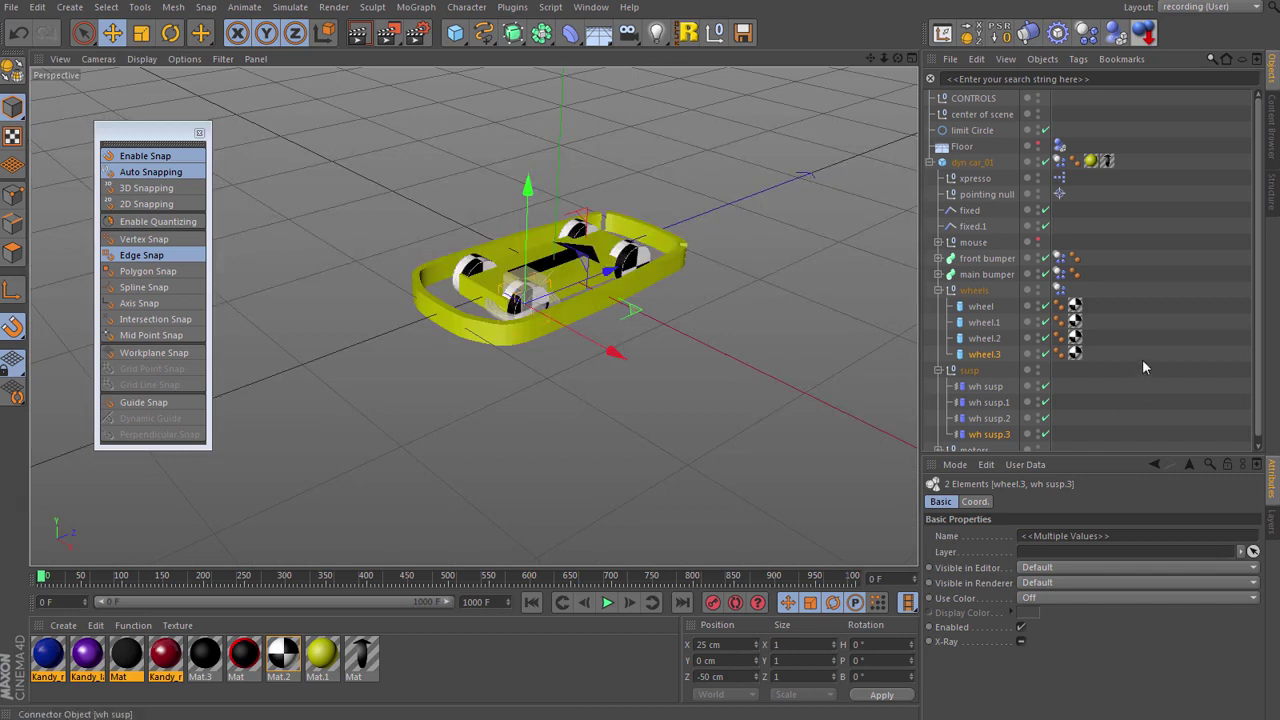
Deselect the wheel, disable Enable Snap in the palette, and close the snap palette.
{"action": "left_click", "coordinate": [1142, 359]}
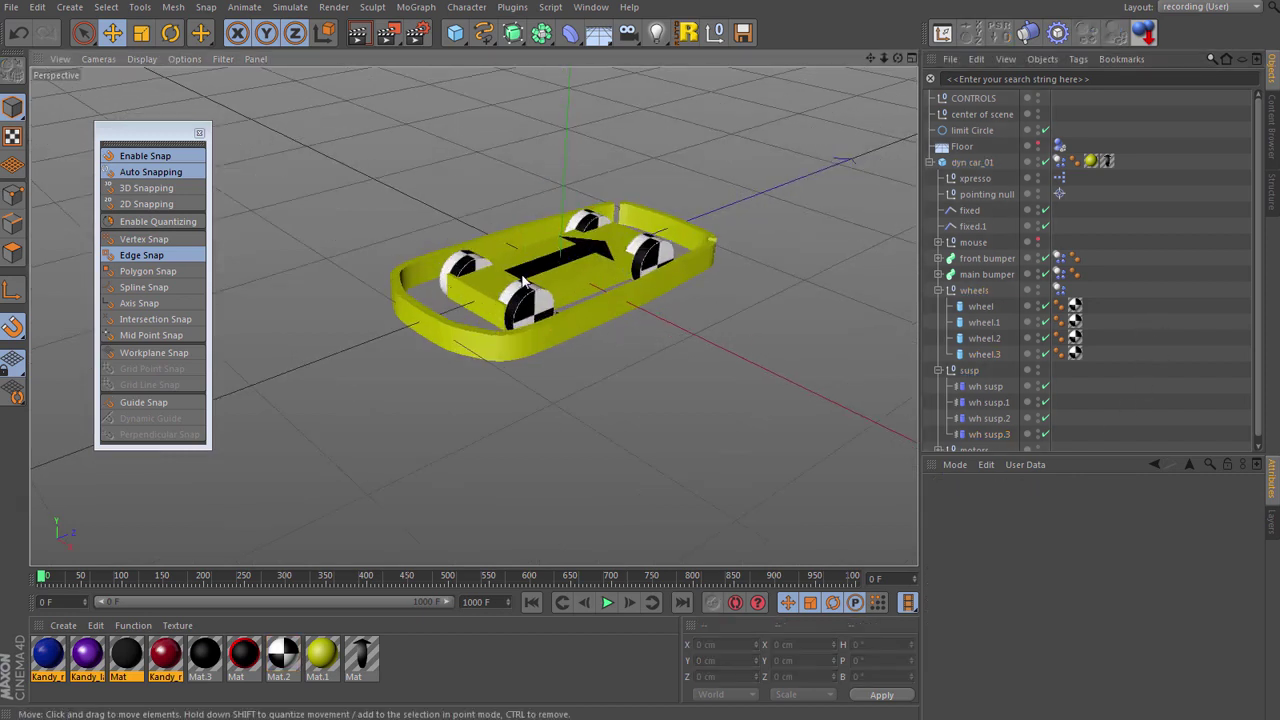
{"action": "scroll", "coordinate": [522, 285], "scroll_direction": "up", "scroll_amount": 2}
{"action": "scroll", "coordinate": [500, 309], "scroll_direction": "up", "scroll_amount": 2}
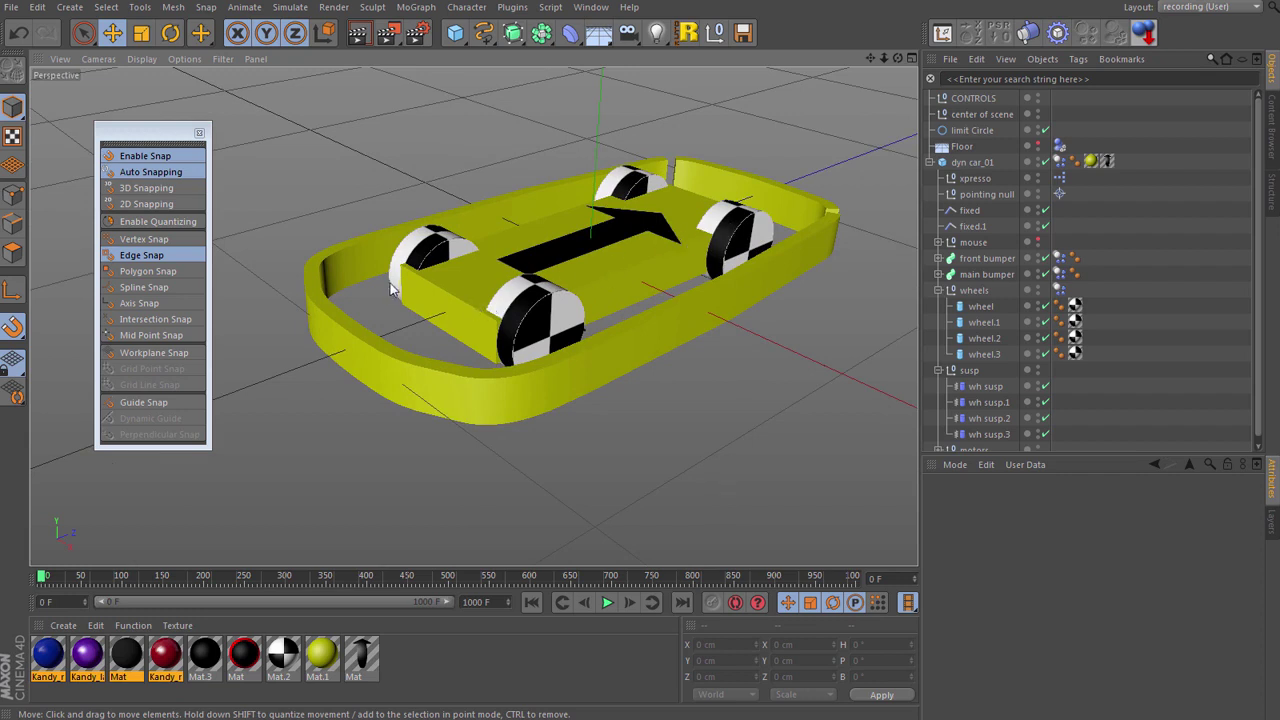
{"action": "scroll", "coordinate": [392, 289], "scroll_direction": "down", "scroll_amount": 6}
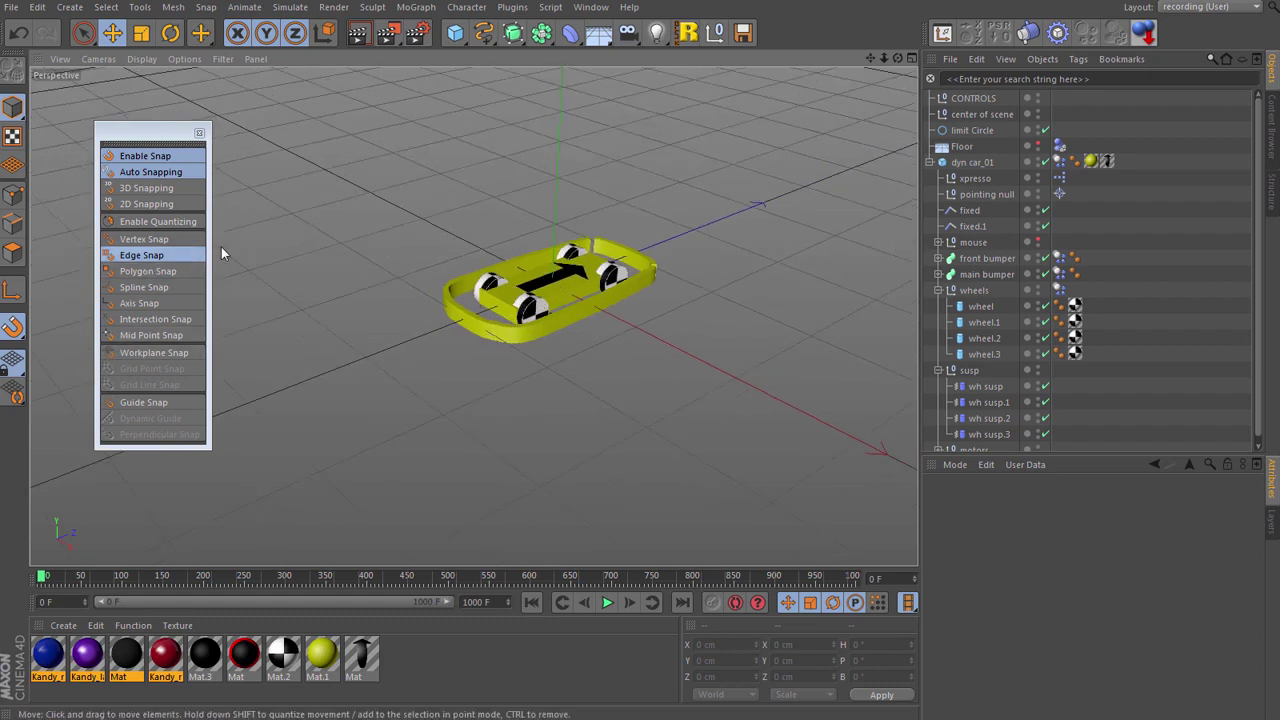
{"action": "left_click", "coordinate": [175, 157]}
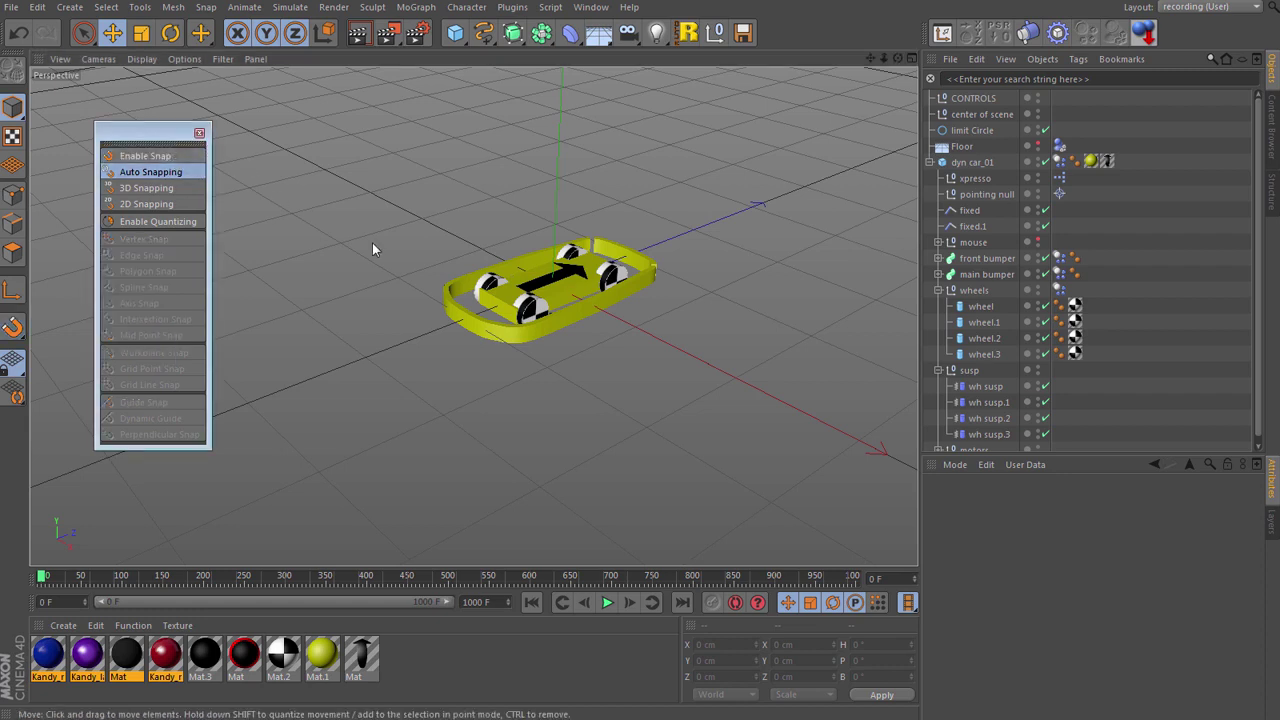
{"action": "left_click", "coordinate": [199, 133]}
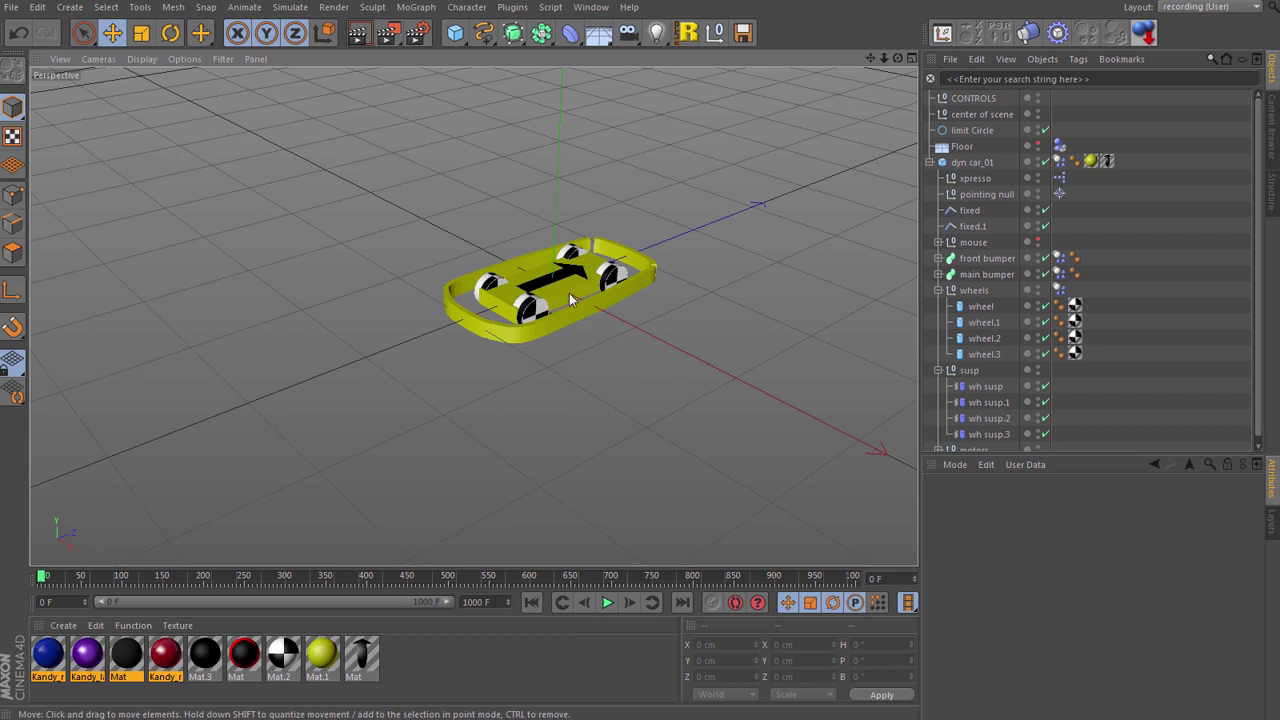
{"action": "left_click", "coordinate": [1060, 179]}
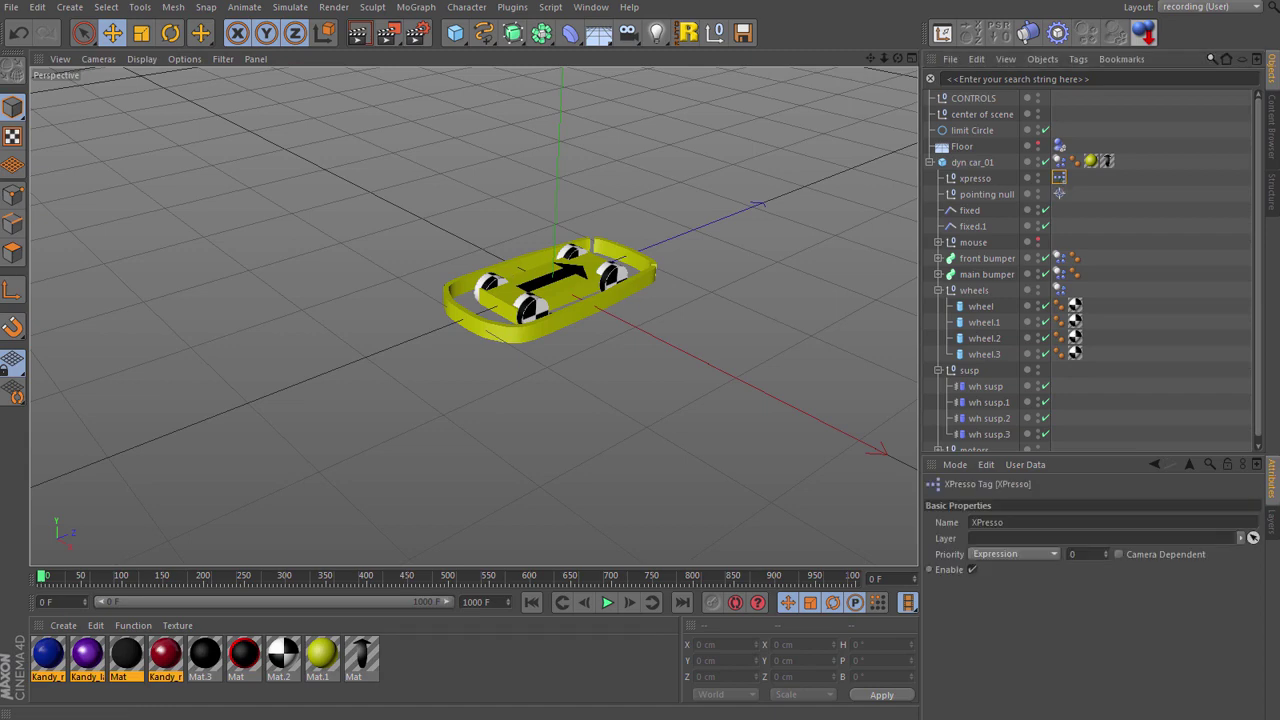
In dyn car_01's XPresso Editor, delete the Object node and the FlipFlop node, then close it.
{"action": "double_click", "coordinate": [1060, 179]}
{"action": "left_click_drag", "start_coordinate": [135, 60], "coordinate": [713, 19]}
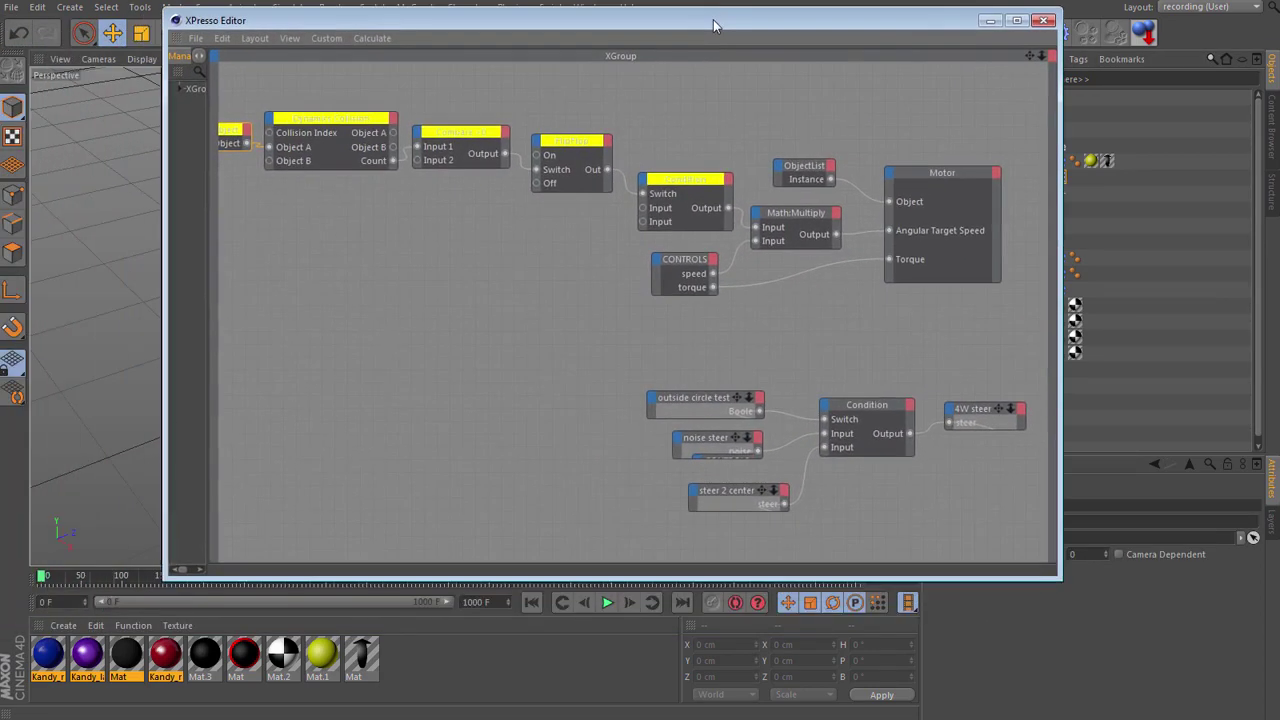
{"action": "middle_click_drag", "start_coordinate": [821, 225], "coordinate": [877, 215]}
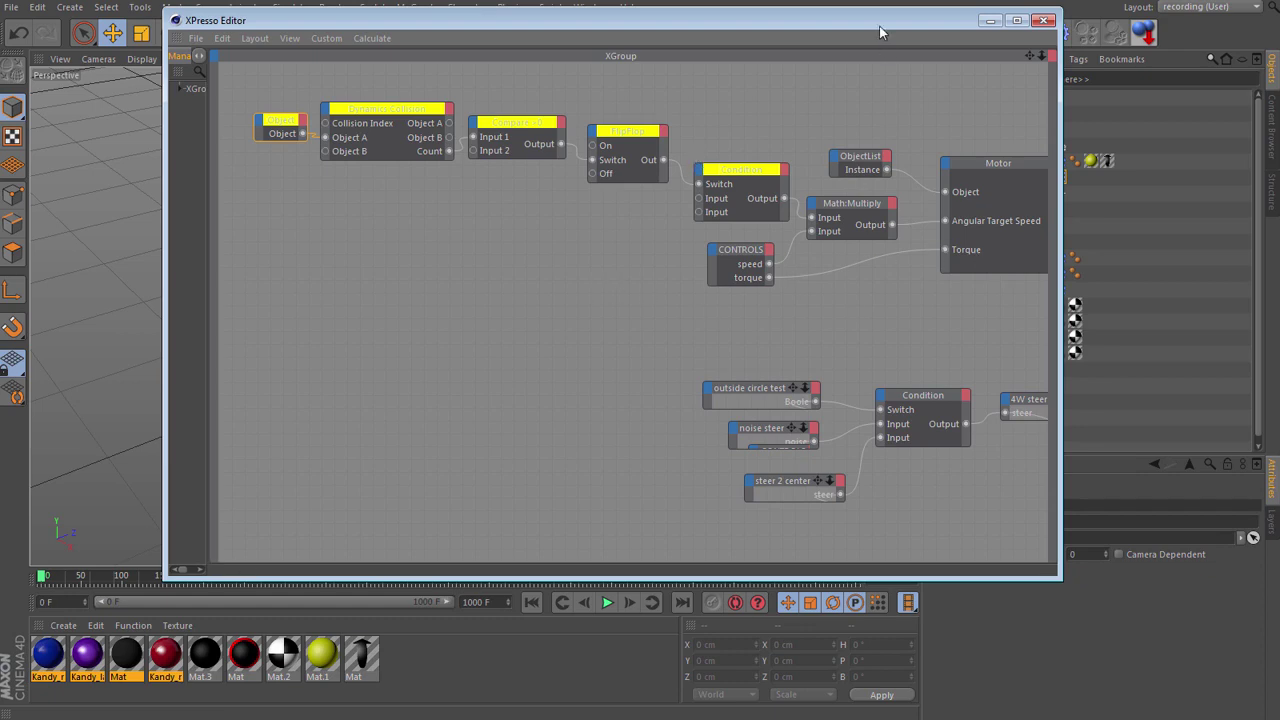
{"action": "left_click_drag", "start_coordinate": [880, 20], "coordinate": [800, 381]}
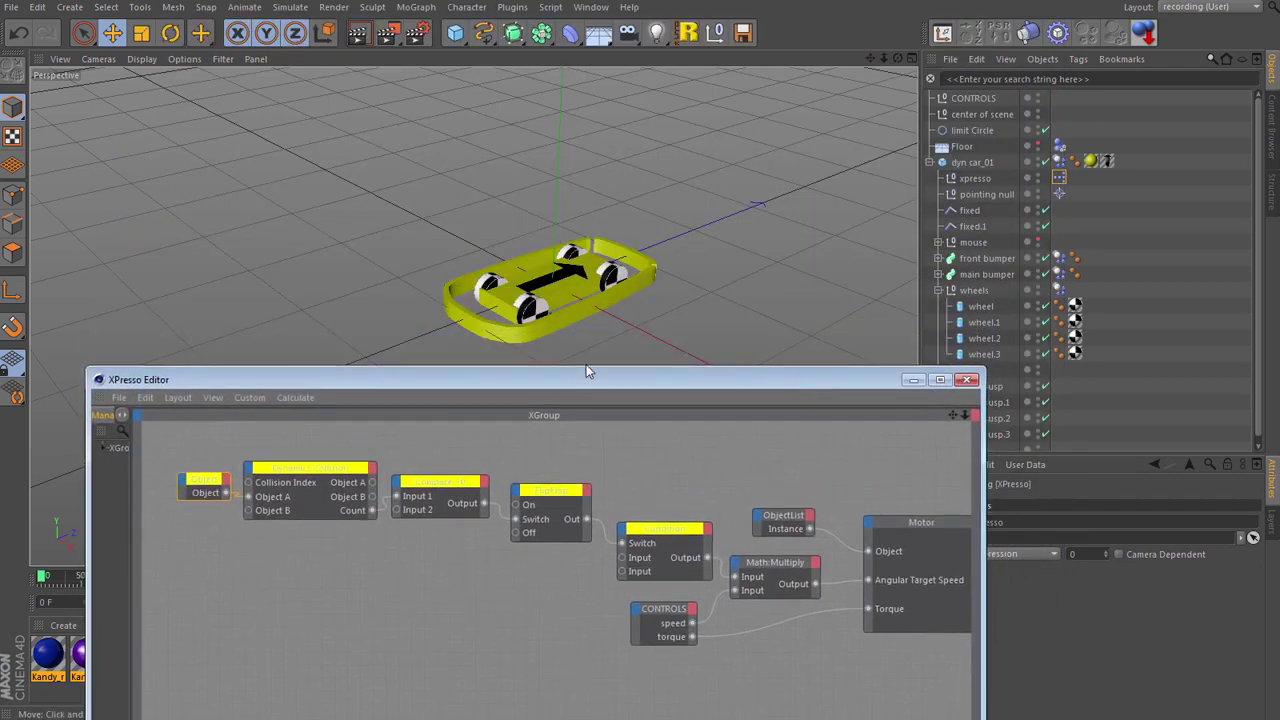
{"action": "left_click_drag", "start_coordinate": [581, 395], "coordinate": [586, 96]}
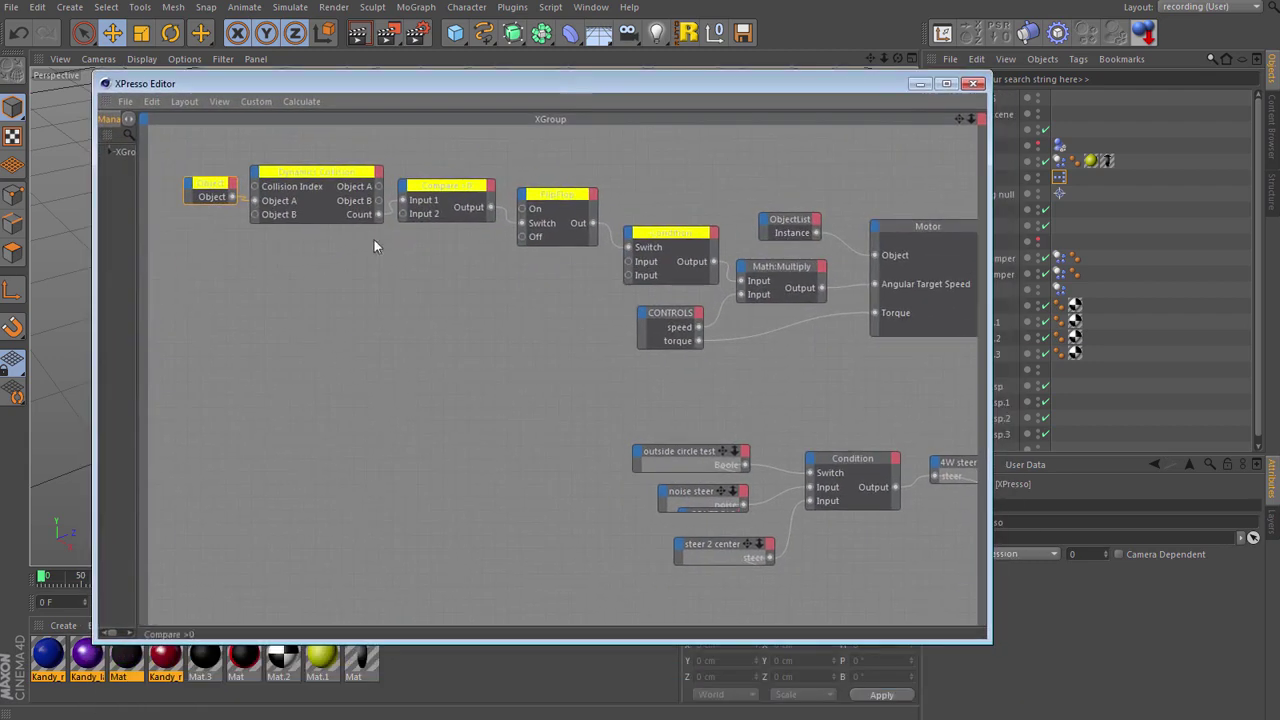
{"action": "left_click", "coordinate": [206, 188]}
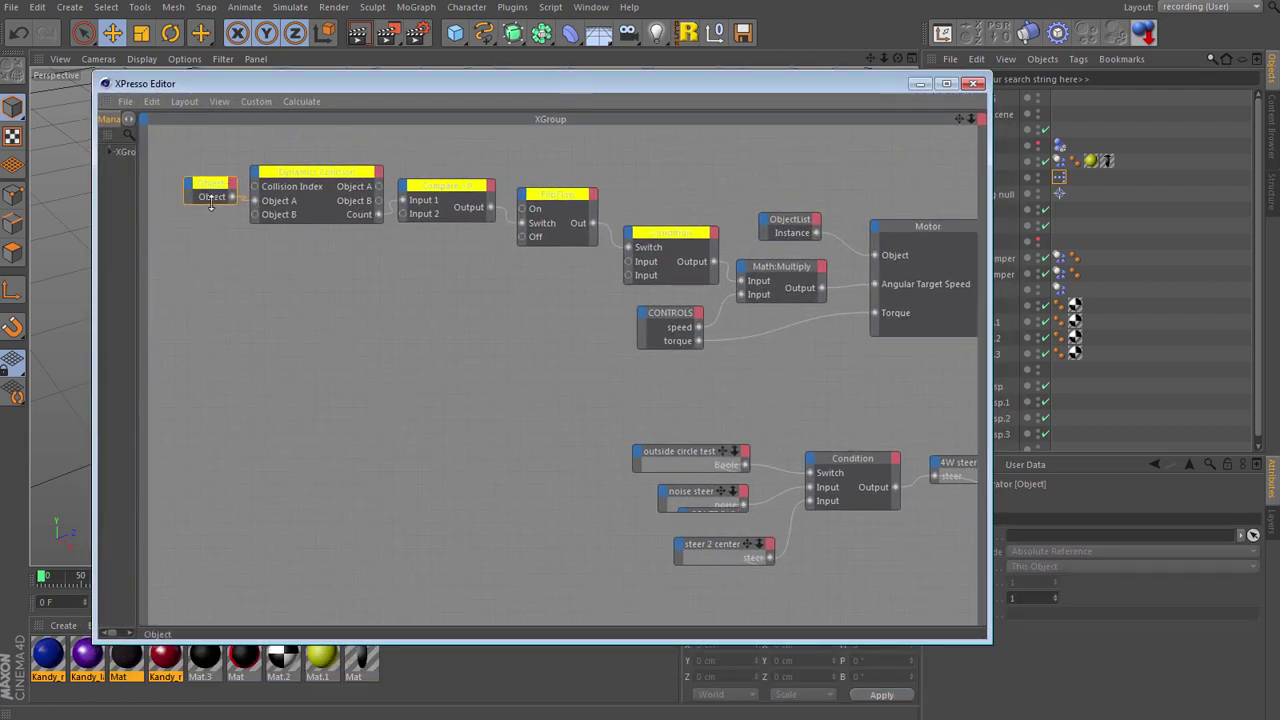
{"action": "key", "text": "Delete"}
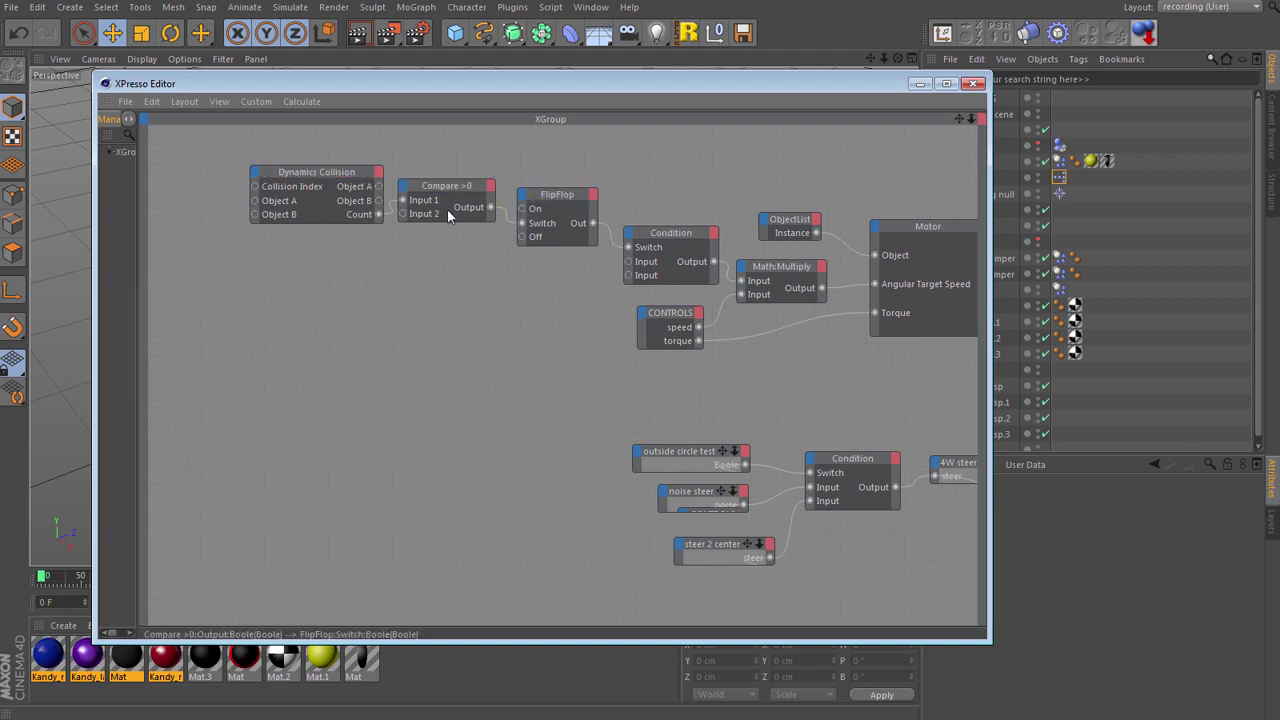
{"action": "left_click", "coordinate": [555, 196]}
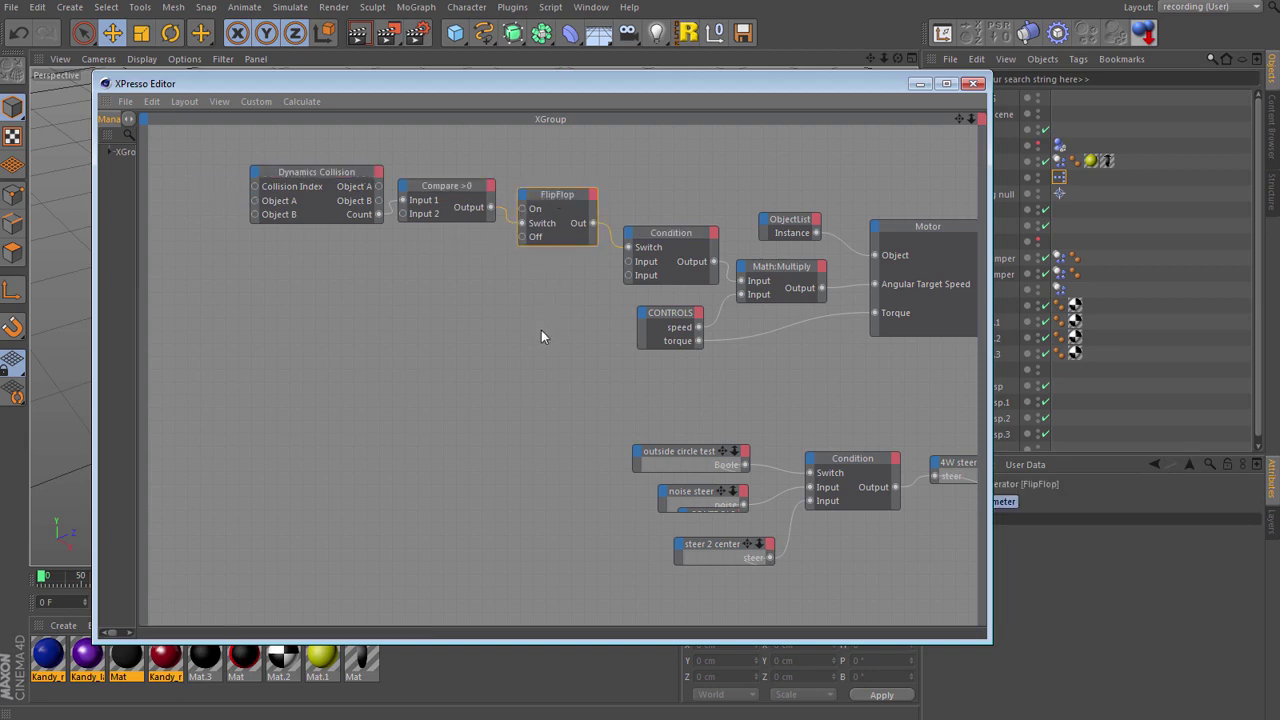
{"action": "key", "text": "Delete"}
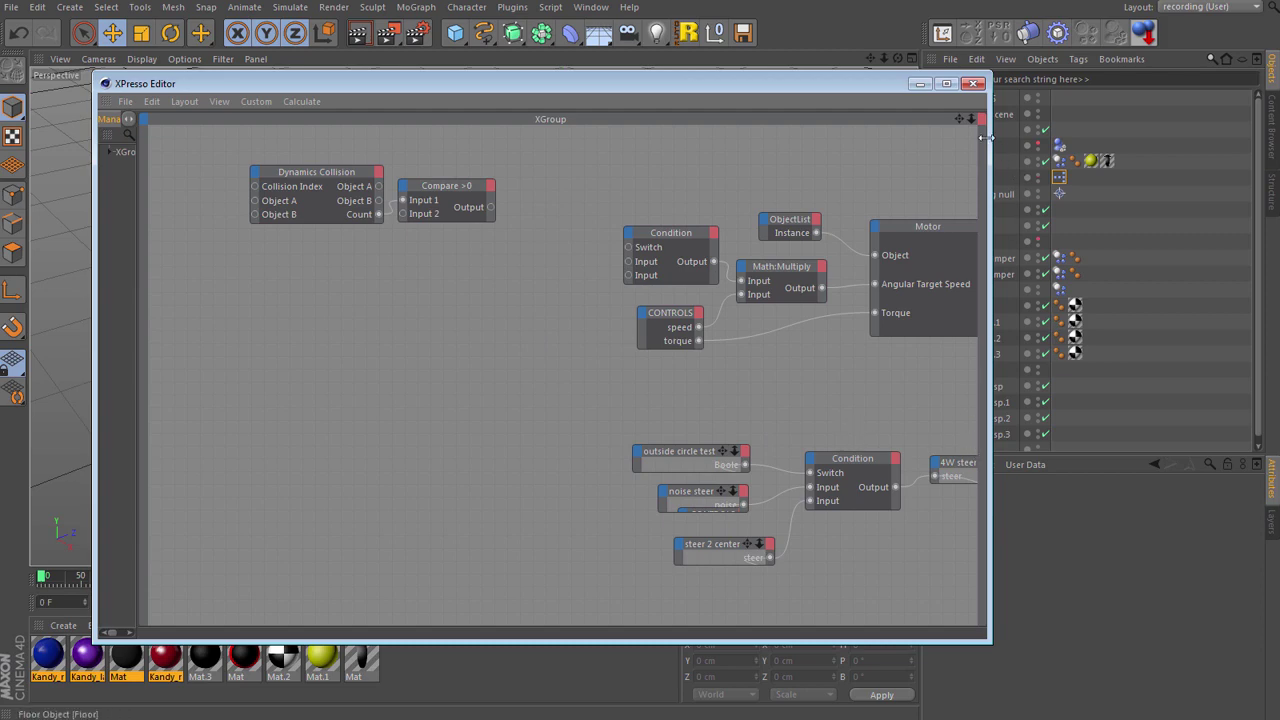
{"action": "left_click_drag", "start_coordinate": [962, 122], "coordinate": [887, 126]}
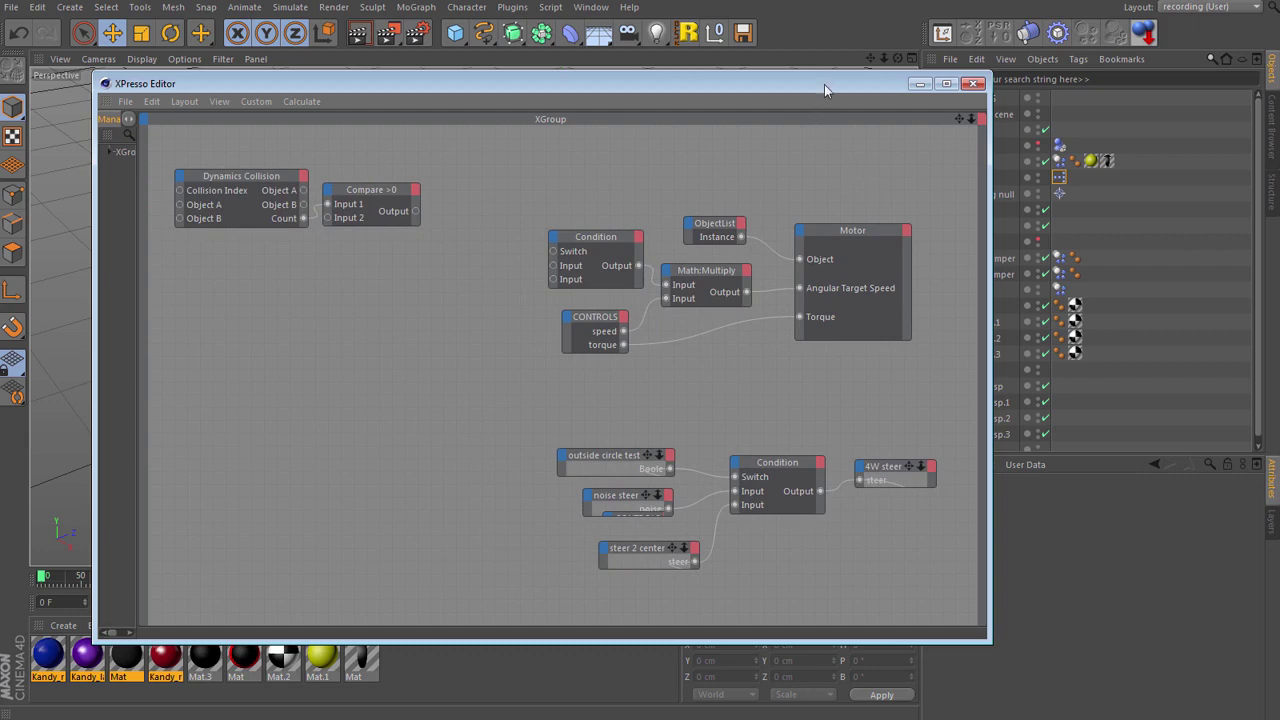
{"action": "left_click", "coordinate": [973, 83]}
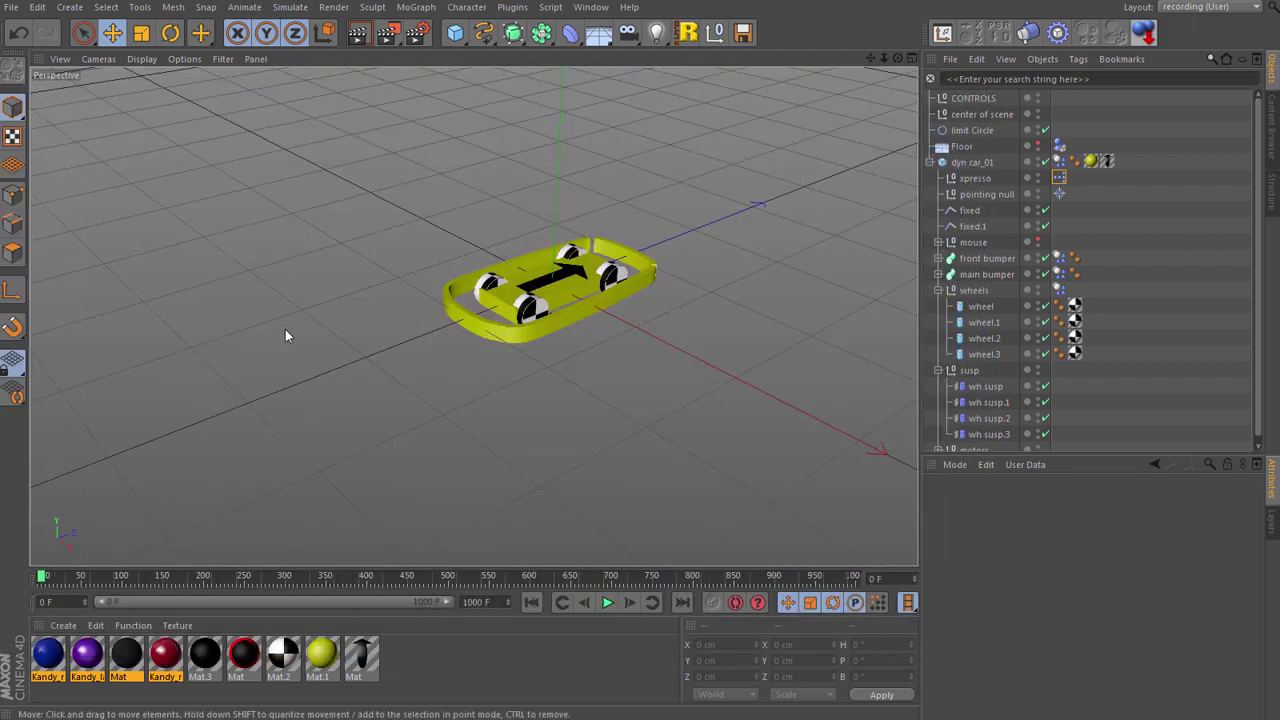
Drop dyn car_01 onto the floor so it rests at Y 15 cm.
{"action": "scroll", "coordinate": [521, 318], "scroll_direction": "down", "scroll_amount": 5}
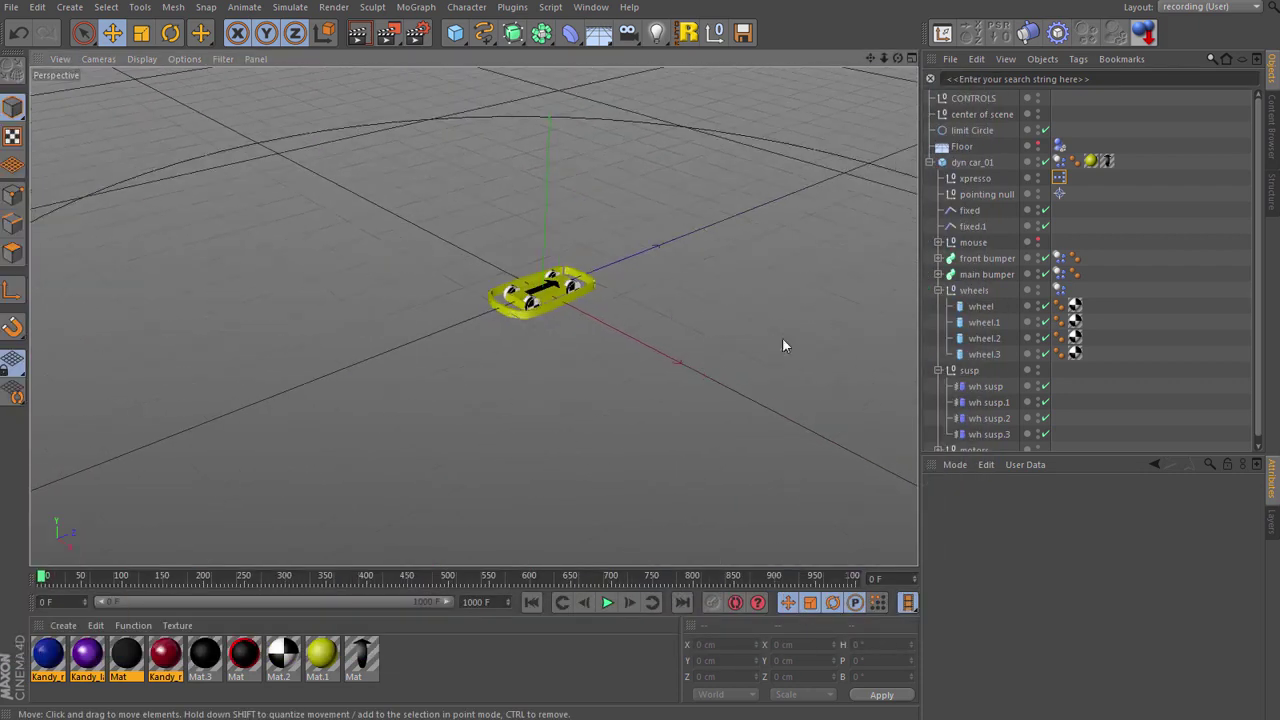
{"action": "left_click", "coordinate": [971, 162]}
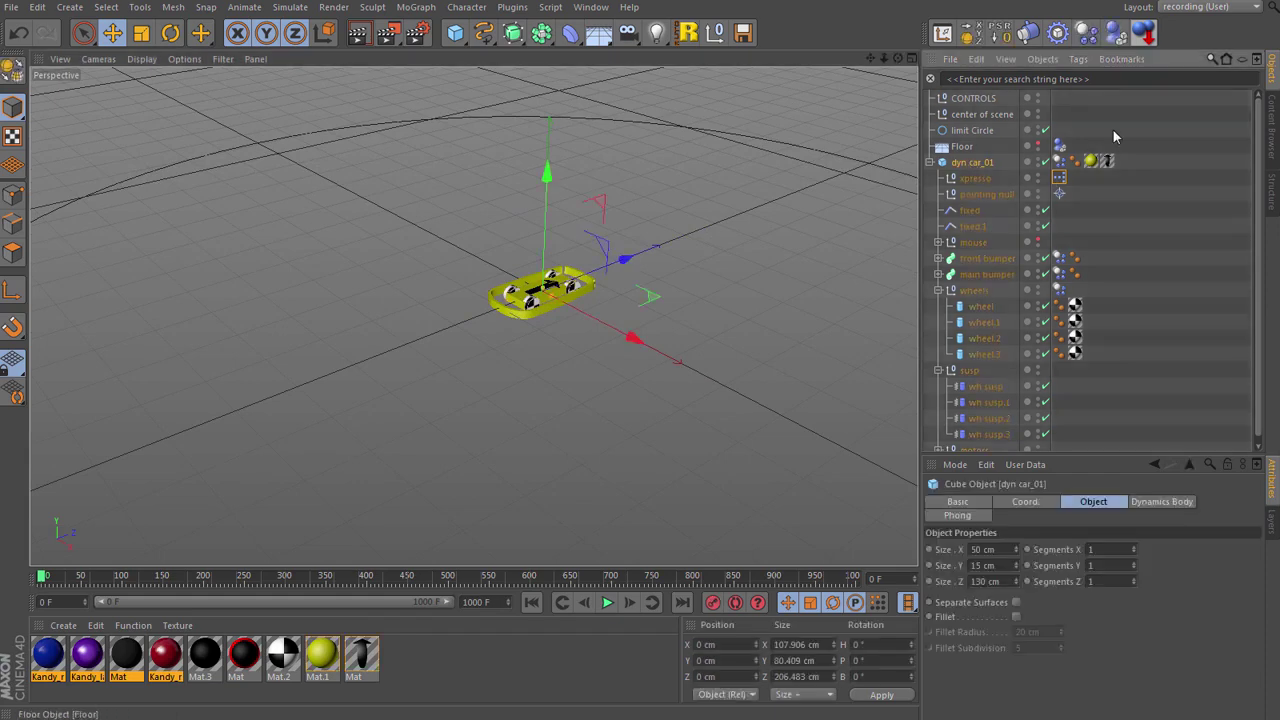
{"action": "left_click", "coordinate": [1147, 36]}
Play the simulation as a test drive, stop it, rewind to frame 0 and deselect the car.
{"action": "scroll", "coordinate": [437, 259], "scroll_direction": "down", "scroll_amount": 3}
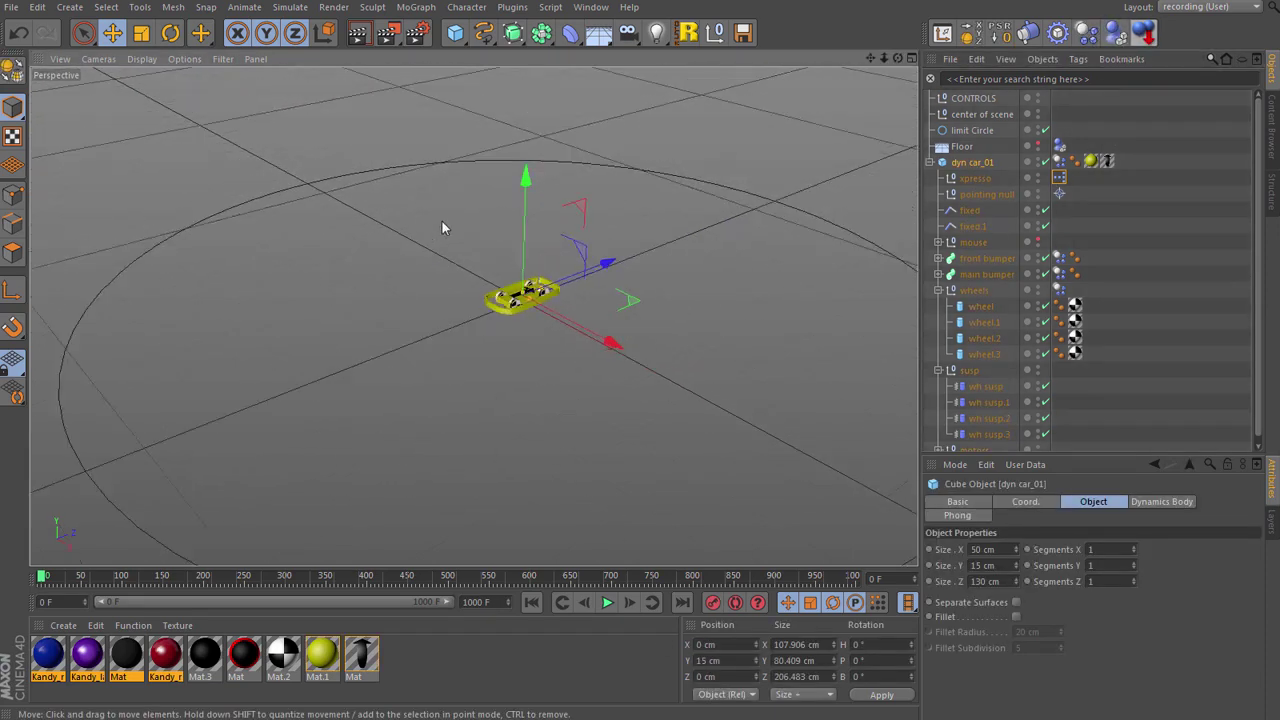
{"action": "scroll", "coordinate": [442, 228], "scroll_direction": "down", "scroll_amount": 2}
{"action": "left_click", "coordinate": [607, 603]}
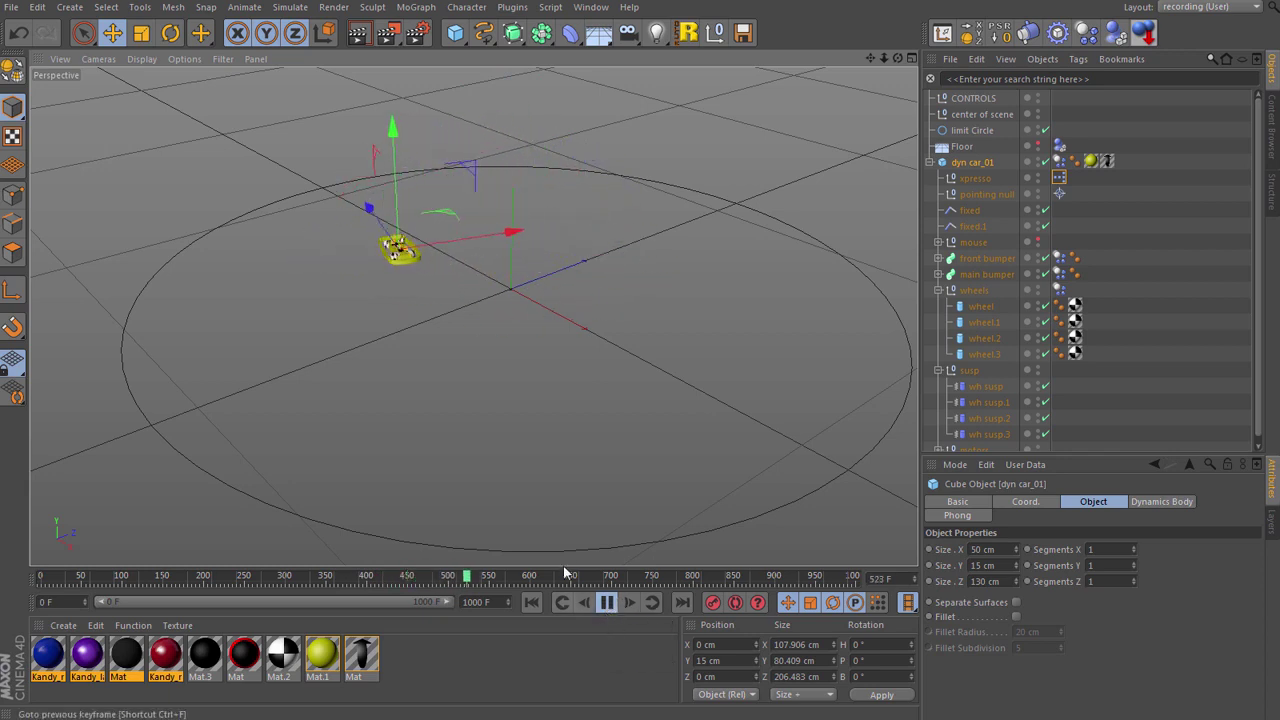
{"action": "left_click", "coordinate": [607, 602]}
{"action": "left_click", "coordinate": [532, 601]}
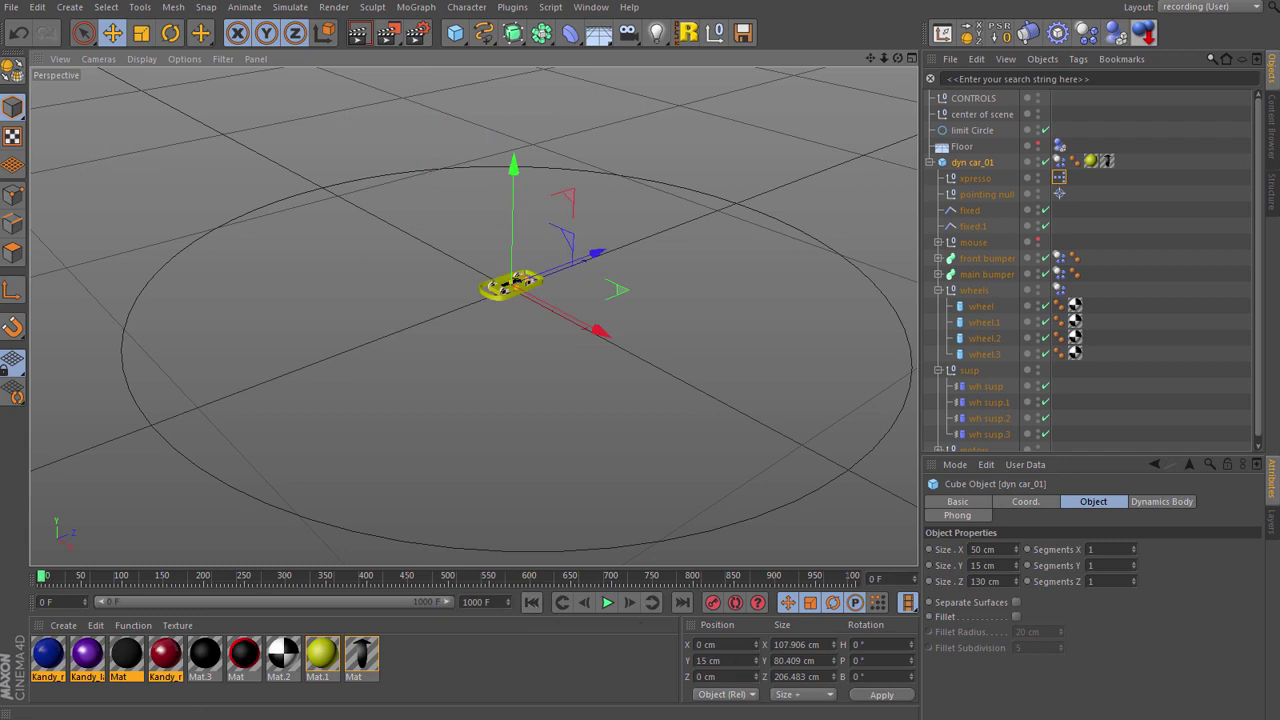
{"action": "left_click", "coordinate": [569, 491]}
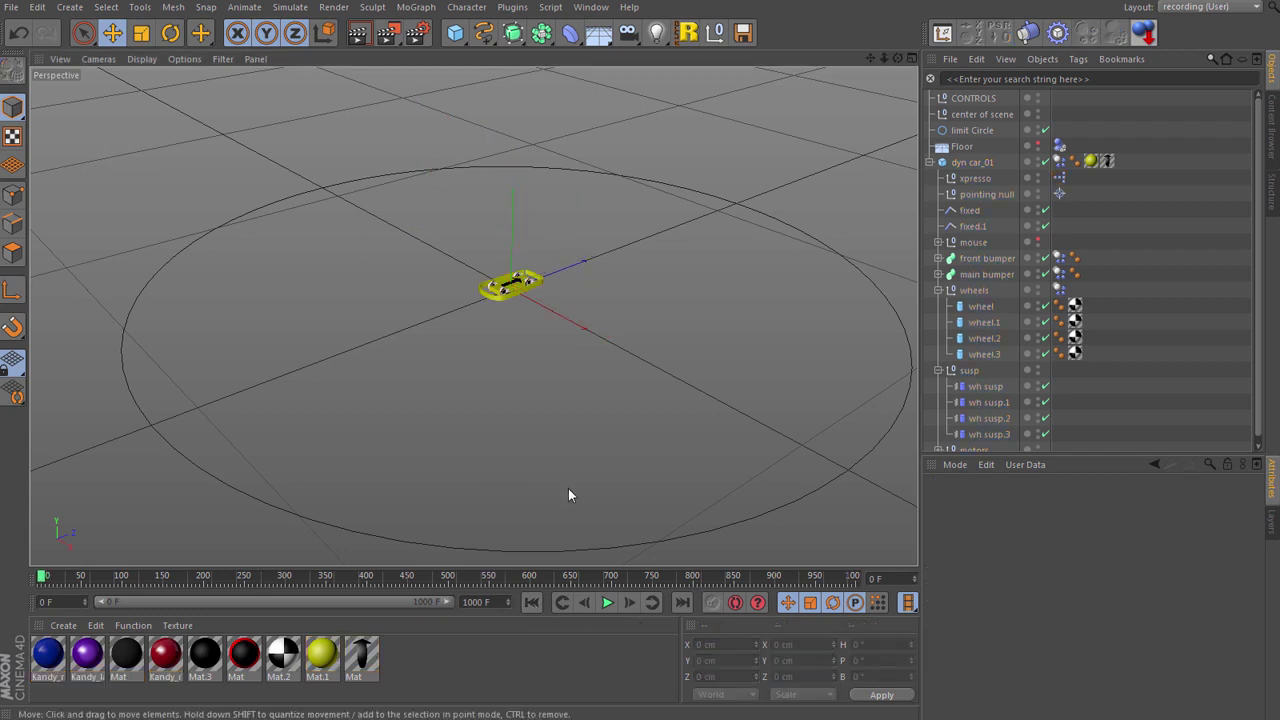
Add front bumper to the XPresso graph as a node with an Object output port.
{"action": "left_click", "coordinate": [983, 262]}
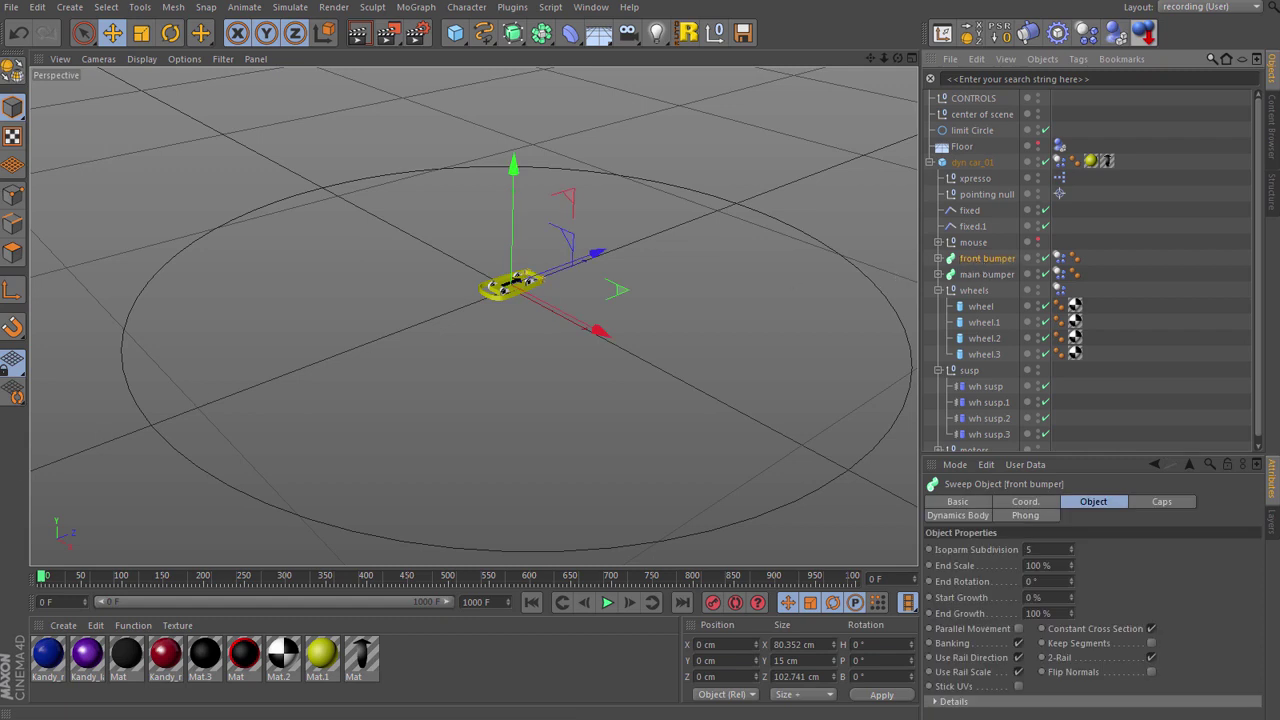
{"action": "left_click_drag", "start_coordinate": [0, 12], "coordinate": [432, 9]}
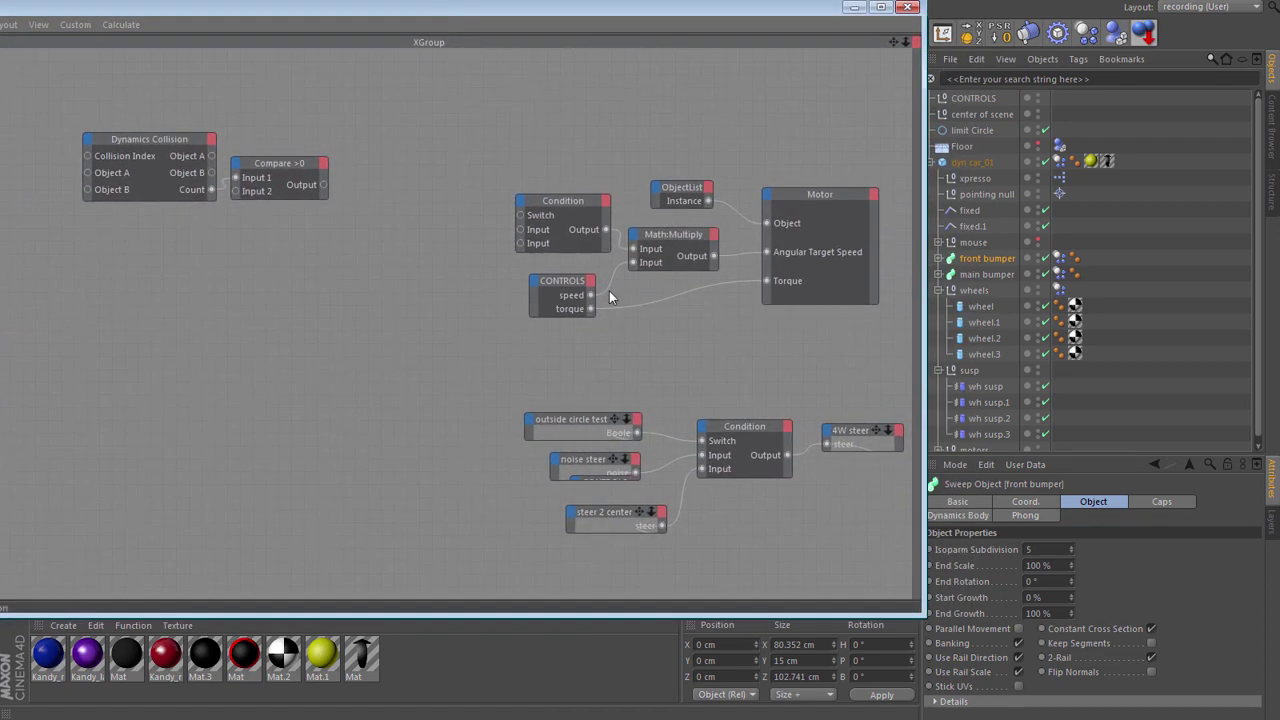
{"action": "left_click_drag", "start_coordinate": [950, 262], "coordinate": [86, 248]}
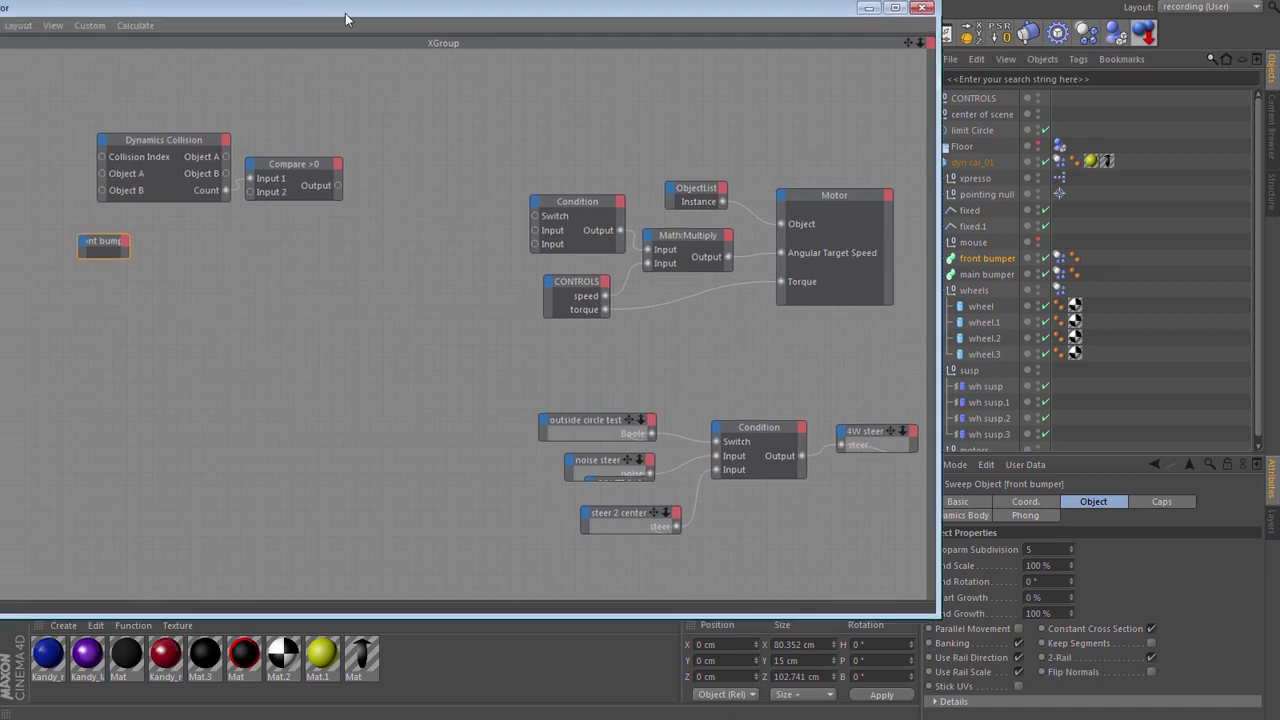
{"action": "left_click_drag", "start_coordinate": [351, 23], "coordinate": [615, 56]}
{"action": "left_click", "coordinate": [375, 274]}
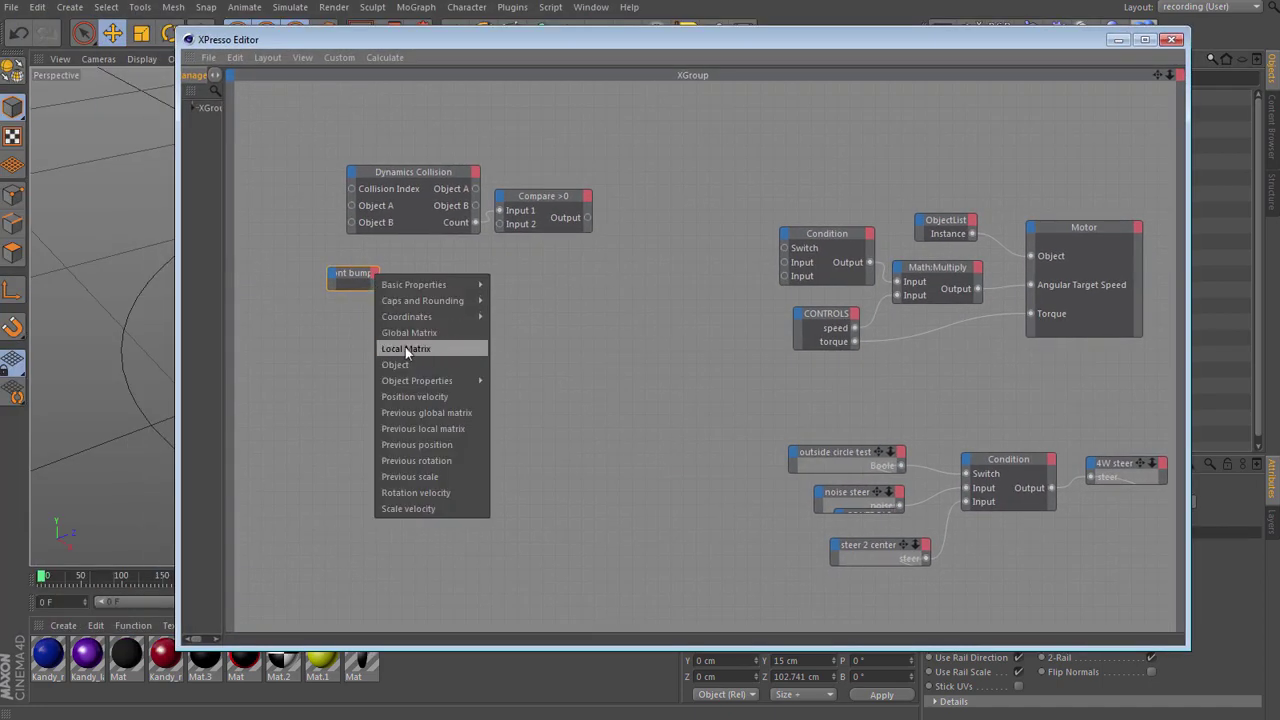
{"action": "left_click", "coordinate": [398, 362]}
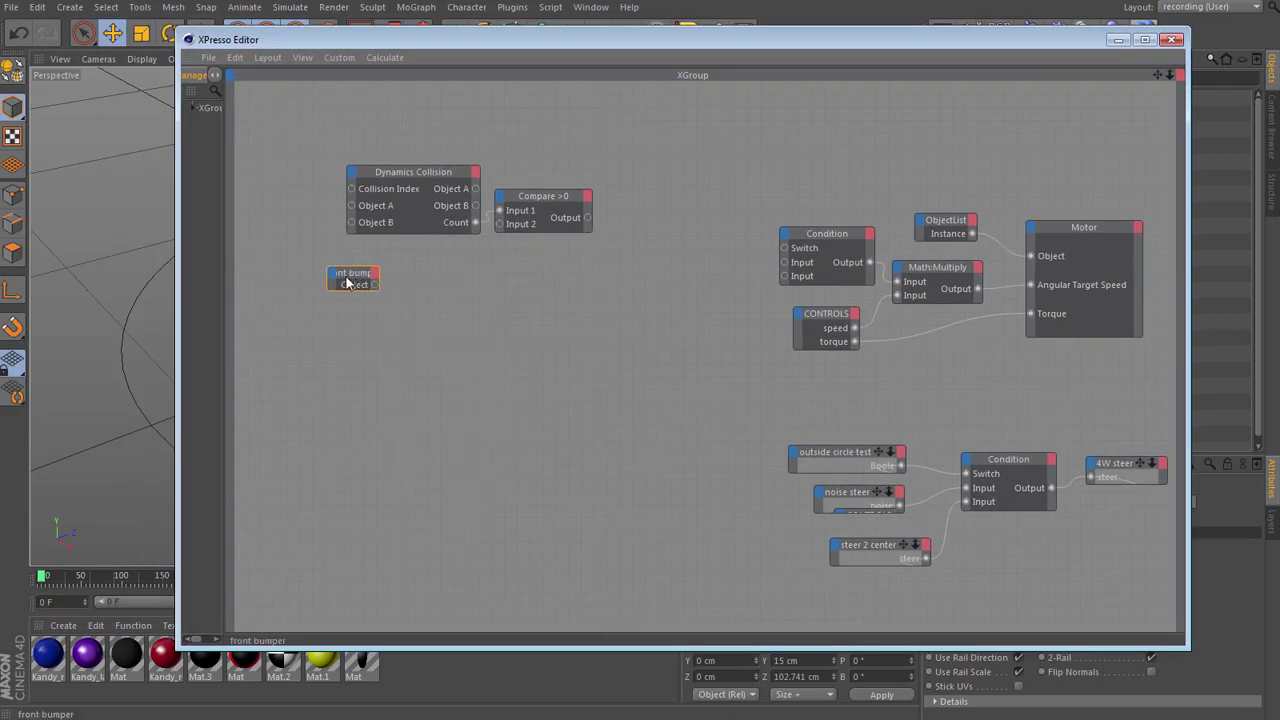
Wire front bumper into Dynamics Collision's Object A, then select bumper, Collision and Compare >0.
{"action": "left_click_drag", "start_coordinate": [361, 286], "coordinate": [299, 196]}
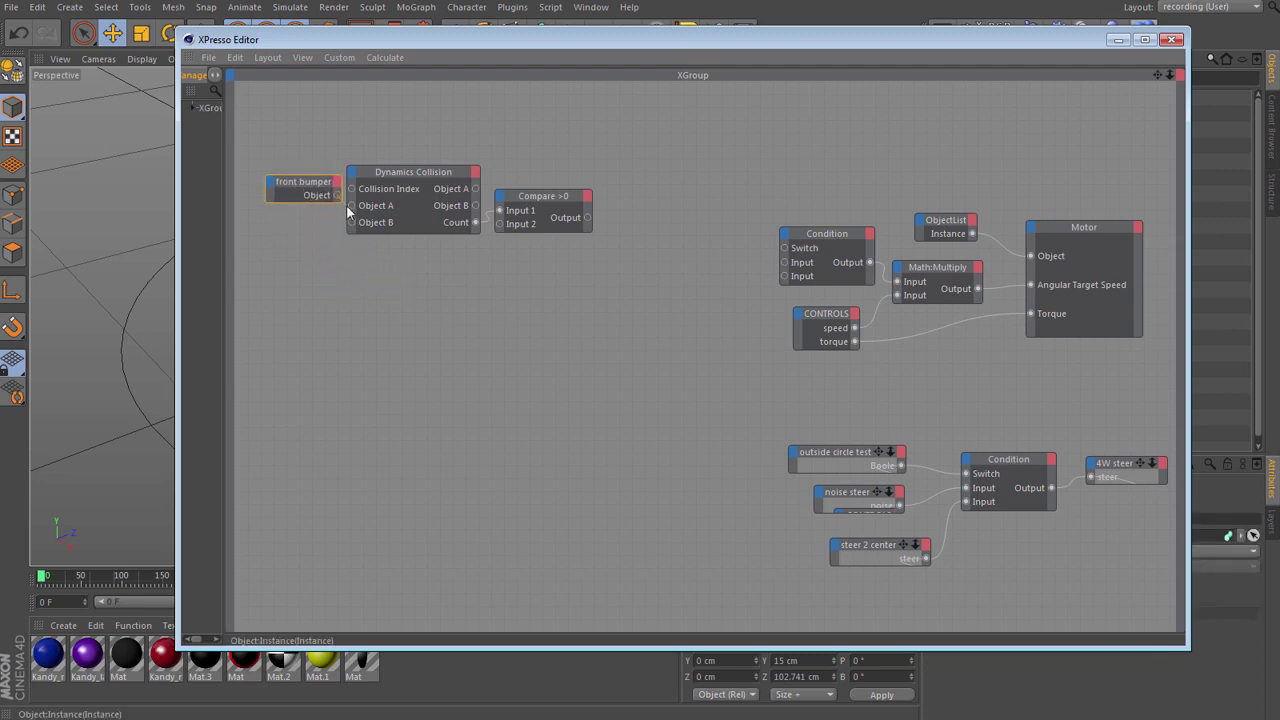
{"action": "left_click_drag", "start_coordinate": [351, 205], "coordinate": [311, 187]}
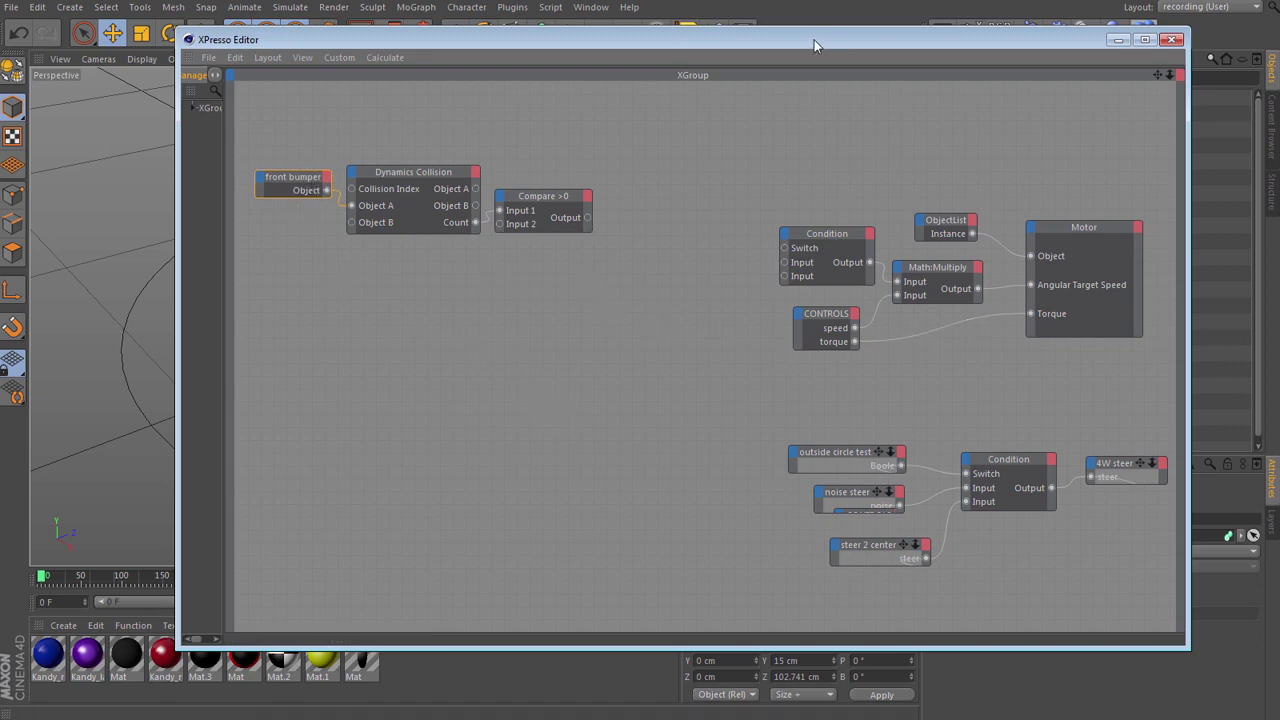
{"action": "left_click_drag", "start_coordinate": [815, 45], "coordinate": [607, 32]}
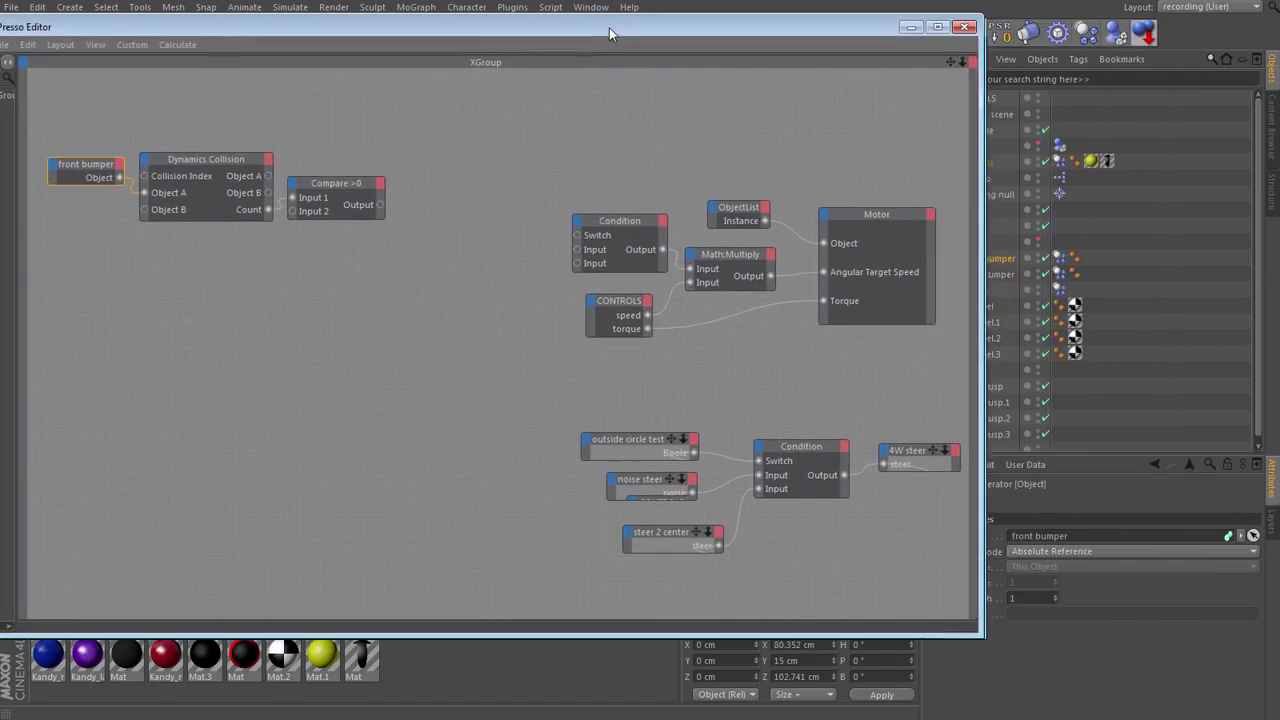
{"action": "left_click", "coordinate": [620, 222]}
{"action": "left_click_drag", "start_coordinate": [698, 38], "coordinate": [638, 33]}
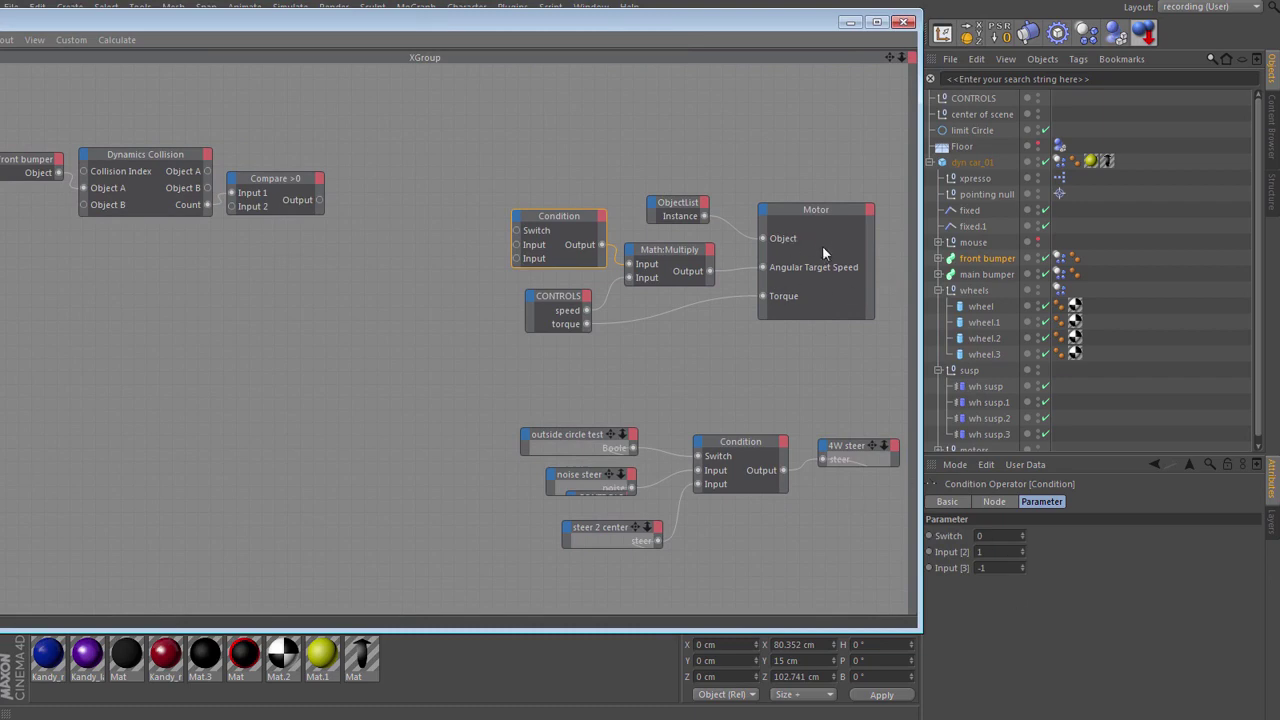
{"action": "left_click_drag", "start_coordinate": [528, 25], "coordinate": [688, 34]}
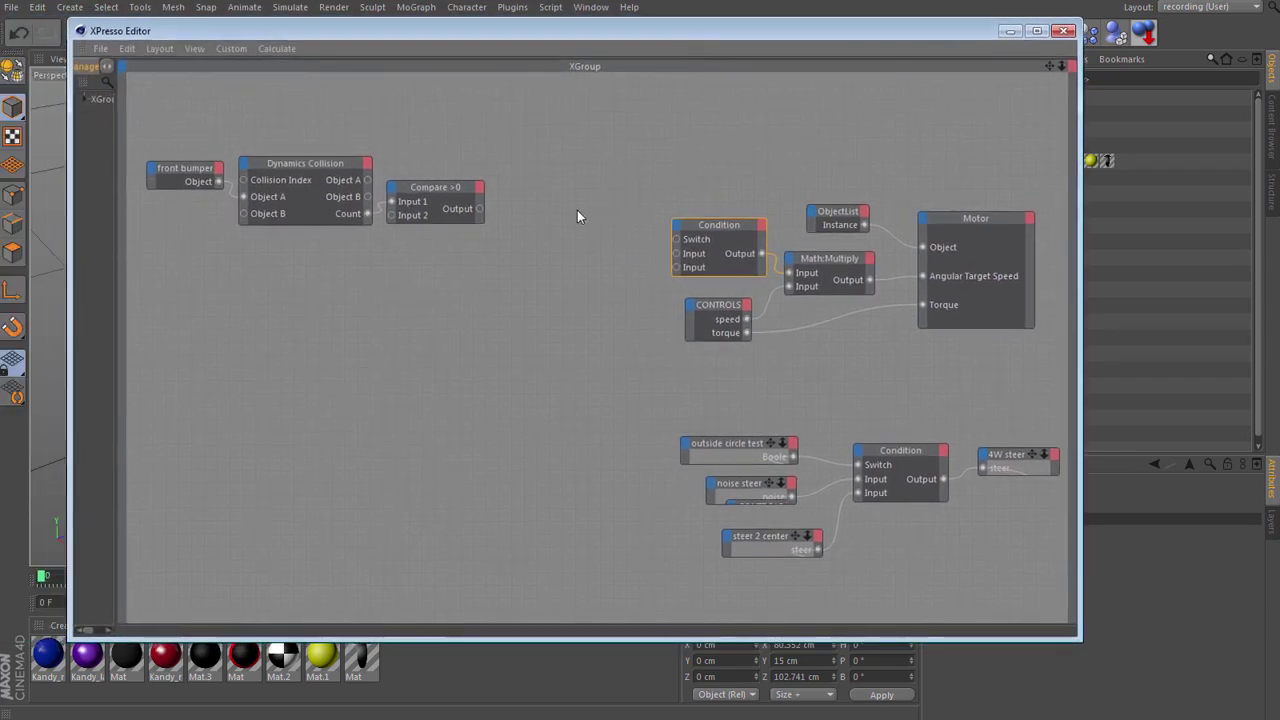
{"action": "left_click_drag", "start_coordinate": [196, 132], "coordinate": [422, 246]}
Review the graph by selecting the five Motor-driving nodes, then the Condition node.
{"action": "left_click_drag", "start_coordinate": [694, 180], "coordinate": [952, 332]}
{"action": "left_click", "coordinate": [528, 317]}
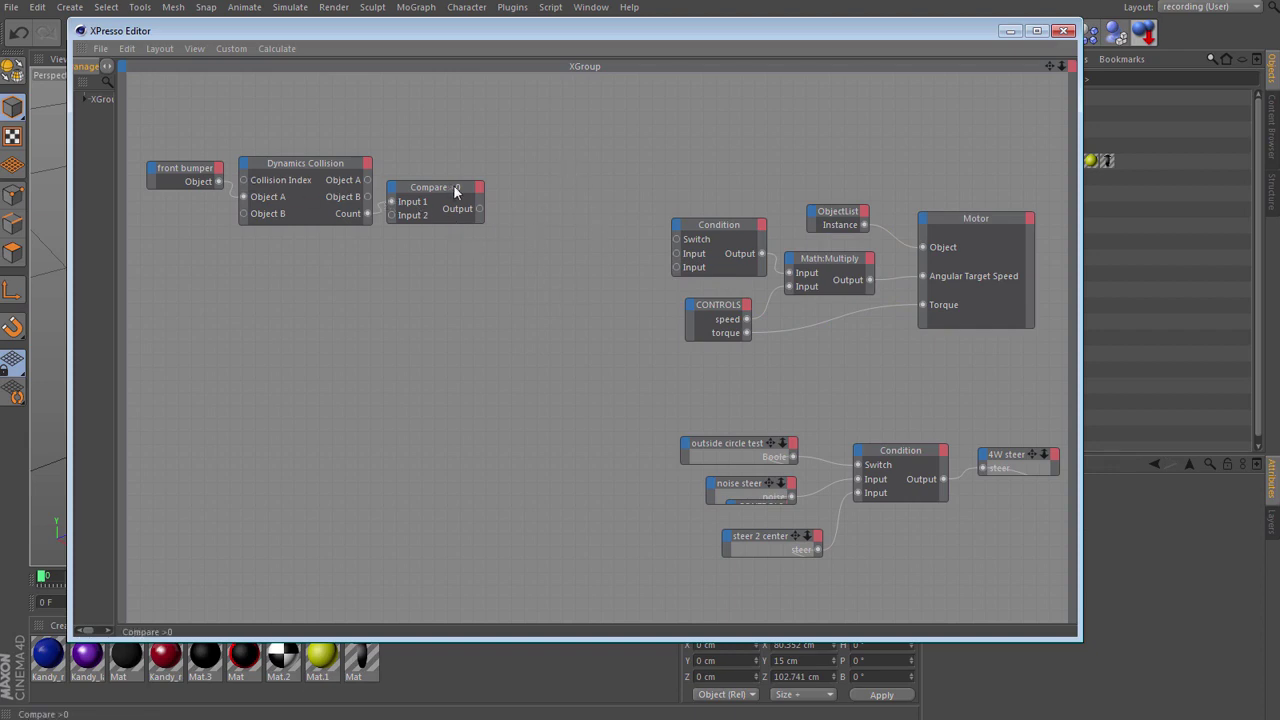
{"action": "left_click", "coordinate": [716, 226]}
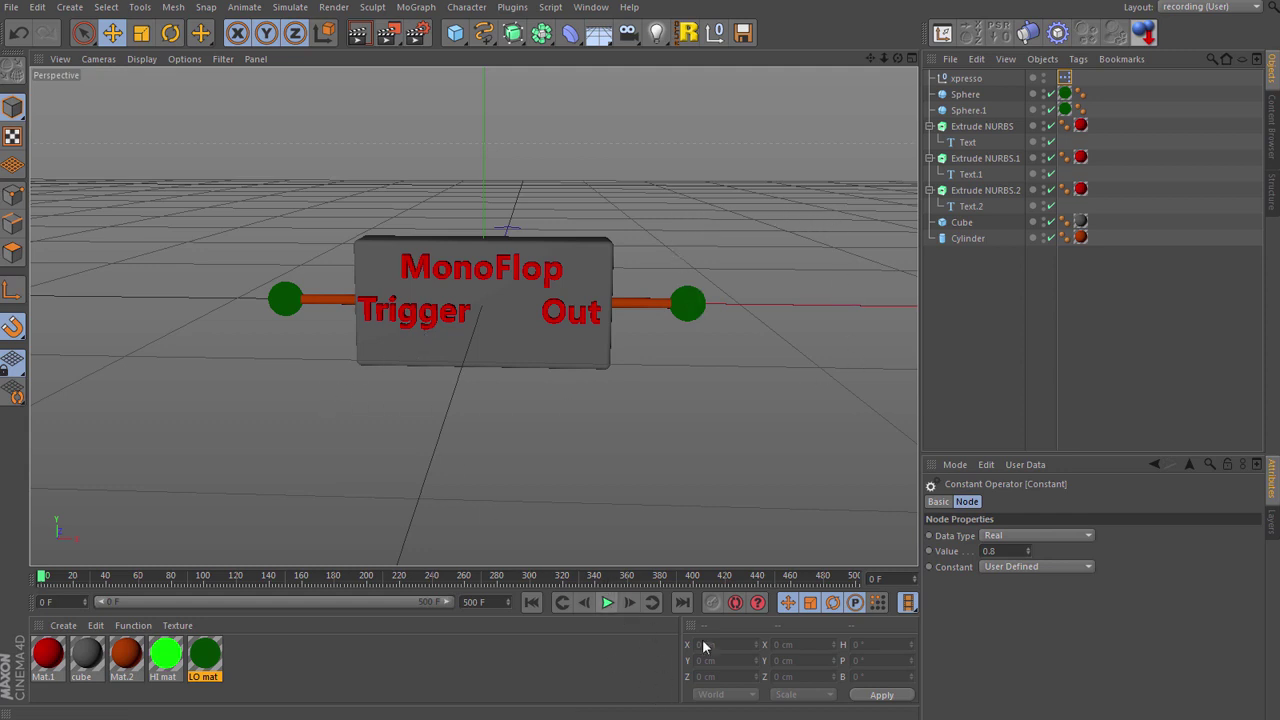
Preview the MonoFlop demo, change the Constant value from 0.8 to 1.4, and play again.
{"action": "left_click", "coordinate": [998, 551]}
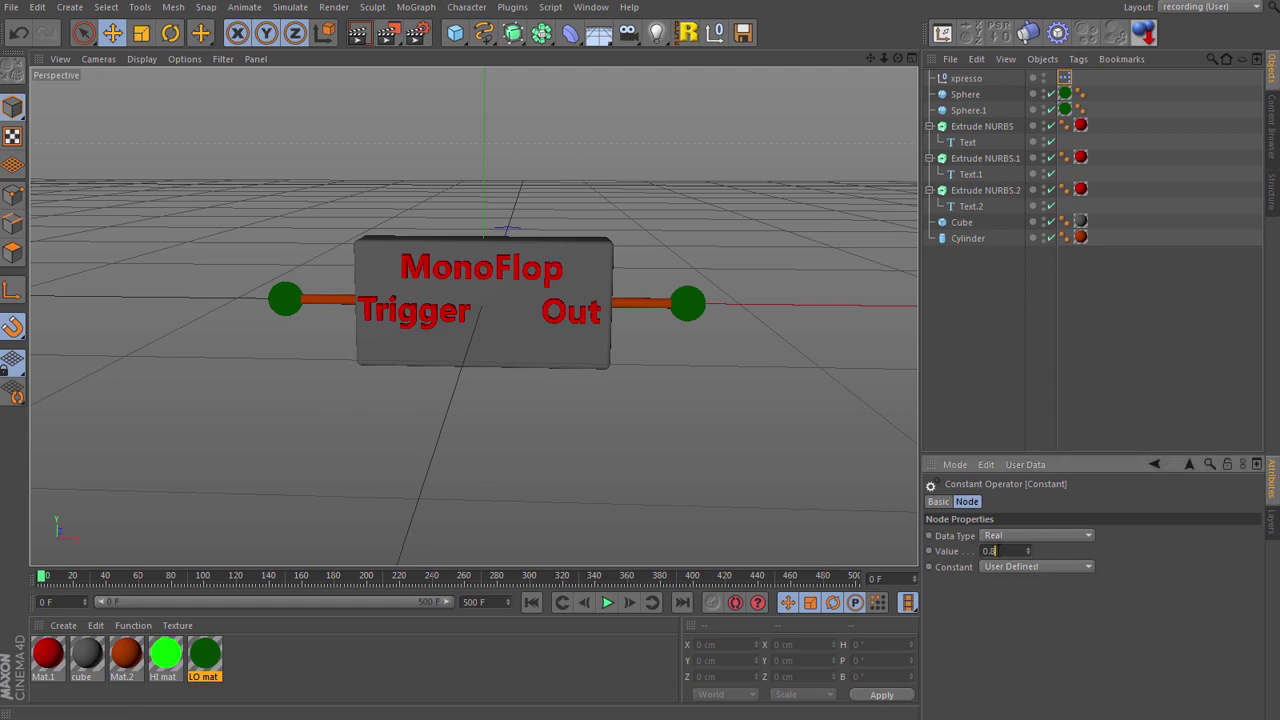
{"action": "left_click", "coordinate": [606, 602]}
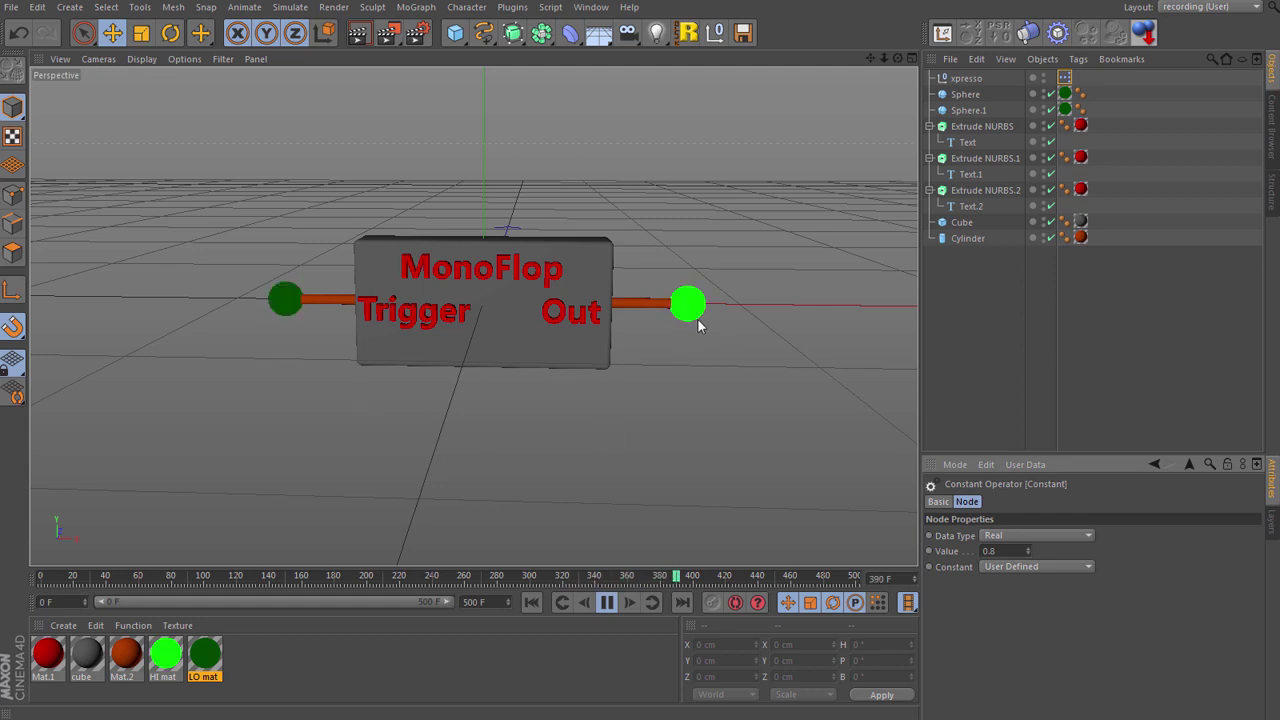
{"action": "left_click", "coordinate": [606, 601]}
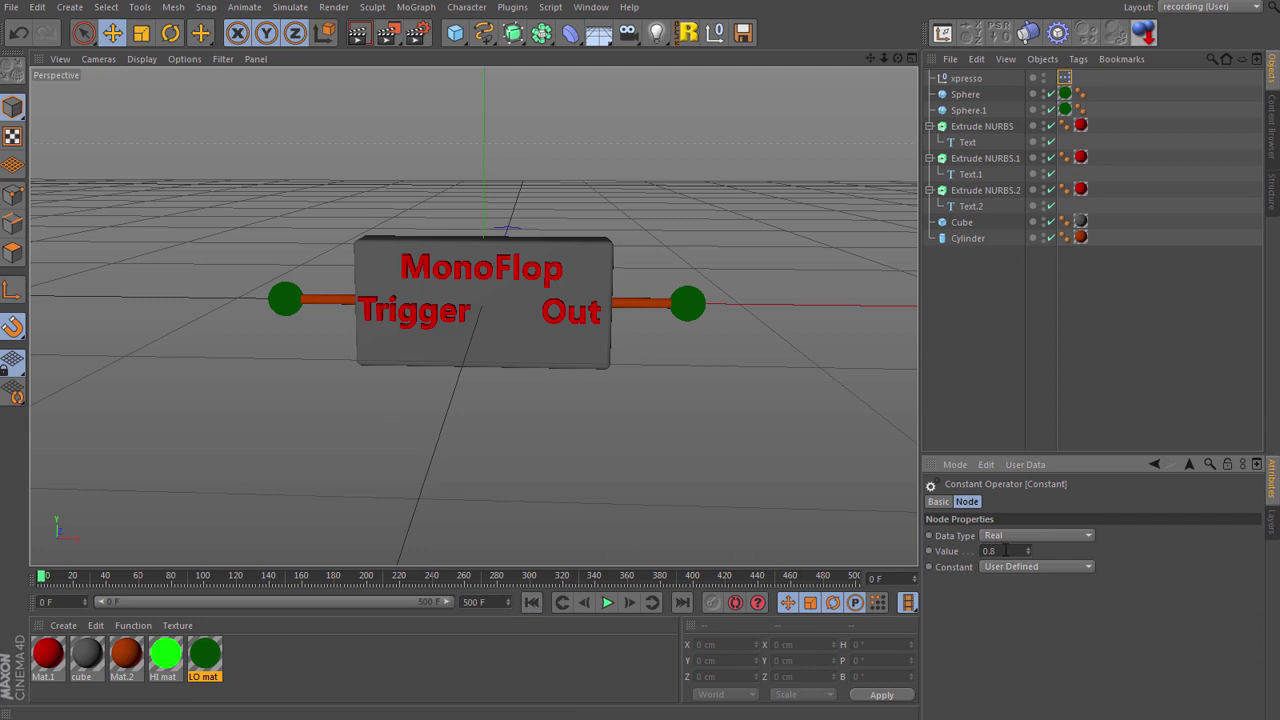
{"action": "left_click_drag", "start_coordinate": [1006, 550], "coordinate": [962, 550]}
{"action": "type", "text": "1.4"}
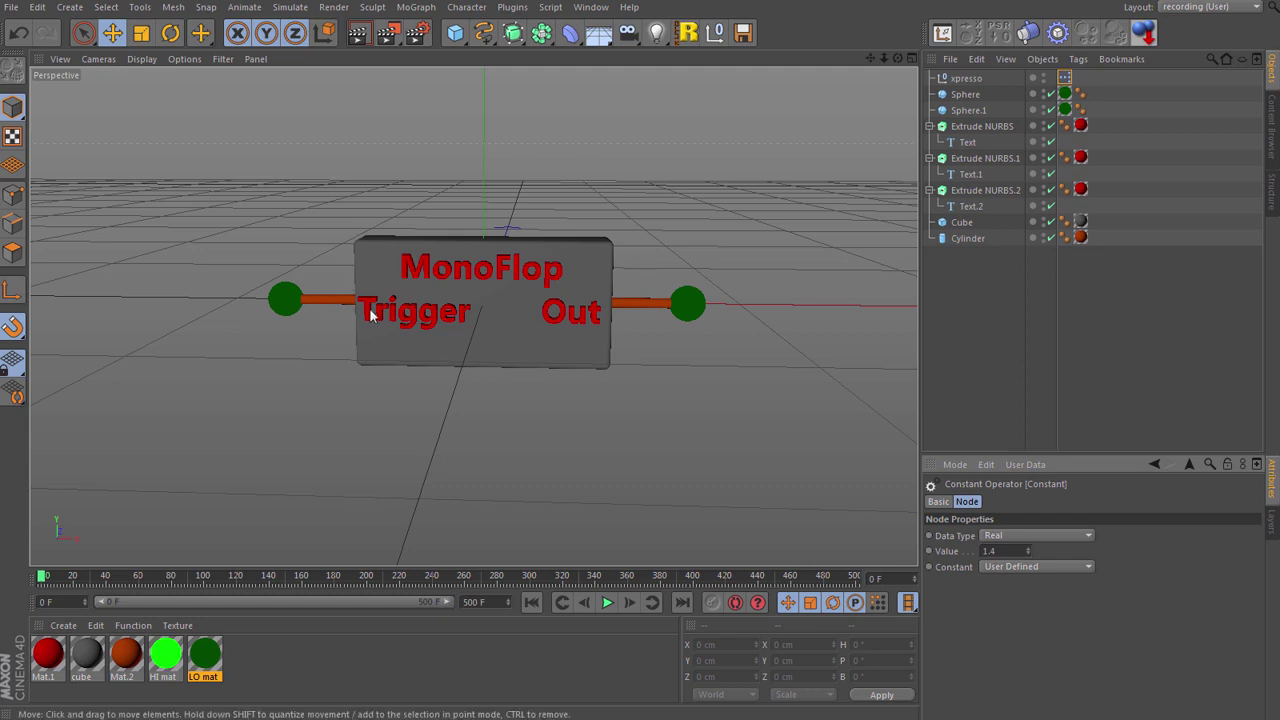
{"action": "left_click", "coordinate": [607, 602]}
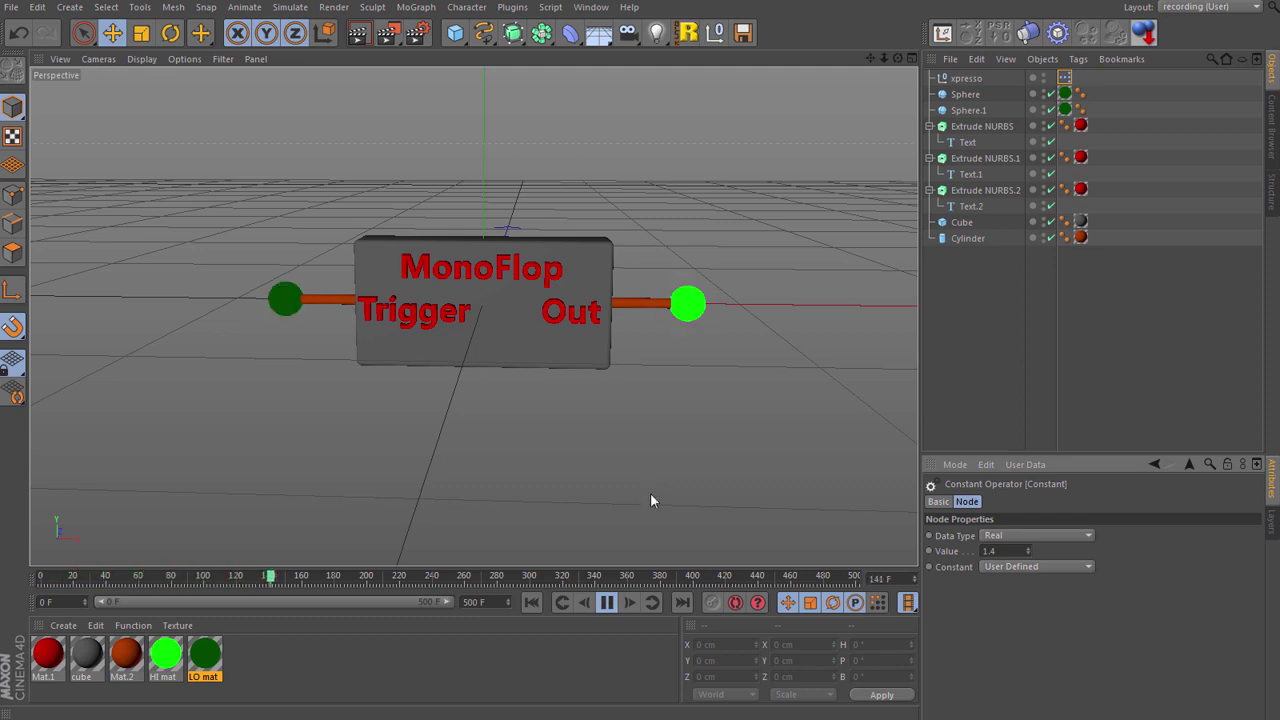
Rewind the demo, set the Constant value to 0.3, and play it.
{"action": "left_click", "coordinate": [607, 602]}
{"action": "left_click", "coordinate": [531, 602]}
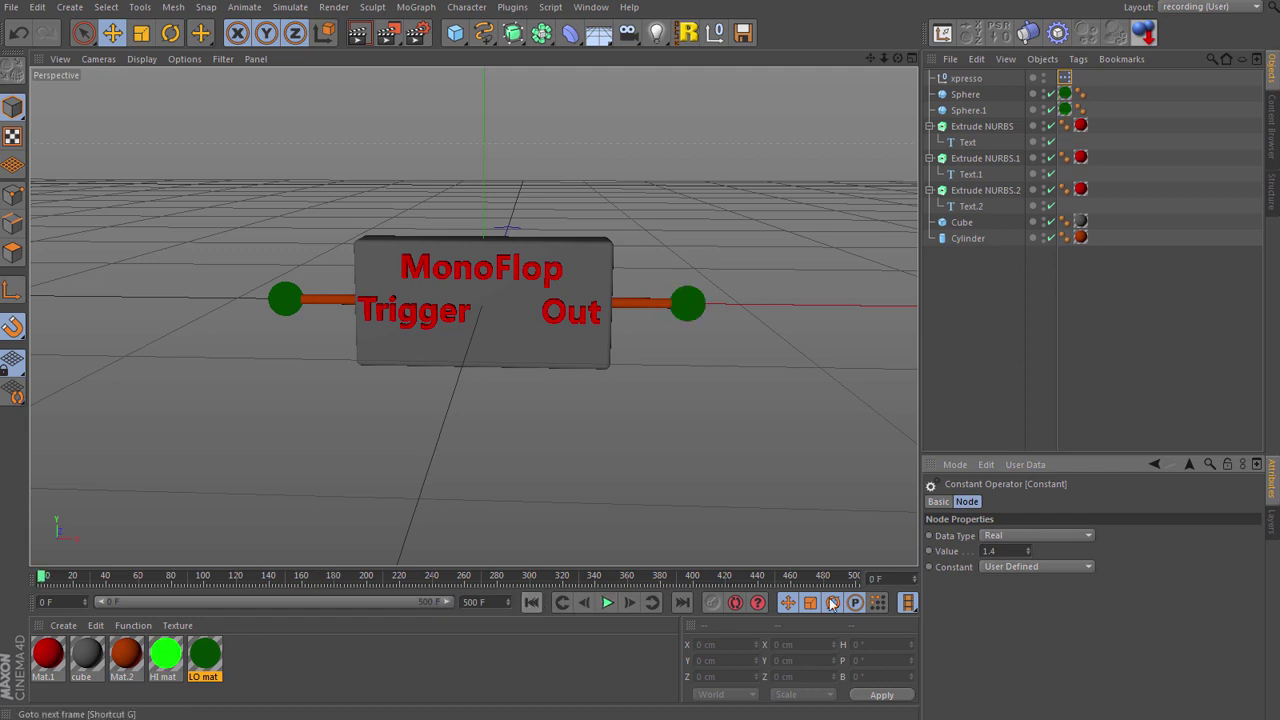
{"action": "double_click", "coordinate": [990, 551]}
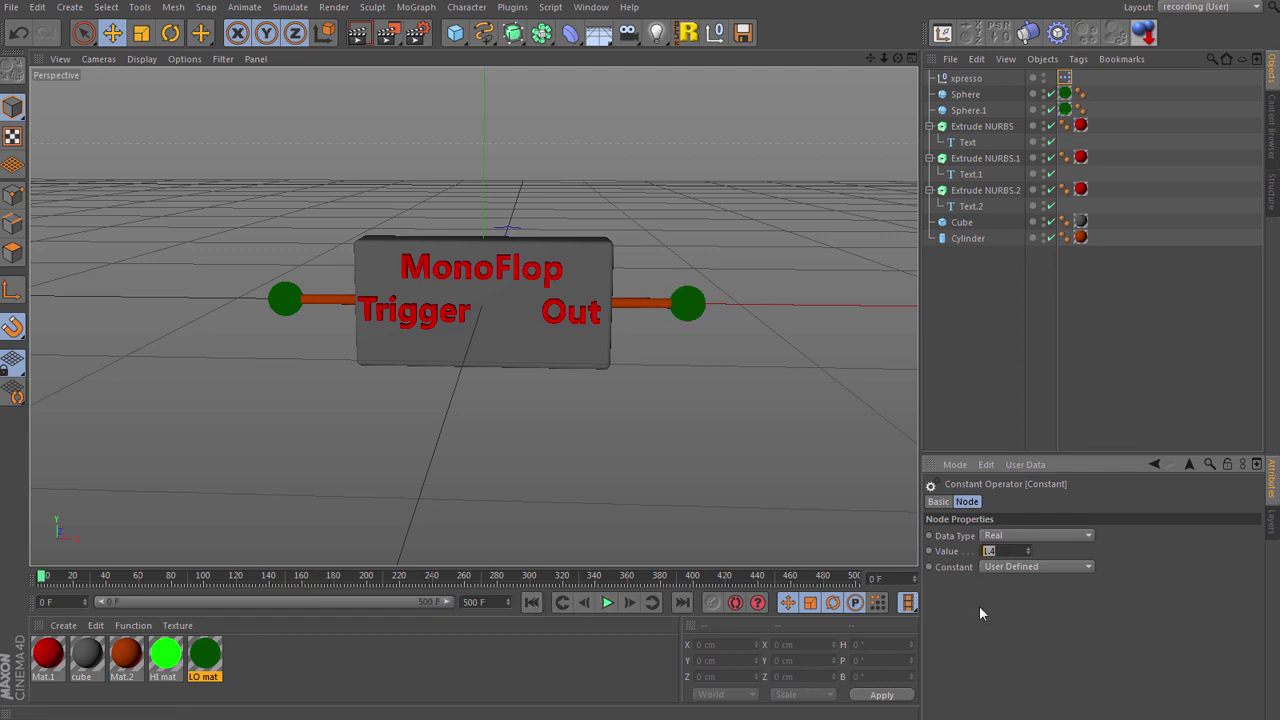
{"action": "type", "text": "0.3"}
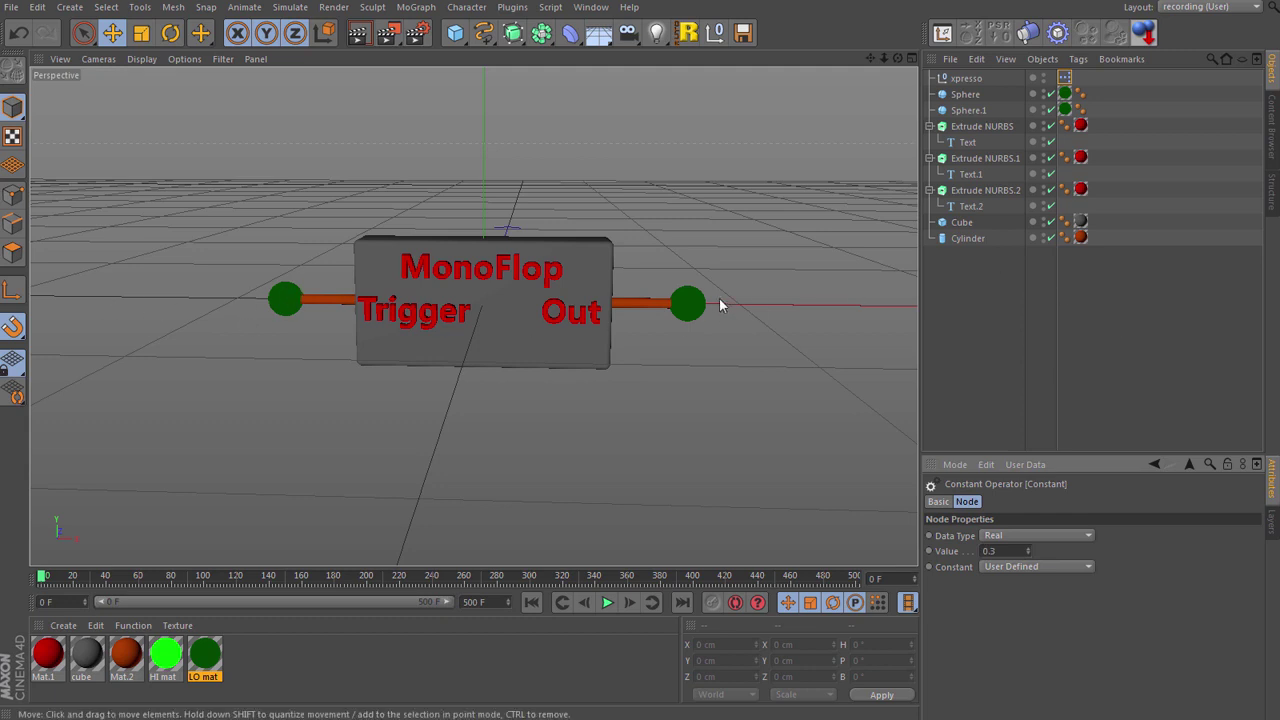
{"action": "left_click", "coordinate": [607, 602]}
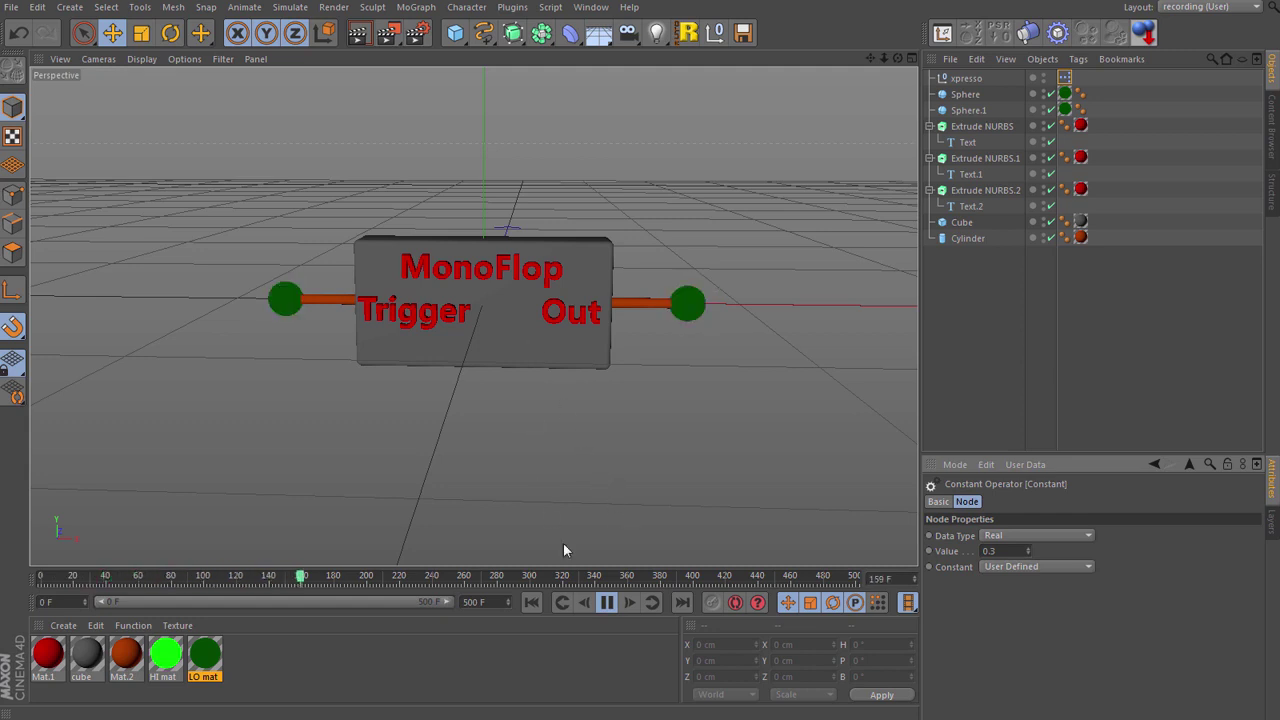
Change the Constant value to 0.7, play the demo, then stop and rewind to frame 0.
{"action": "left_click", "coordinate": [609, 602]}
{"action": "left_click", "coordinate": [531, 602]}
{"action": "left_click", "coordinate": [1010, 551]}
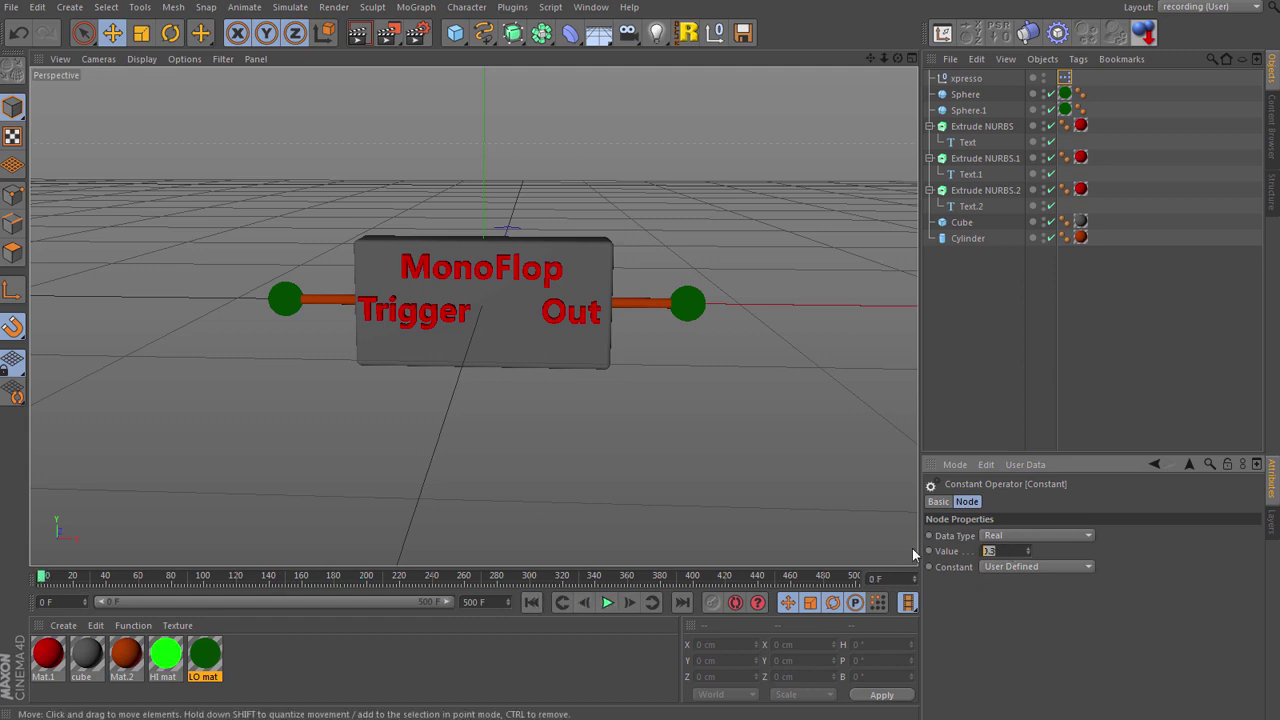
{"action": "key", "text": "BackSpace"}
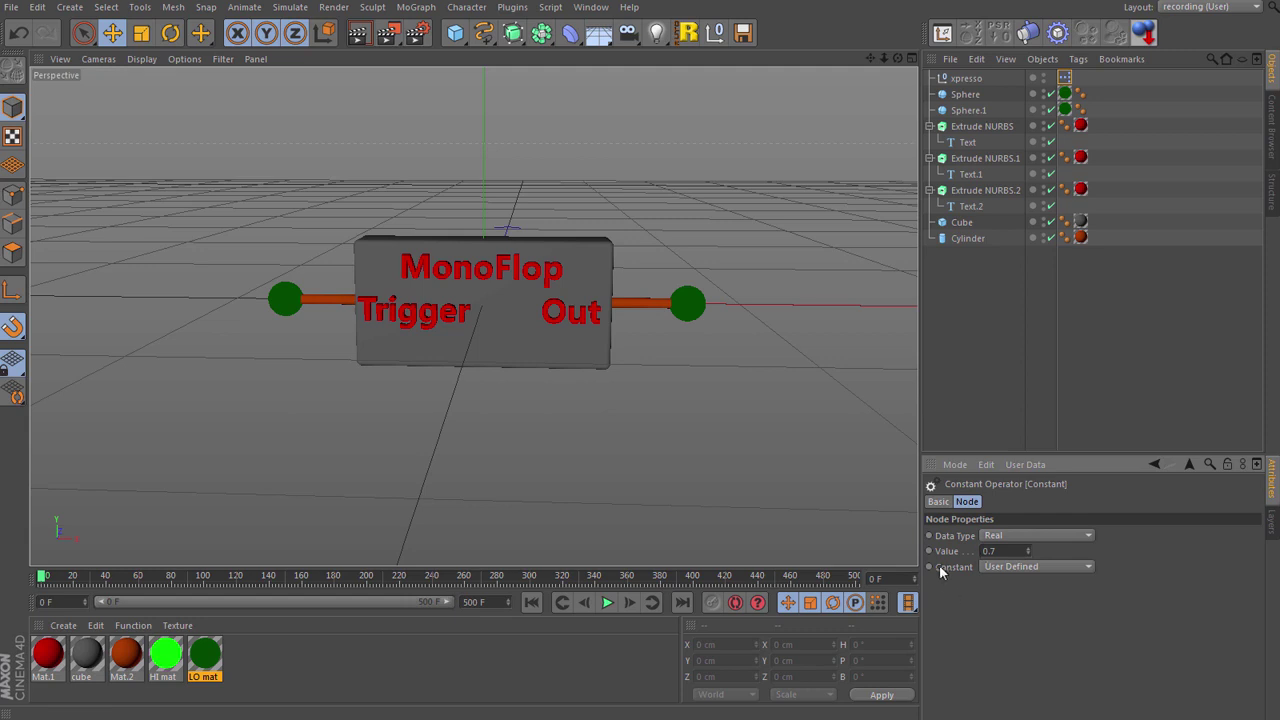
{"action": "left_click", "coordinate": [992, 550]}
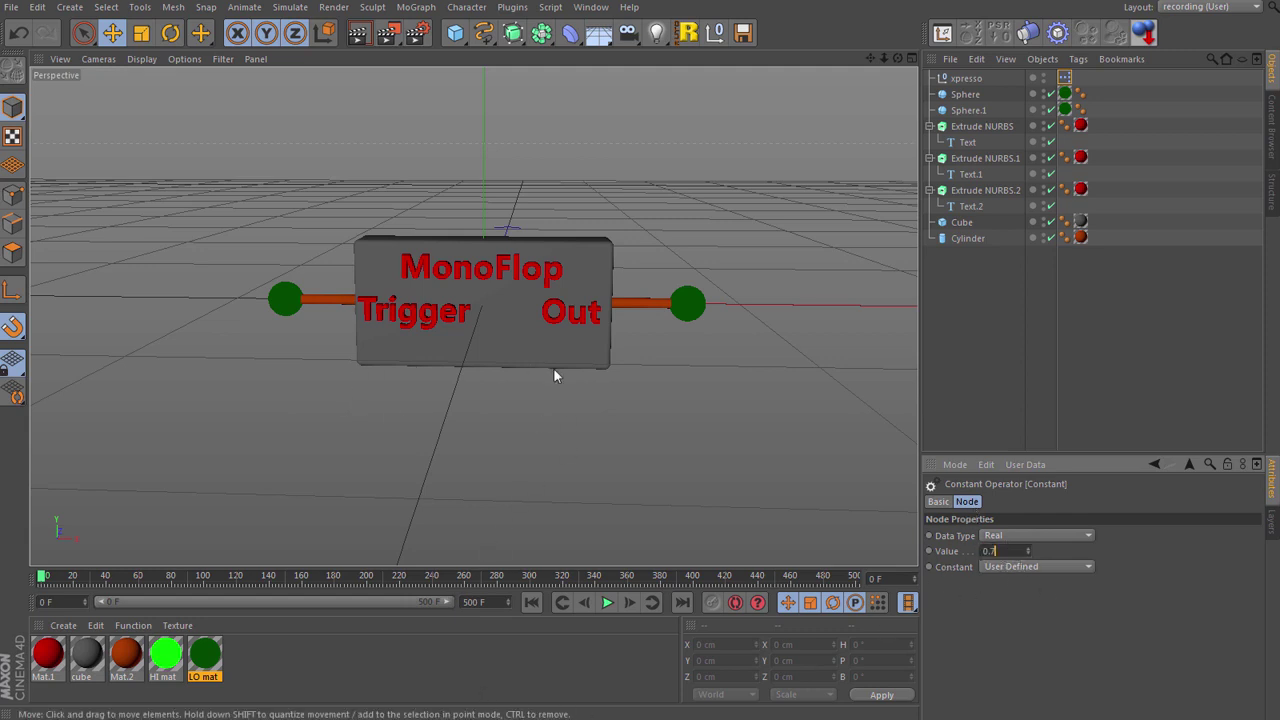
{"action": "left_click", "coordinate": [607, 602]}
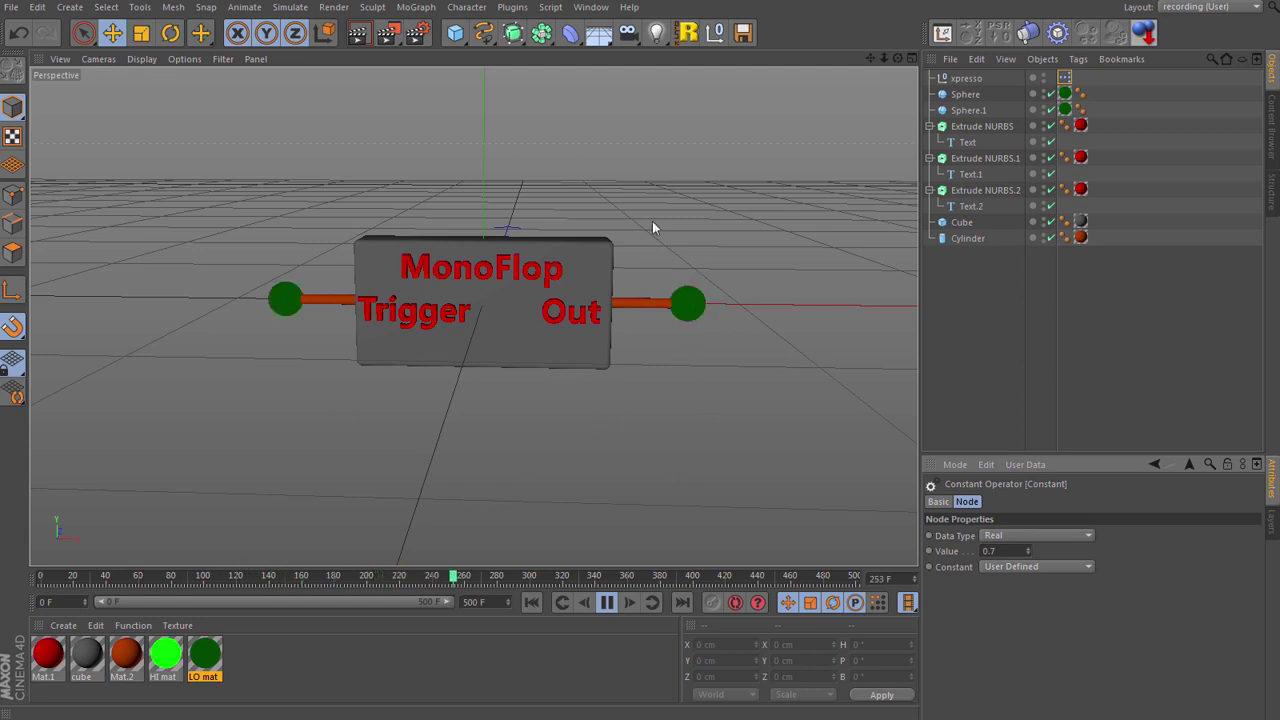
{"action": "left_click", "coordinate": [607, 602]}
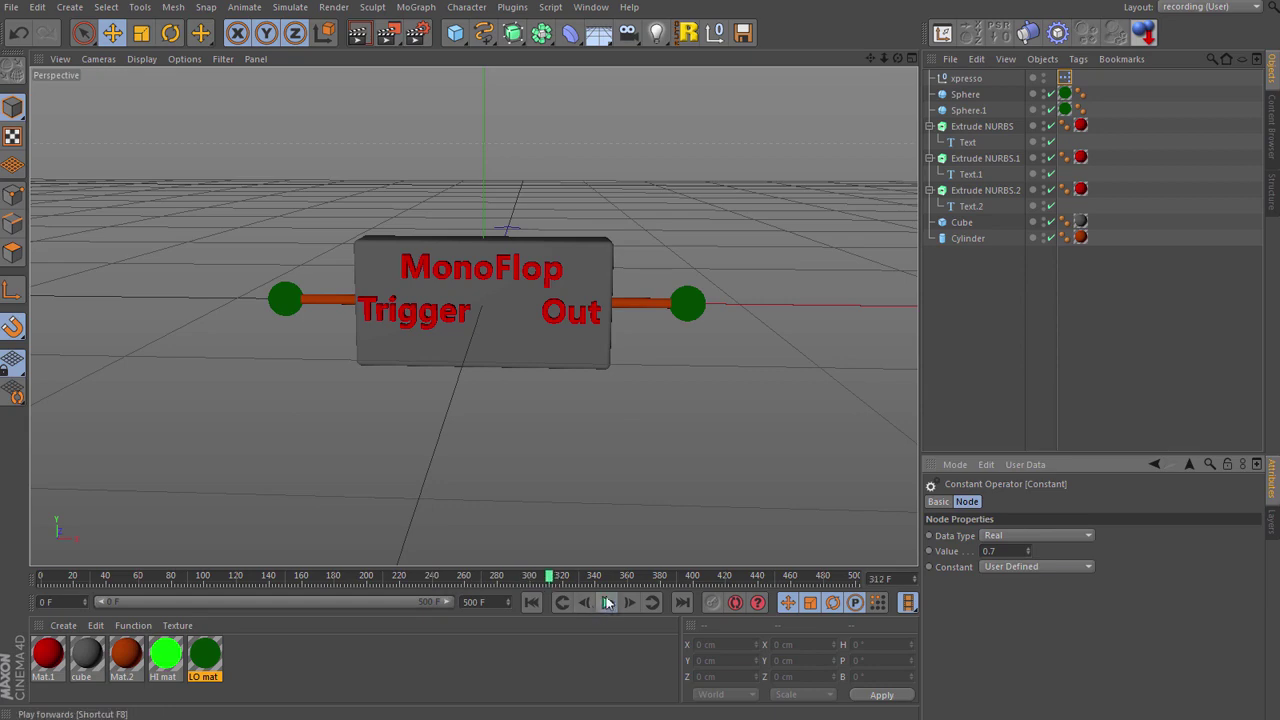
{"action": "left_click", "coordinate": [531, 602]}
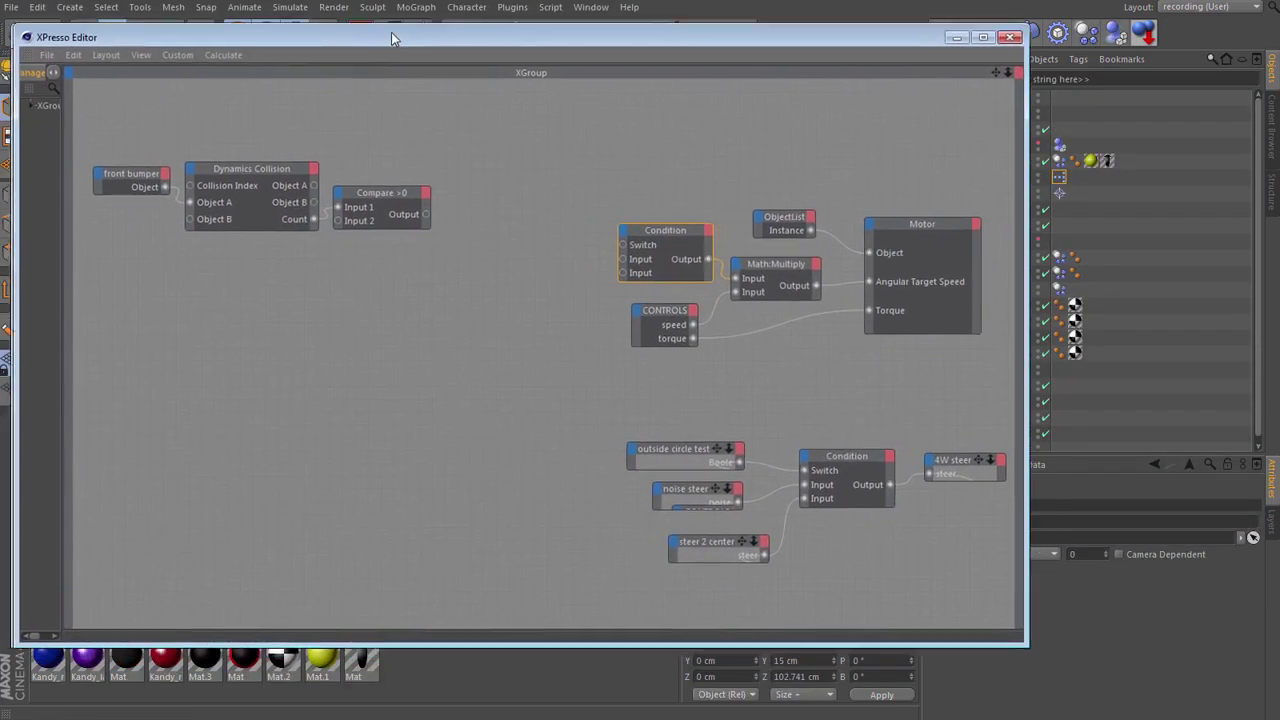
Add a MonoFlop node to the graph, placed right of Compare >0.
{"action": "right_click", "coordinate": [383, 124]}
{"action": "mouse_move", "coordinate": [430, 134]}
{"action": "mouse_move", "coordinate": [520, 136]}
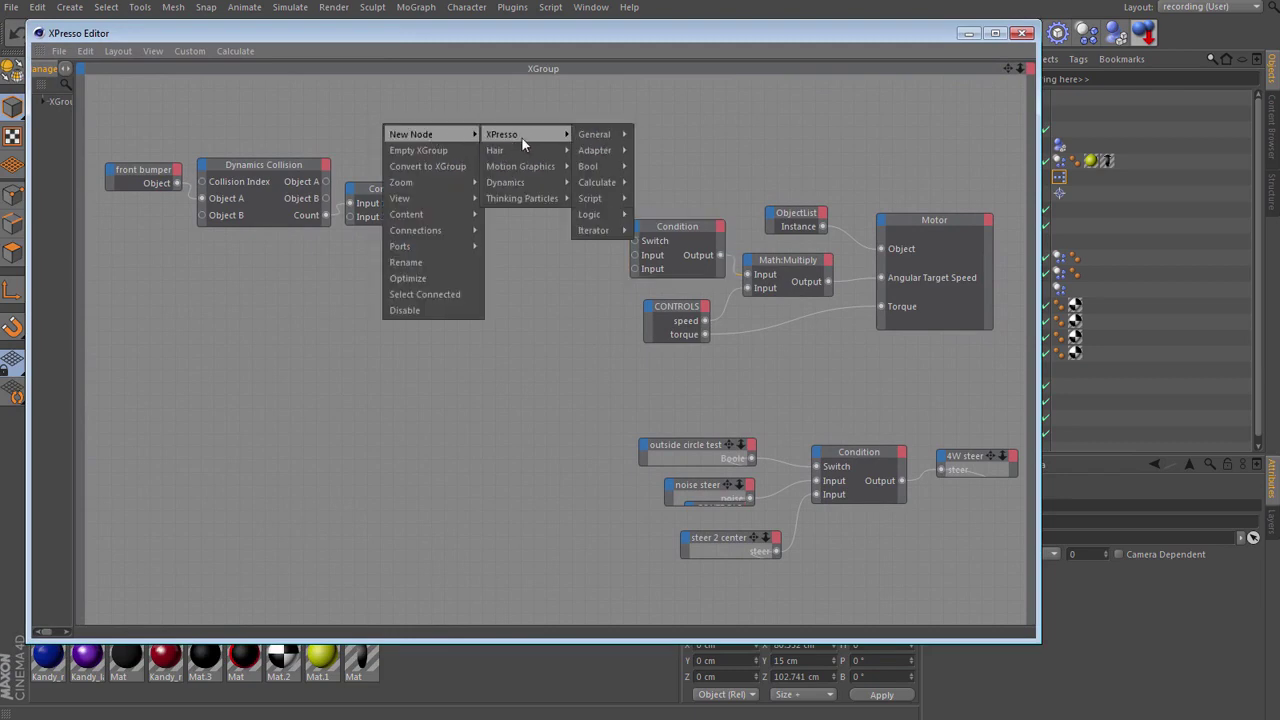
{"action": "mouse_move", "coordinate": [600, 134]}
{"action": "left_click", "coordinate": [682, 277]}
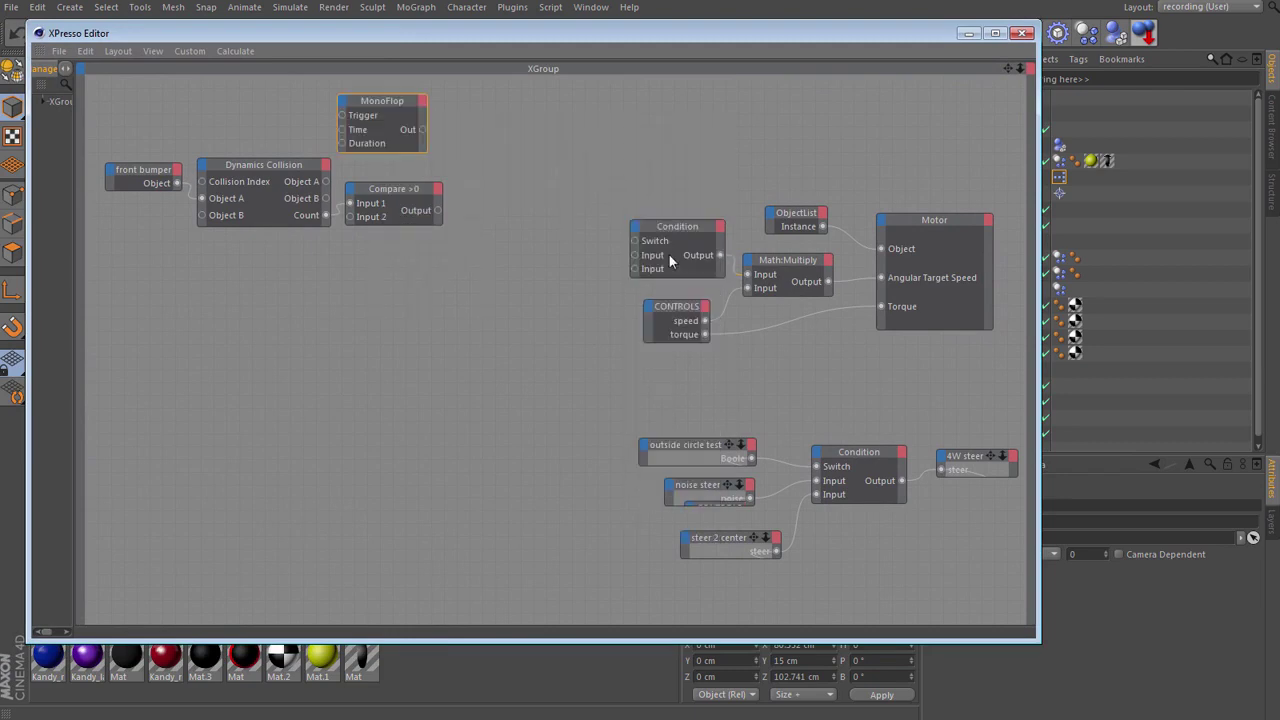
{"action": "left_click_drag", "start_coordinate": [368, 98], "coordinate": [498, 166]}
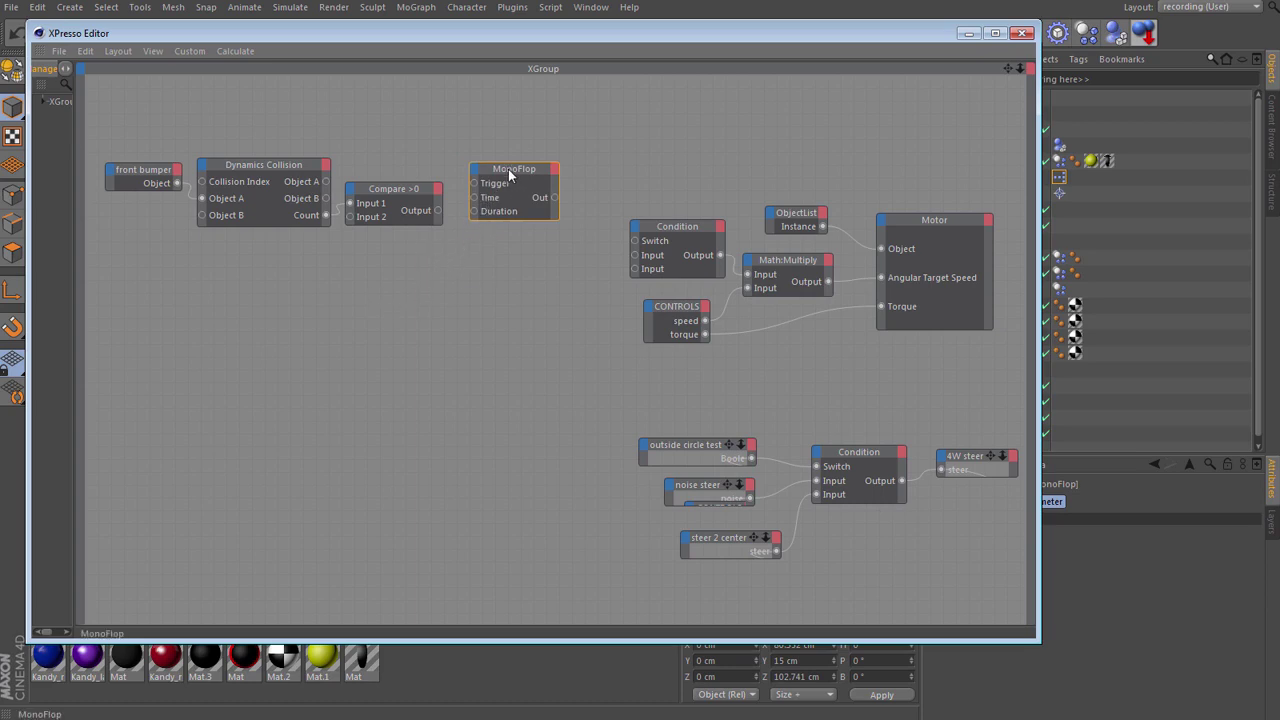
{"action": "left_click_drag", "start_coordinate": [508, 169], "coordinate": [508, 201]}
Add a Time node and position it next to the MonoFlop node.
{"action": "right_click", "coordinate": [259, 272]}
{"action": "mouse_move", "coordinate": [334, 279]}
{"action": "mouse_move", "coordinate": [410, 279]}
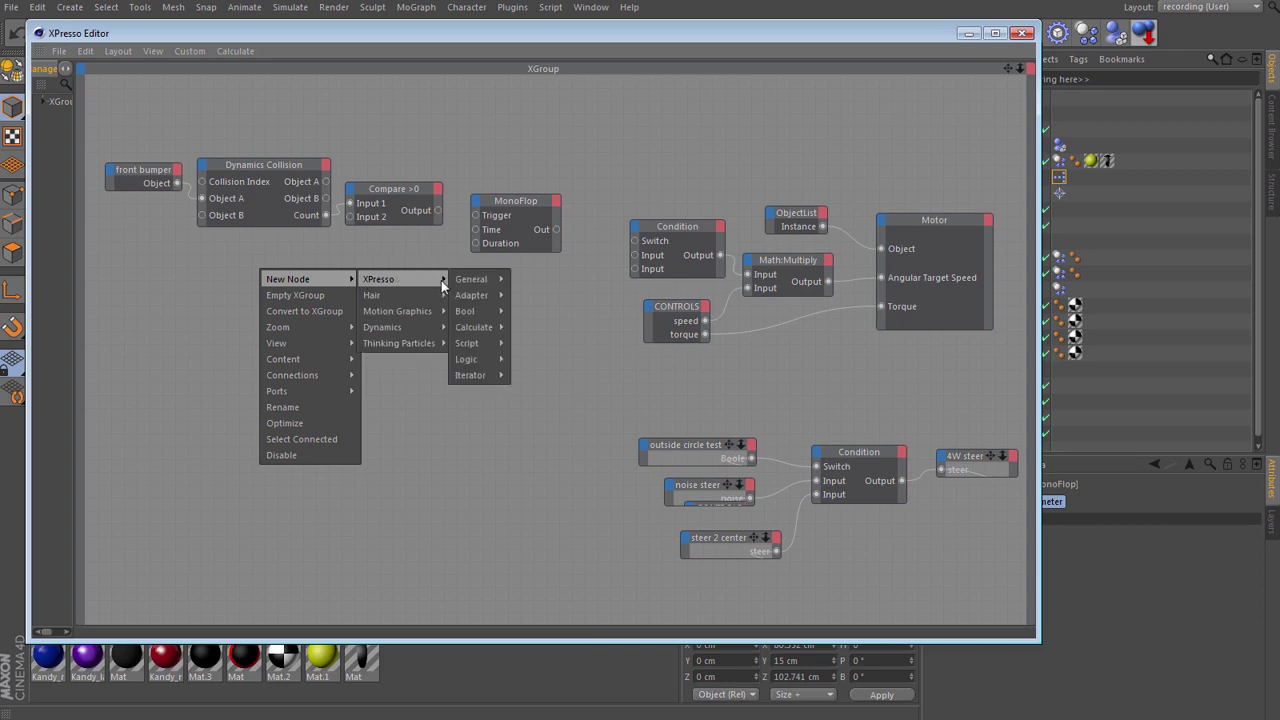
{"action": "mouse_move", "coordinate": [472, 279]}
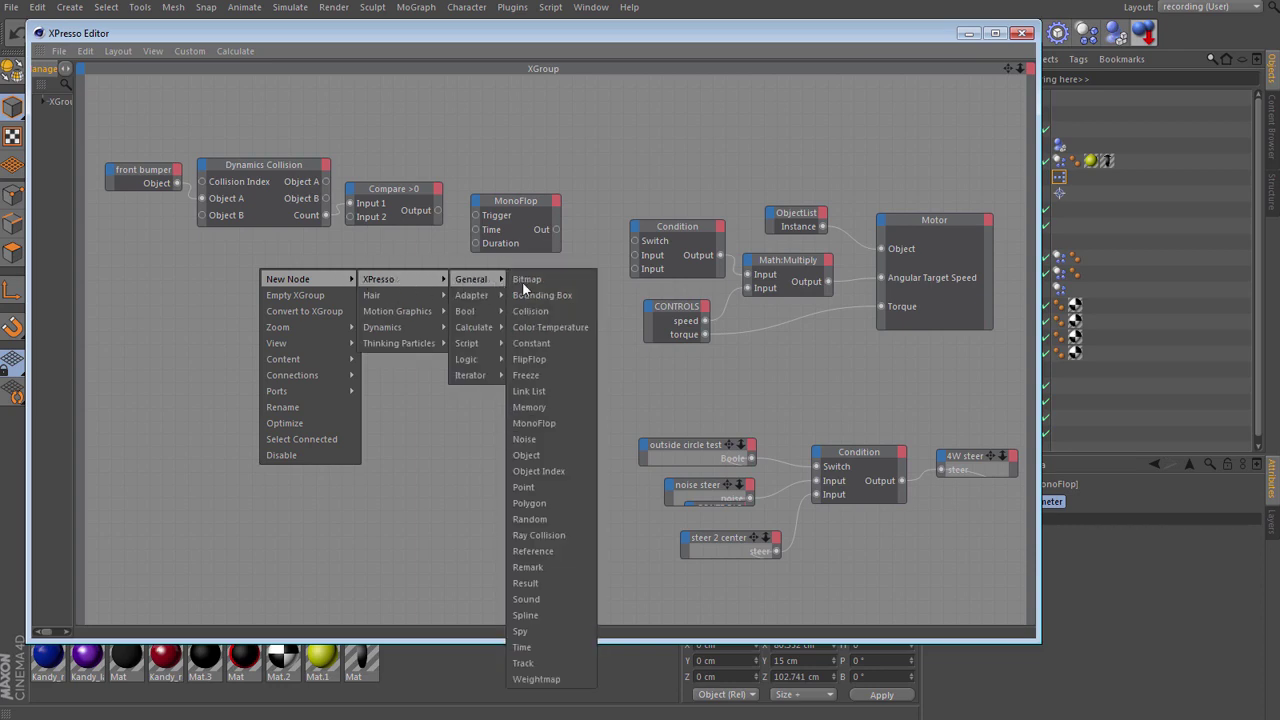
{"action": "left_click", "coordinate": [558, 647]}
{"action": "left_click_drag", "start_coordinate": [254, 280], "coordinate": [423, 274]}
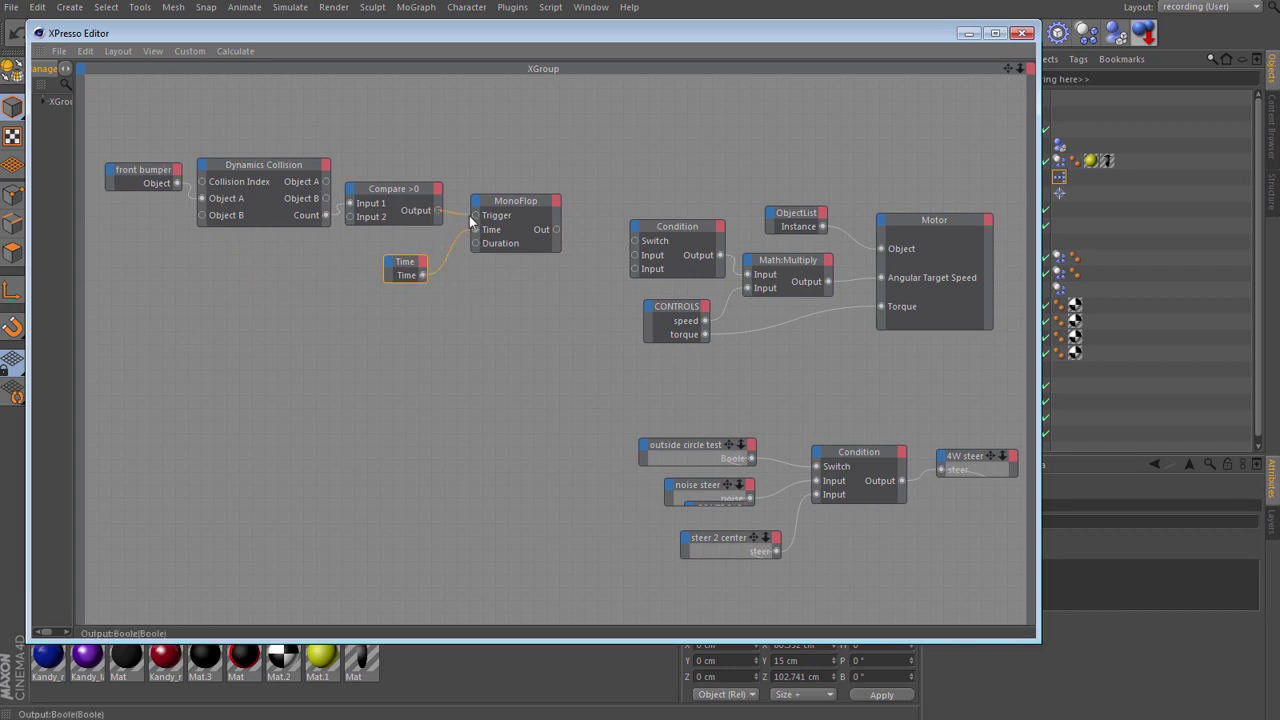
Connect Compare >0 output to MonoFlop Trigger and MonoFlop Out to the Condition Switch.
{"action": "left_click_drag", "start_coordinate": [476, 214], "coordinate": [476, 214]}
{"action": "left_click_drag", "start_coordinate": [620, 242], "coordinate": [635, 242]}
{"action": "left_click", "coordinate": [526, 207]}
{"action": "left_click_drag", "start_coordinate": [642, 33], "coordinate": [397, 37]}
Set the MonoFlop Mode to OneShot and show its Duration parameter.
{"action": "left_click", "coordinate": [991, 503]}
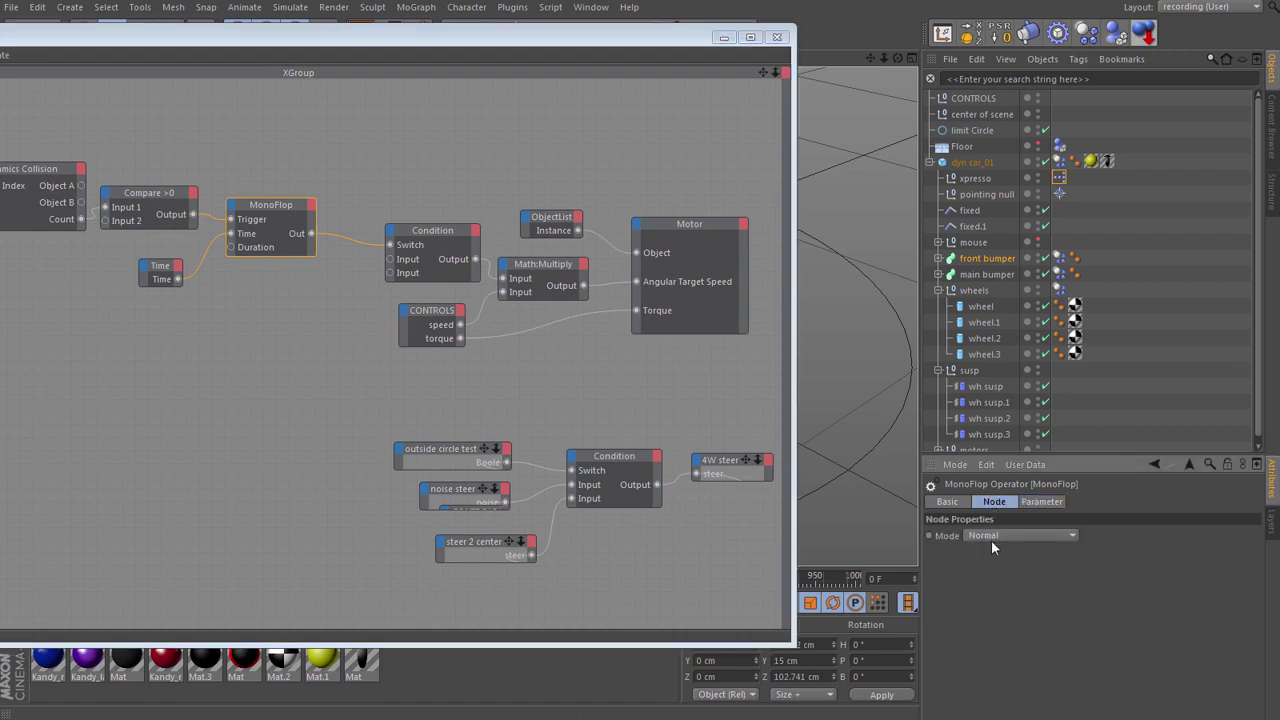
{"action": "left_click", "coordinate": [1005, 537]}
{"action": "left_click", "coordinate": [999, 565]}
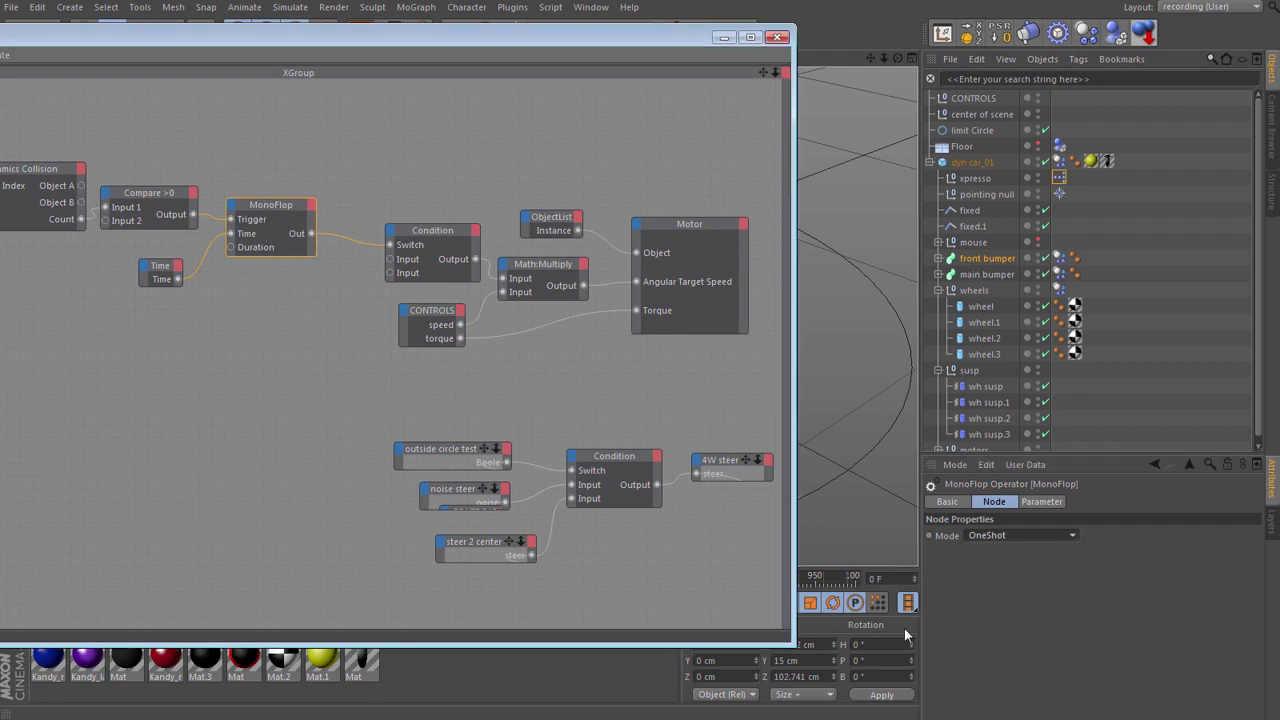
{"action": "left_click", "coordinate": [1040, 502], "text": "shift"}
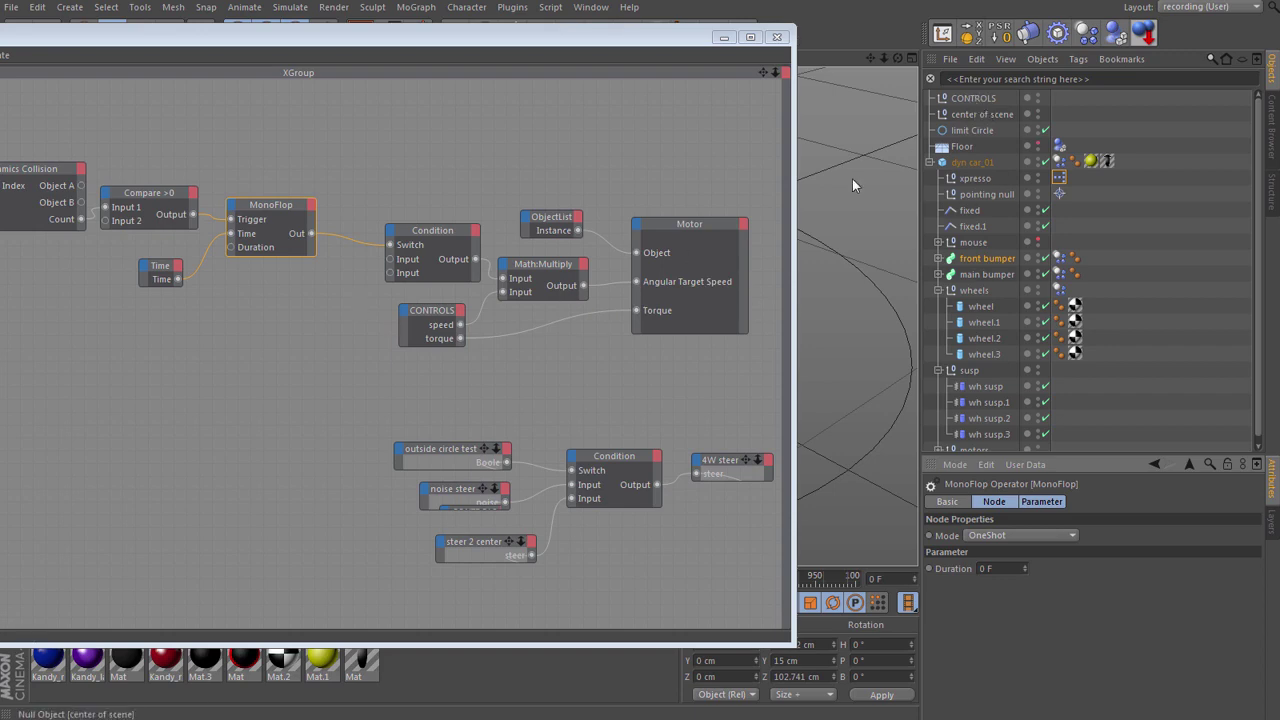
Close the XPresso editor and open Manage User Data on the CONTROLS null.
{"action": "left_click_drag", "start_coordinate": [521, 38], "coordinate": [4, 57]}
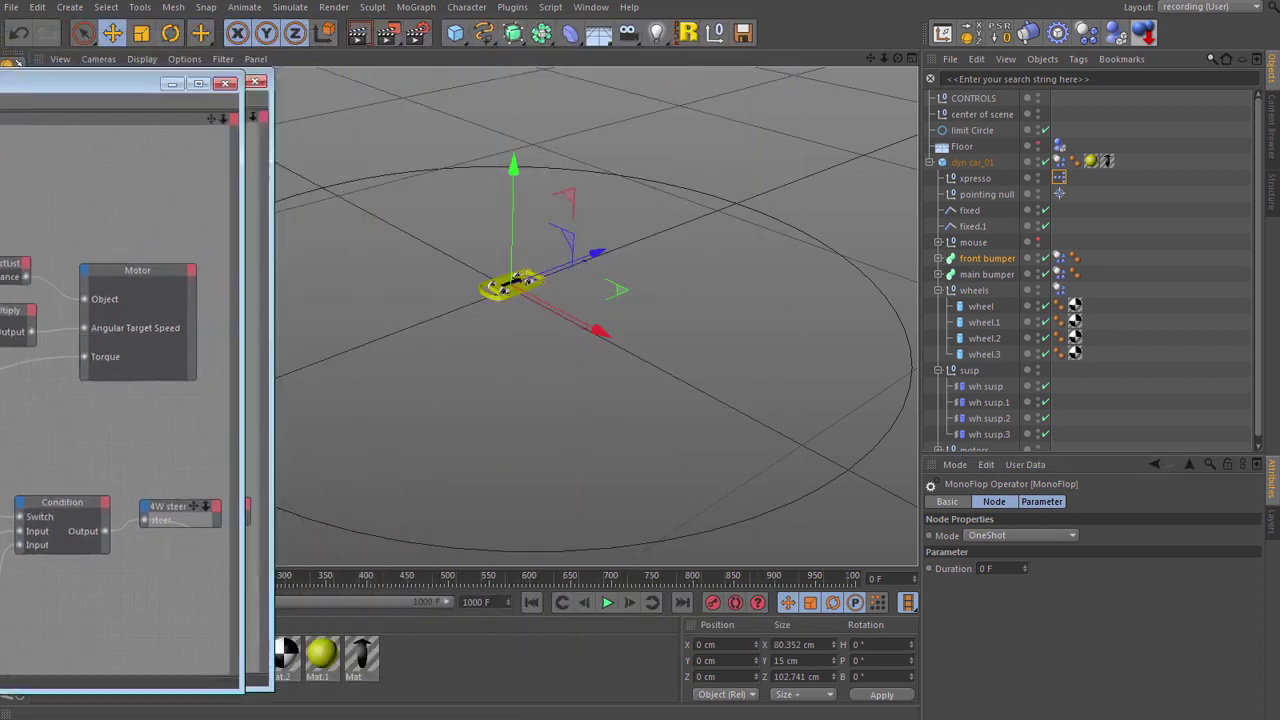
{"action": "left_click", "coordinate": [257, 57]}
{"action": "left_click", "coordinate": [984, 102]}
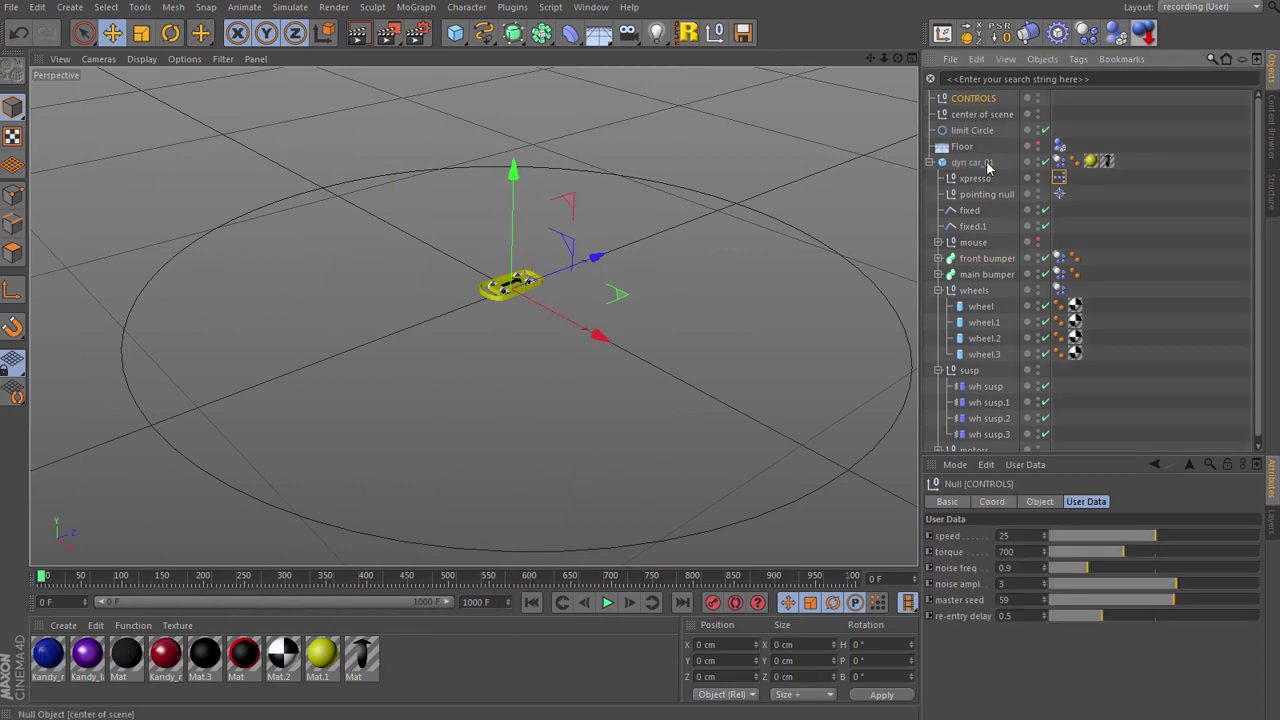
{"action": "left_click", "coordinate": [1026, 468]}
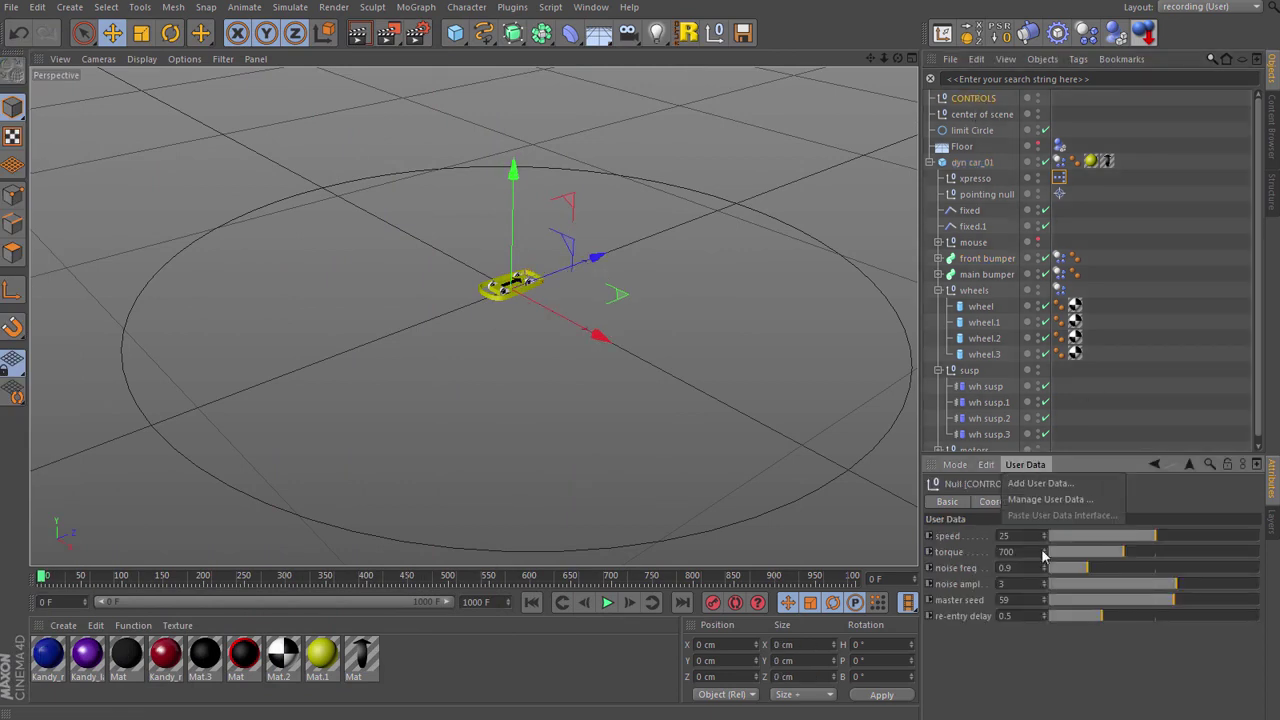
{"action": "left_click", "coordinate": [1032, 504]}
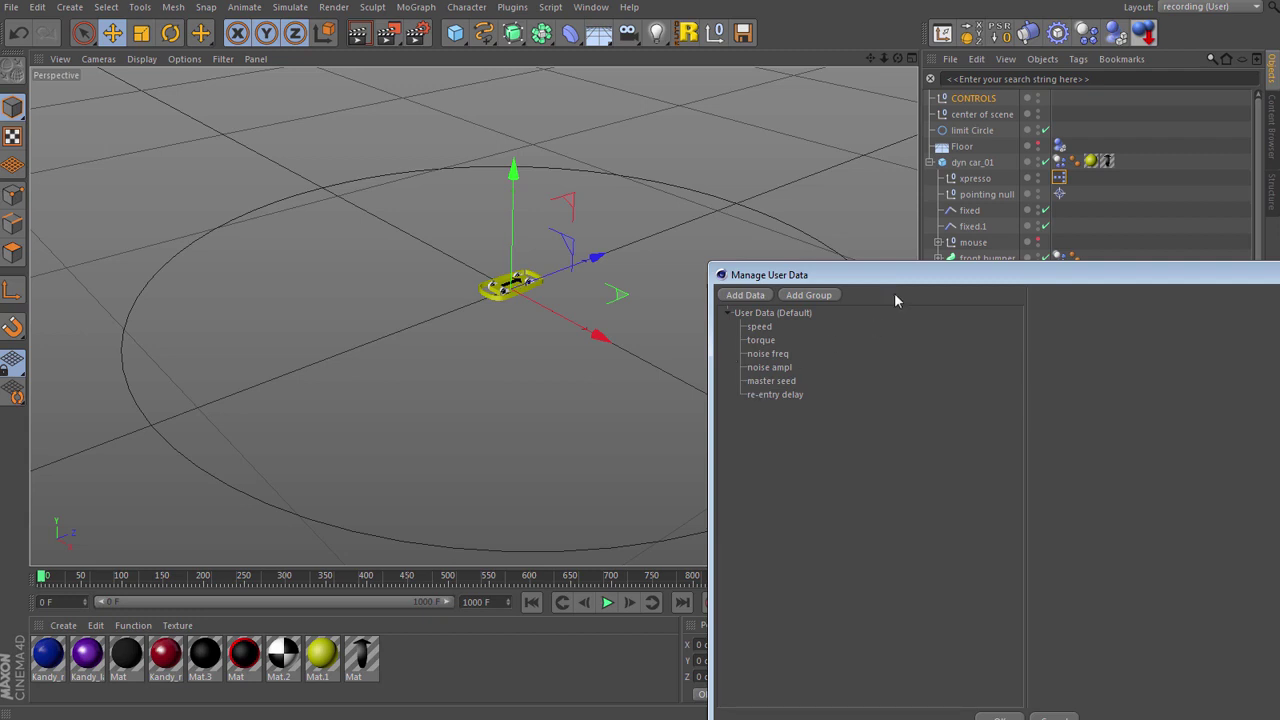
{"action": "left_click_drag", "start_coordinate": [893, 276], "coordinate": [423, 137]}
Add a 'rev secs' Float Slider user data in Real units, max 1, and set it to 0.5.
{"action": "left_click", "coordinate": [284, 154]}
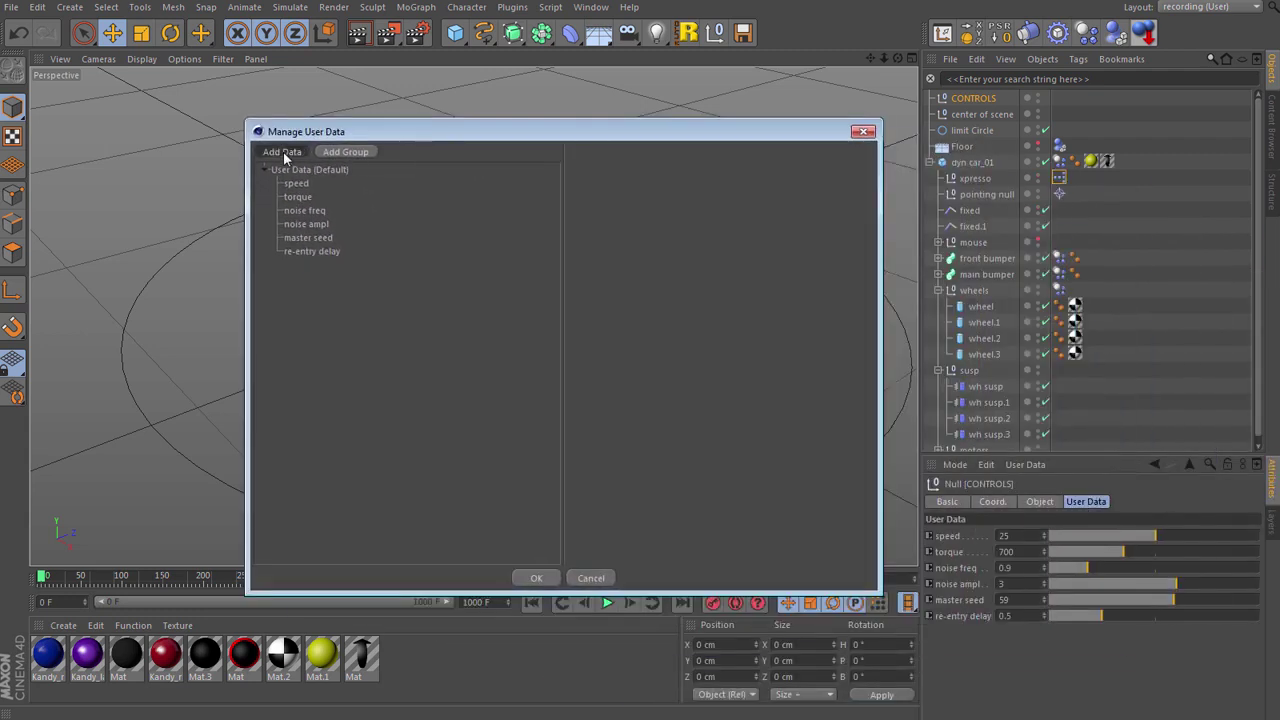
{"action": "double_click", "coordinate": [670, 187]}
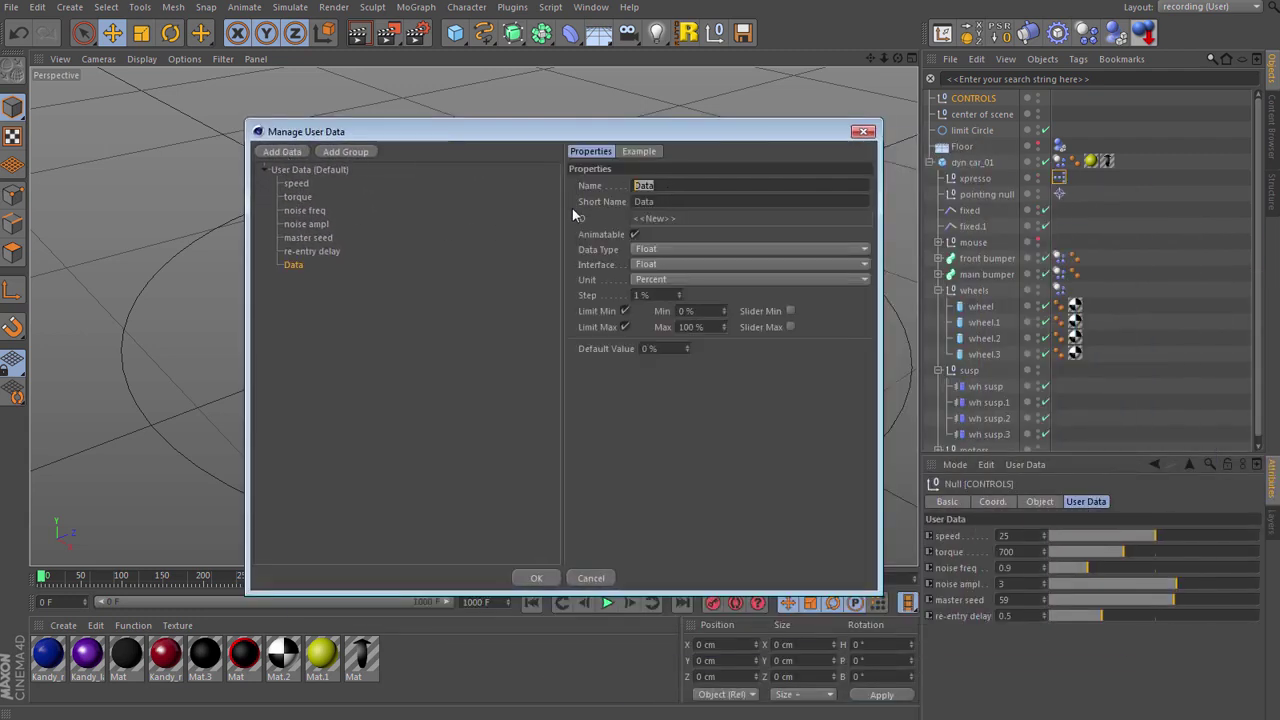
{"action": "type", "text": "rev secs"}
{"action": "key", "text": "Tab"}
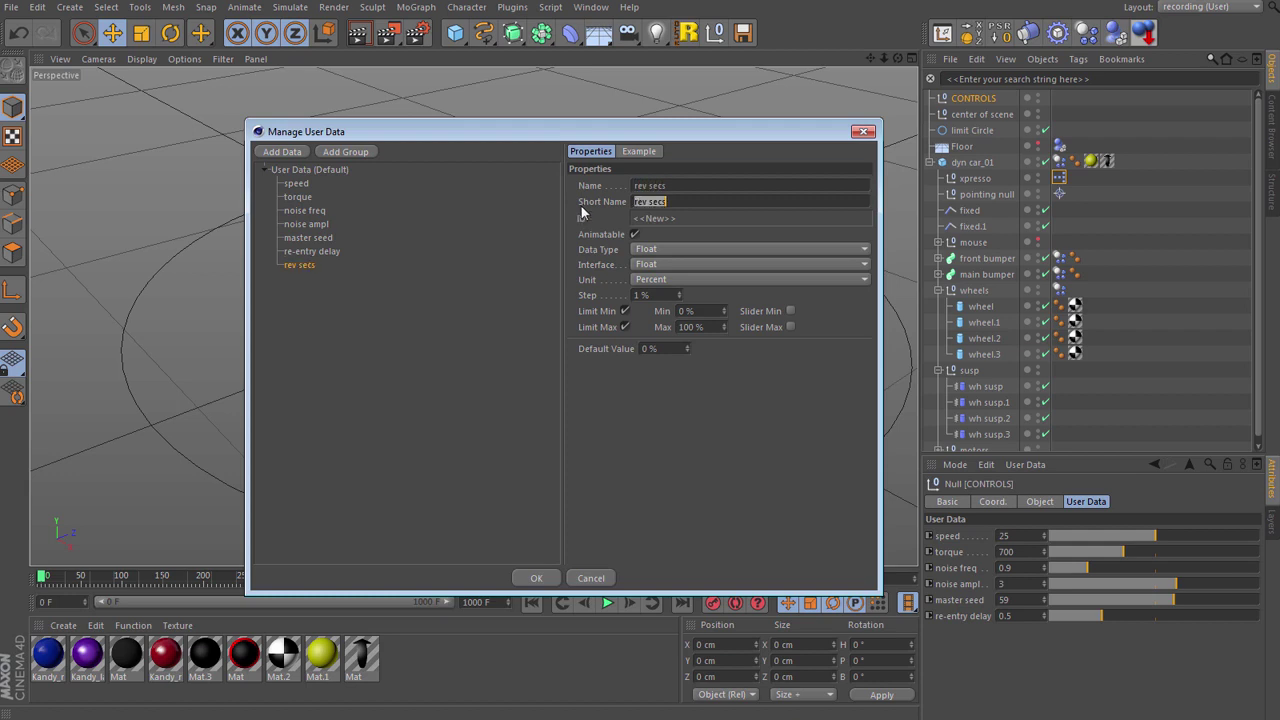
{"action": "left_click", "coordinate": [692, 263]}
{"action": "left_click", "coordinate": [681, 296]}
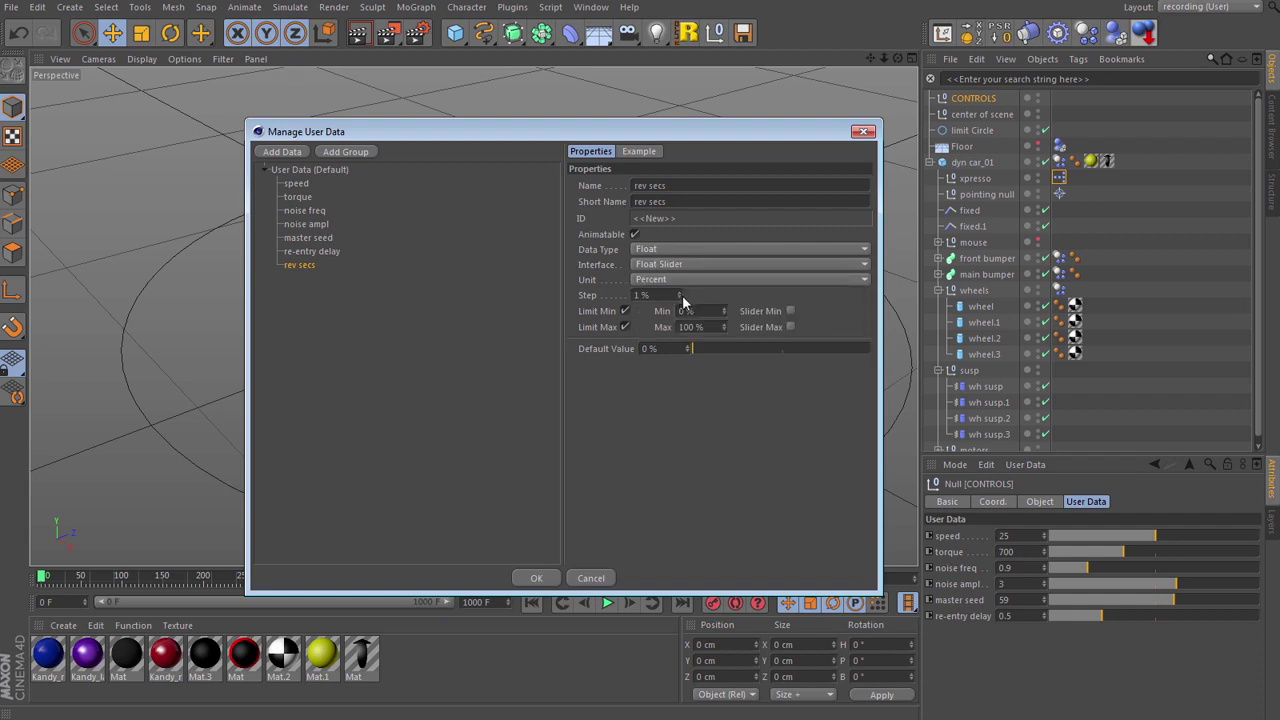
{"action": "left_click", "coordinate": [681, 280]}
{"action": "left_click", "coordinate": [666, 292]}
{"action": "left_click", "coordinate": [695, 327]}
{"action": "type", "text": "1"}
{"action": "key", "text": "Return"}
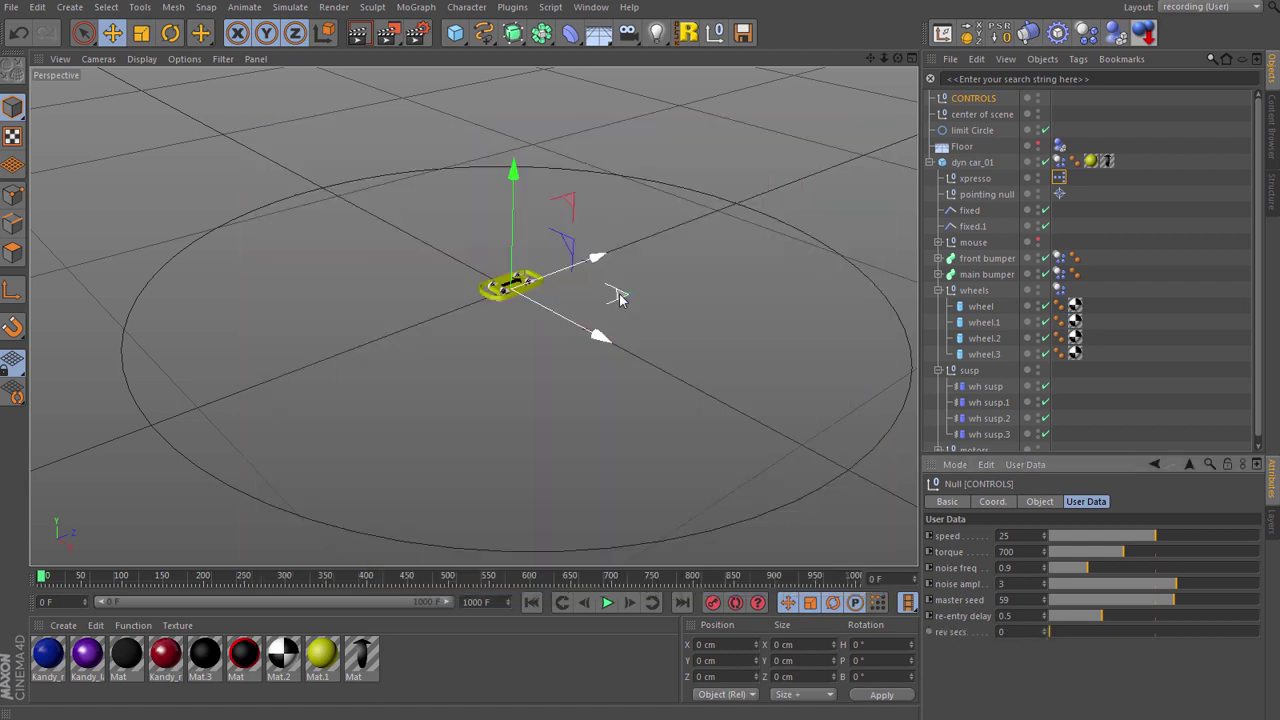
{"action": "left_click_drag", "start_coordinate": [1131, 633], "coordinate": [1110, 632]}
Bring CONTROLS into the car's XPresso graph, link its rev secs output to MonoFlop Duration, and close the editor.
{"action": "double_click", "coordinate": [1059, 177]}
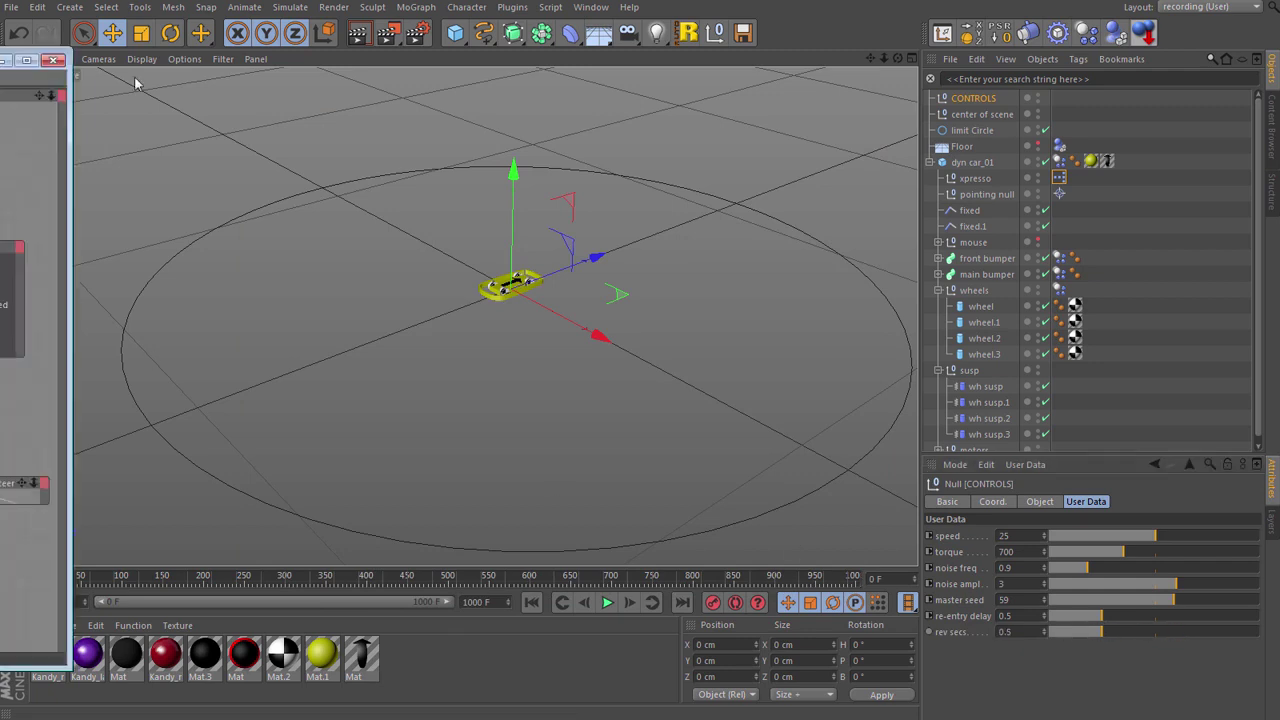
{"action": "left_click_drag", "start_coordinate": [623, 59], "coordinate": [707, 14]}
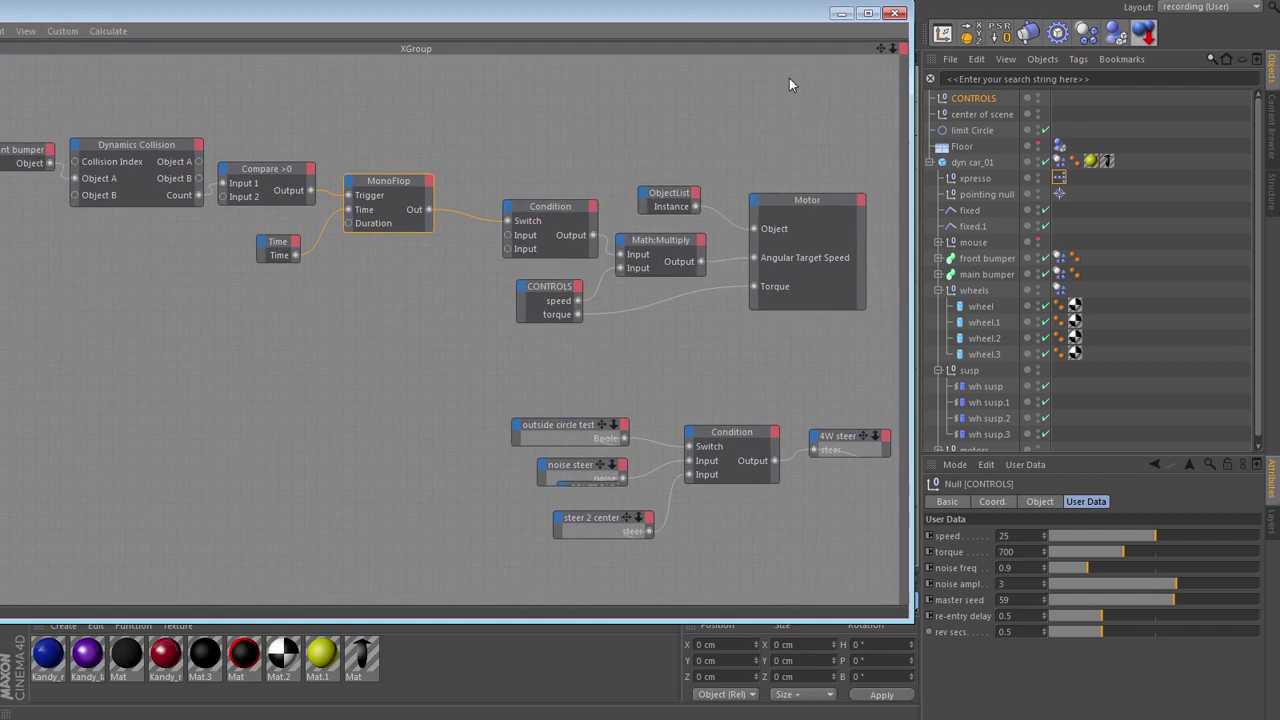
{"action": "left_click", "coordinate": [950, 104]}
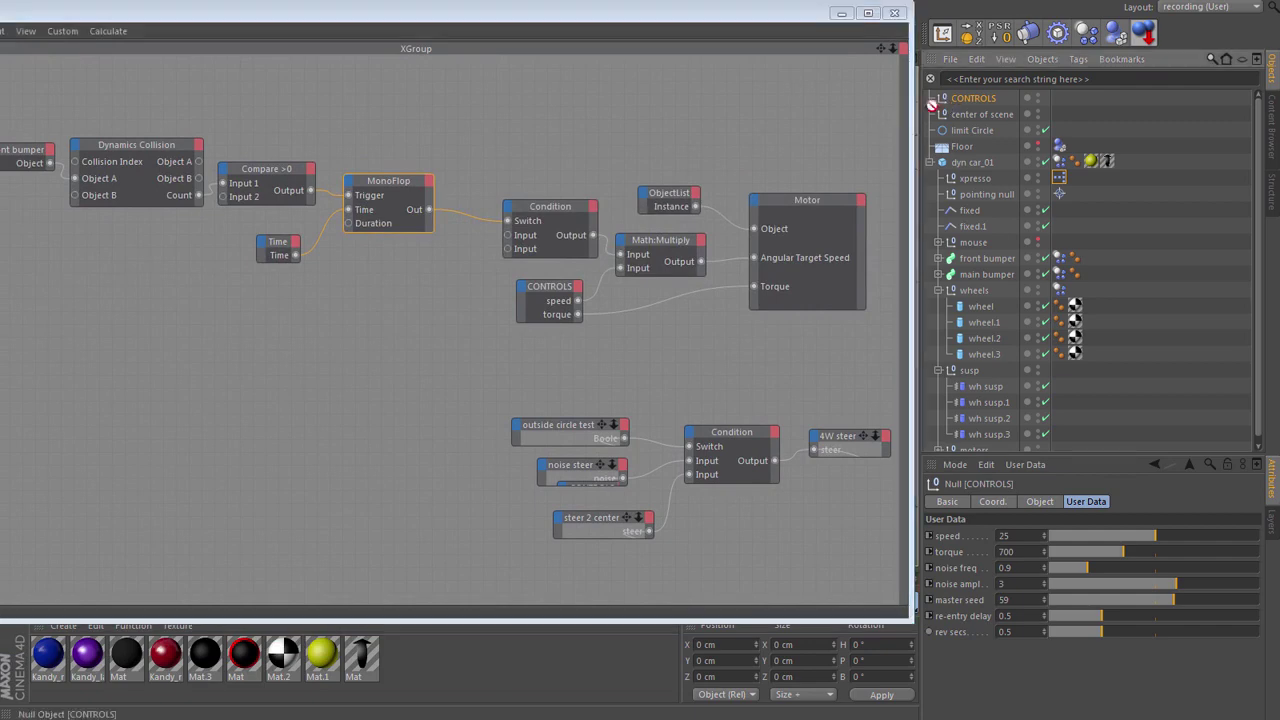
{"action": "left_click_drag", "start_coordinate": [338, 300], "coordinate": [338, 298]}
{"action": "left_click", "coordinate": [355, 287]}
{"action": "mouse_move", "coordinate": [385, 520]}
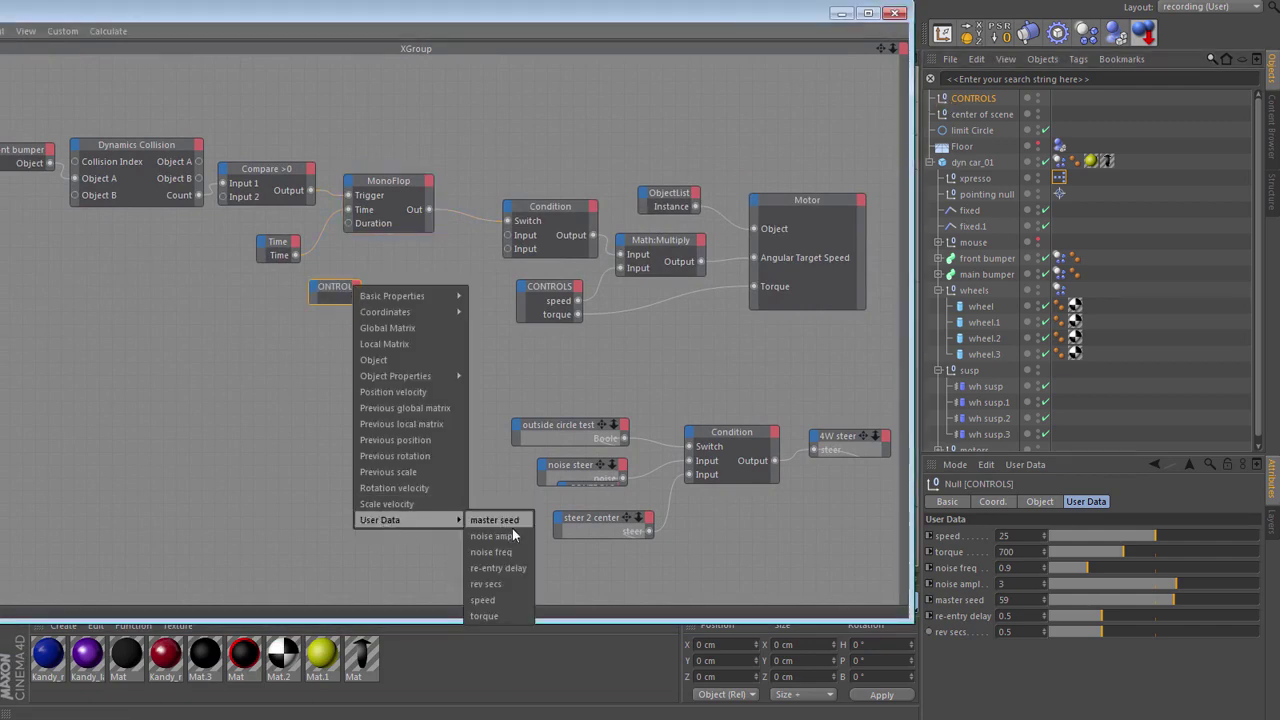
{"action": "left_click", "coordinate": [497, 584]}
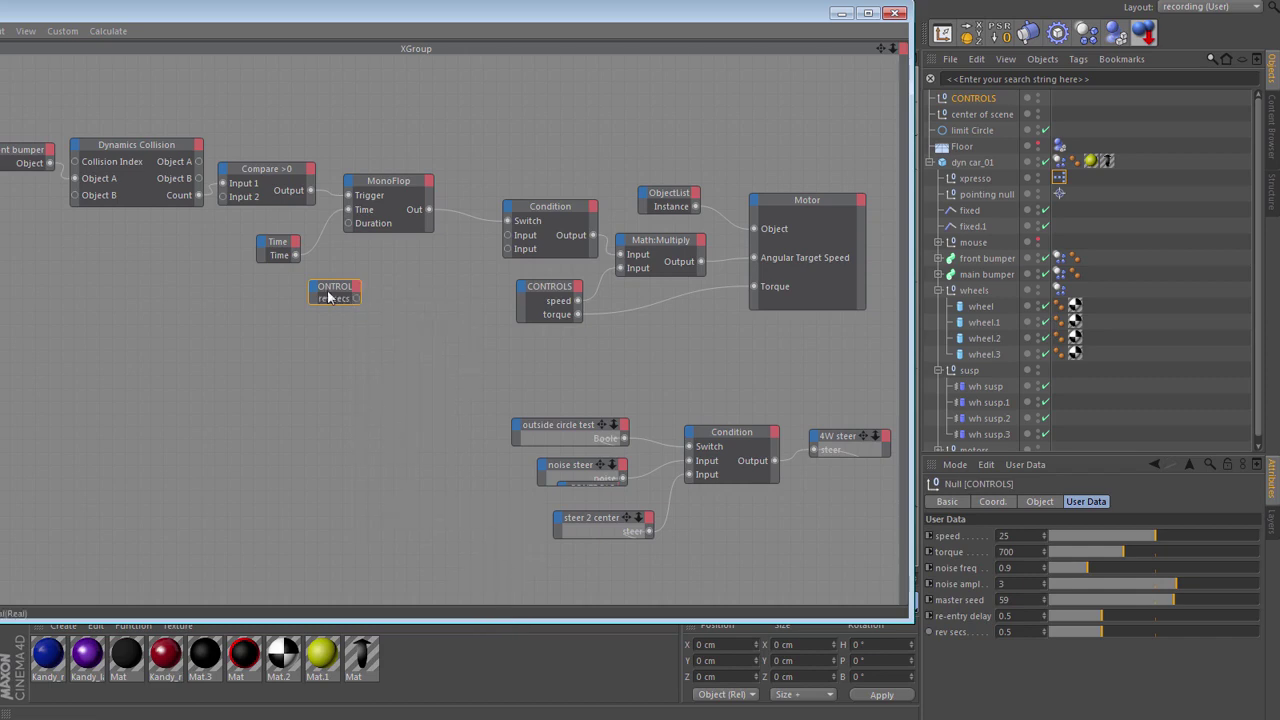
{"action": "mouse_move", "coordinate": [329, 297]}
{"action": "left_mouse_down"}
{"action": "mouse_move", "coordinate": [272, 297]}
{"action": "mouse_move", "coordinate": [311, 300]}
{"action": "left_mouse_up"}
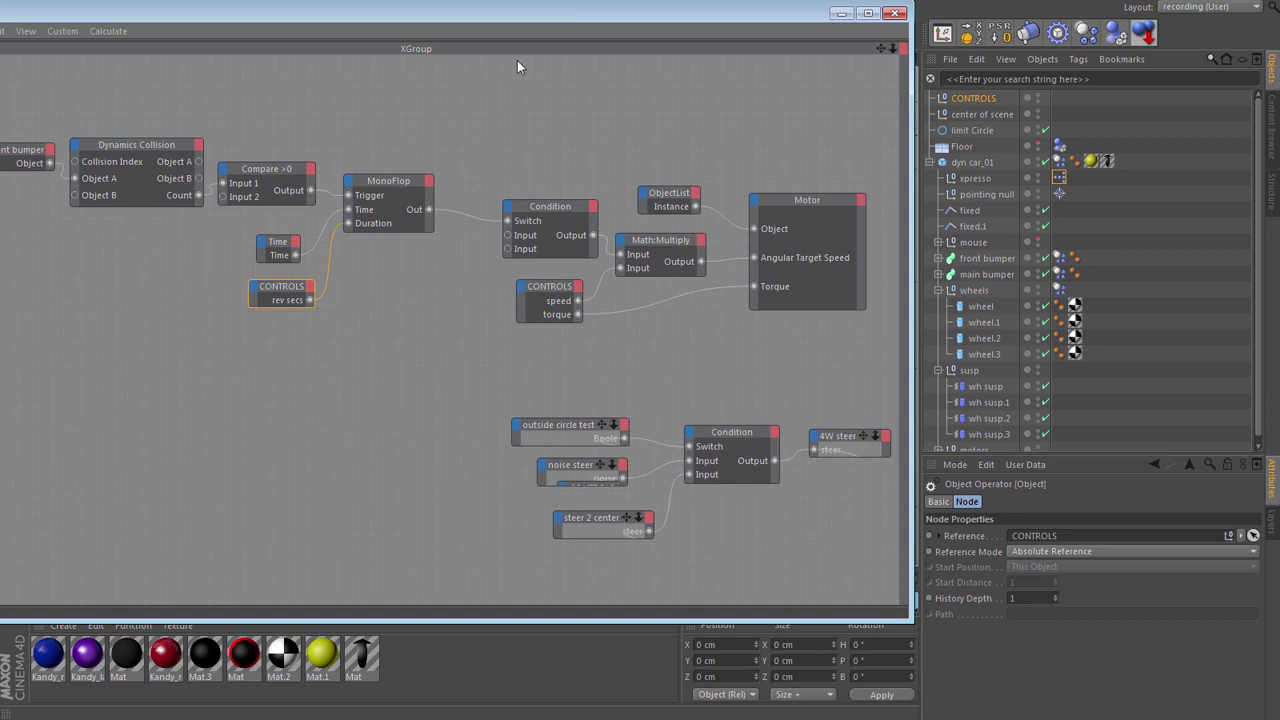
{"action": "left_click", "coordinate": [896, 13]}
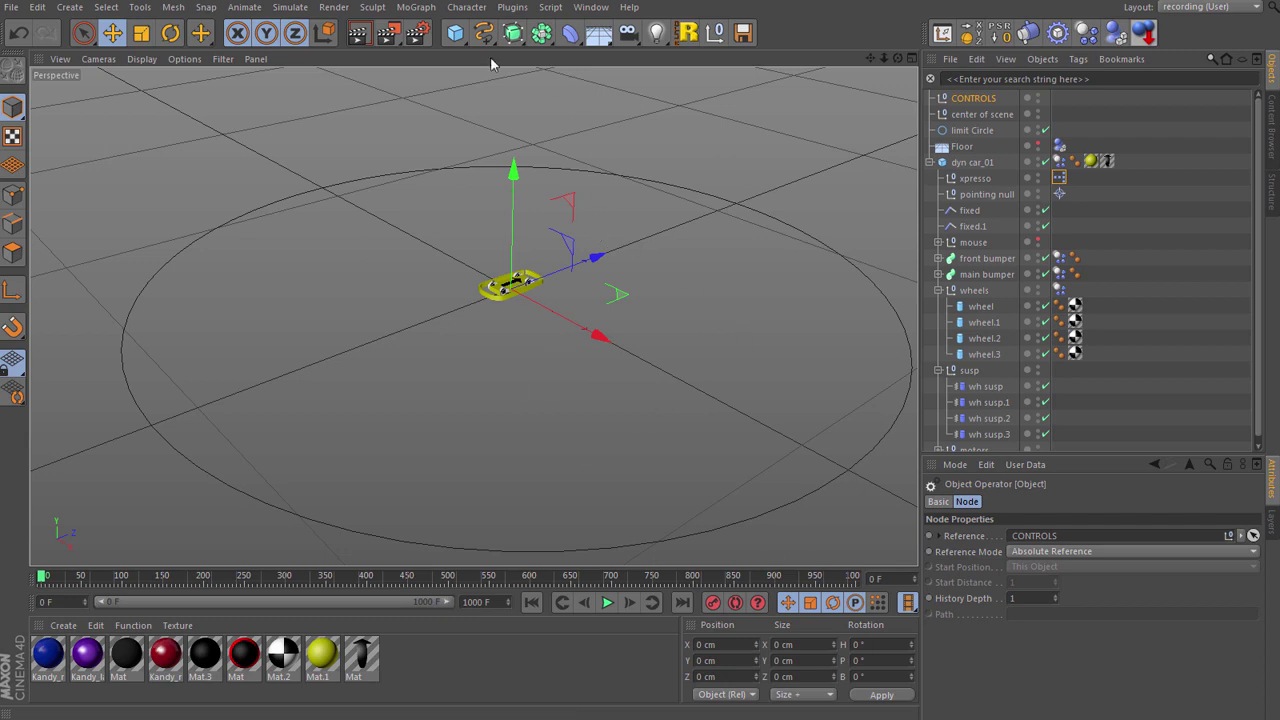
Create a cube ahead of the car, stretch it into a long bar, and make it a collider.
{"action": "left_click", "coordinate": [458, 44]}
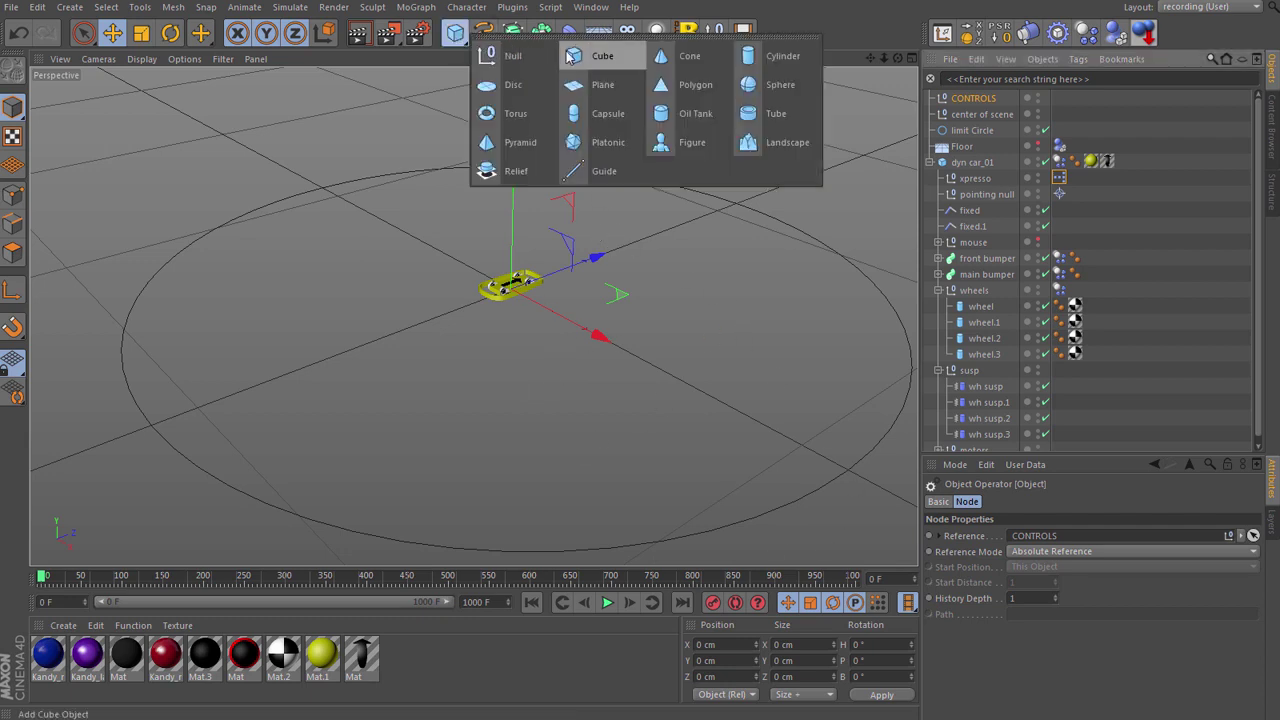
{"action": "left_click", "coordinate": [573, 55]}
{"action": "left_click_drag", "start_coordinate": [605, 260], "coordinate": [632, 278]}
{"action": "left_click_drag", "start_coordinate": [635, 279], "coordinate": [776, 331]}
{"action": "left_click", "coordinate": [1118, 33]}
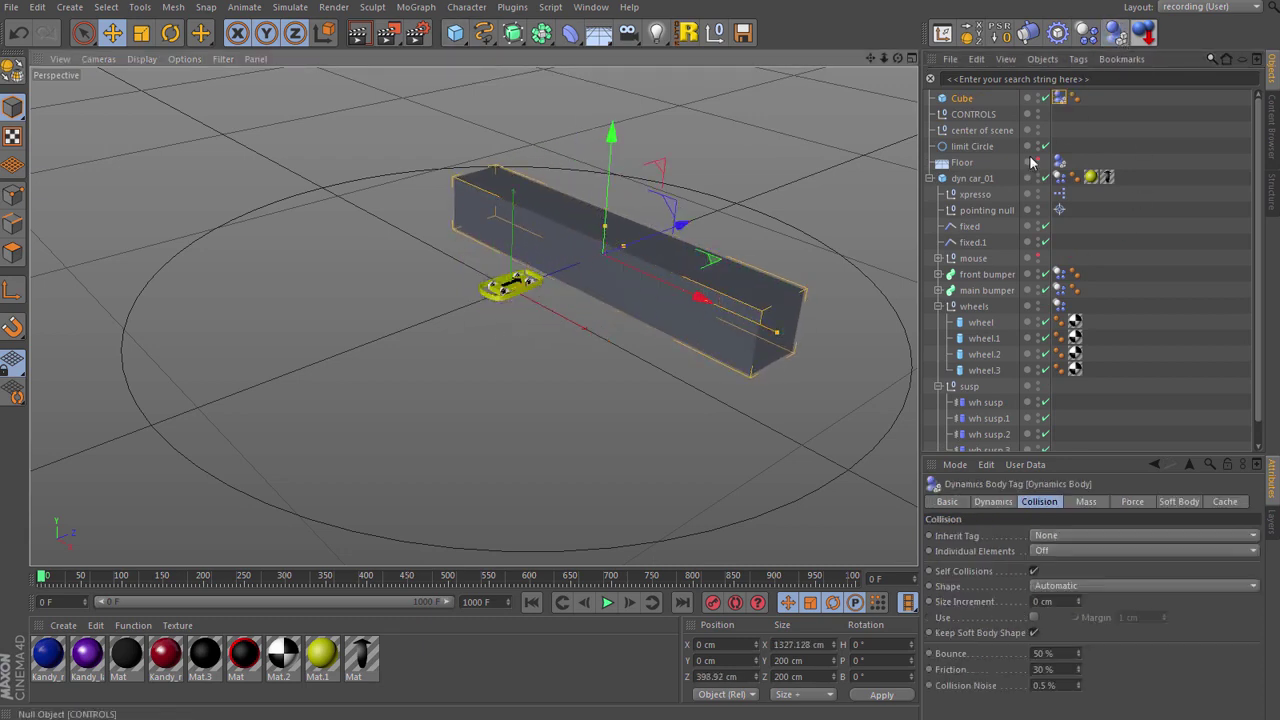
In Top view, place a copy of the collider bar behind the car.
{"action": "key", "text": "F2"}
{"action": "scroll", "coordinate": [448, 323], "scroll_direction": "down", "scroll_amount": 15}
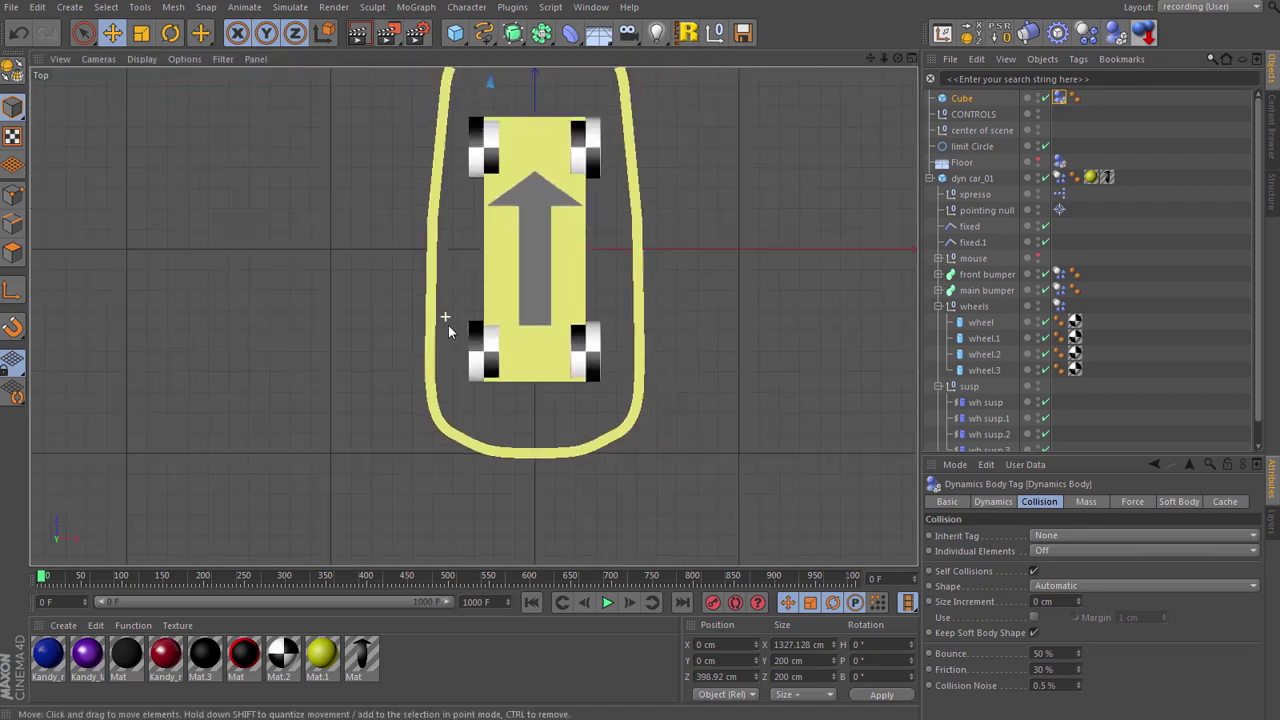
{"action": "scroll", "coordinate": [482, 300], "scroll_direction": "down", "scroll_amount": 3}
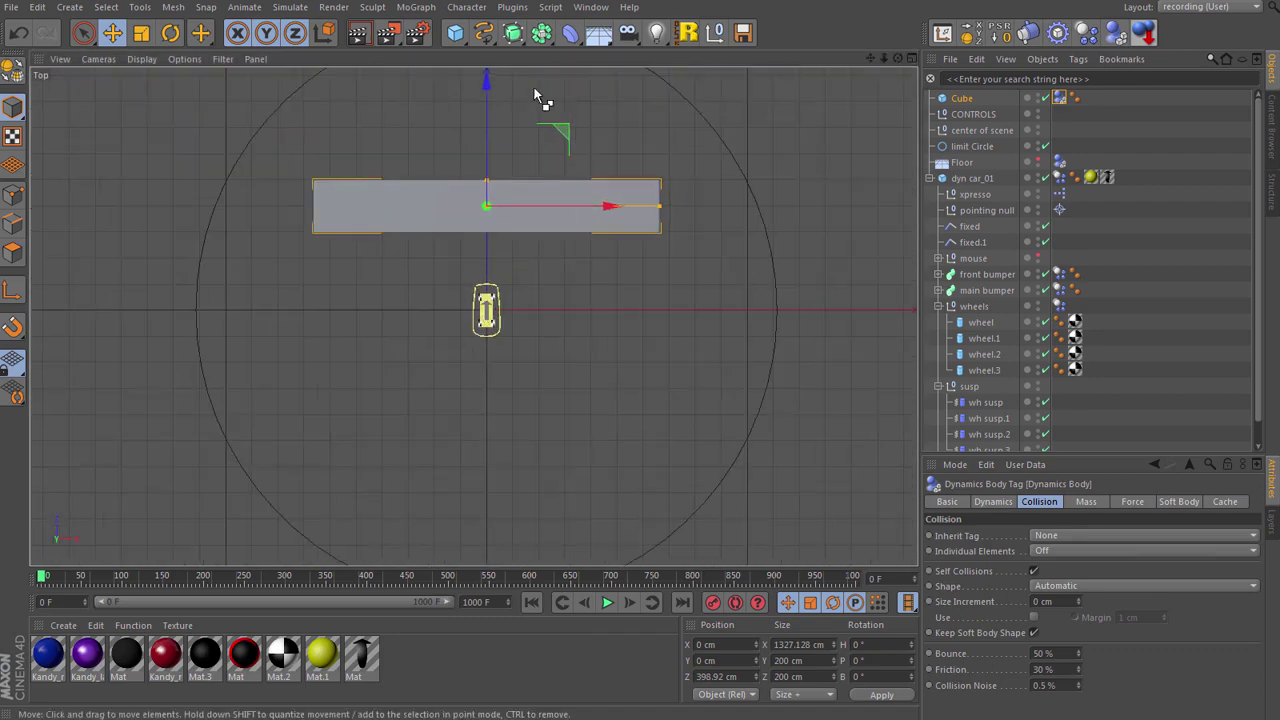
{"action": "left_click_drag", "start_coordinate": [490, 79], "coordinate": [495, 303]}
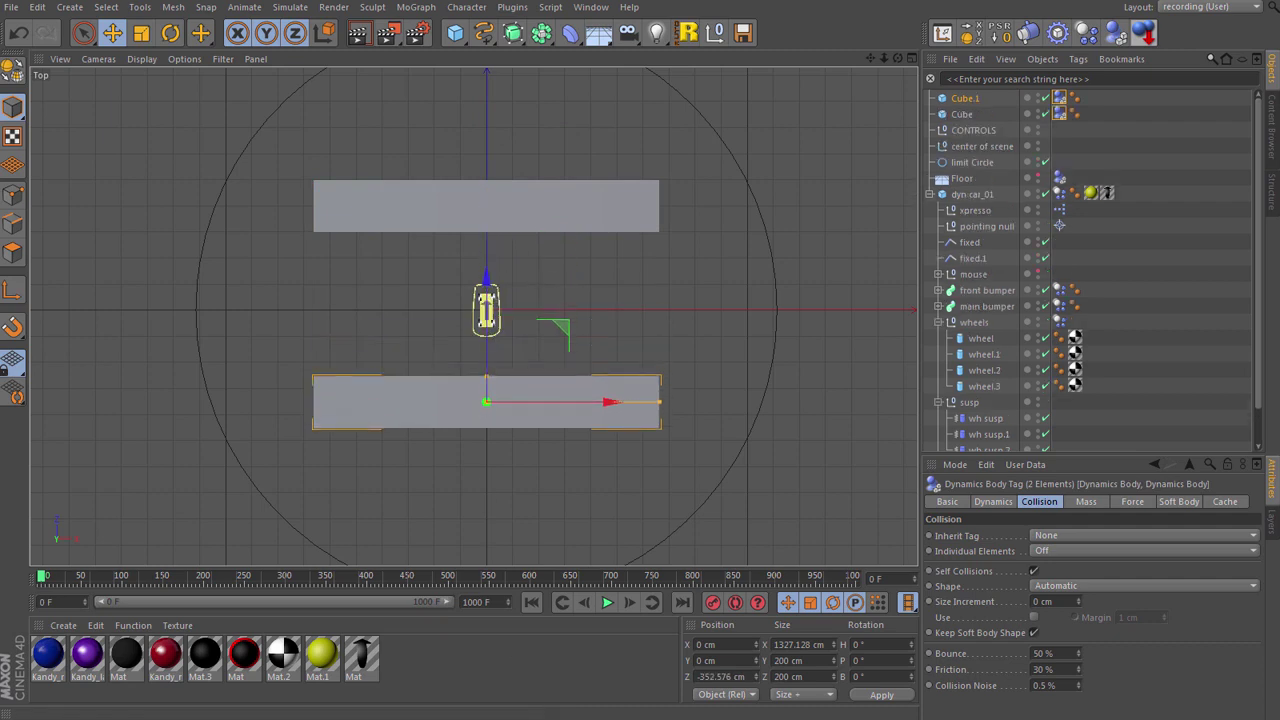
Test-run the collisions, rewind to frame 0, and raise CONTROLS' Rev secs to 0.7.
{"action": "left_click", "coordinate": [608, 603]}
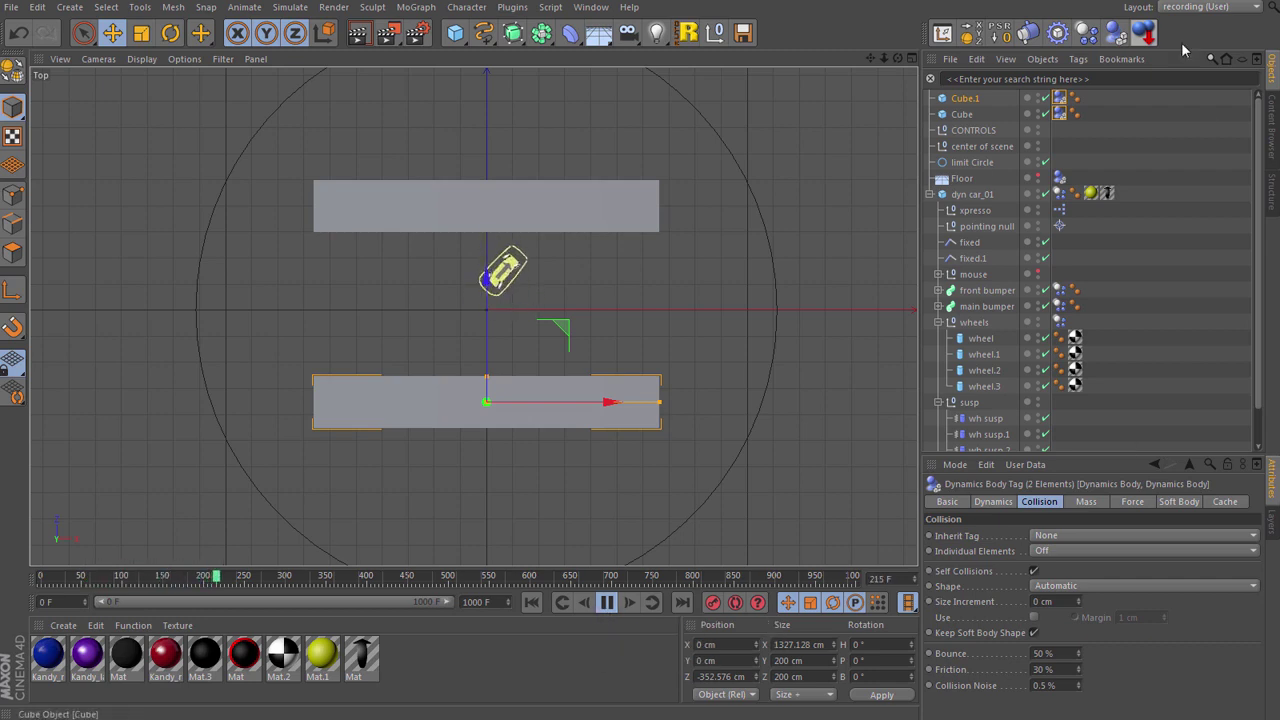
{"action": "left_click", "coordinate": [604, 603]}
{"action": "left_click", "coordinate": [532, 602]}
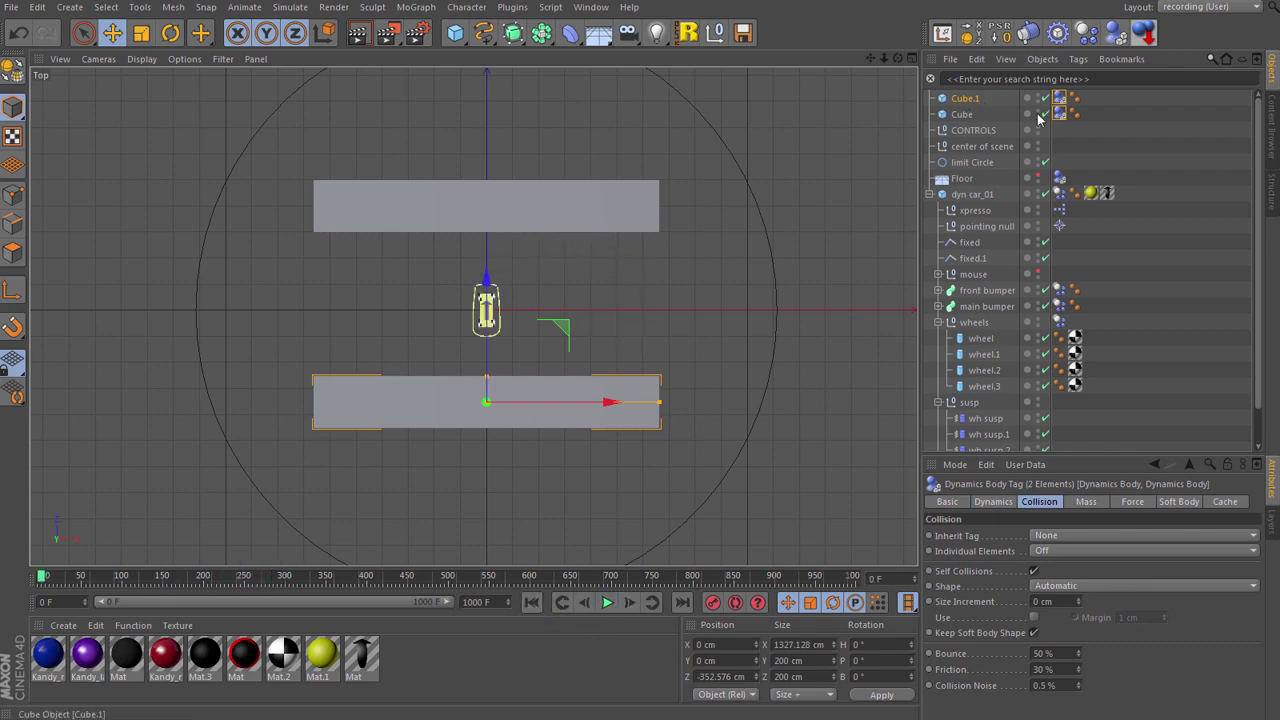
{"action": "left_click", "coordinate": [962, 130]}
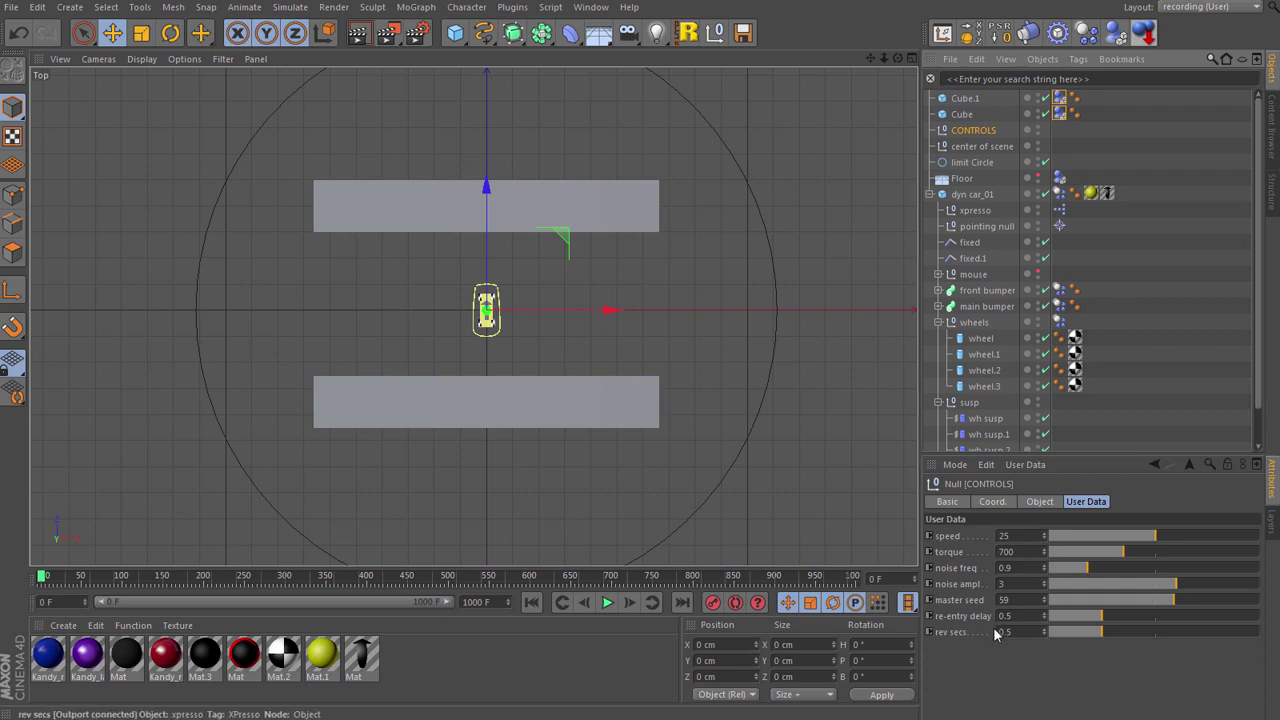
{"action": "left_click_drag", "start_coordinate": [1126, 638], "coordinate": [1122, 636]}
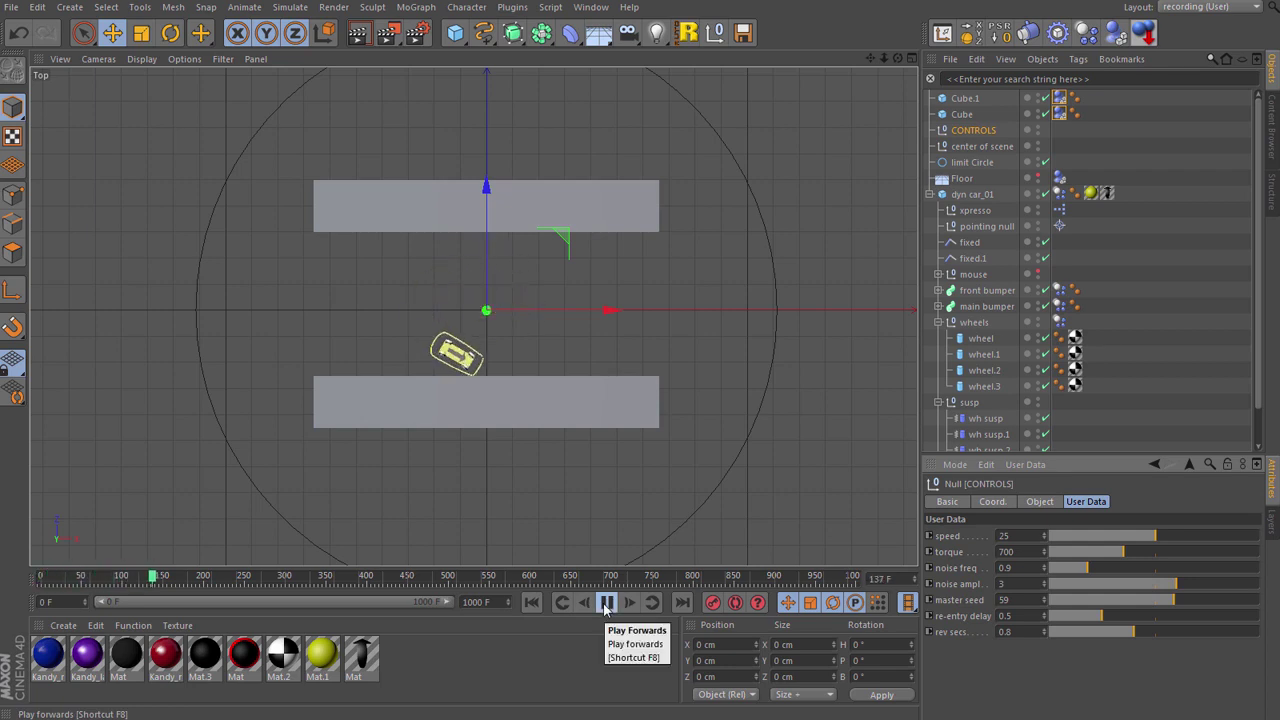
Rerun the test between the bars, then stop and rewind to frame 0.
{"action": "left_click", "coordinate": [605, 608]}
{"action": "left_click", "coordinate": [531, 602]}
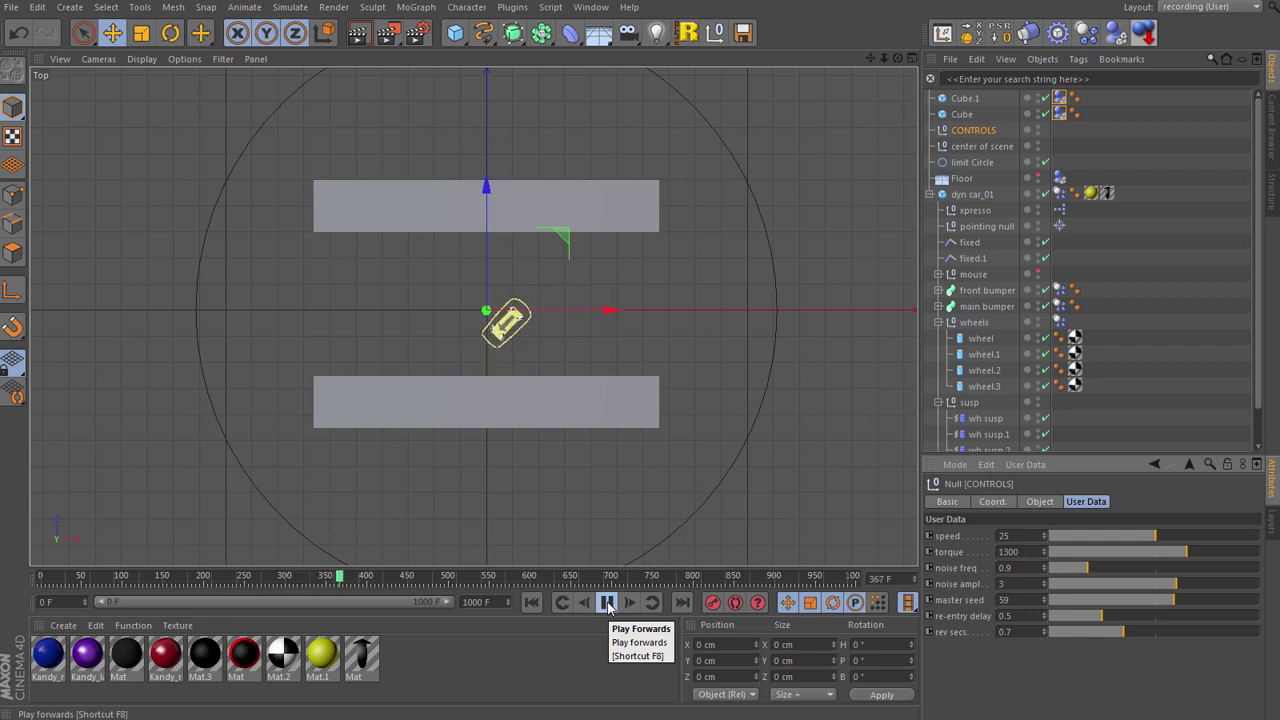
{"action": "left_click", "coordinate": [607, 603]}
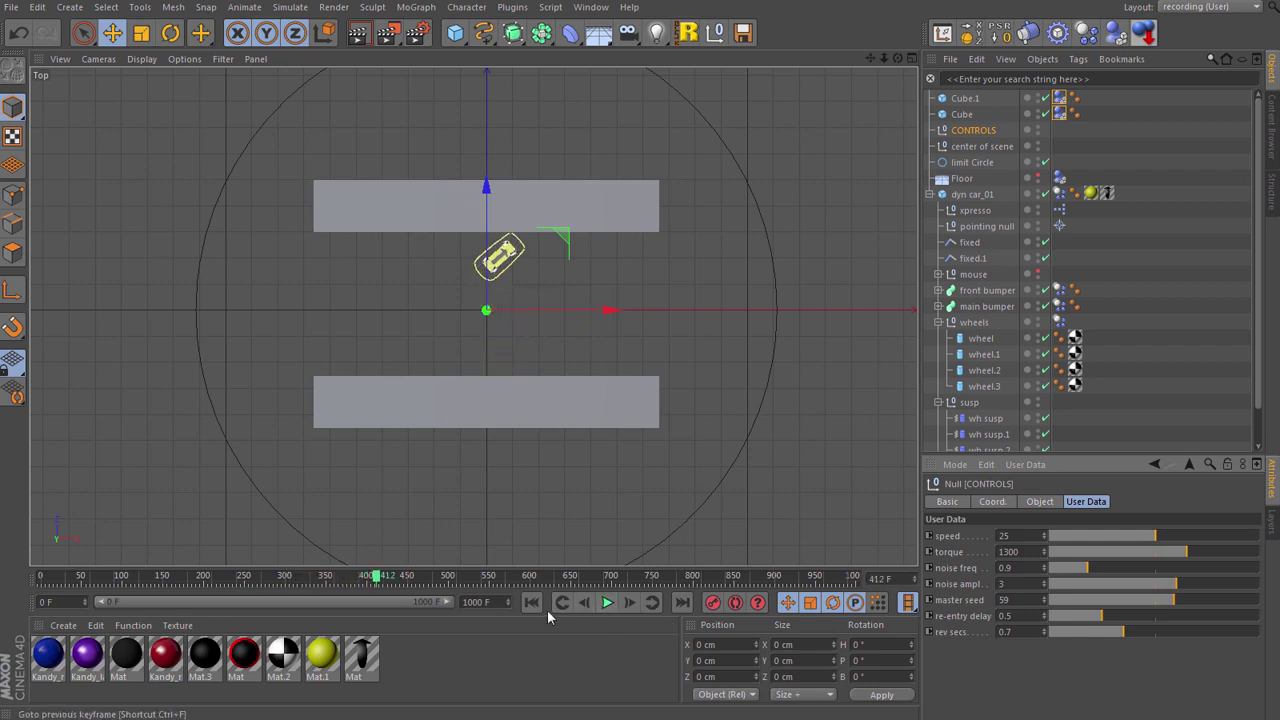
{"action": "left_click", "coordinate": [532, 603]}
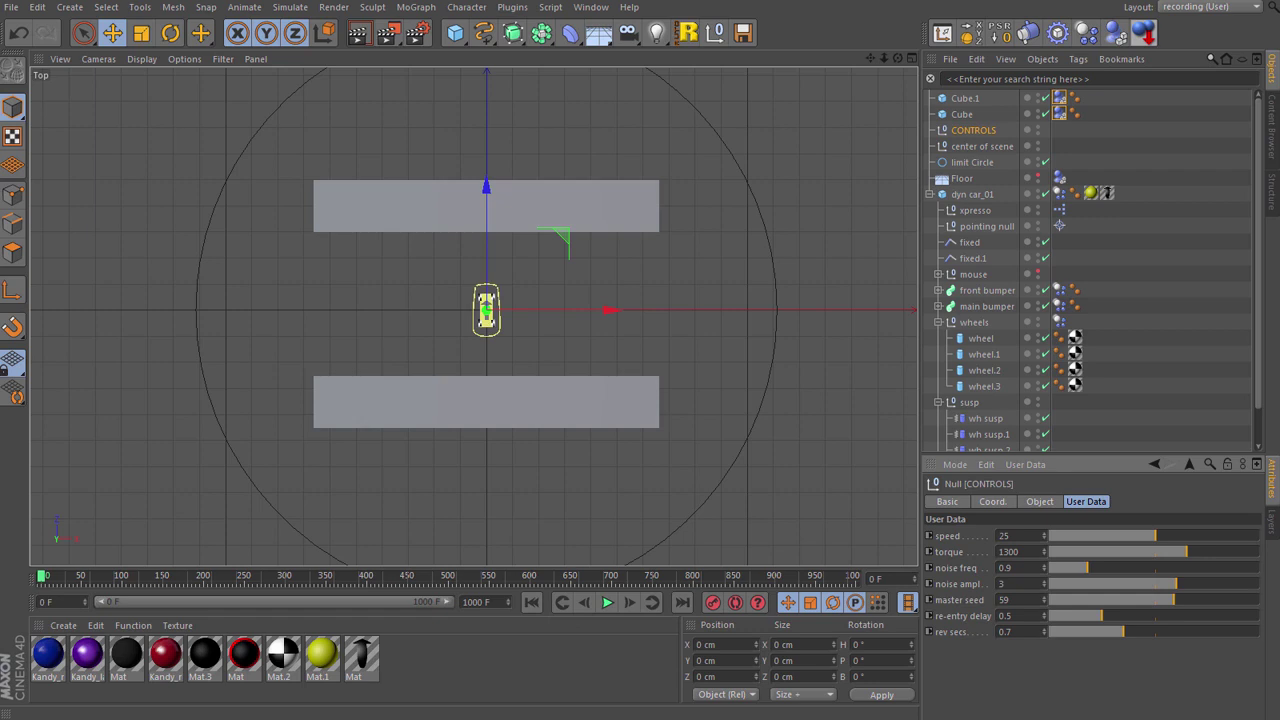
In Perspective view, delete the two wall blocks Cube.1 and Cube.
{"action": "left_click", "coordinate": [844, 194]}
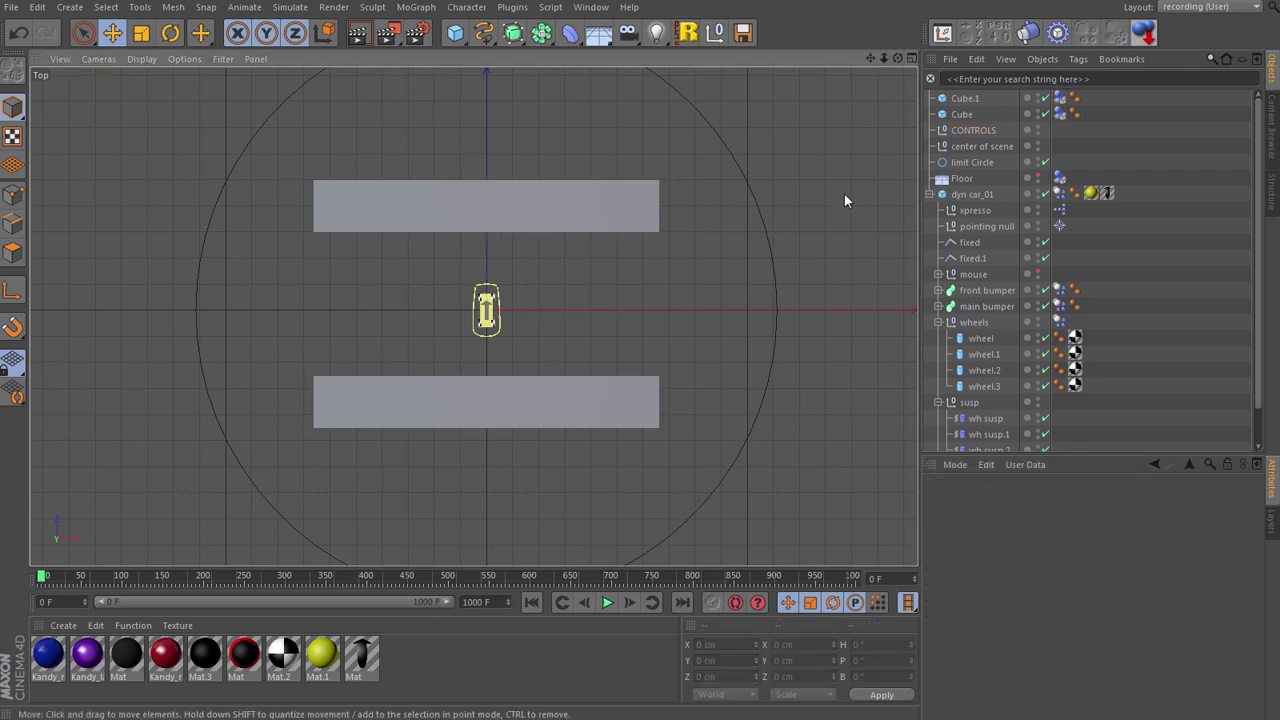
{"action": "key", "text": "F1"}
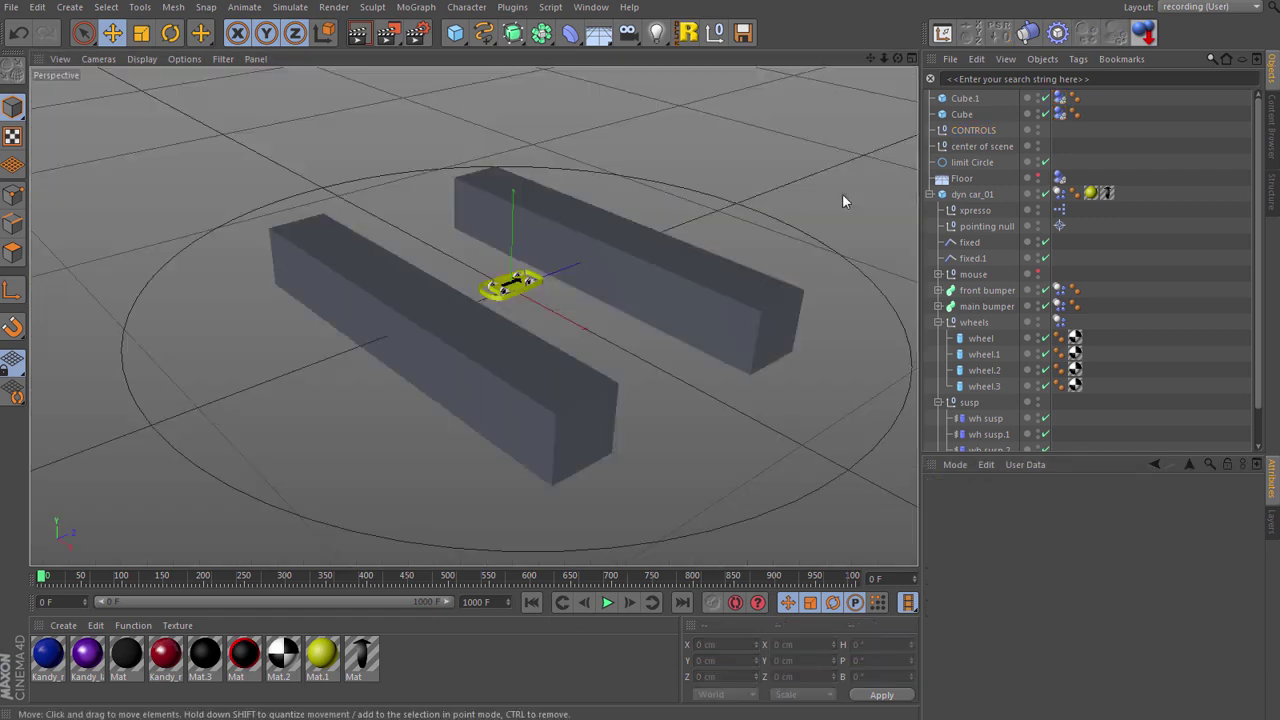
{"action": "left_click", "coordinate": [964, 99]}
{"action": "key", "text": "Delete"}
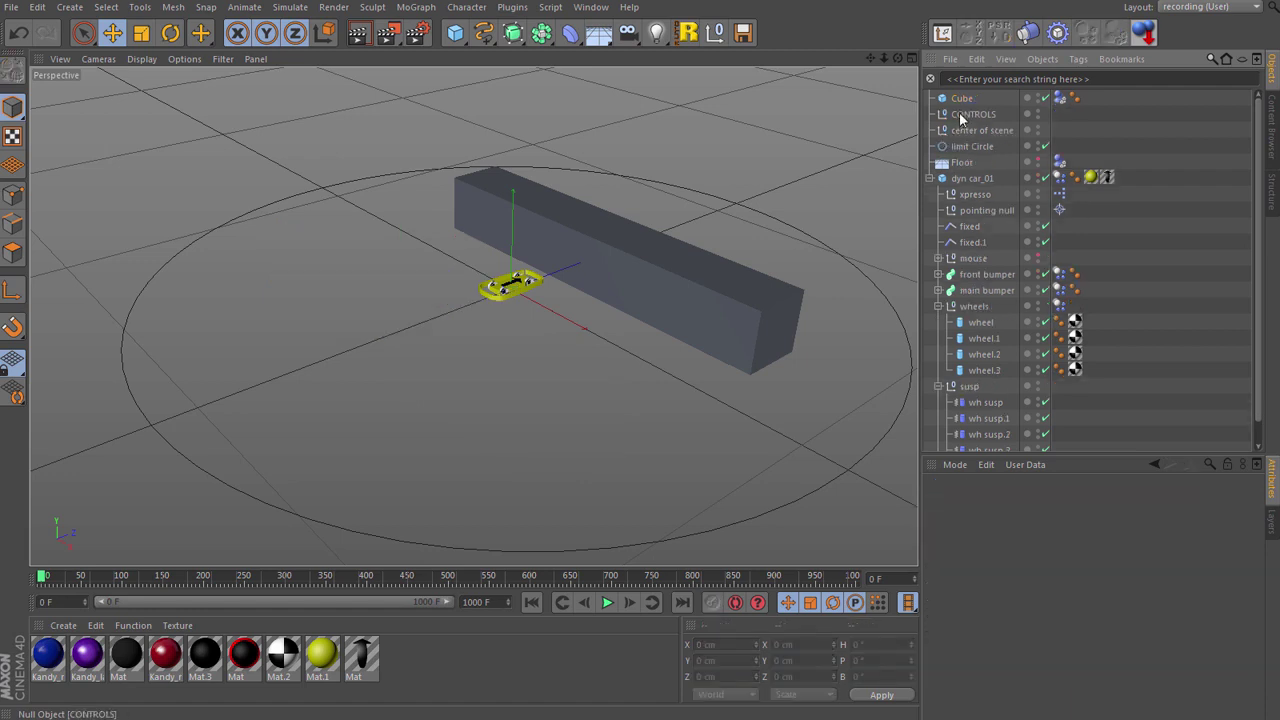
{"action": "left_click", "coordinate": [958, 100]}
{"action": "key", "text": "Delete"}
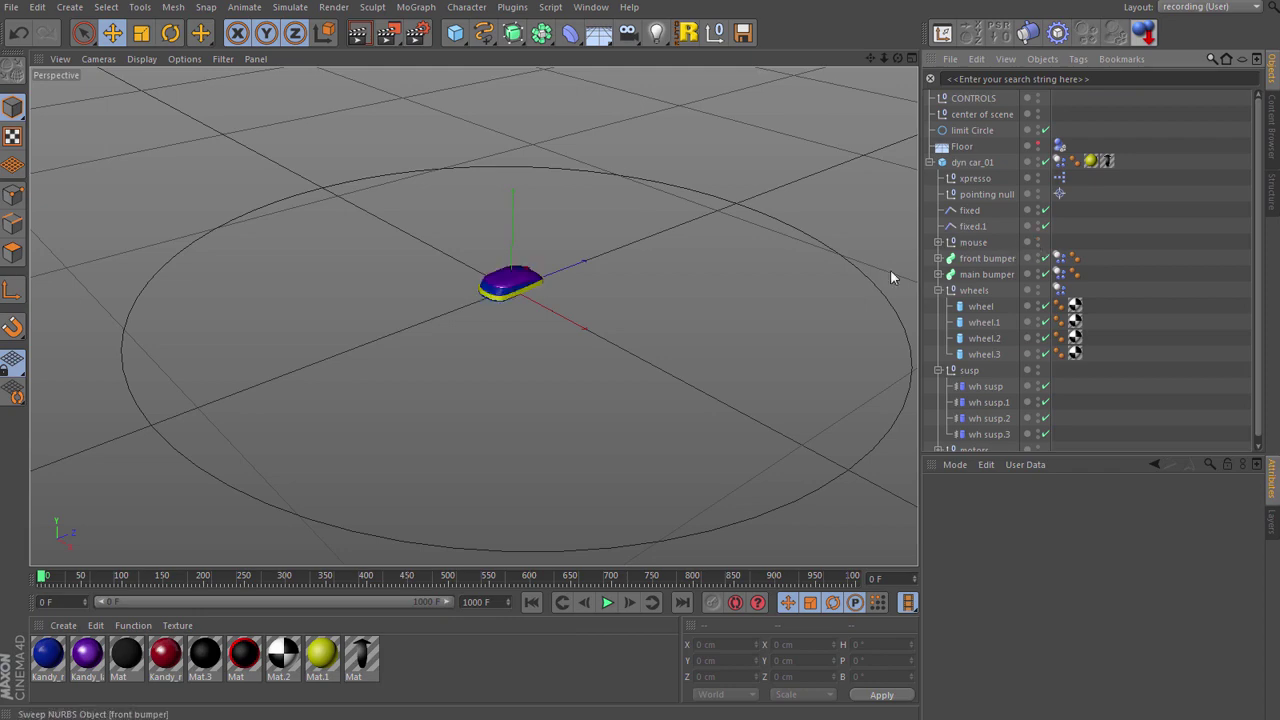
In Right view, lower the mouse null on dyn car_01 to Y 18.698 cm.
{"action": "key", "text": "F3"}
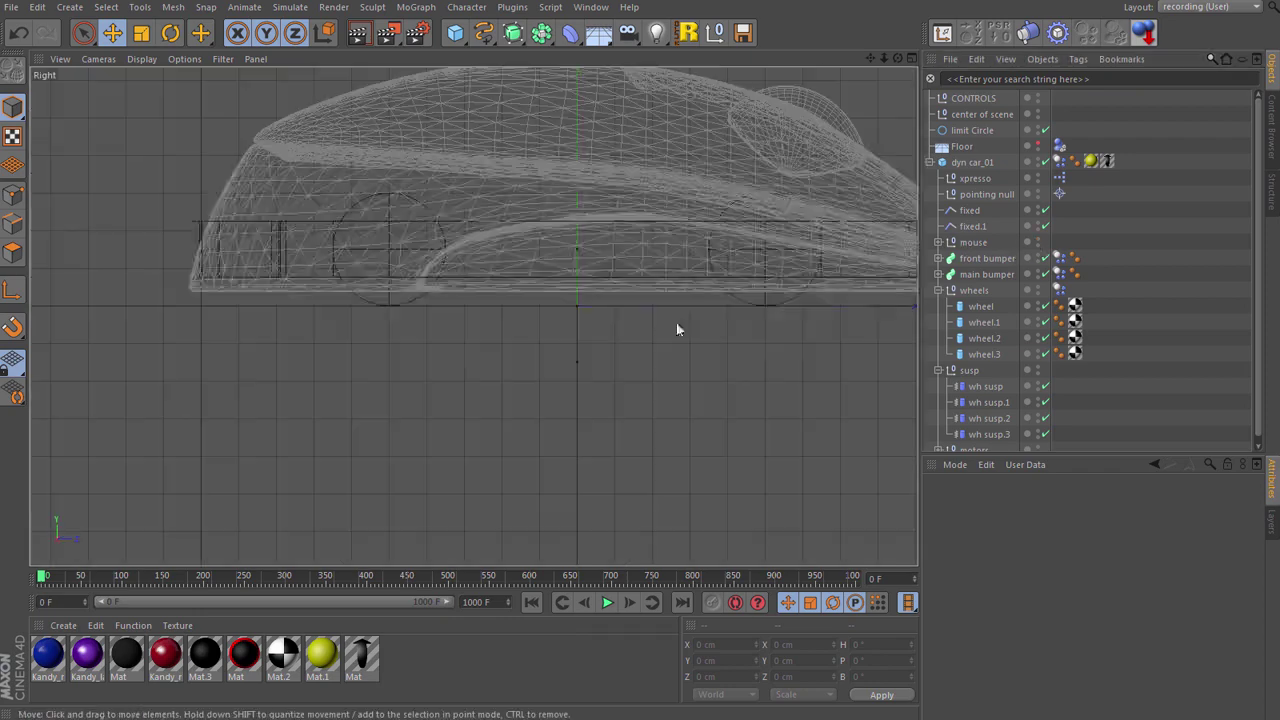
{"action": "scroll", "coordinate": [351, 343], "scroll_direction": "down", "scroll_amount": 3}
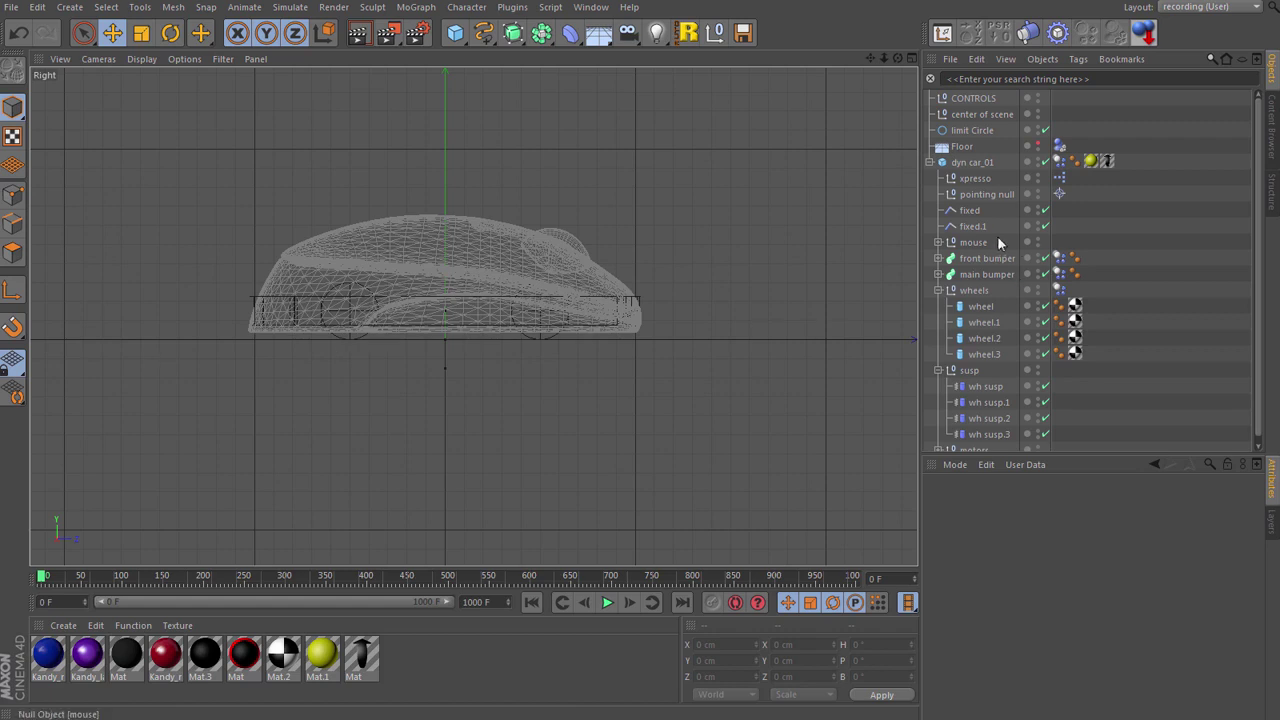
{"action": "left_click", "coordinate": [970, 243]}
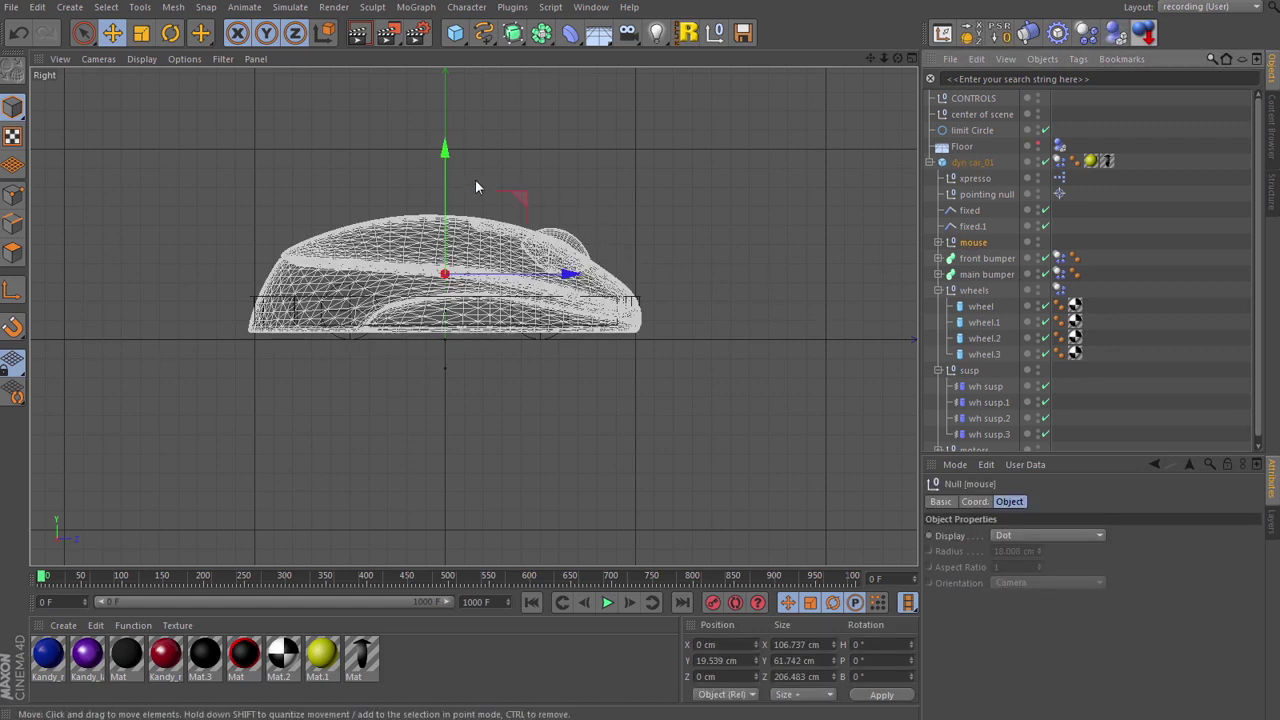
{"action": "left_click_drag", "start_coordinate": [444, 150], "coordinate": [443, 152]}
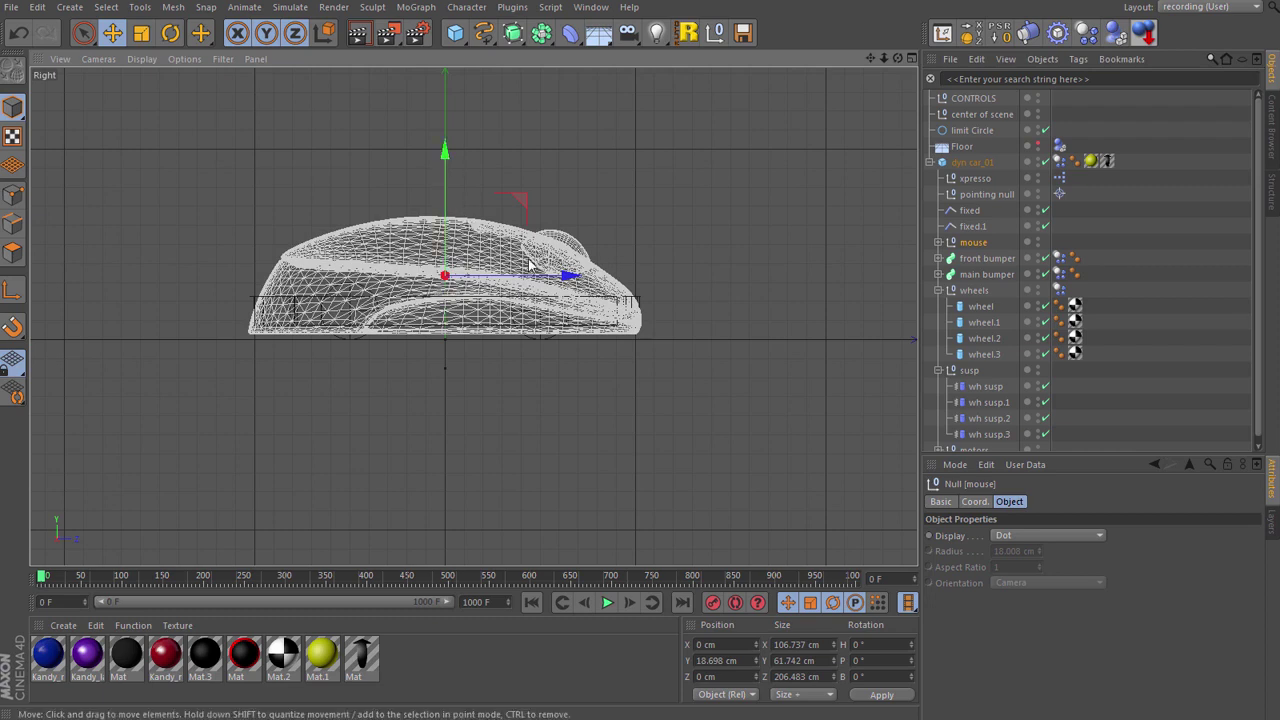
{"action": "key", "text": "F1"}
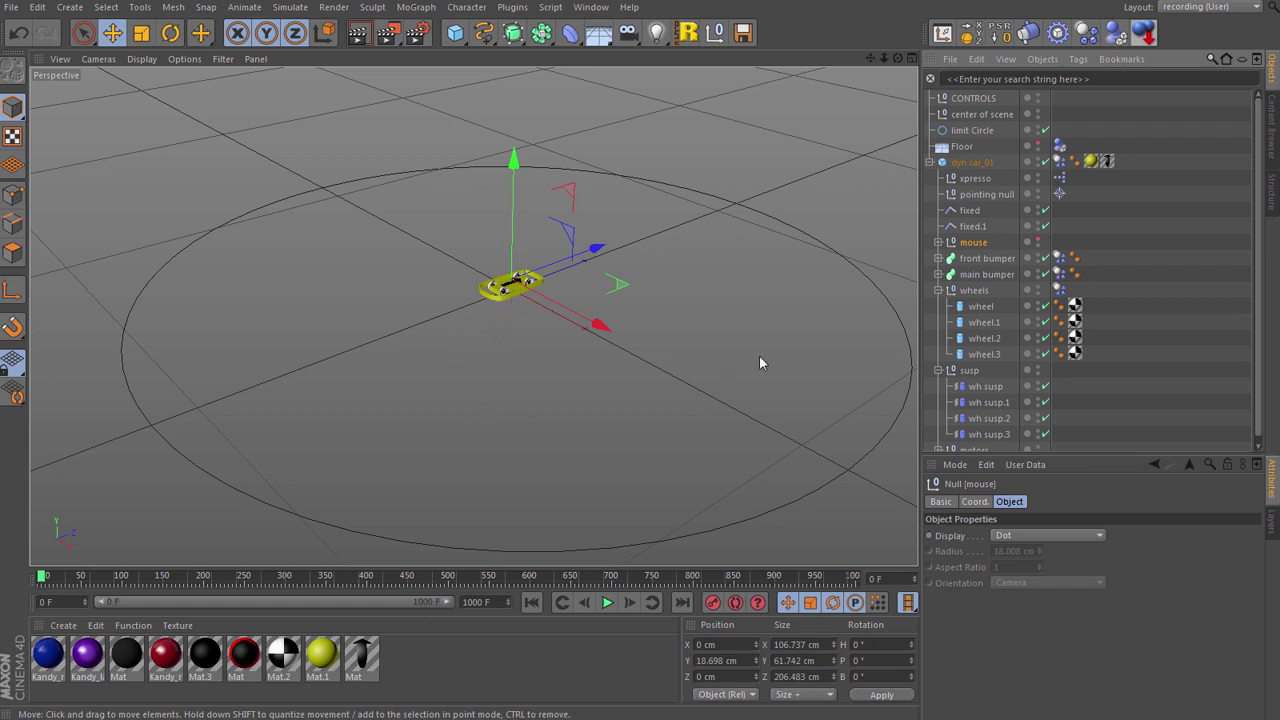
Collapse dyn car_01 and copy it along X into a row of four cars.
{"action": "left_click", "coordinate": [931, 163]}
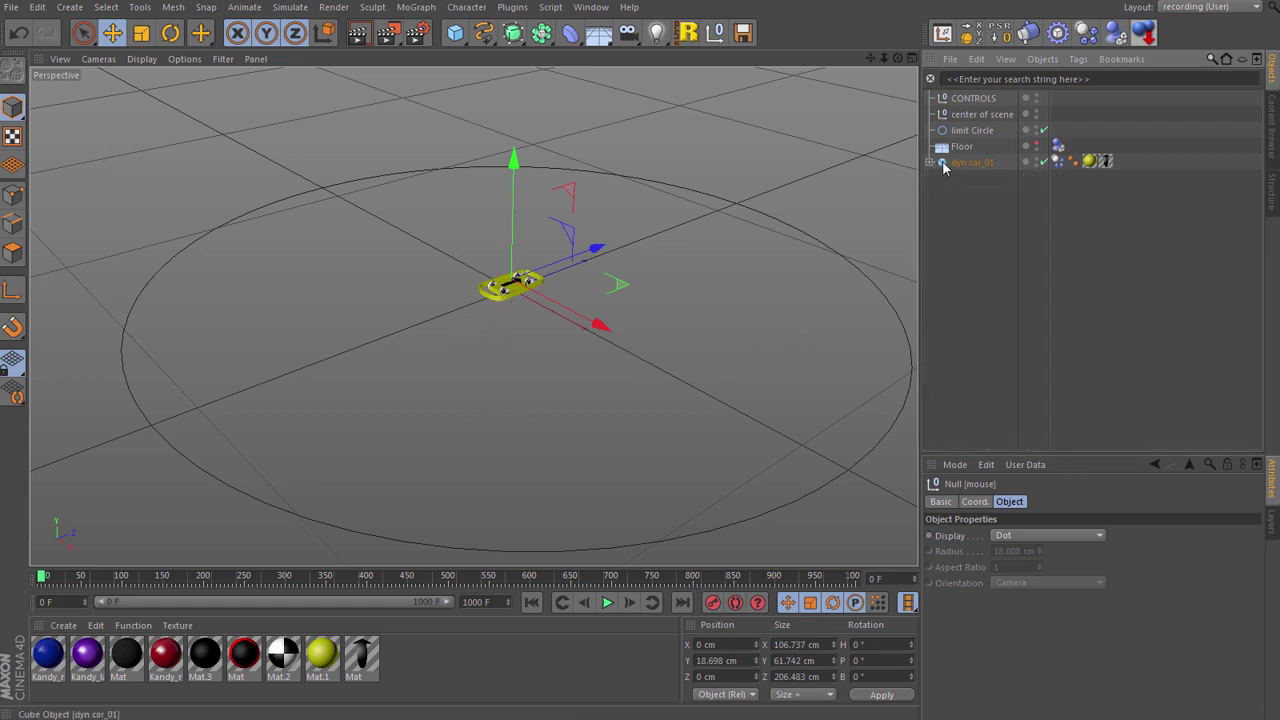
{"action": "left_click_drag", "start_coordinate": [950, 175], "coordinate": [950, 178], "text": "ctrl"}
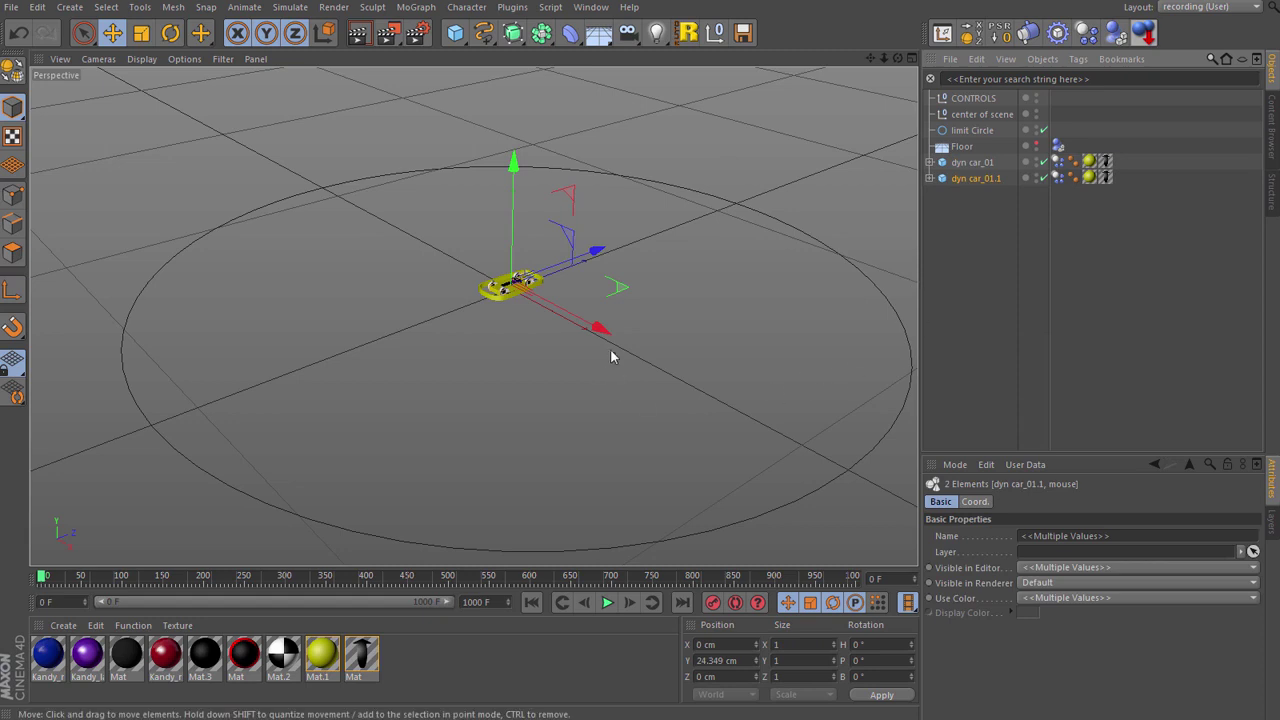
{"action": "left_click_drag", "start_coordinate": [599, 326], "coordinate": [669, 362]}
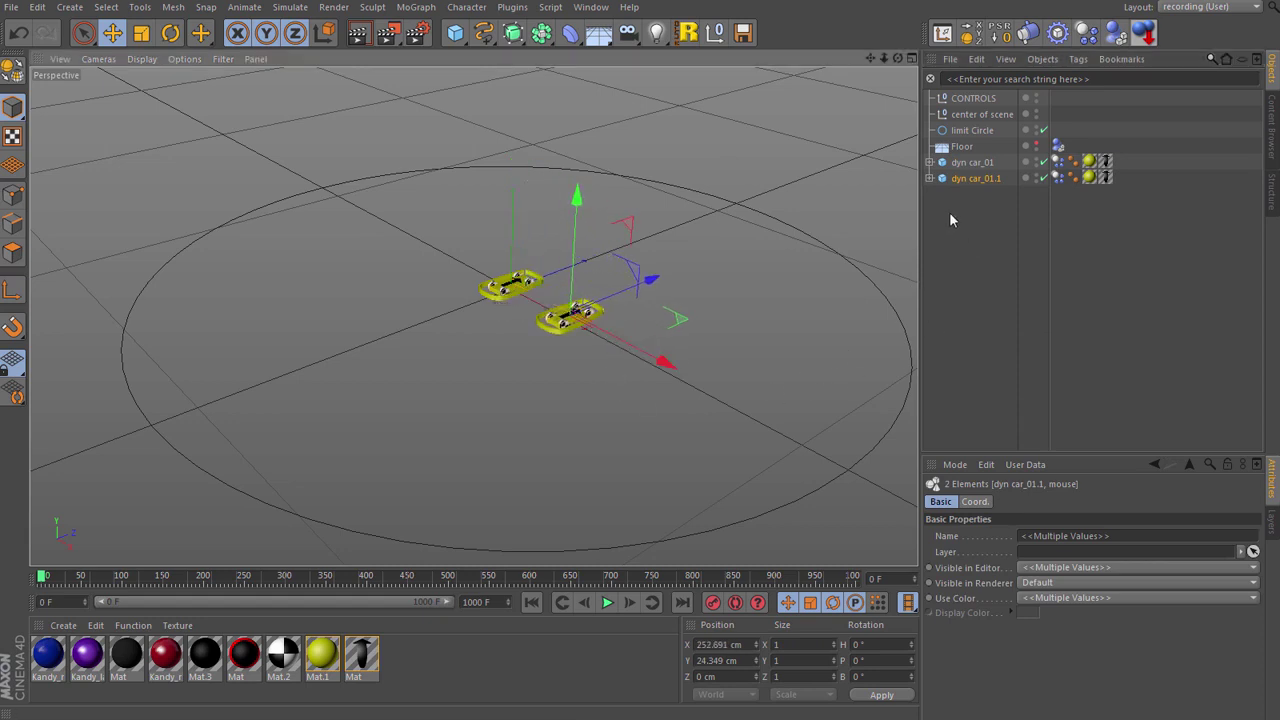
{"action": "left_click", "coordinate": [948, 180], "text": "ctrl"}
{"action": "left_click_drag", "start_coordinate": [952, 205], "coordinate": [952, 205], "text": "ctrl"}
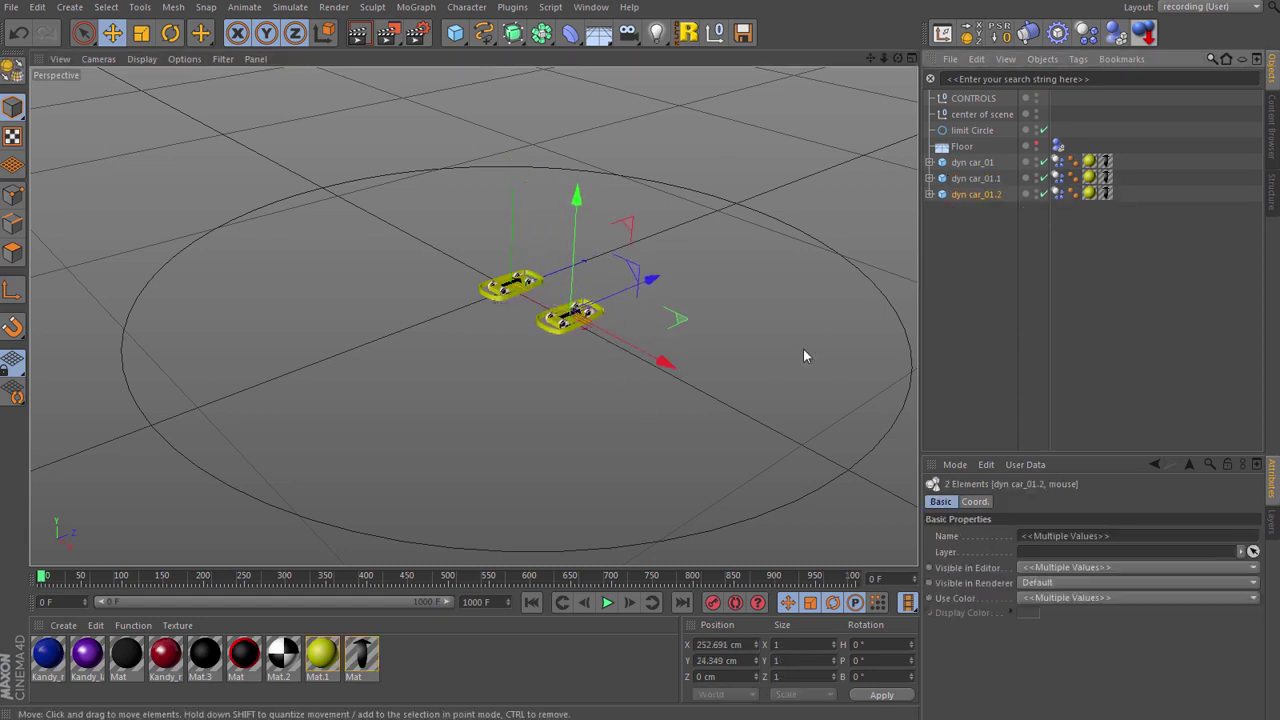
{"action": "left_click_drag", "start_coordinate": [664, 364], "coordinate": [728, 405], "text": "ctrl"}
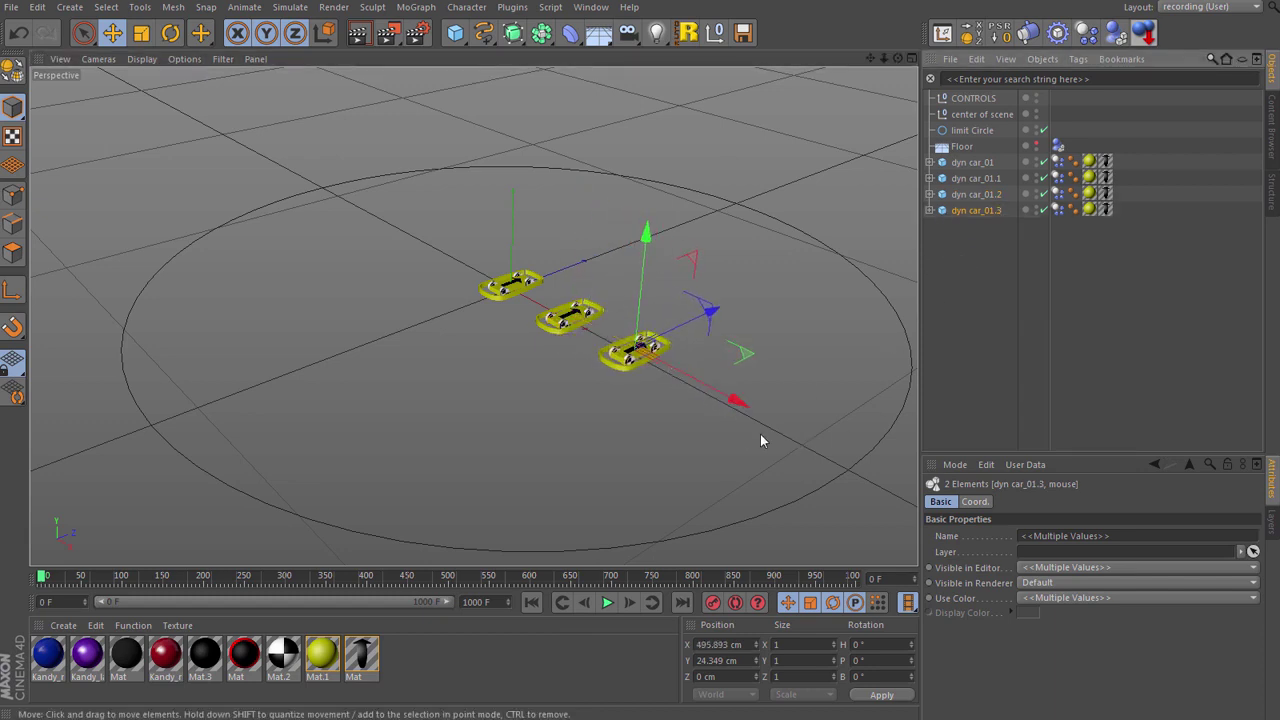
{"action": "left_click_drag", "start_coordinate": [737, 400], "coordinate": [825, 450], "text": "ctrl"}
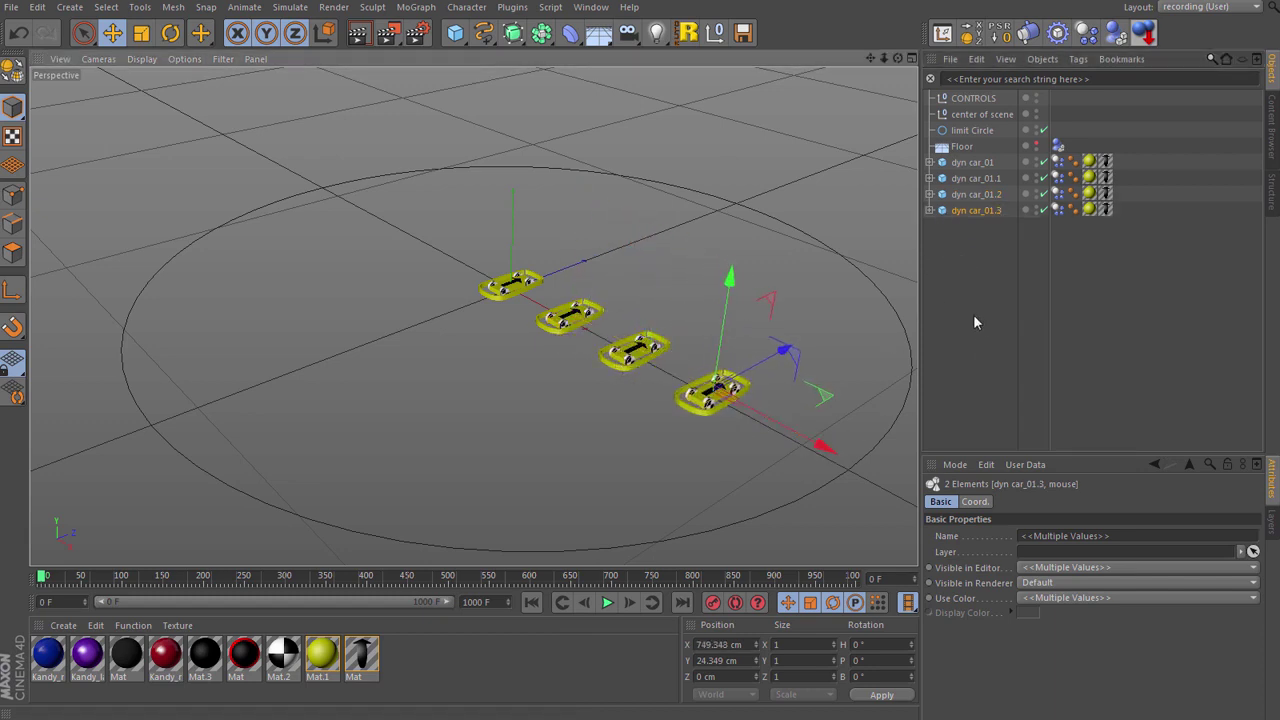
Duplicate the four cars into a second row behind, then select all eight.
{"action": "left_click_drag", "start_coordinate": [945, 162], "coordinate": [946, 158]}
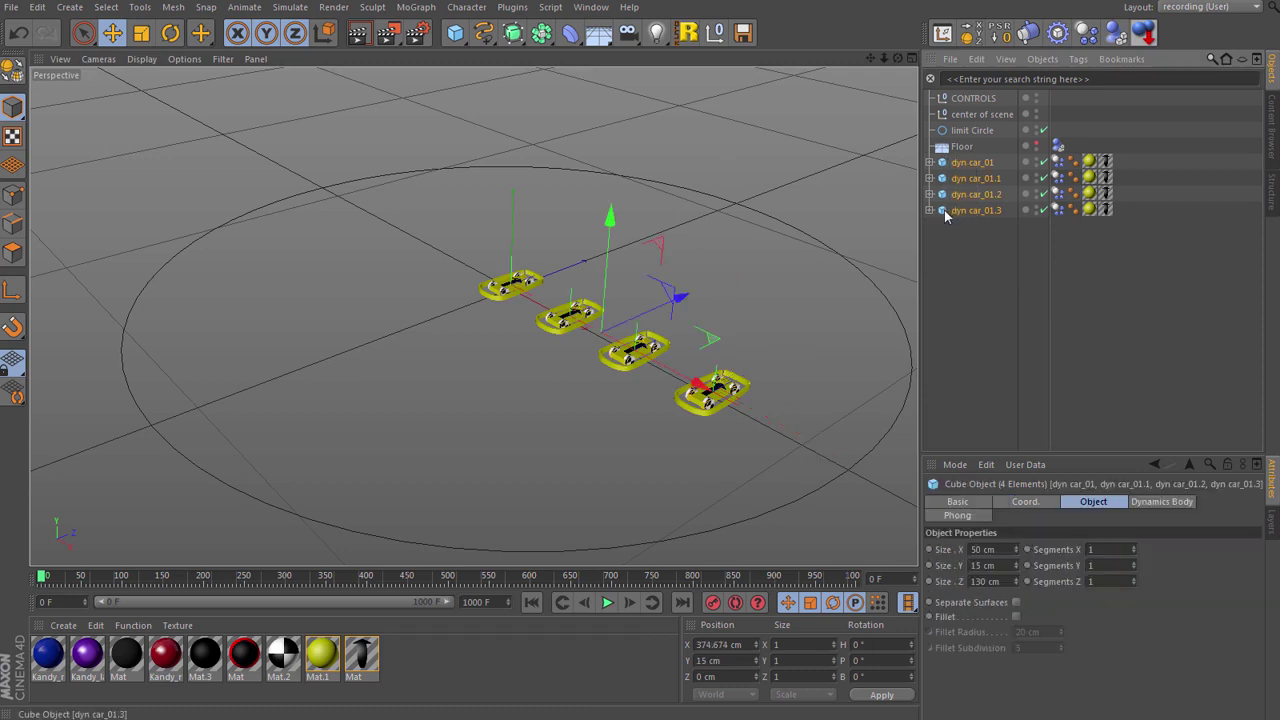
{"action": "left_click_drag", "start_coordinate": [957, 258], "coordinate": [957, 258], "text": "ctrl"}
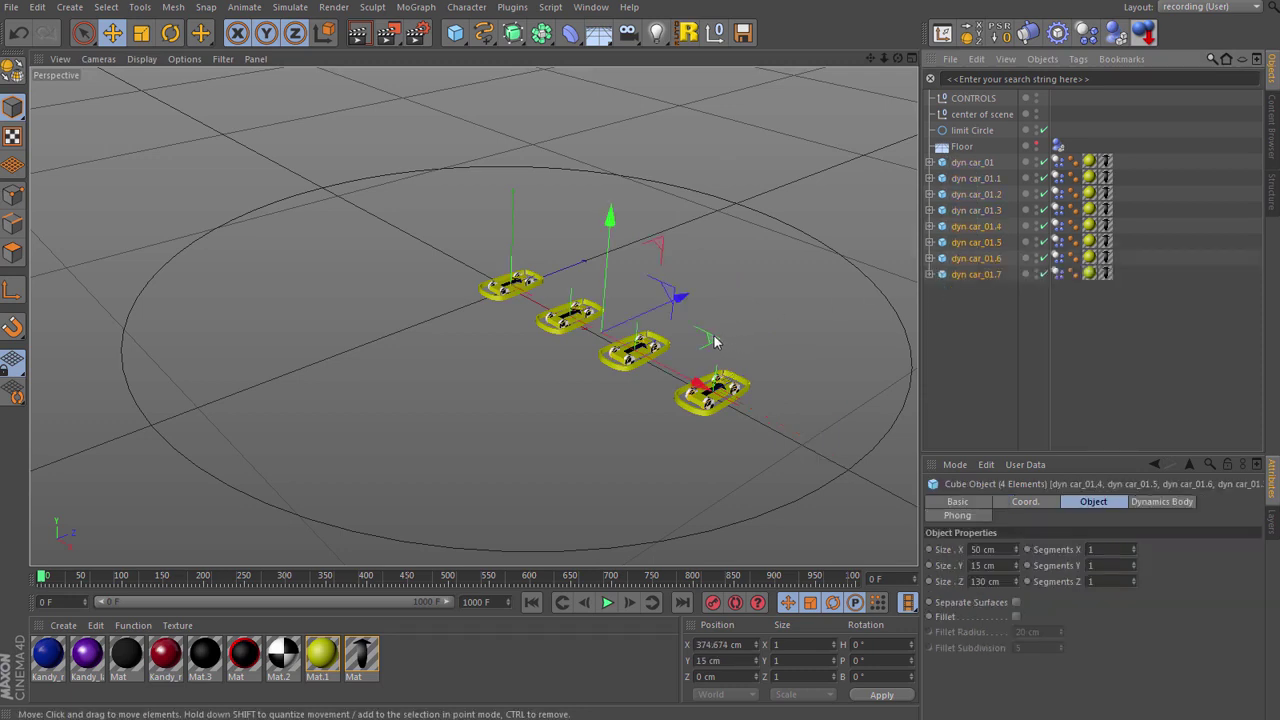
{"action": "left_click_drag", "start_coordinate": [714, 342], "coordinate": [490, 352]}
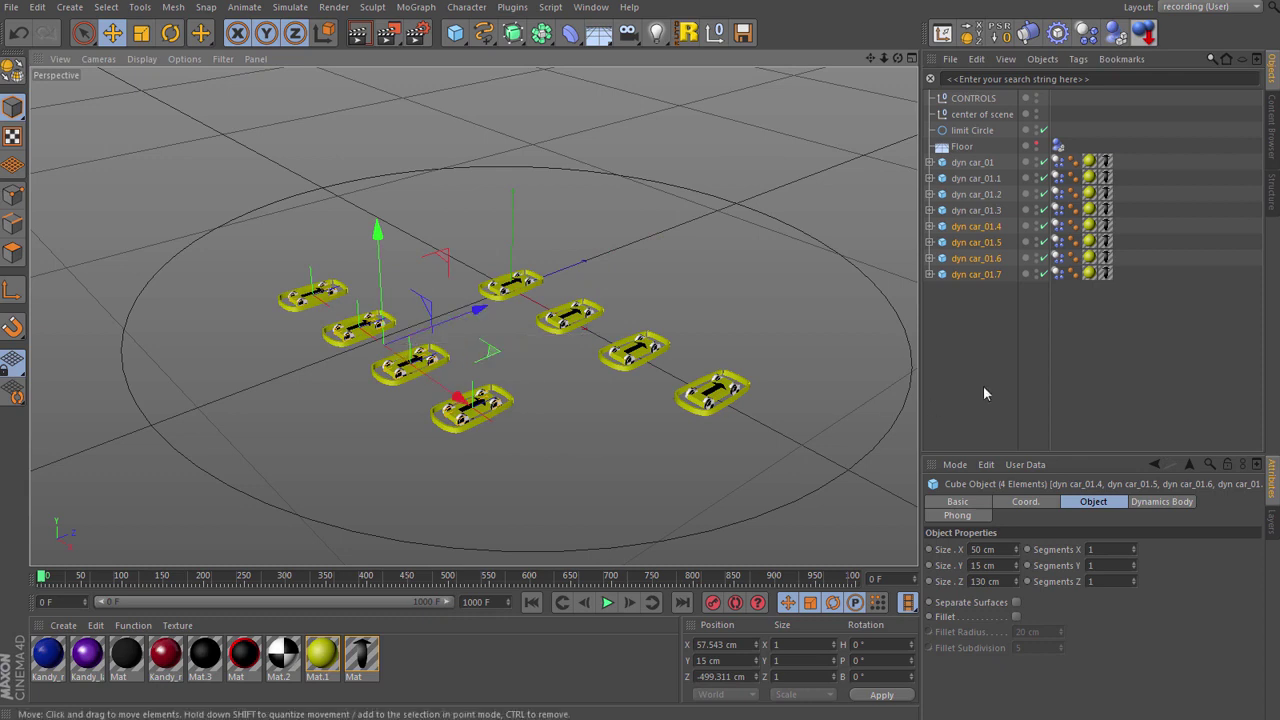
{"action": "left_click", "coordinate": [986, 357]}
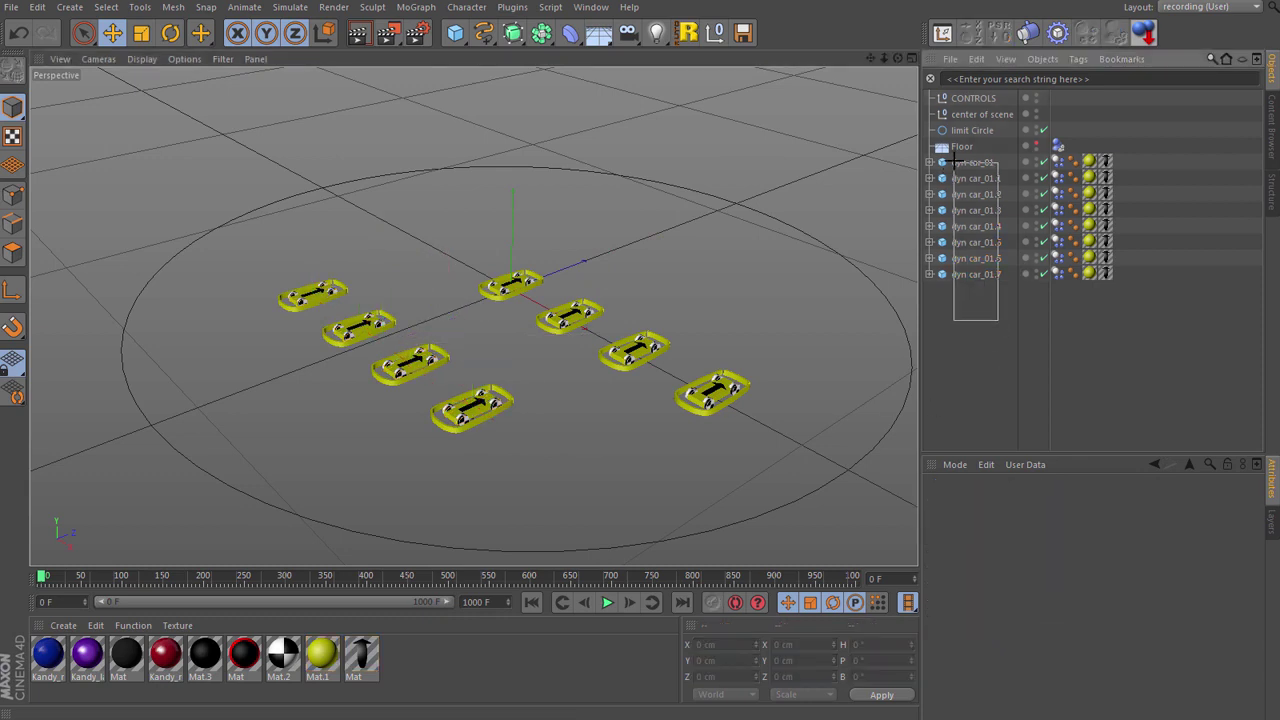
{"action": "left_click_drag", "start_coordinate": [955, 161], "coordinate": [955, 161]}
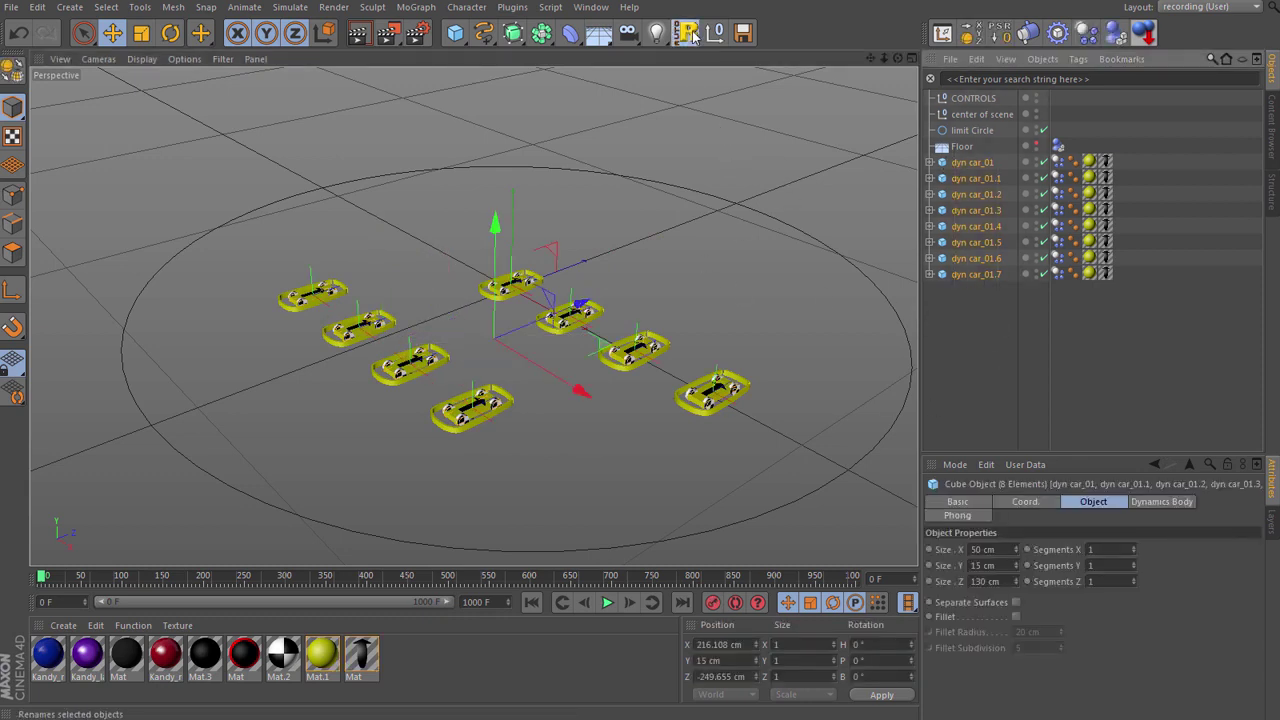
AutoRename the eight rigs with root name 'car', underscore suffix and leading zeroes (car_01–car_08).
{"action": "left_click", "coordinate": [690, 34]}
{"action": "left_click", "coordinate": [590, 35]}
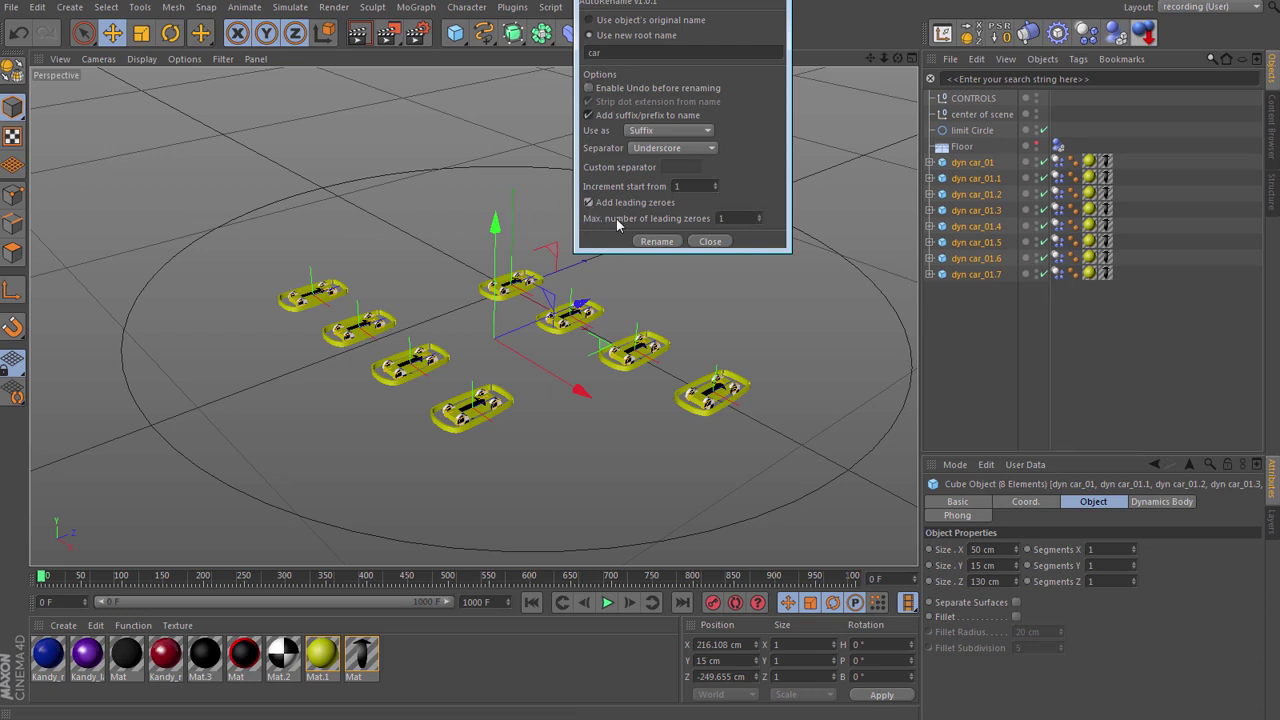
{"action": "left_click", "coordinate": [656, 242]}
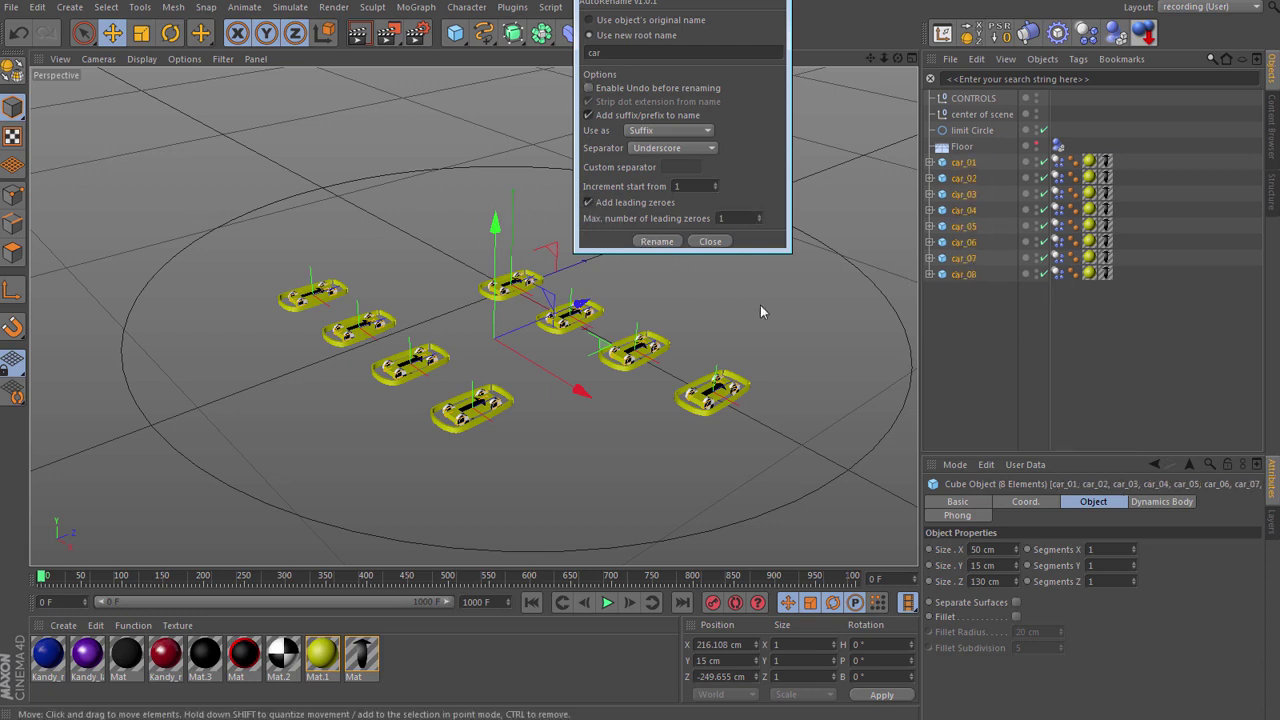
{"action": "left_click", "coordinate": [710, 241]}
{"action": "left_click", "coordinate": [960, 310]}
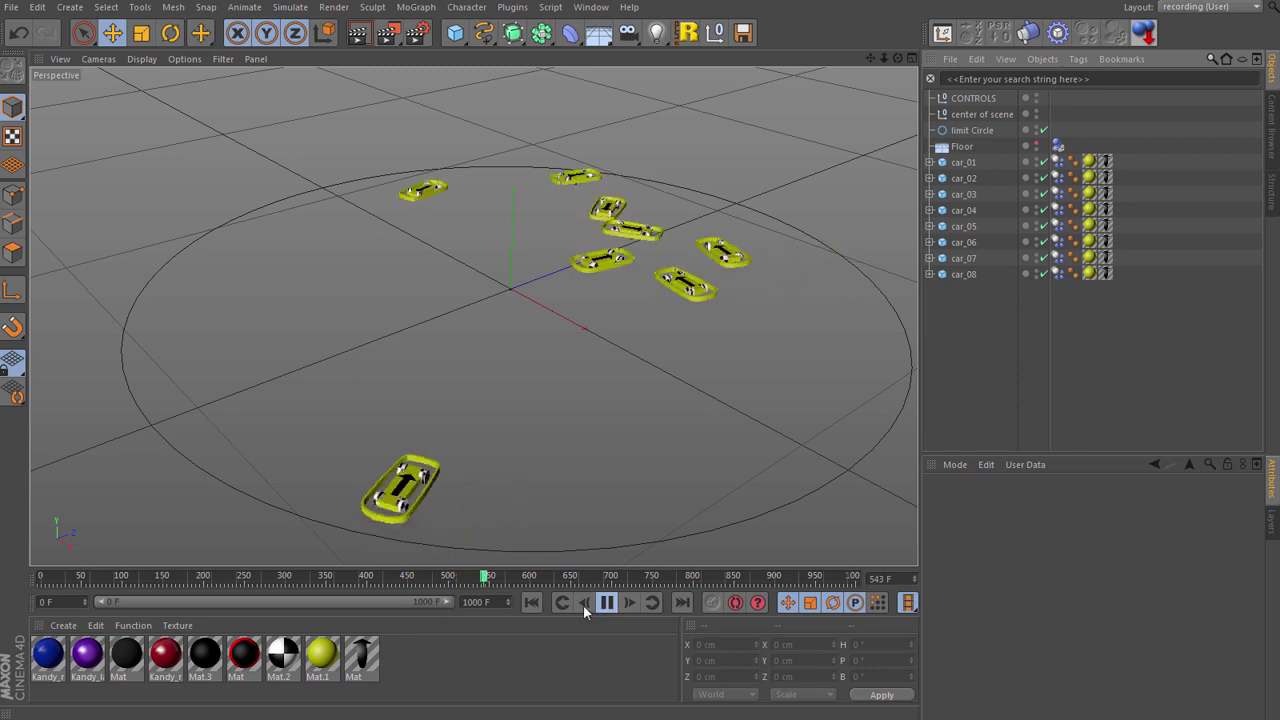
Rewind to frame 0, hide the yellow car boxes, and make all eight 'mouse' bodies visible.
{"action": "key", "text": "F8"}
{"action": "left_click", "coordinate": [531, 602]}
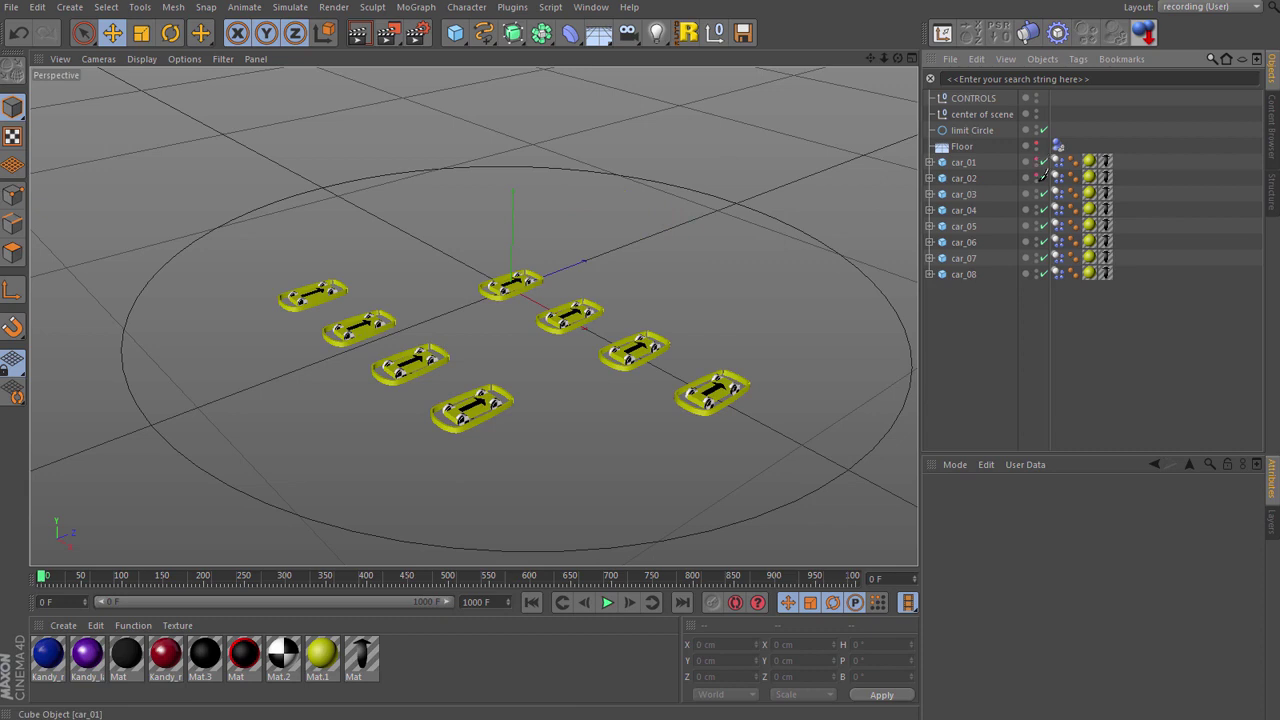
{"action": "left_click_drag", "start_coordinate": [1036, 258], "coordinate": [1007, 143]}
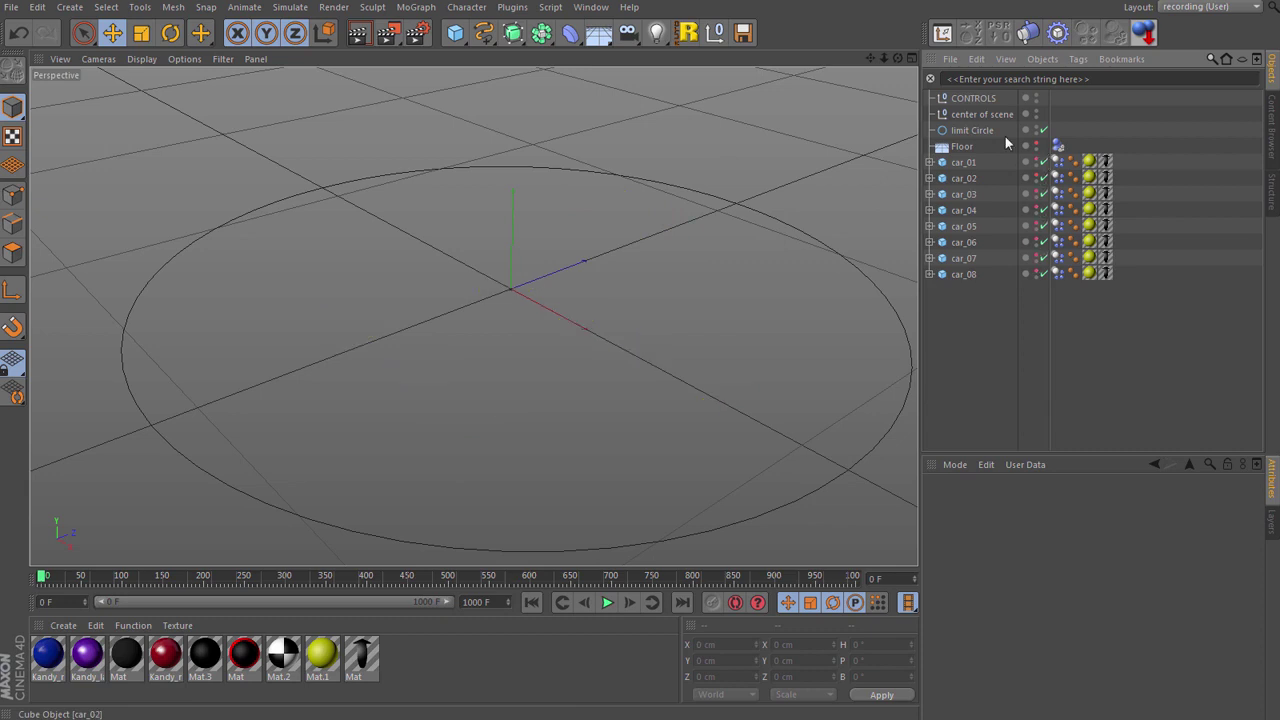
{"action": "type", "text": "mouse"}
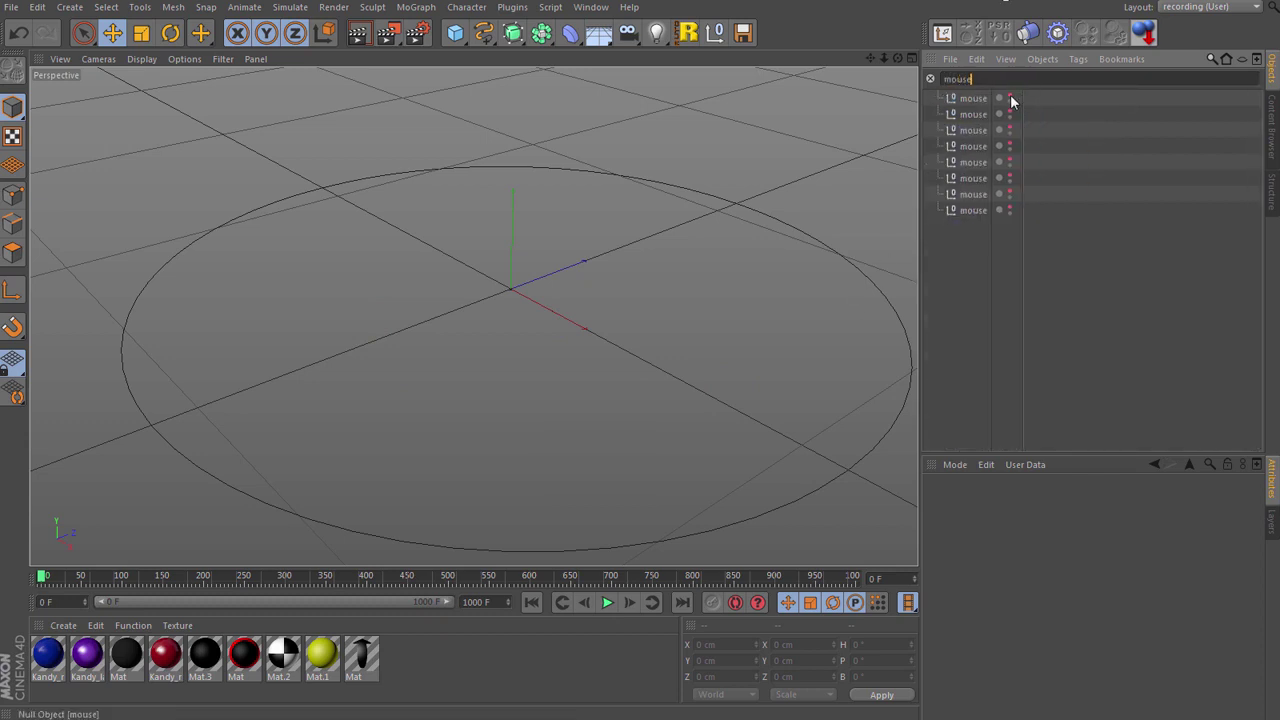
{"action": "left_click", "coordinate": [1008, 210]}
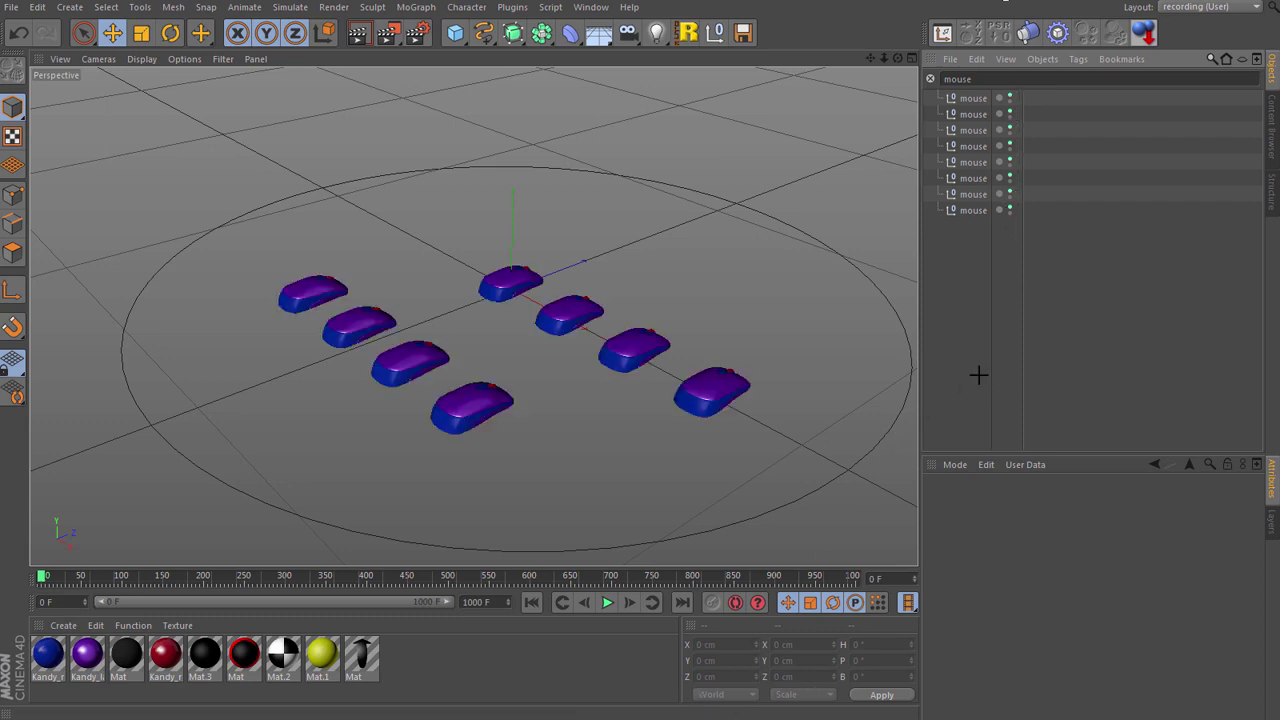